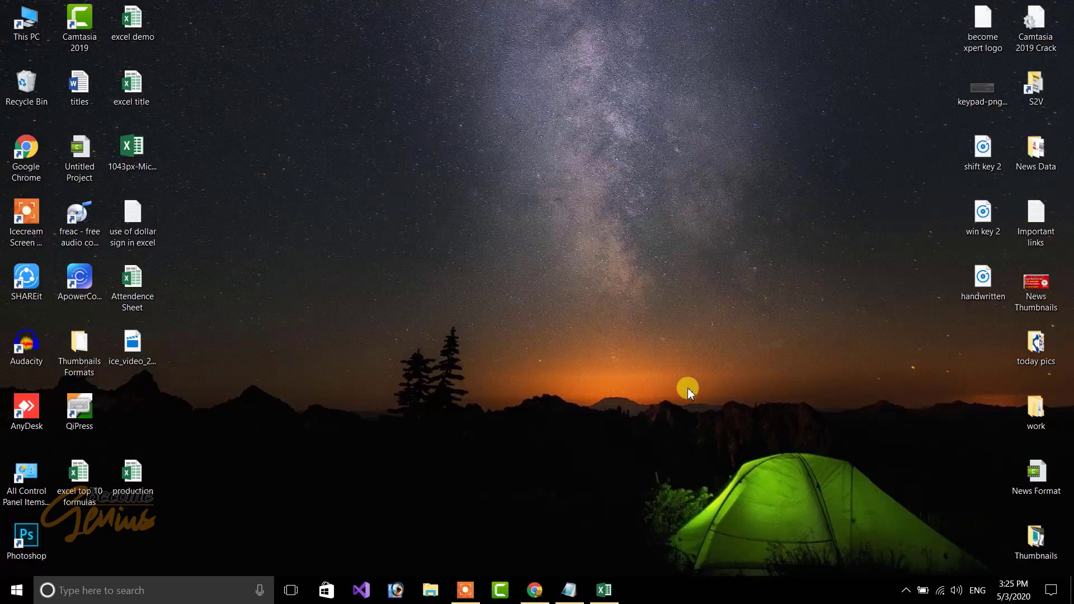
# Step: Switch to the Attendence Sheet workbook in Excel and examine the January sheet's attendance table, salary columns and date range
pyautogui.click(606, 592)
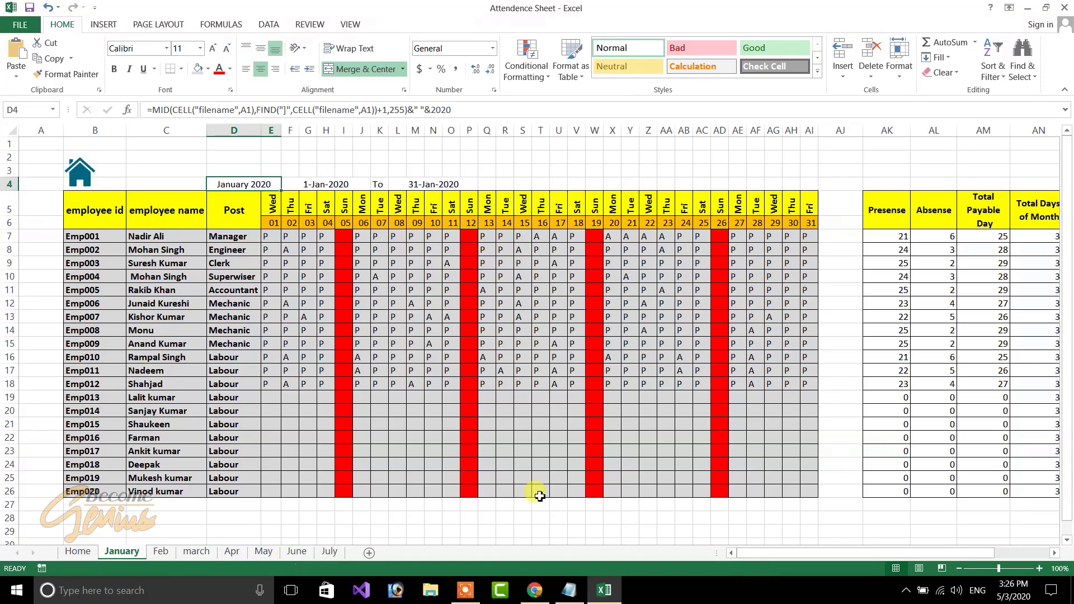
pyautogui.moveTo(782, 553); pyautogui.dragTo(867, 549)
pyautogui.click(559, 208)
pyautogui.moveTo(664, 248); pyautogui.dragTo(1029, 493)
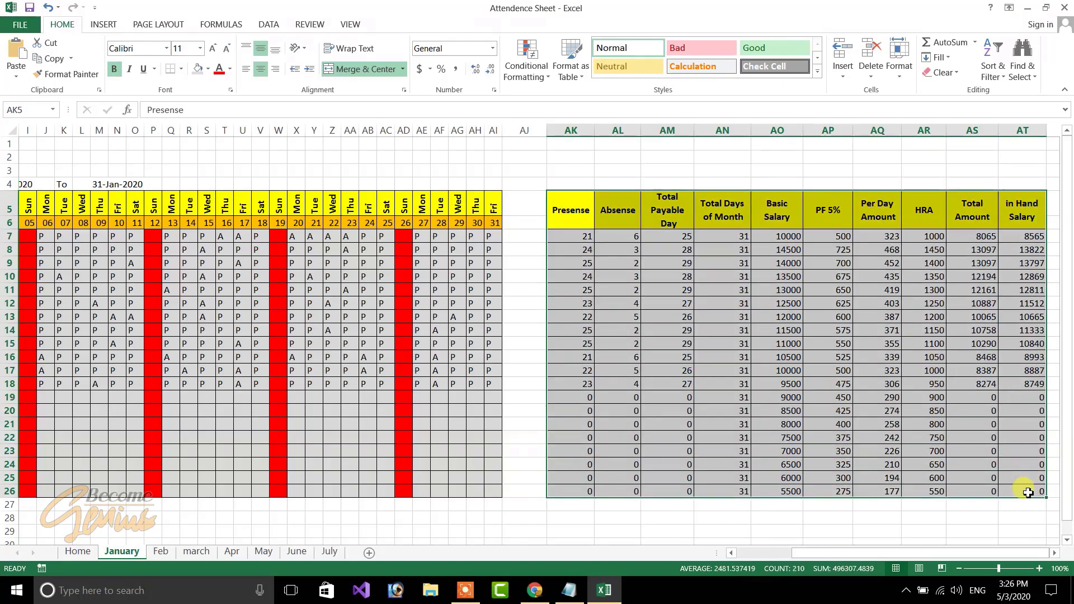
pyautogui.moveTo(919, 554); pyautogui.dragTo(764, 568)
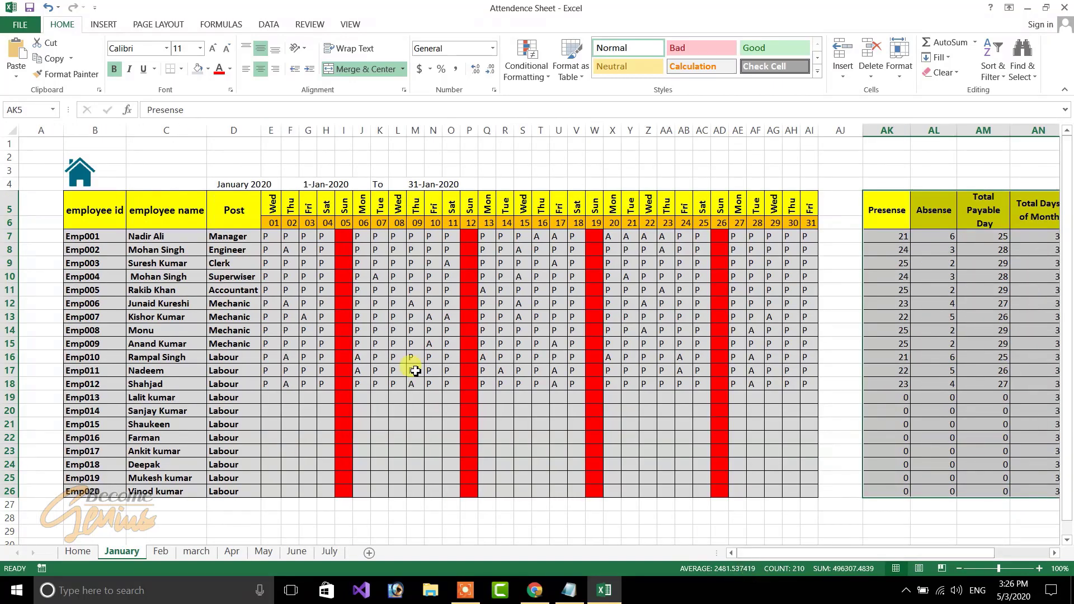
pyautogui.moveTo(77, 206); pyautogui.dragTo(804, 492)
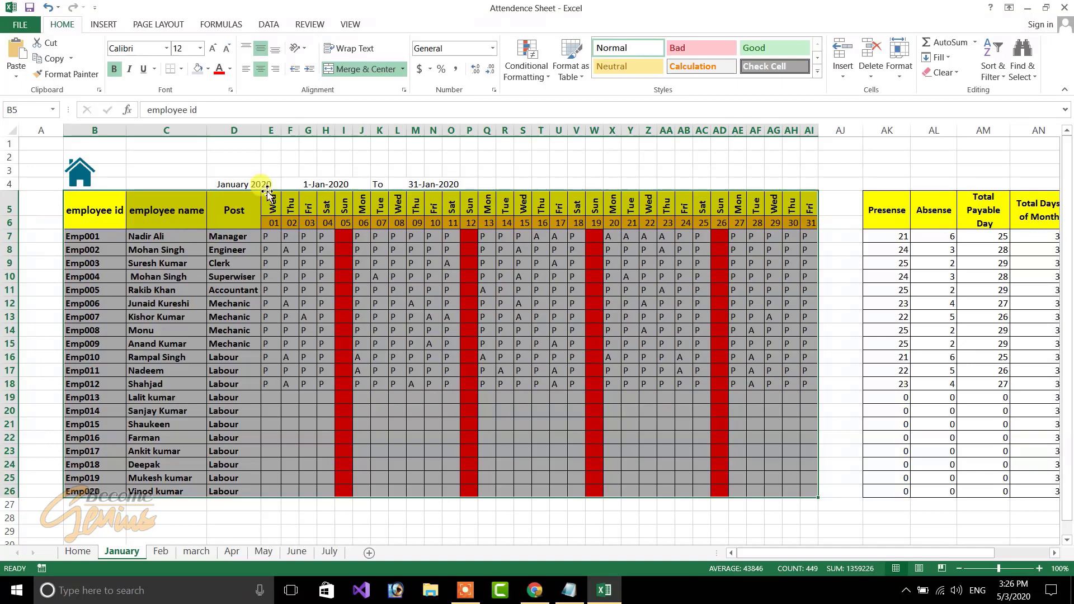
pyautogui.moveTo(239, 182); pyautogui.dragTo(451, 183)
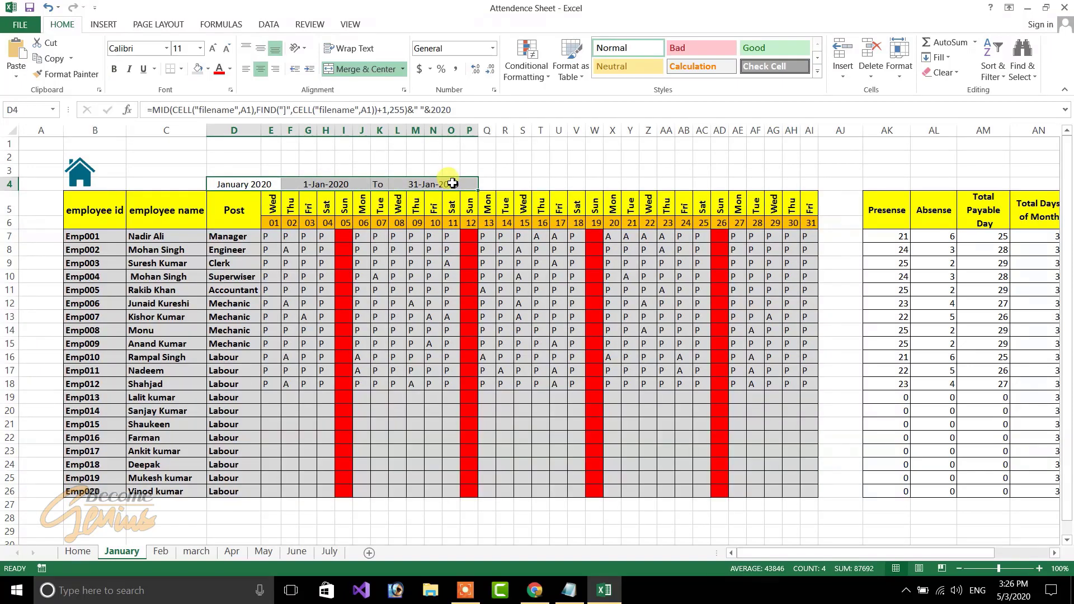
pyautogui.click(398, 161)
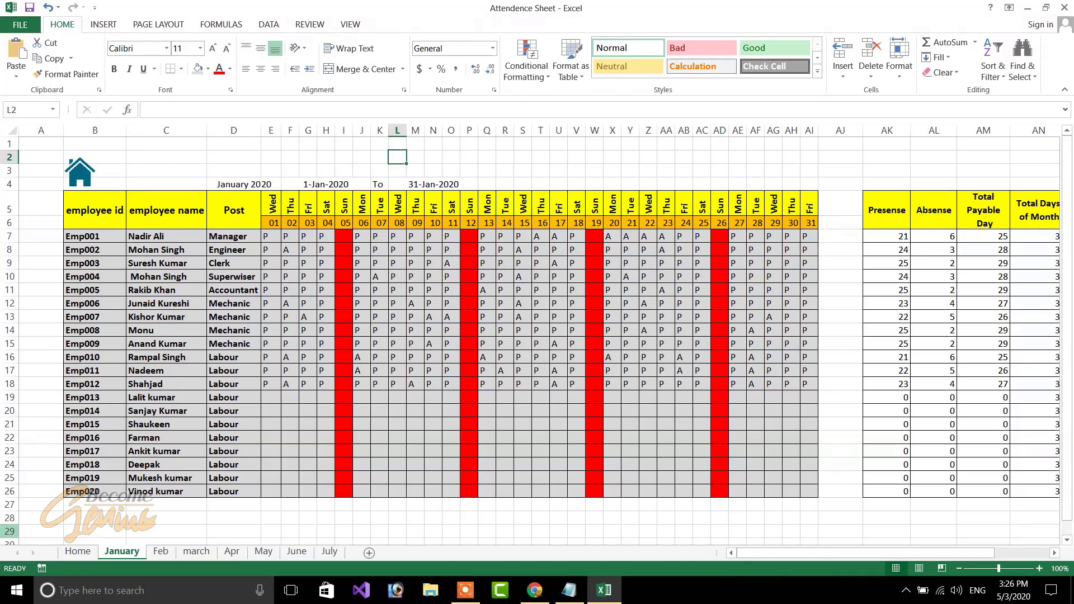
# Step: View the Home sheet and follow its month links to inspect the February and April attendance registers
pyautogui.click(77, 553)
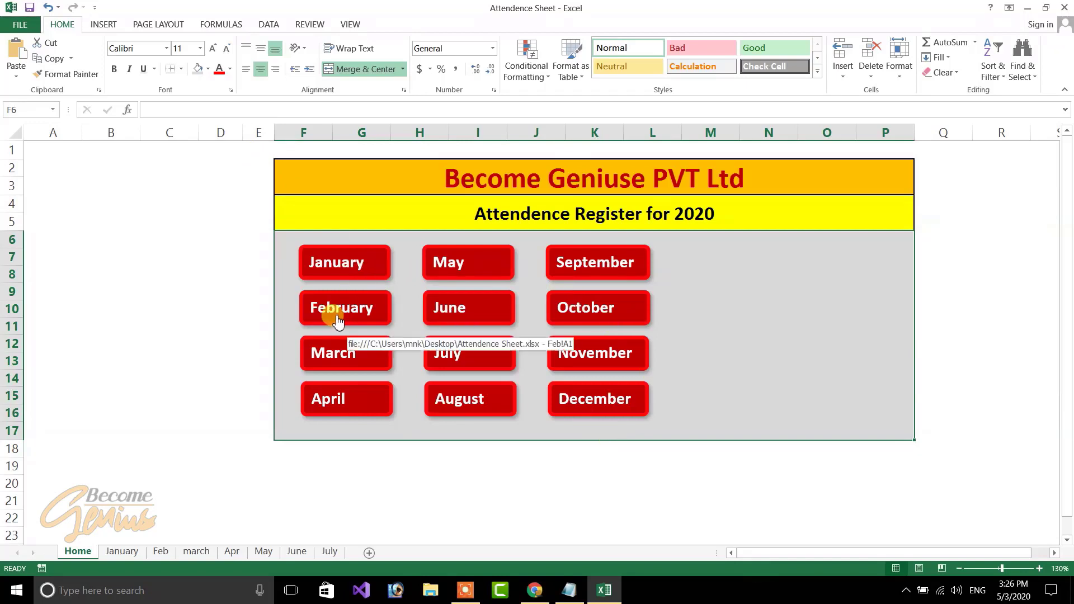
pyautogui.click(346, 301)
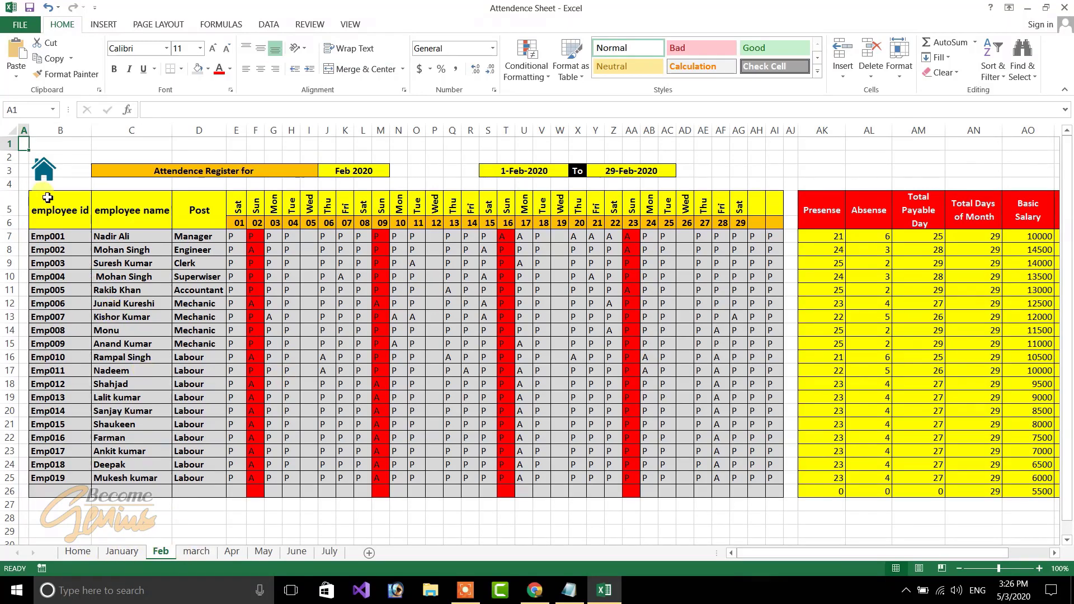
pyautogui.click(43, 168)
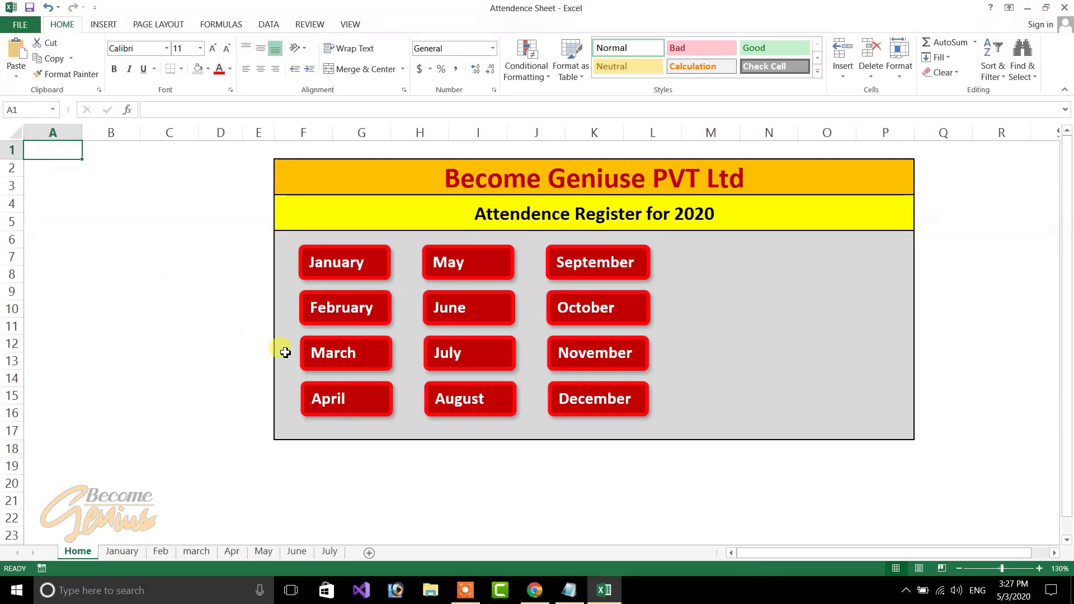
pyautogui.click(358, 403)
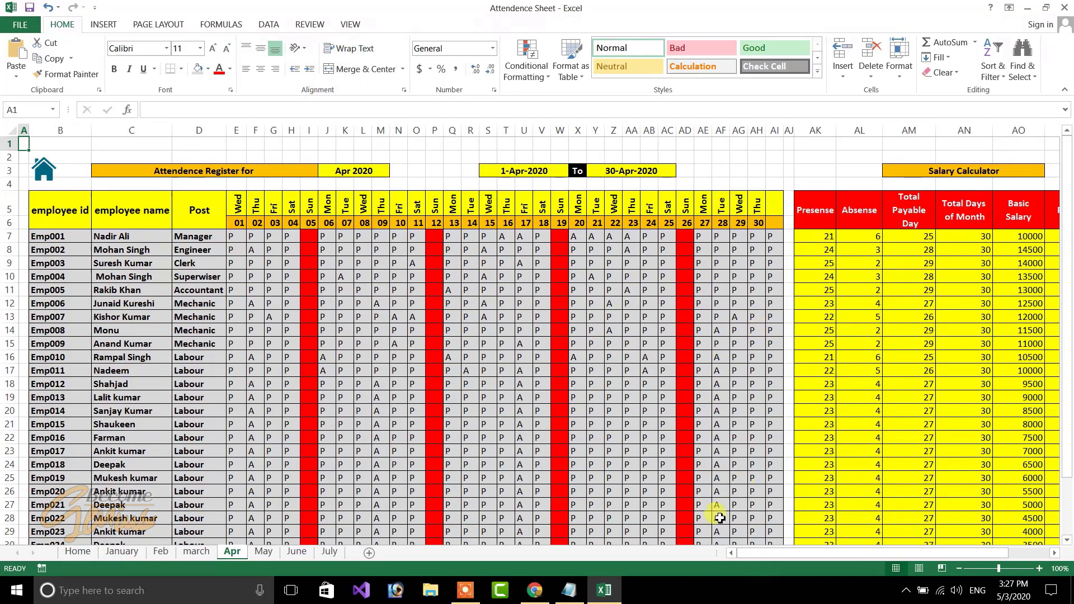
pyautogui.moveTo(747, 556); pyautogui.dragTo(693, 573)
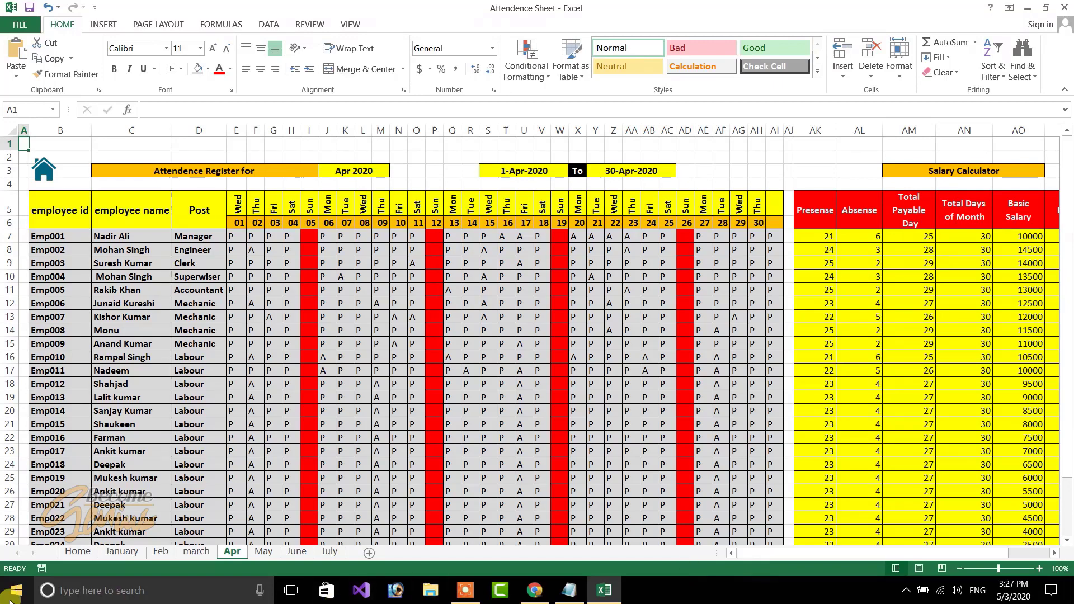
# Step: Minimize the Attendence Sheet workbook and close its window
pyautogui.click(1027, 8)
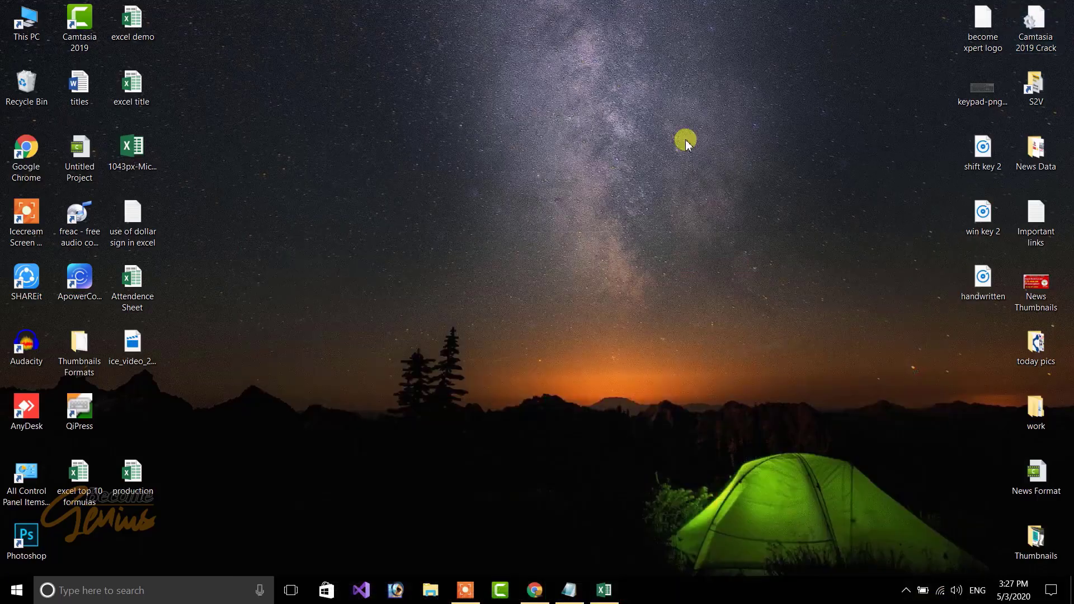
pyautogui.rightClick(604, 590)
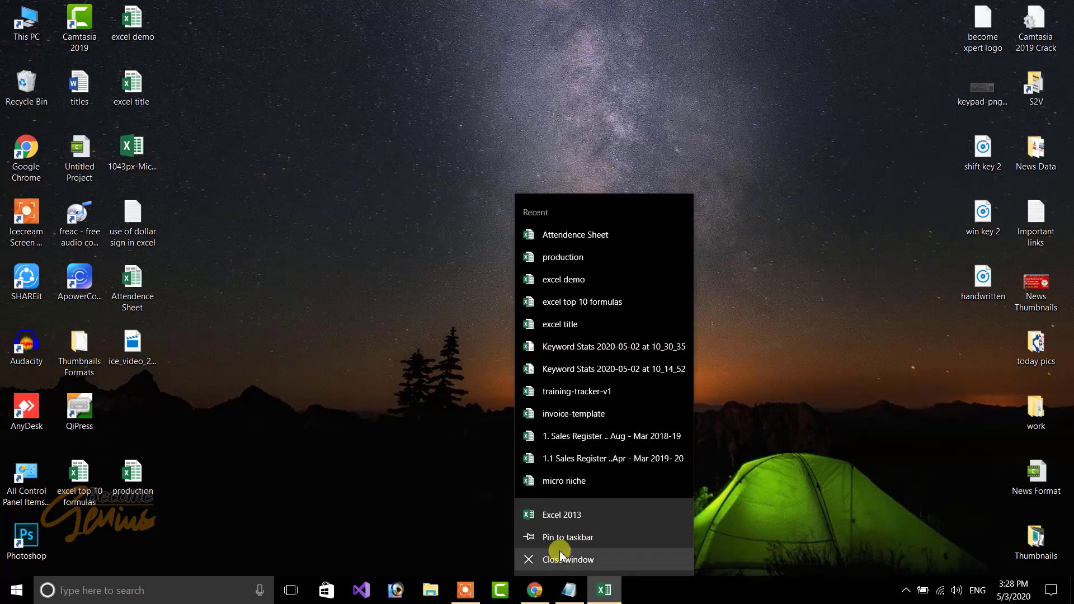
pyautogui.click(561, 560)
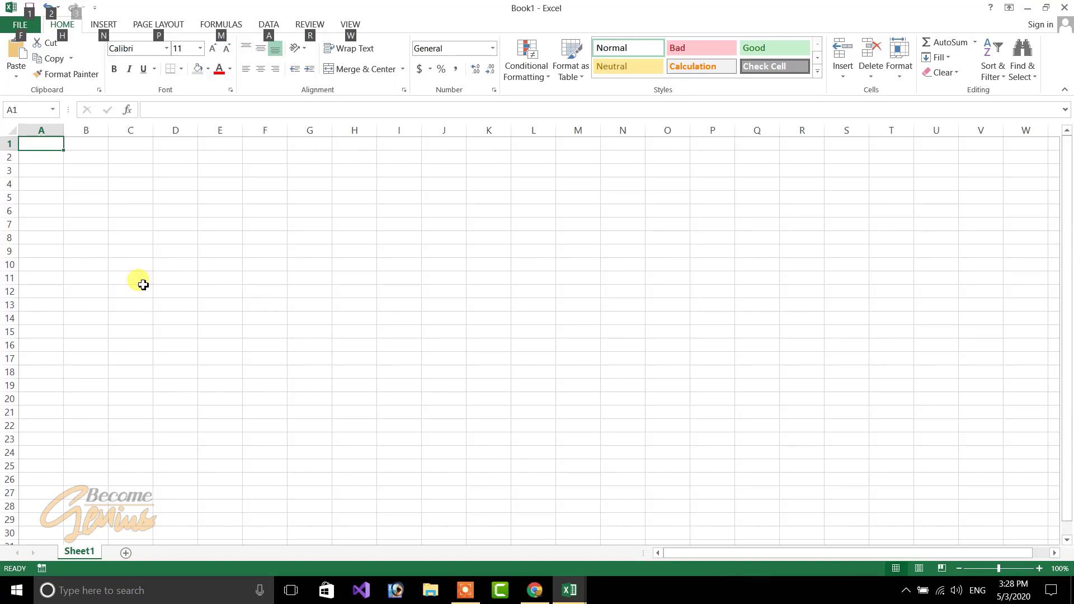
# Step: Save the blank workbook to the Desktop as "attendence sheet 2", declining to replace the existing Attendence Sheet file
pyautogui.click(285, 171)
pyautogui.hotkey('ctrl', 's')
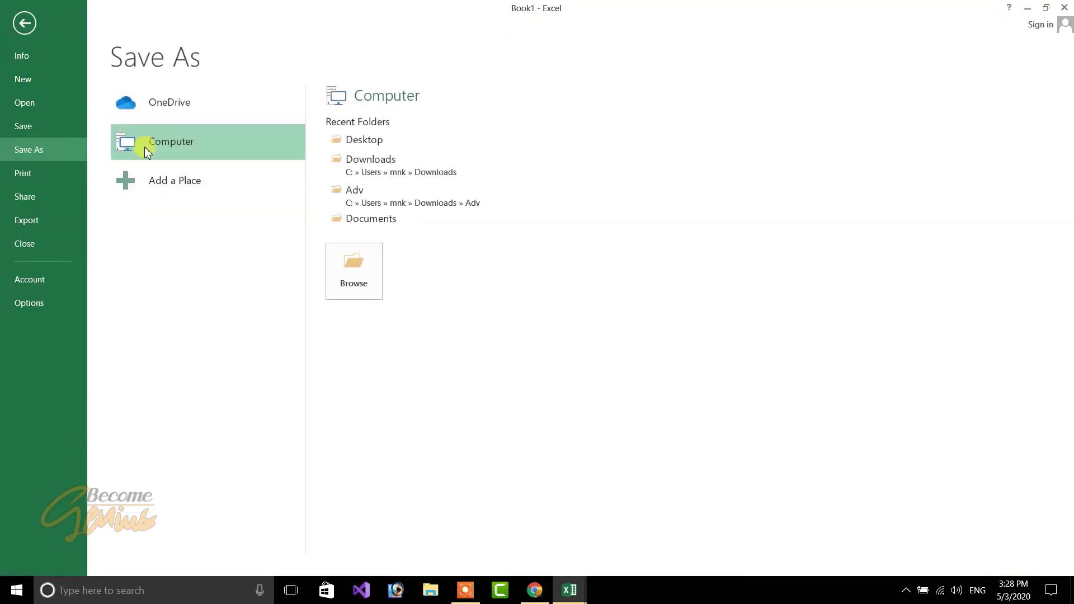
pyautogui.click(360, 139)
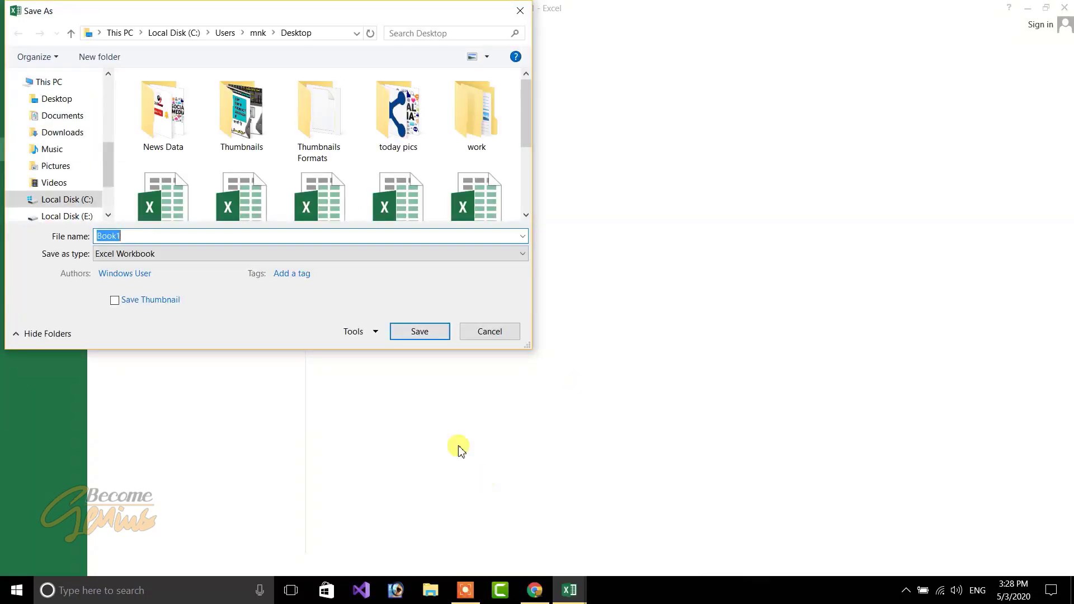
pyautogui.write('att')
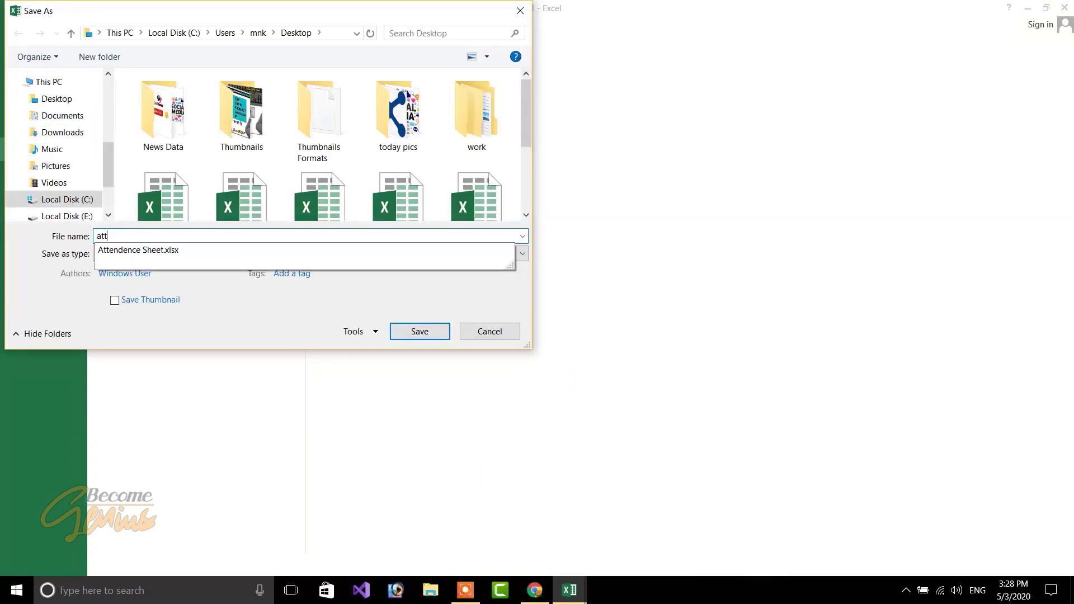
pyautogui.write('endence sheet')
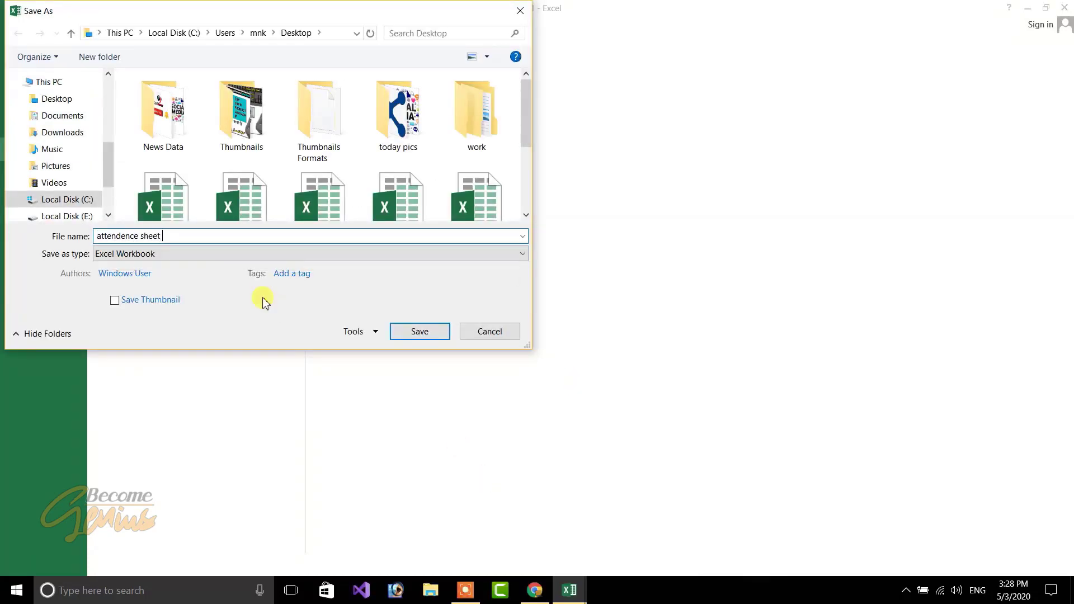
pyautogui.click(422, 331)
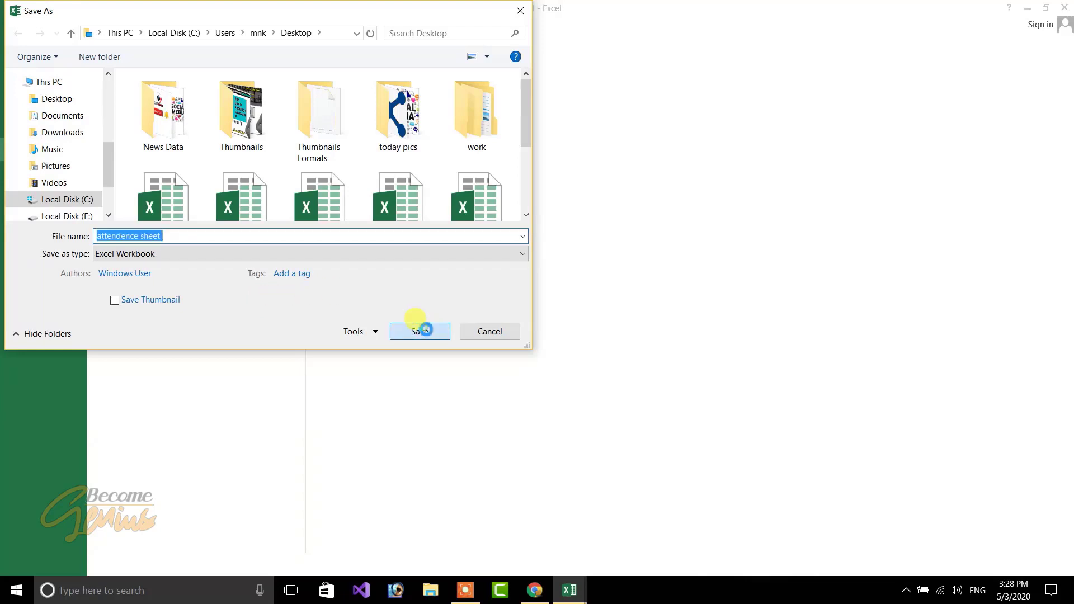
pyautogui.click(168, 236)
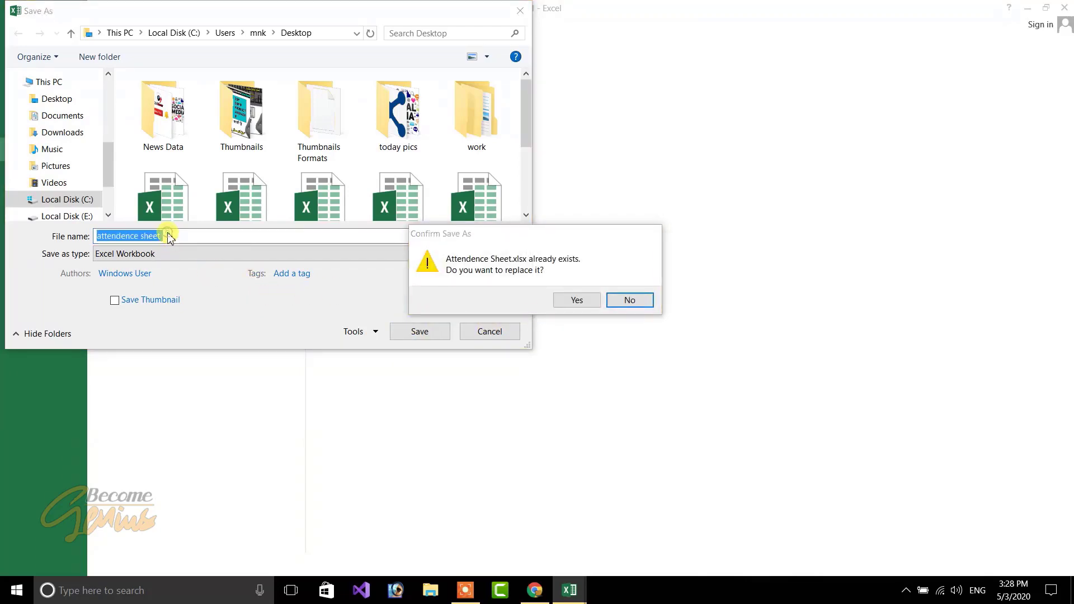
pyautogui.click(630, 301)
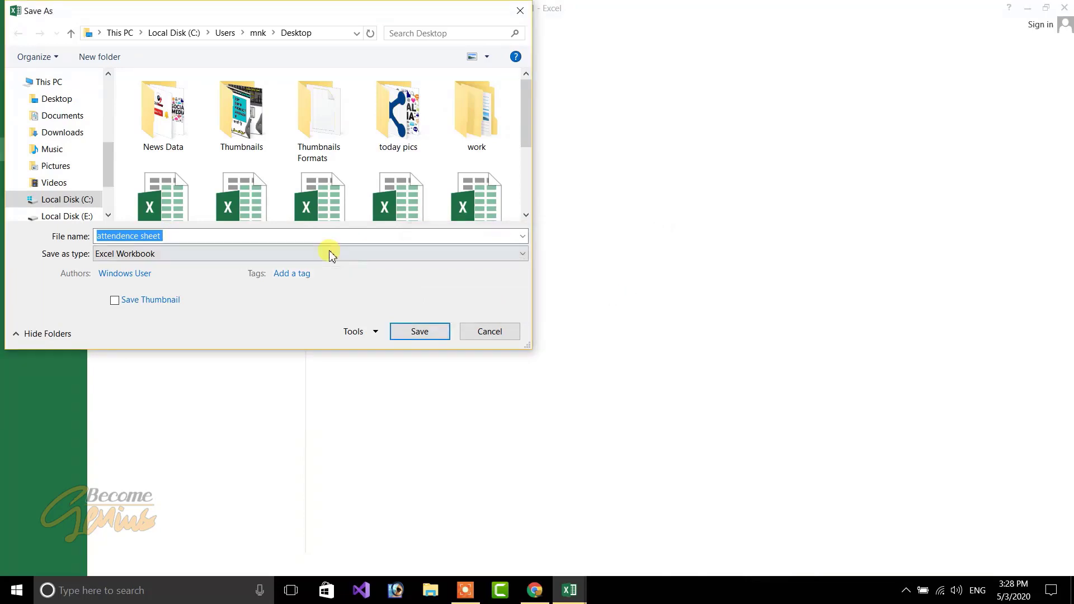
pyautogui.click(245, 233)
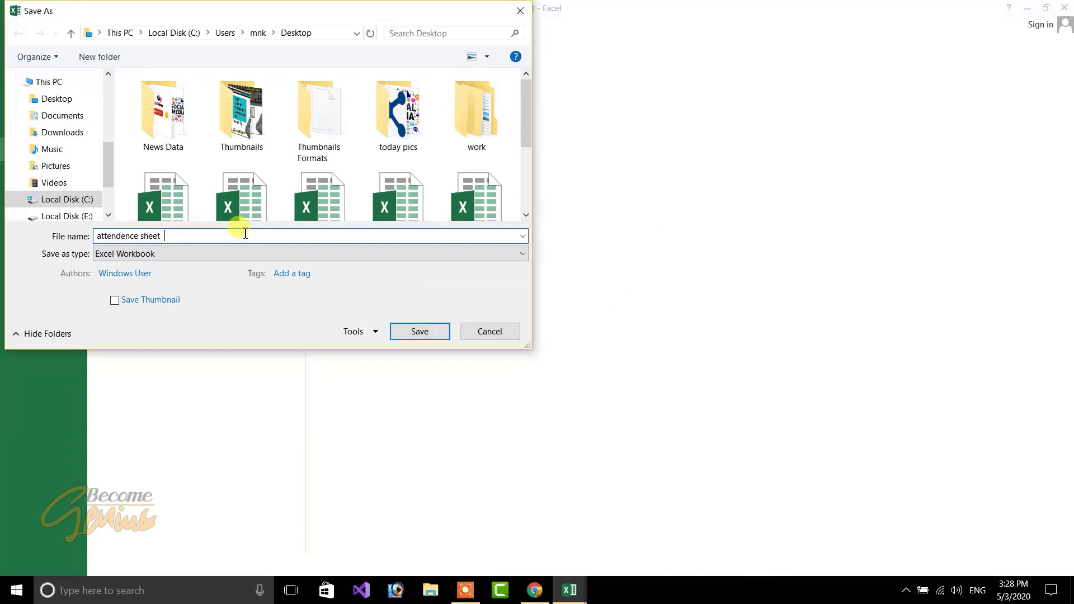
pyautogui.write('2')
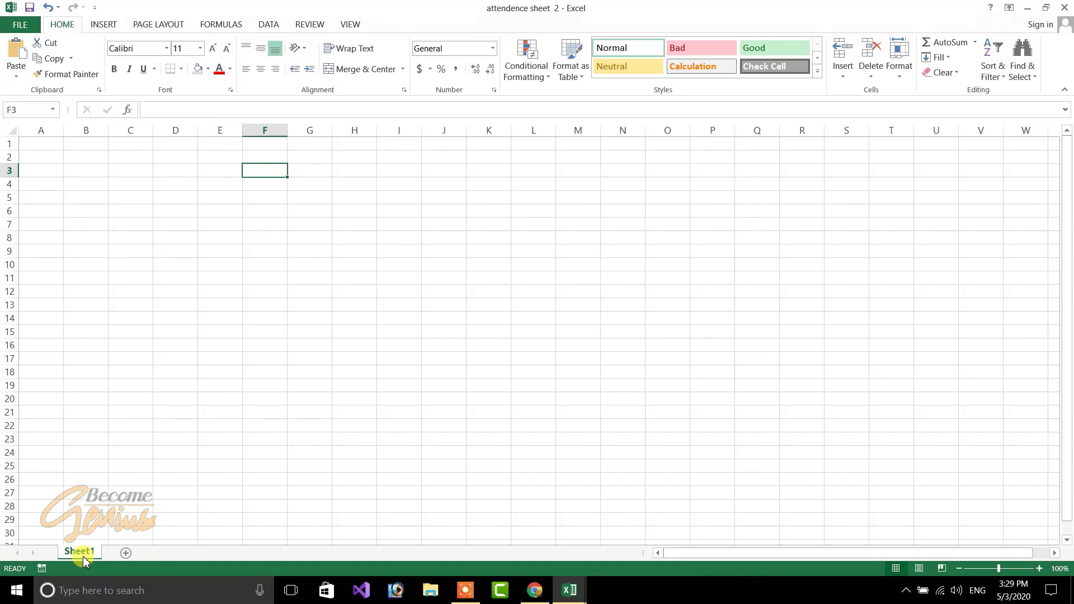
# Step: Enter the sheet-name formula =MID(CELL("filename",A1),FIND("]",CELL("filename",A1))+1,255) in cell F3
pyautogui.rightClick(84, 558)
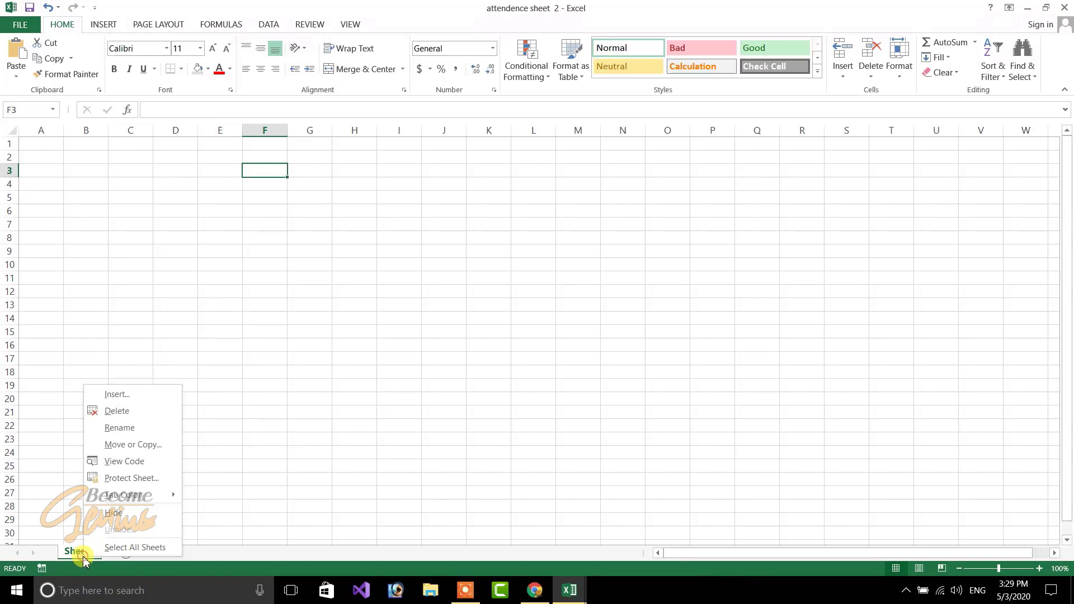
pyautogui.click(204, 187)
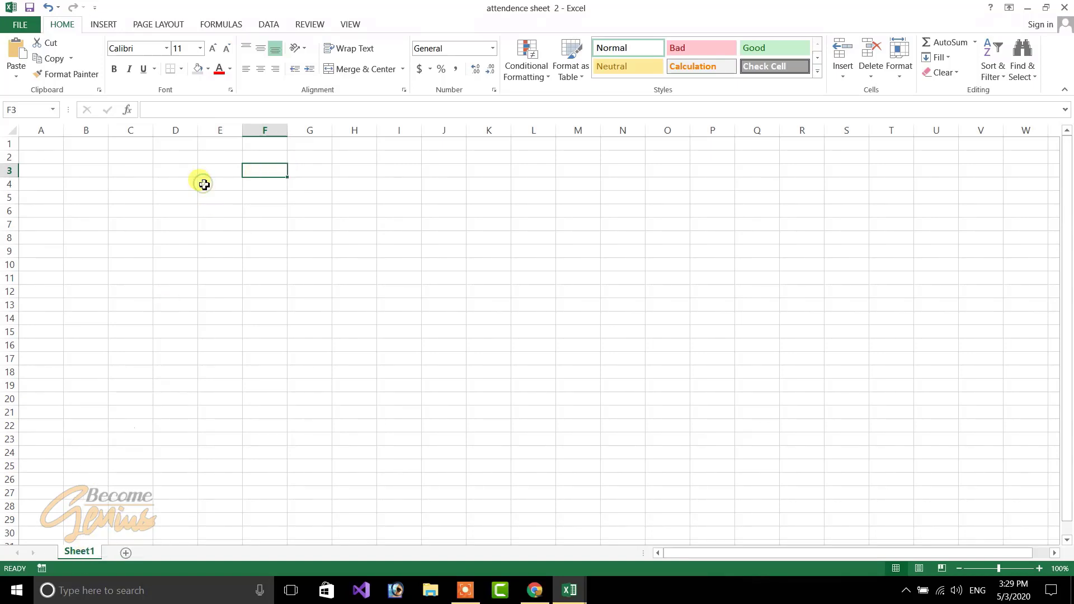
pyautogui.doubleClick(273, 176)
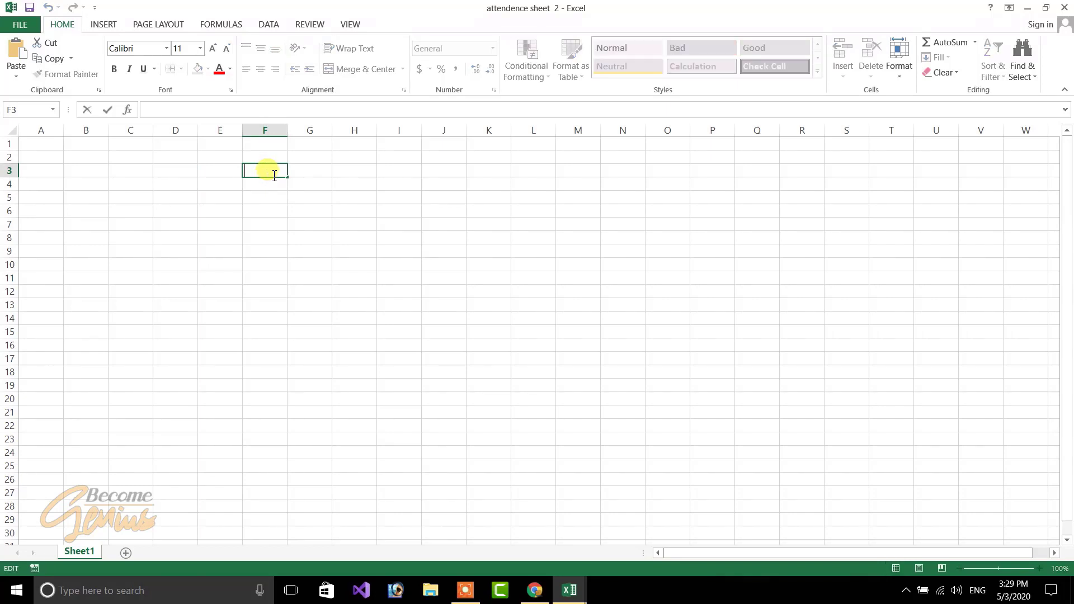
pyautogui.write('=MID(CELL("filename",A1),FIND("]",CELL("filename",A1))+1,255)')
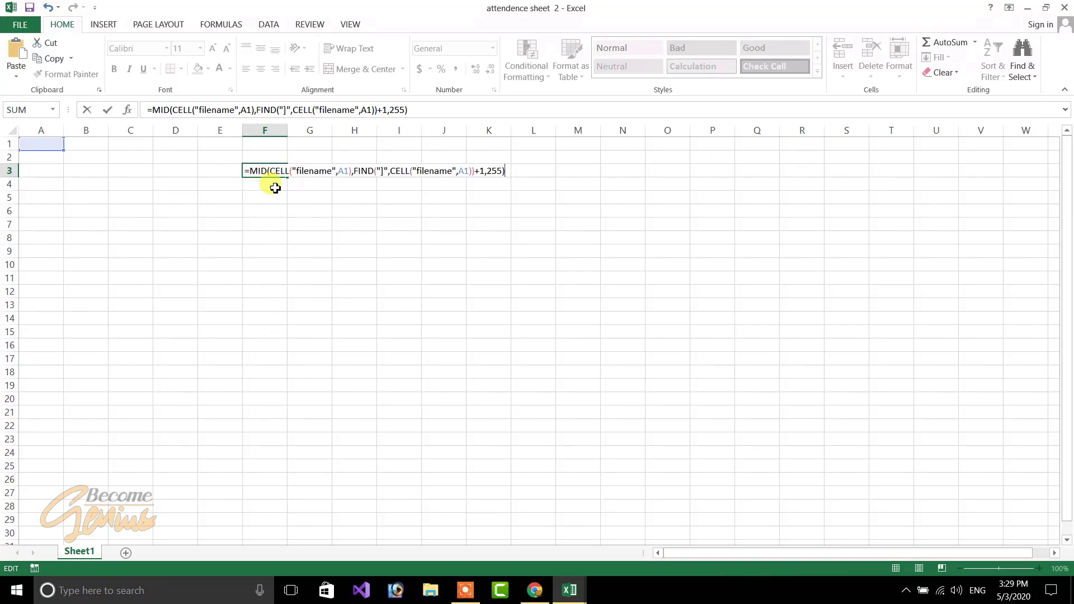
pyautogui.press('Return')
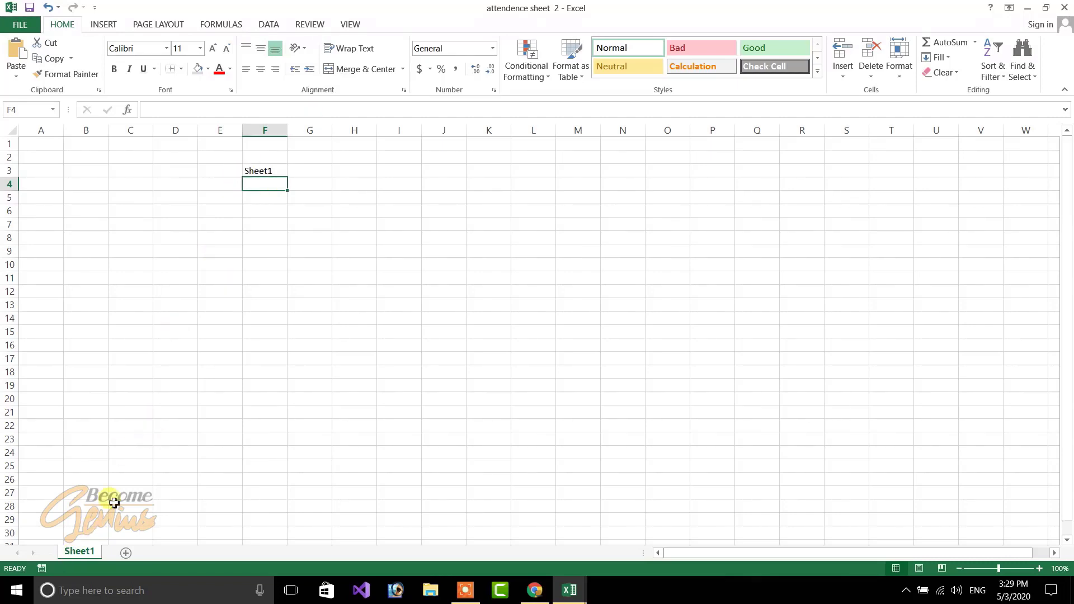
# Step: Rename the worksheet Sheet1 as January and check the formula cell F3
pyautogui.rightClick(79, 553)
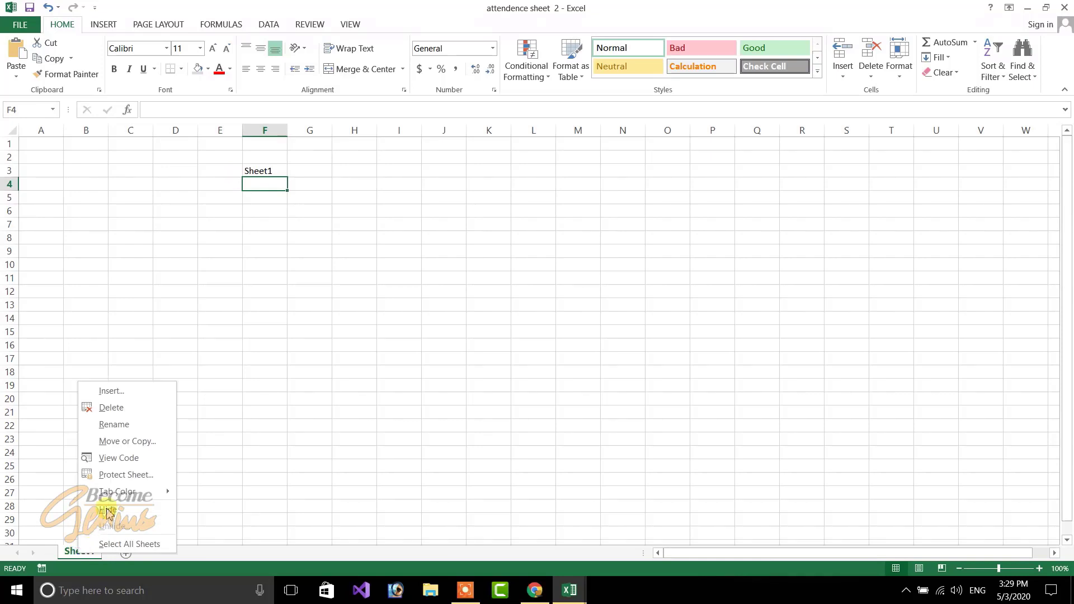
pyautogui.click(119, 427)
pyautogui.write('January')
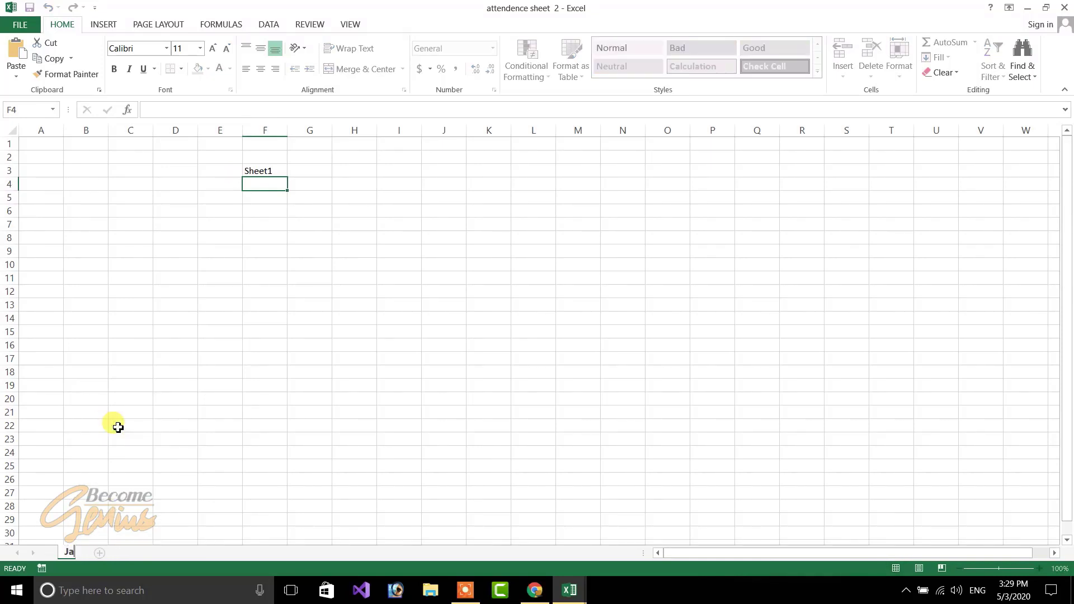
pyautogui.click(393, 288)
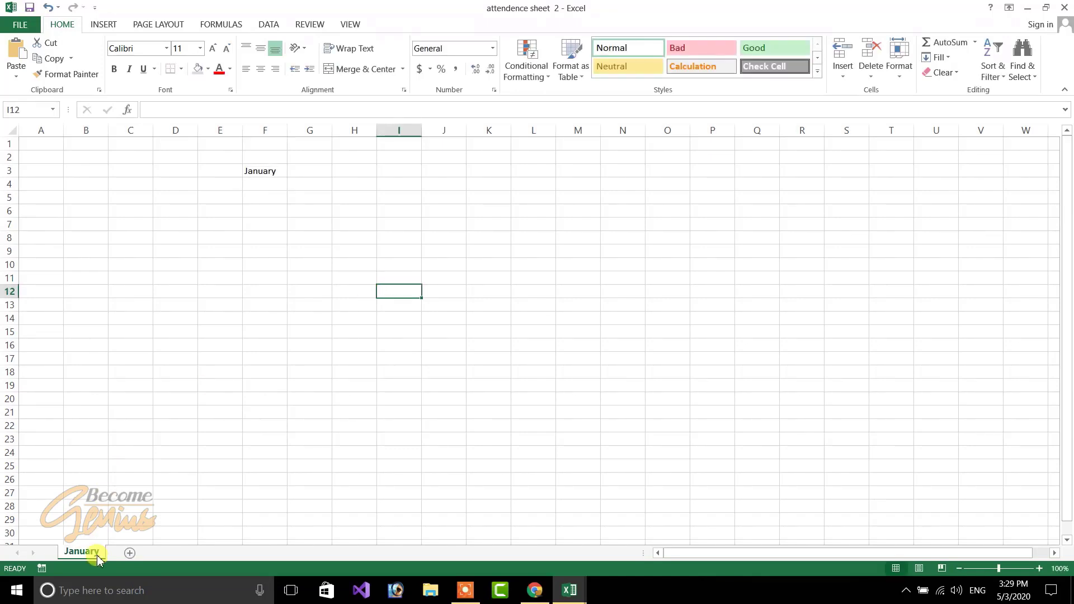
pyautogui.click(273, 170)
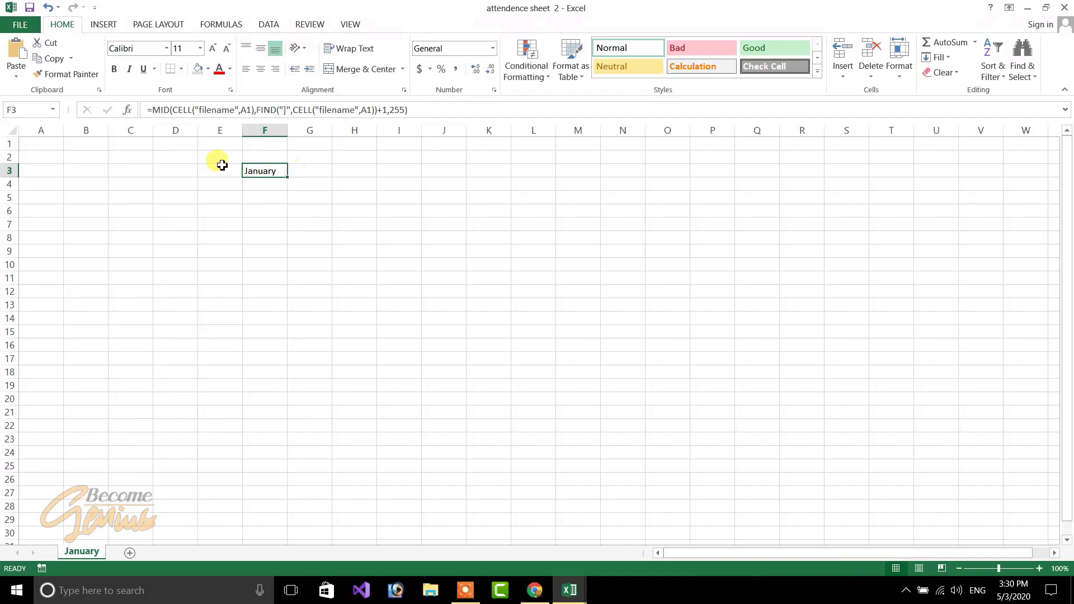
# Step: Merge and center cells B3:E3 and enter the title "Attence sheet for month"
pyautogui.moveTo(68, 169); pyautogui.dragTo(220, 167)
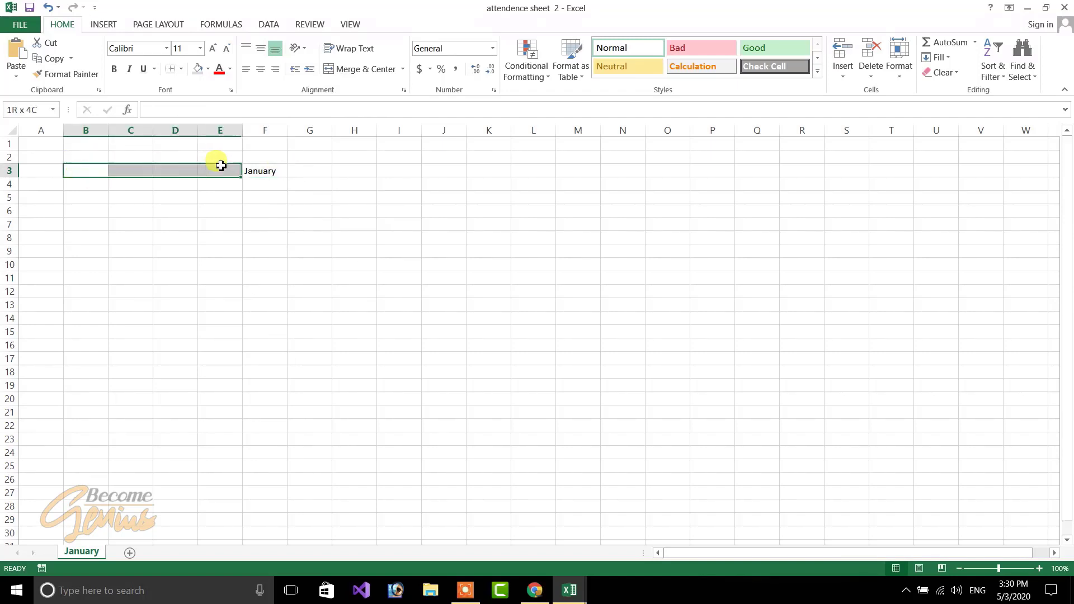
pyautogui.click(364, 68)
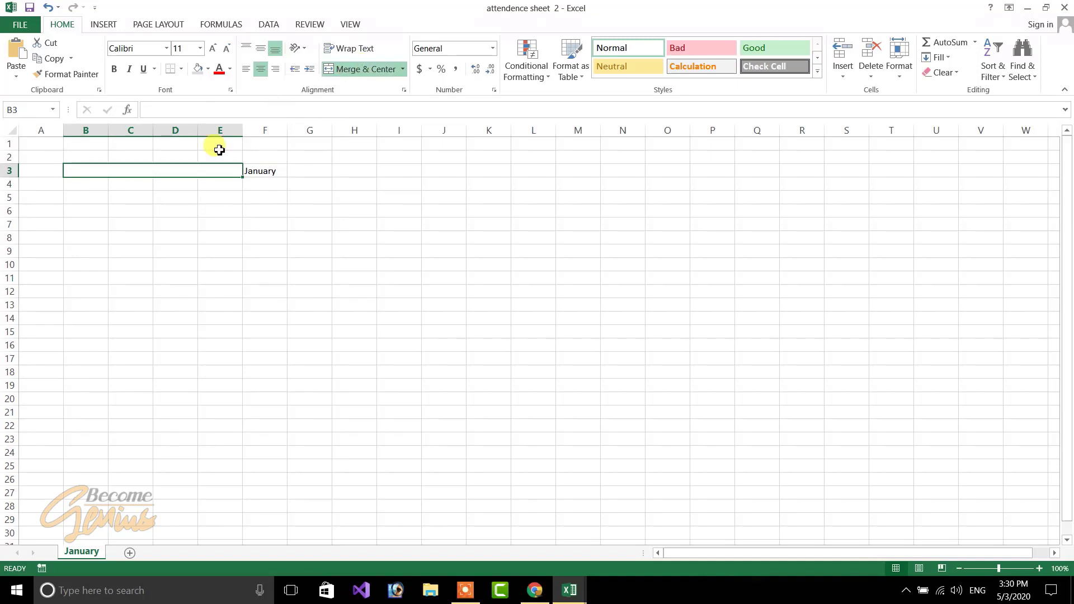
pyautogui.write('a')
pyautogui.write('Attencc')
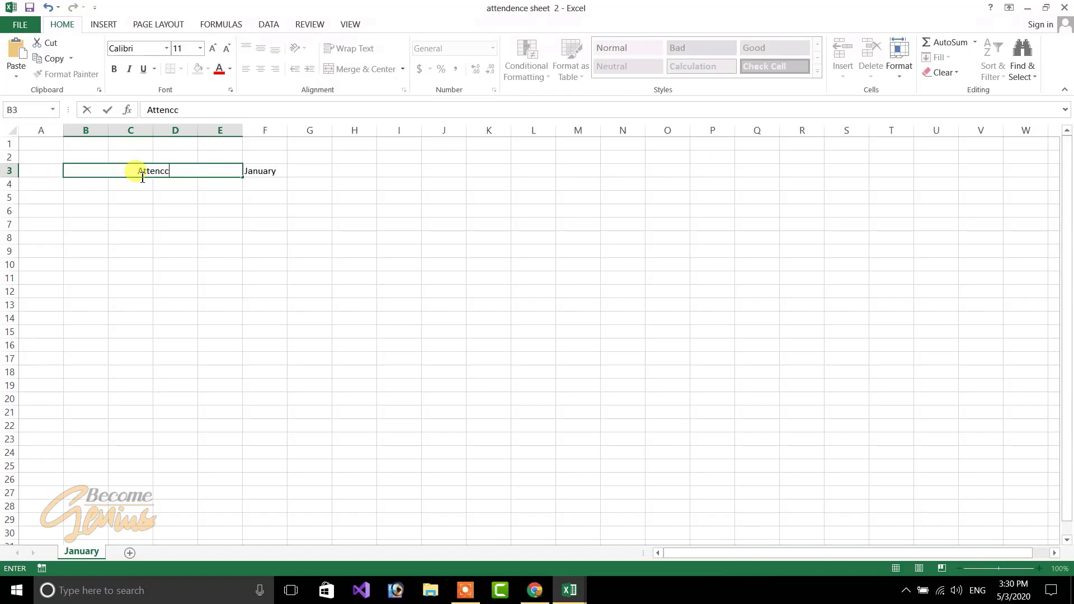
pyautogui.press('BackSpace')
pyautogui.write('e sheet for month')
pyautogui.click(293, 210)
# Step: Fill the month-name cell F3 with the standard yellow color
pyautogui.click(263, 172)
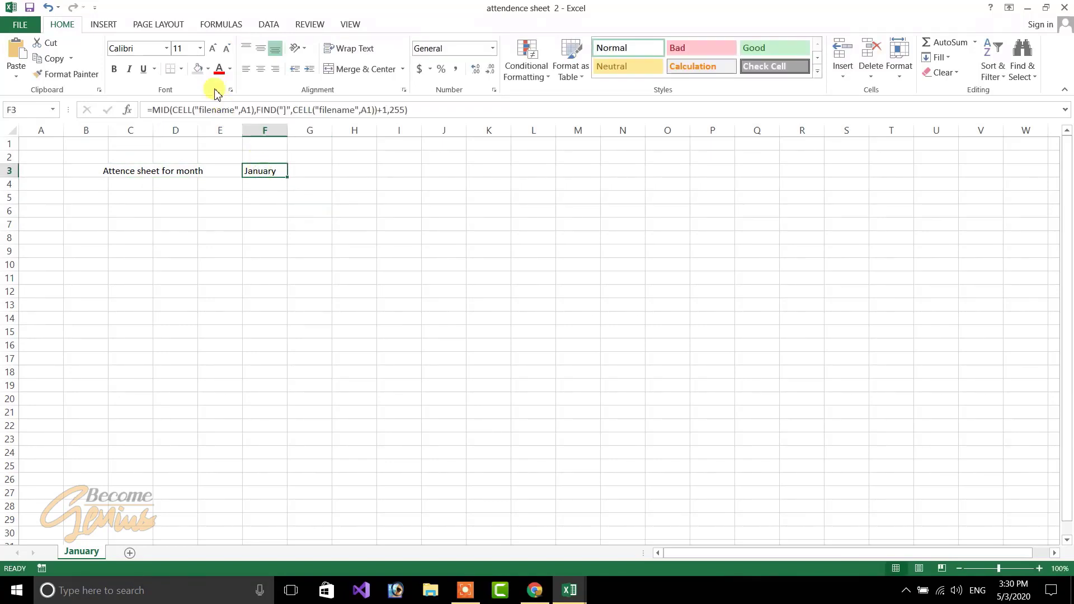
pyautogui.click(208, 69)
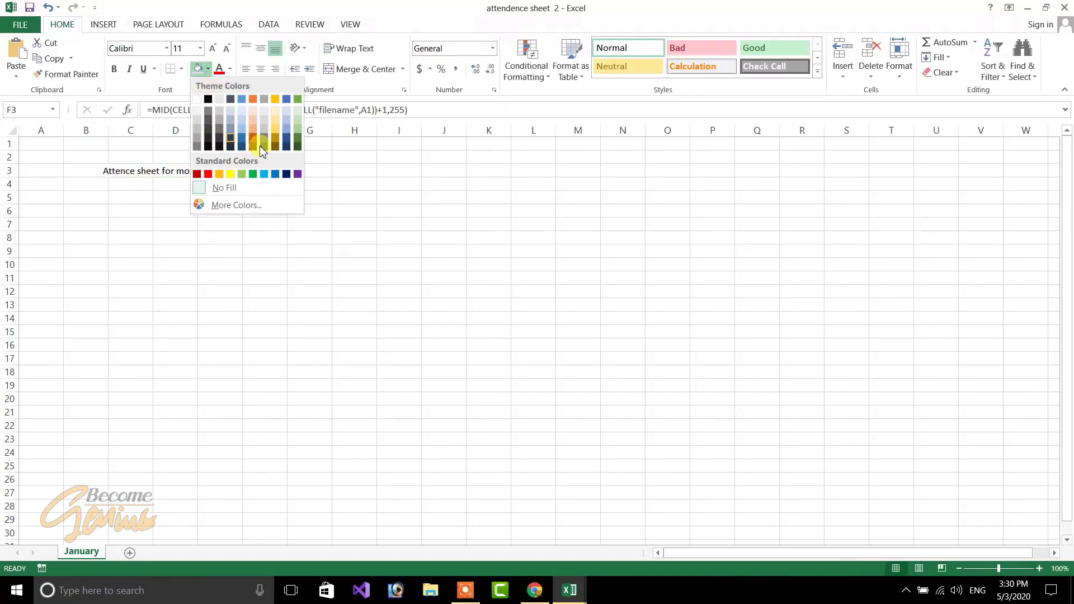
pyautogui.click(230, 174)
pyautogui.click(365, 196)
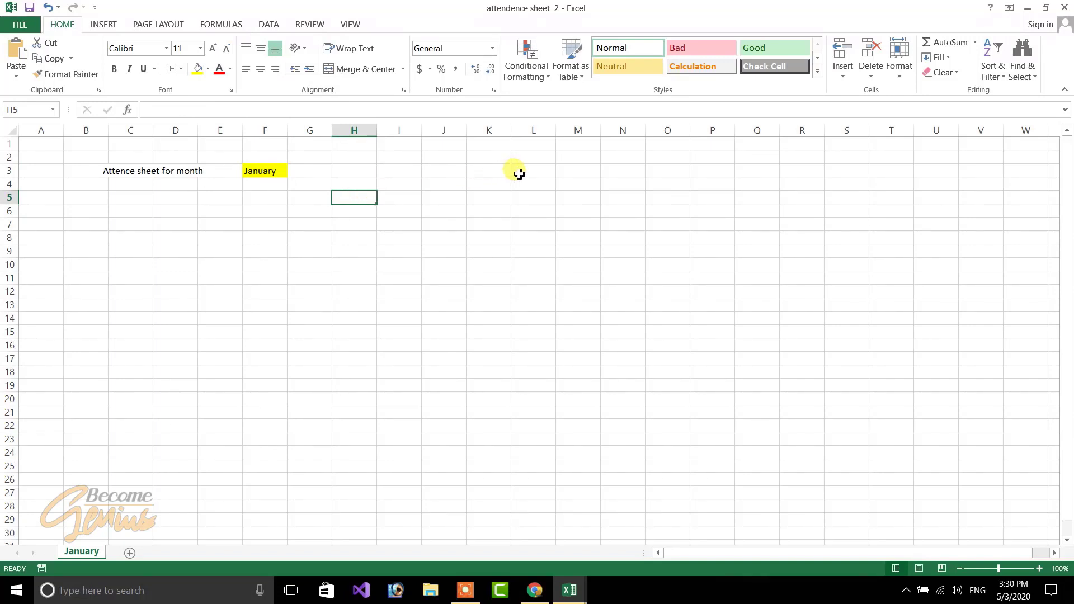
pyautogui.click(264, 174)
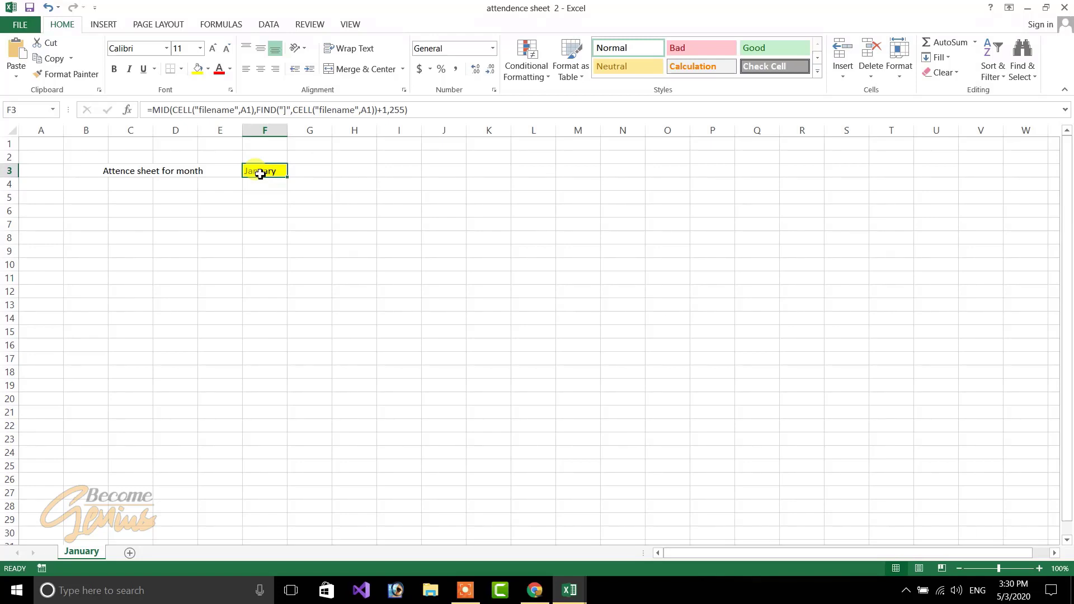
# Step: Enter the formula =DATEVALUE("9") in cell K3
pyautogui.click(484, 170)
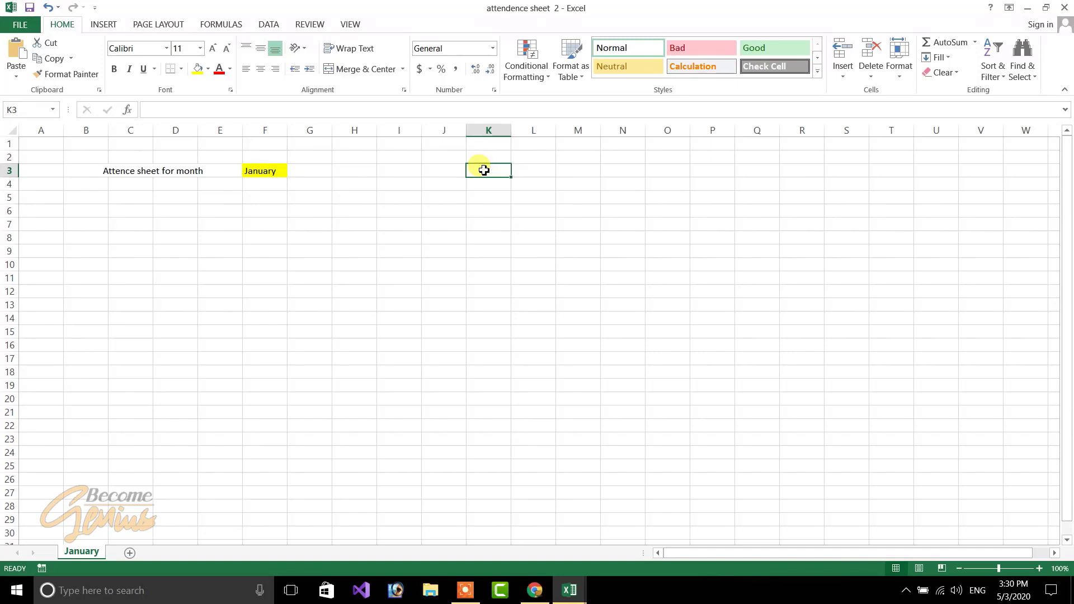
pyautogui.write('=')
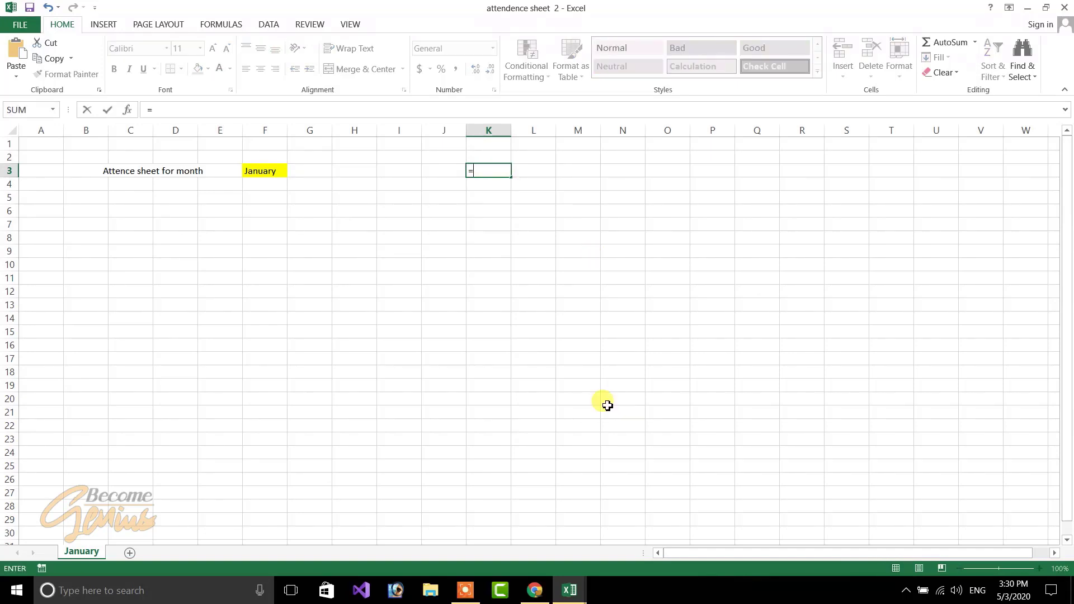
pyautogui.write('d')
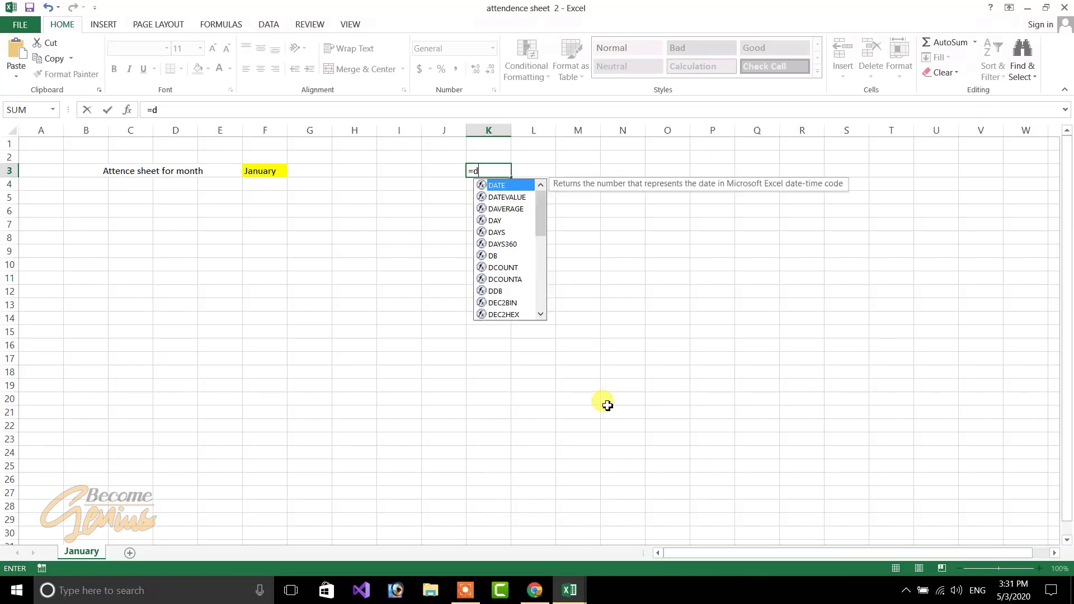
pyautogui.write('atevl')
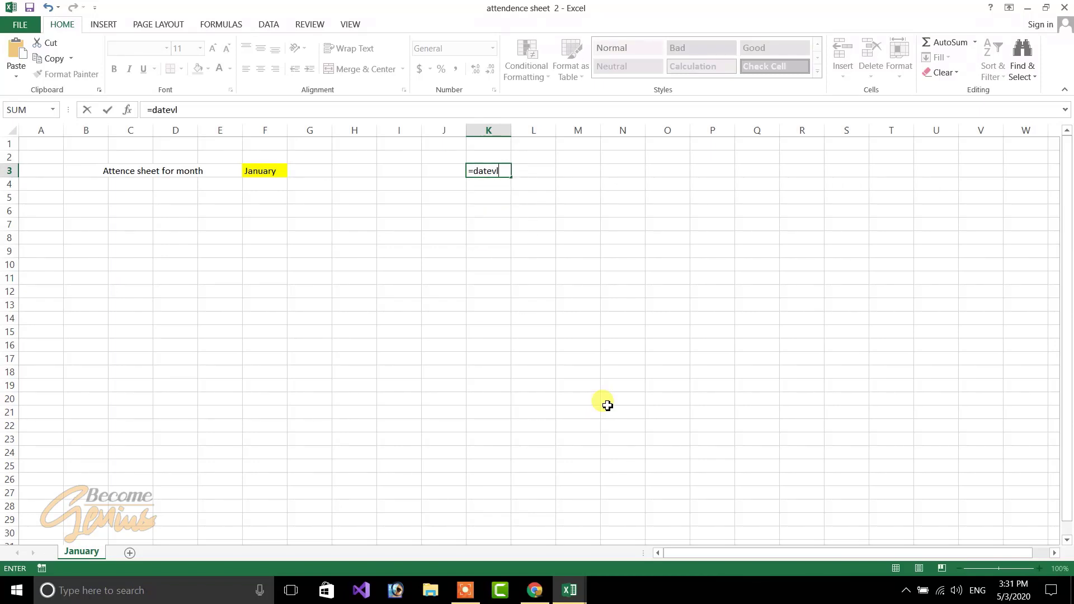
pyautogui.press('BackSpace')
pyautogui.write('alue')
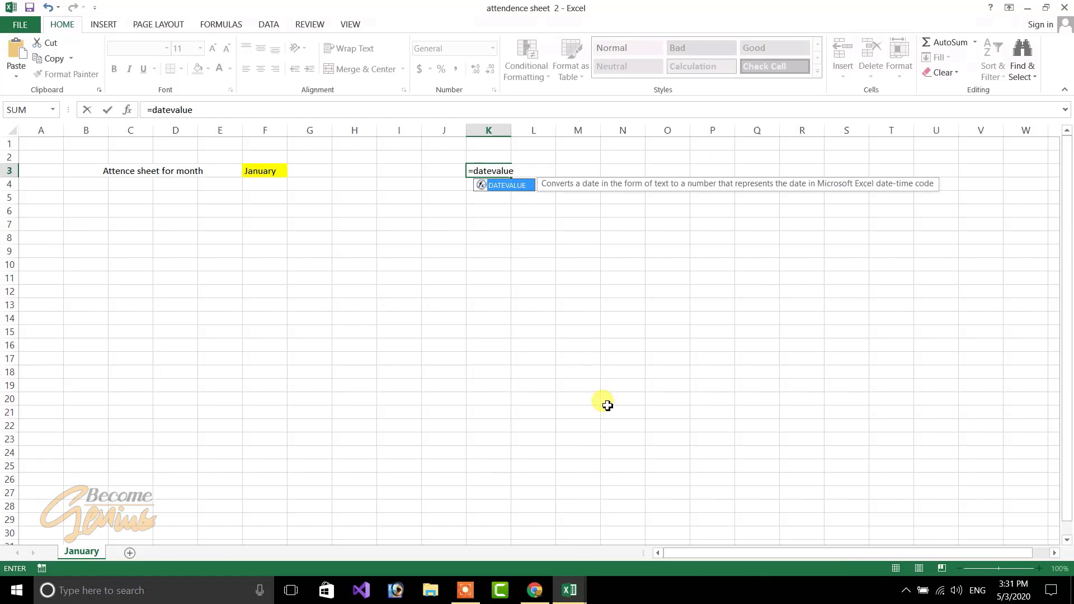
pyautogui.write('(')
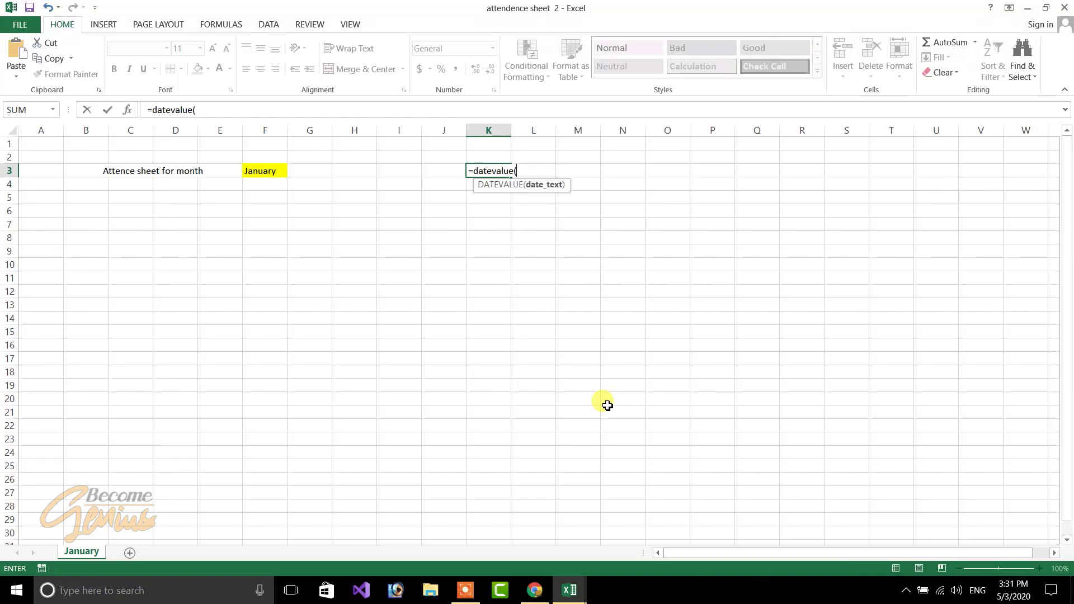
pyautogui.write('"')
pyautogui.write('9",')
pyautogui.press('BackSpace')
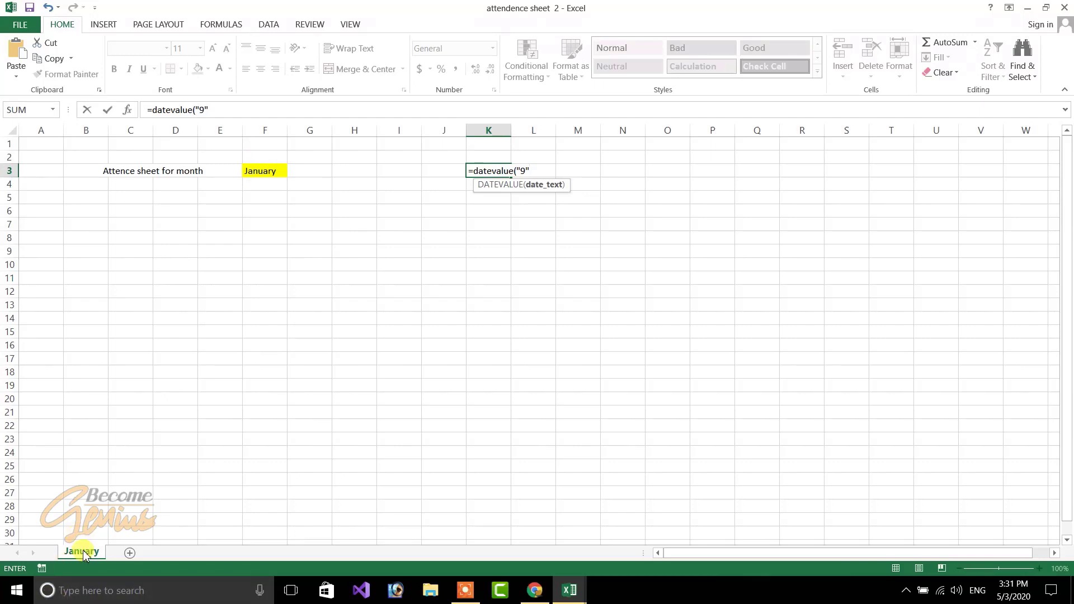
pyautogui.click(269, 175)
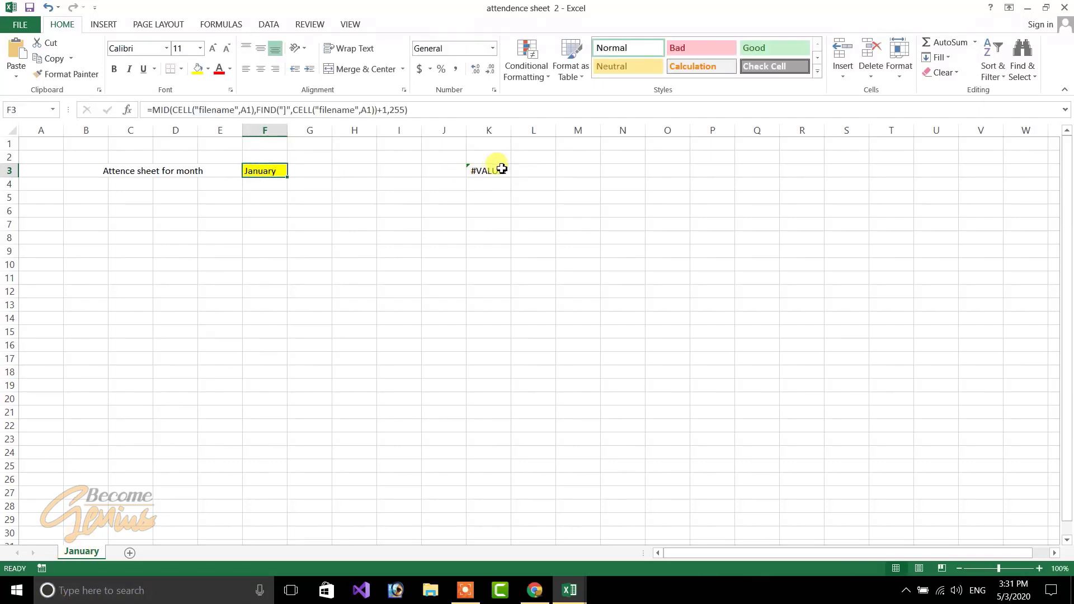
# Step: Extend the formula in K3 with a reference to the month cell so it reads =DATEVALUE("9"&F3)
pyautogui.doubleClick(540, 170)
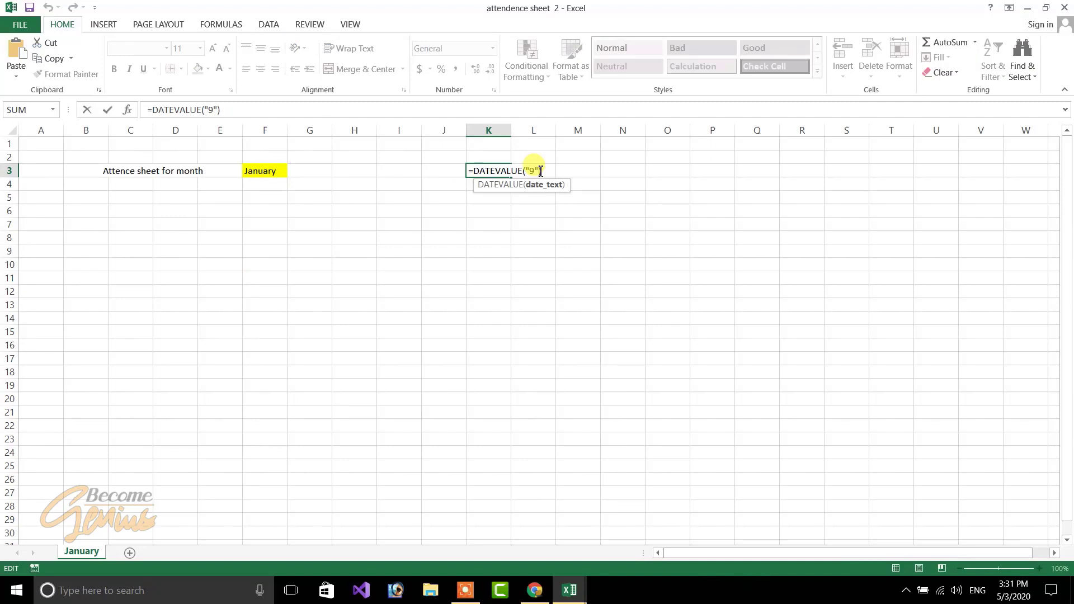
pyautogui.write('&')
pyautogui.click(283, 172)
pyautogui.press('Return')
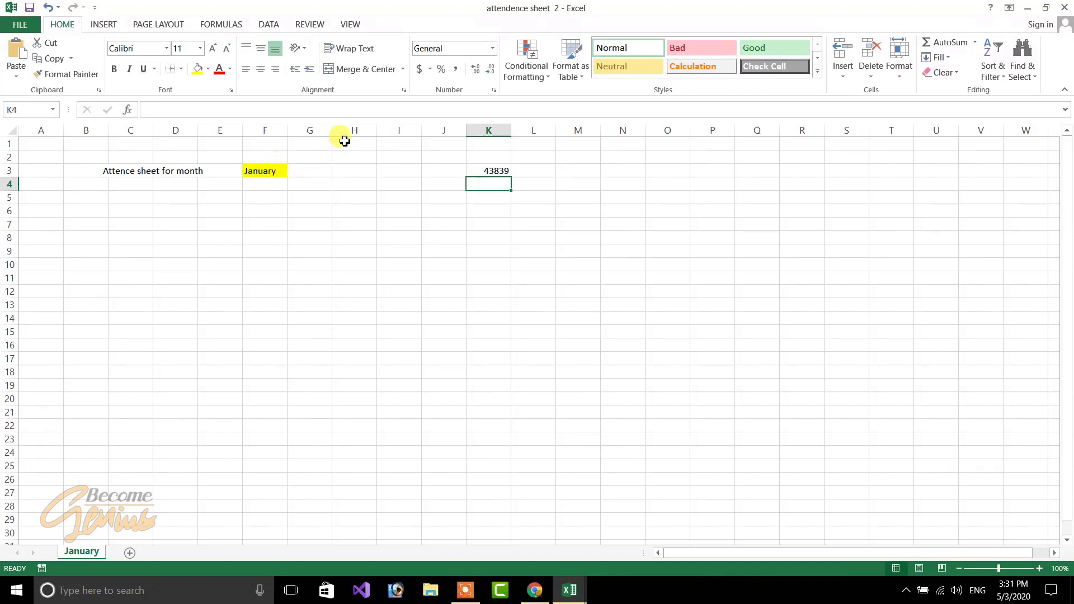
# Step: Format cell K3 as a Date of type 14-Mar-2012 and widen column K slightly
pyautogui.click(491, 171)
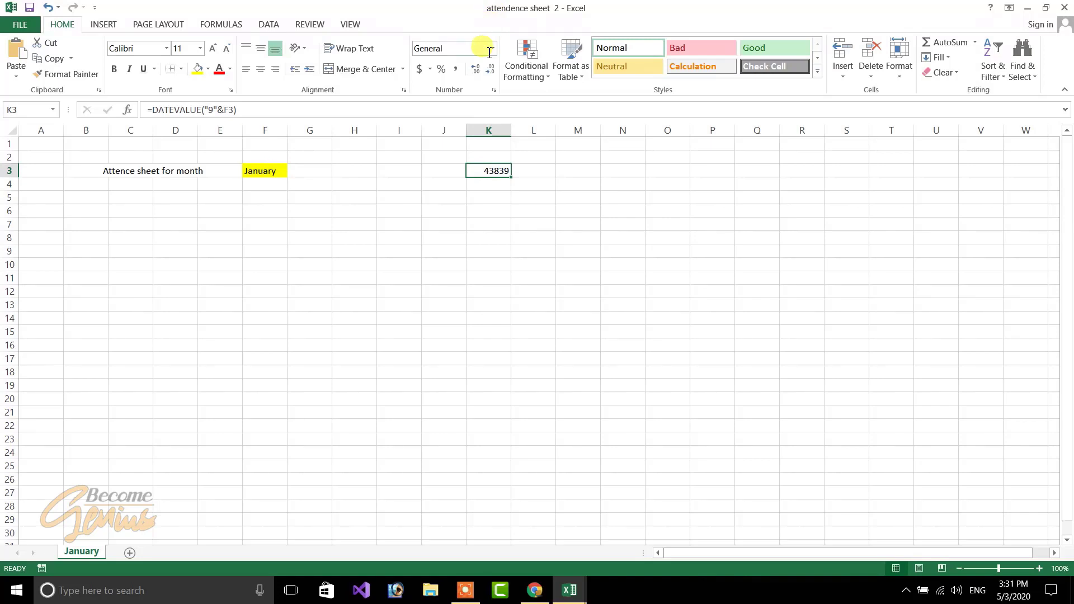
pyautogui.rightClick(488, 171)
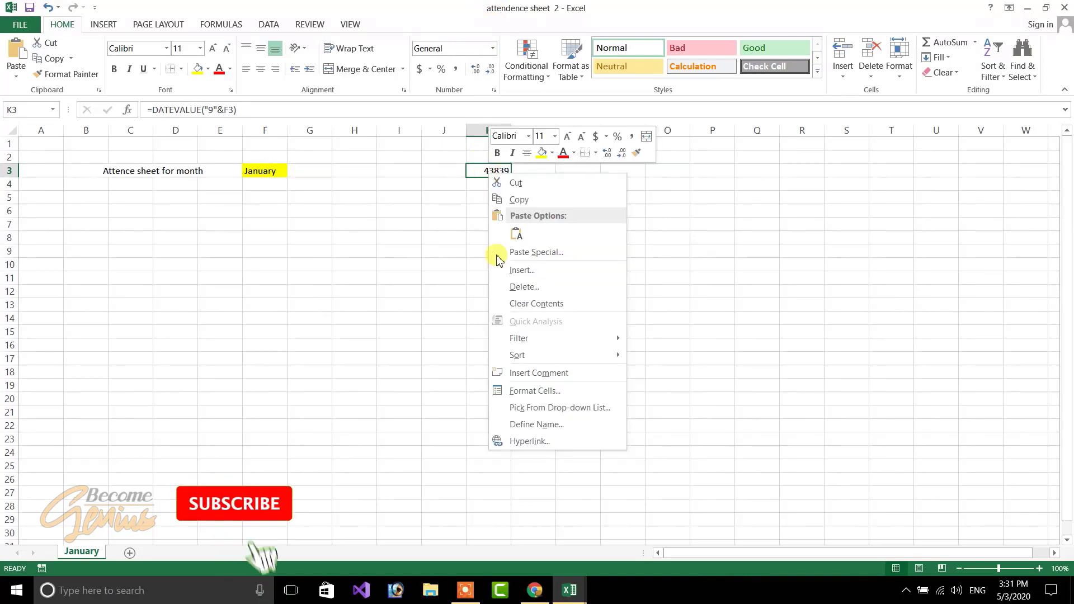
pyautogui.click(545, 390)
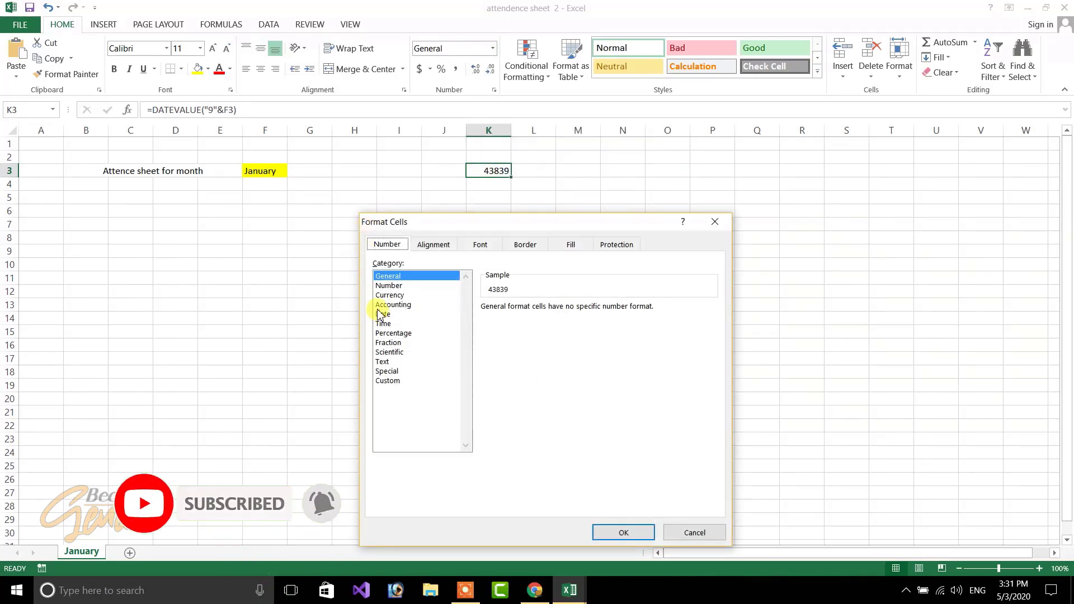
pyautogui.click(383, 314)
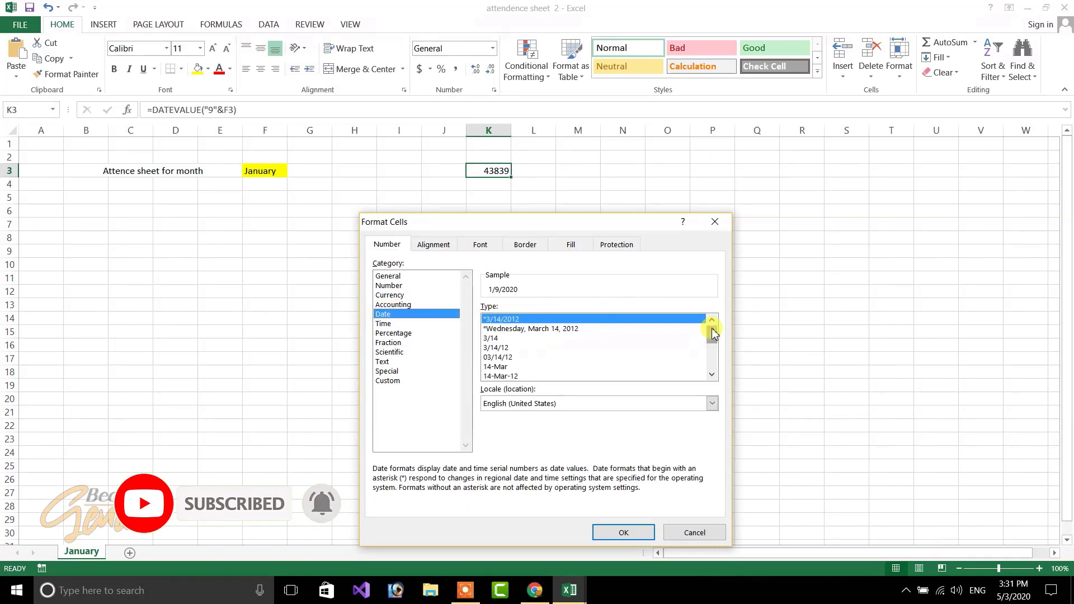
pyautogui.moveTo(712, 329); pyautogui.dragTo(710, 359)
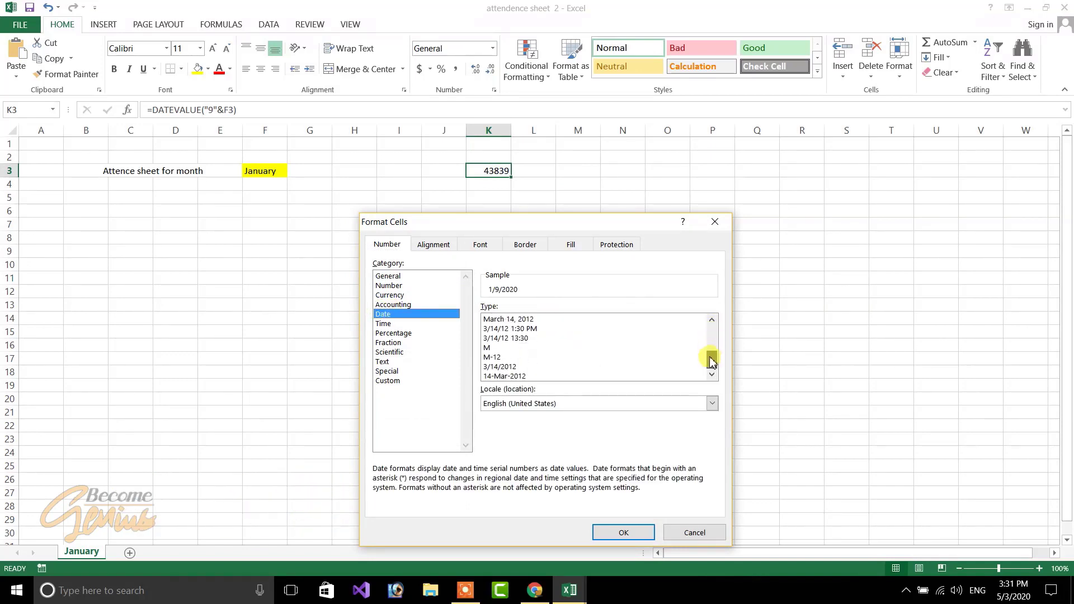
pyautogui.click(524, 377)
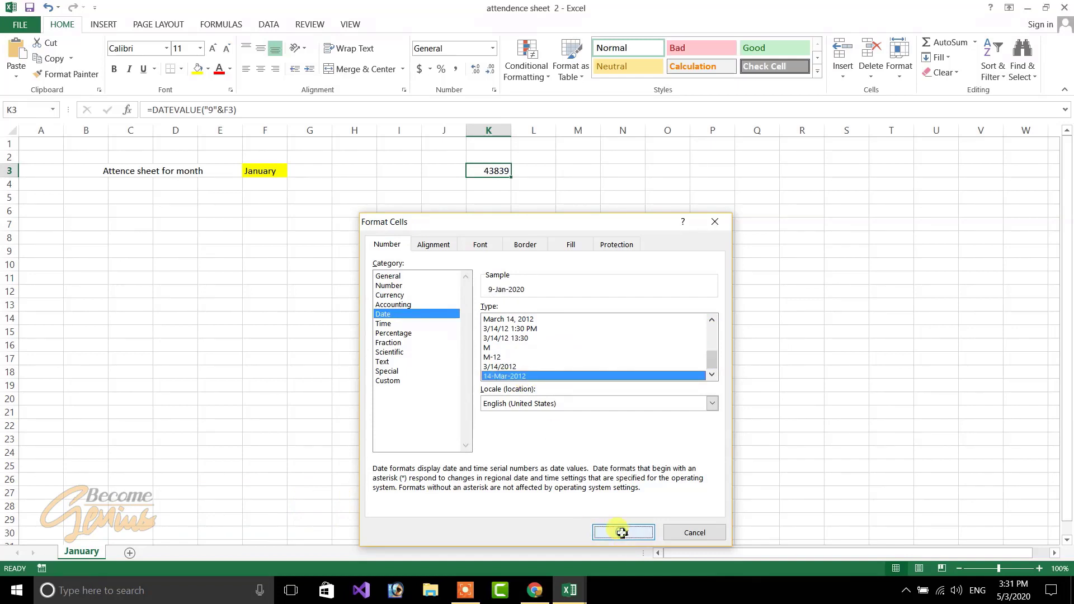
pyautogui.click(622, 533)
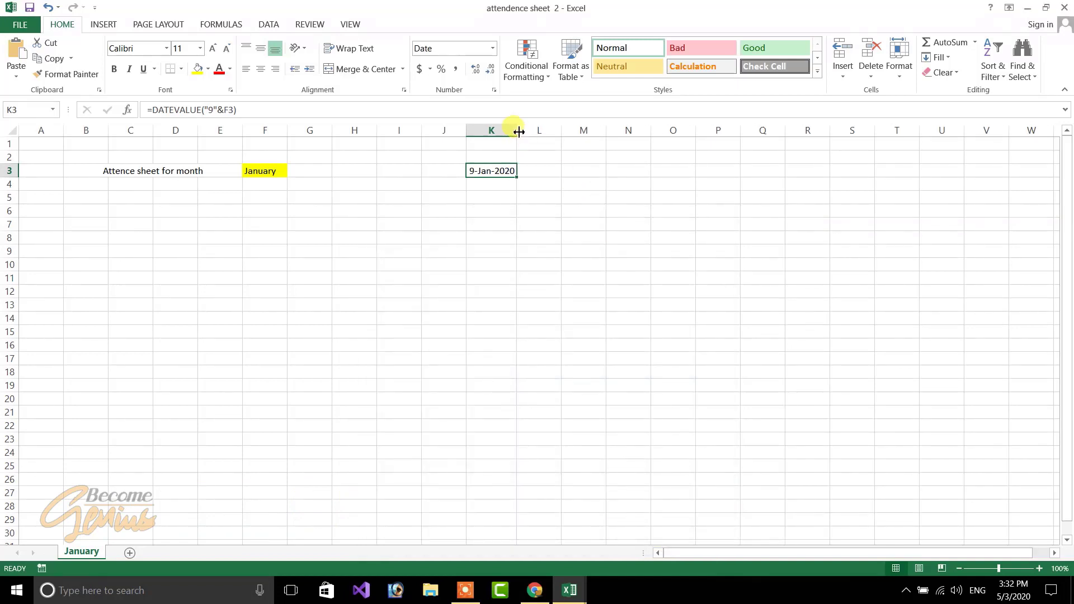
pyautogui.moveTo(516, 132); pyautogui.dragTo(523, 131)
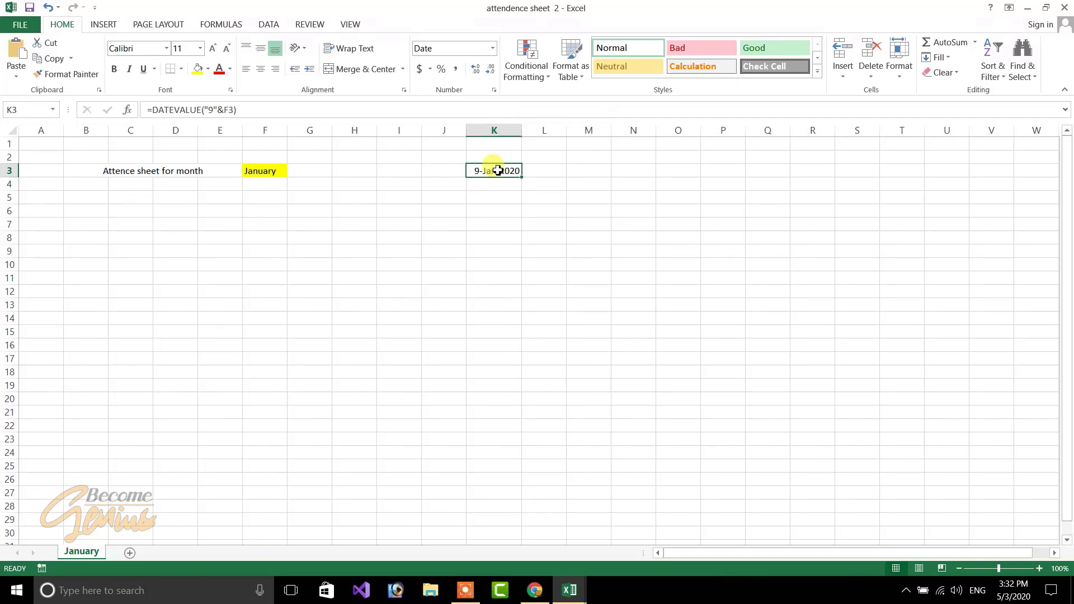
pyautogui.click(215, 111)
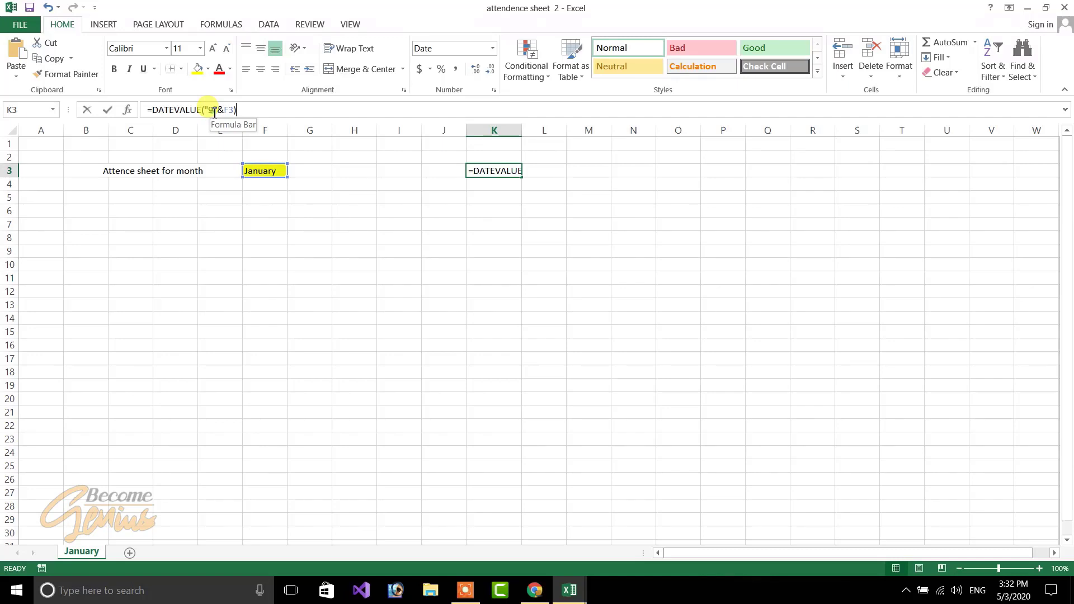
pyautogui.click(496, 169)
pyautogui.hotkey('ctrl', 'Return')
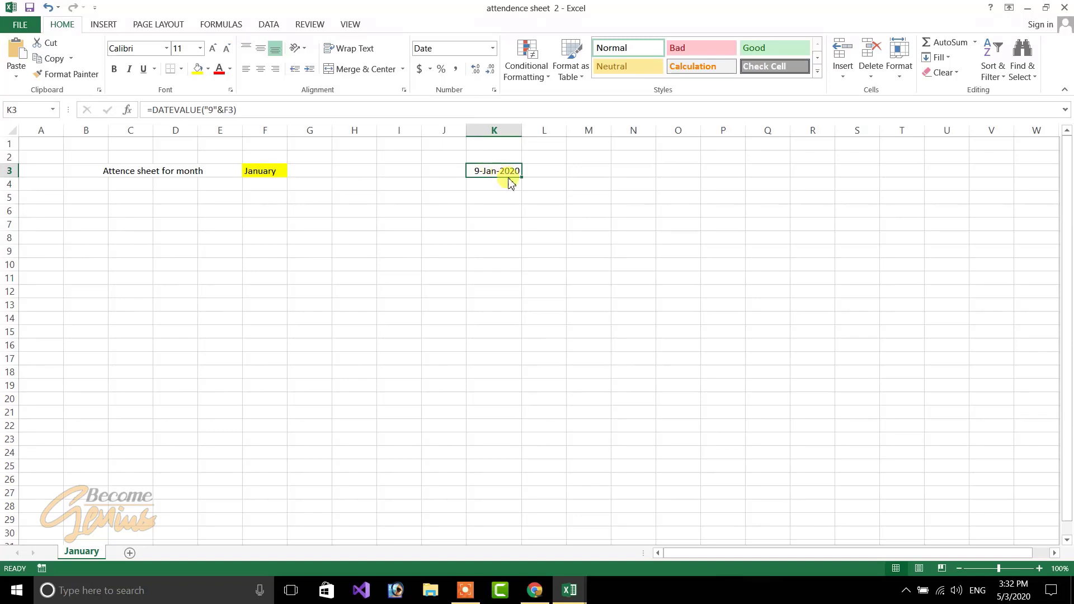
# Step: Set the day in the K3 date formula to 1, making it =DATEVALUE("1"&F3)
pyautogui.doubleClick(505, 173)
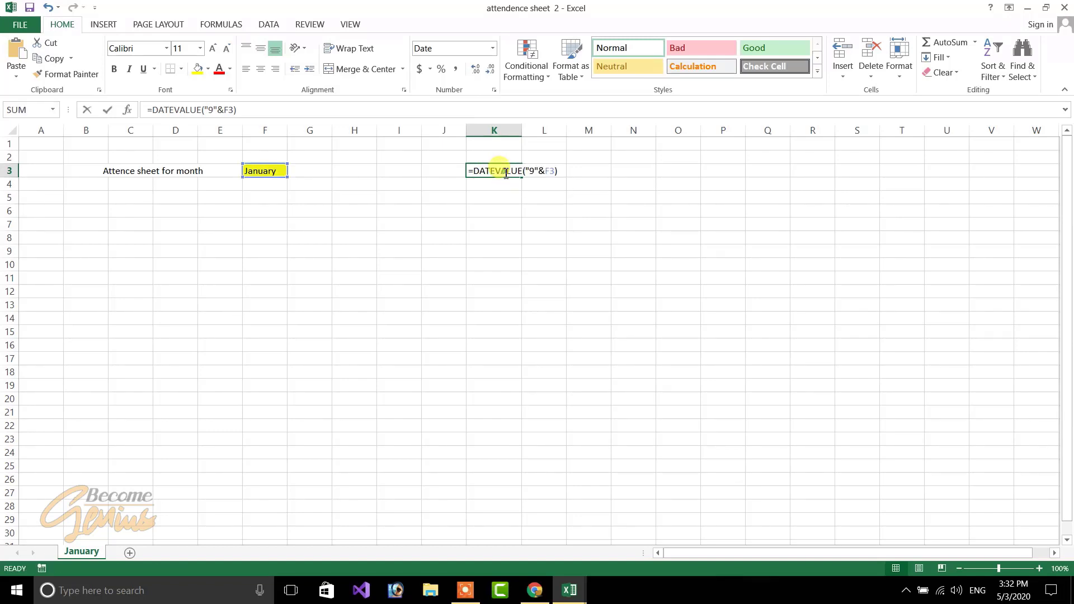
pyautogui.click(536, 172)
pyautogui.write('1')
pyautogui.press('Return')
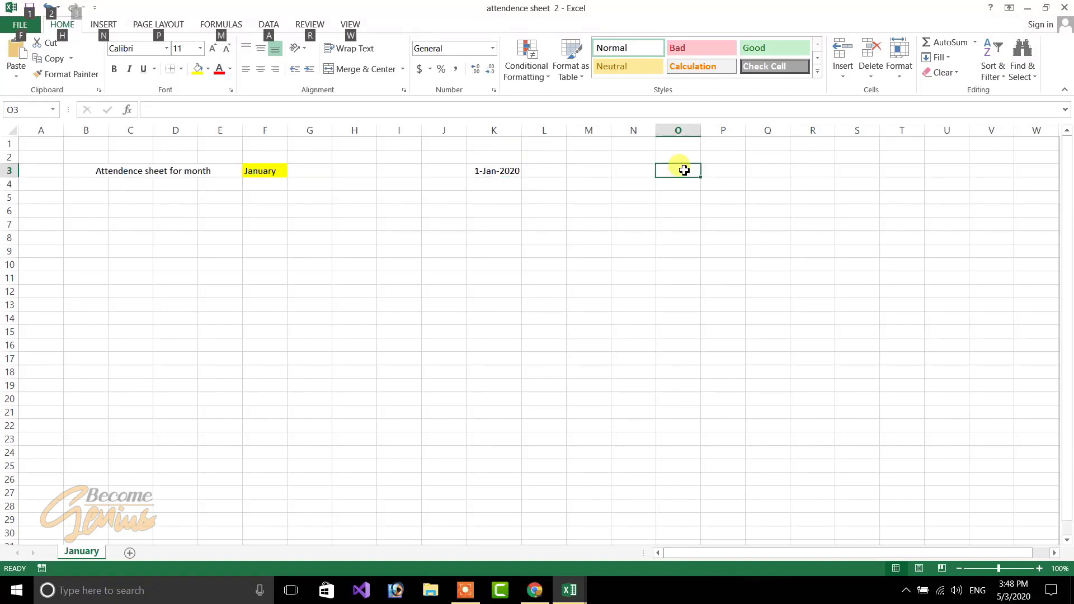
# Step: Enter the formula =EOMONTH(K3,0) in cell O3 to derive the month's end date
pyautogui.click(689, 173)
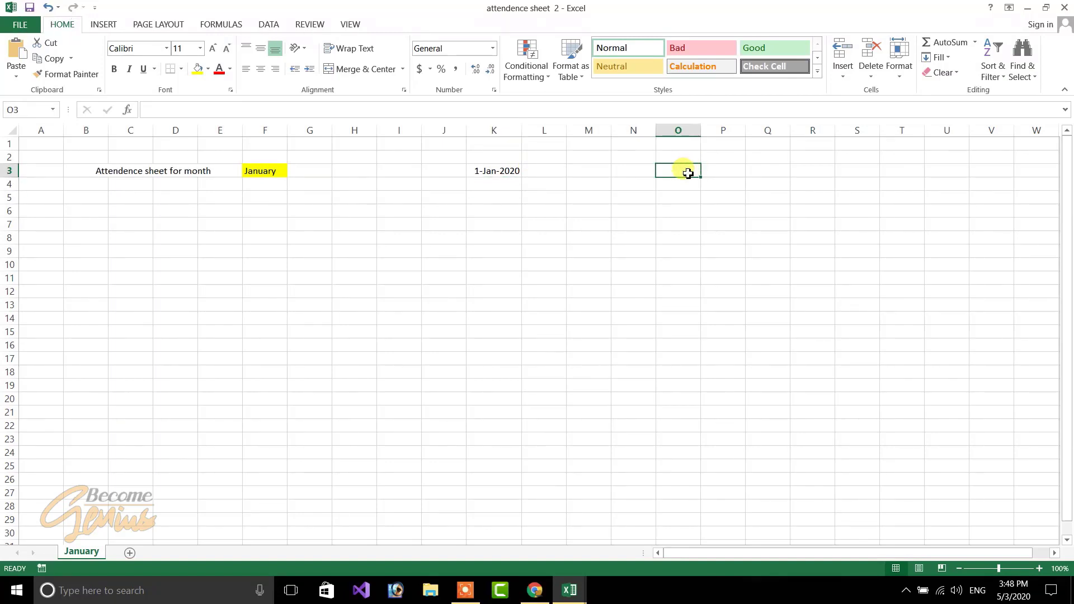
pyautogui.write('=')
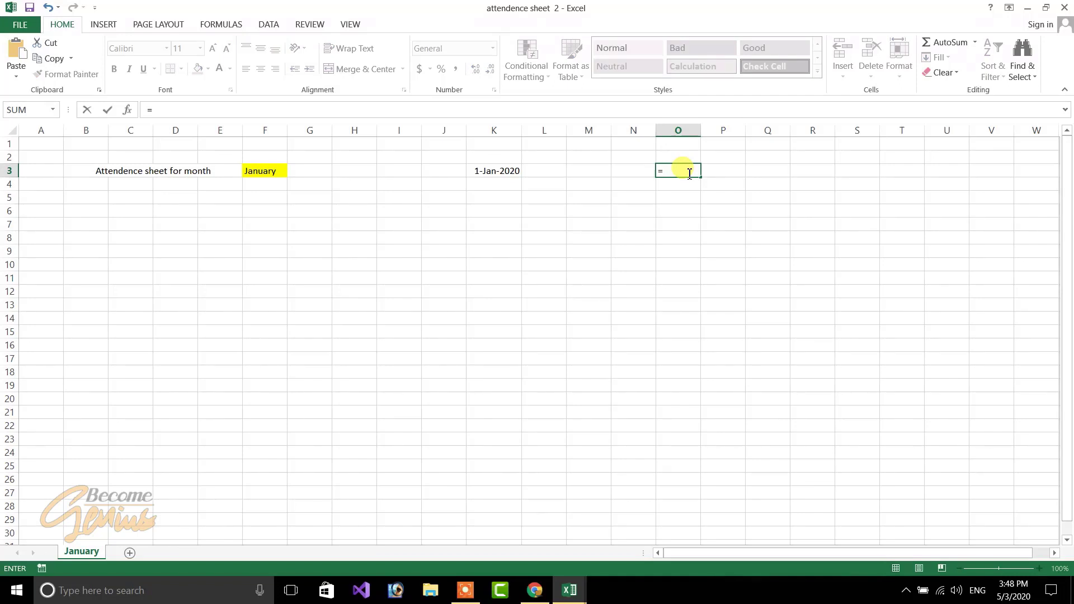
pyautogui.write('eomo')
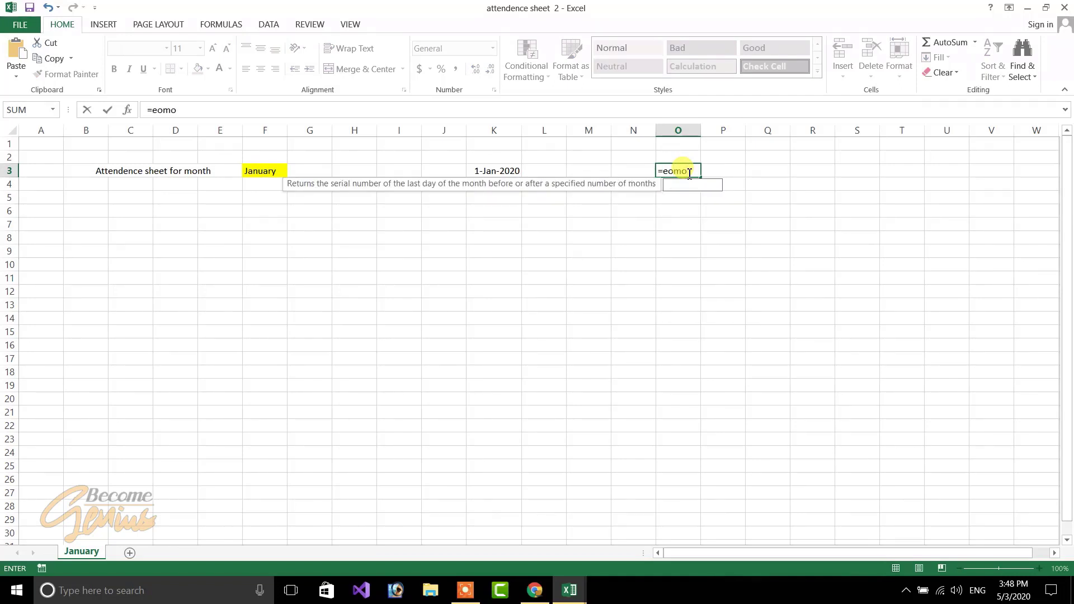
pyautogui.write('nth(')
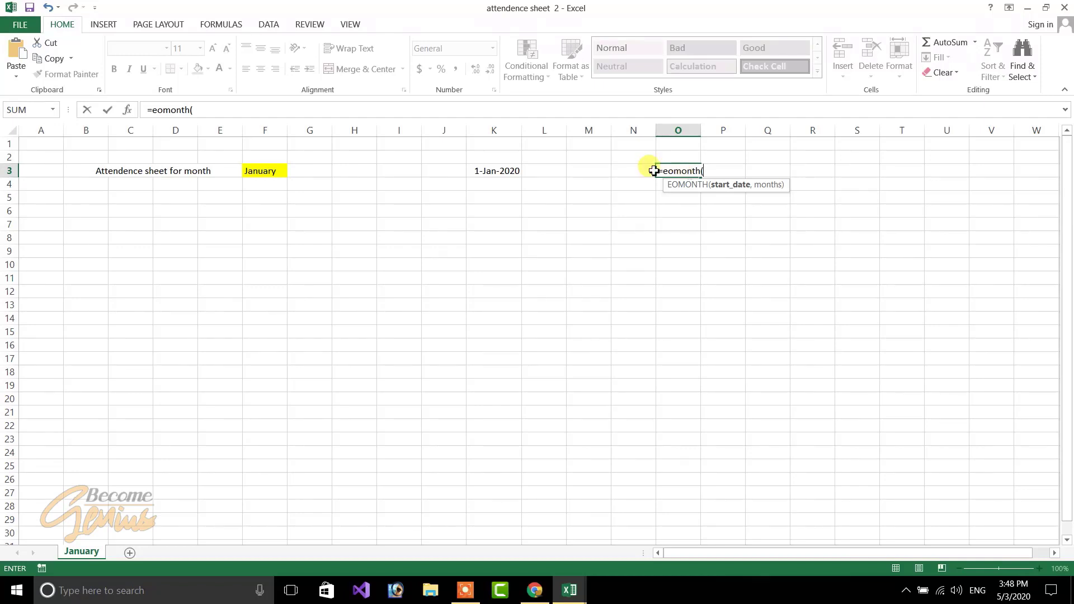
pyautogui.click(492, 172)
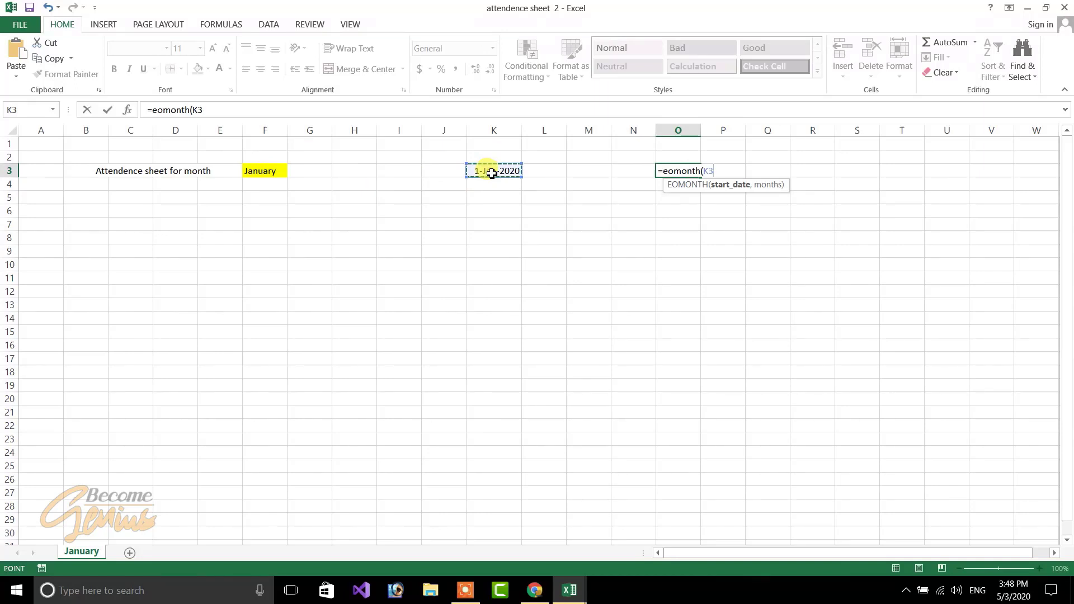
pyautogui.write(',0')
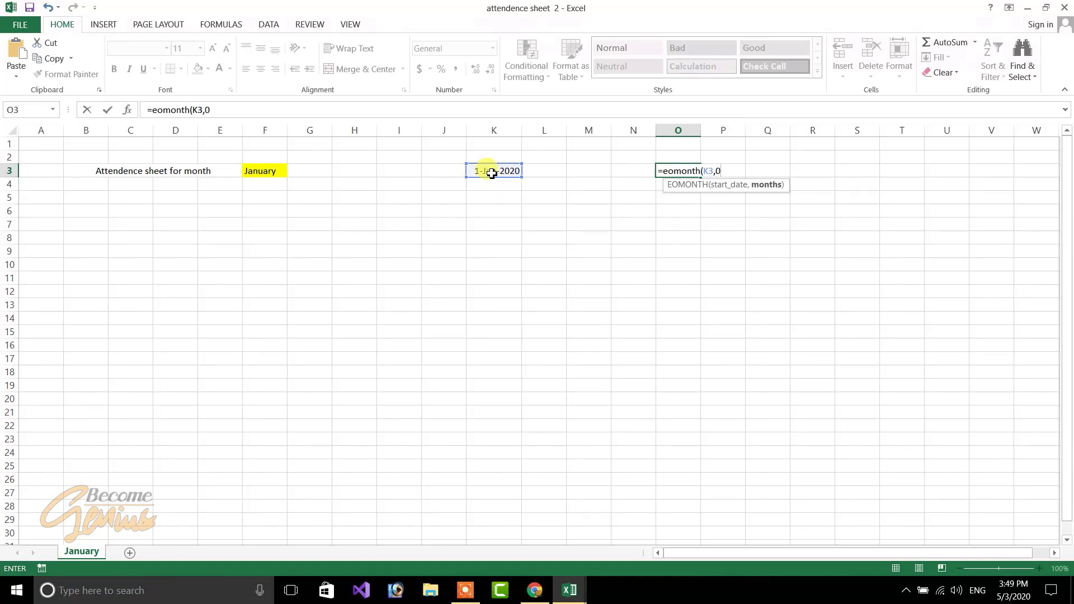
pyautogui.press('Return')
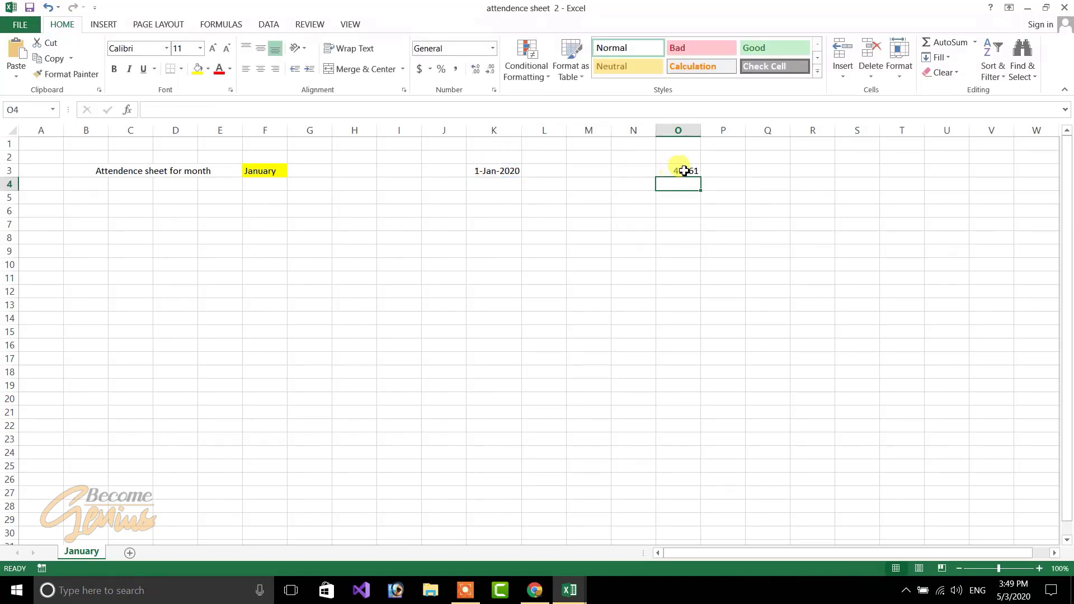
# Step: Copy the date formatting of cell K3 onto O3 and autofit the width of column O
pyautogui.click(684, 170)
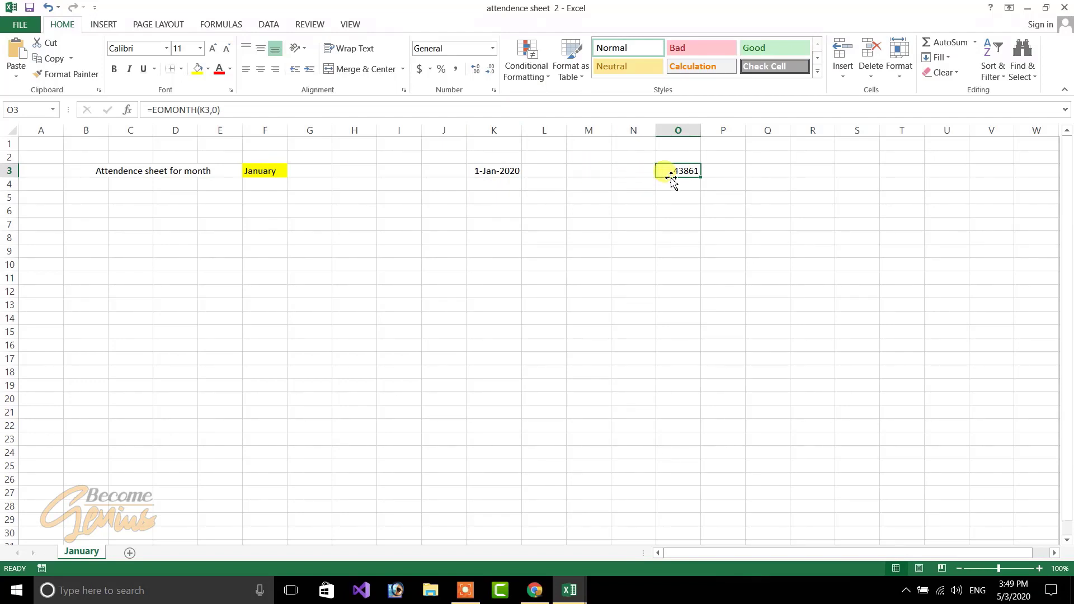
pyautogui.click(487, 171)
pyautogui.click(87, 74)
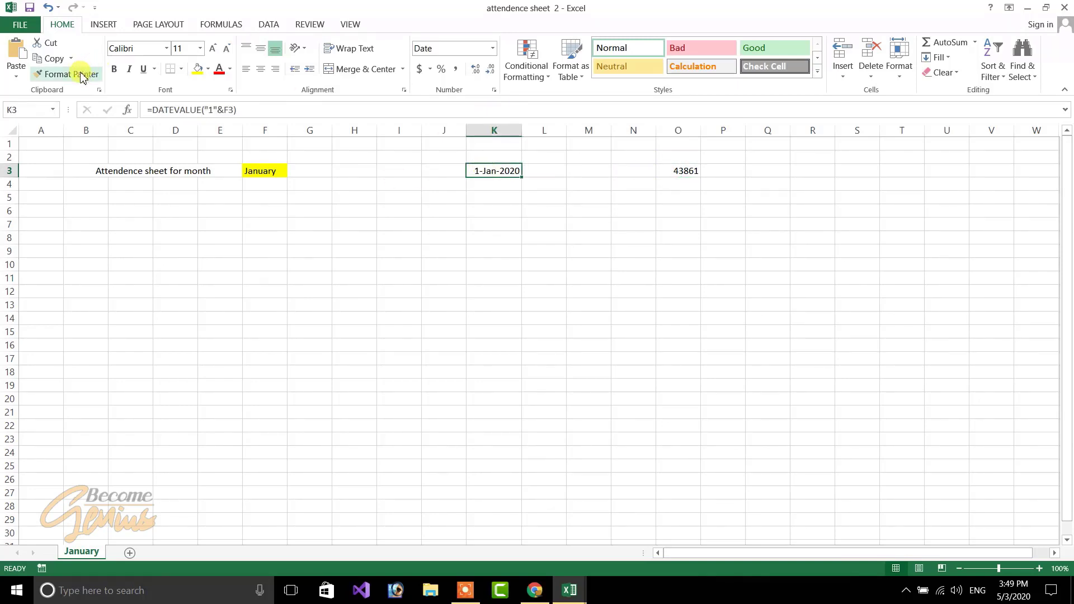
pyautogui.click(81, 76)
pyautogui.click(692, 171)
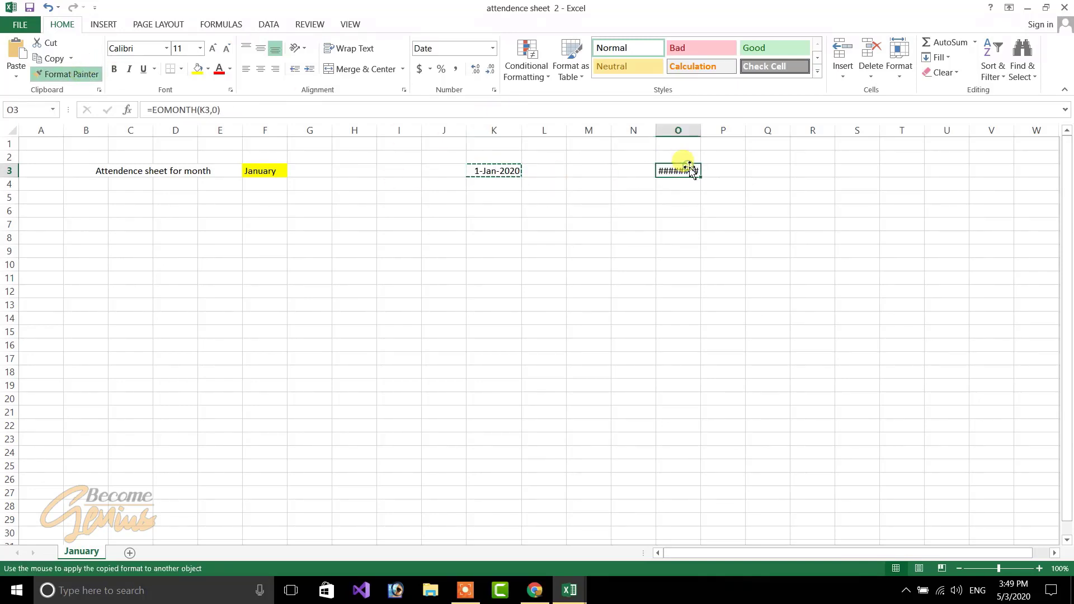
pyautogui.doubleClick(701, 134)
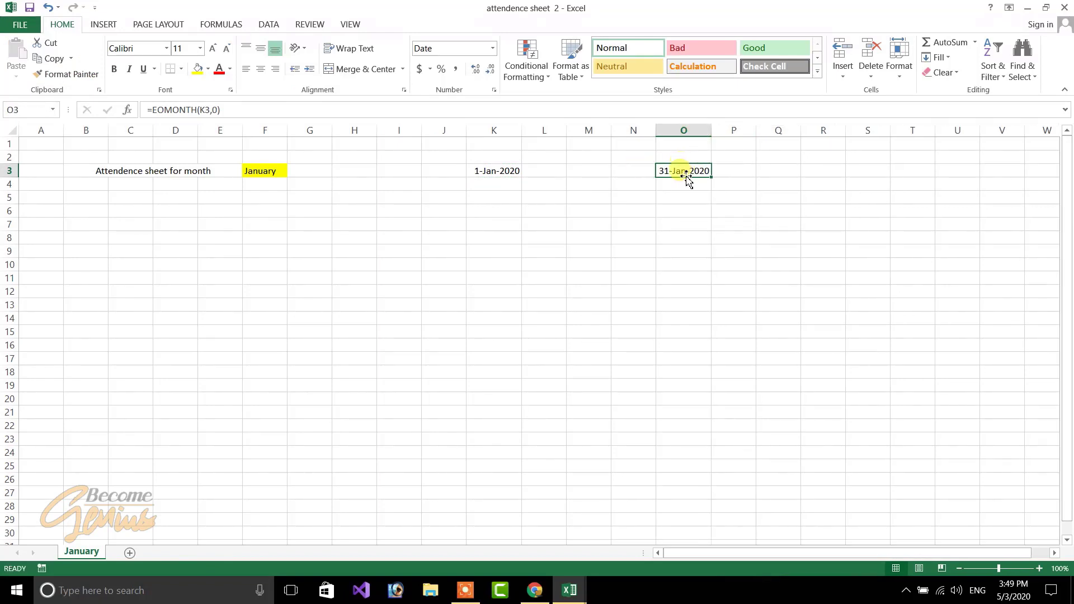
# Step: Enter the label "To" in cell M3 between the start and end dates
pyautogui.click(589, 171)
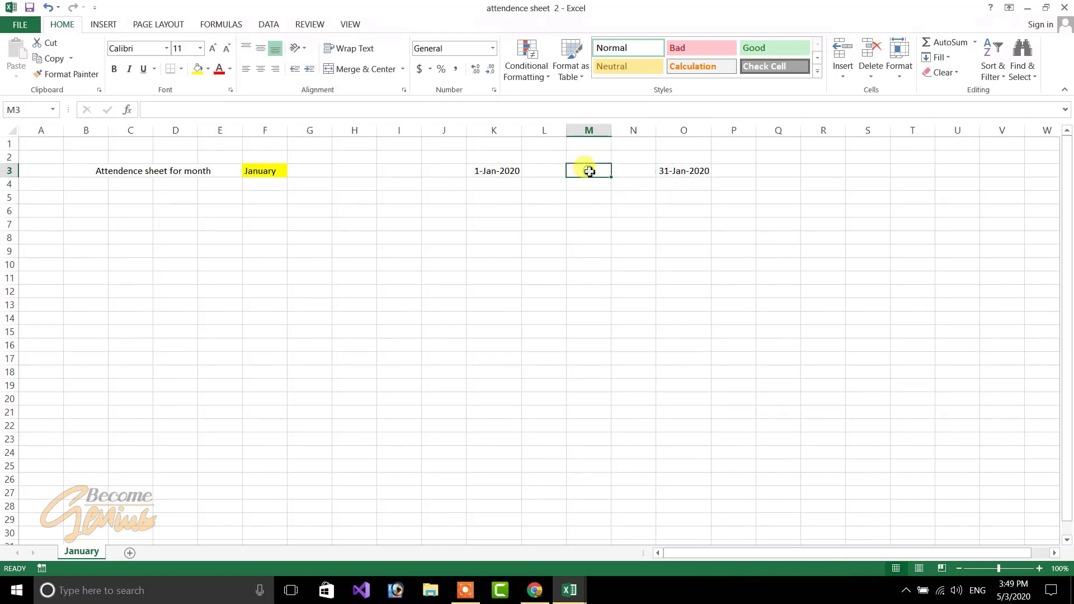
pyautogui.write('To')
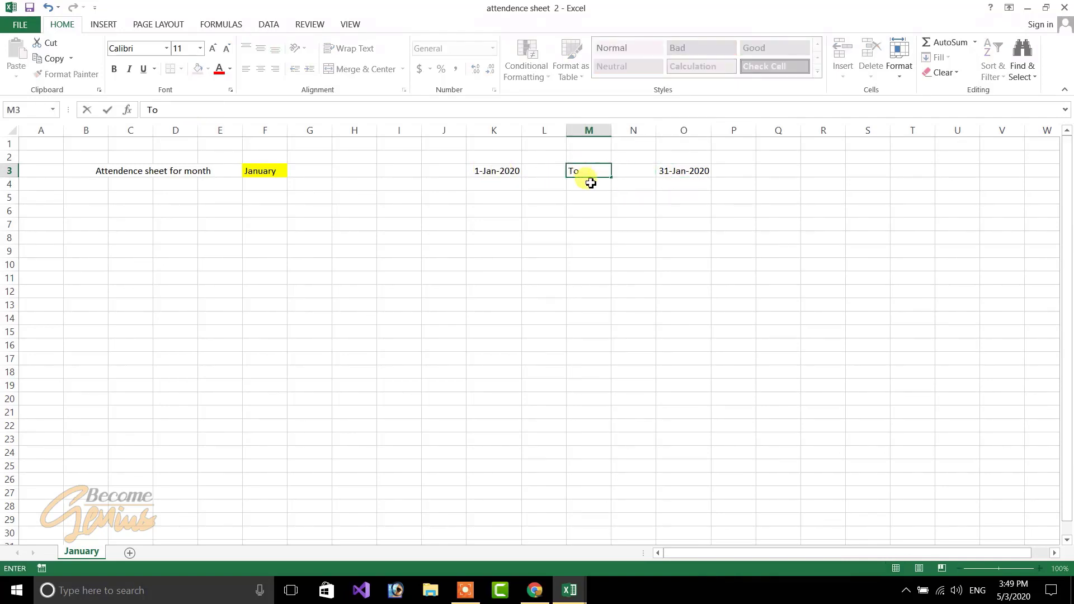
pyautogui.click(608, 230)
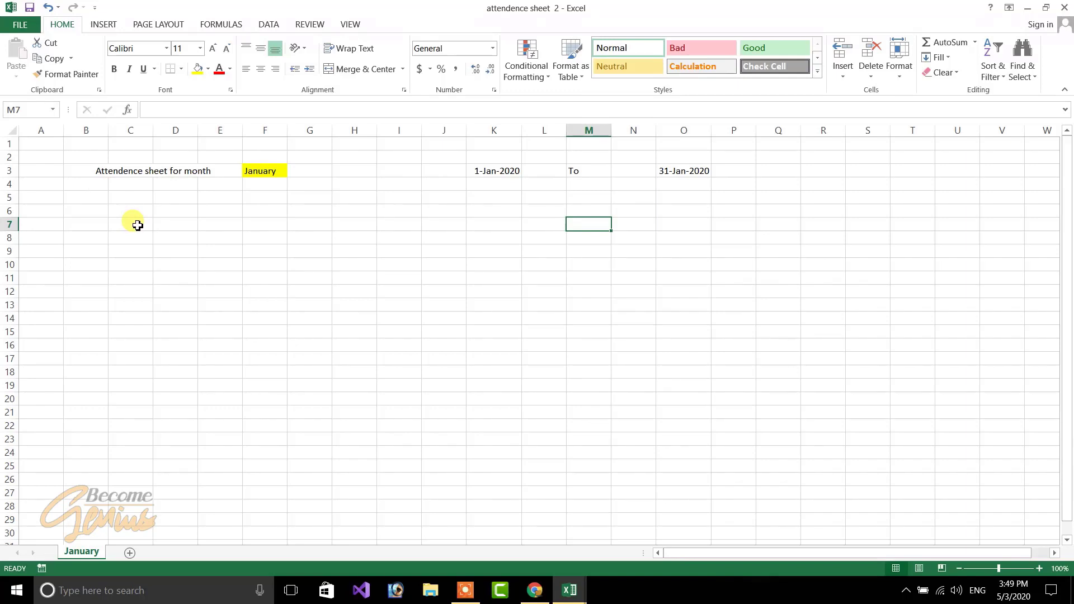
# Step: Switch to the Attendence Sheet workbook and copy the employee id, employee name and Post table B5:D35 from the Apr sheet
pyautogui.click(569, 589)
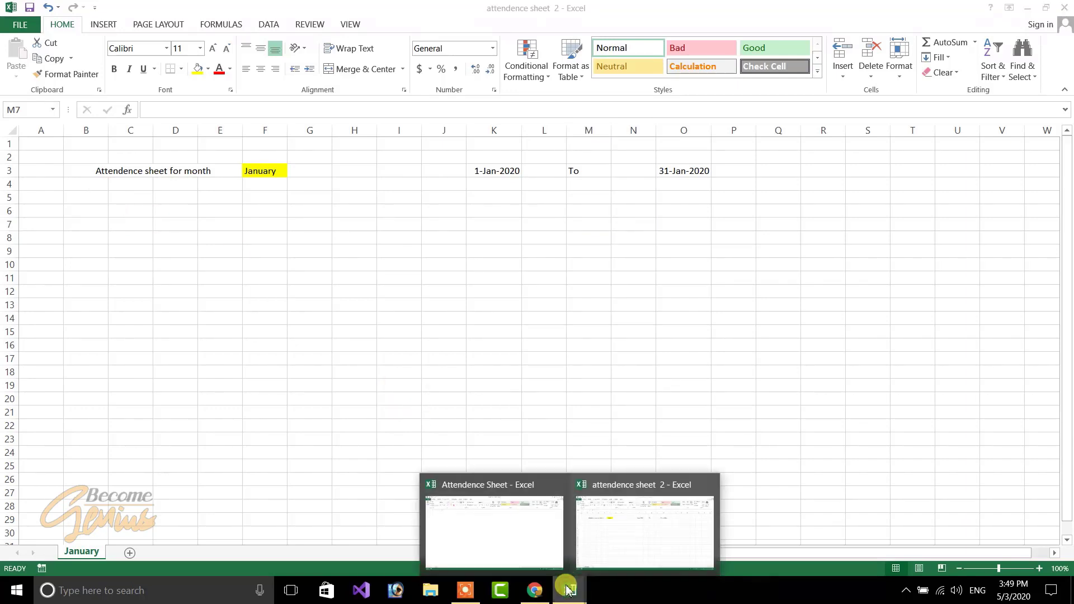
pyautogui.moveTo(500, 506)
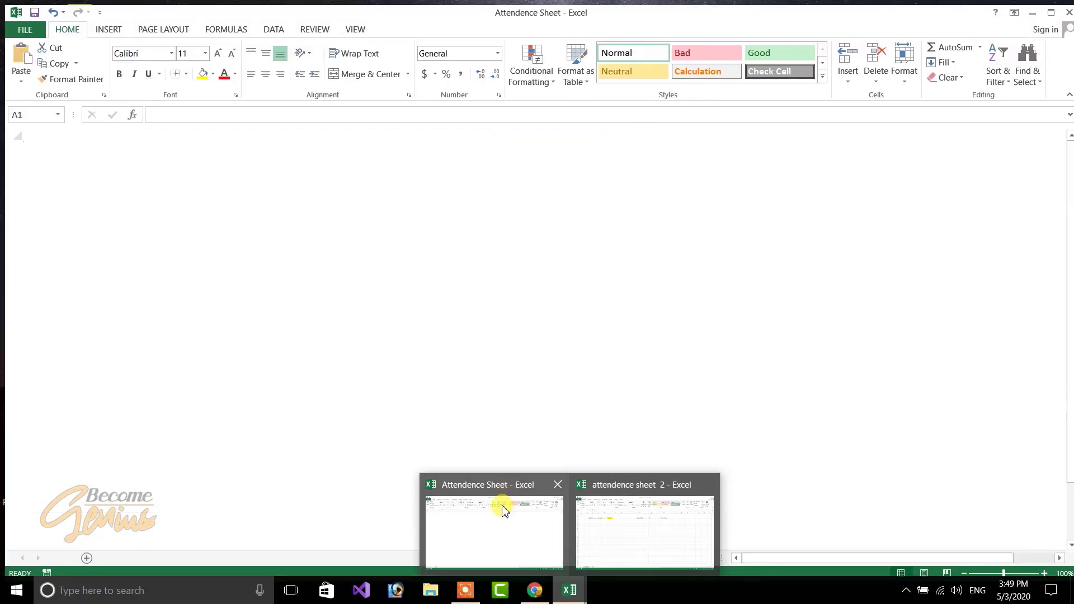
pyautogui.click(593, 513)
pyautogui.click(562, 599)
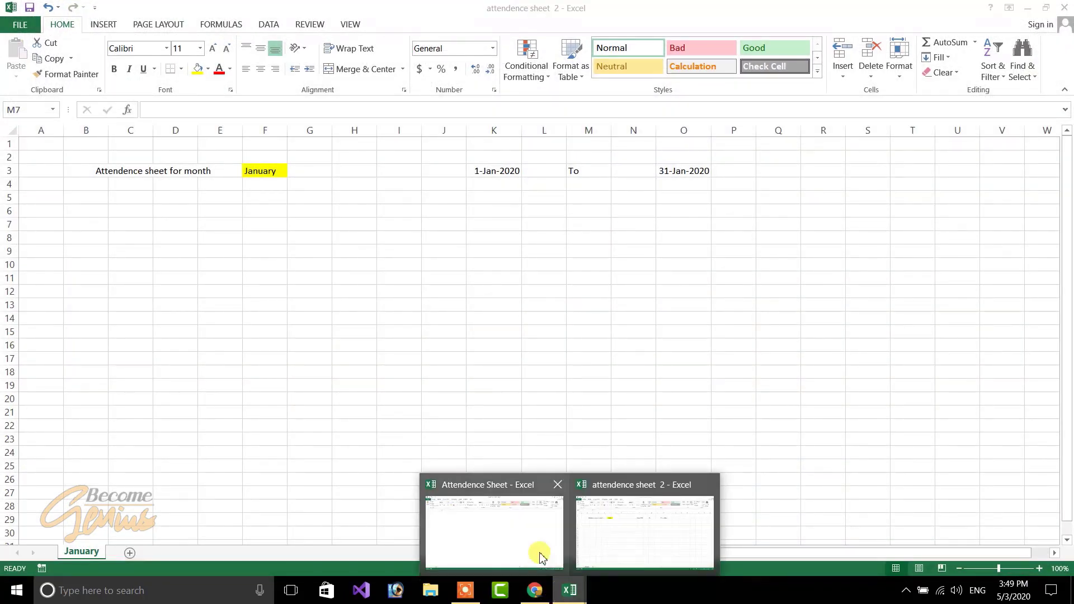
pyautogui.click(501, 519)
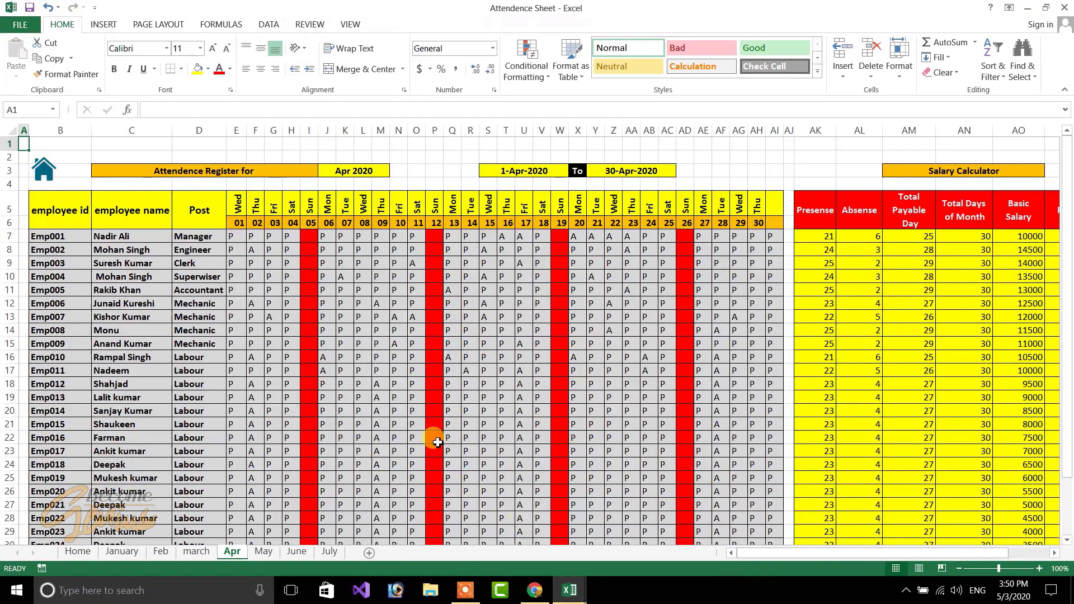
pyautogui.click(58, 206)
pyautogui.moveTo(58, 206); pyautogui.dragTo(192, 525)
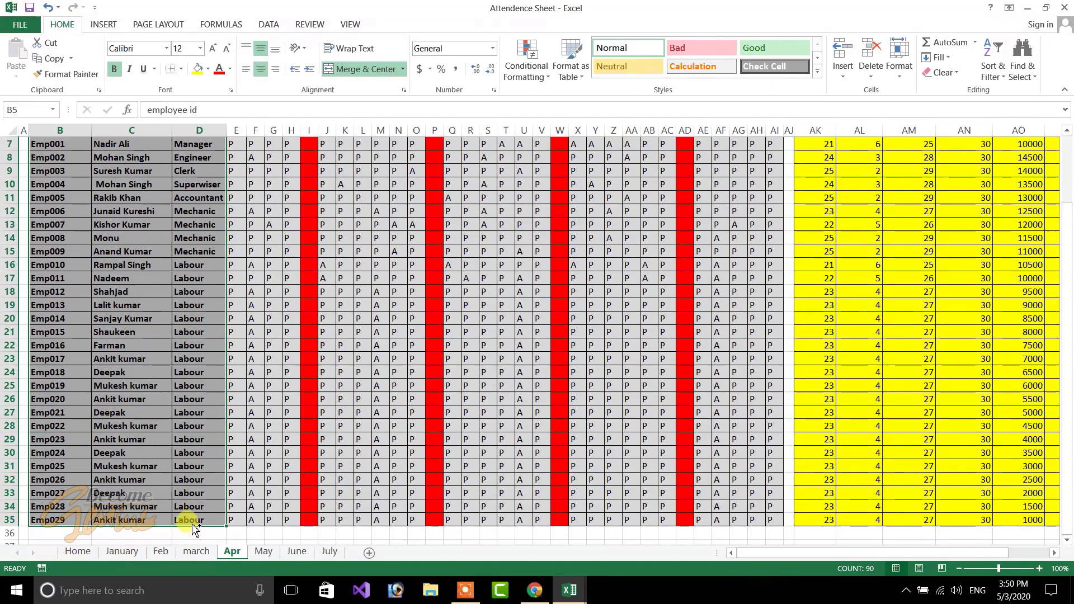
pyautogui.hotkey('ctrl', 'c')
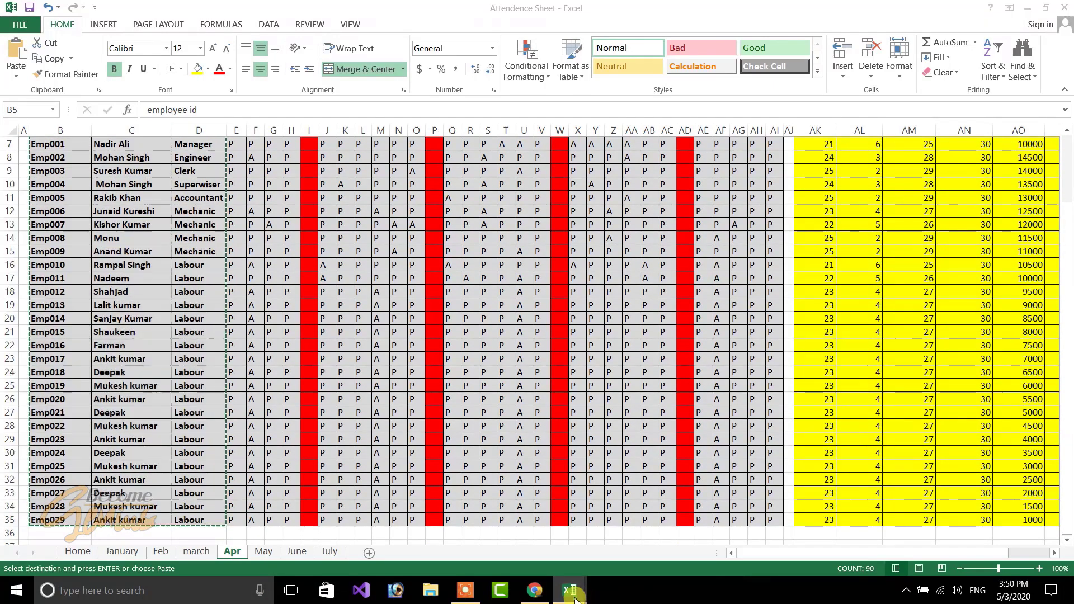
# Step: Switch back to the attendence sheet 2 workbook and paste the copied employee table starting at cell B6
pyautogui.moveTo(577, 584)
pyautogui.click(610, 553)
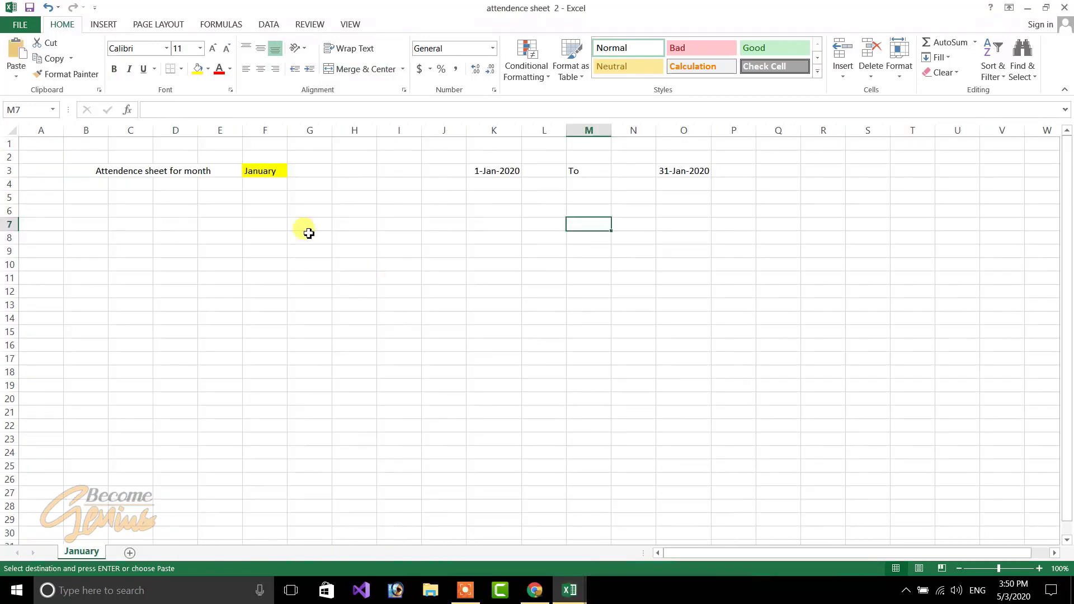
pyautogui.click(75, 185)
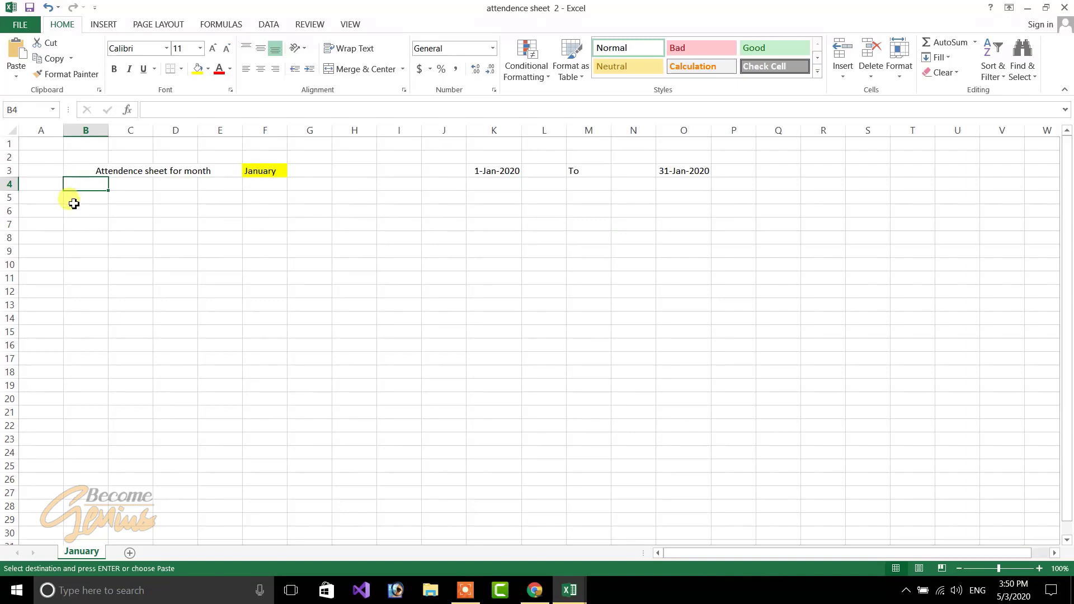
pyautogui.click(75, 211)
pyautogui.hotkey('ctrl', 'v')
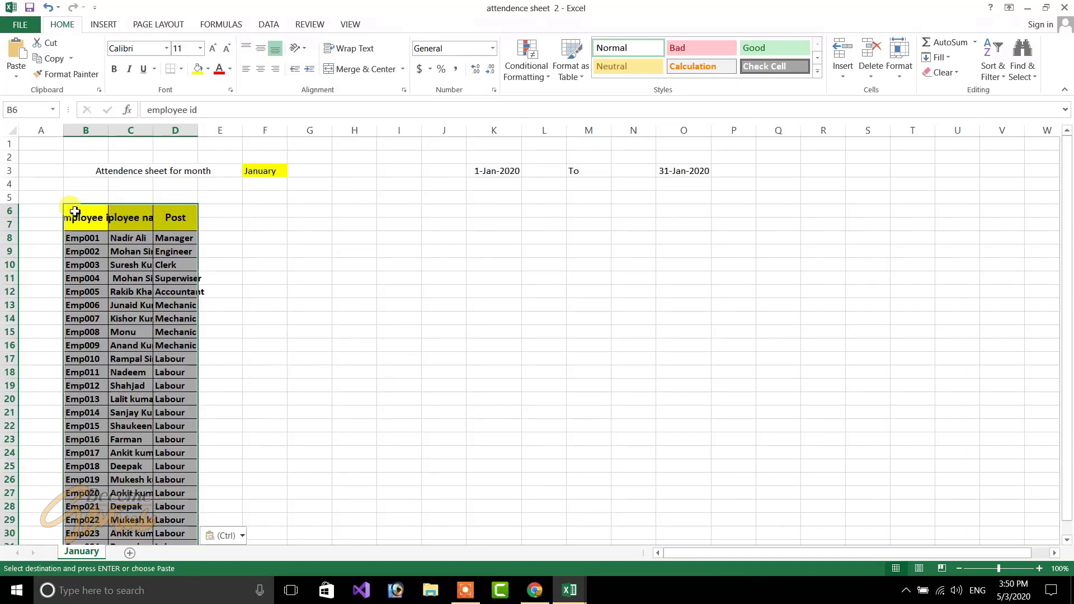
# Step: Widen column B and autofit columns C and D so the employee table's contents fit
pyautogui.moveTo(108, 137); pyautogui.dragTo(126, 134)
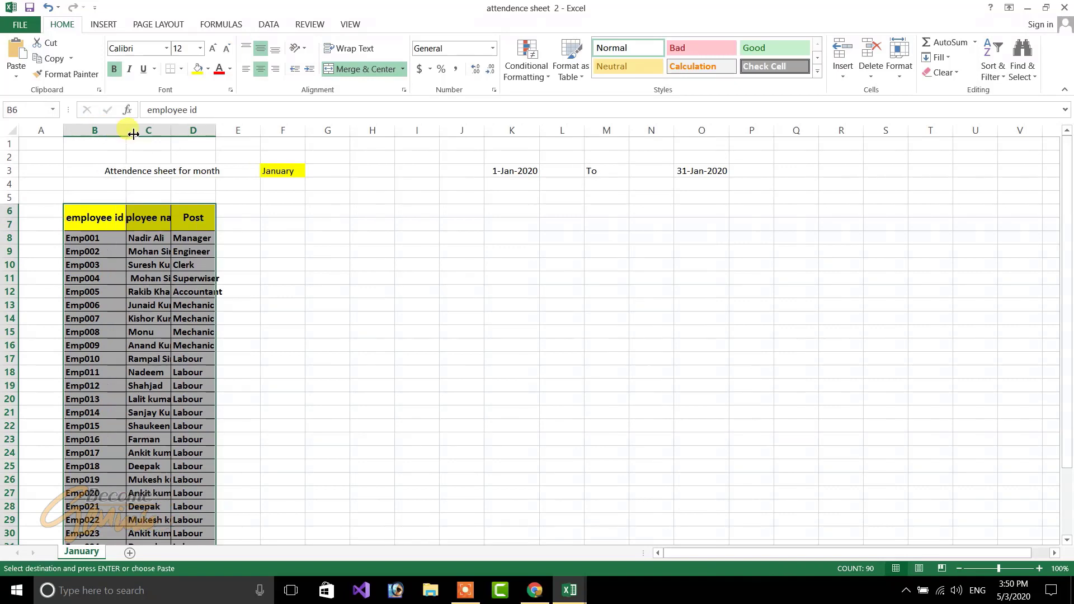
pyautogui.doubleClick(173, 132)
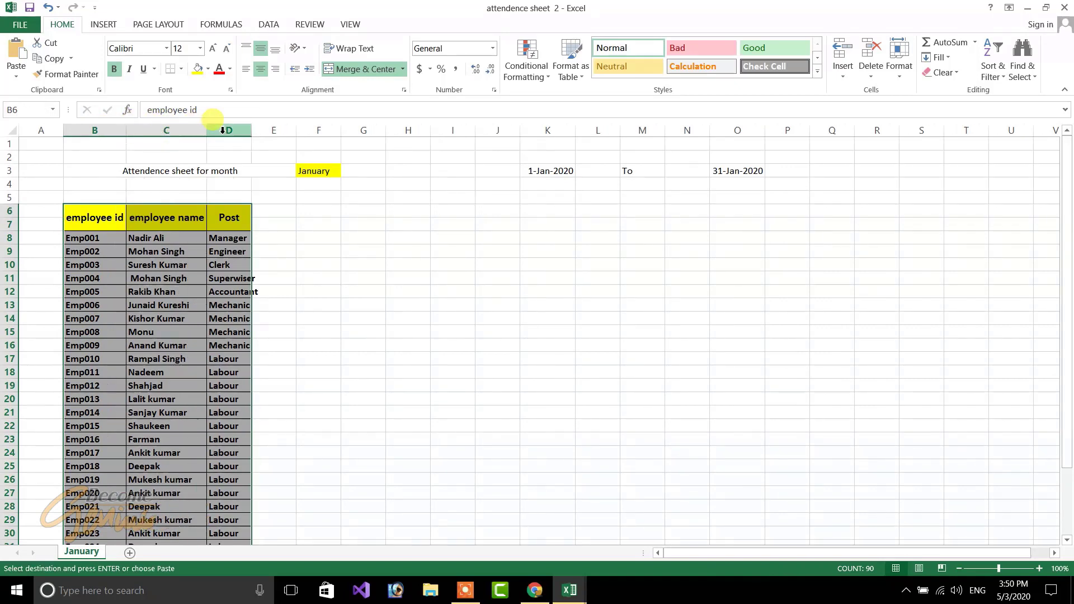
pyautogui.doubleClick(251, 131)
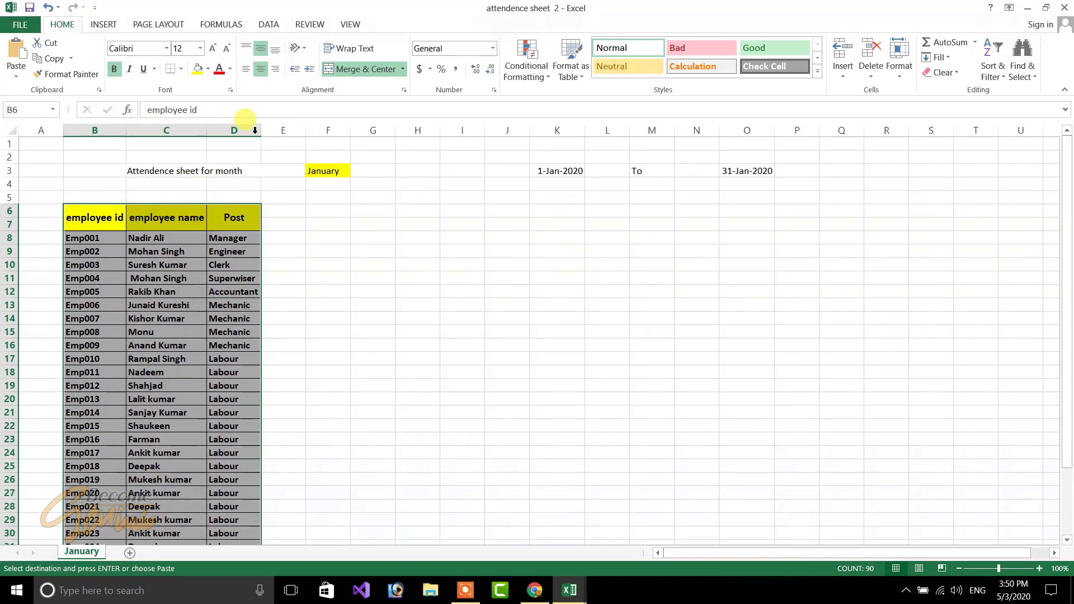
pyautogui.click(343, 249)
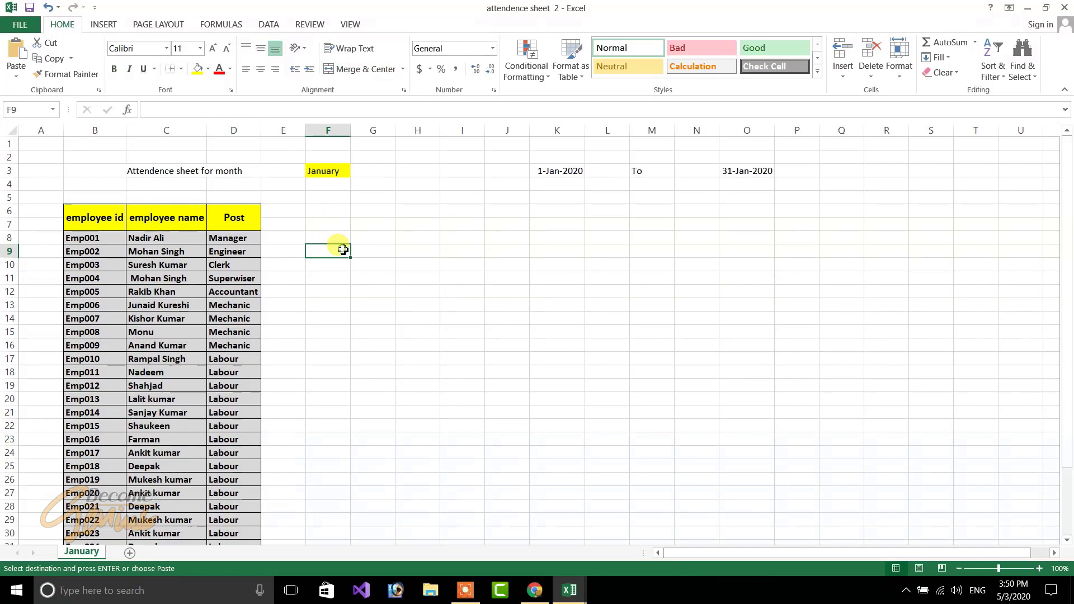
pyautogui.click(282, 215)
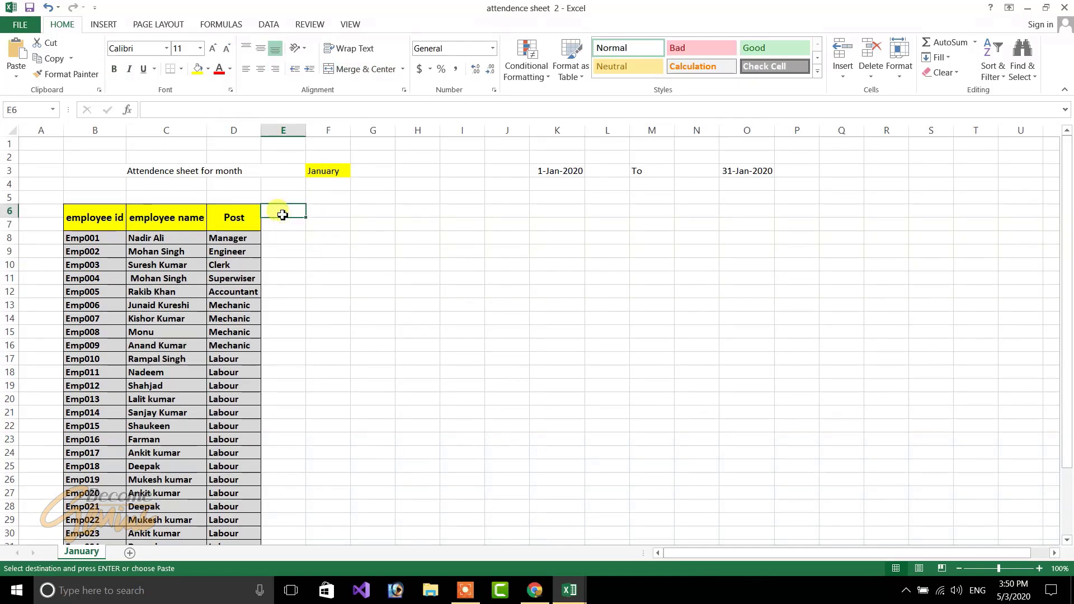
pyautogui.moveTo(288, 212); pyautogui.dragTo(755, 216)
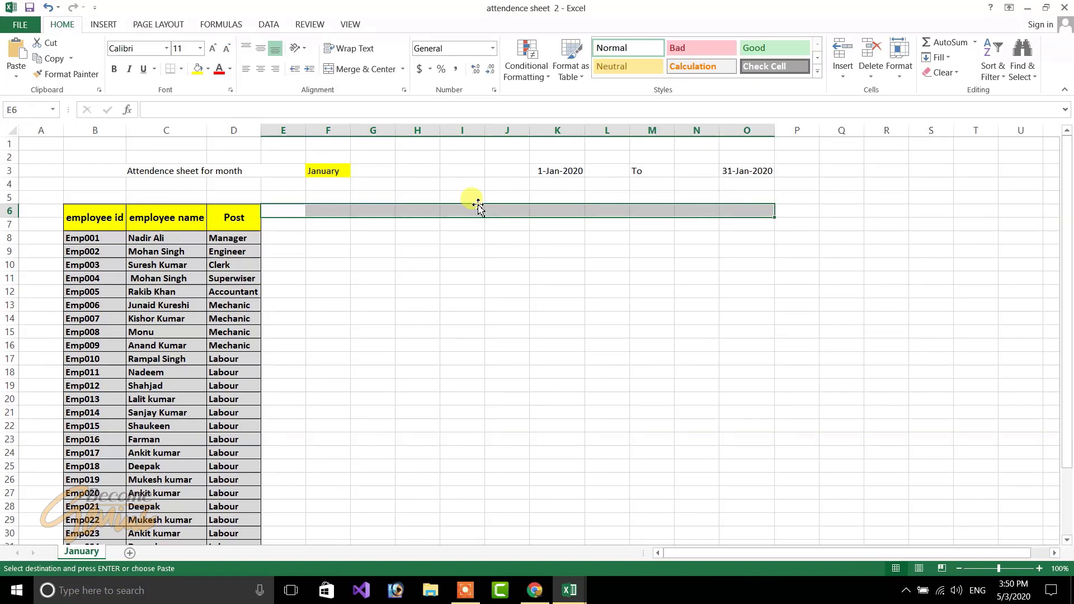
pyautogui.moveTo(303, 230); pyautogui.dragTo(611, 226)
pyautogui.click(343, 222)
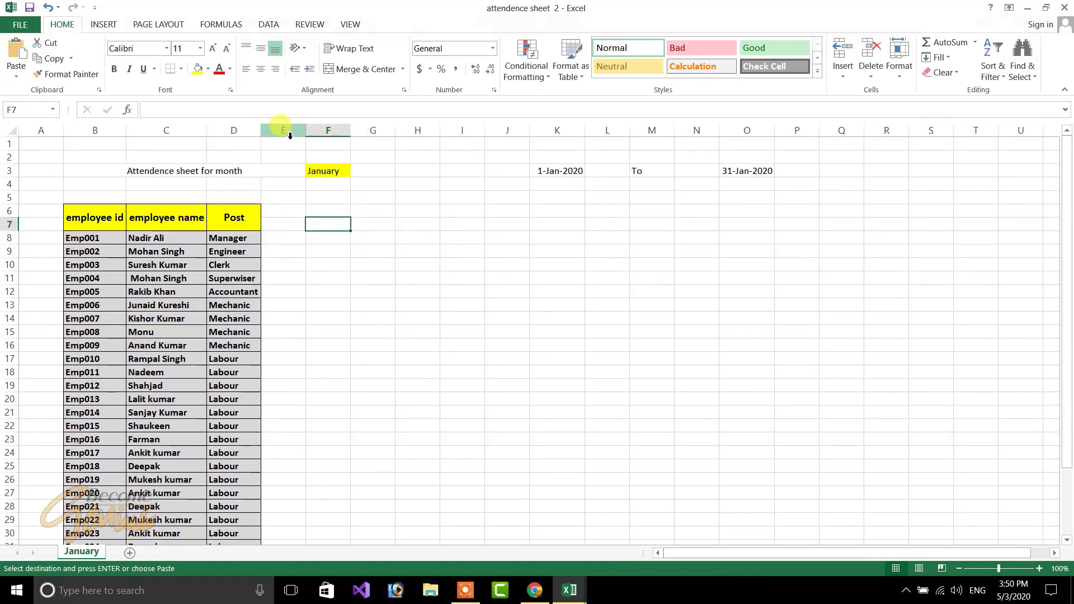
# Step: Set one narrow uniform column width for columns E through AJ
pyautogui.moveTo(286, 131); pyautogui.dragTo(997, 140)
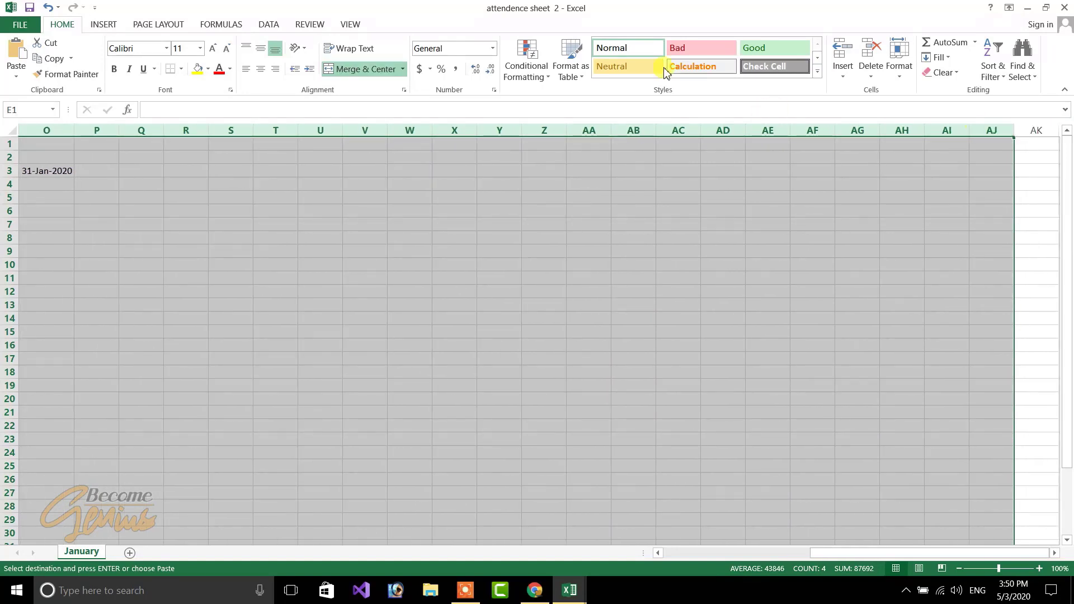
pyautogui.click(895, 69)
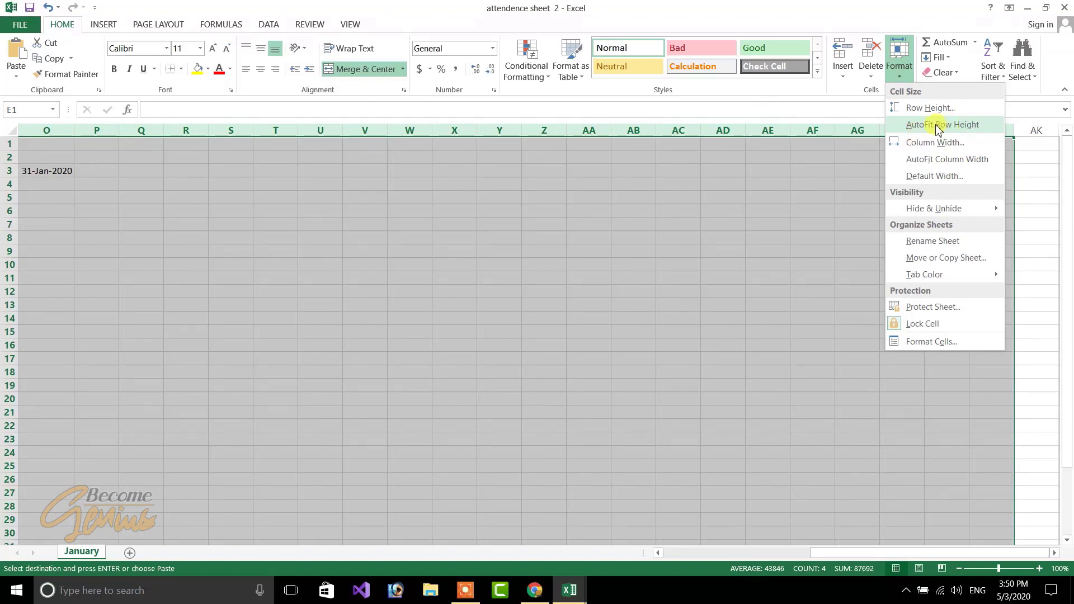
pyautogui.click(935, 143)
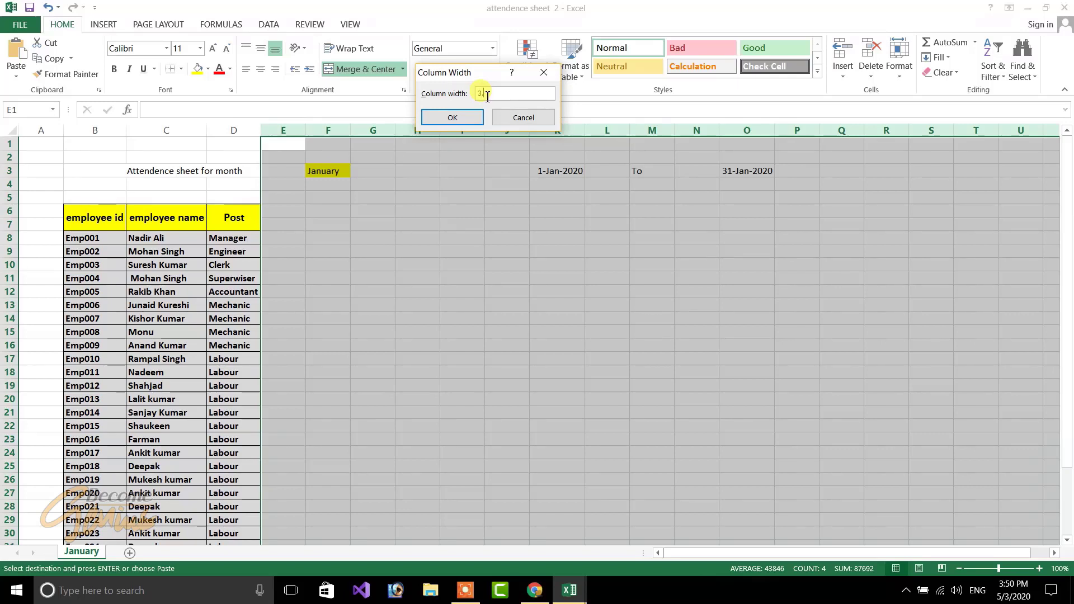
pyautogui.press('Return')
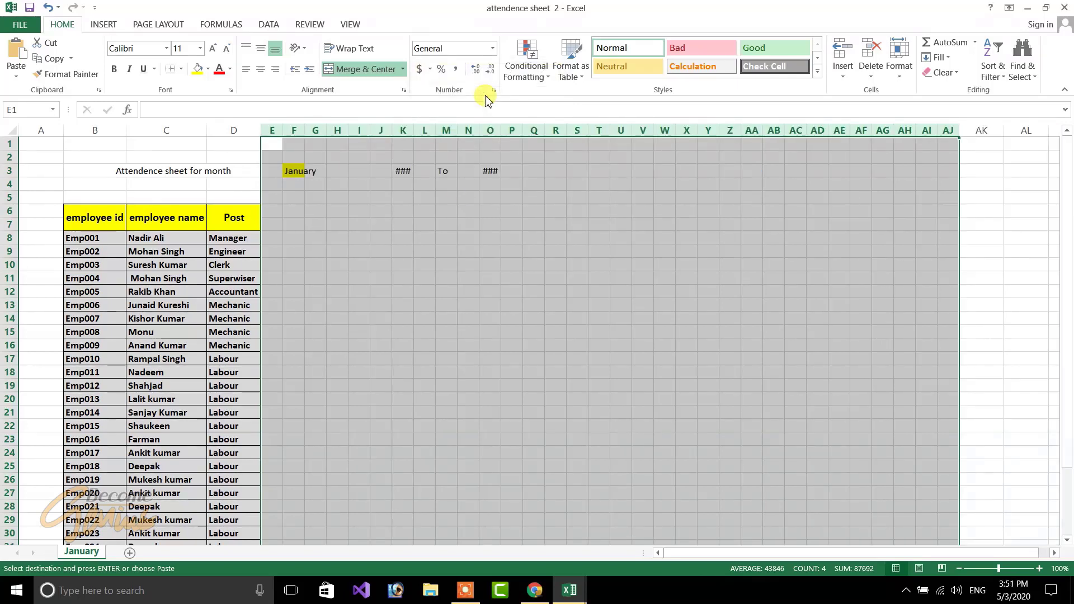
pyautogui.click(538, 362)
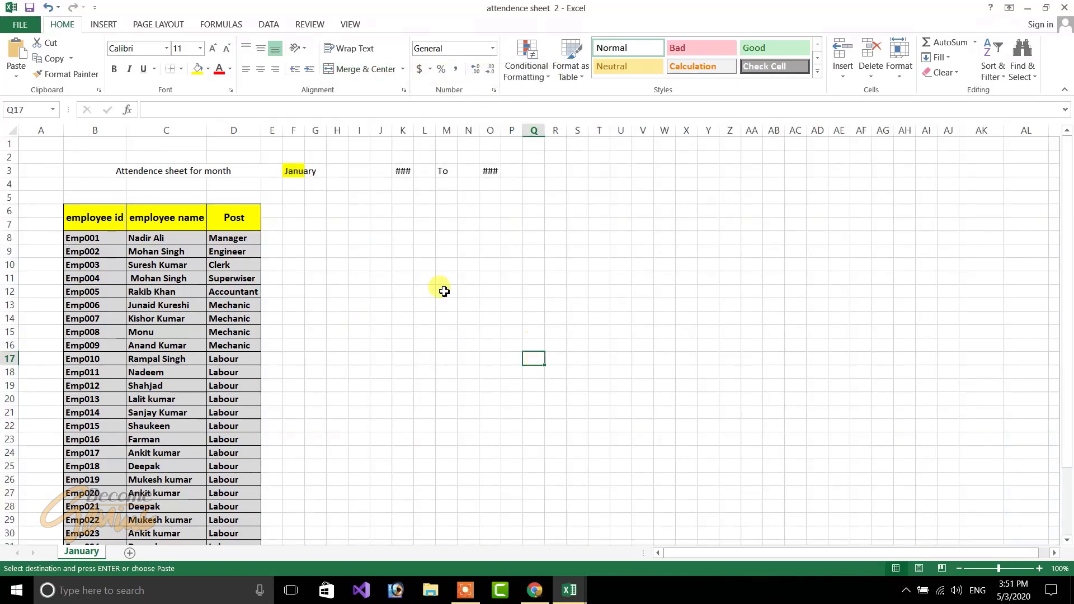
# Step: Merge and center the start date across I3:K3 and the end date across N3:P3
pyautogui.click(398, 265)
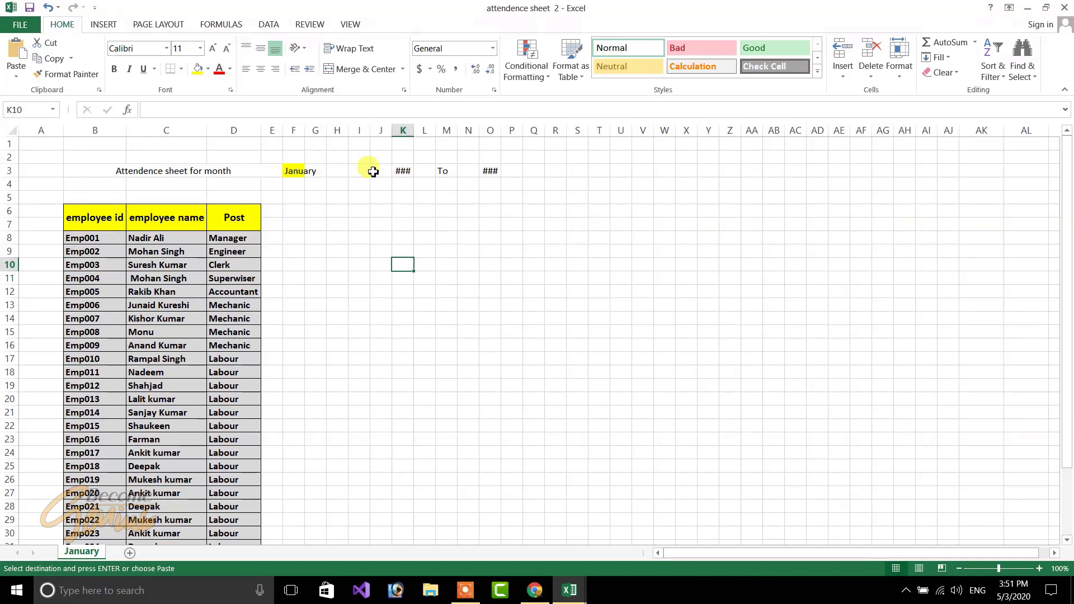
pyautogui.moveTo(358, 170); pyautogui.dragTo(412, 171)
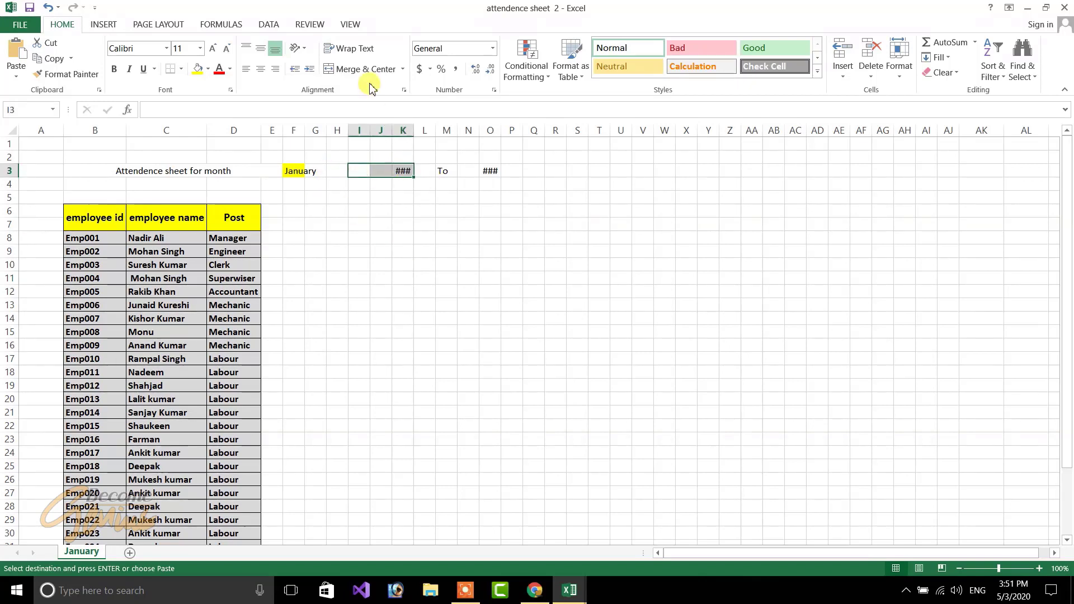
pyautogui.click(360, 67)
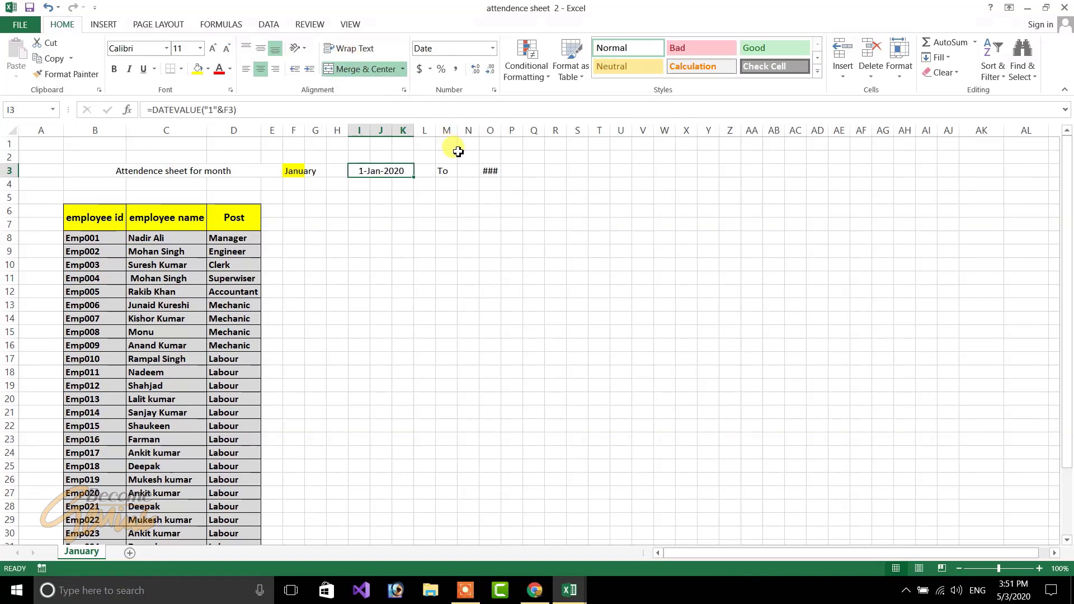
pyautogui.moveTo(488, 171); pyautogui.dragTo(550, 172)
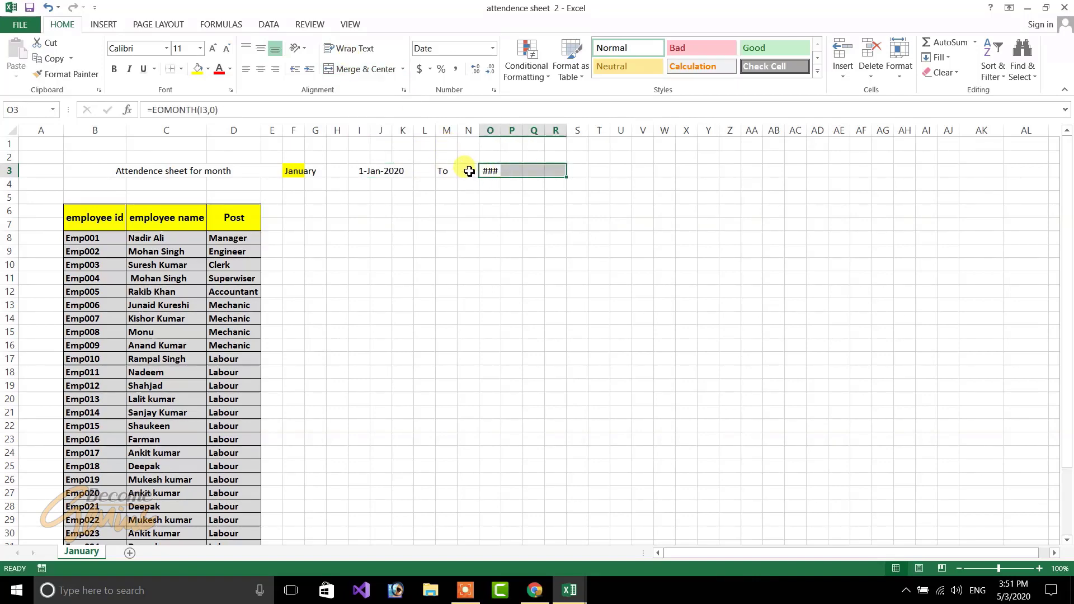
pyautogui.moveTo(470, 171); pyautogui.dragTo(518, 170)
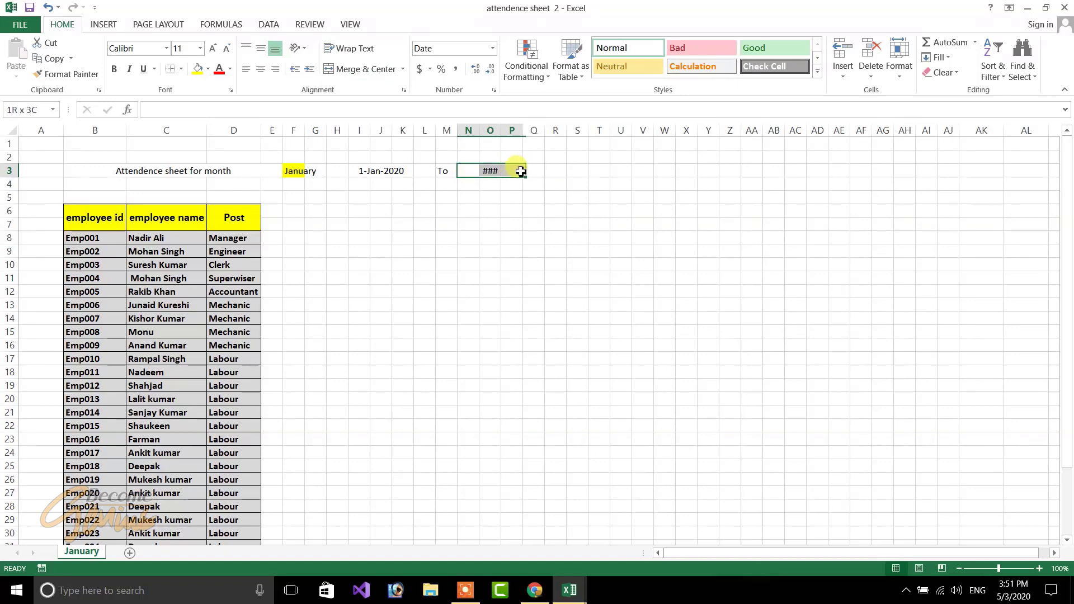
pyautogui.click(358, 68)
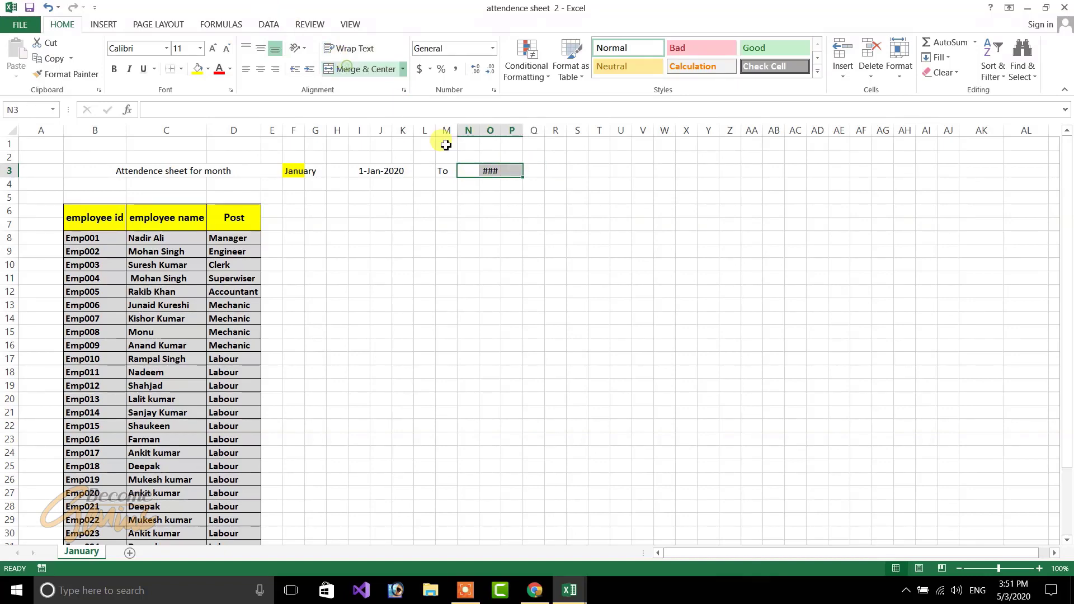
# Step: Merge and center the "To" label across L3:M3 and the month name across F3:H3
pyautogui.click(431, 166)
pyautogui.moveTo(435, 171); pyautogui.dragTo(446, 170)
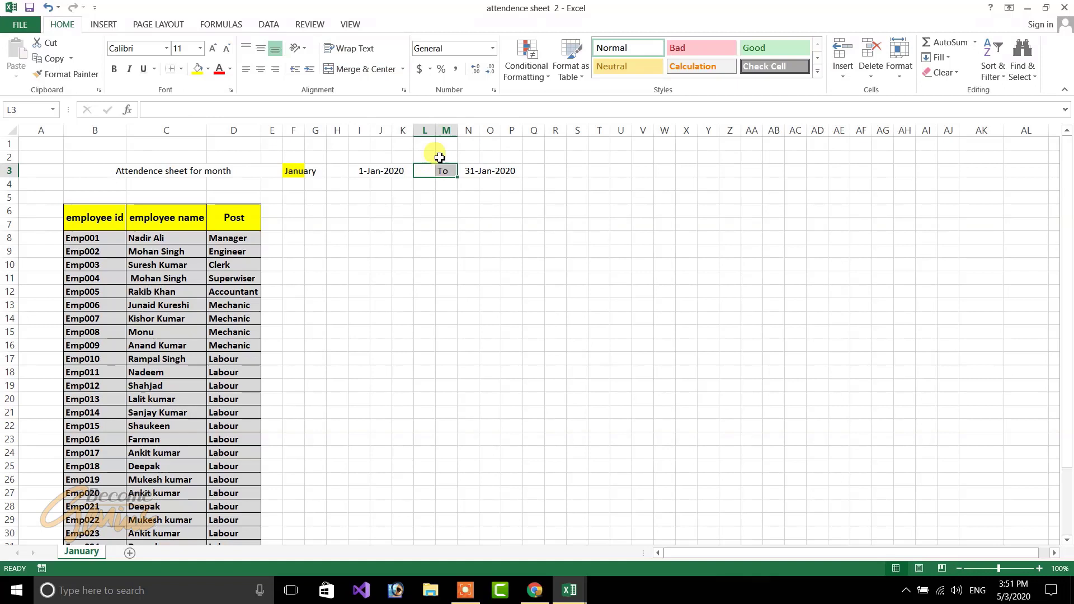
pyautogui.click(361, 72)
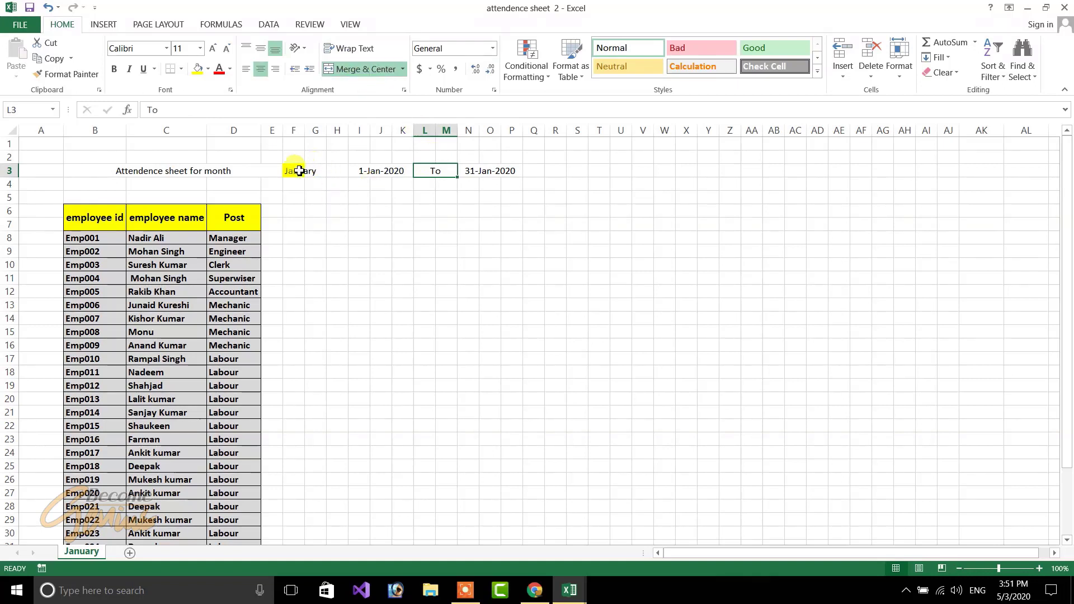
pyautogui.moveTo(302, 173); pyautogui.dragTo(334, 174)
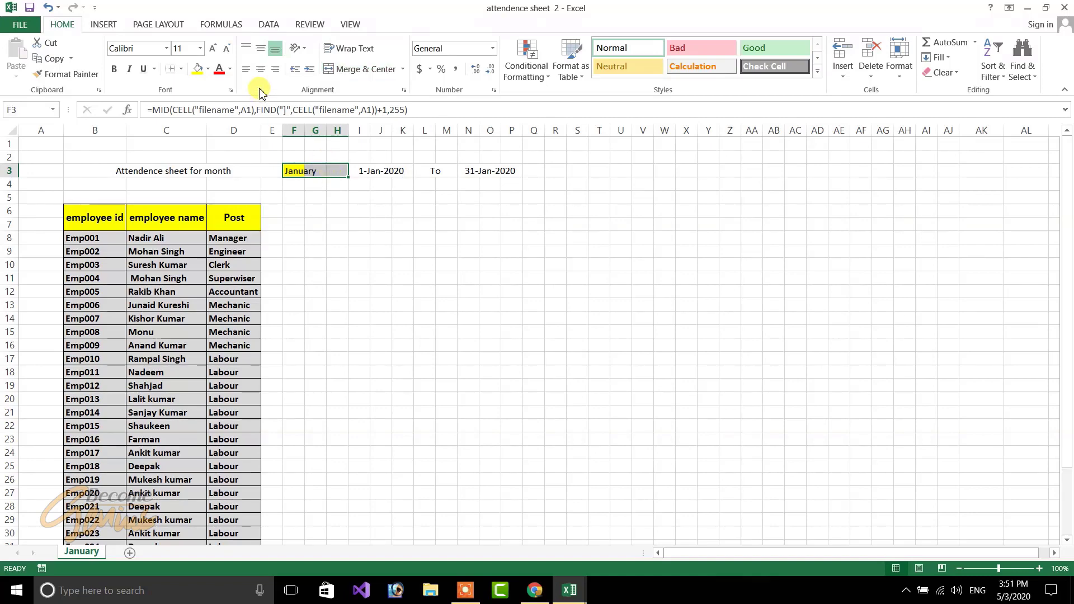
pyautogui.click(375, 71)
pyautogui.click(371, 71)
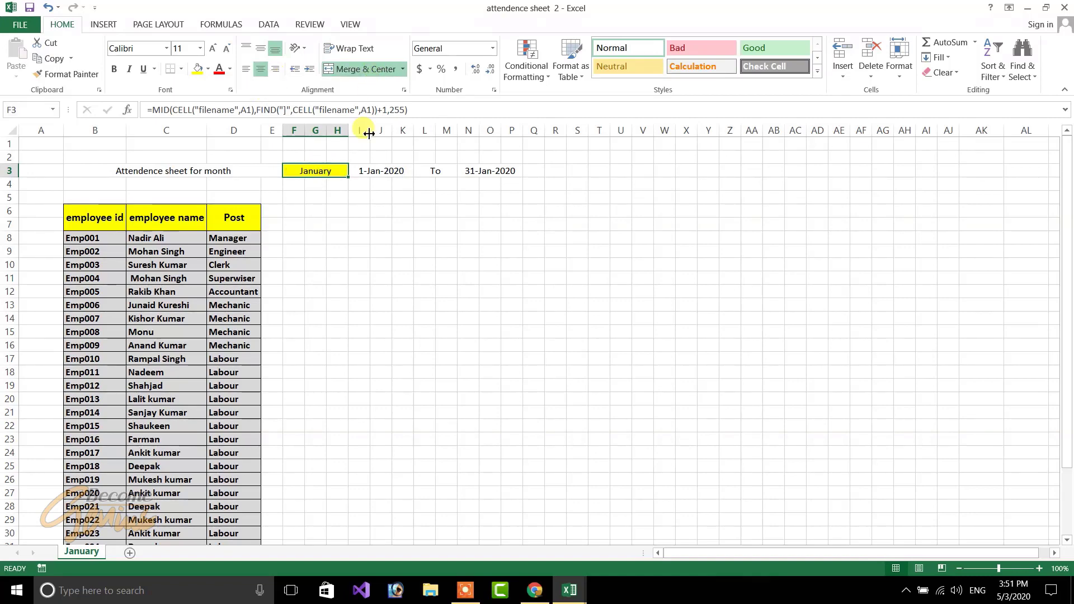
pyautogui.click(367, 169)
pyautogui.click(469, 172)
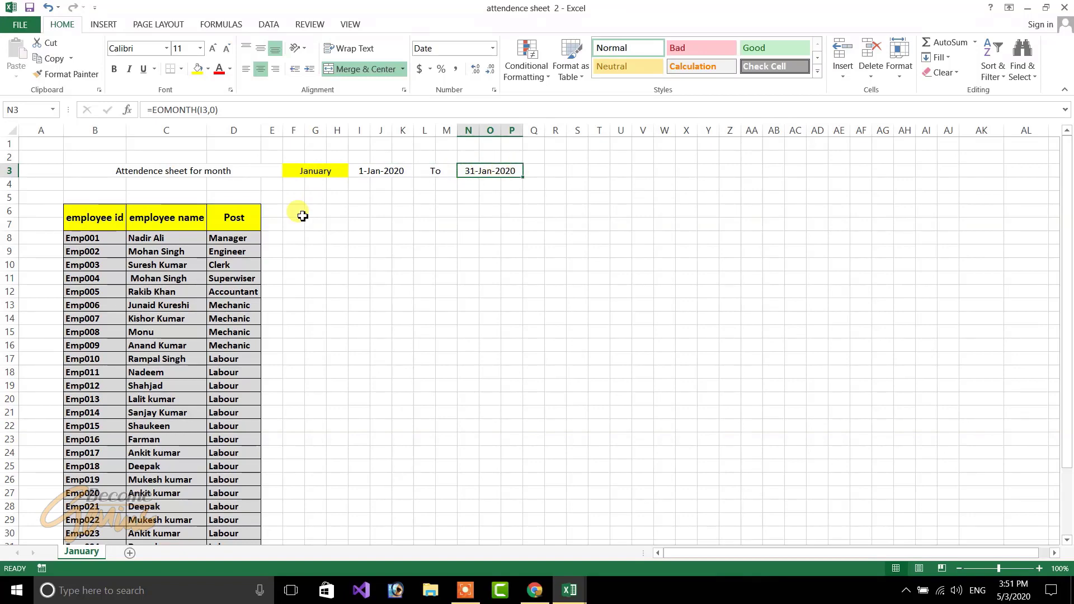
# Step: Link cell E7 to the month's start date with the formula =I3
pyautogui.click(274, 212)
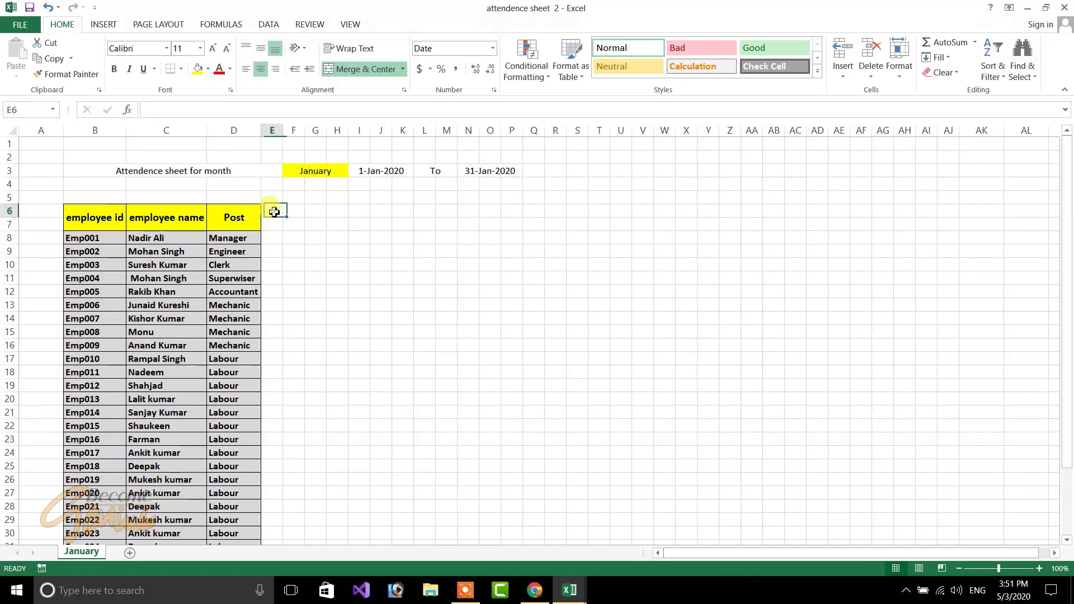
pyautogui.click(274, 227)
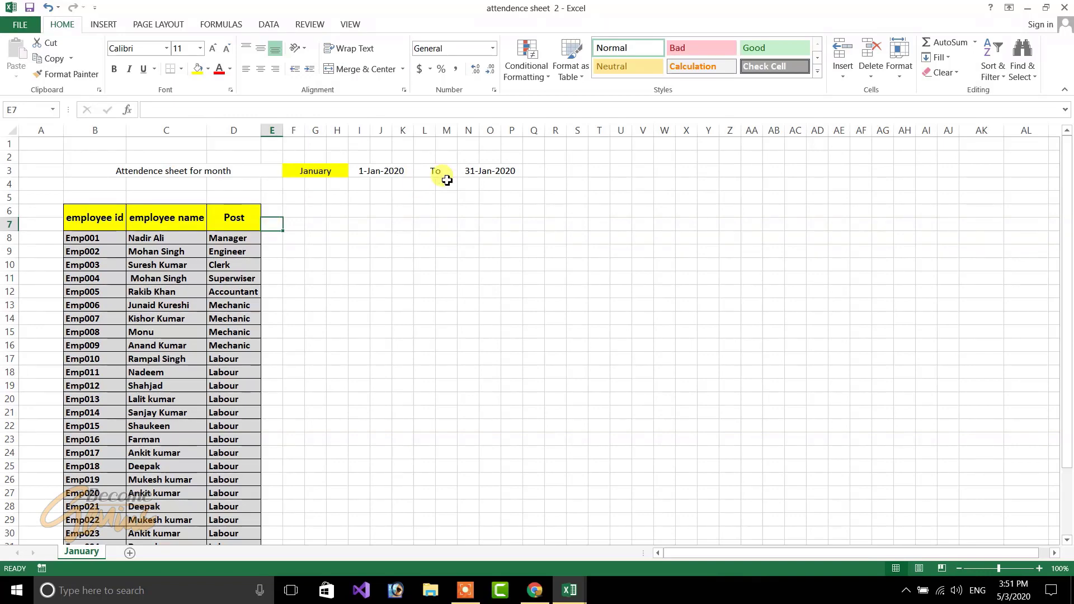
pyautogui.write('=')
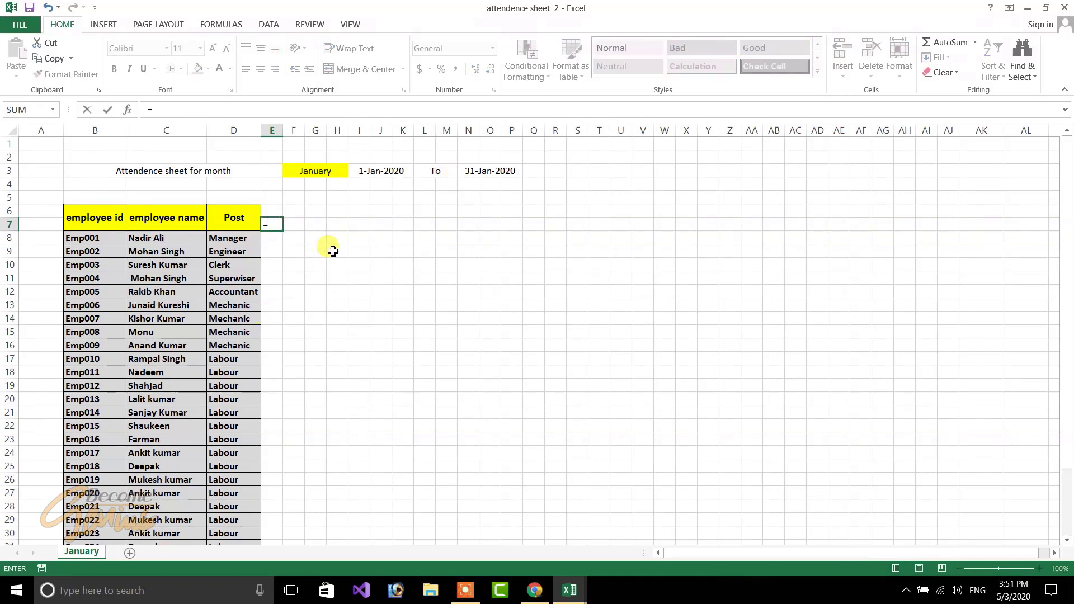
pyautogui.click(381, 173)
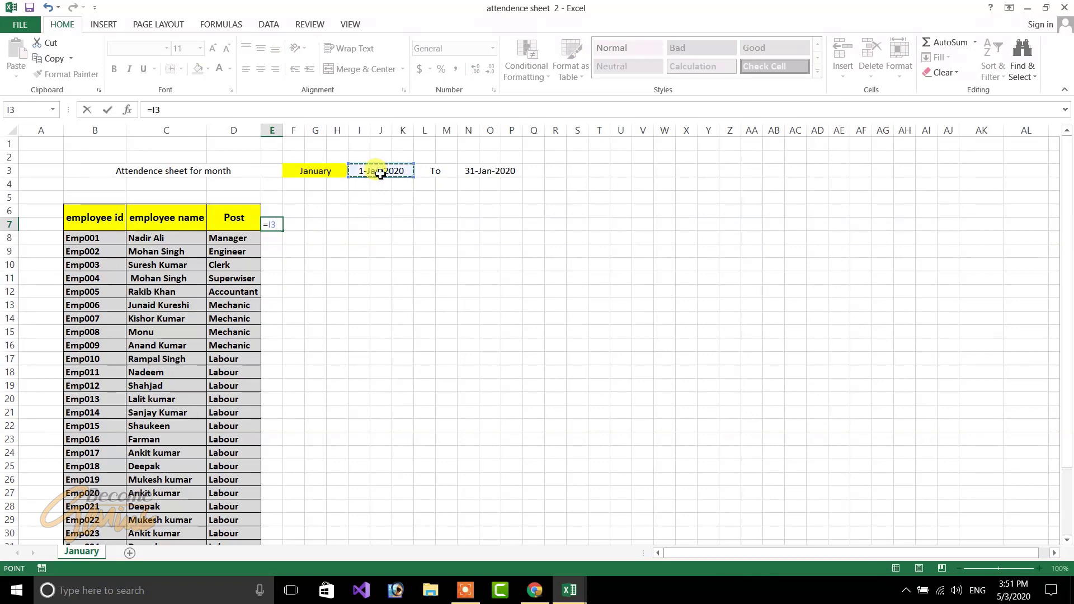
pyautogui.press('Return')
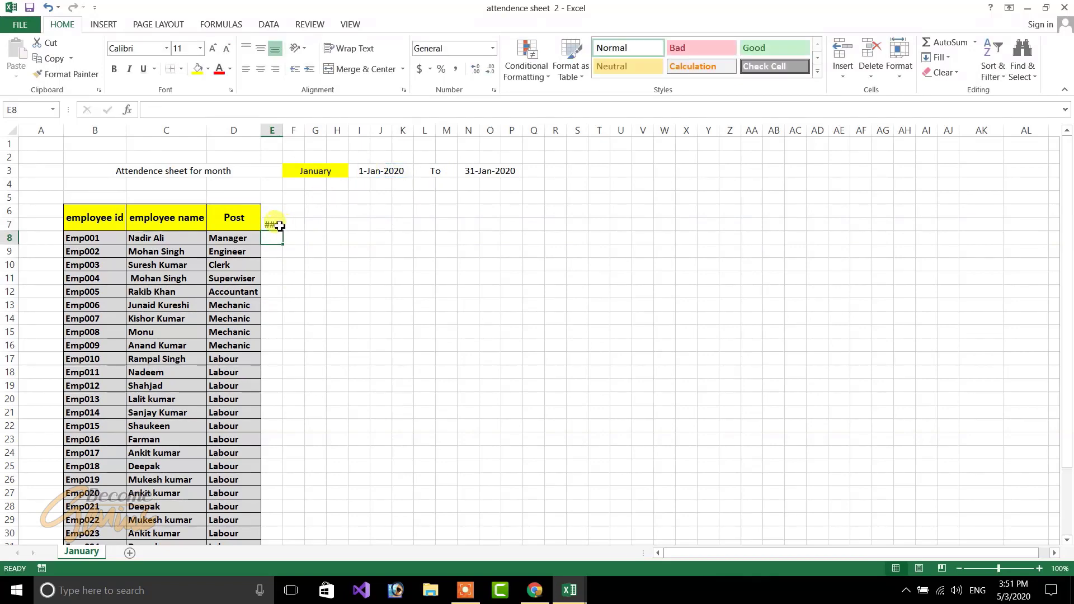
# Step: Apply the custom number format dd to cell E7 so it shows only the day
pyautogui.click(279, 225)
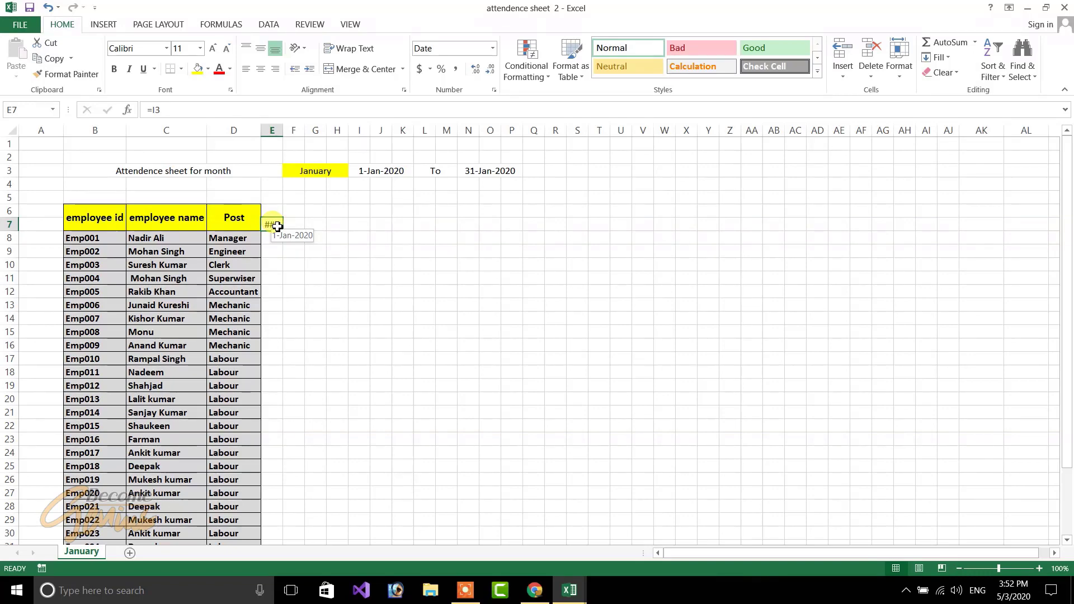
pyautogui.press('alt')
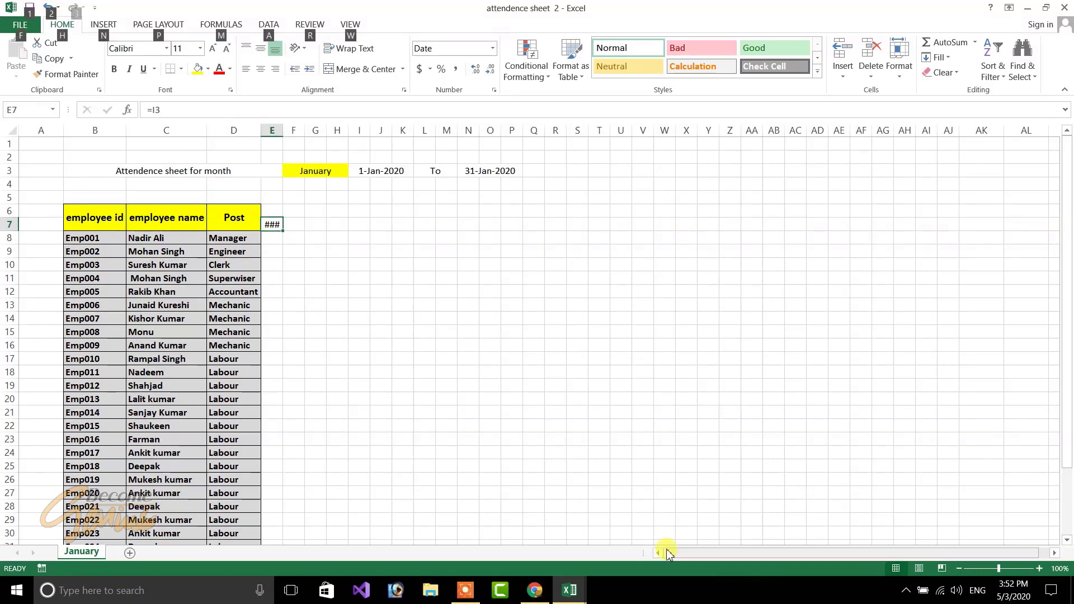
pyautogui.rightClick(273, 225)
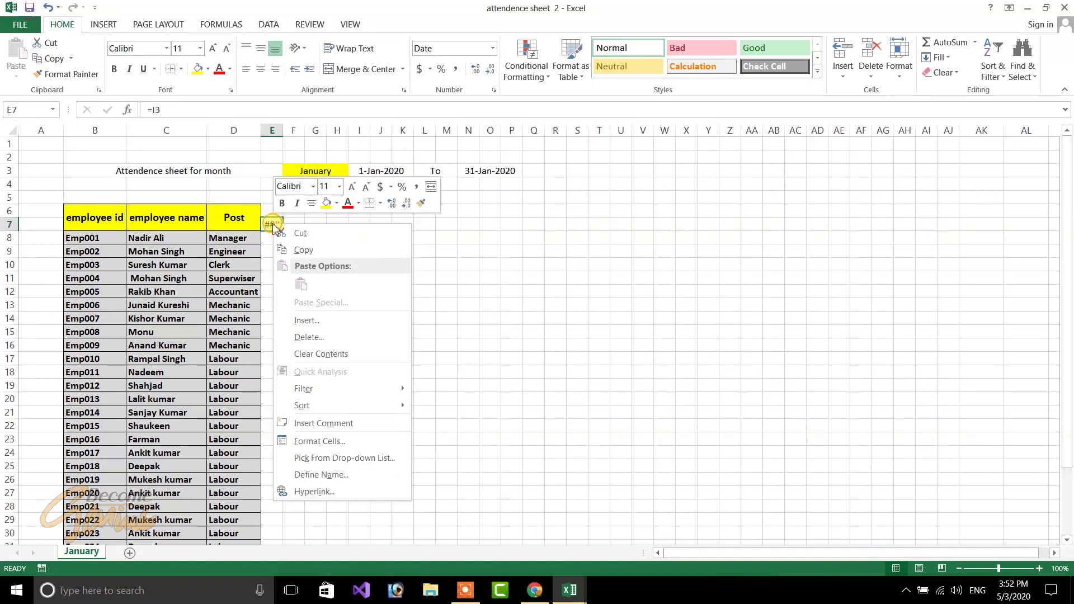
pyautogui.click(337, 439)
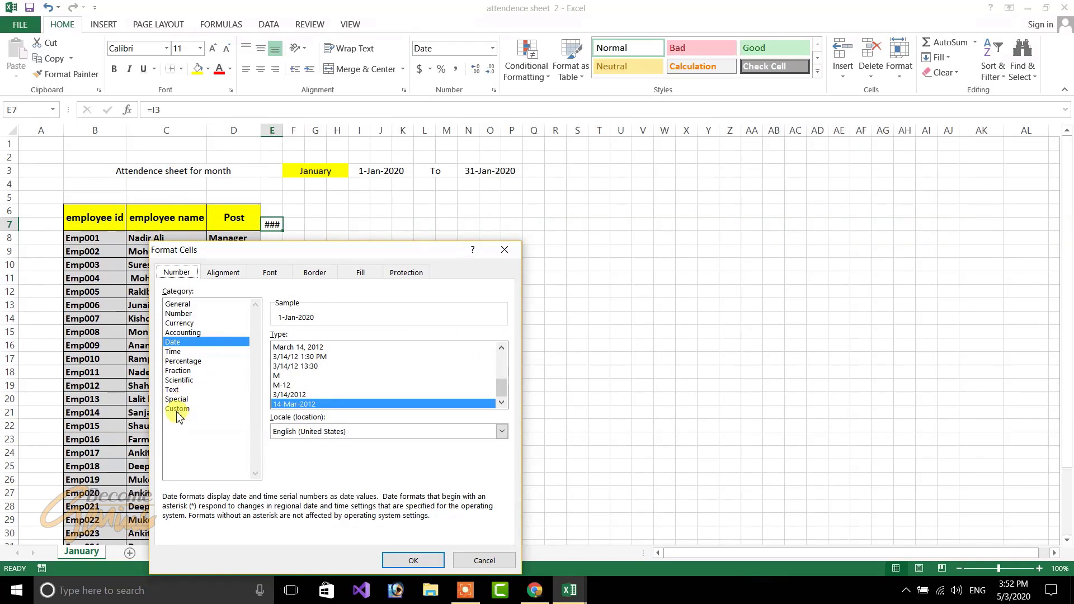
pyautogui.click(197, 407)
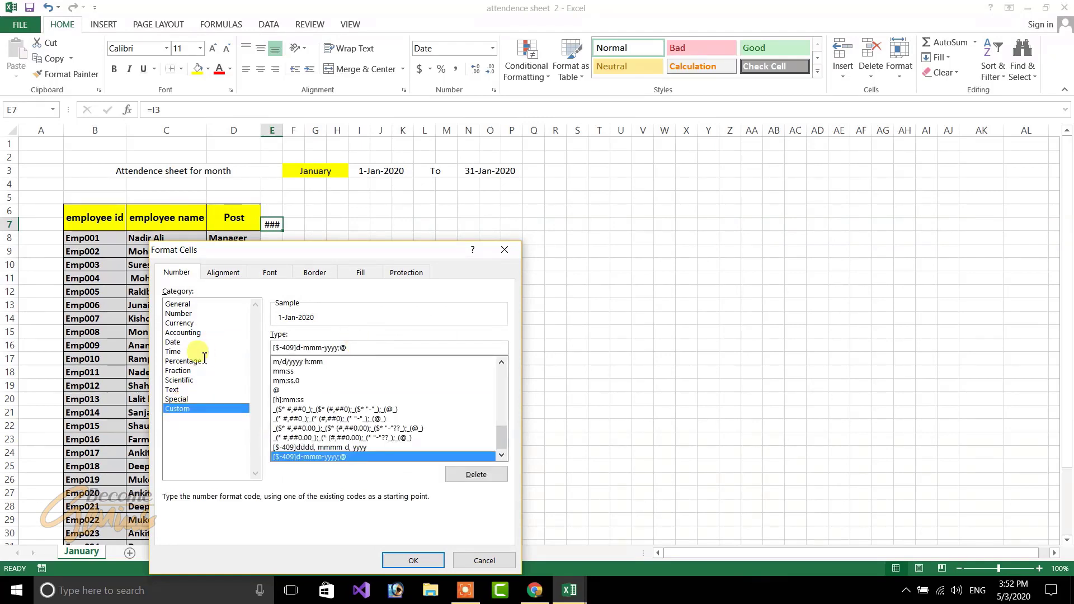
pyautogui.click(287, 338)
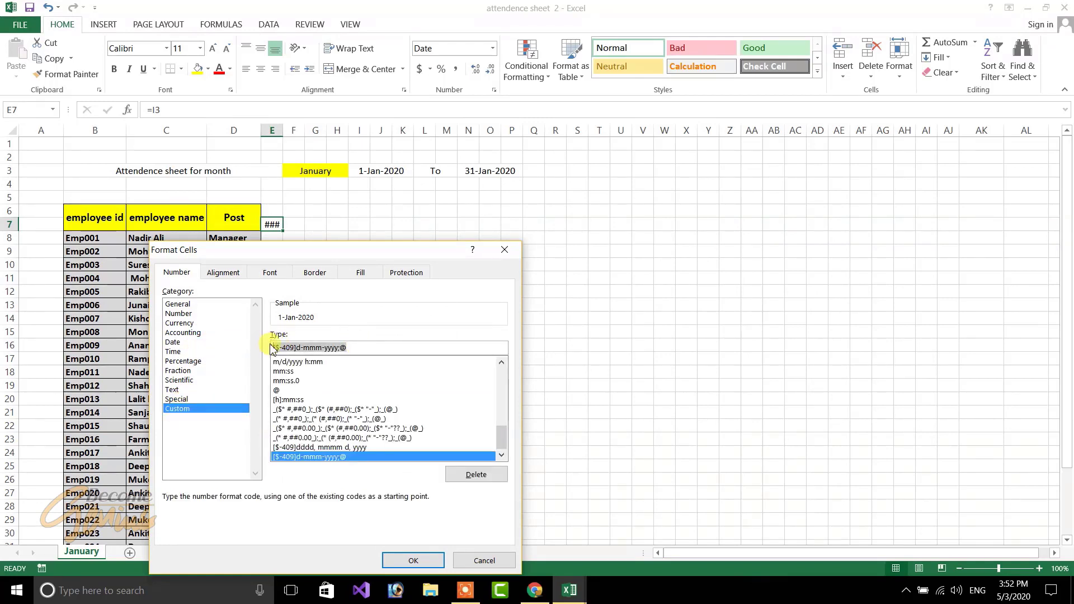
pyautogui.write('dd')
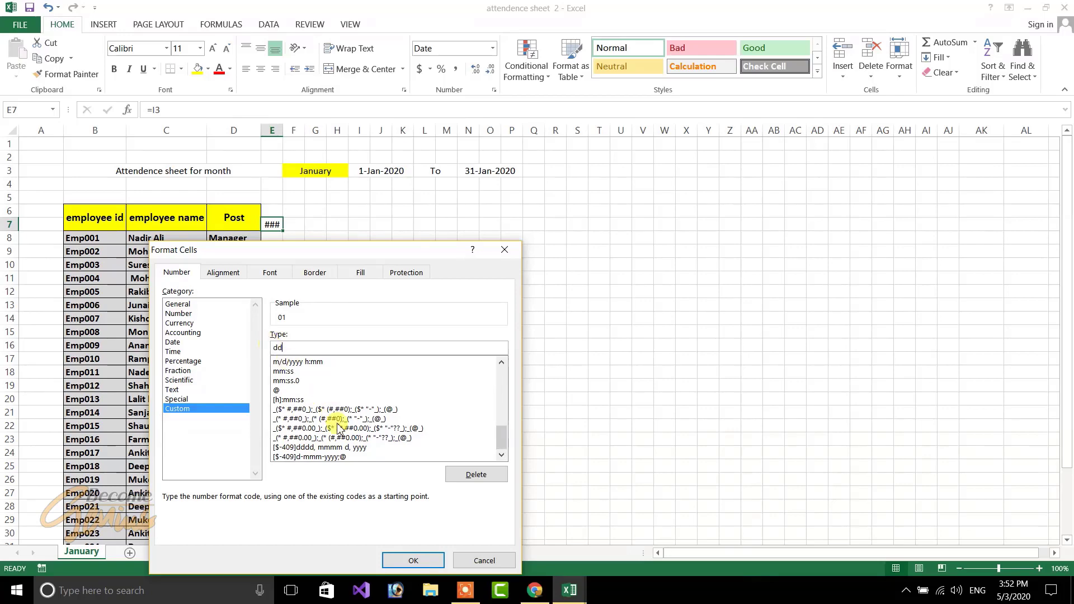
pyautogui.click(407, 562)
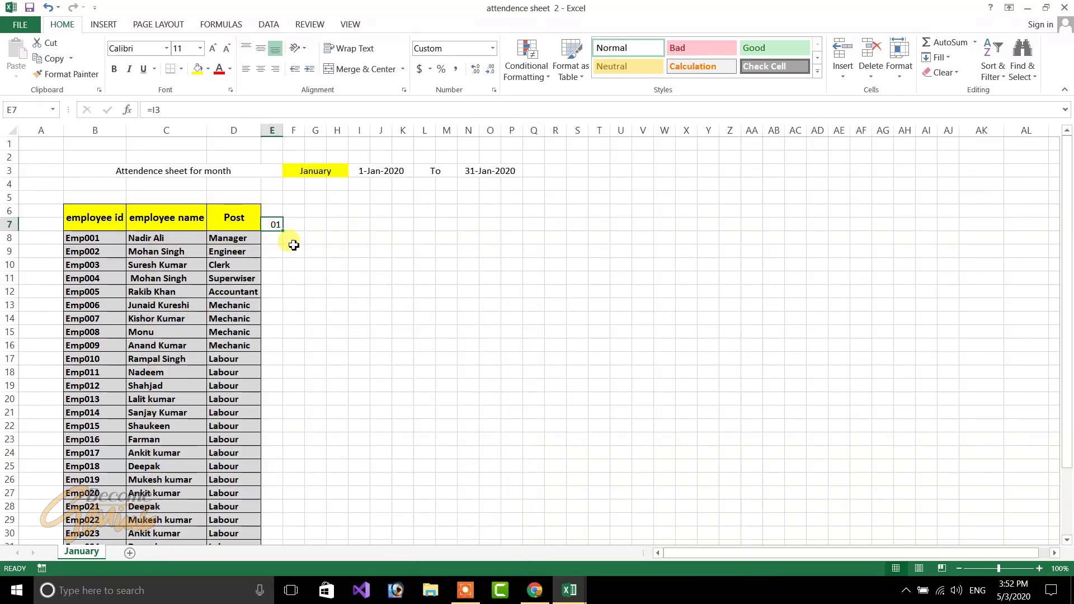
# Step: Enter the next-day formula =IF(E7<N3,(E7+1),"") in cell F7
pyautogui.click(301, 229)
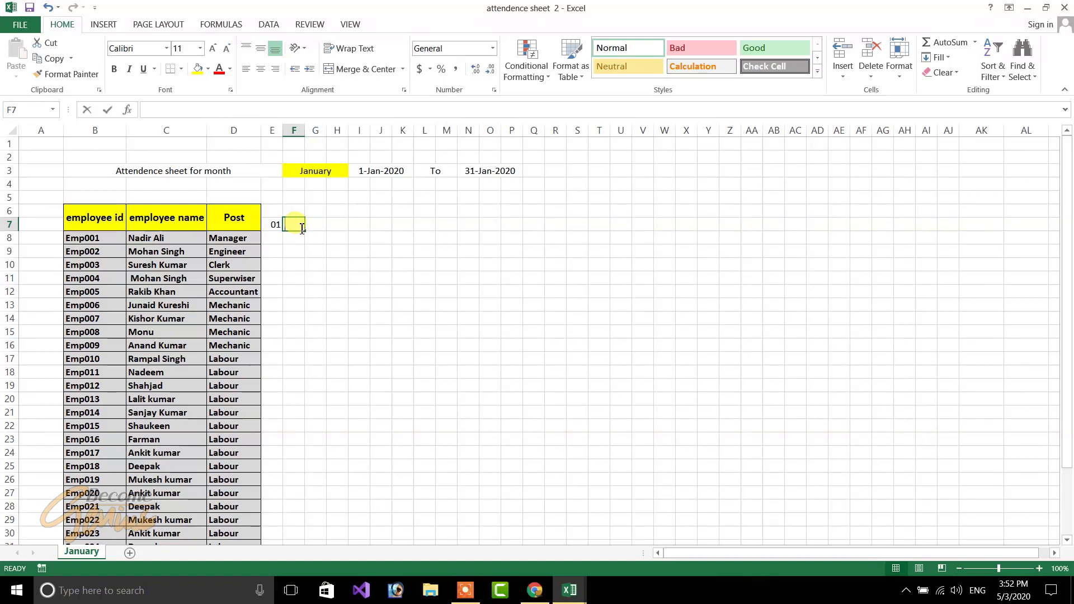
pyautogui.write('=if')
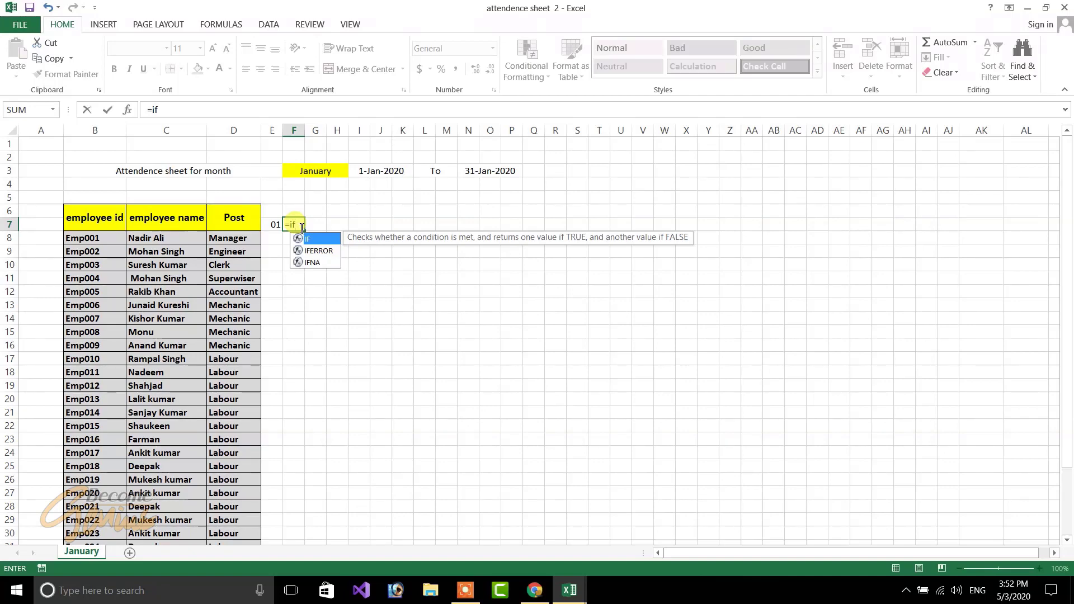
pyautogui.write('(')
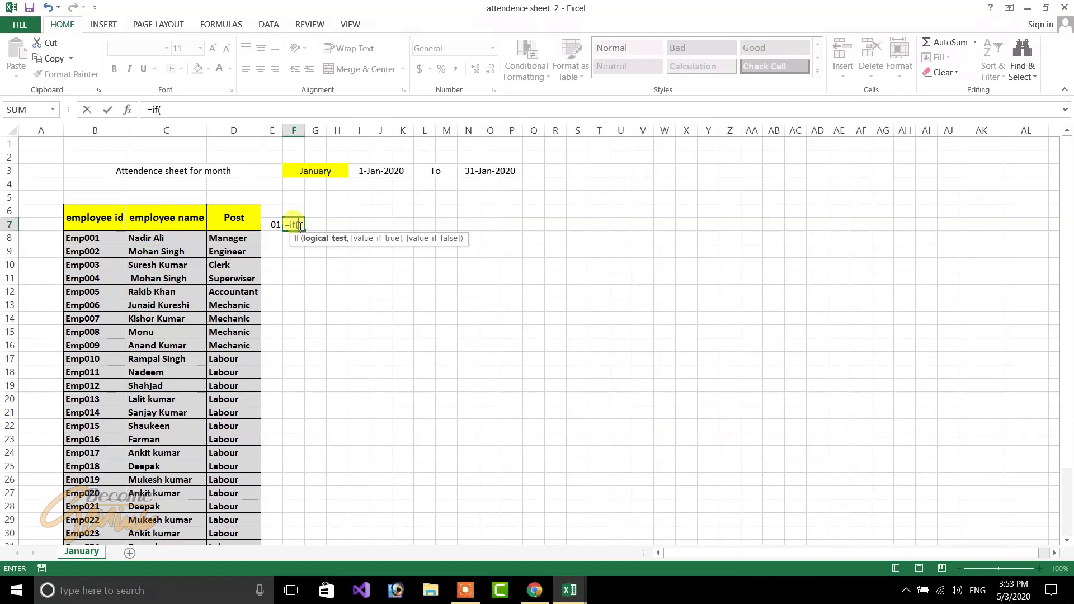
pyautogui.click(277, 224)
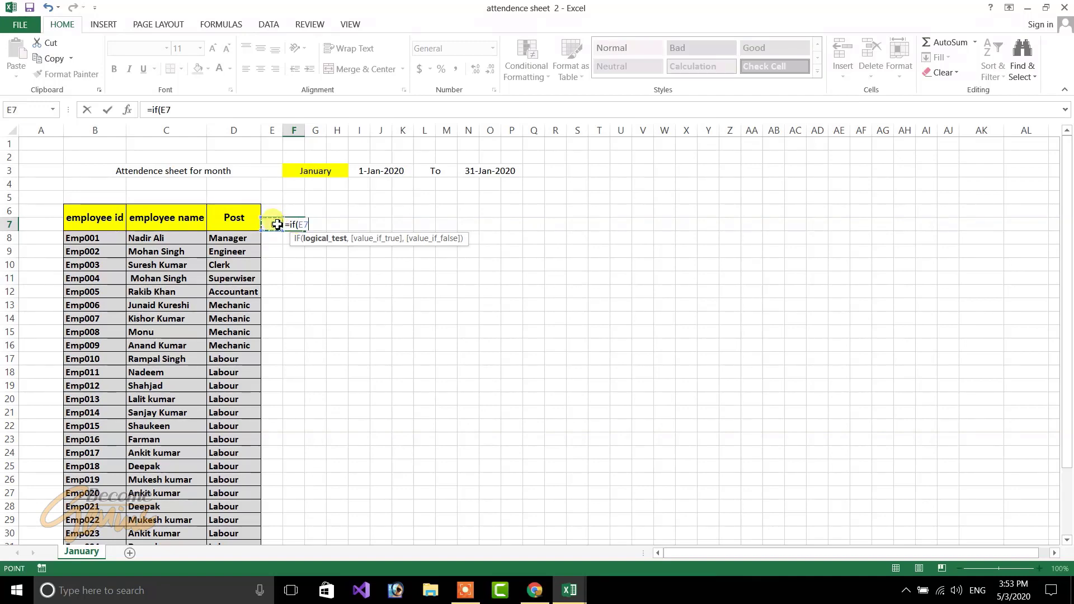
pyautogui.write('<')
pyautogui.click(506, 174)
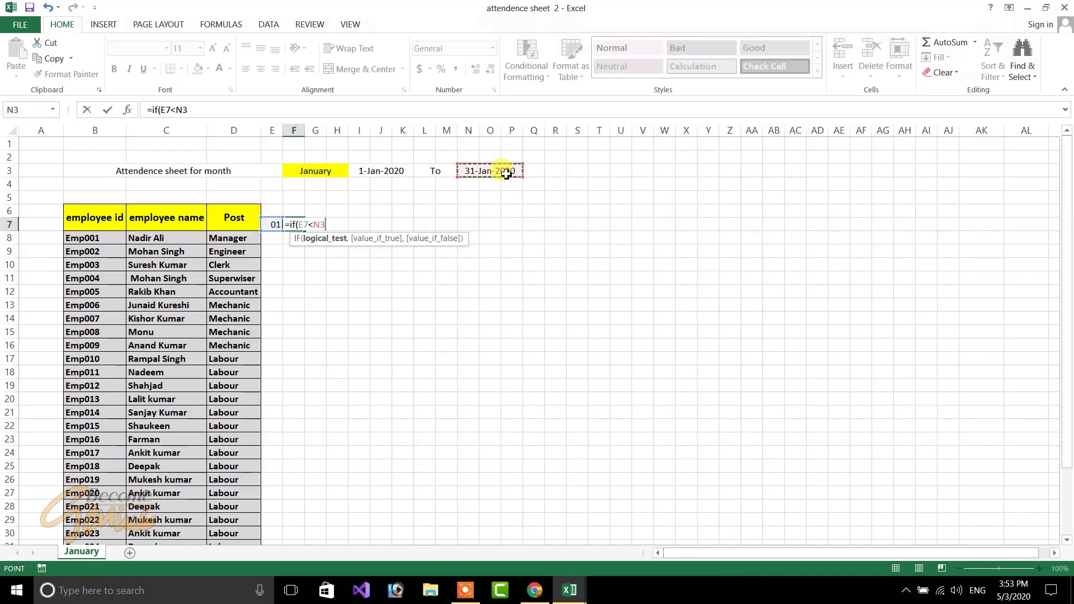
pyautogui.write(',')
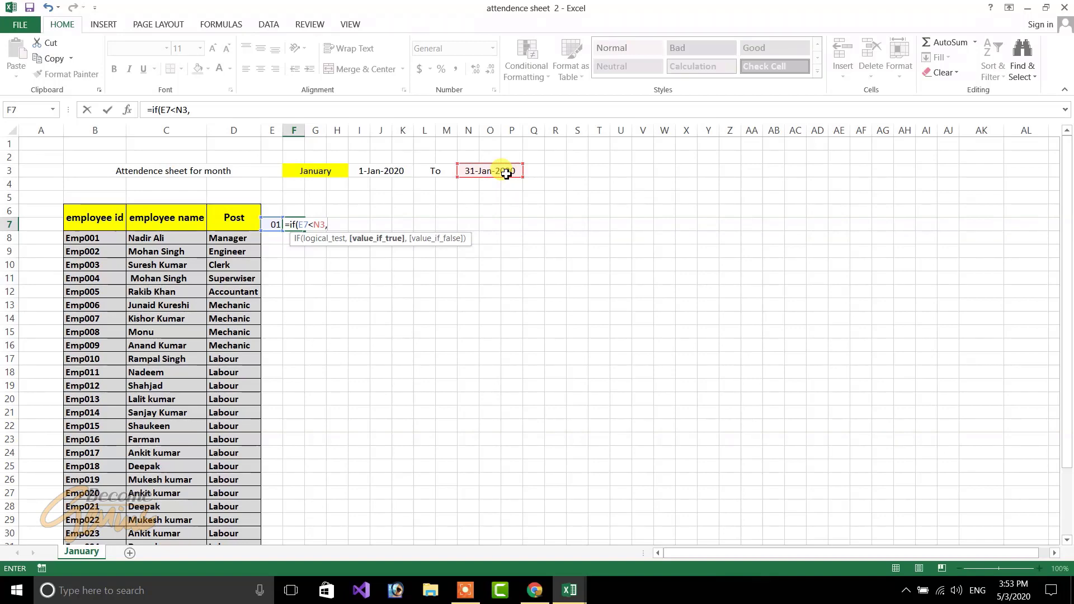
pyautogui.click(274, 225)
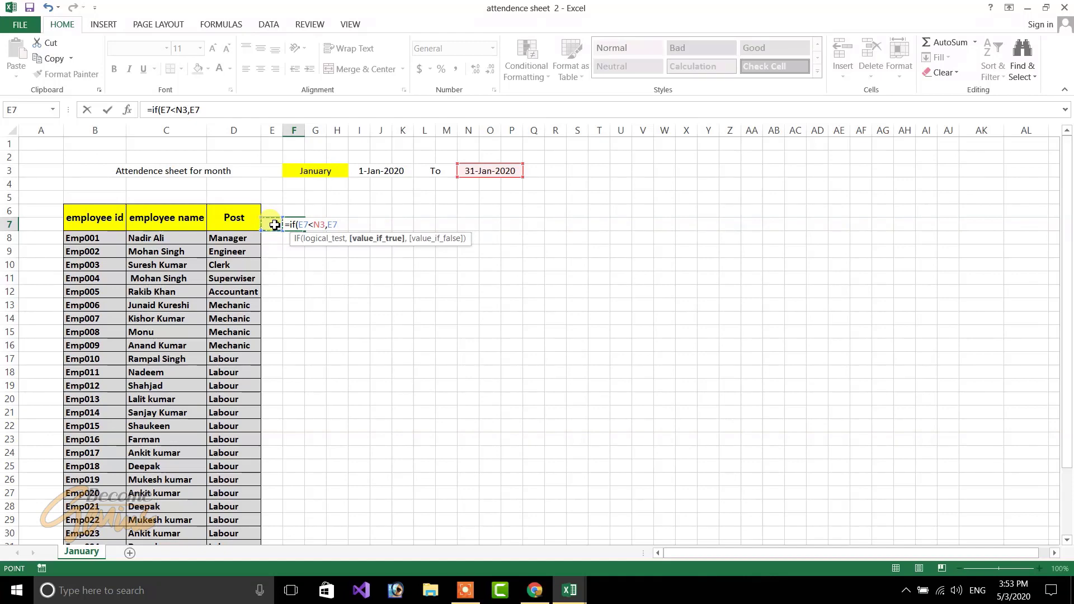
pyautogui.write('+')
pyautogui.press('BackSpace')
pyautogui.press('BackSpace')
pyautogui.write('(')
pyautogui.click(275, 224)
pyautogui.write('+1)')
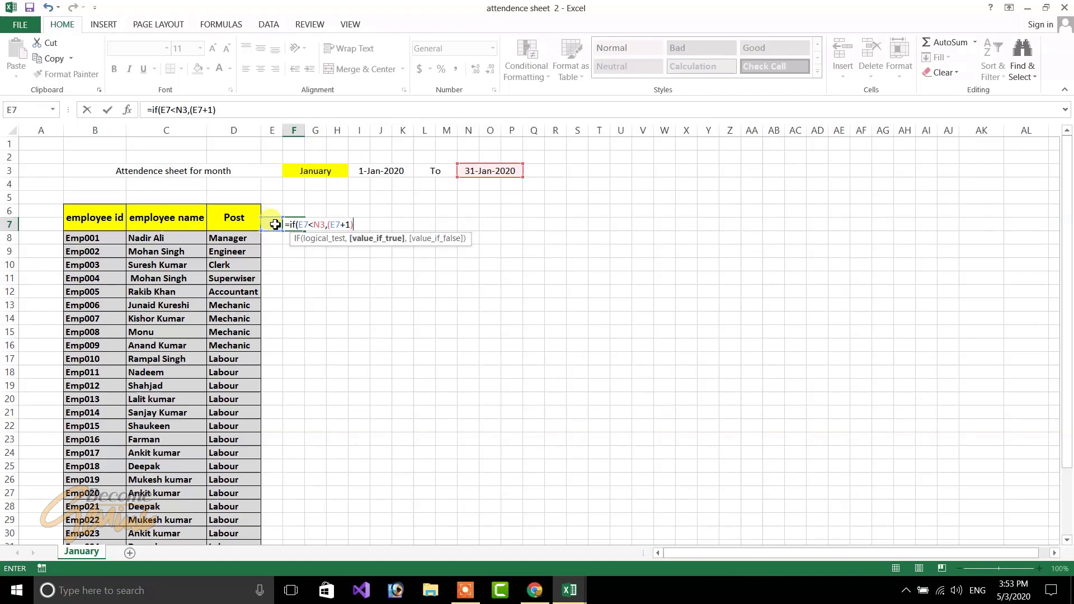
pyautogui.write(',""')
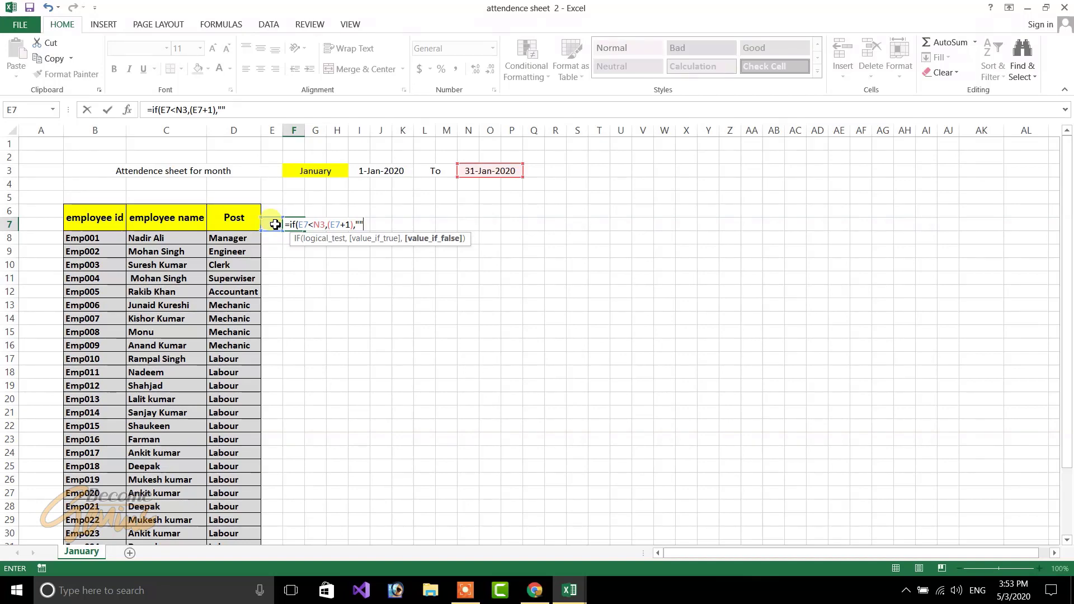
pyautogui.press('Right')
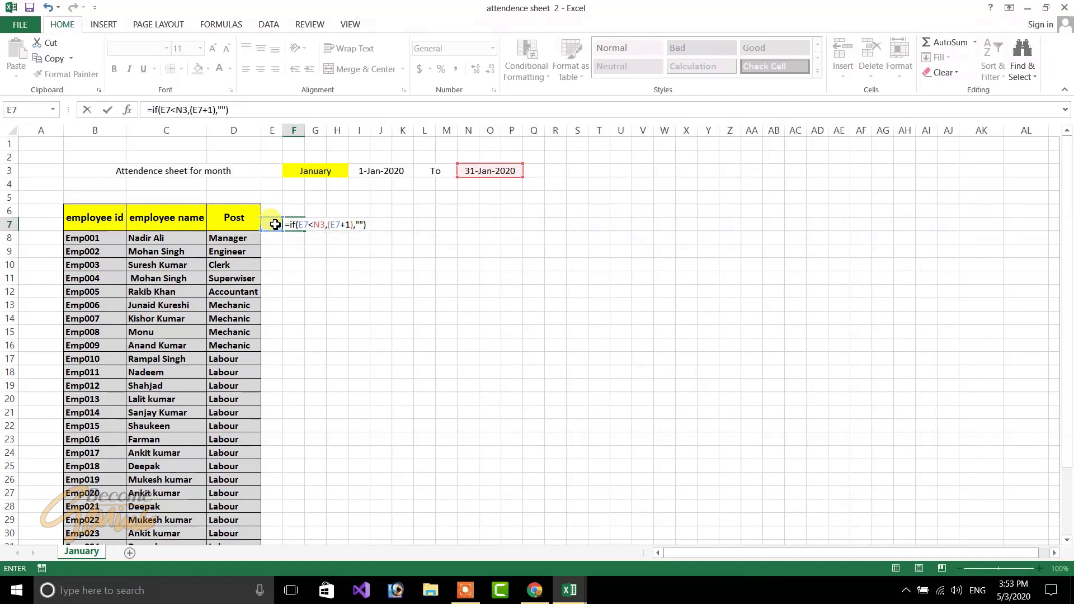
pyautogui.press('Left')
pyautogui.press('Left')
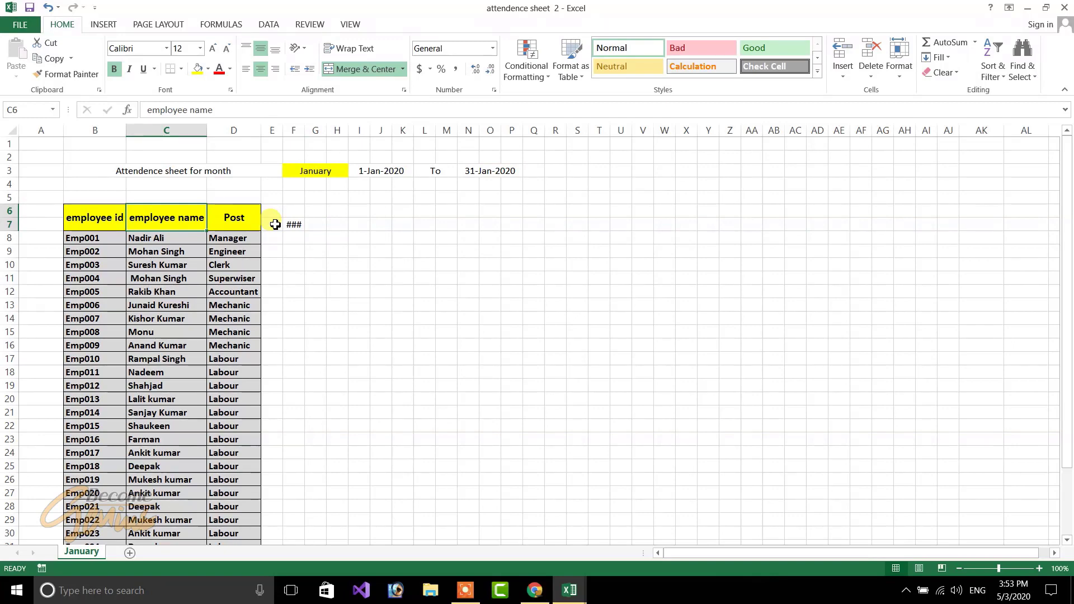
# Step: Make the month-end reference absolute in cell F7 so its formula reads =IF(E7<$N$3,(E7+1),"")
pyautogui.click(297, 225)
pyautogui.doubleClick(301, 226)
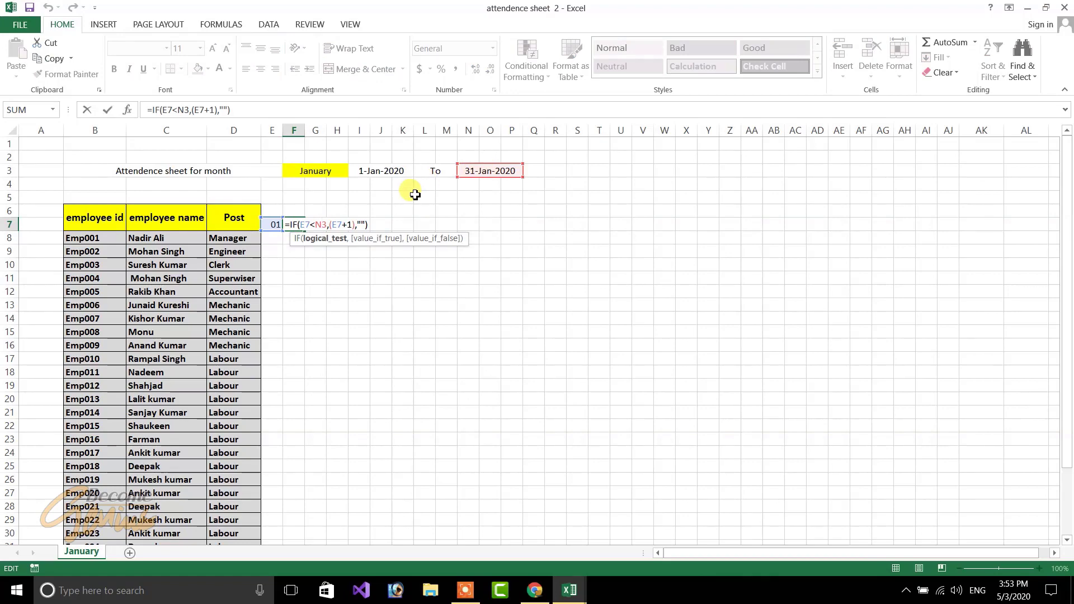
pyautogui.press('F4')
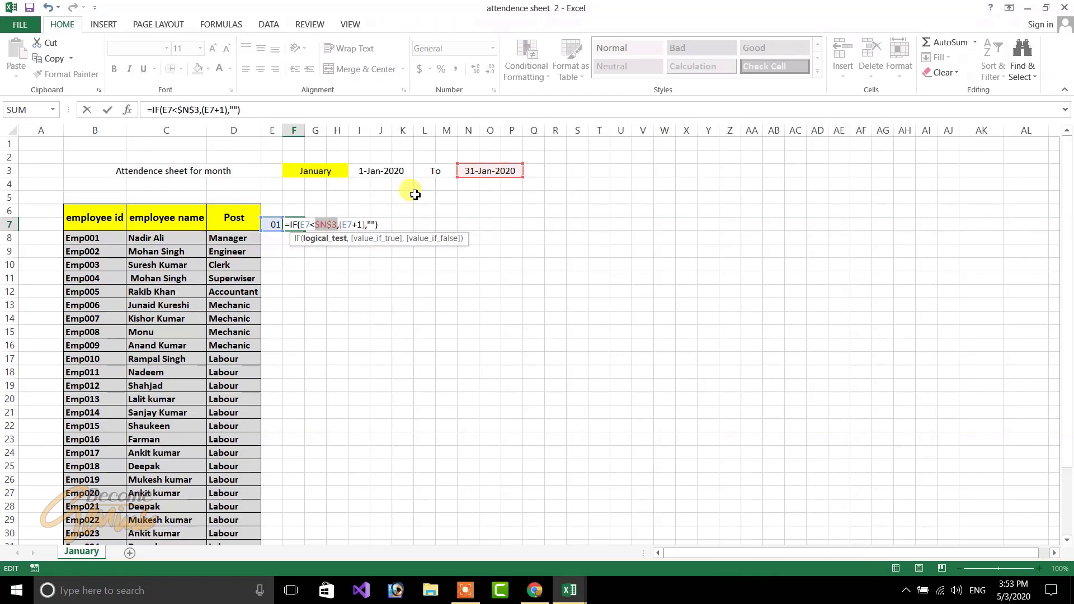
pyautogui.press('Return')
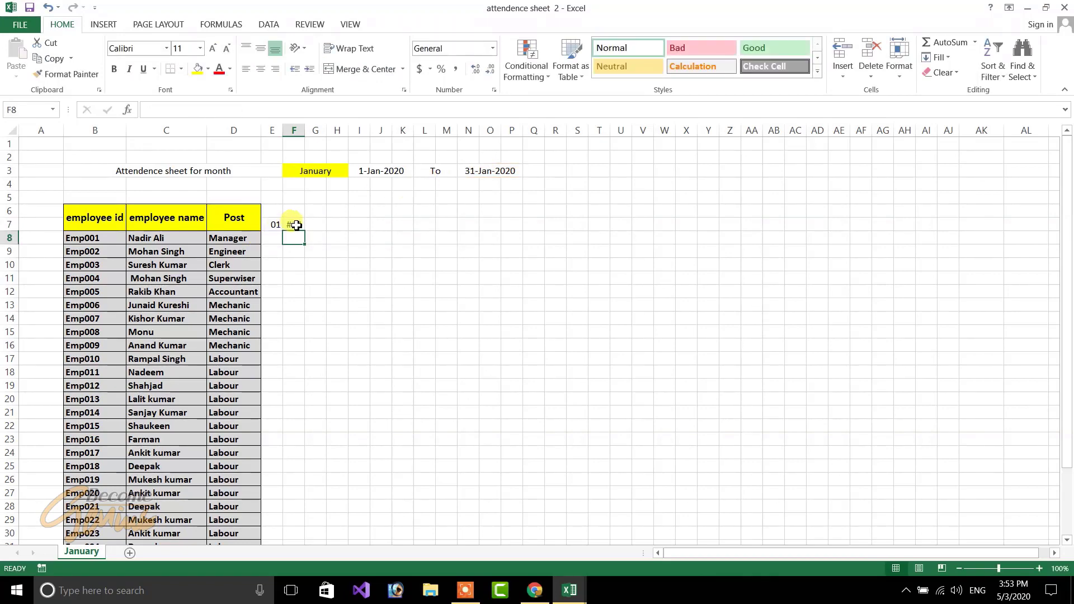
# Step: Copy the day-only format of E7 onto F7 and fill F7's formula across row 7 through column AJ
pyautogui.click(296, 225)
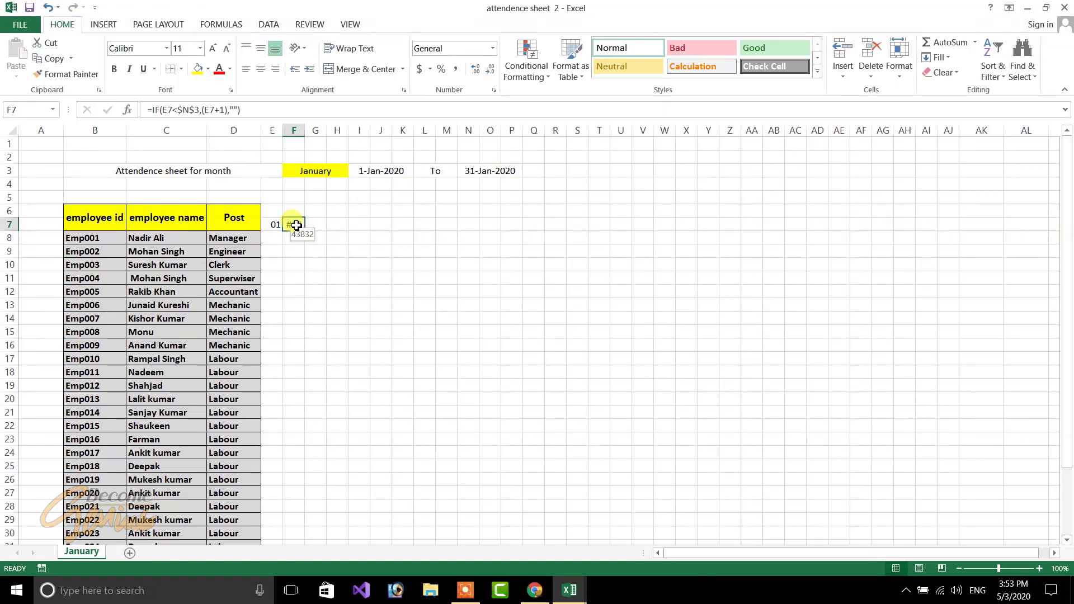
pyautogui.click(274, 225)
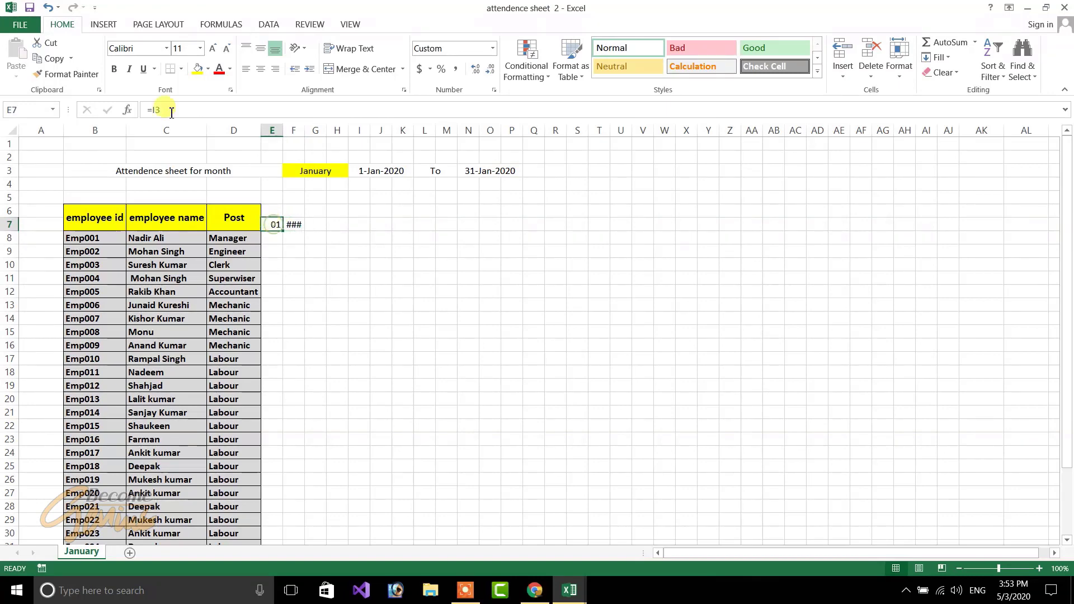
pyautogui.click(72, 74)
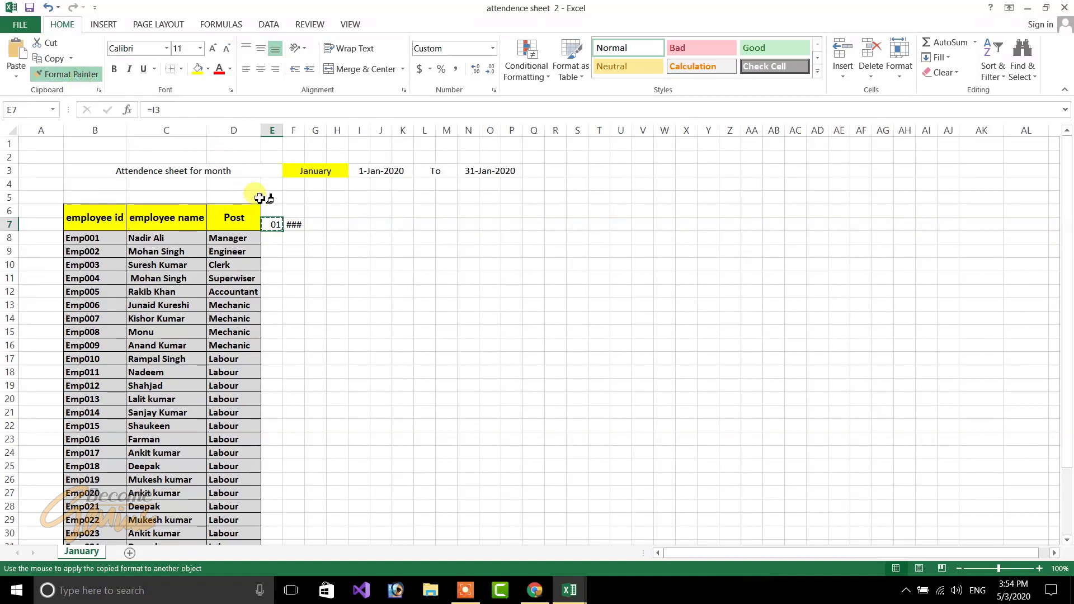
pyautogui.click(299, 223)
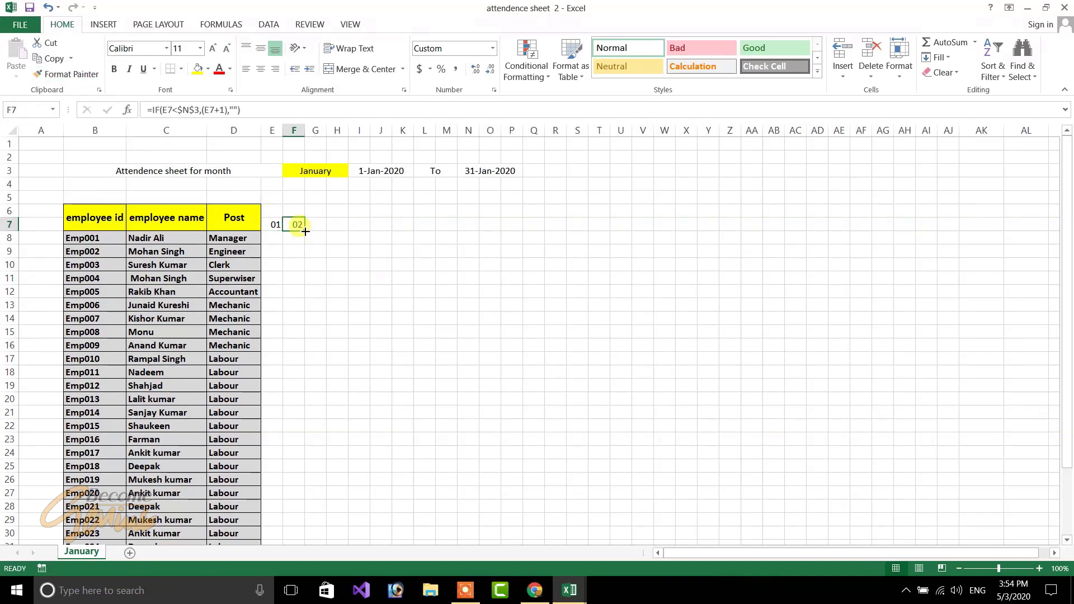
pyautogui.moveTo(305, 230); pyautogui.dragTo(966, 232)
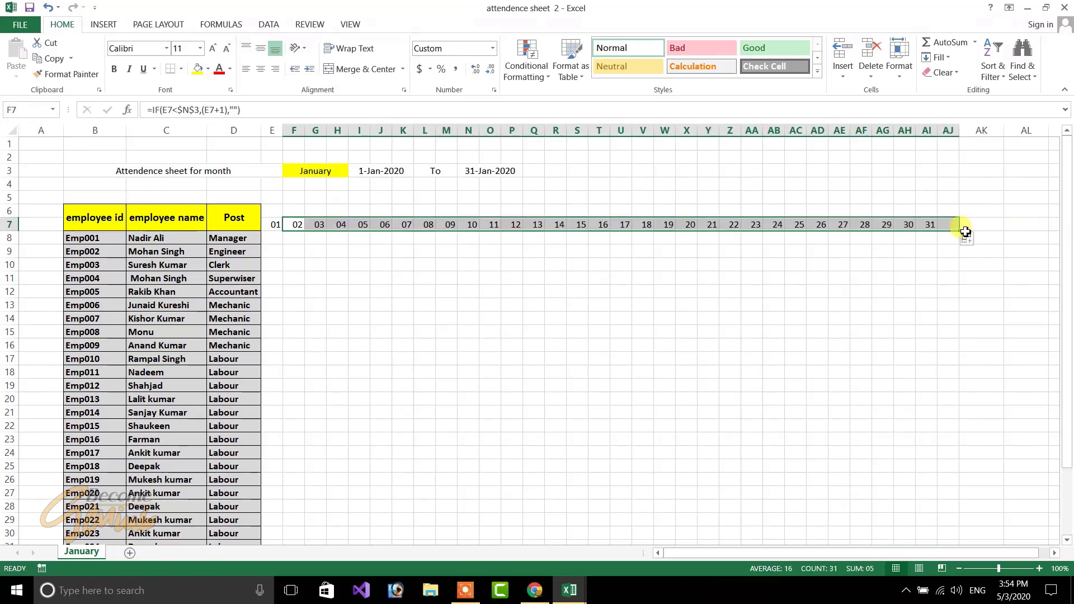
pyautogui.click(935, 229)
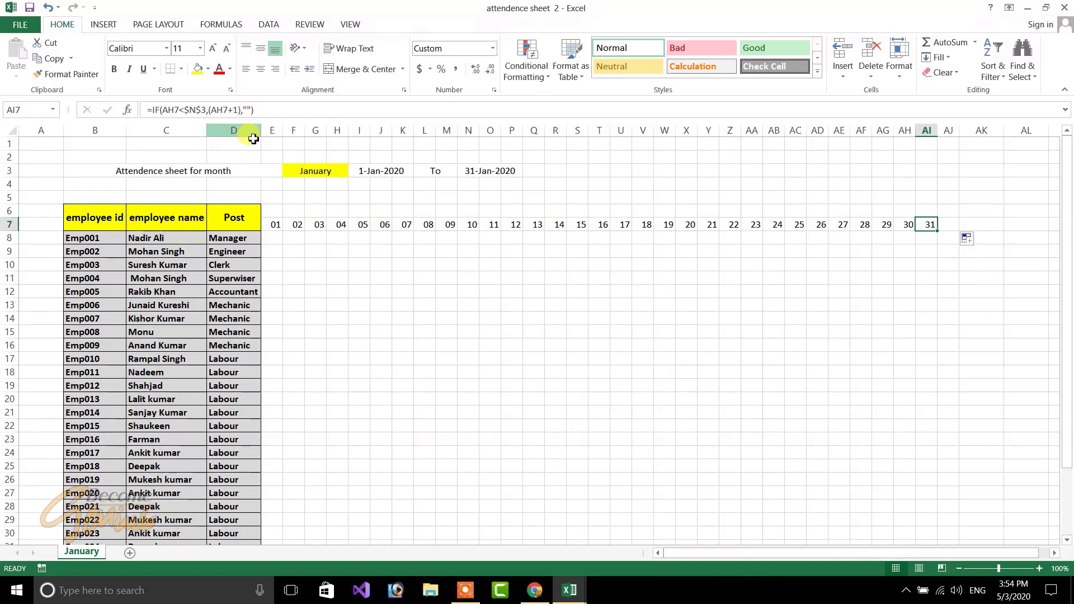
# Step: Rename the January sheet to feb to test the month-driven dates
pyautogui.click(321, 173)
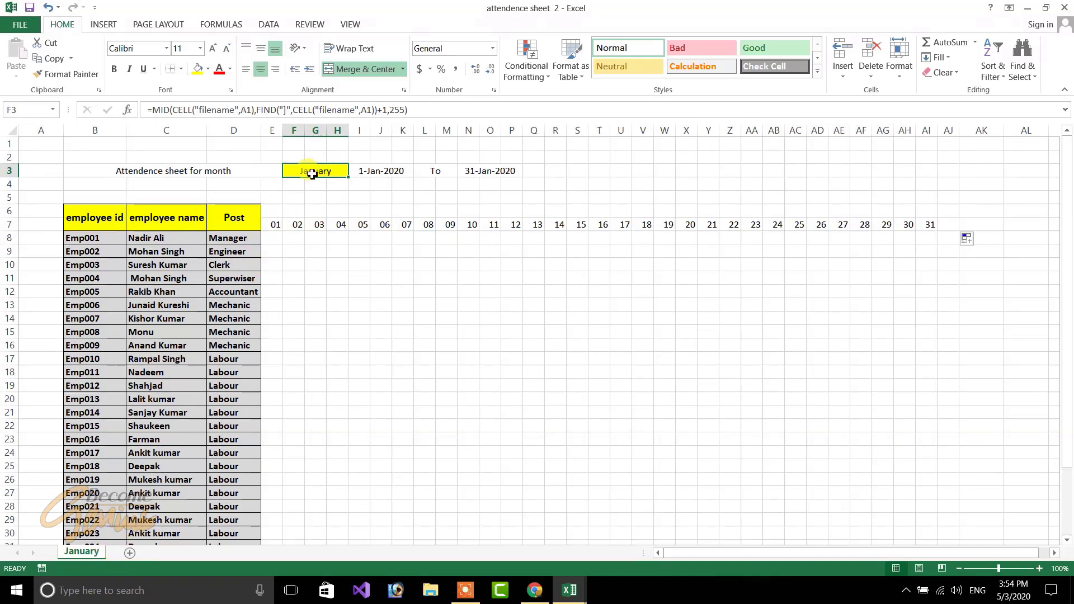
pyautogui.rightClick(82, 550)
pyautogui.click(121, 420)
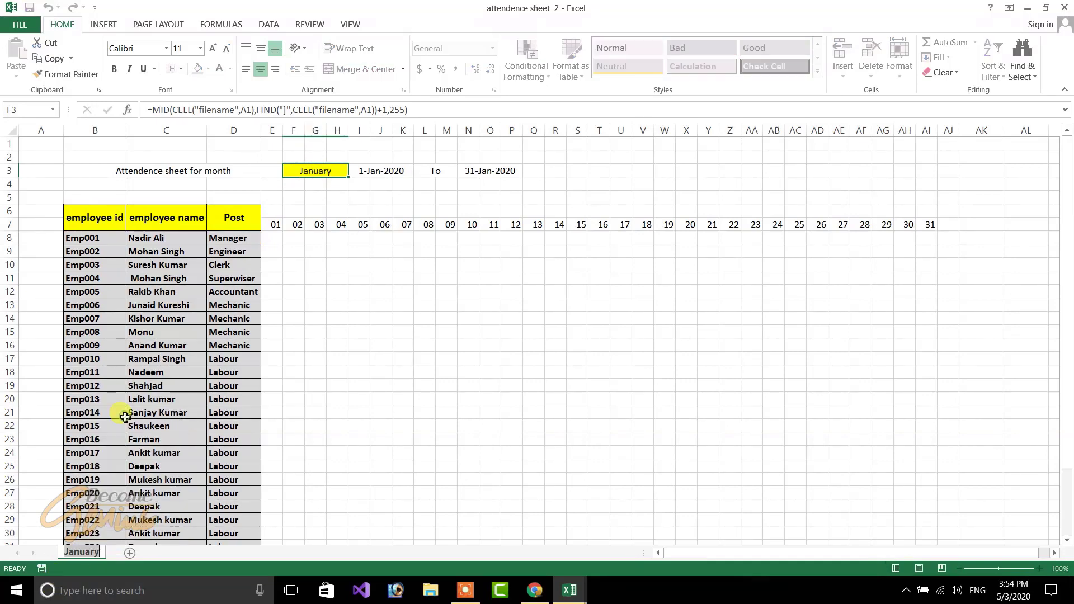
pyautogui.write('fev')
pyautogui.press('BackSpace')
pyautogui.write('b')
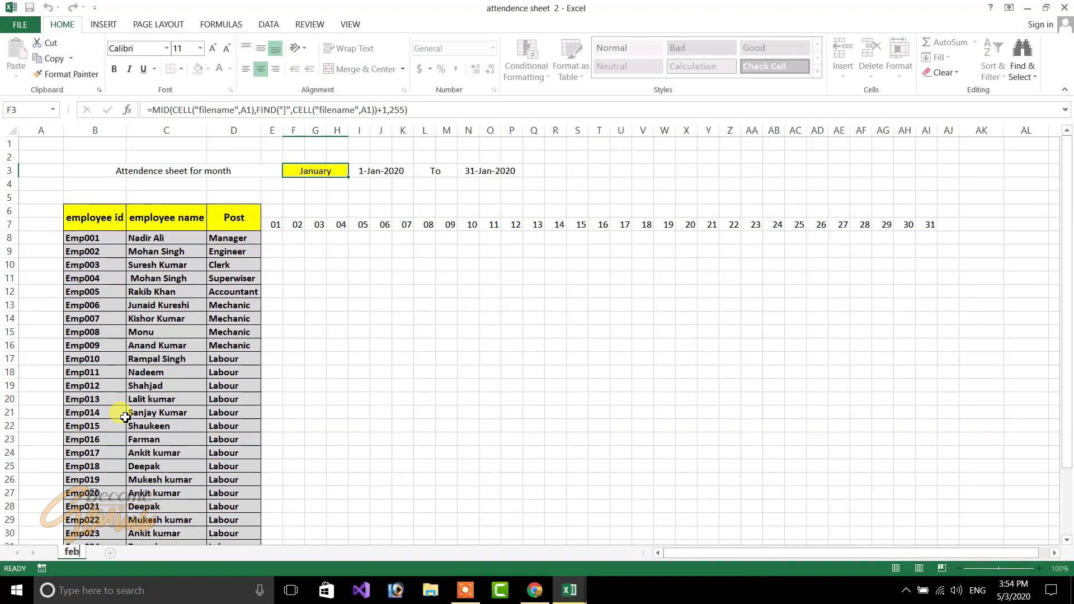
pyautogui.press('Return')
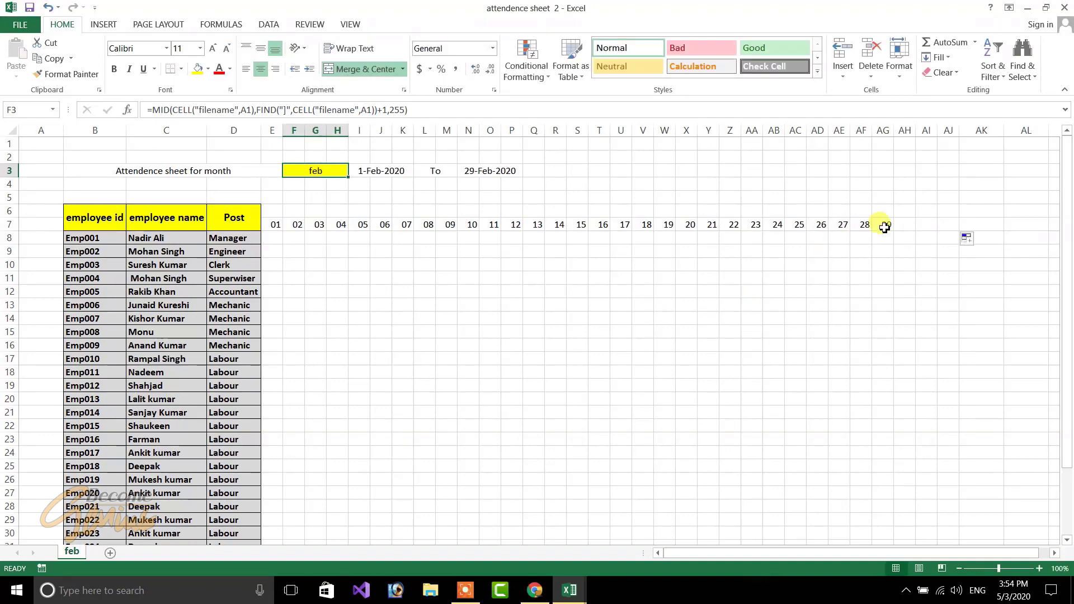
# Step: Rename the feb sheet to sep to test the dates with another month
pyautogui.rightClick(71, 551)
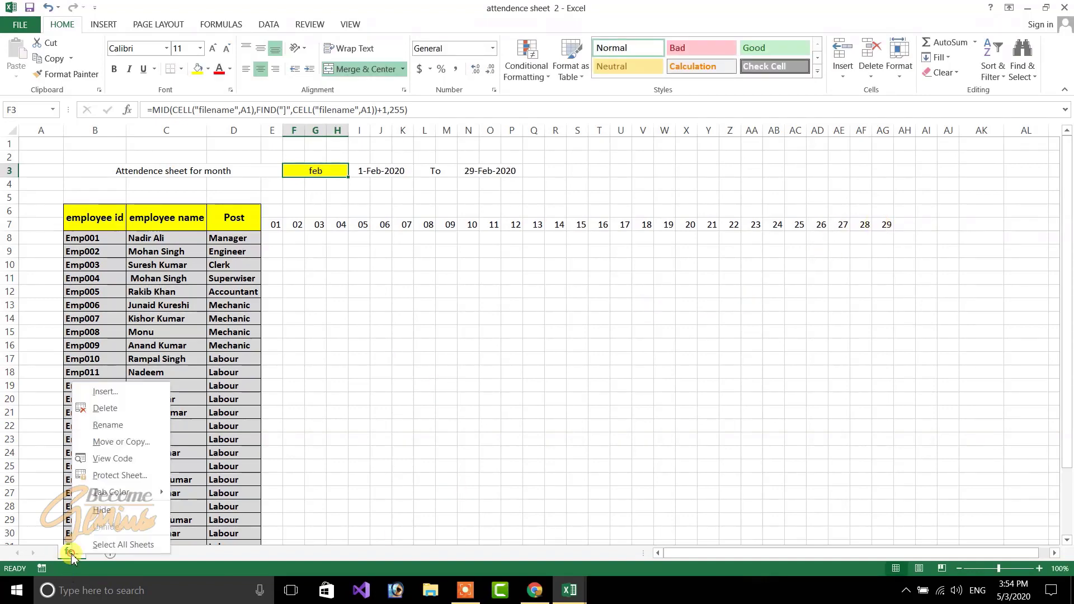
pyautogui.click(107, 424)
pyautogui.write('sep')
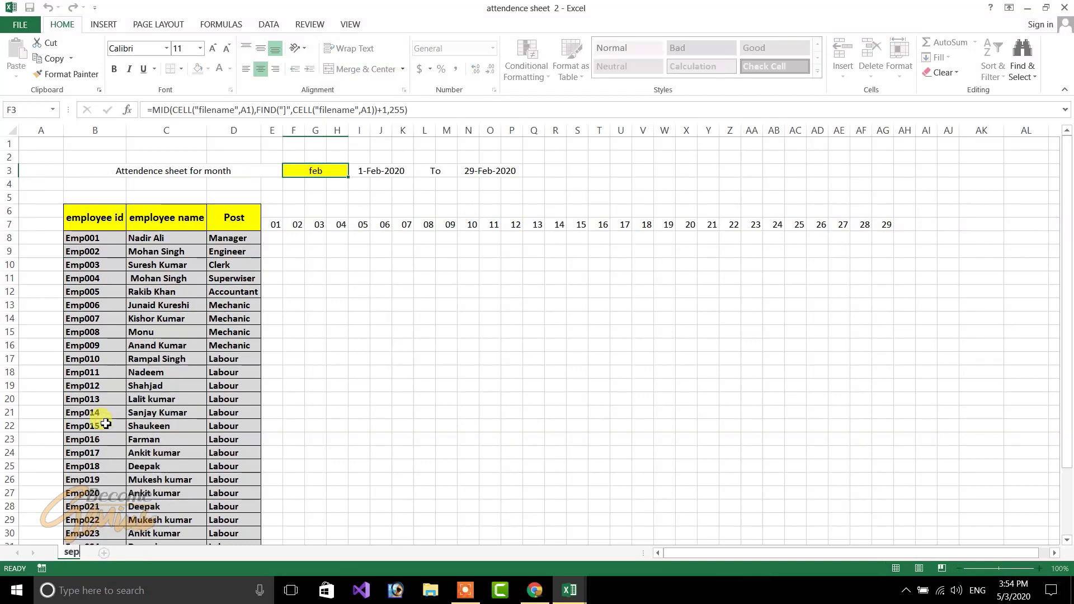
pyautogui.press('Return')
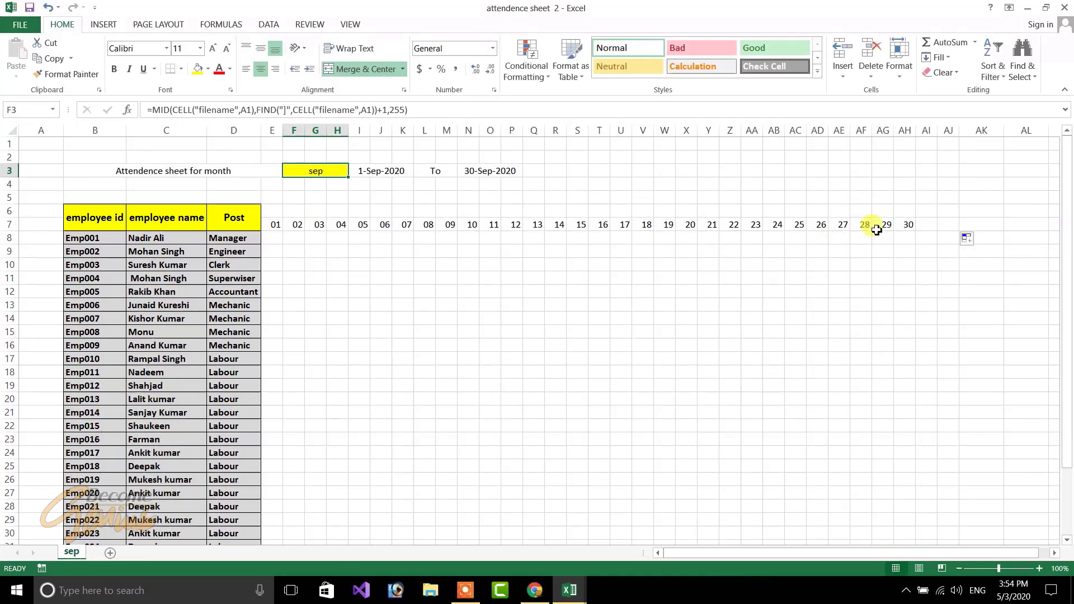
# Step: Rename the sep sheet to jan
pyautogui.rightClick(72, 552)
pyautogui.click(107, 426)
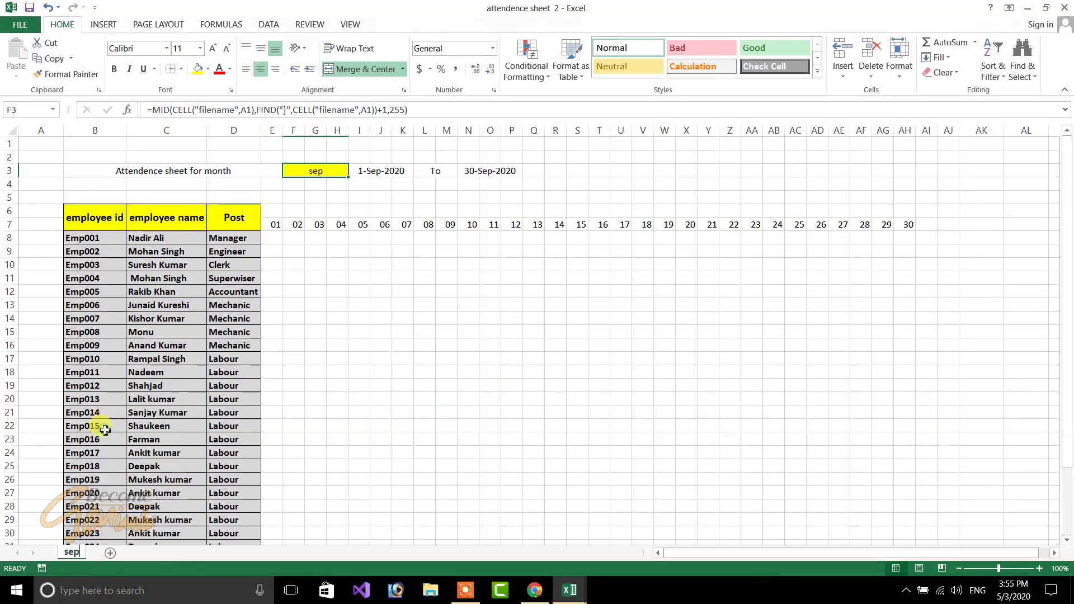
pyautogui.write('jan')
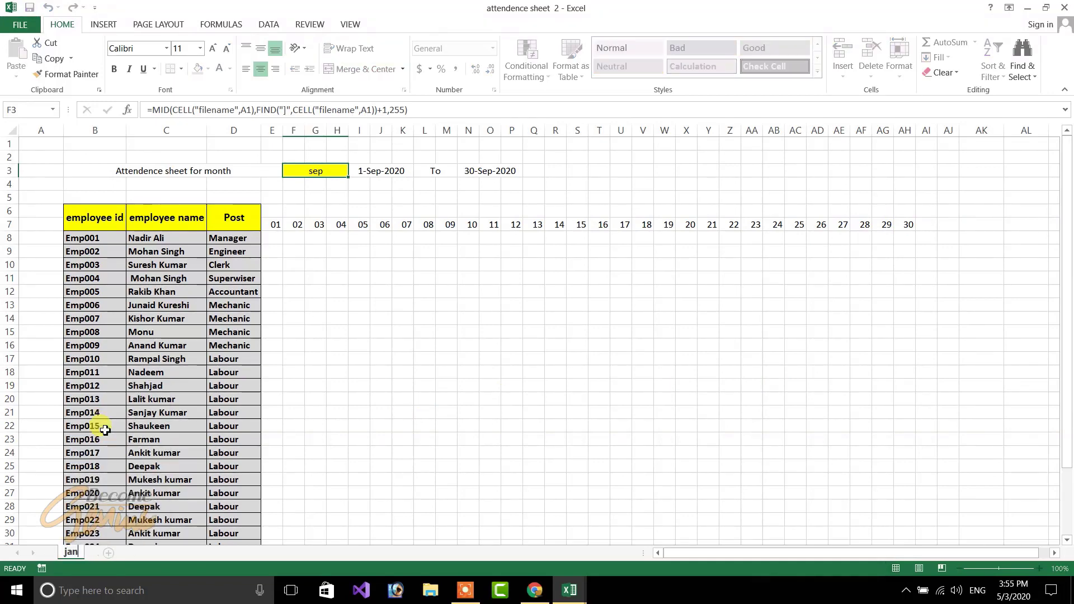
pyautogui.press('Return')
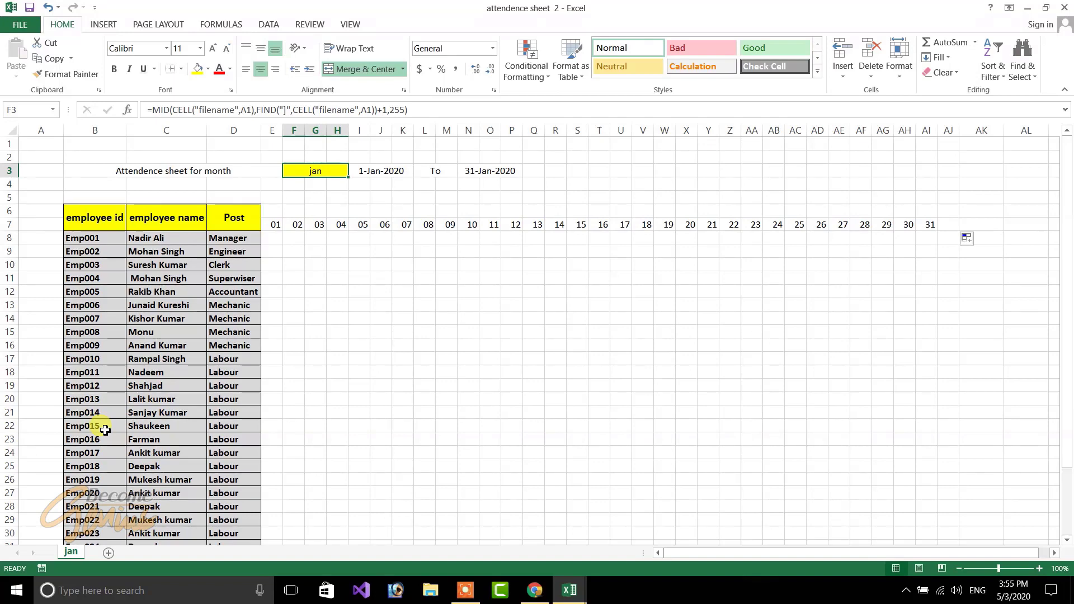
# Step: Enter the weekday formula =TEXT(E7,"dddd") in cell E6 above the first date
pyautogui.click(279, 213)
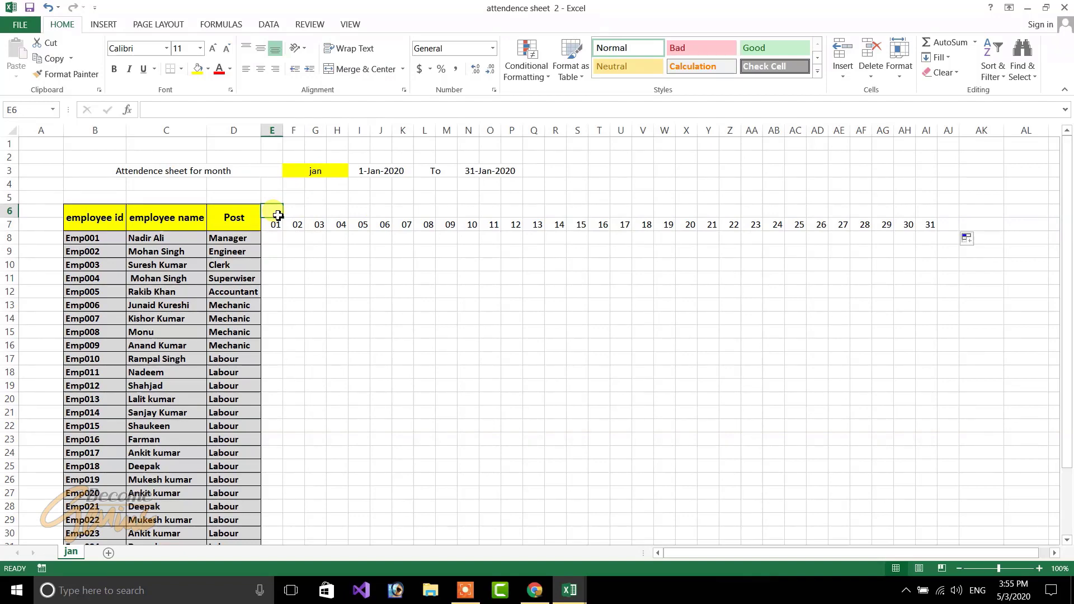
pyautogui.write('=tex')
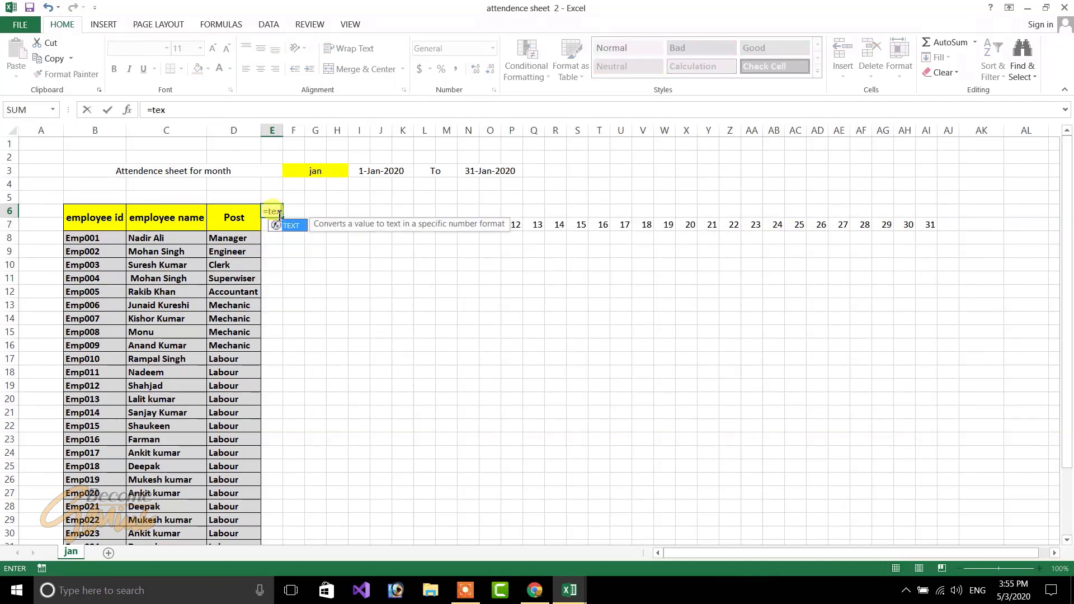
pyautogui.write('t(')
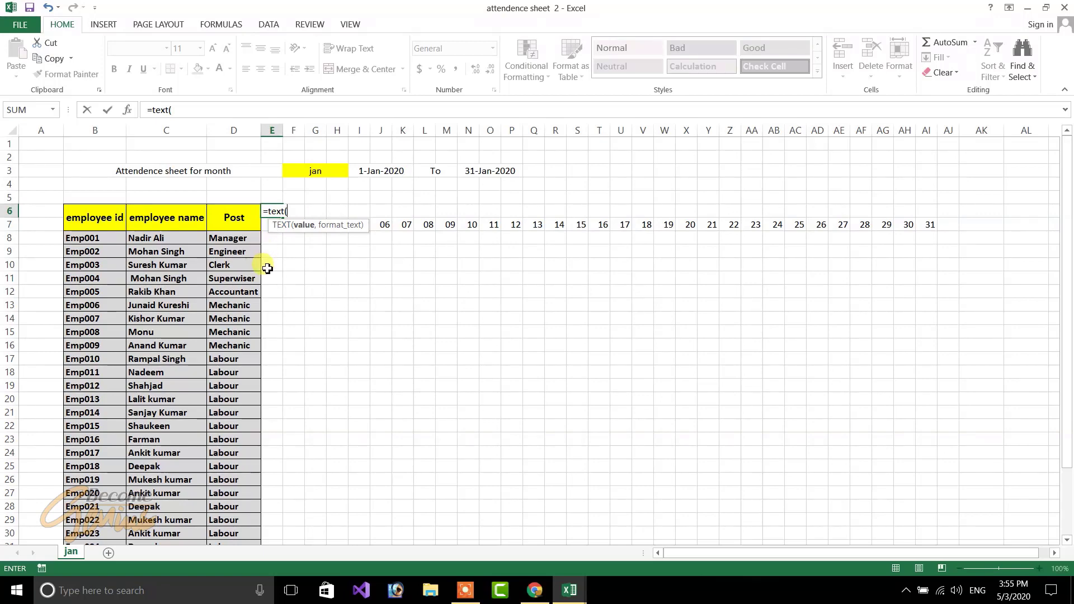
pyautogui.moveTo(272, 226); pyautogui.dragTo(267, 276)
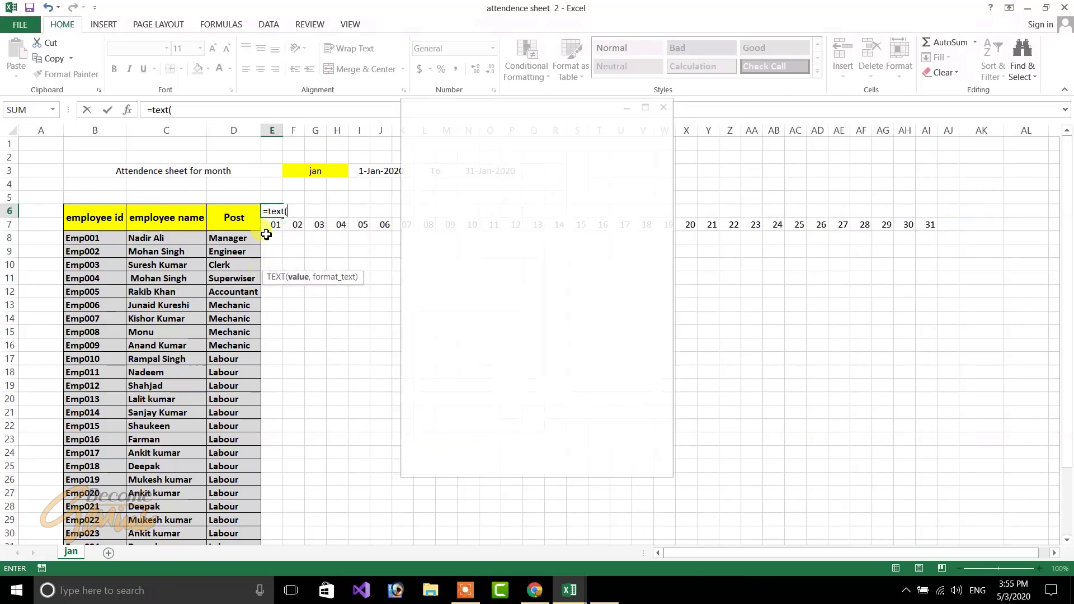
pyautogui.click(666, 107)
pyautogui.click(275, 225)
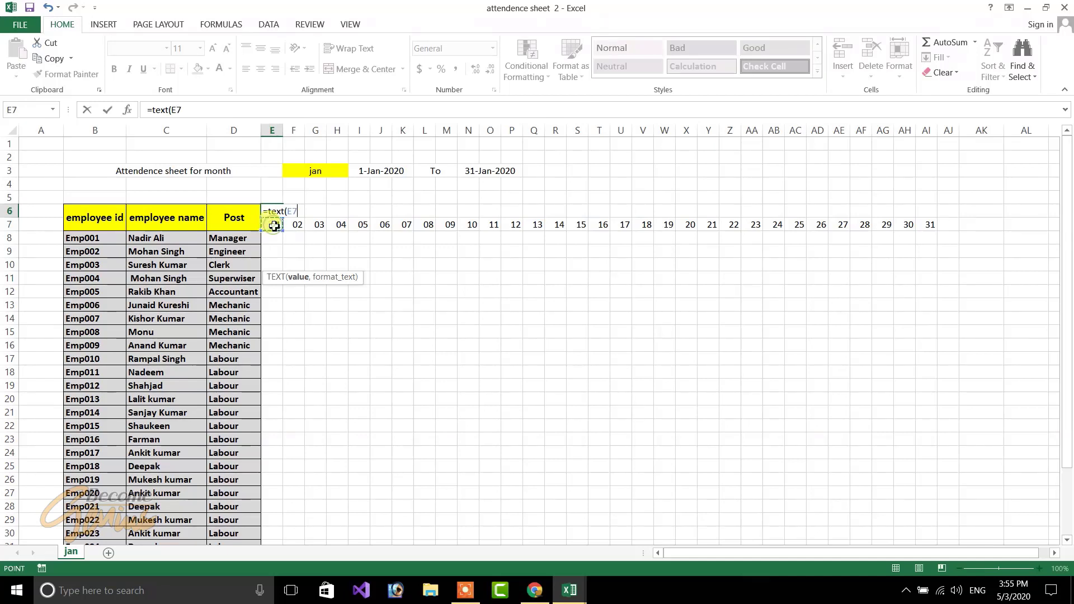
pyautogui.write(',"dddd')
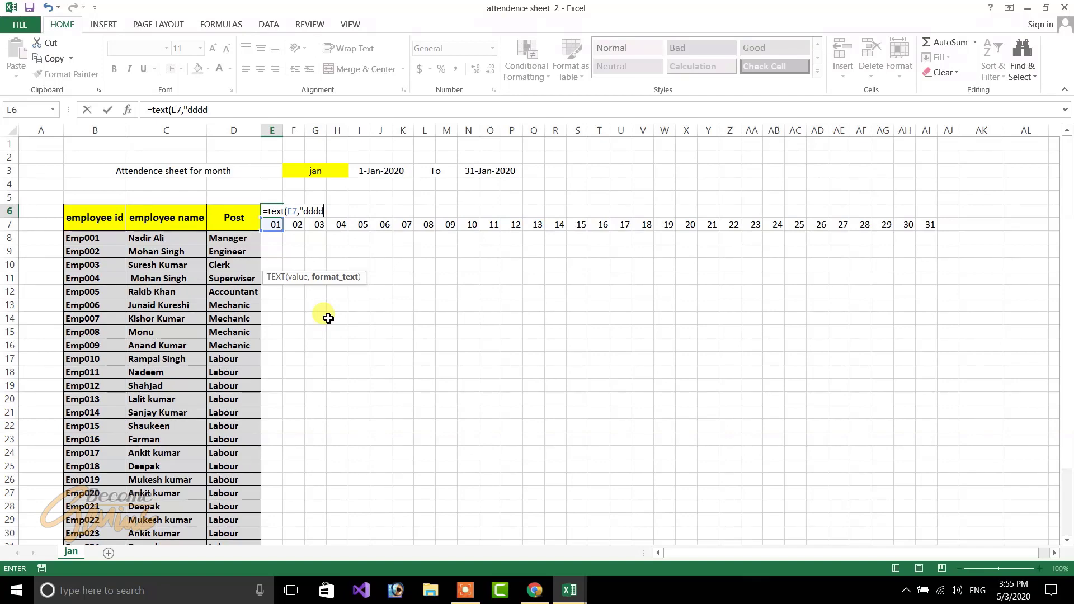
pyautogui.write('")')
pyautogui.press('Return')
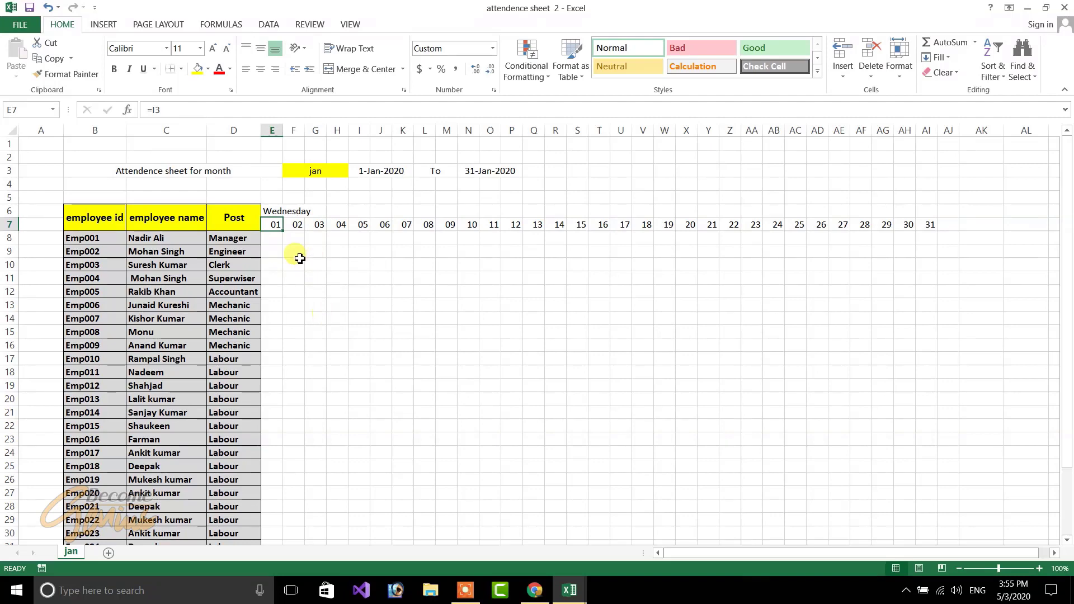
# Step: Shorten the weekday format in cell E6 so the formula reads =TEXT(E7,"ddd")
pyautogui.click(284, 211)
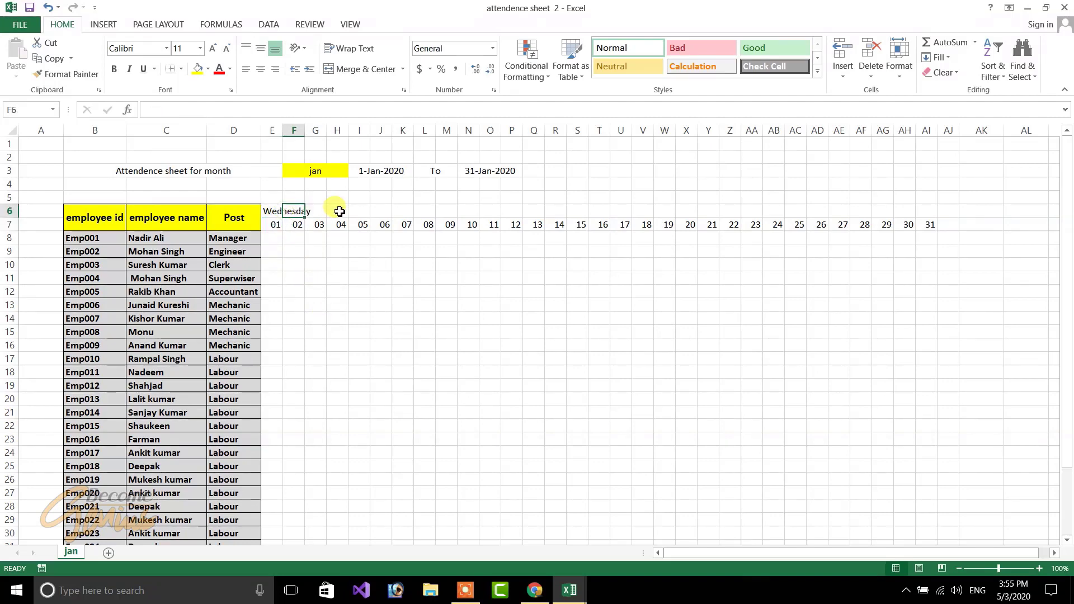
pyautogui.doubleClick(279, 211)
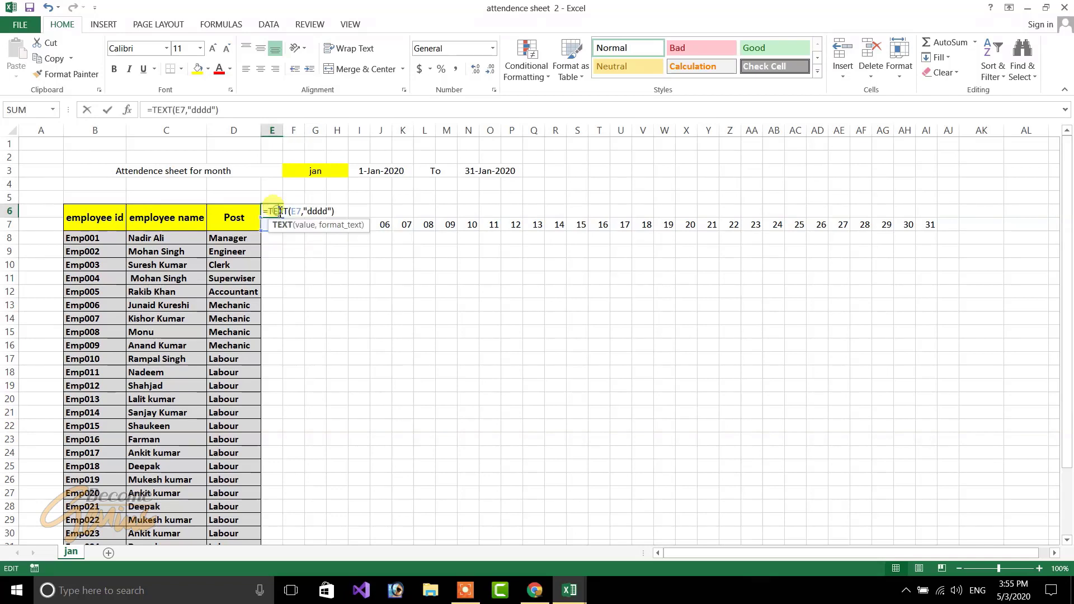
pyautogui.click(329, 211)
pyautogui.press('BackSpace')
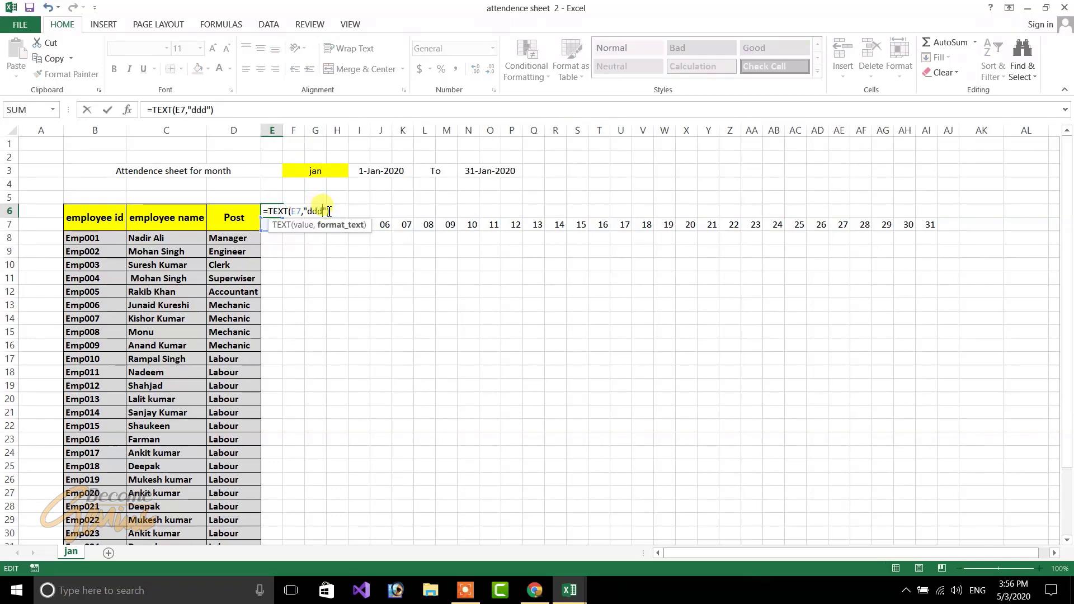
pyautogui.press('Return')
# Step: Fill the weekday formula from E6 across row 6 to AI6 and check it against the dates below
pyautogui.click(273, 212)
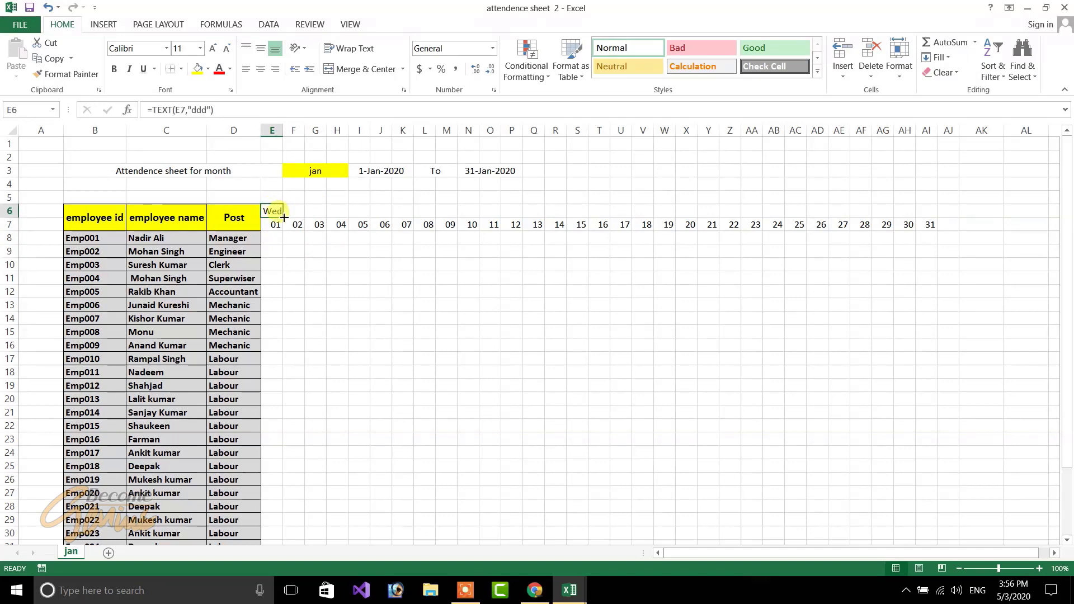
pyautogui.moveTo(284, 218); pyautogui.dragTo(941, 212)
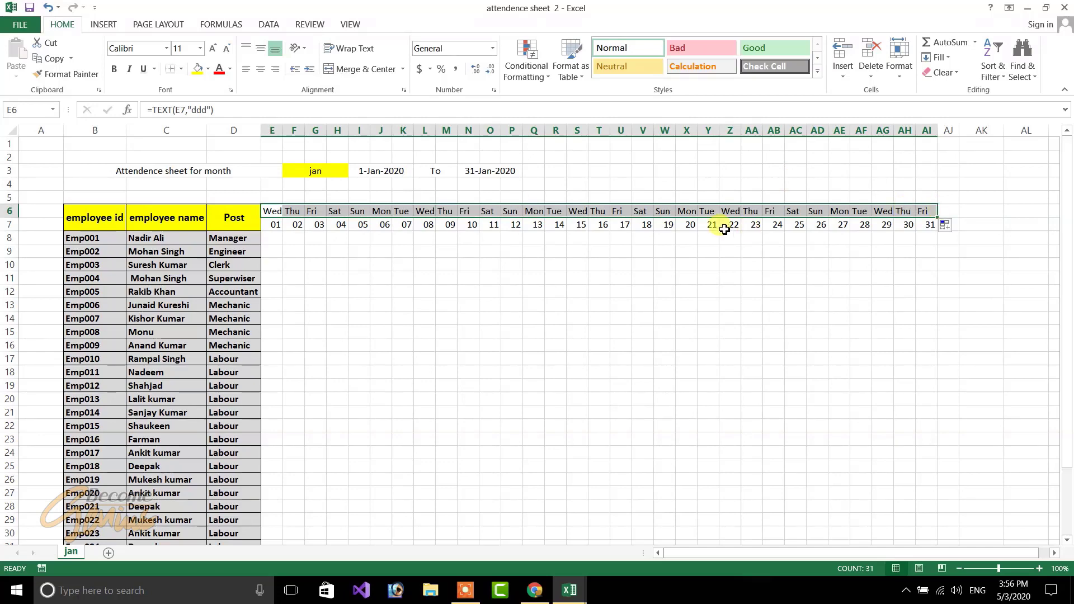
pyautogui.moveTo(274, 225); pyautogui.dragTo(469, 224)
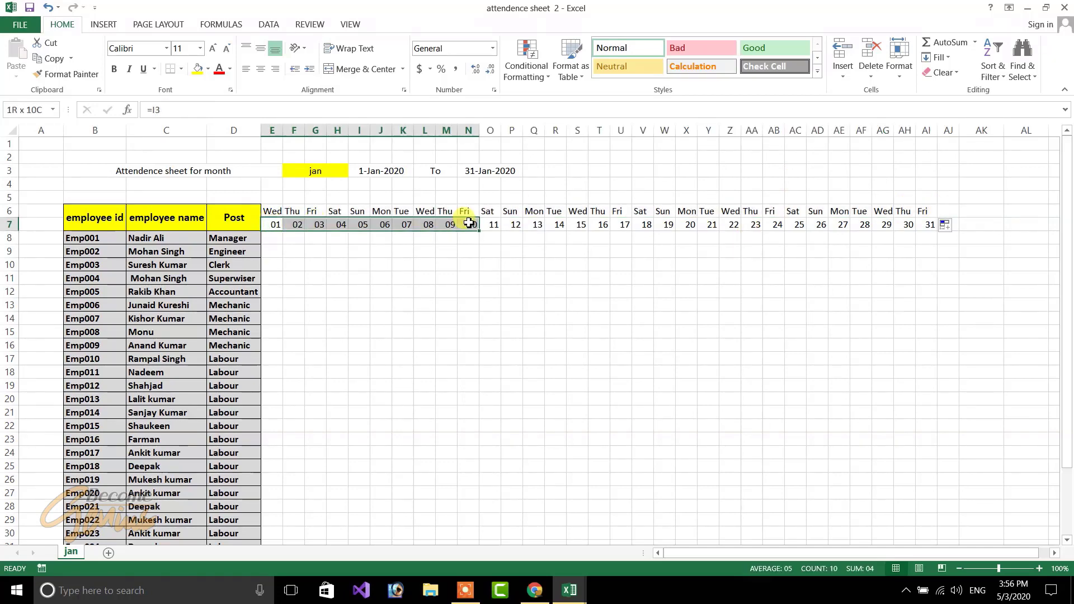
pyautogui.click(404, 210)
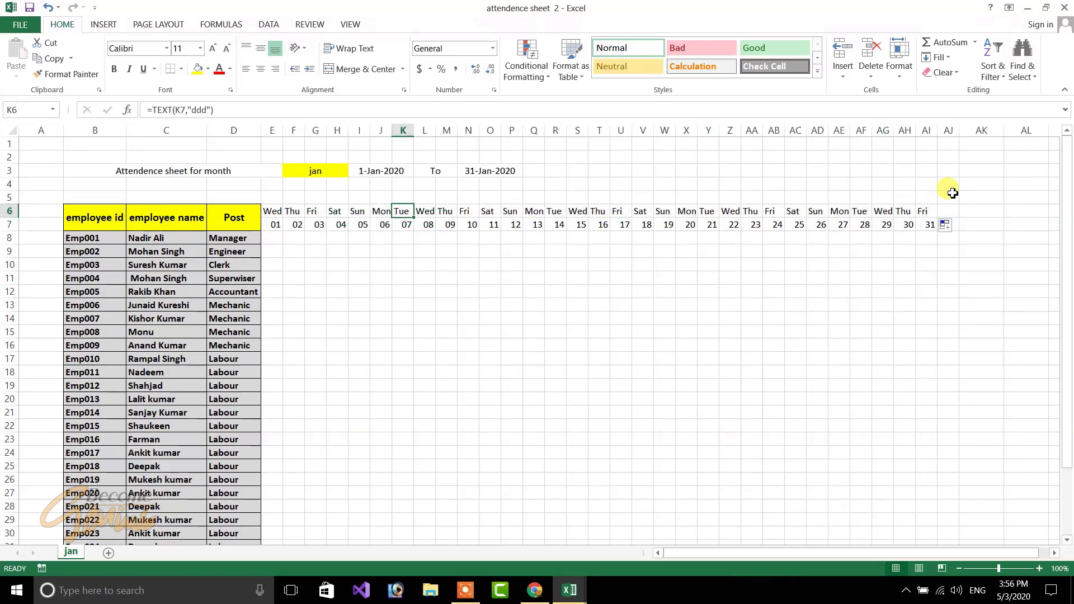
pyautogui.click(934, 213)
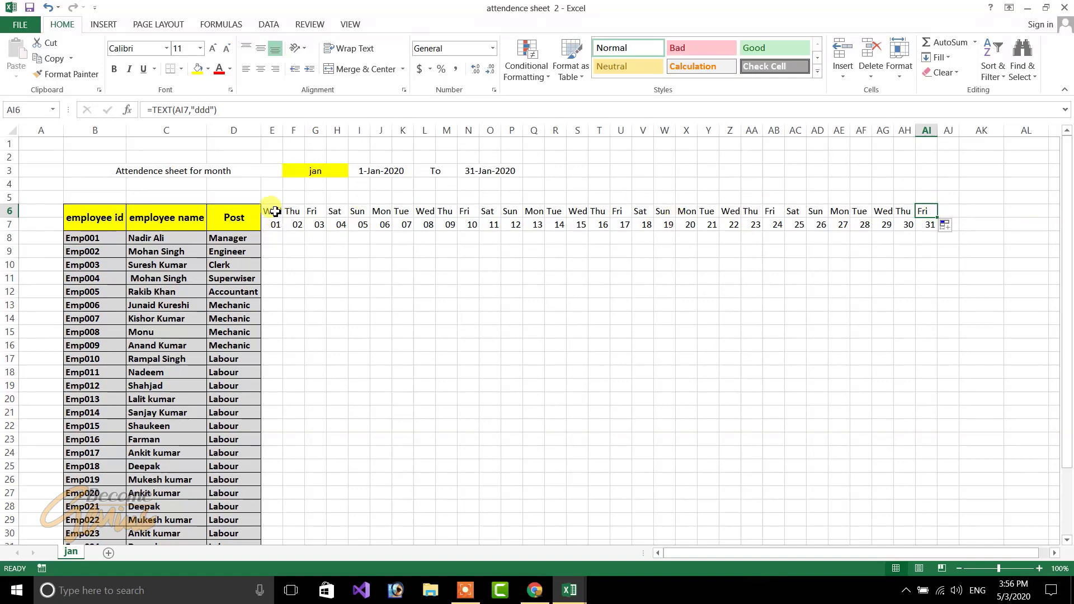
# Step: Center the weekday names and dates in E6:AI7 and make them bold
pyautogui.moveTo(274, 211); pyautogui.dragTo(934, 224)
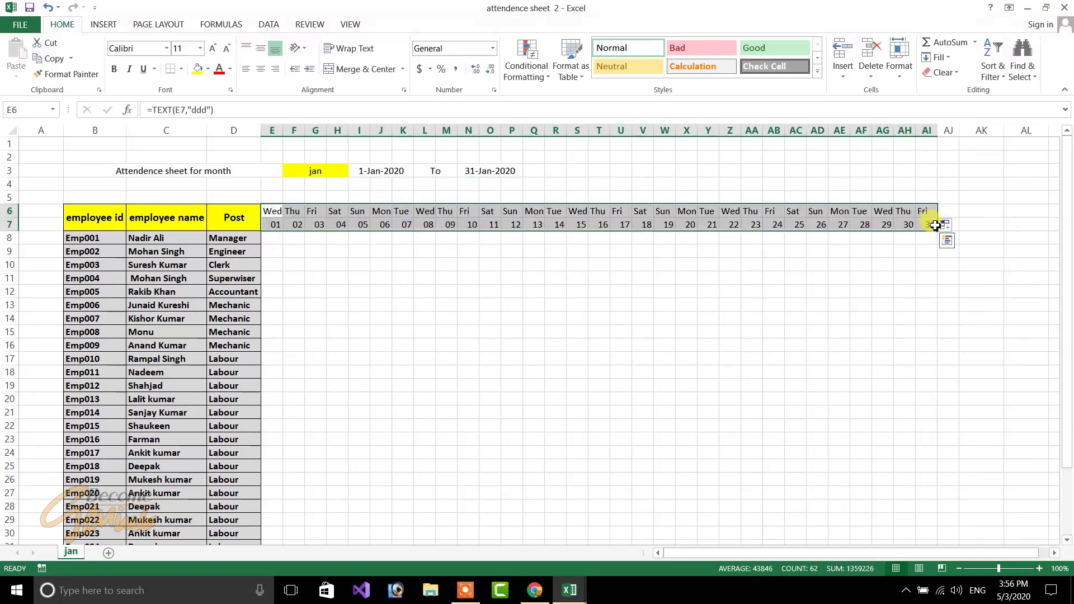
pyautogui.click(261, 69)
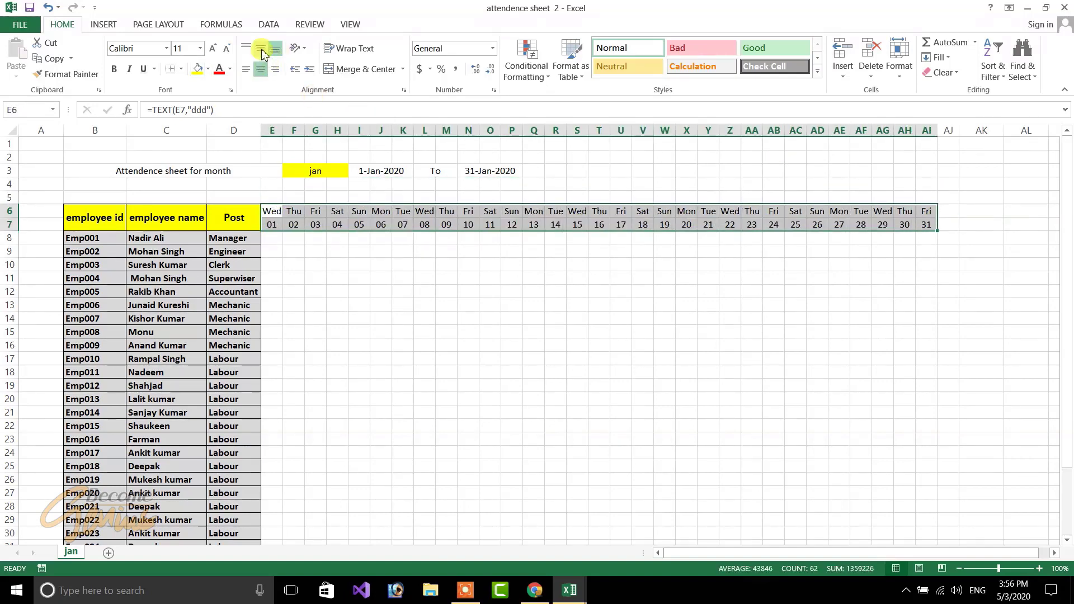
pyautogui.click(114, 69)
pyautogui.click(643, 290)
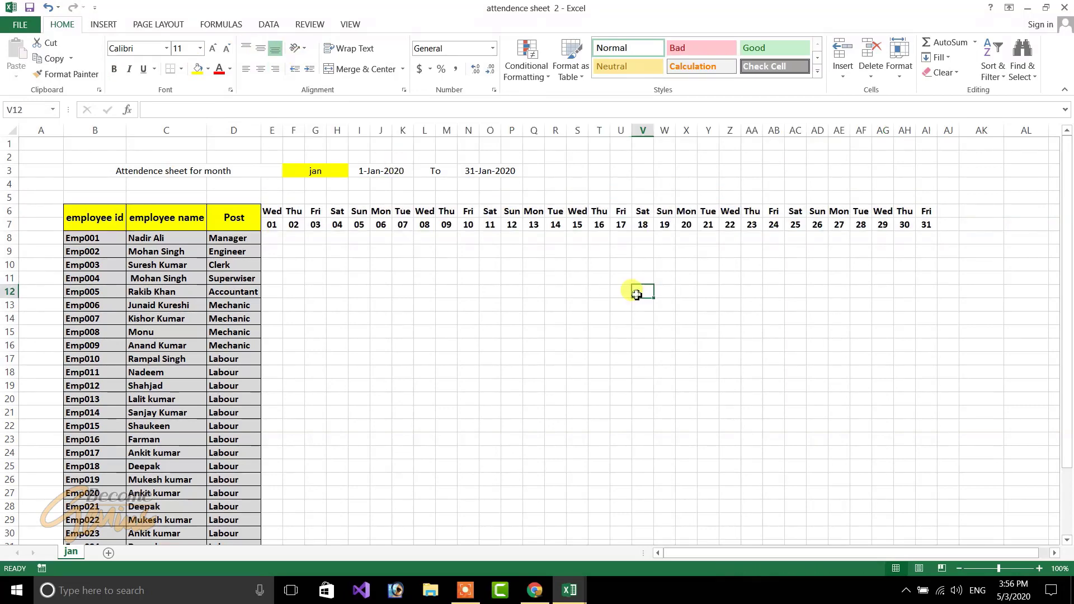
# Step: Apply all borders to the attendance grid E6:AI36, from the weekday row down to the last employee
pyautogui.moveTo(271, 211); pyautogui.dragTo(929, 521)
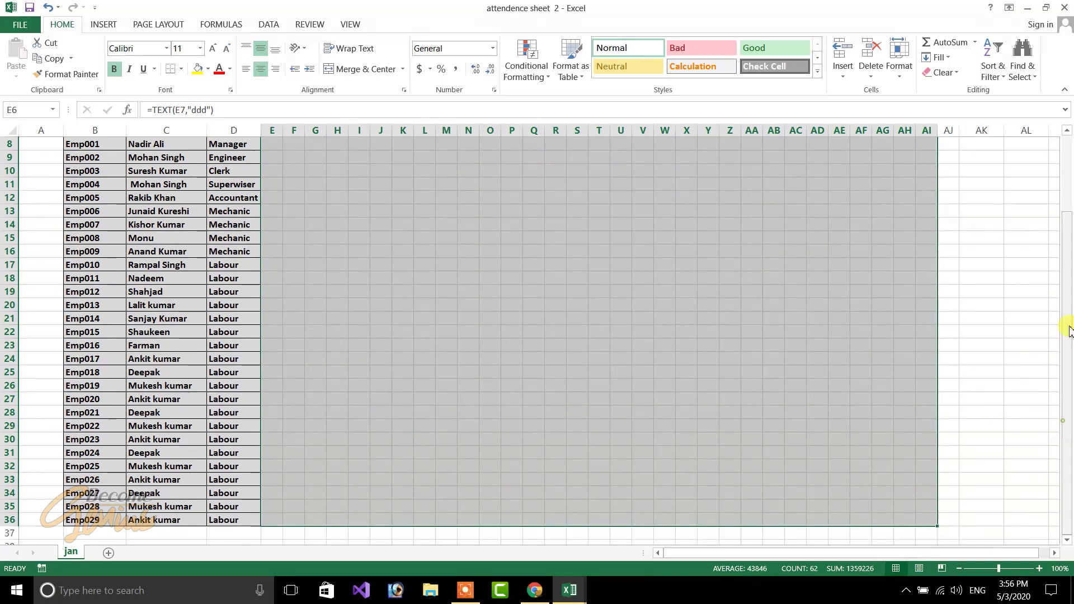
pyautogui.scroll(3, 1069, 314)
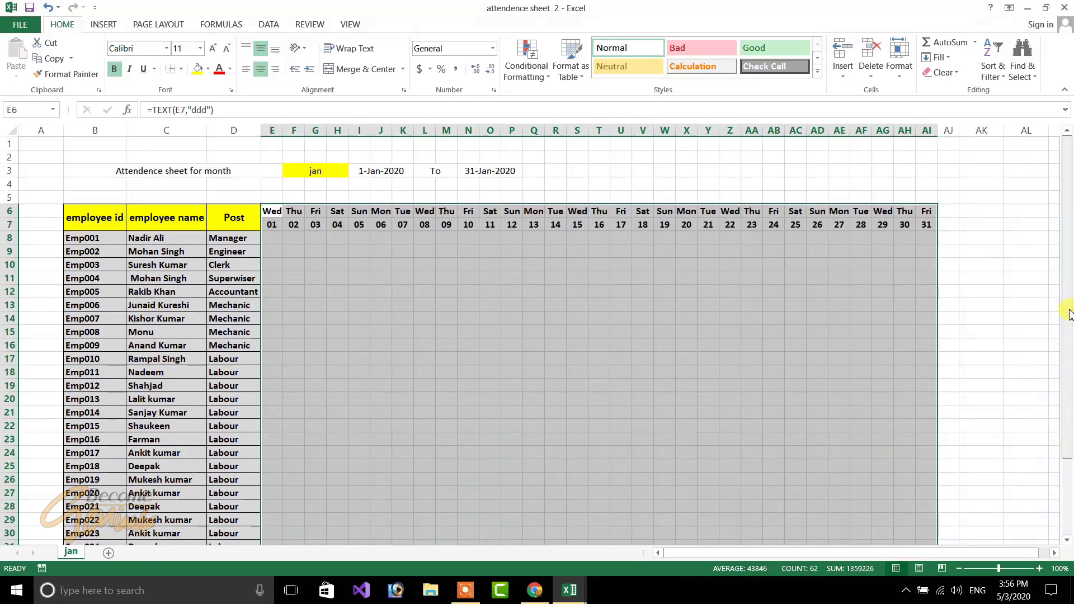
pyautogui.click(182, 72)
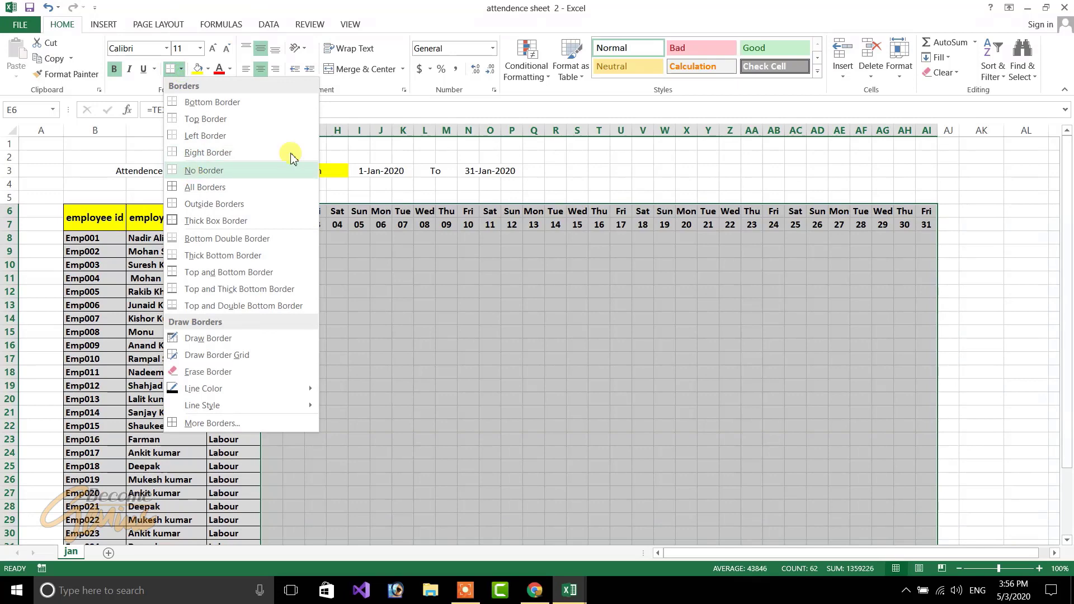
pyautogui.click(226, 192)
pyautogui.click(492, 331)
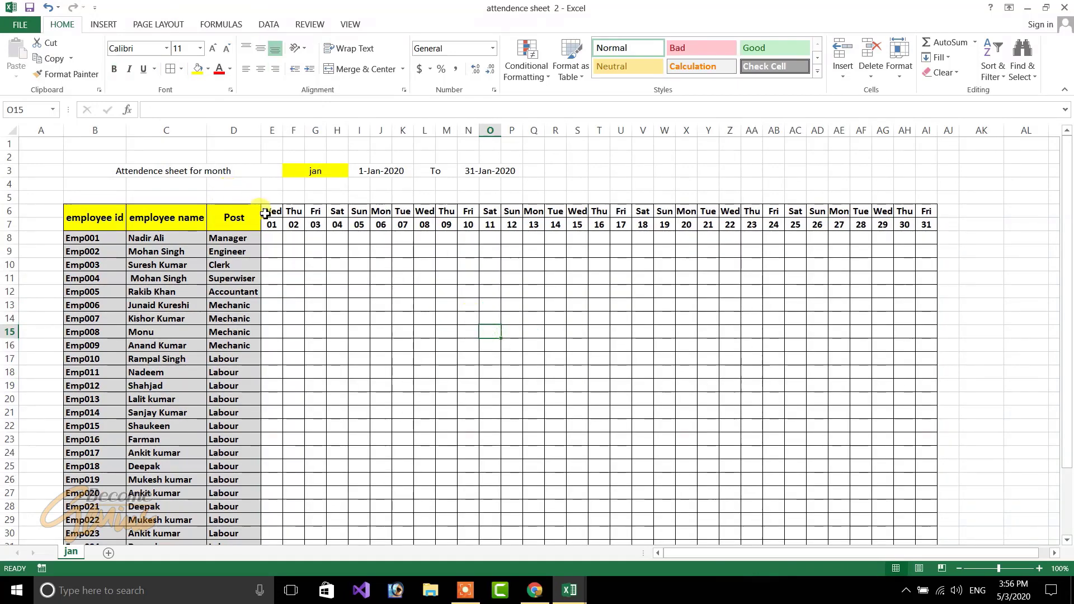
# Step: Fill the weekday row E6:AI6 with yellow and the date row E7:AI7 with orange
pyautogui.click(282, 212)
pyautogui.moveTo(283, 212); pyautogui.dragTo(923, 211)
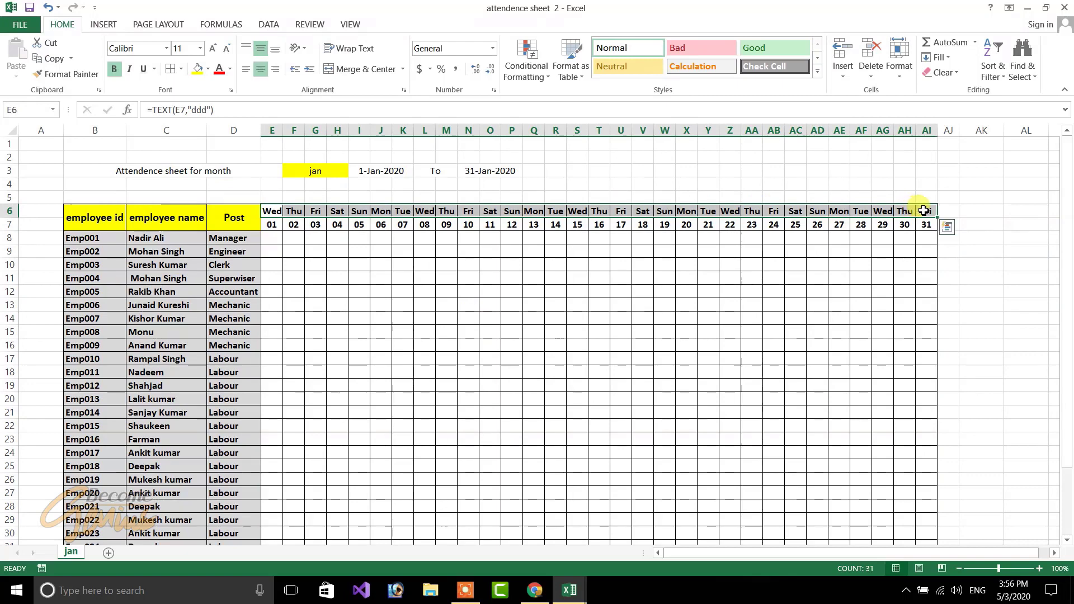
pyautogui.click(196, 68)
pyautogui.moveTo(275, 226); pyautogui.dragTo(922, 224)
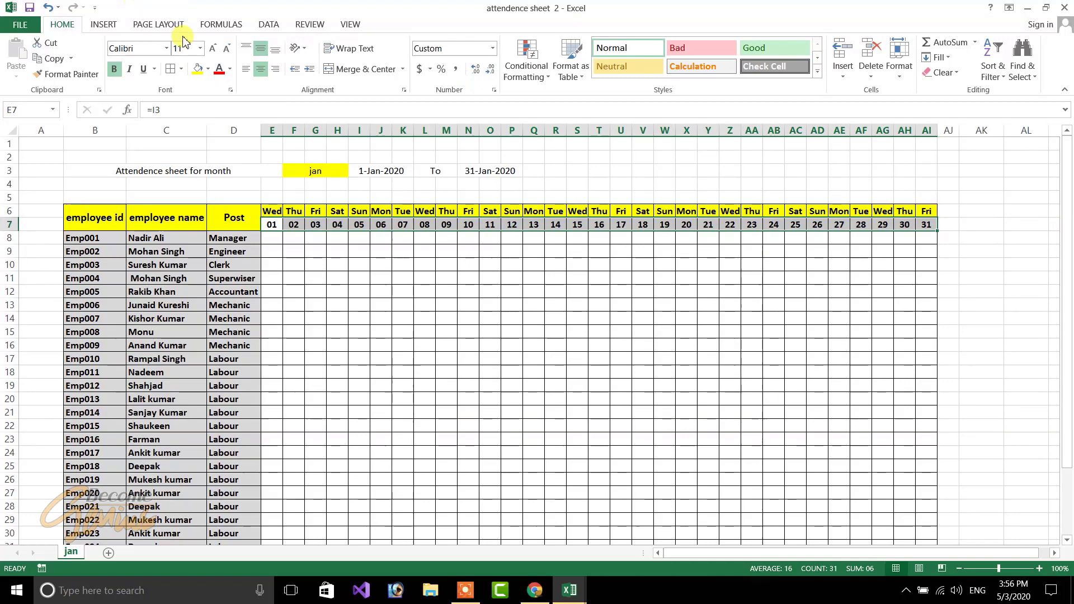
pyautogui.click(208, 69)
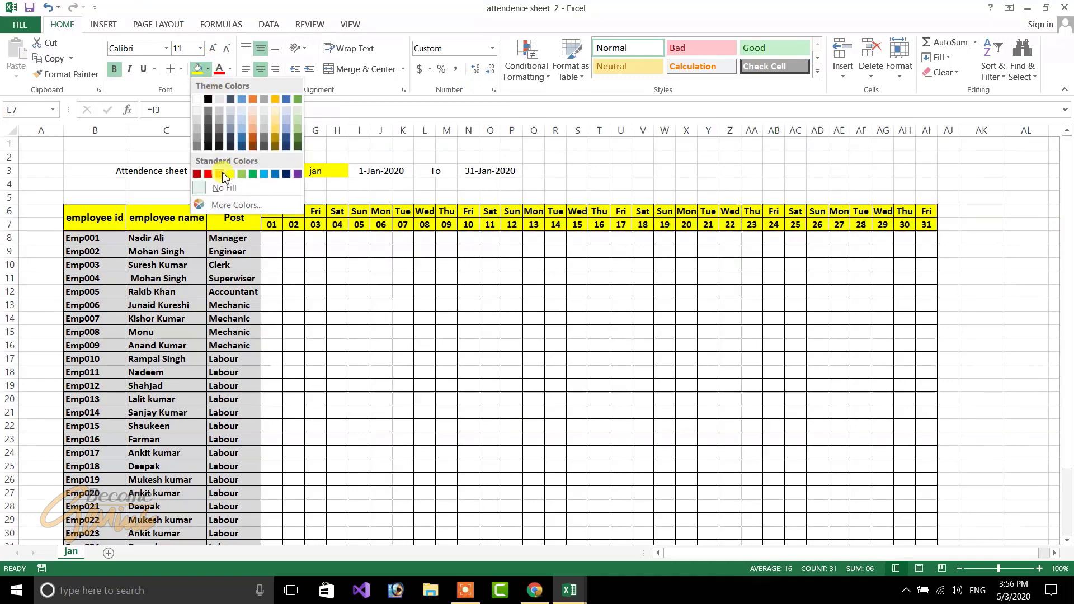
pyautogui.click(210, 170)
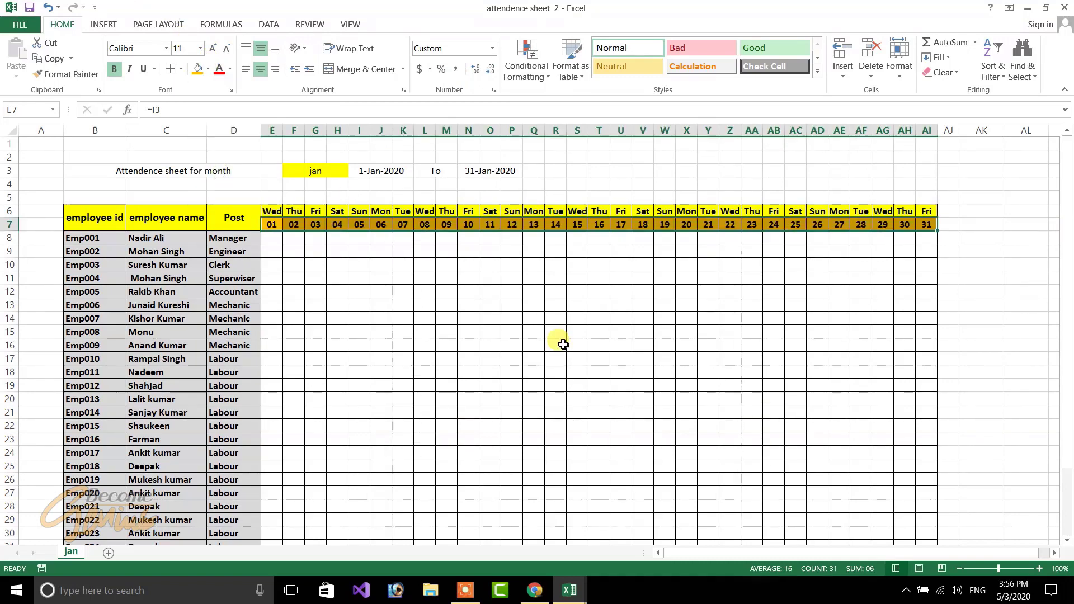
pyautogui.scroll(-1, 718, 227)
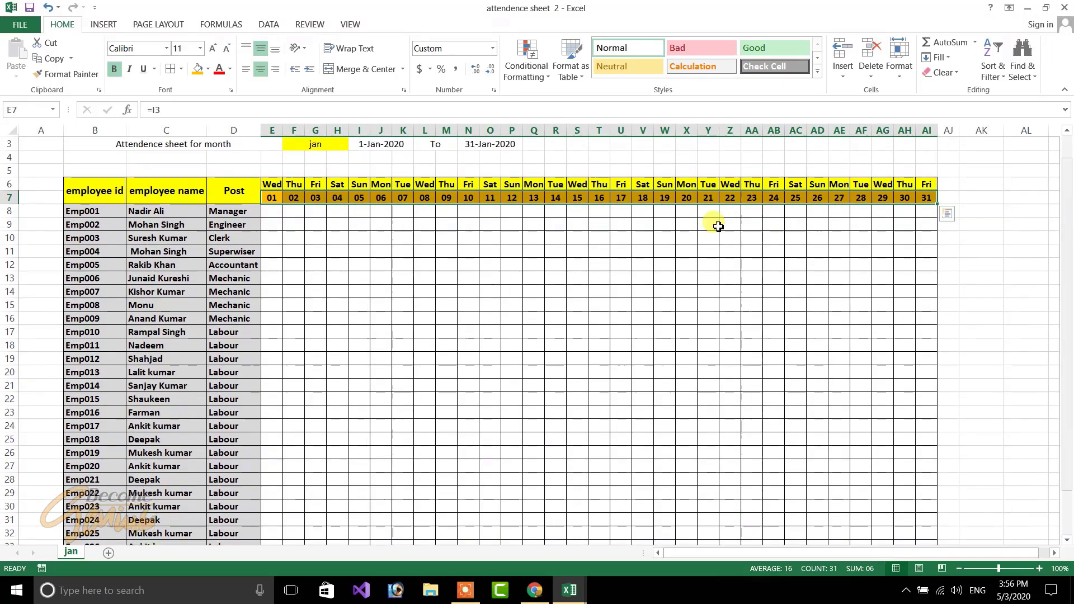
pyautogui.click(321, 249)
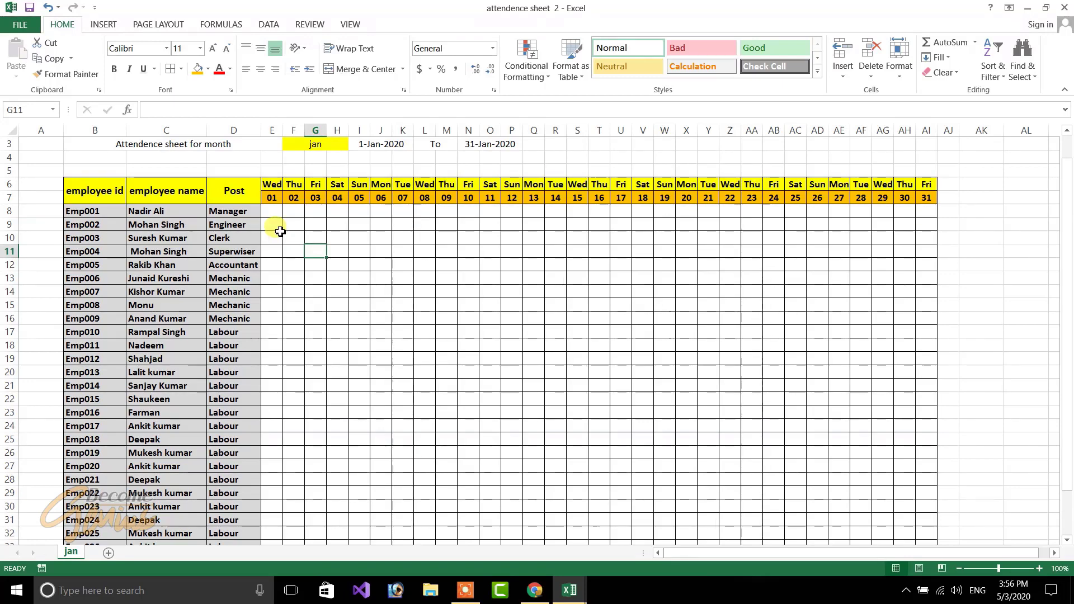
# Step: Start a Text That Contains conditional formatting rule on the weekday row E6:AI6 for the text ="sun"
pyautogui.click(276, 213)
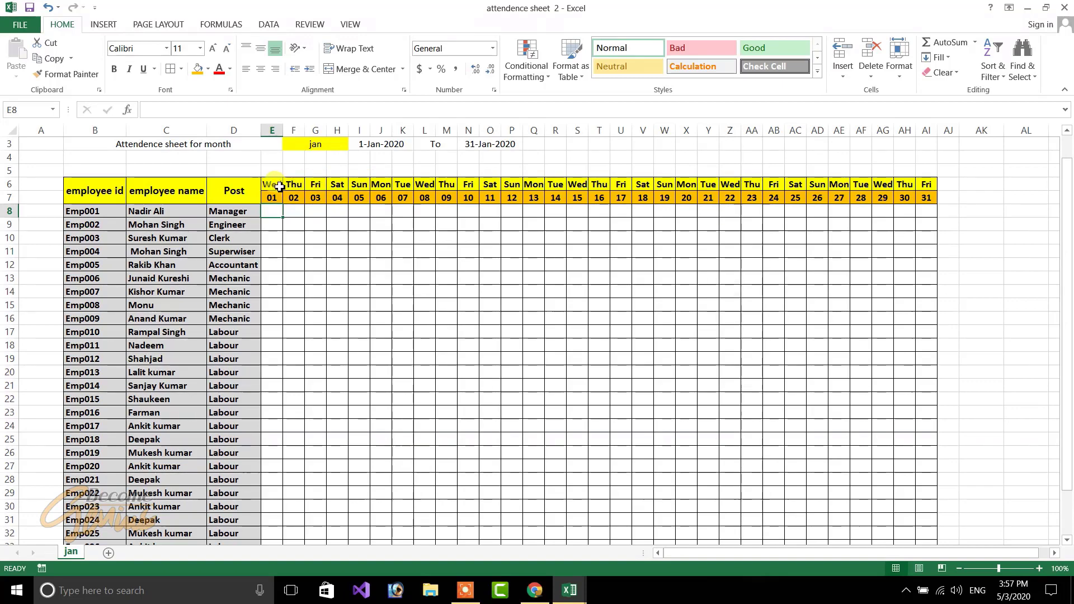
pyautogui.moveTo(279, 187); pyautogui.dragTo(927, 185)
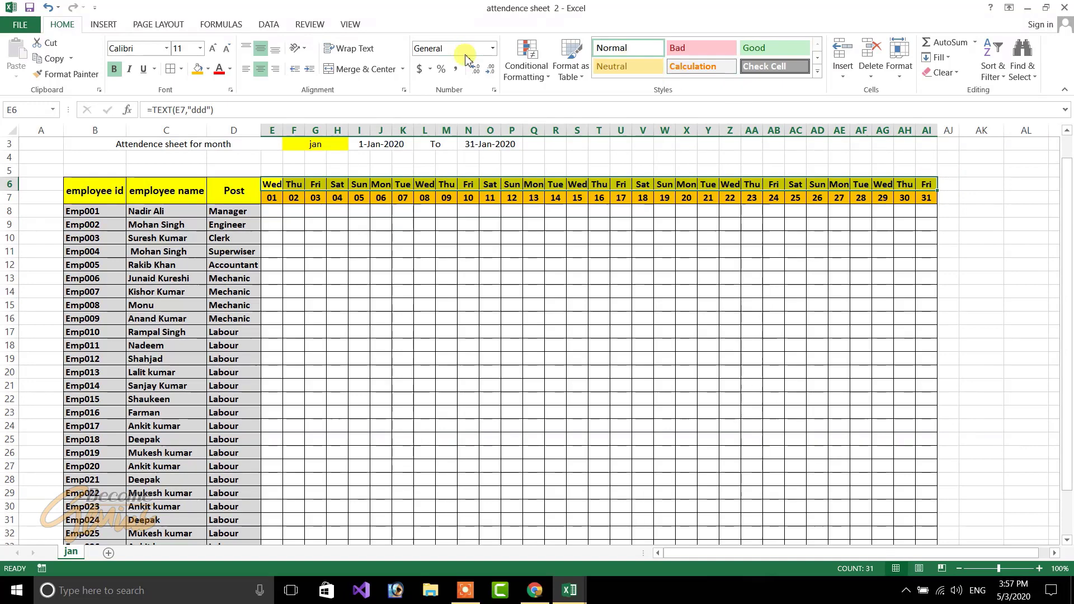
pyautogui.click(542, 78)
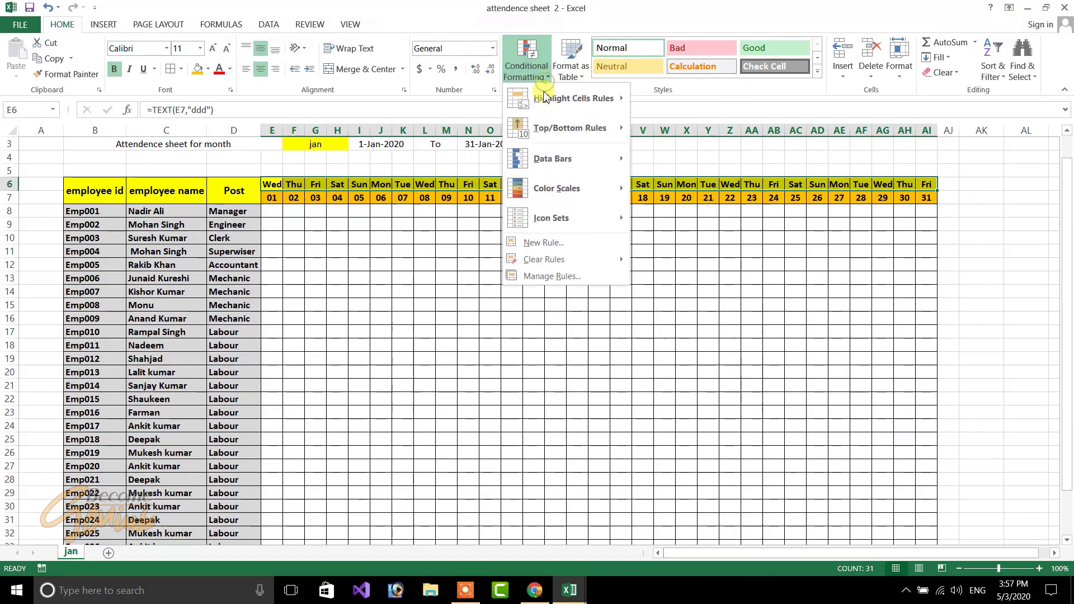
pyautogui.moveTo(554, 99)
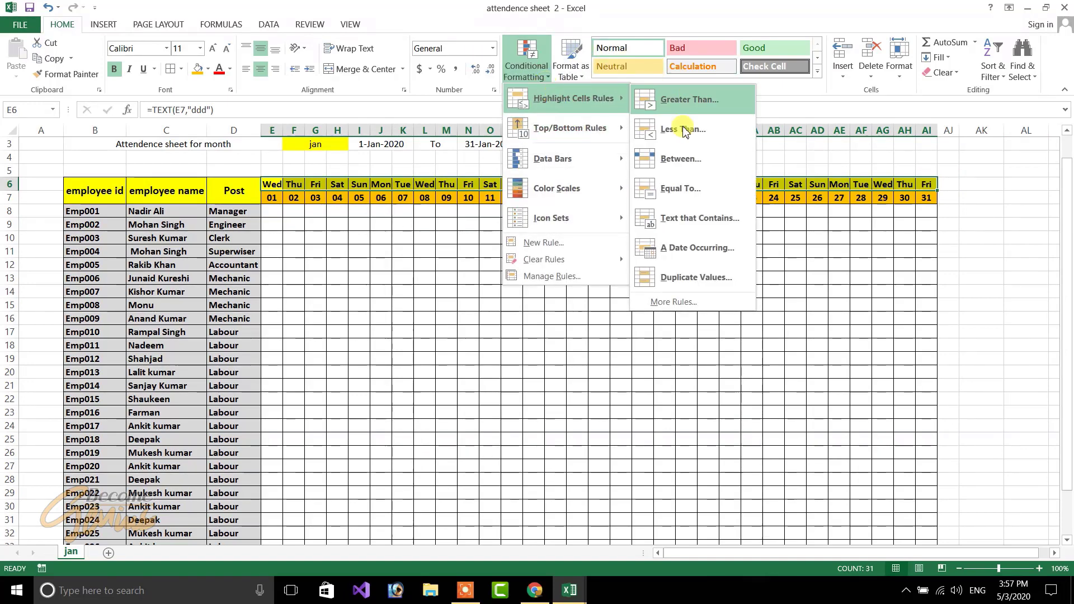
pyautogui.click(691, 223)
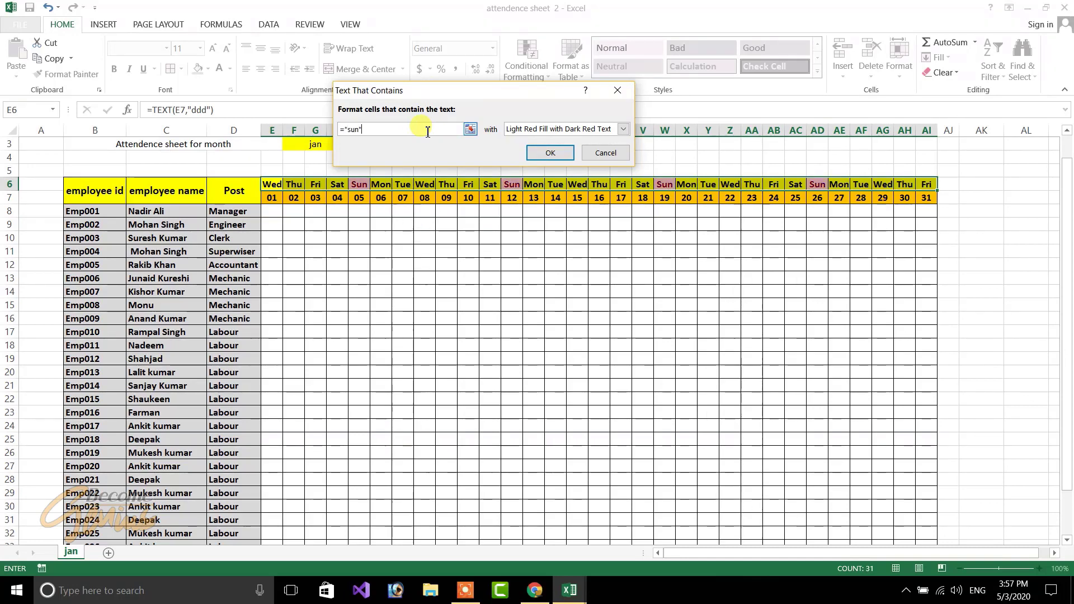
# Step: Give the ="sun" rule a custom format with a red fill, apply it and check the first Sunday cell
pyautogui.click(622, 129)
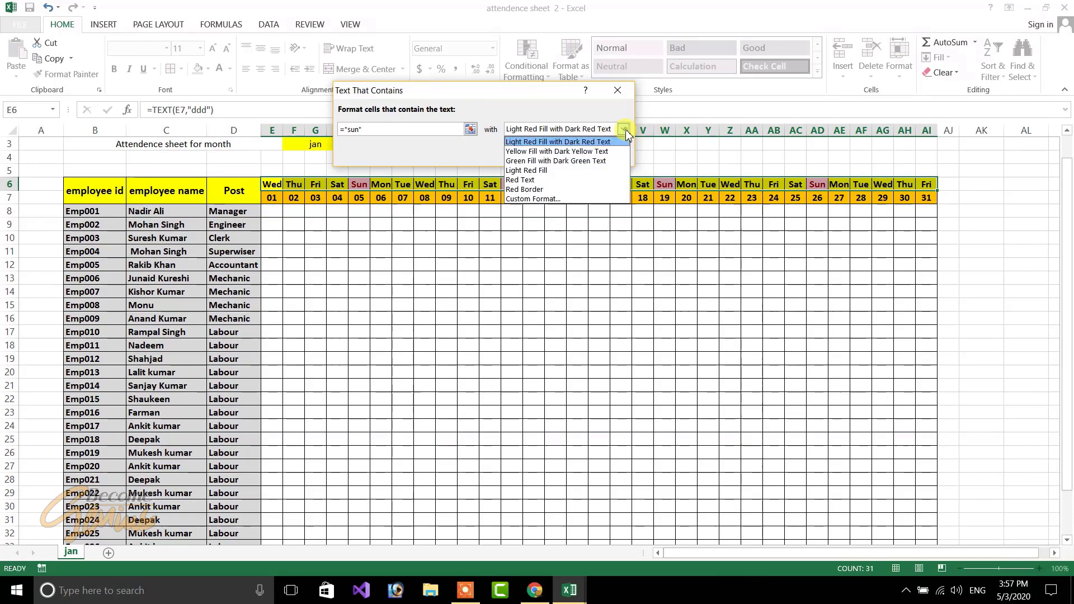
pyautogui.click(536, 200)
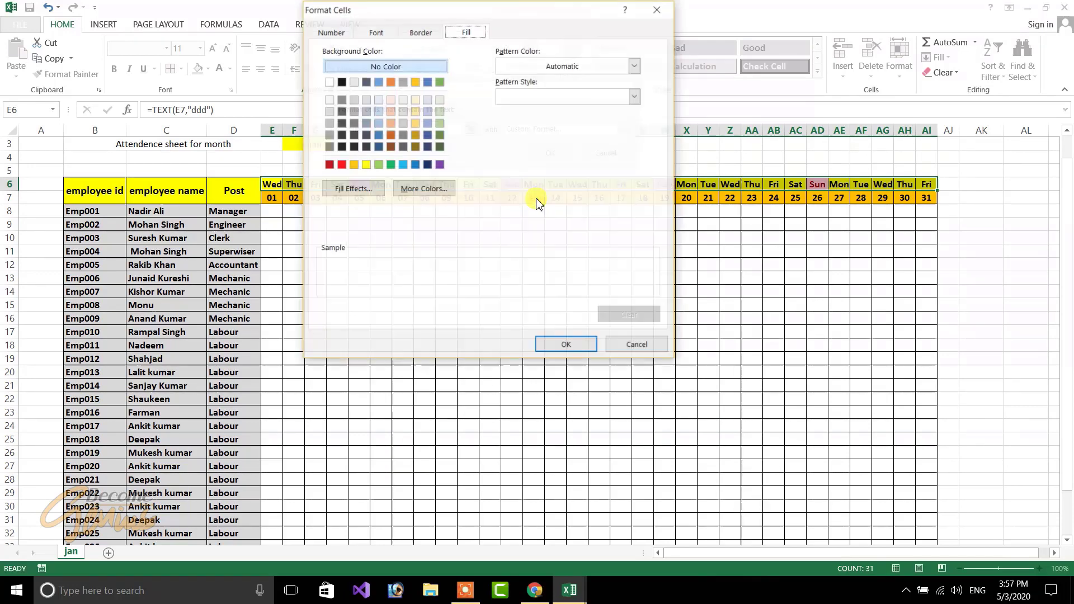
pyautogui.click(419, 33)
pyautogui.click(376, 32)
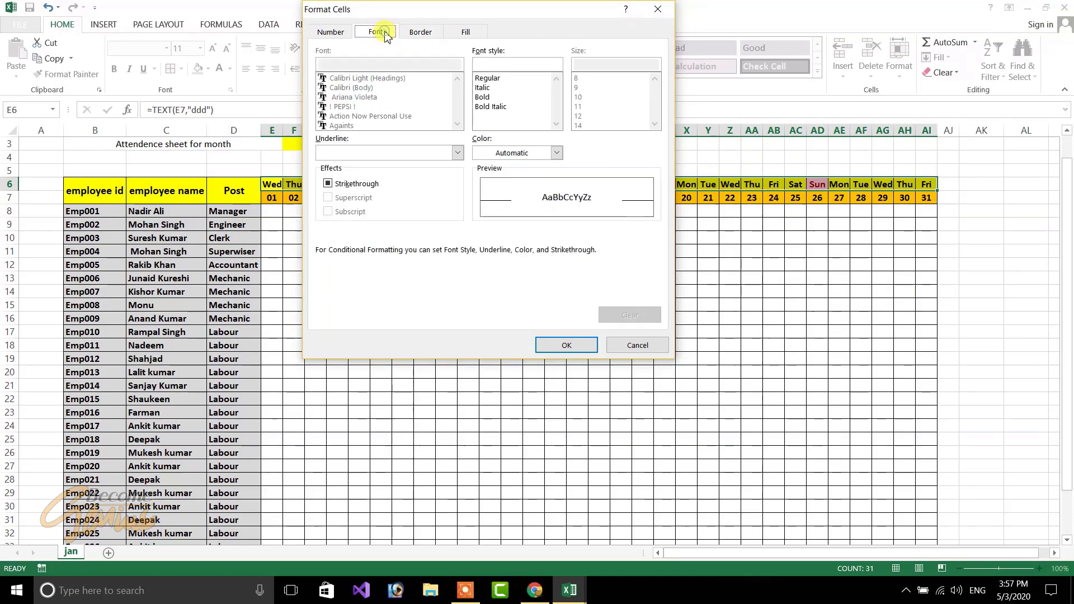
pyautogui.click(463, 34)
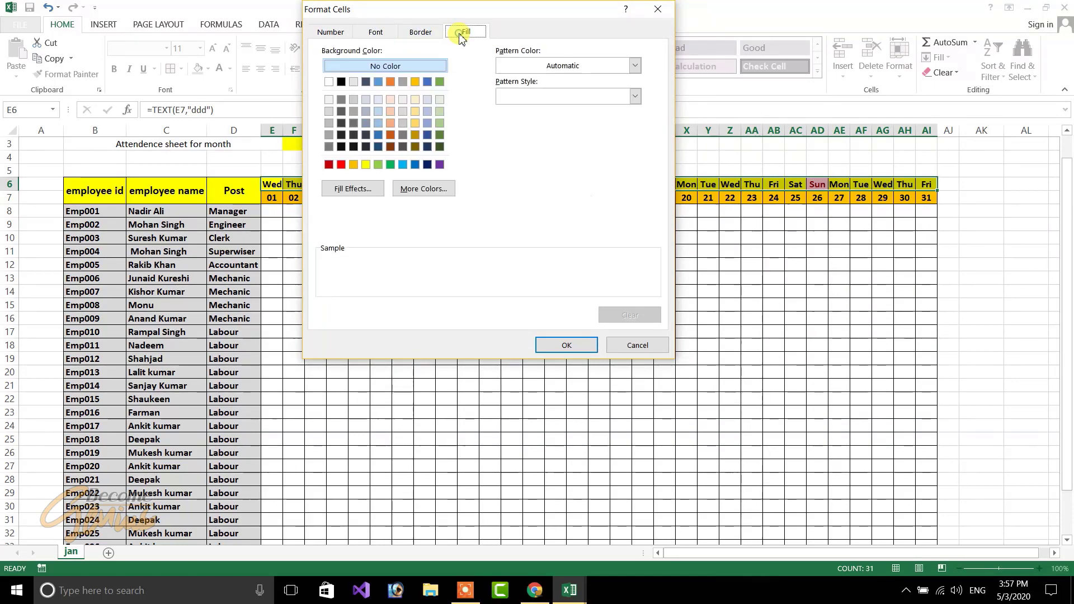
pyautogui.click(342, 164)
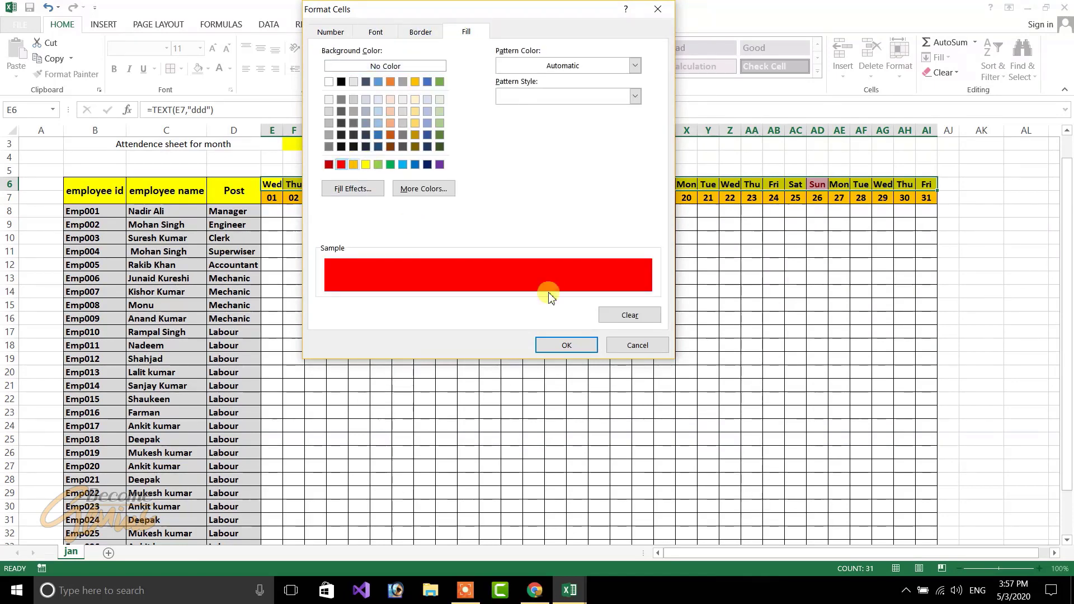
pyautogui.click(564, 346)
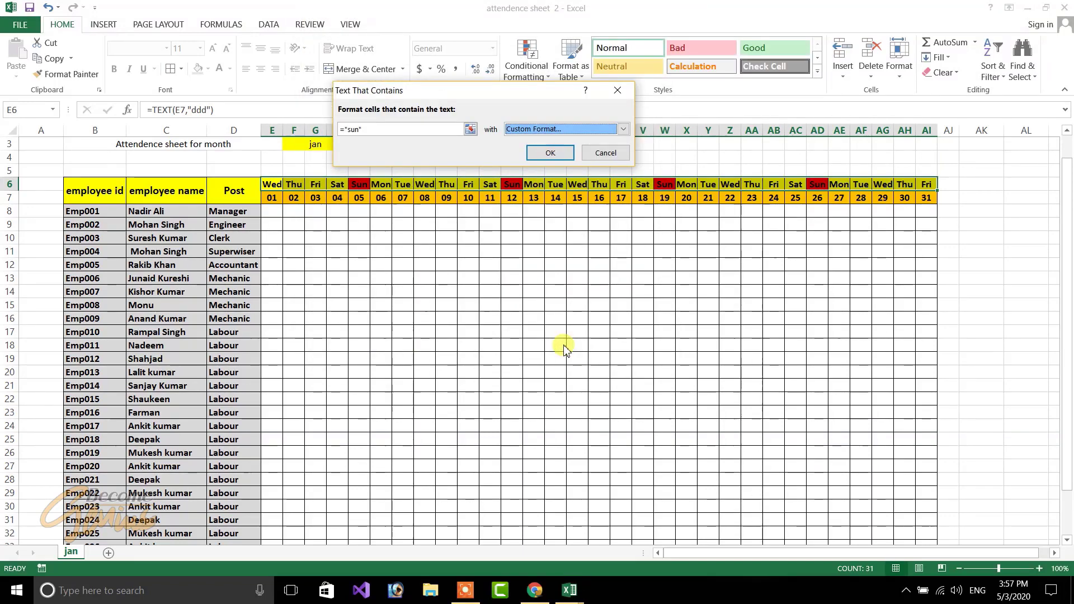
pyautogui.click(548, 152)
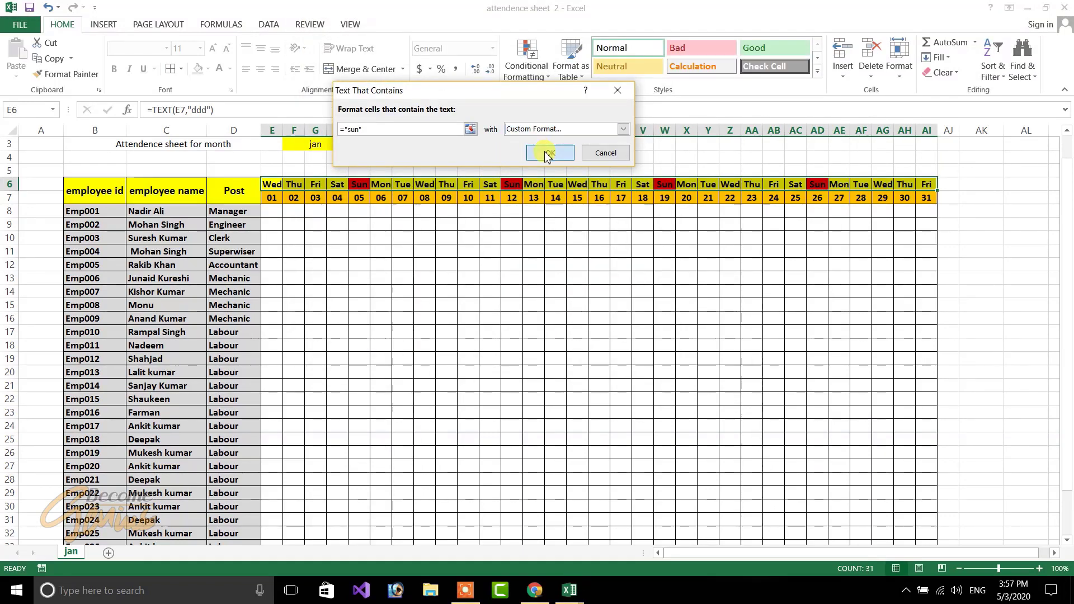
pyautogui.click(503, 297)
pyautogui.click(365, 187)
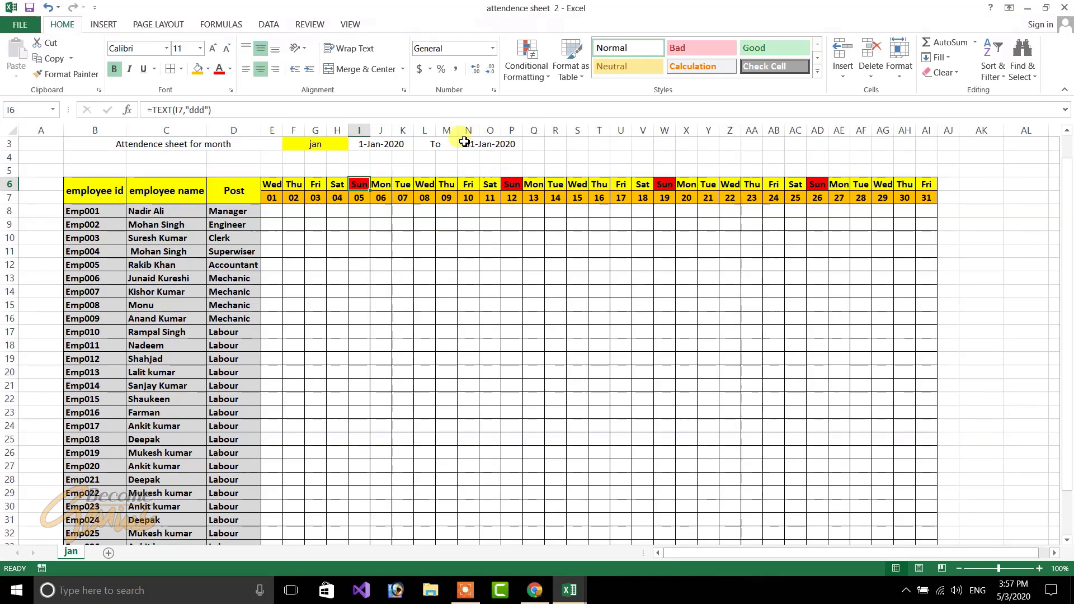
# Step: Start another Text That Contains rule on the weekday row E6:AI6, again matching ="sun"
pyautogui.moveTo(272, 185); pyautogui.dragTo(927, 185)
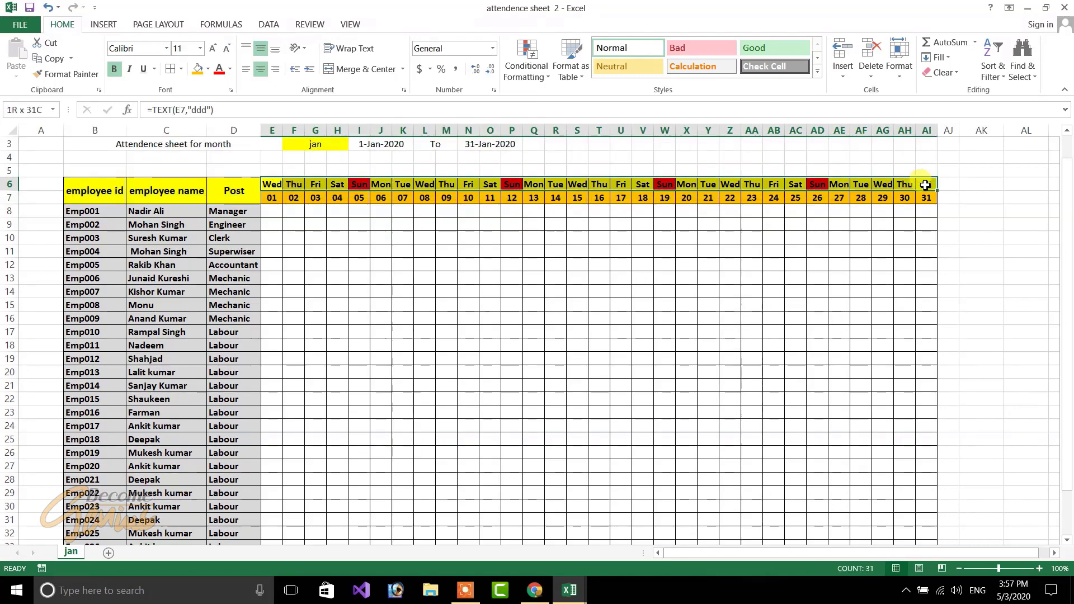
pyautogui.click(553, 87)
pyautogui.moveTo(544, 106)
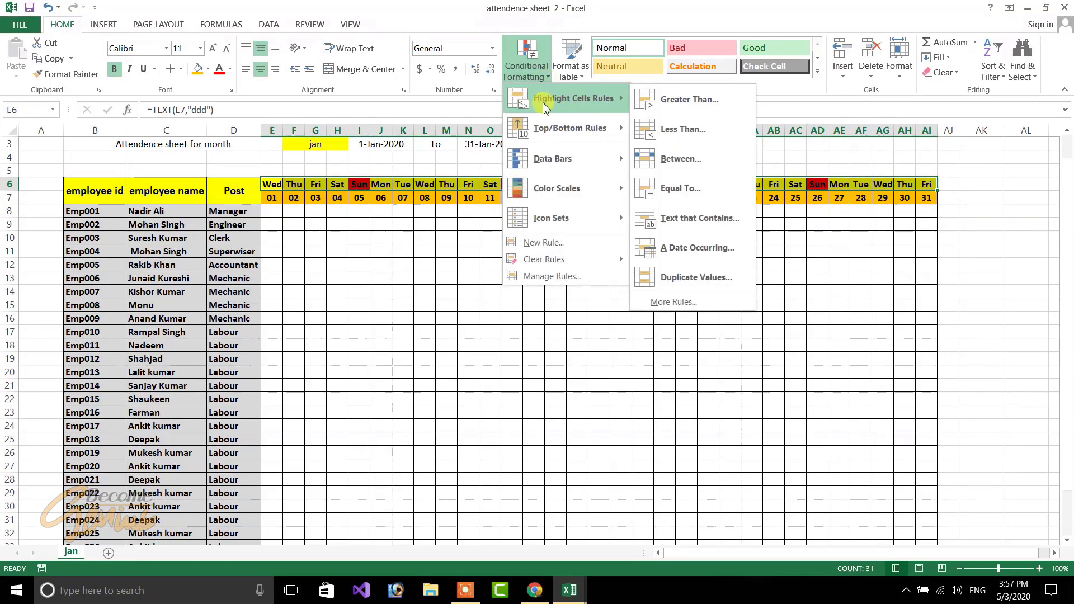
pyautogui.click(680, 219)
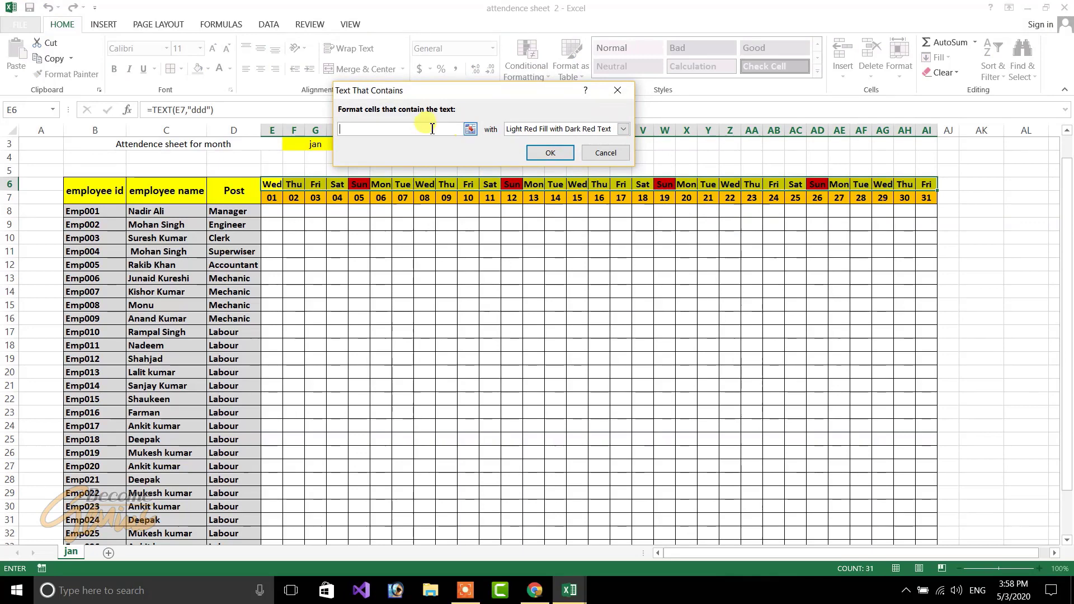
pyautogui.write('="sun"')
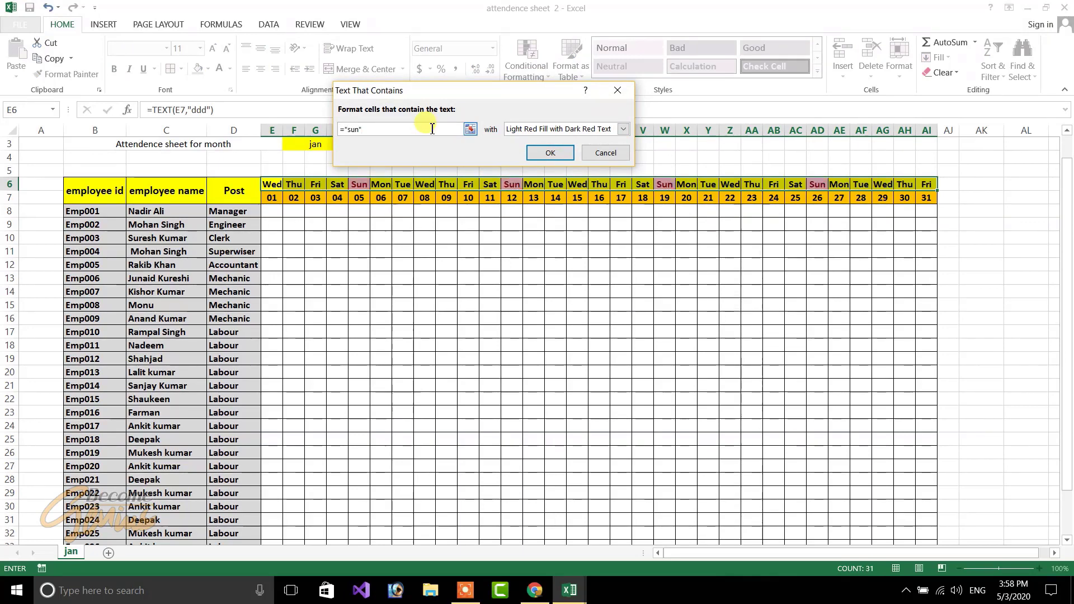
# Step: Give the second ="sun" rule on the weekday row a custom format with white font and red fill, and apply it
pyautogui.click(623, 129)
pyautogui.click(562, 199)
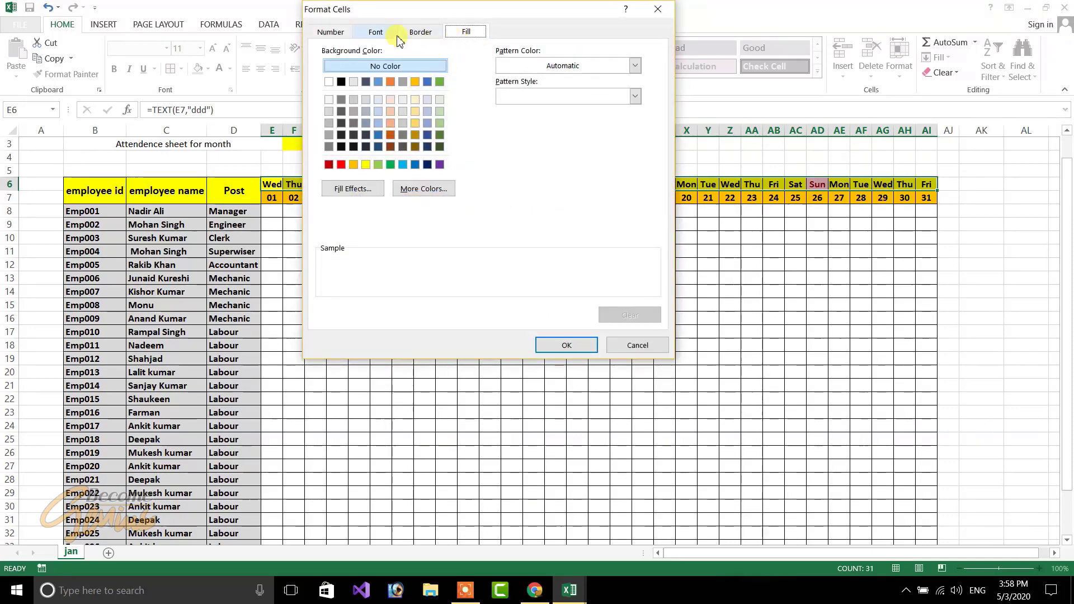
pyautogui.click(373, 32)
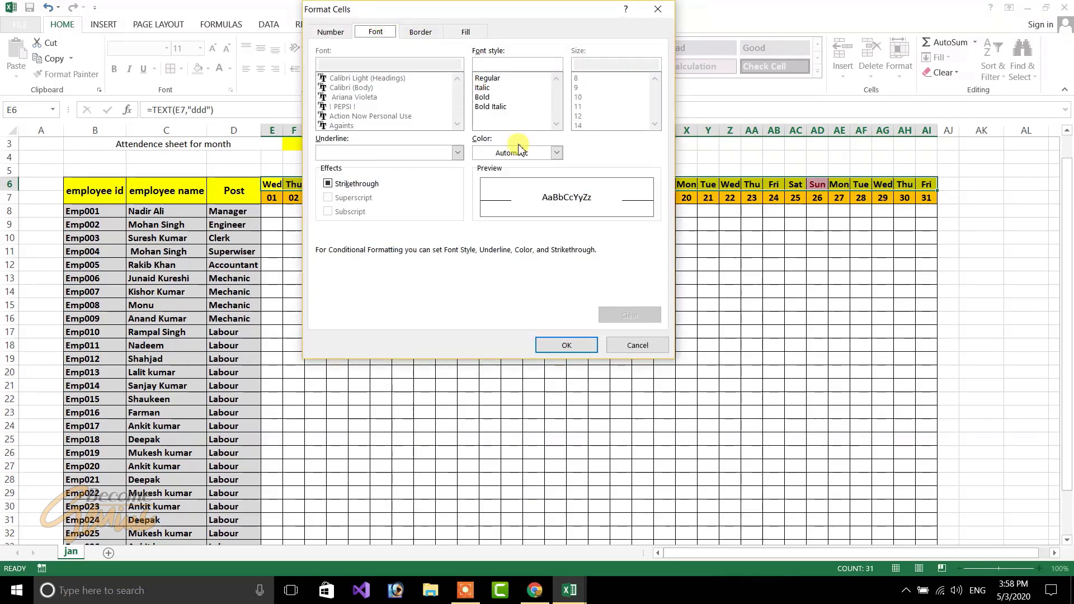
pyautogui.click(560, 154)
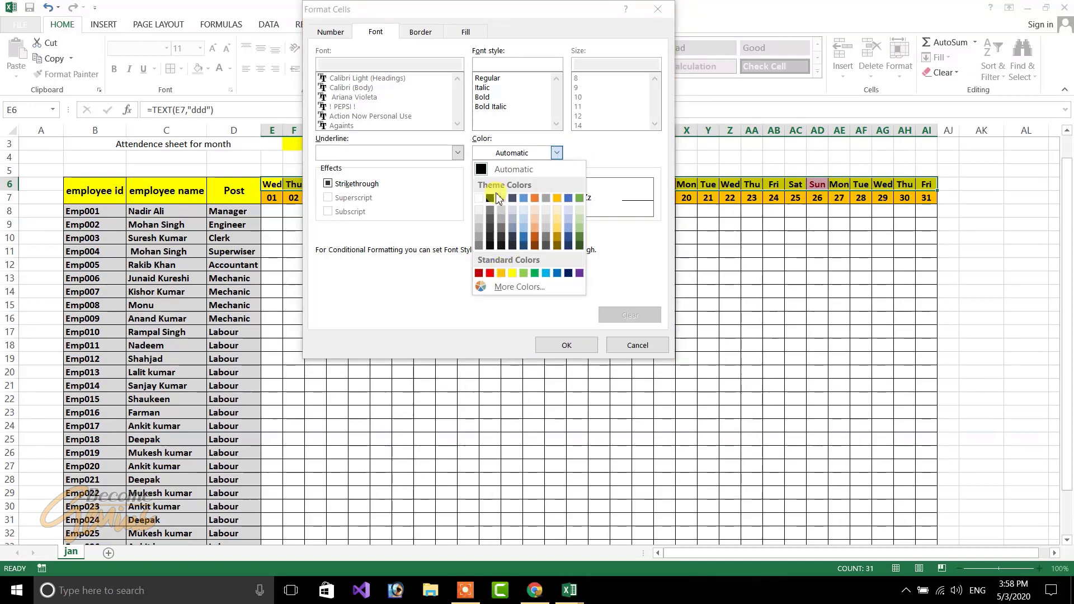
pyautogui.click(478, 198)
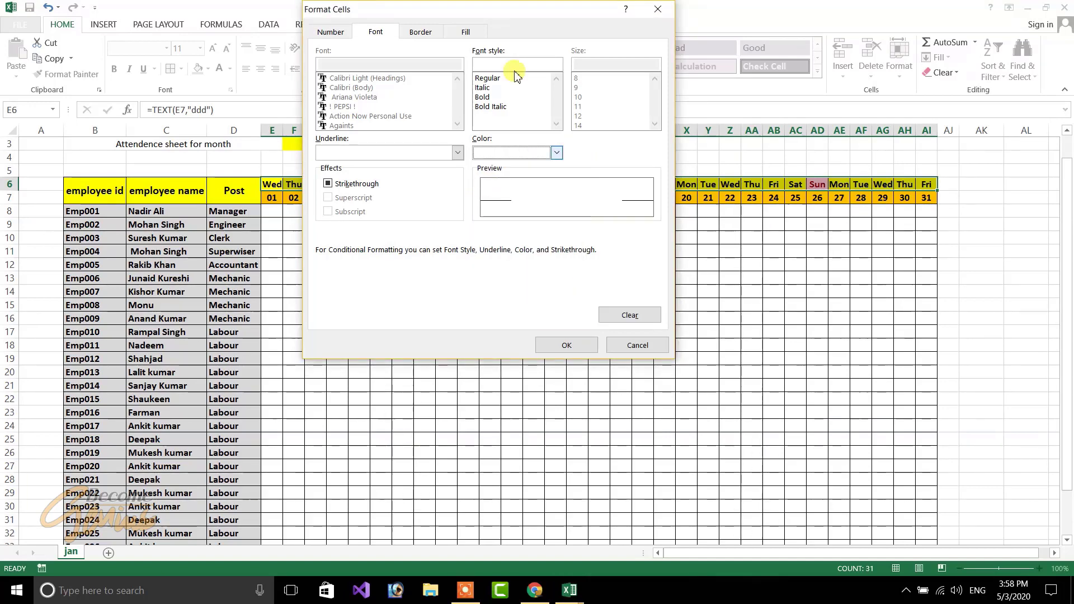
pyautogui.click(467, 36)
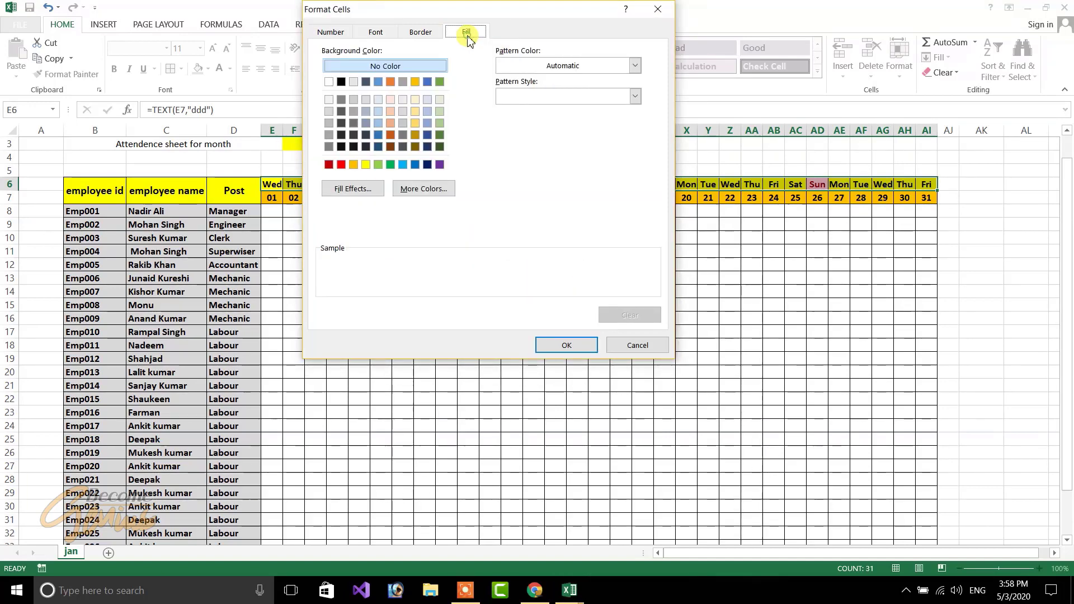
pyautogui.click(341, 164)
pyautogui.click(561, 345)
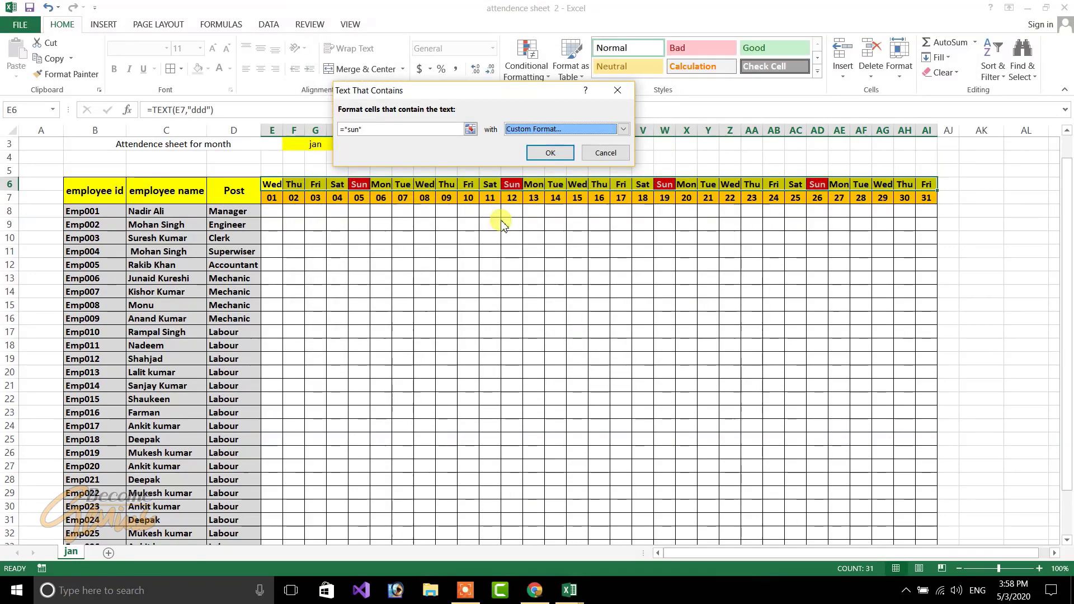
pyautogui.click(551, 152)
pyautogui.click(506, 211)
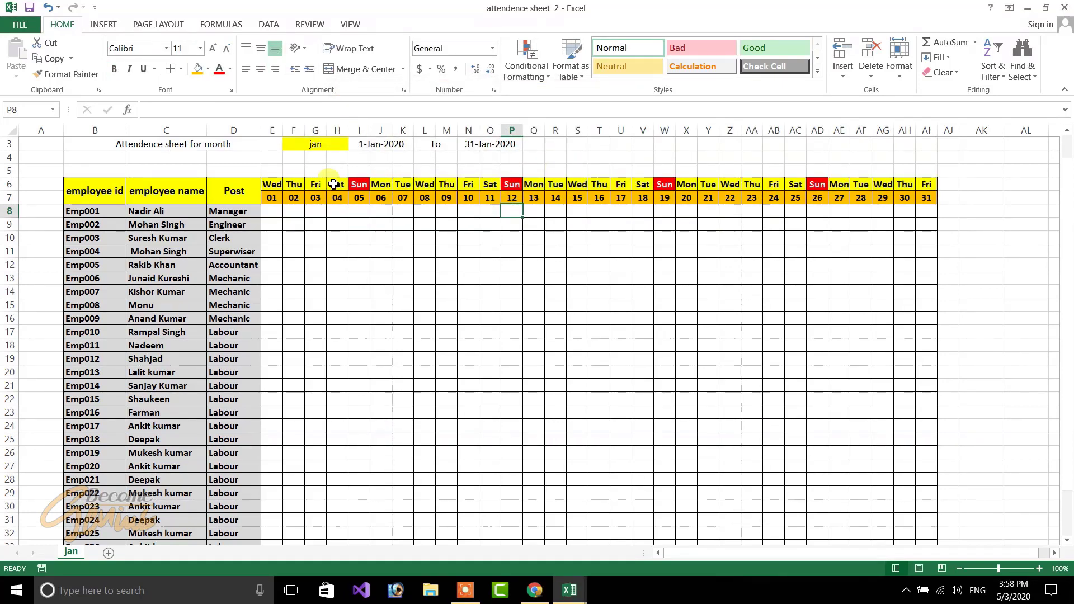
pyautogui.click(279, 216)
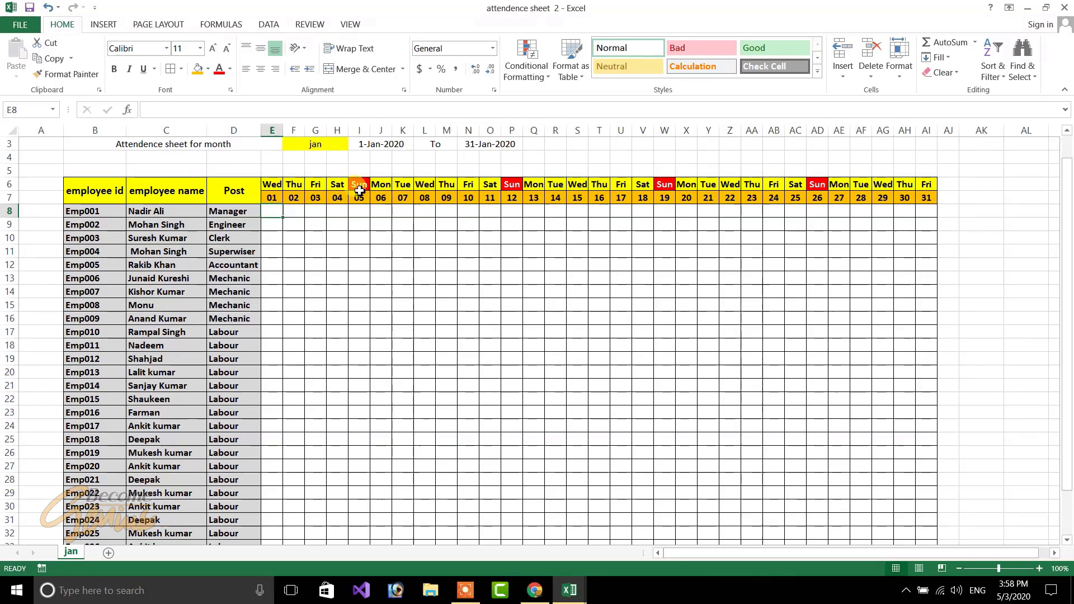
pyautogui.moveTo(360, 191); pyautogui.dragTo(367, 553)
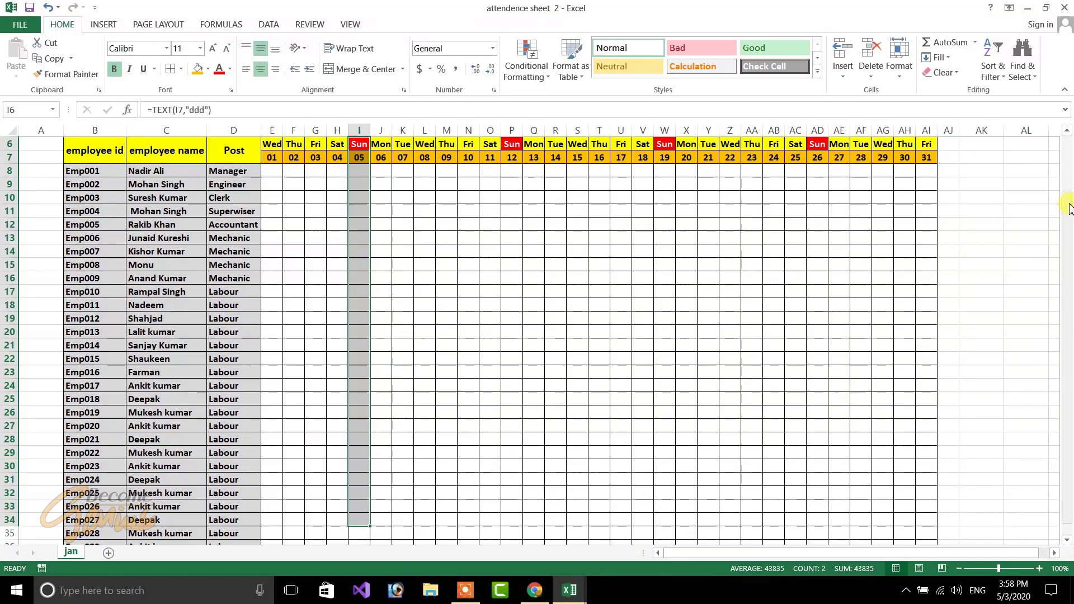
pyautogui.moveTo(1068, 207); pyautogui.dragTo(1066, 185)
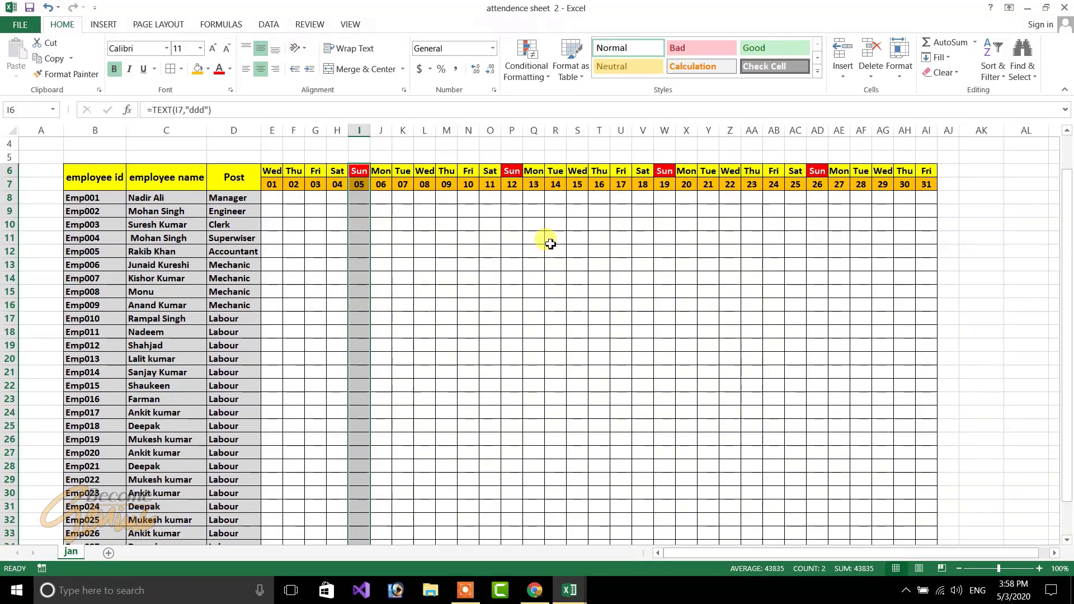
pyautogui.click(275, 198)
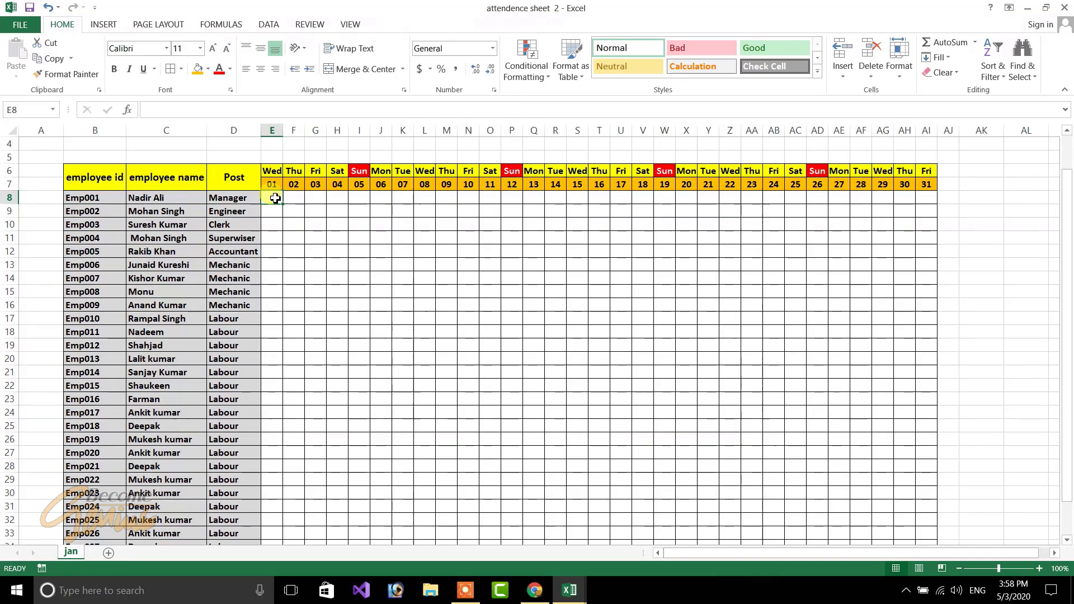
pyautogui.click(360, 196)
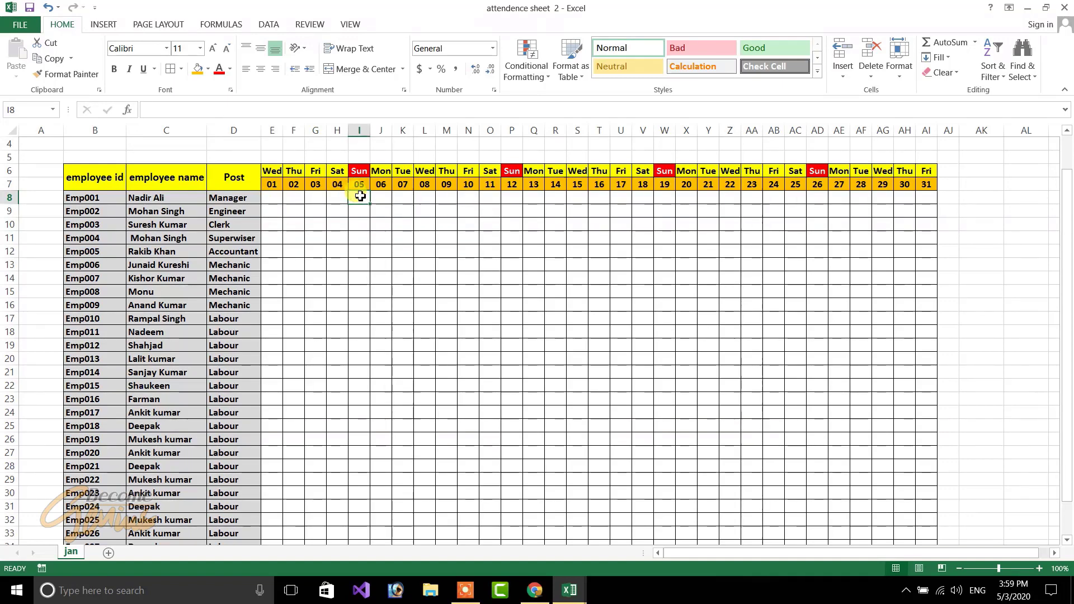
pyautogui.moveTo(360, 196); pyautogui.dragTo(361, 427)
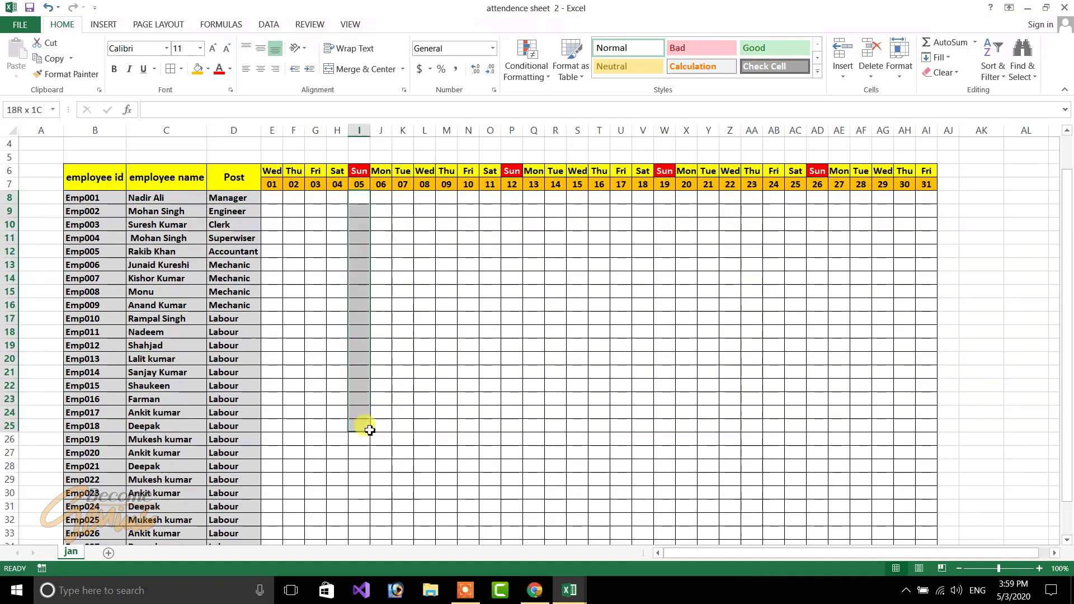
# Step: Start a formula-based conditional formatting rule on cell E8 with the formula =E$6
pyautogui.click(270, 197)
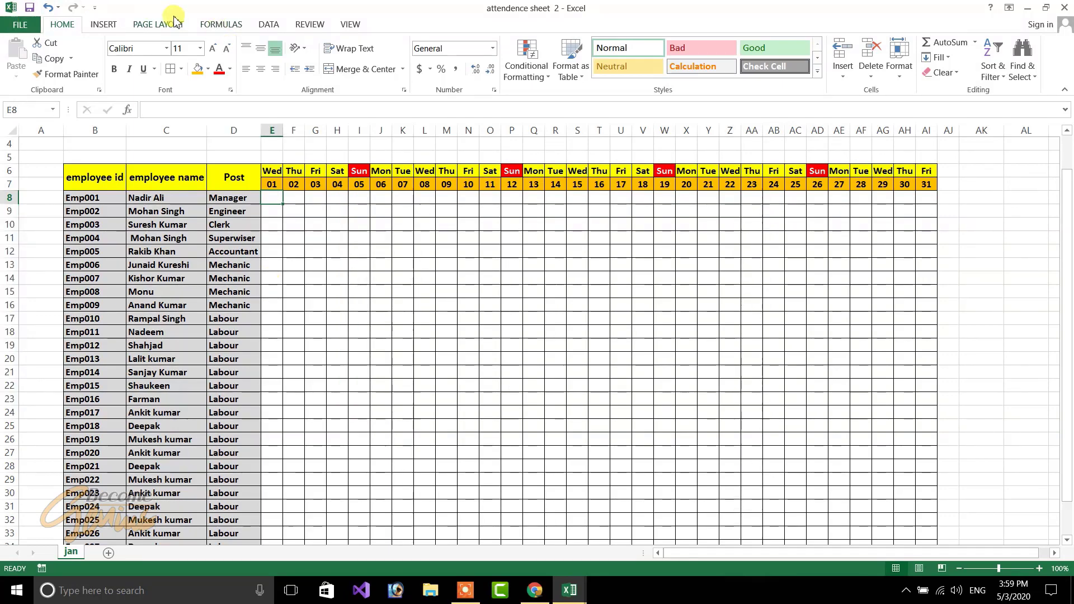
pyautogui.click(543, 82)
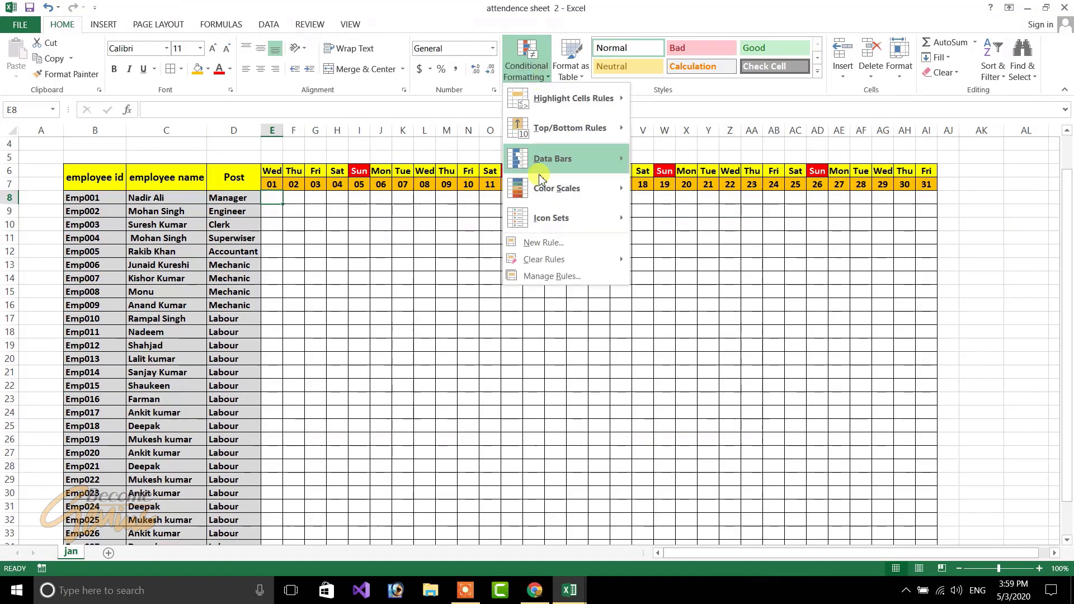
pyautogui.click(541, 243)
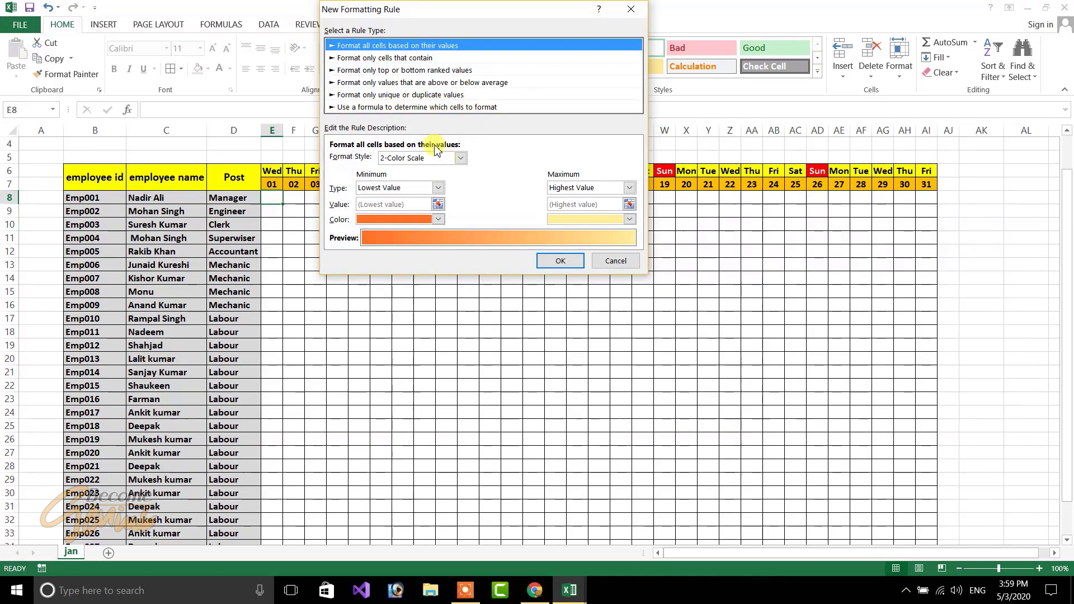
pyautogui.click(422, 109)
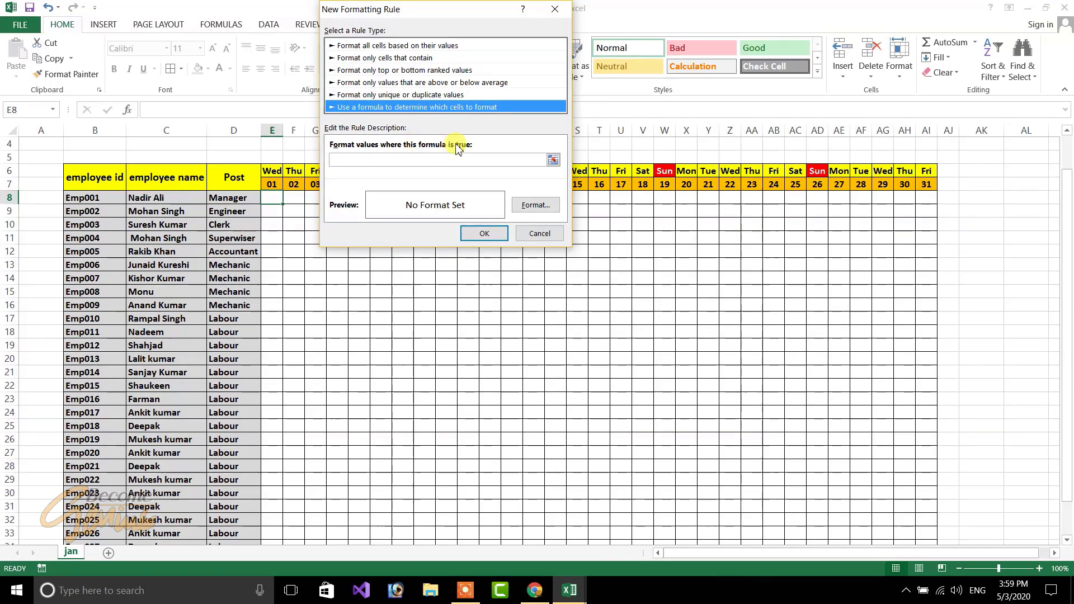
pyautogui.click(439, 159)
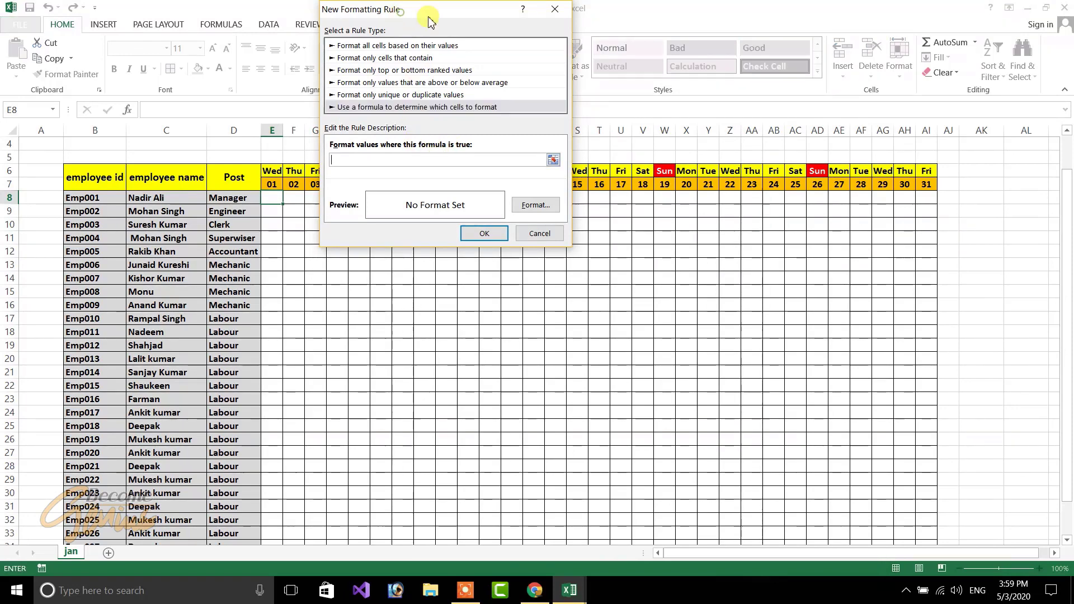
pyautogui.moveTo(404, 18); pyautogui.dragTo(500, 38)
pyautogui.write('=')
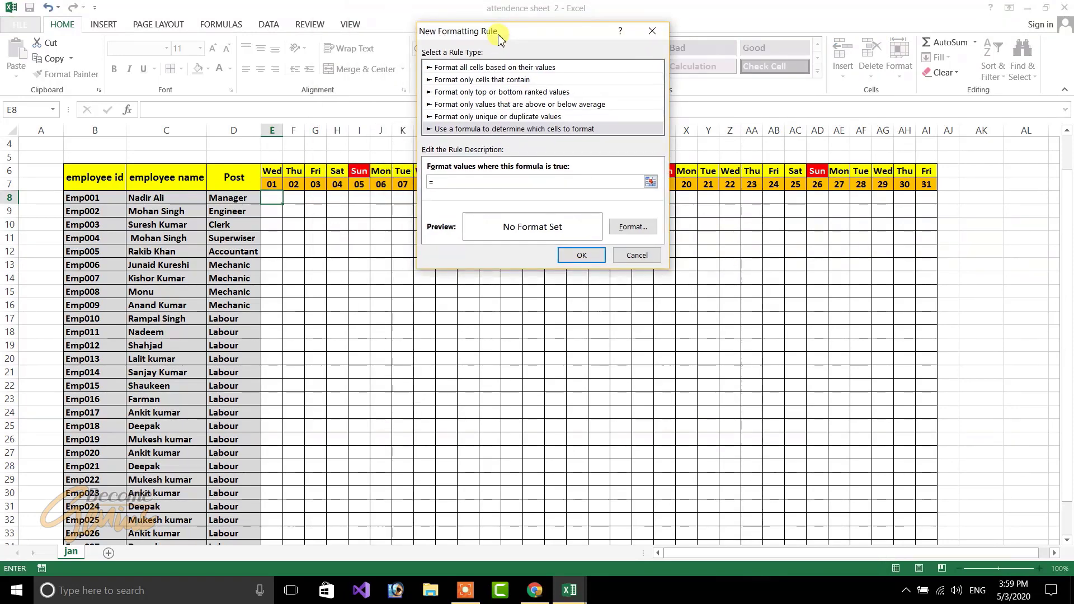
pyautogui.click(278, 171)
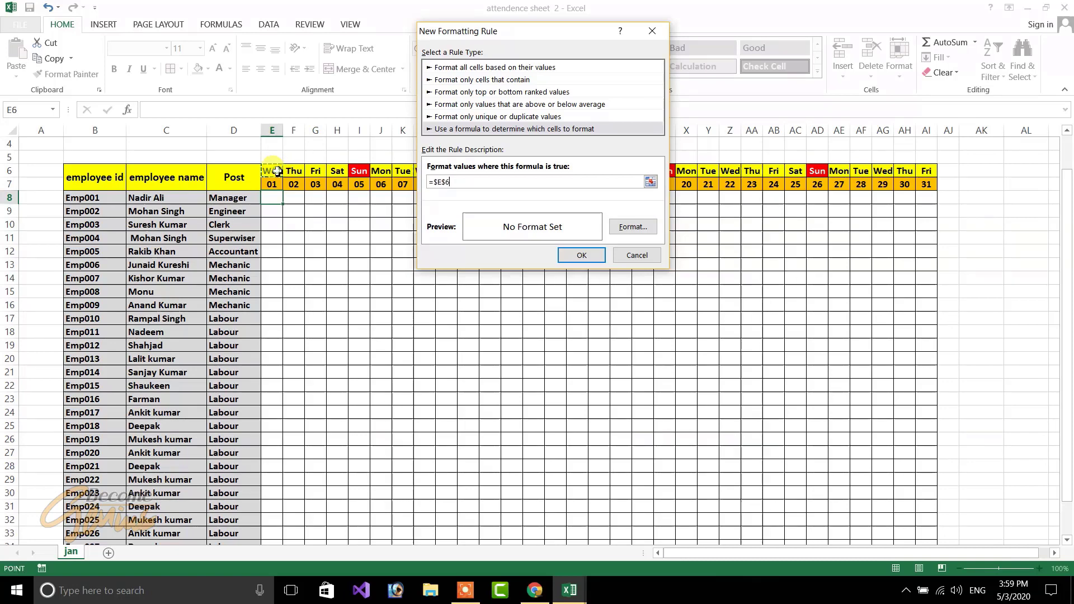
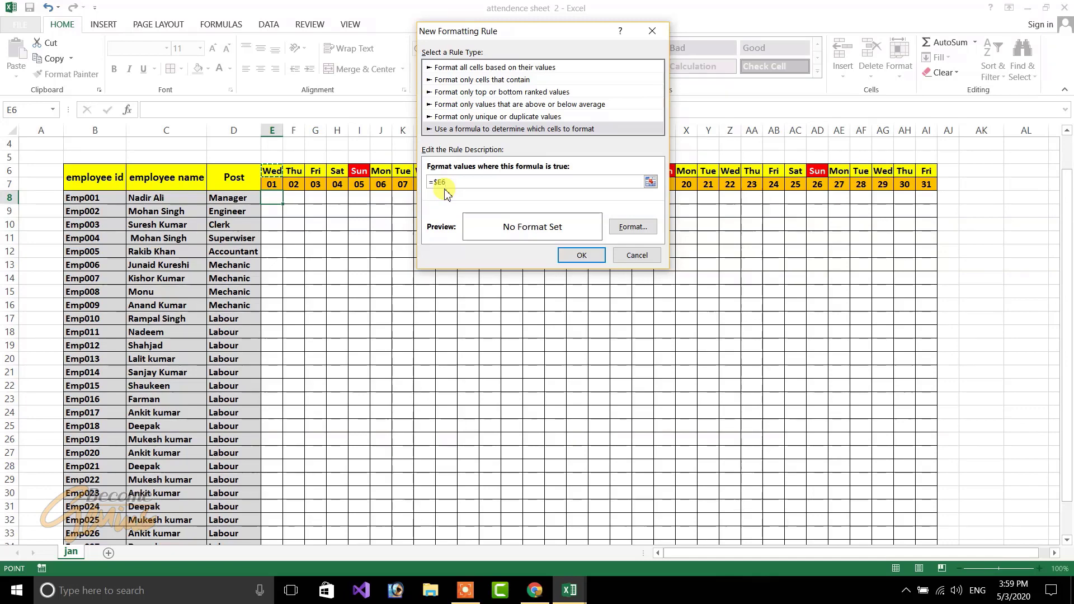
pyautogui.press('F4')
# Step: Try the =E$6 rule with a red fill, copying cell E8 across row 8 to AI8
pyautogui.click(630, 228)
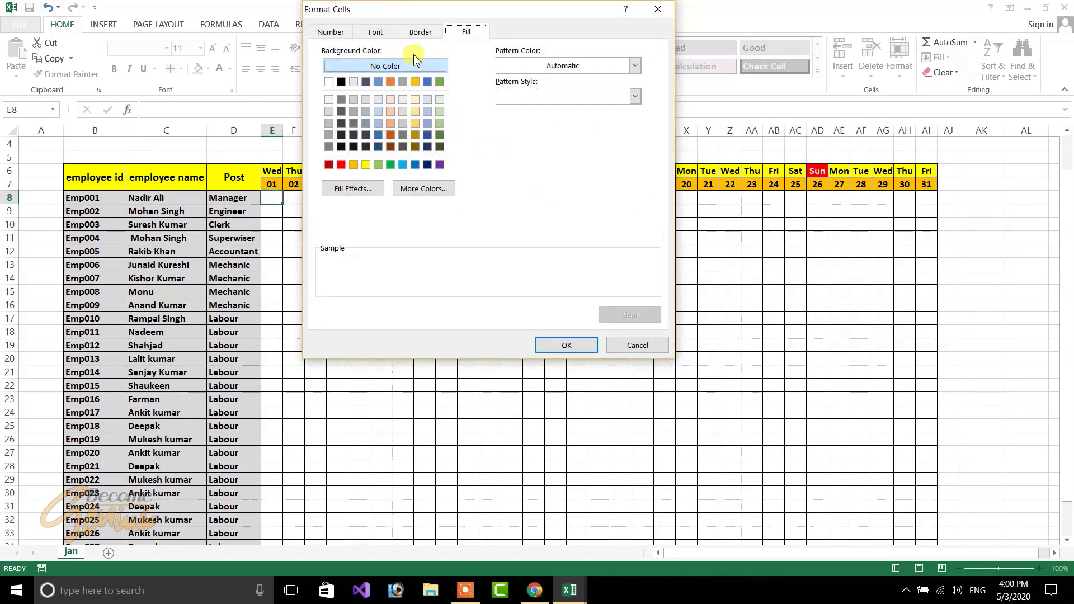
pyautogui.click(341, 165)
pyautogui.click(565, 346)
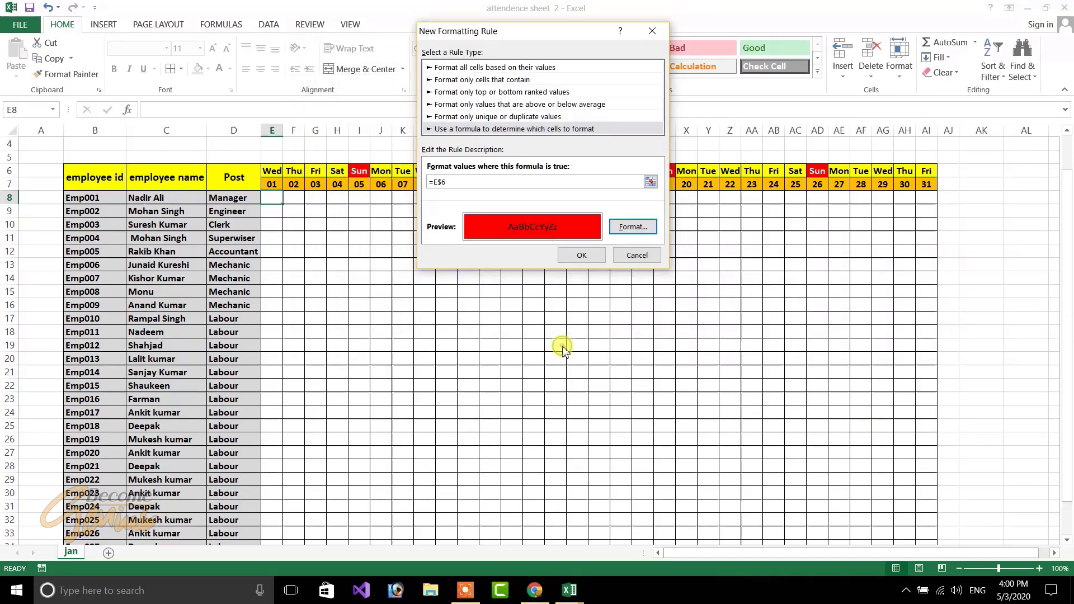
pyautogui.click(582, 255)
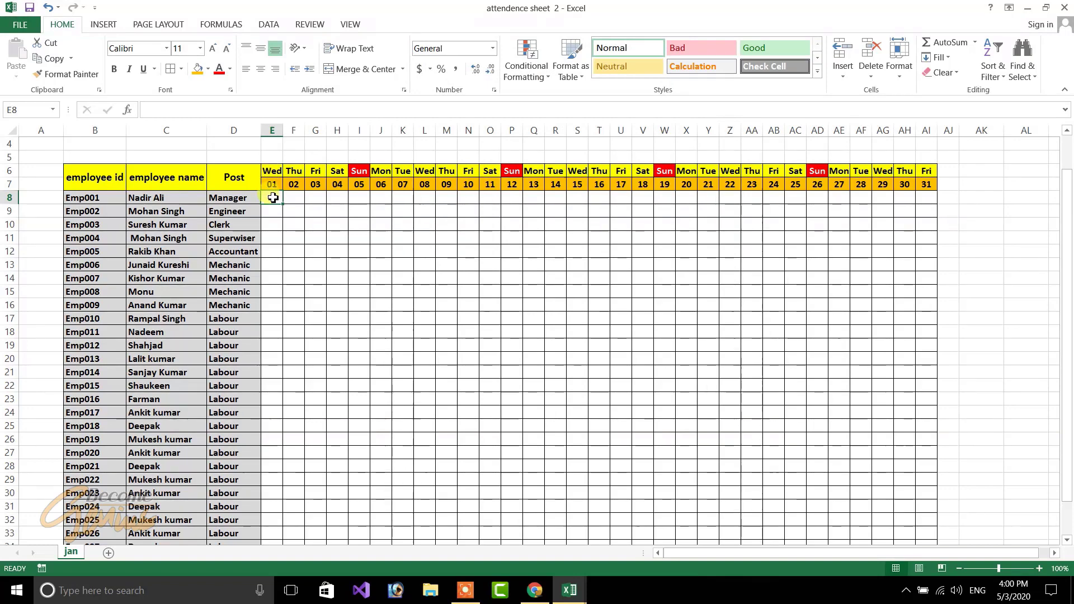
pyautogui.moveTo(283, 204); pyautogui.dragTo(930, 205)
pyautogui.click(385, 201)
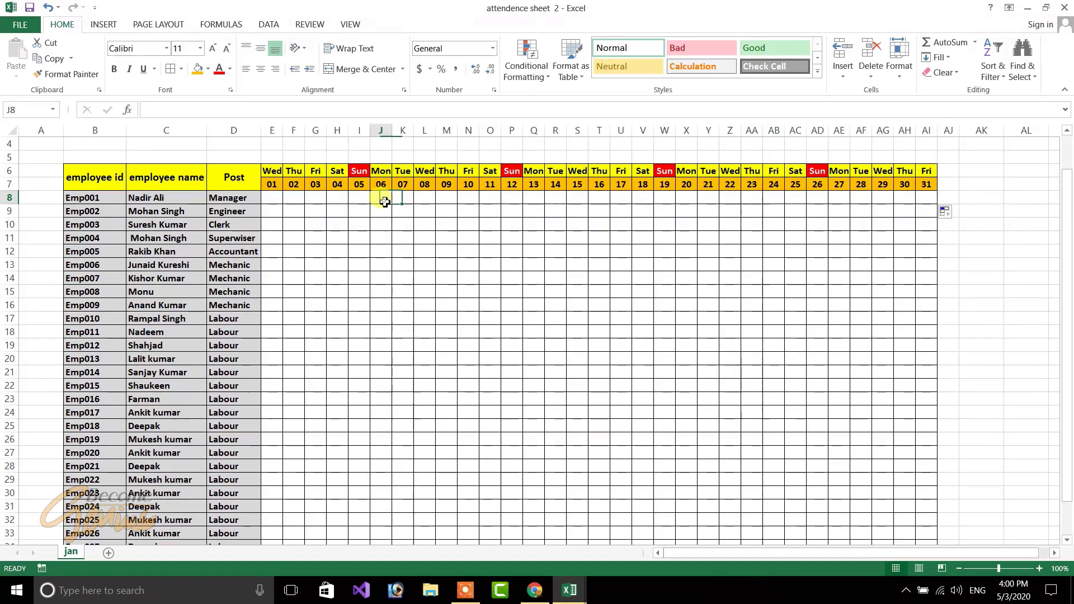
# Step: Create a new formula-based conditional formatting rule on cell E8 with the formula =E$6="sun"
pyautogui.click(274, 200)
pyautogui.click(544, 71)
pyautogui.click(552, 243)
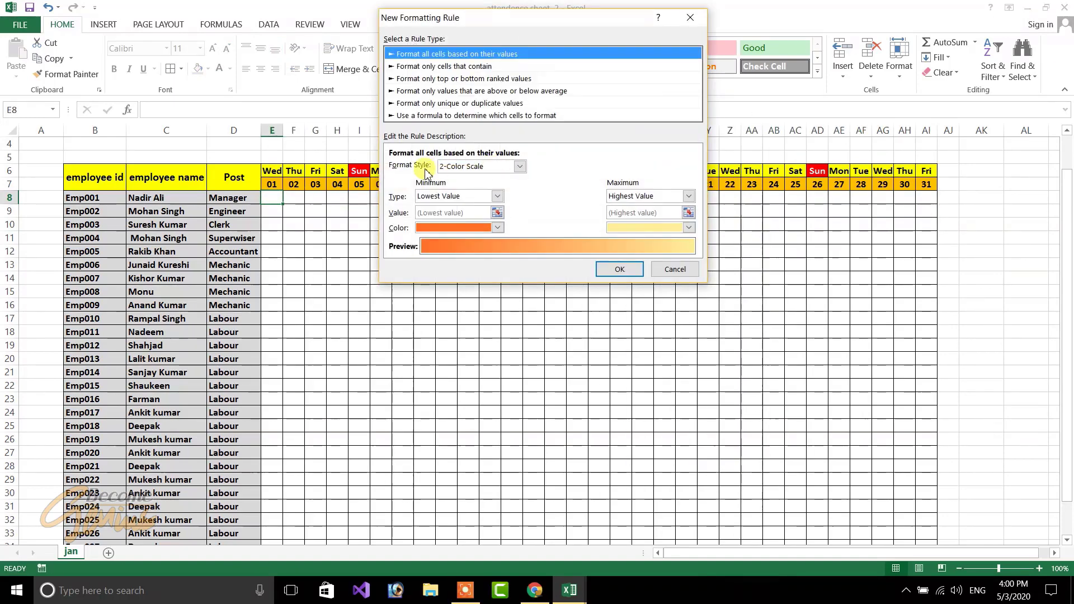
pyautogui.click(448, 115)
pyautogui.click(473, 169)
pyautogui.write('=')
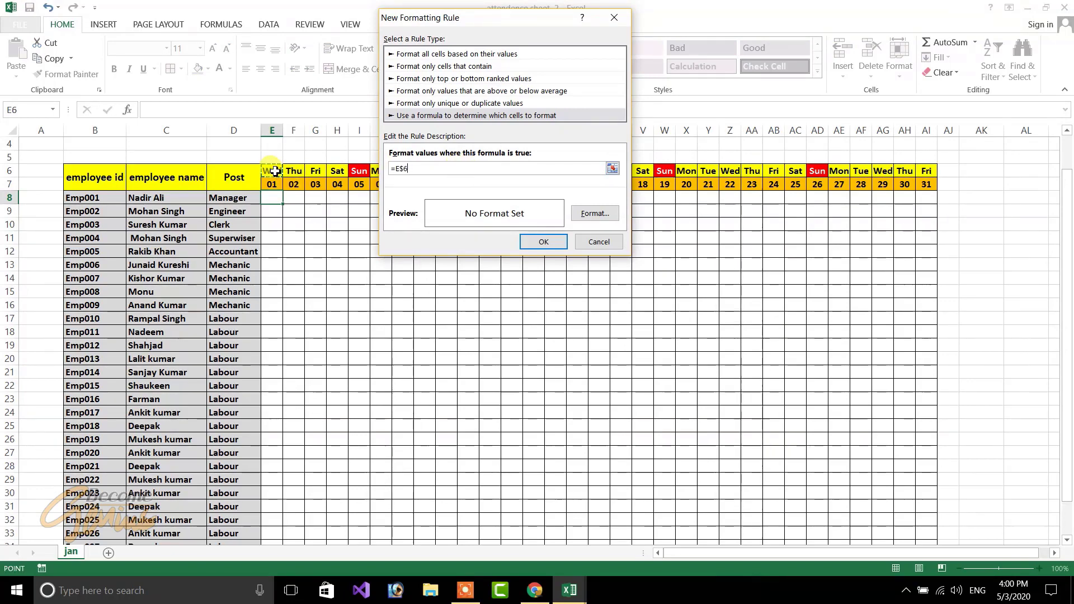
pyautogui.press('F4')
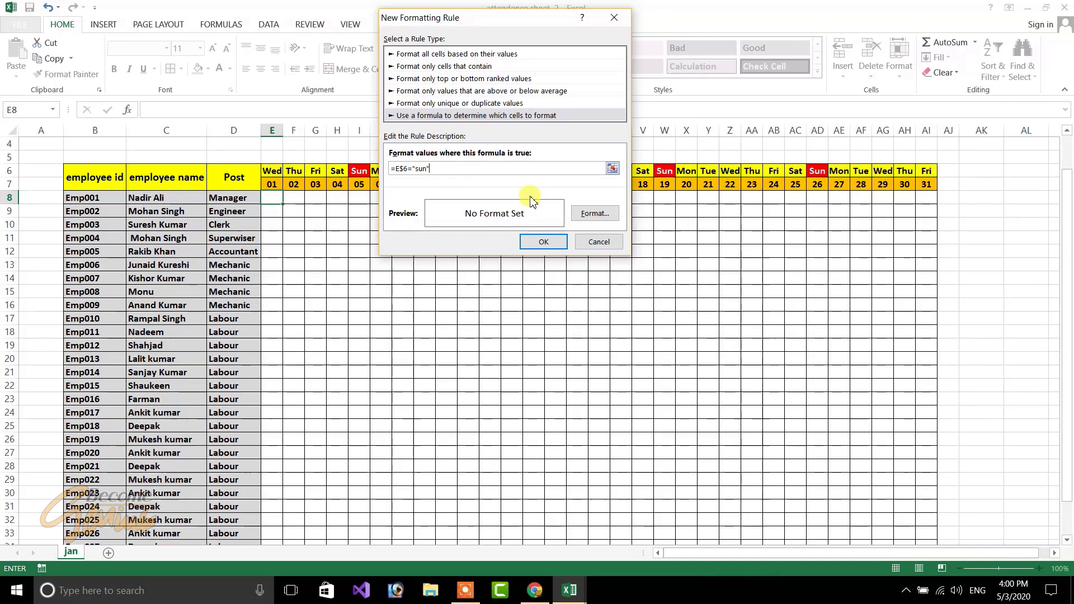
# Step: Set a red fill as the format of the =E$6="sun" rule and apply the rule to E8
pyautogui.click(593, 214)
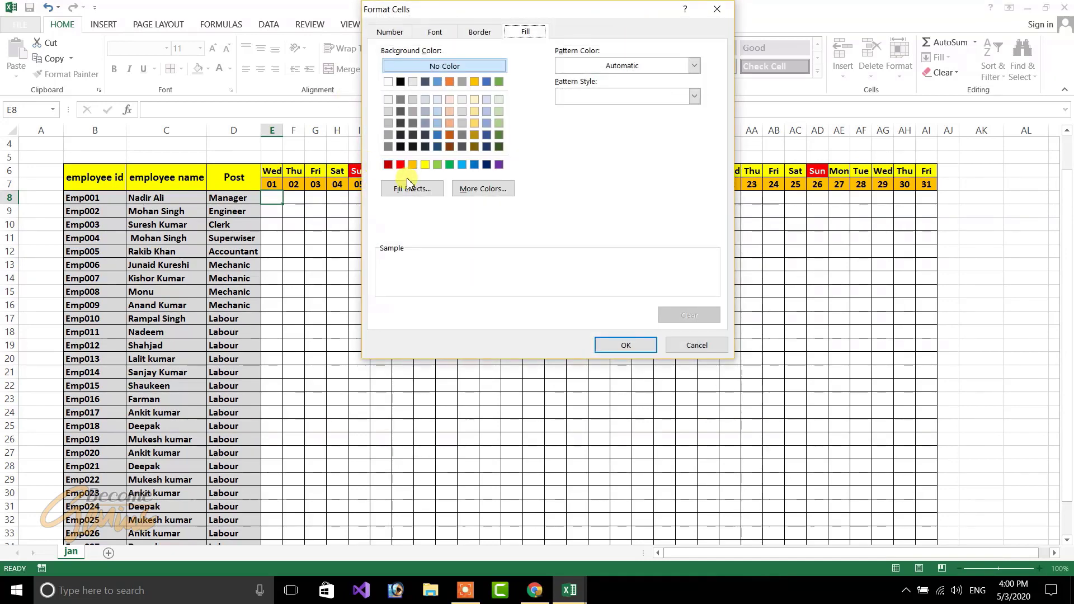
pyautogui.click(400, 165)
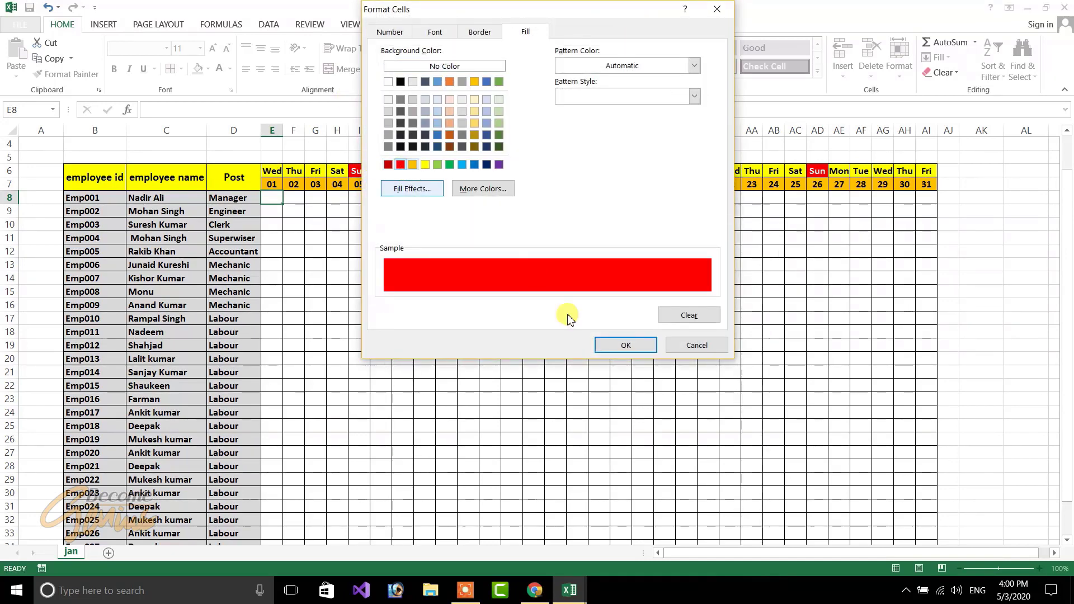
pyautogui.click(641, 347)
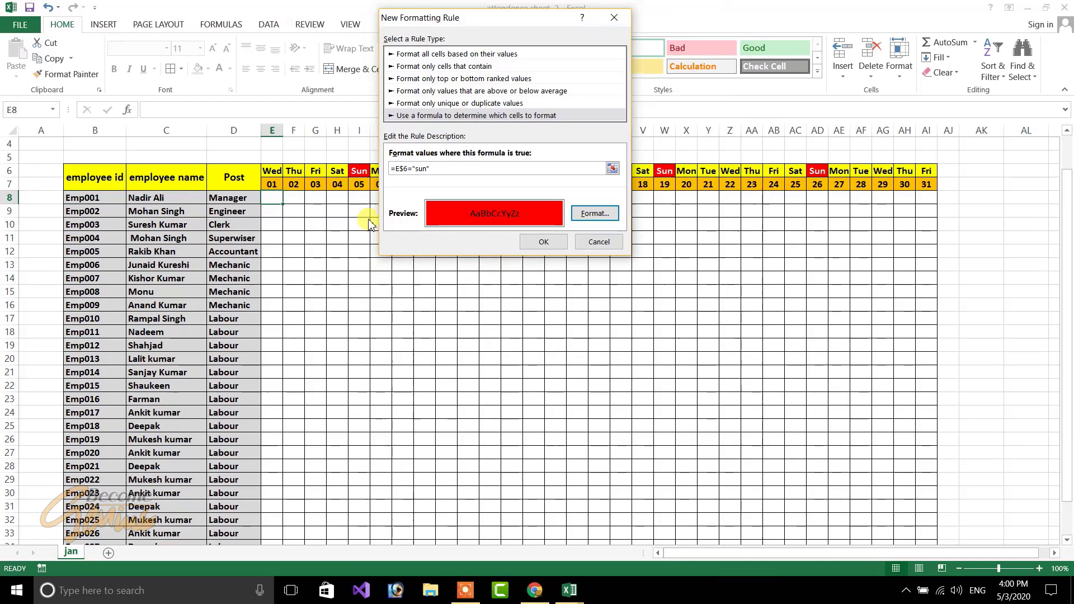
pyautogui.click(537, 241)
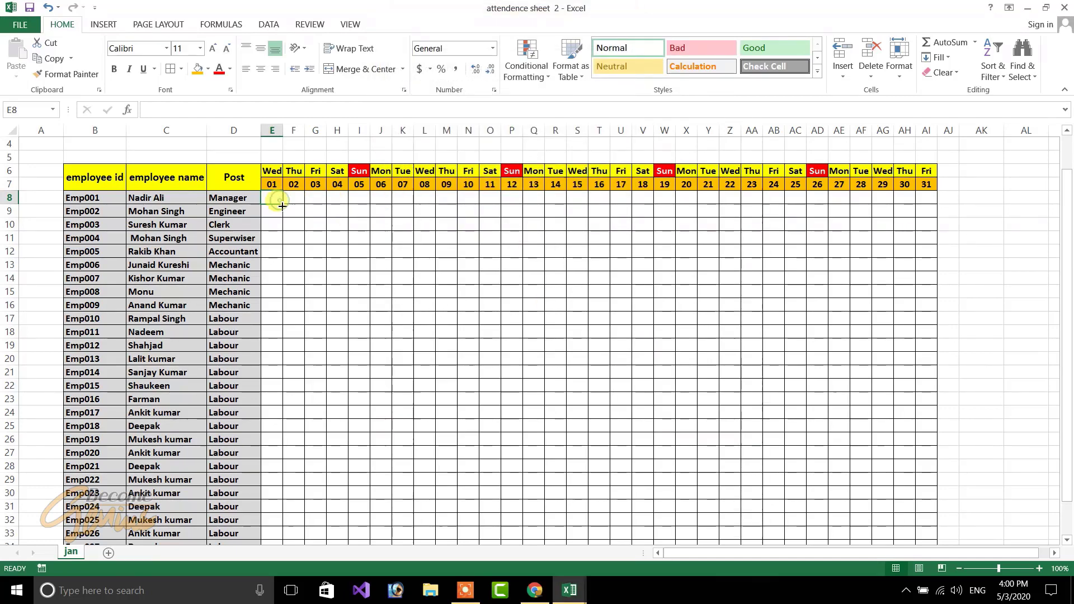
# Step: Extend cell E8 with its Sunday rule across to AI8 and down to row 36, covering the whole attendance grid
pyautogui.moveTo(282, 203); pyautogui.dragTo(932, 206)
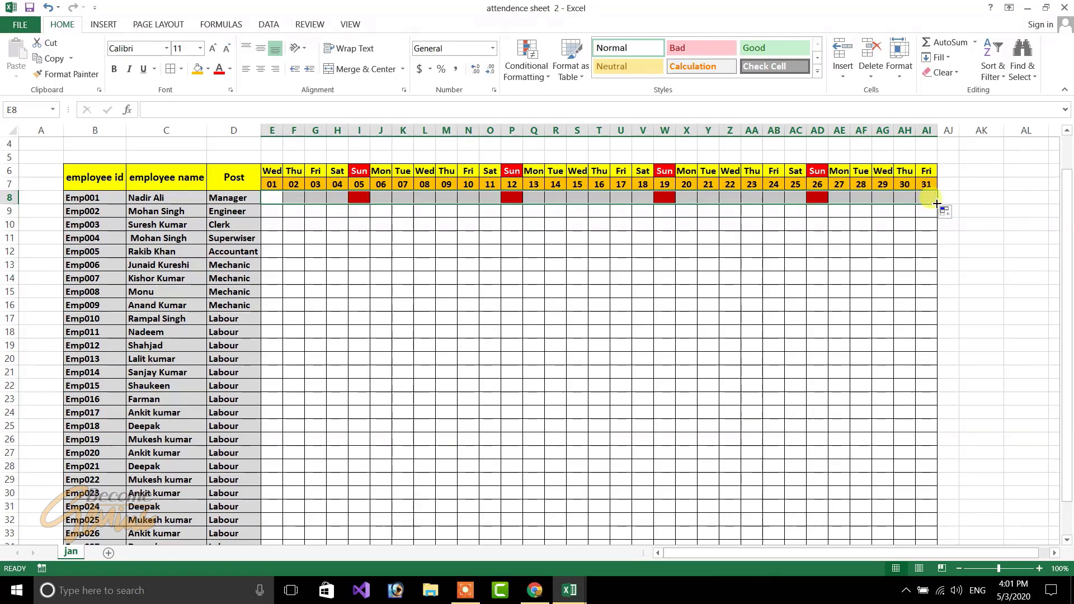
pyautogui.moveTo(937, 204); pyautogui.dragTo(929, 526)
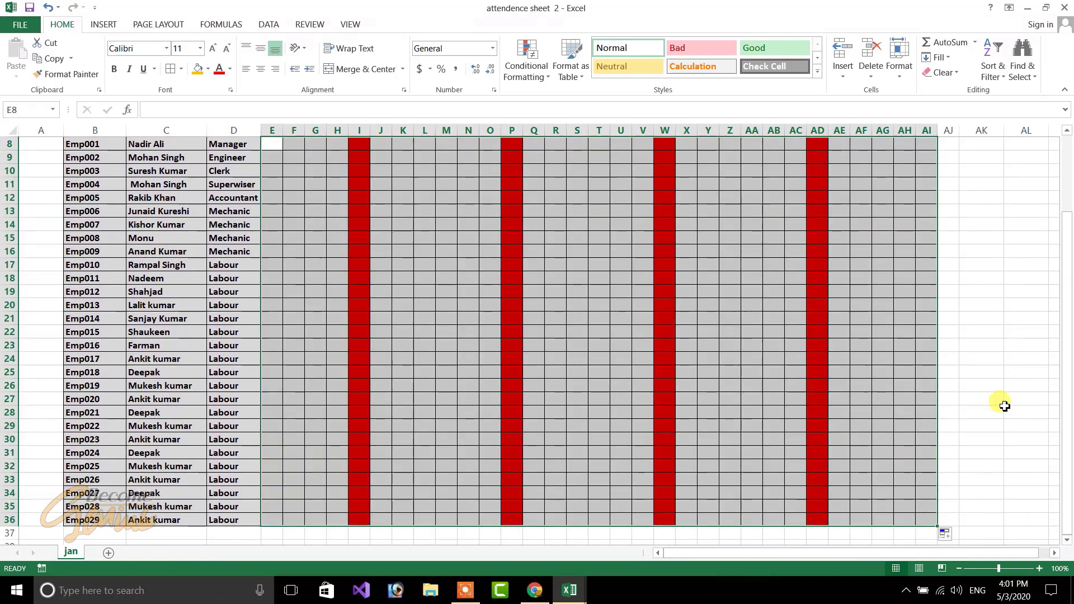
pyautogui.click(880, 357)
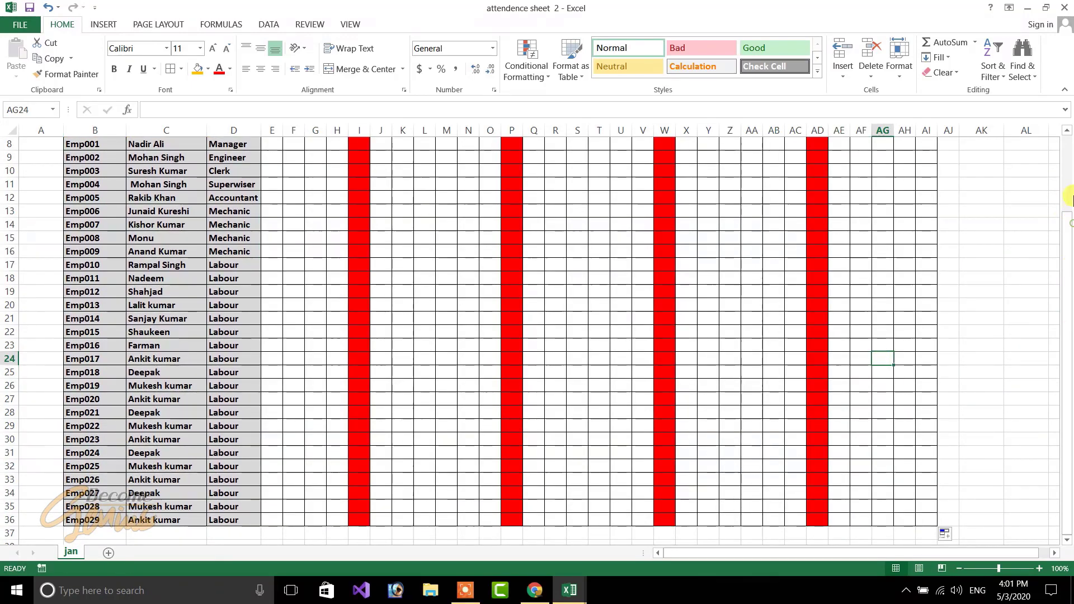
pyautogui.moveTo(1069, 230); pyautogui.dragTo(1069, 172)
pyautogui.click(359, 344)
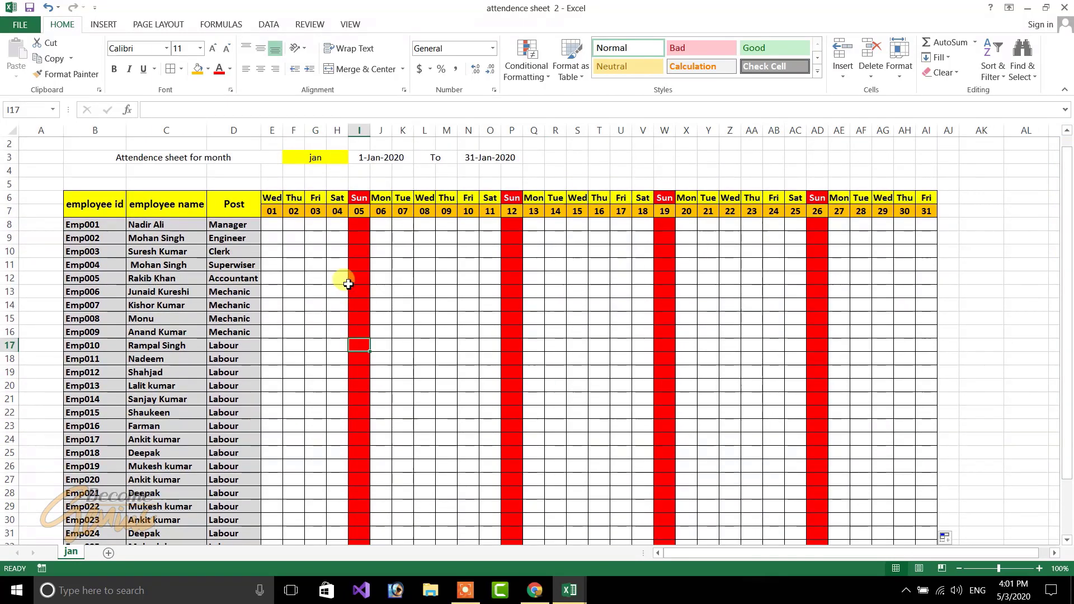
pyautogui.click(276, 225)
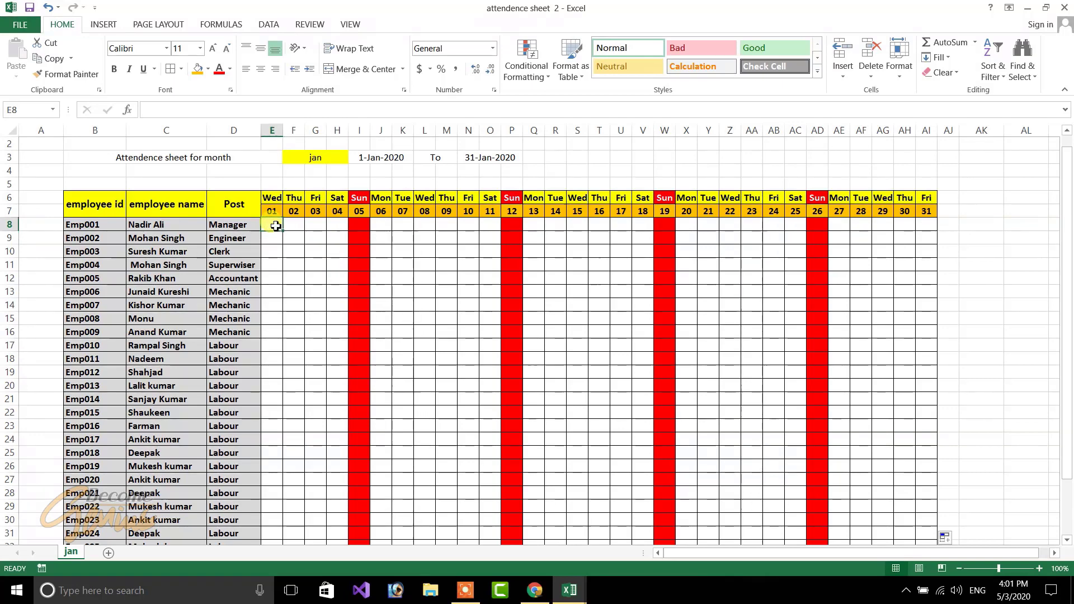
pyautogui.write('p')
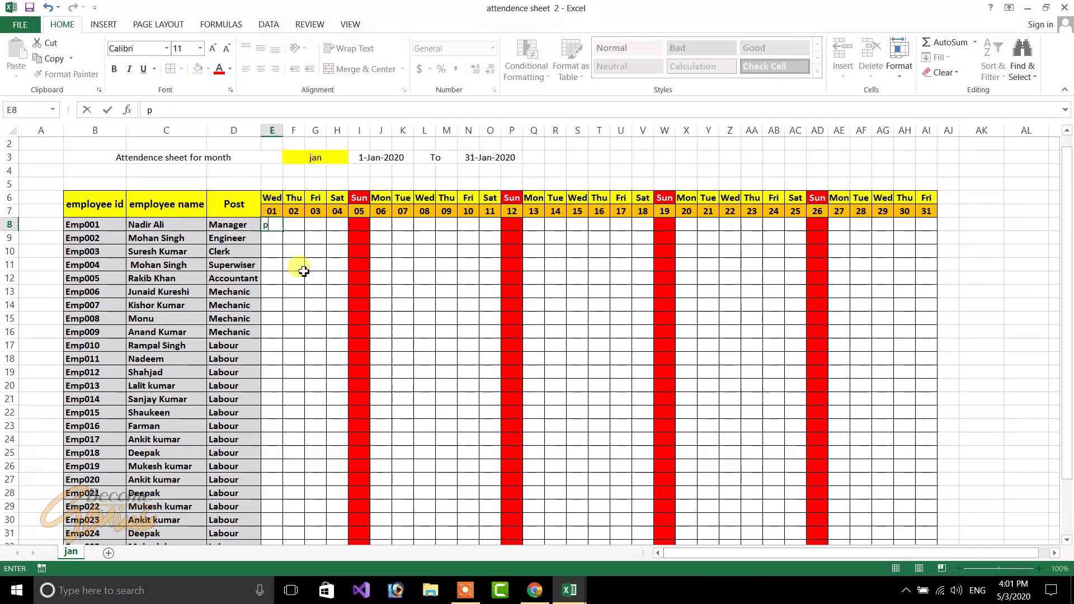
pyautogui.press('Return')
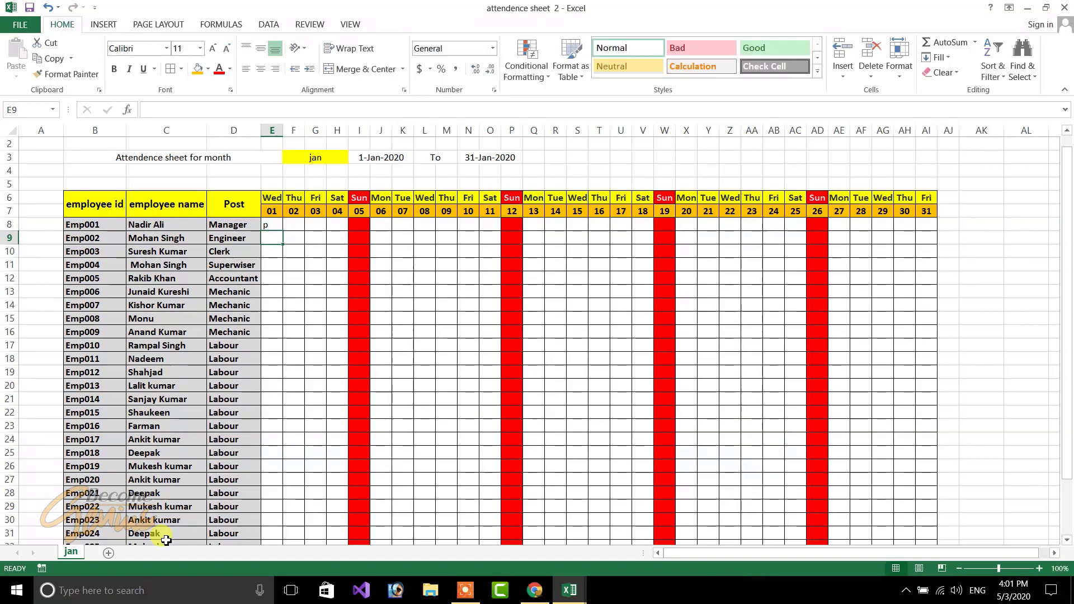
pyautogui.write('a')
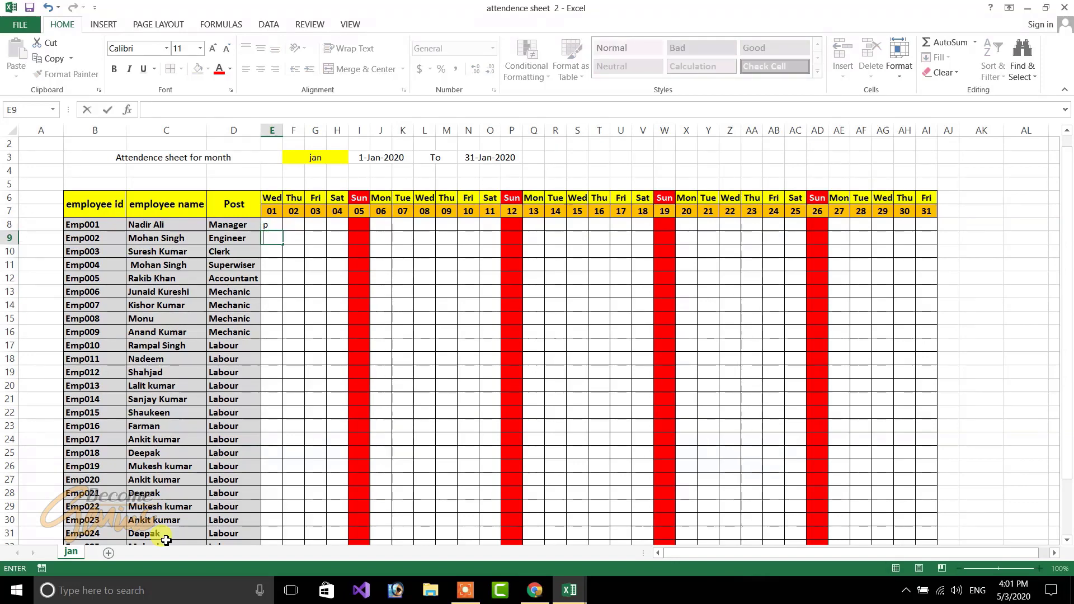
pyautogui.click(277, 225)
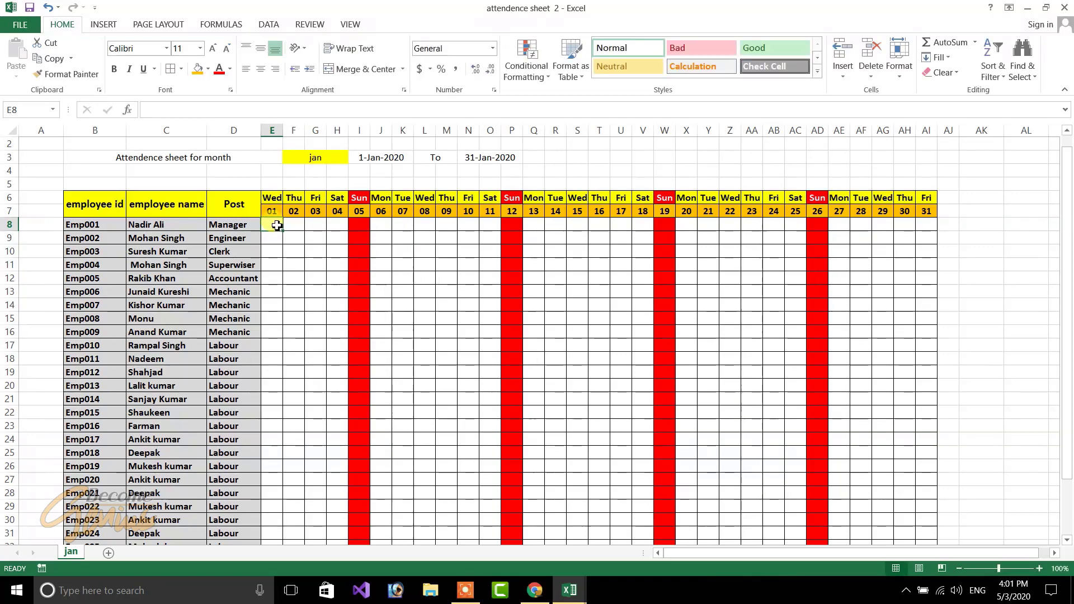
pyautogui.click(288, 268)
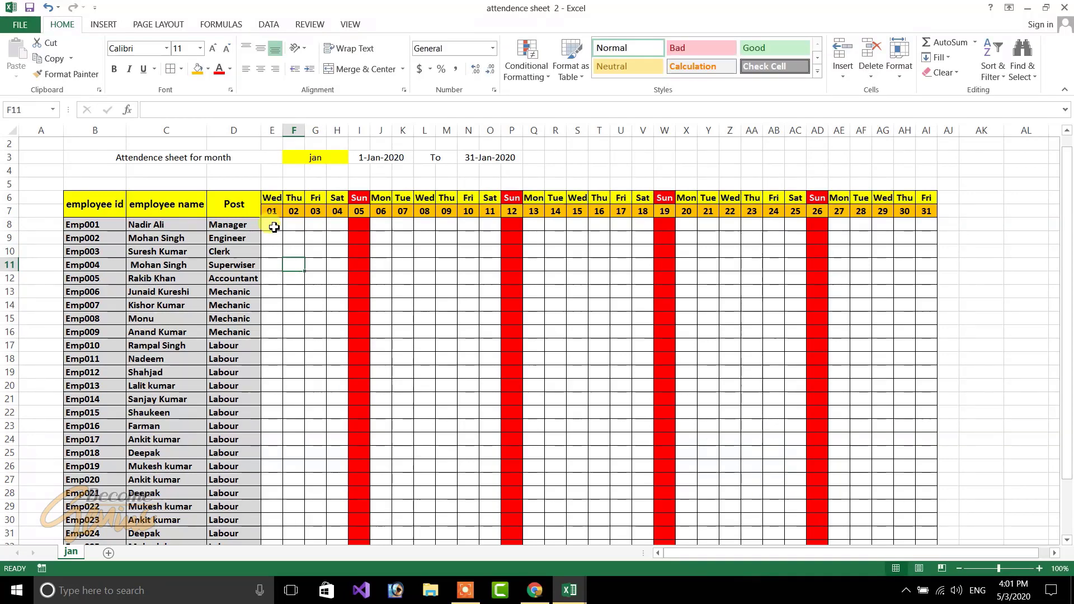
# Step: Add list data validation to cell E8 with the source values P,A
pyautogui.click(274, 226)
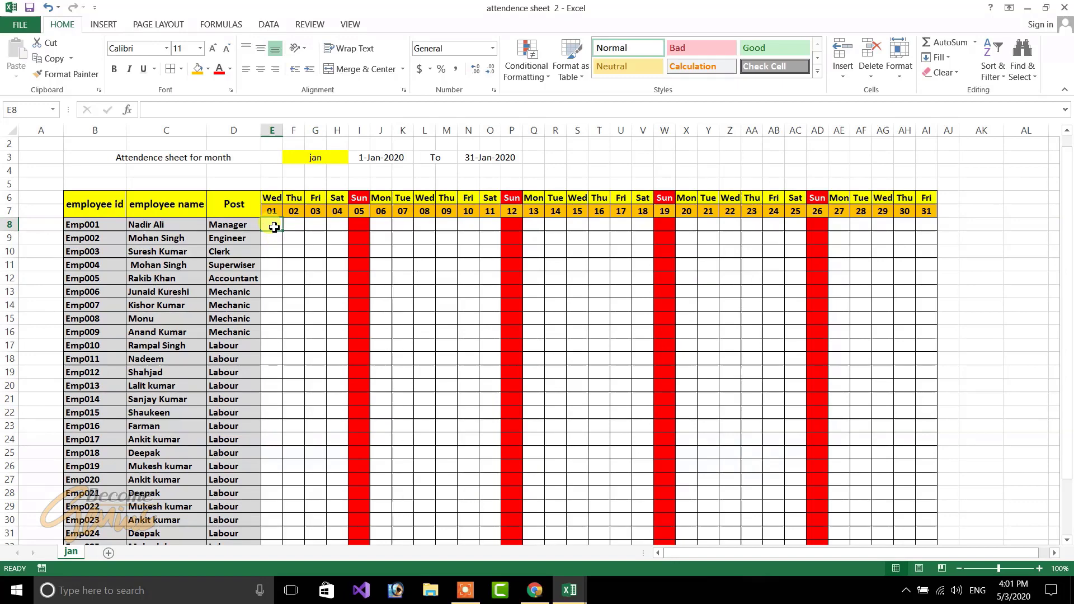
pyautogui.click(269, 26)
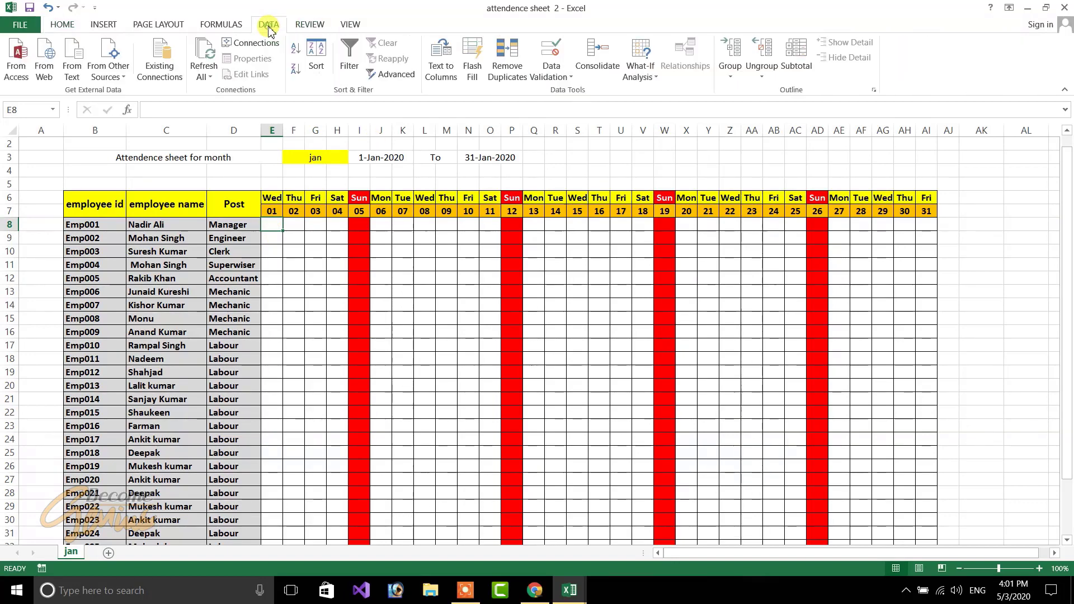
pyautogui.click(572, 79)
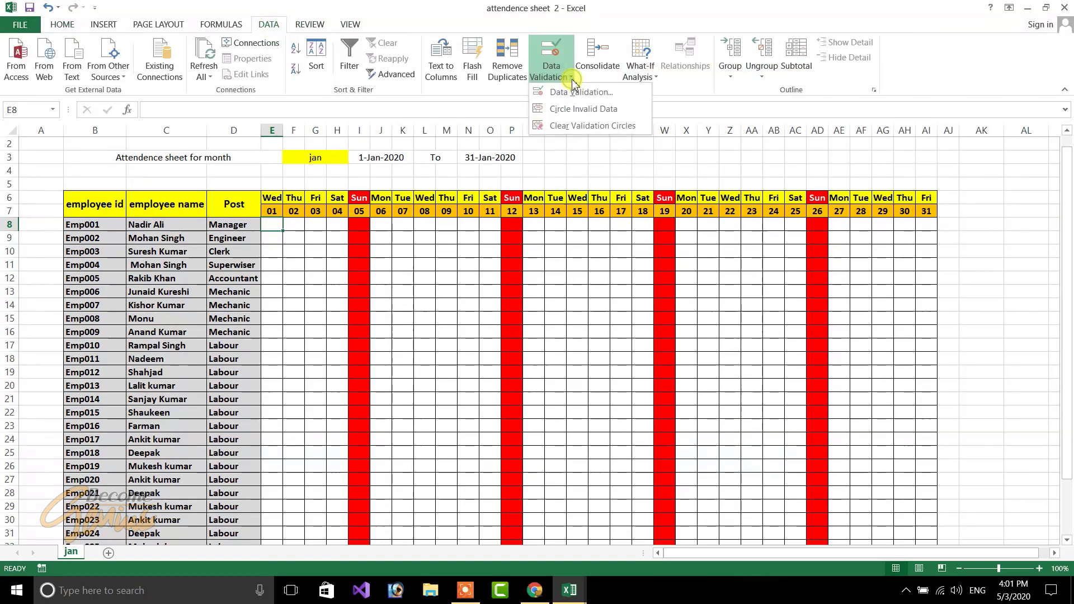
pyautogui.click(573, 97)
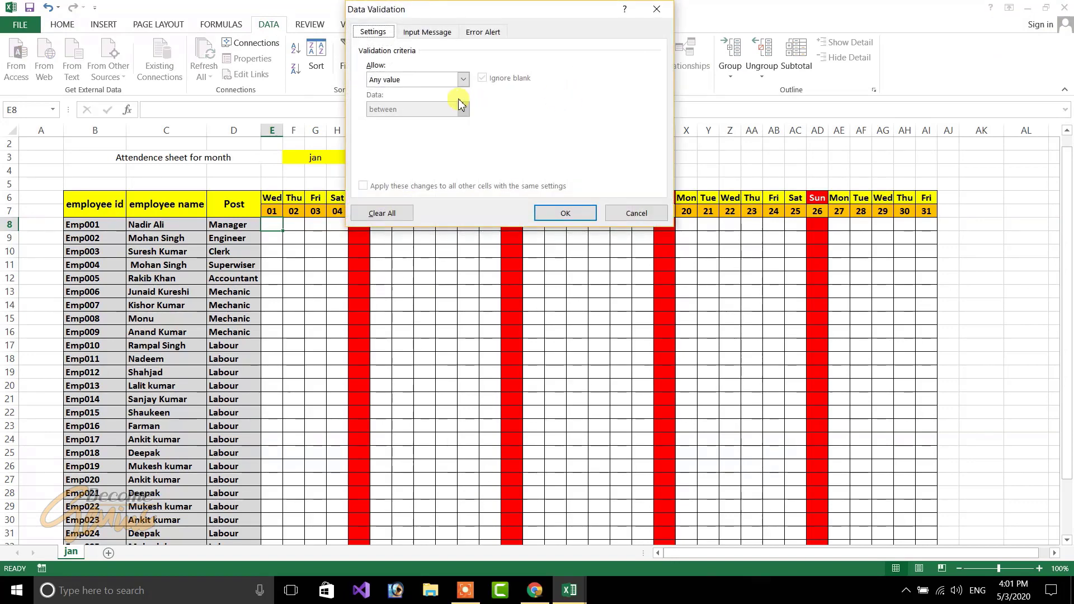
pyautogui.click(429, 83)
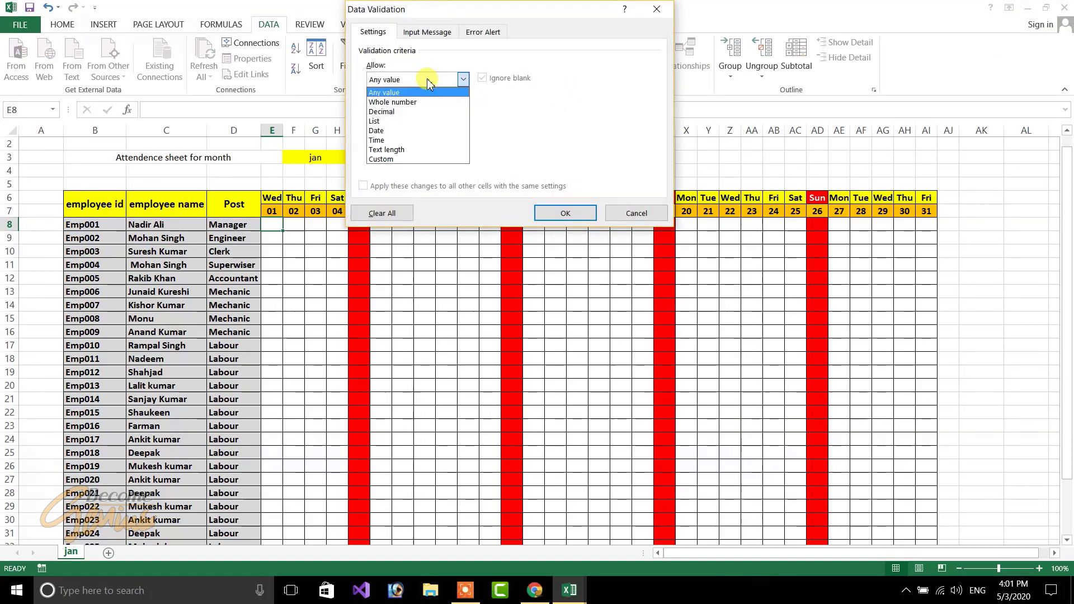
pyautogui.click(394, 121)
pyautogui.click(422, 139)
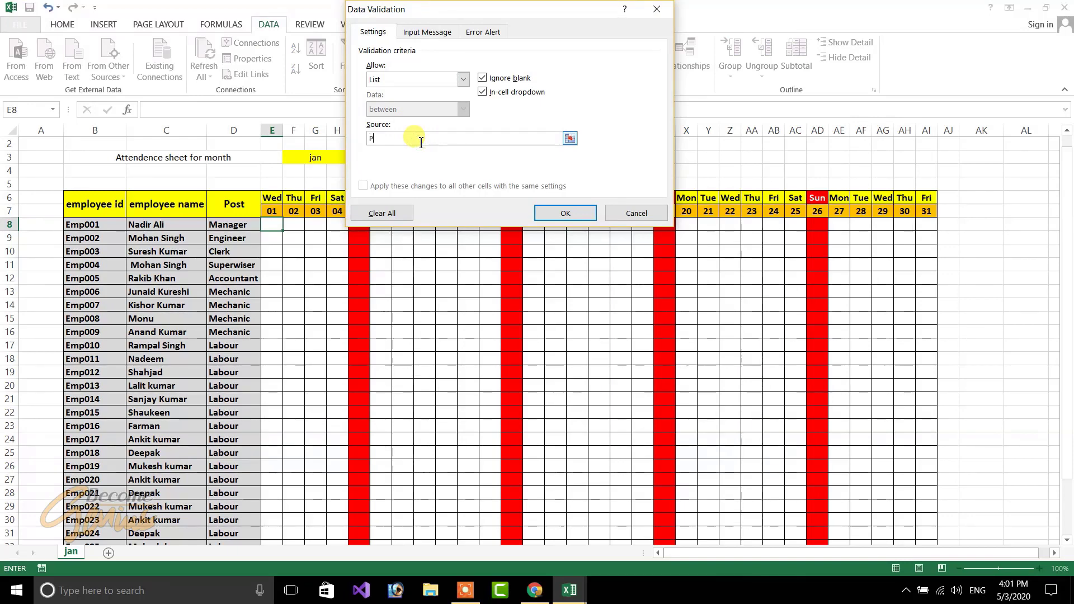
pyautogui.write('P,A')
pyautogui.click(563, 213)
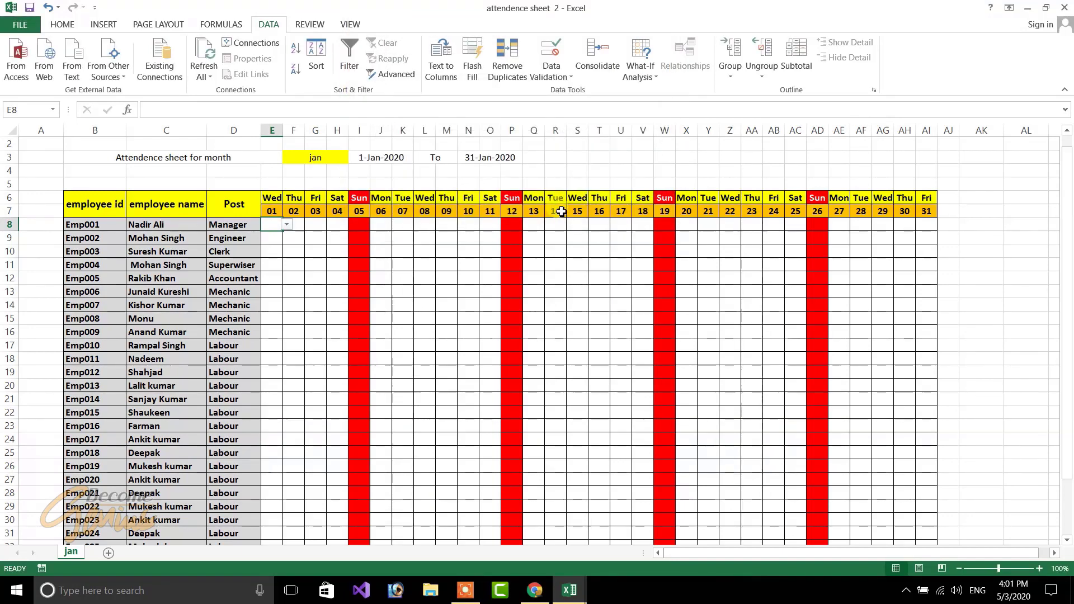
# Step: Try choosing P in cell E8 and filling it across the attendance grid to AI36, and undo both changes
pyautogui.click(286, 225)
pyautogui.click(283, 234)
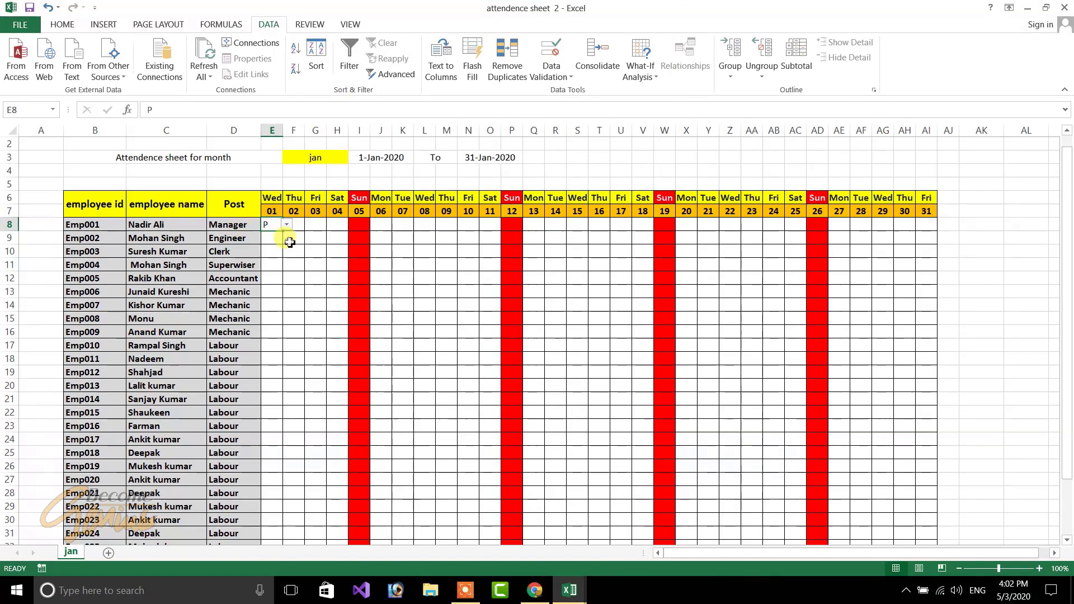
pyautogui.click(290, 239)
pyautogui.click(275, 225)
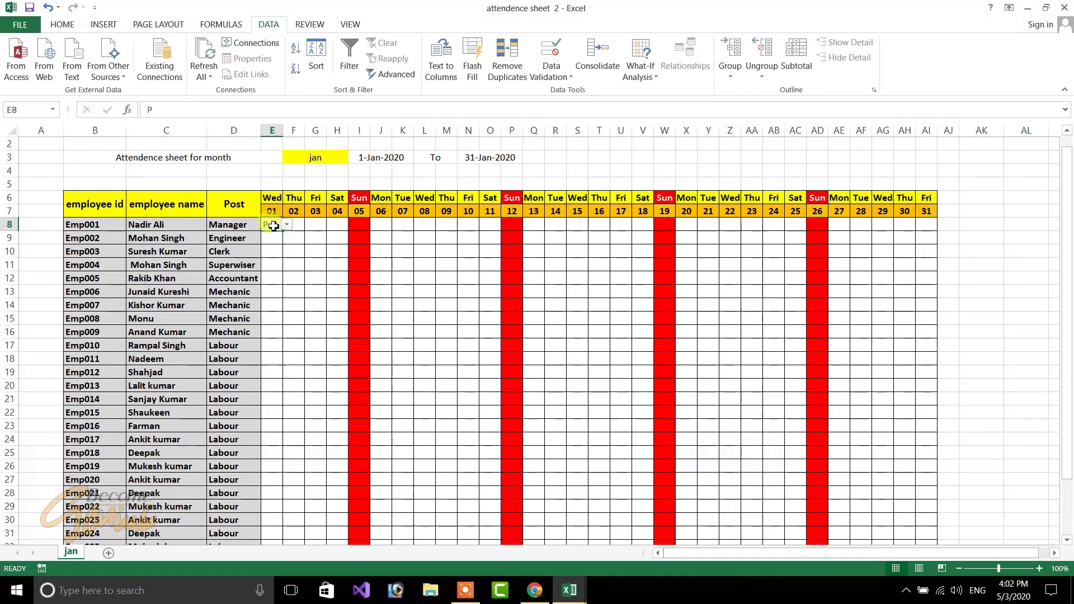
pyautogui.moveTo(285, 233); pyautogui.dragTo(315, 233)
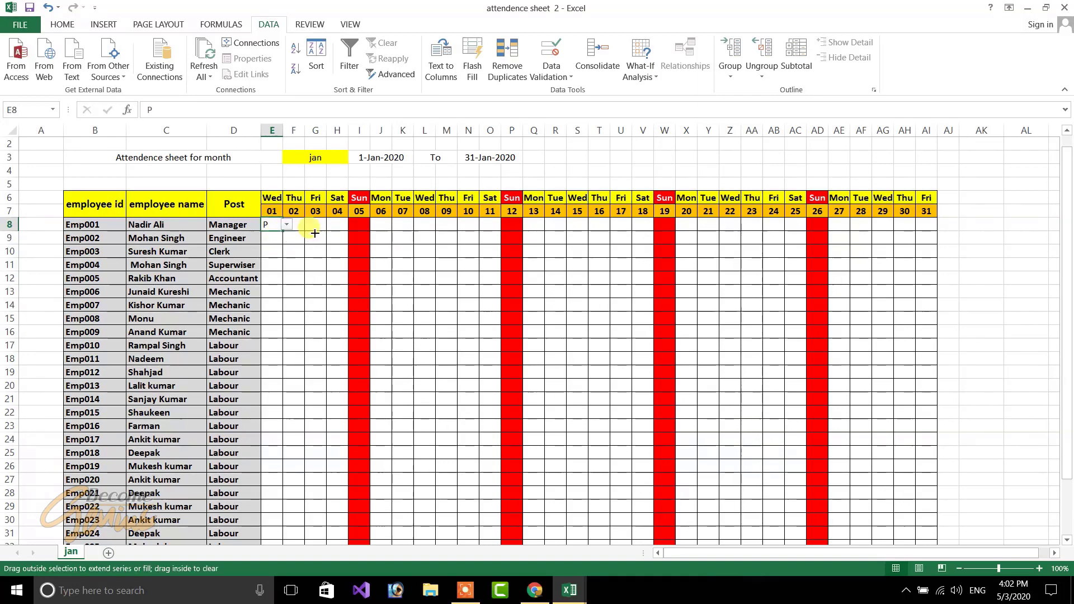
pyautogui.moveTo(409, 242); pyautogui.dragTo(936, 335)
pyautogui.moveTo(932, 451); pyautogui.dragTo(912, 479)
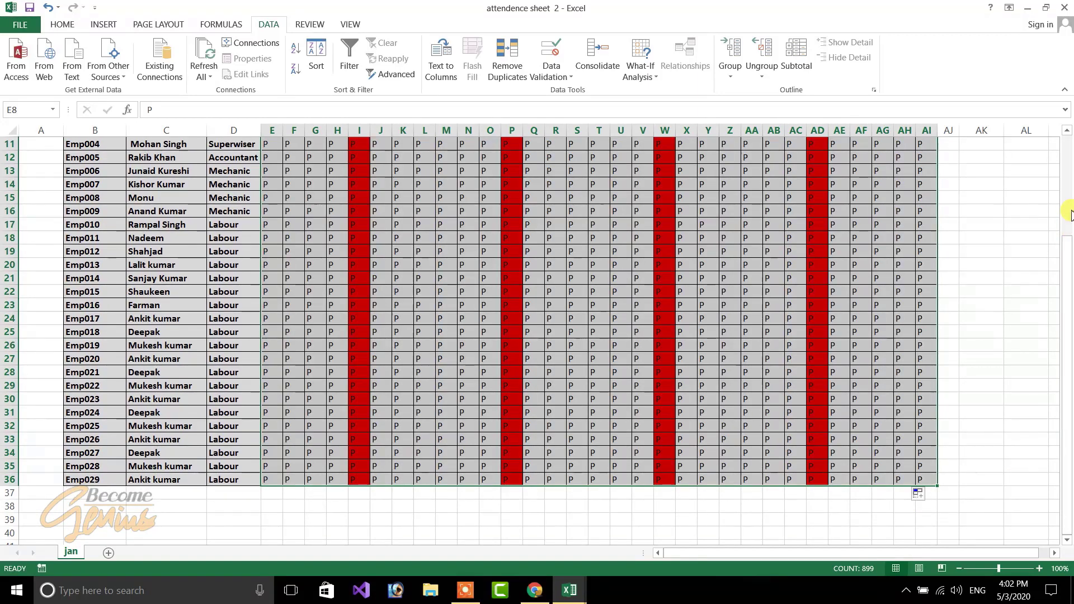
pyautogui.moveTo(1068, 235); pyautogui.dragTo(1069, 177)
pyautogui.hotkey('ctrl', 'z')
pyautogui.hotkey('ctrl', 'z')
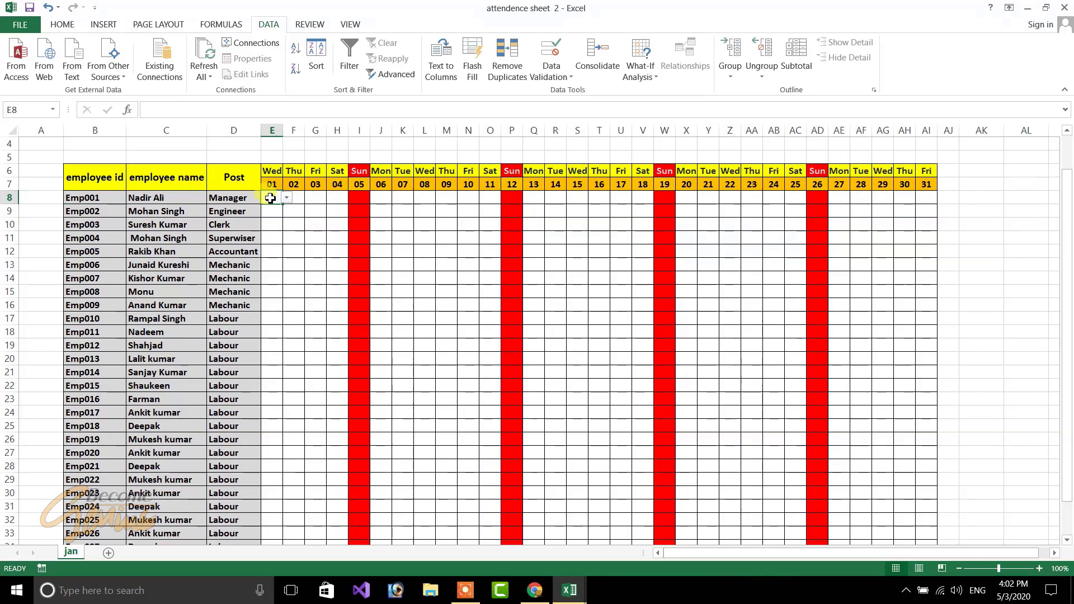
# Step: Extend the empty cell E8 with its dropdown list across to AI and down to row 36, and spot-check a few cells
pyautogui.moveTo(283, 205); pyautogui.dragTo(913, 527)
pyautogui.click(836, 316)
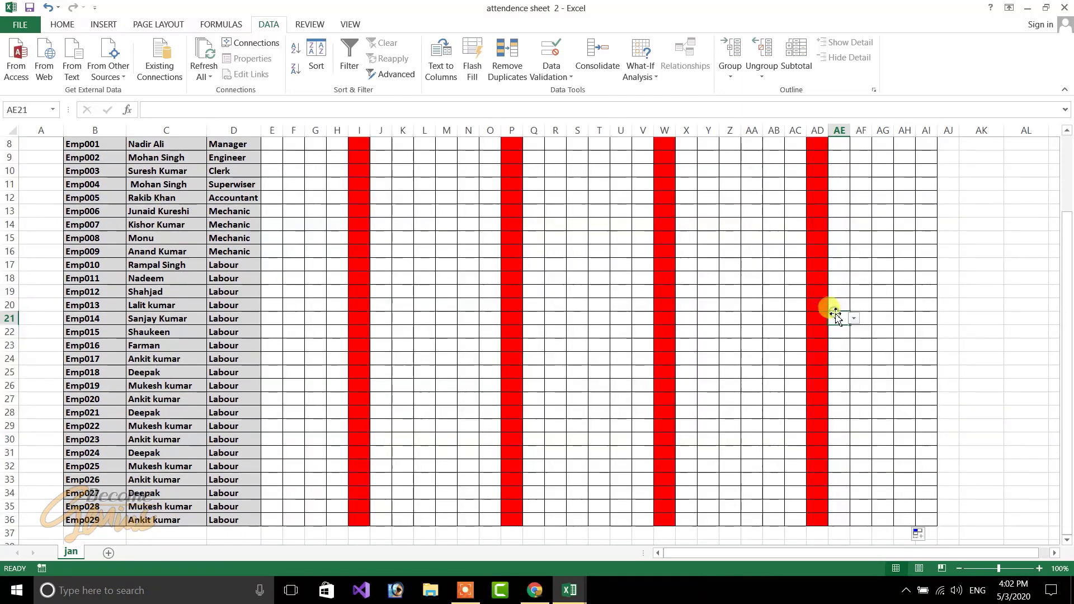
pyautogui.click(730, 265)
pyautogui.click(569, 236)
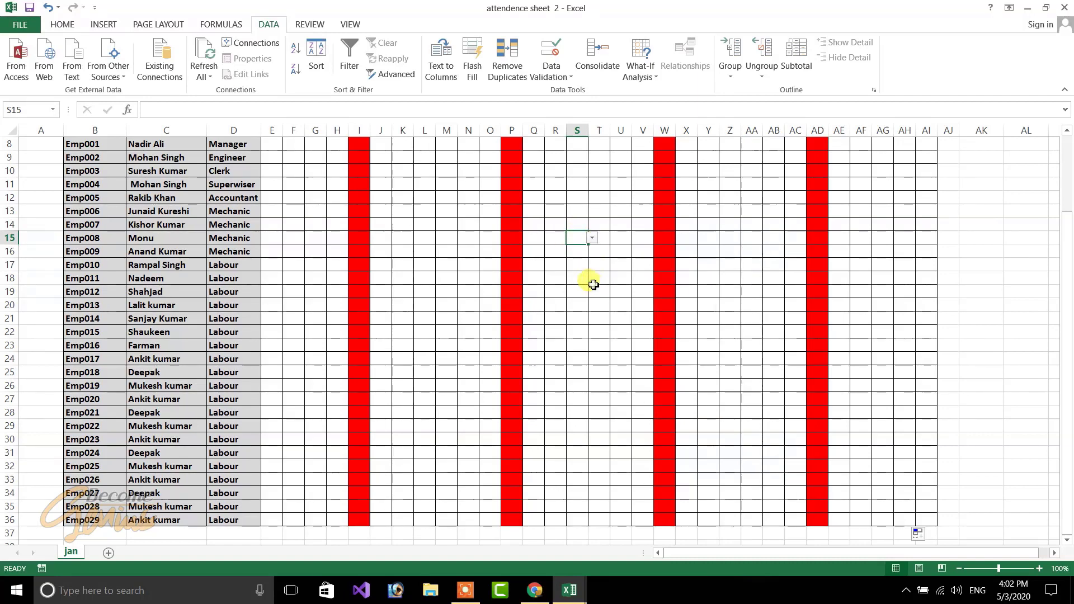
pyautogui.click(429, 197)
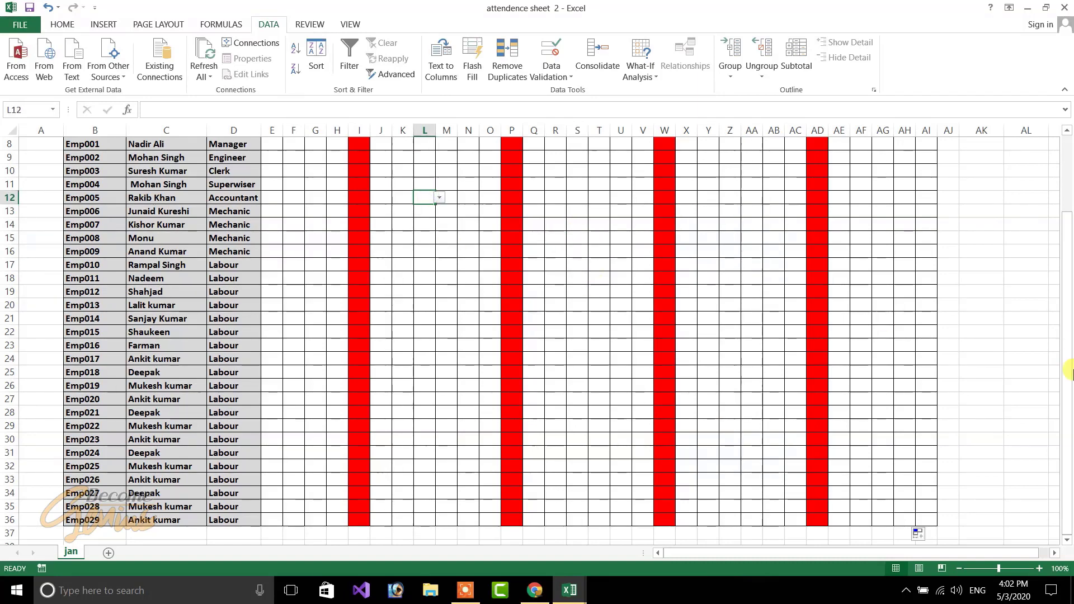
pyautogui.scroll(3, 1068, 318)
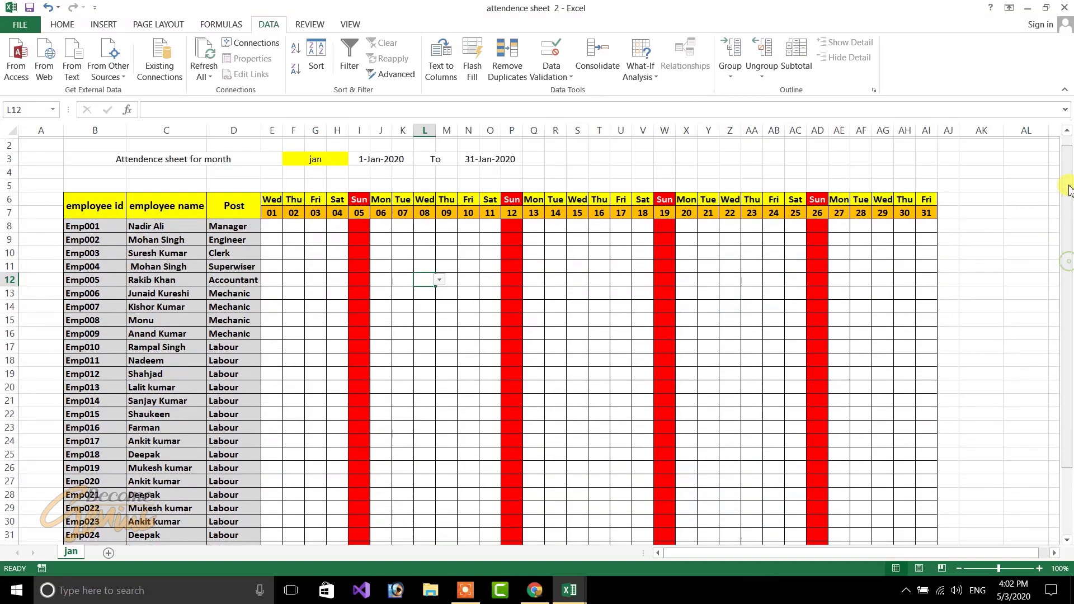
# Step: Mark attendance from the dropdown lists: P in E8, F8 and G8, and A in E9
pyautogui.click(275, 236)
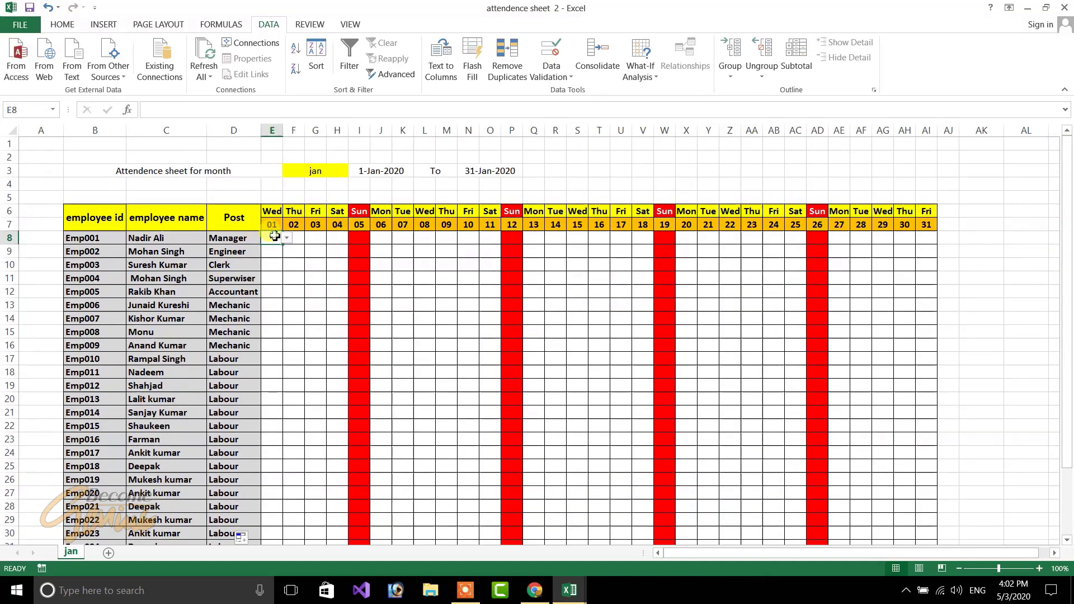
pyautogui.click(286, 239)
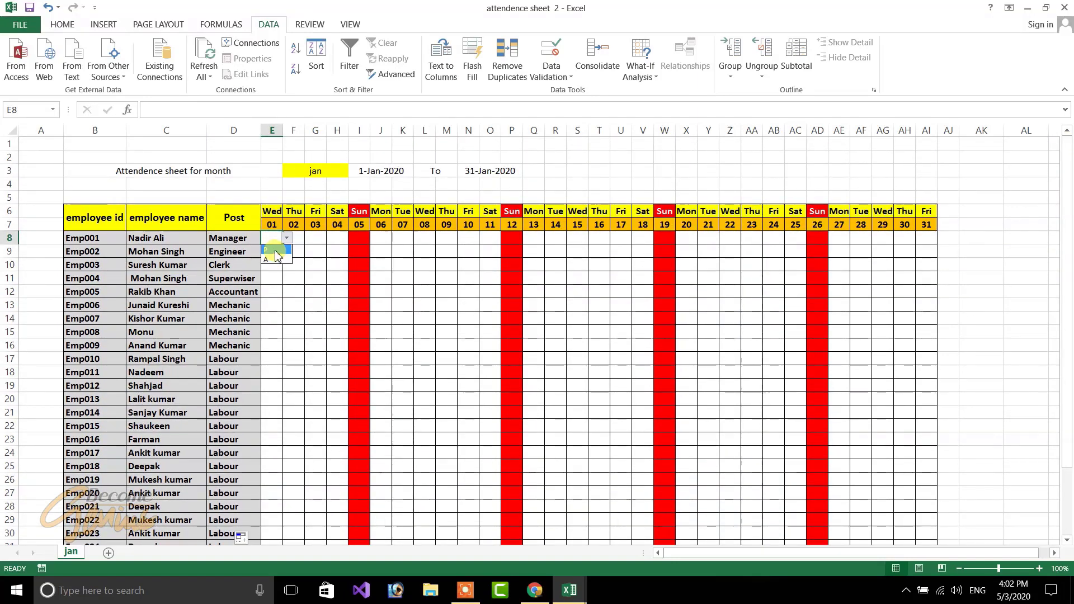
pyautogui.click(299, 239)
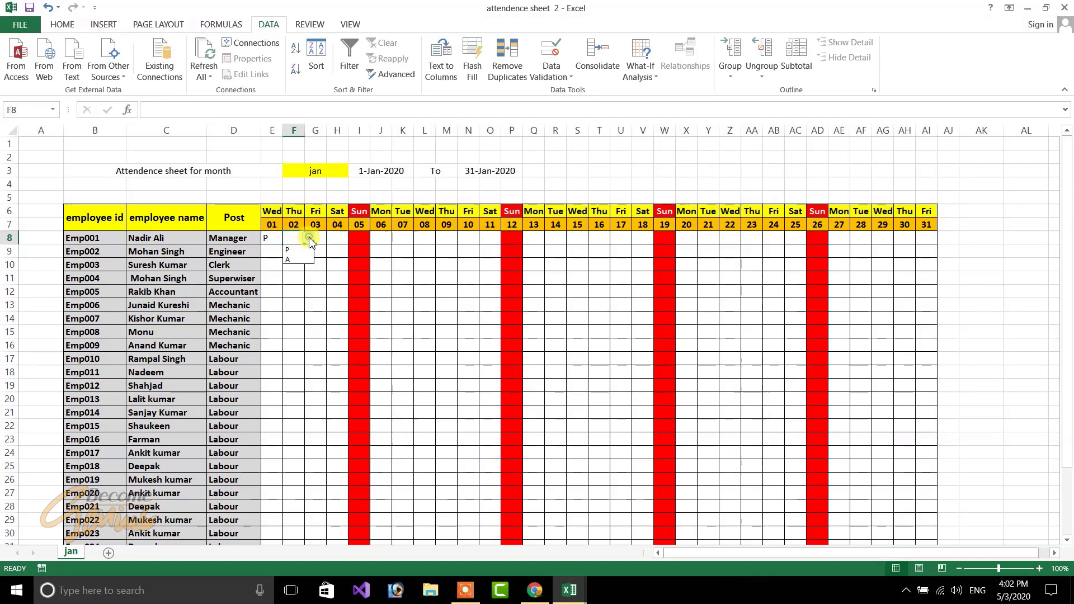
pyautogui.click(320, 239)
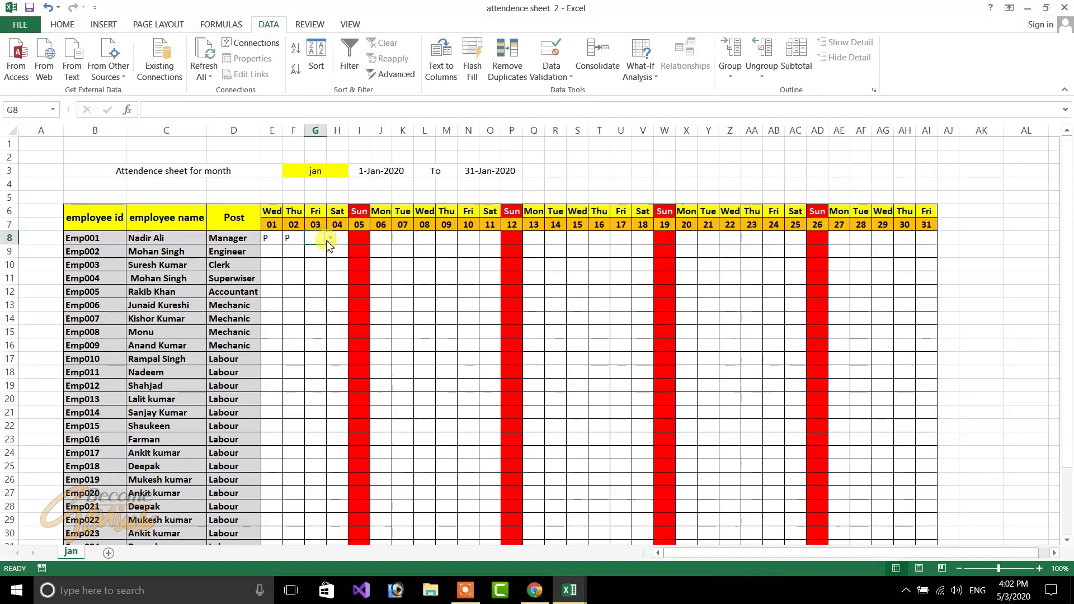
pyautogui.click(331, 240)
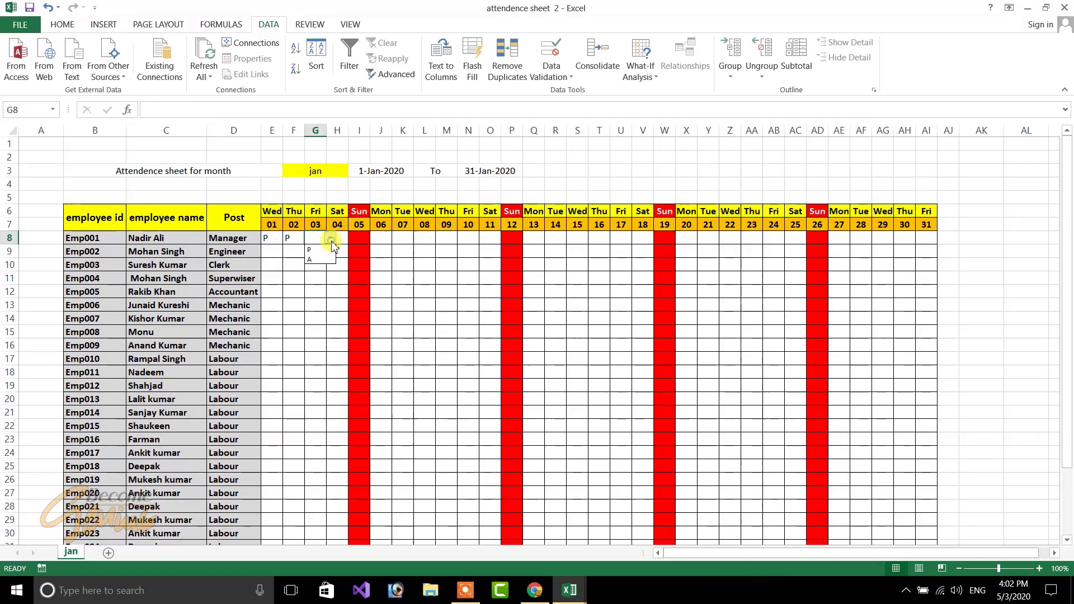
pyautogui.click(277, 253)
pyautogui.click(266, 273)
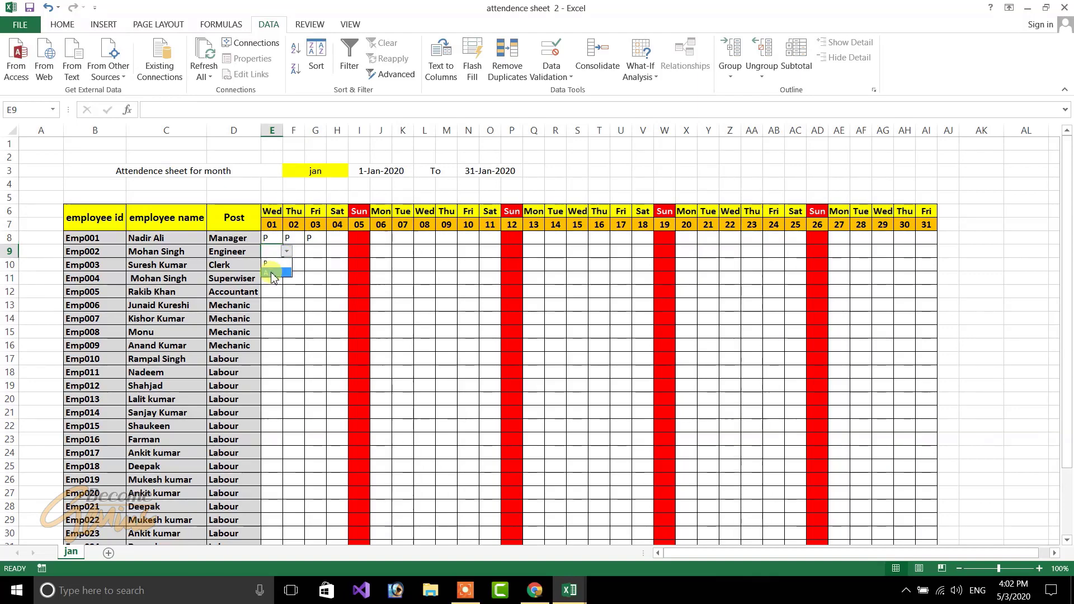
pyautogui.click(295, 266)
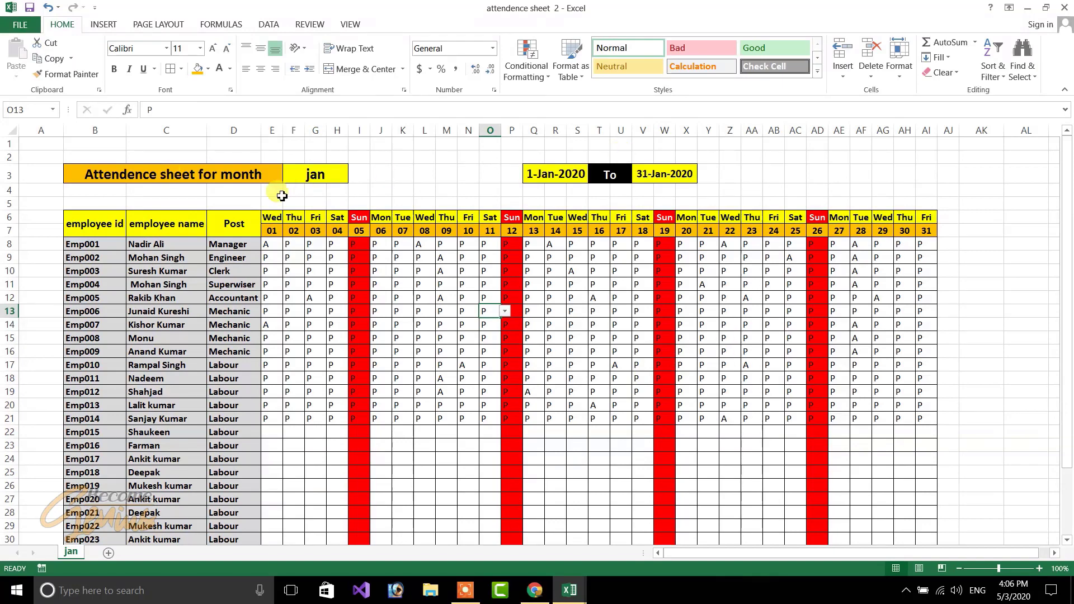
# Step: Switch to the Attendence Sheet workbook and copy the salary header block AK5:AT6, Presense through in Hand Salary, from the Apr sheet
pyautogui.click(767, 392)
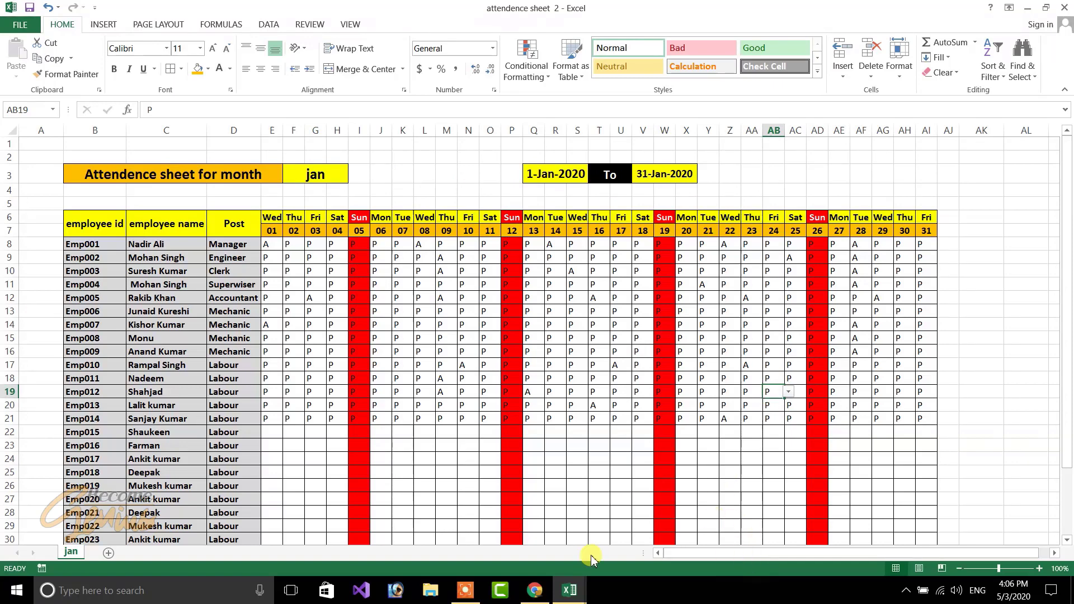
pyautogui.moveTo(582, 588)
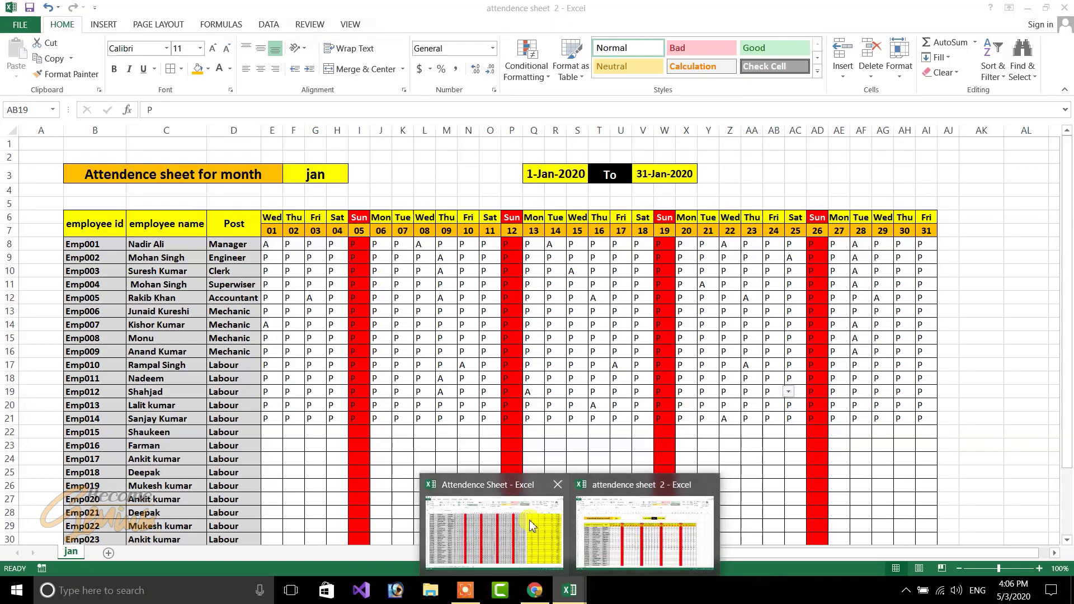
pyautogui.click(529, 519)
pyautogui.moveTo(769, 552); pyautogui.dragTo(839, 553)
pyautogui.moveTo(1067, 228); pyautogui.dragTo(1066, 172)
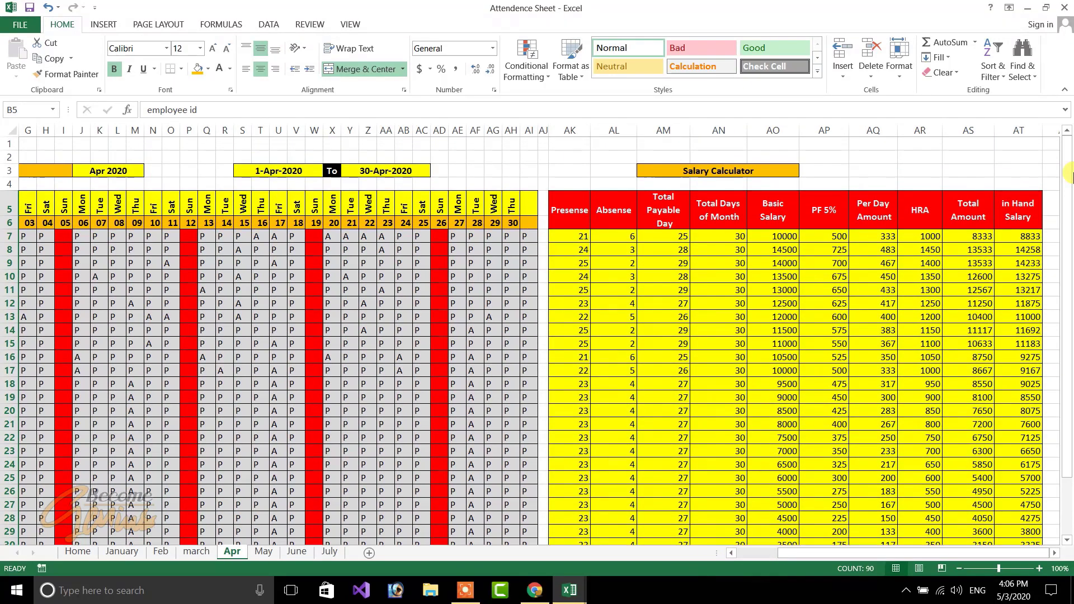
pyautogui.moveTo(561, 204); pyautogui.dragTo(1022, 225)
pyautogui.hotkey('ctrl', 'c')
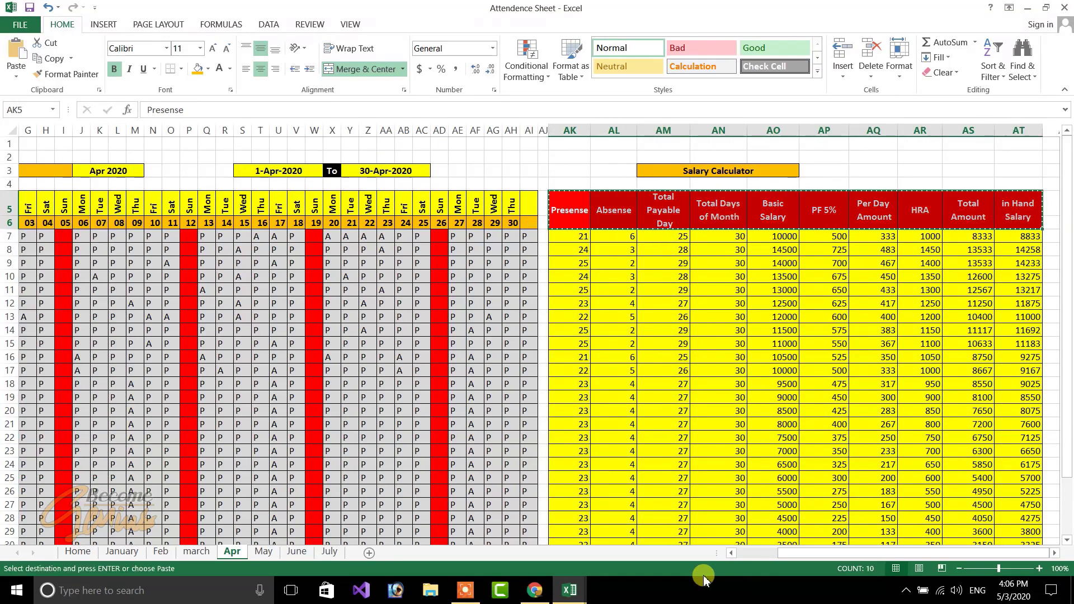
# Step: Switch back to the attendence sheet 2 workbook and paste the copied salary headers at AK6 on the jan sheet
pyautogui.moveTo(568, 593)
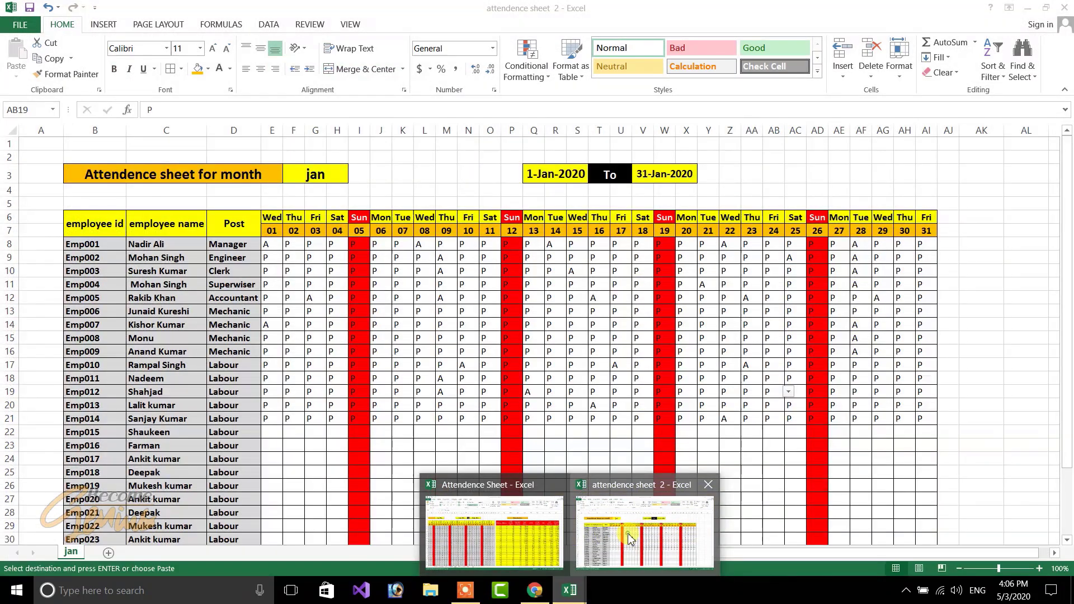
pyautogui.click(629, 539)
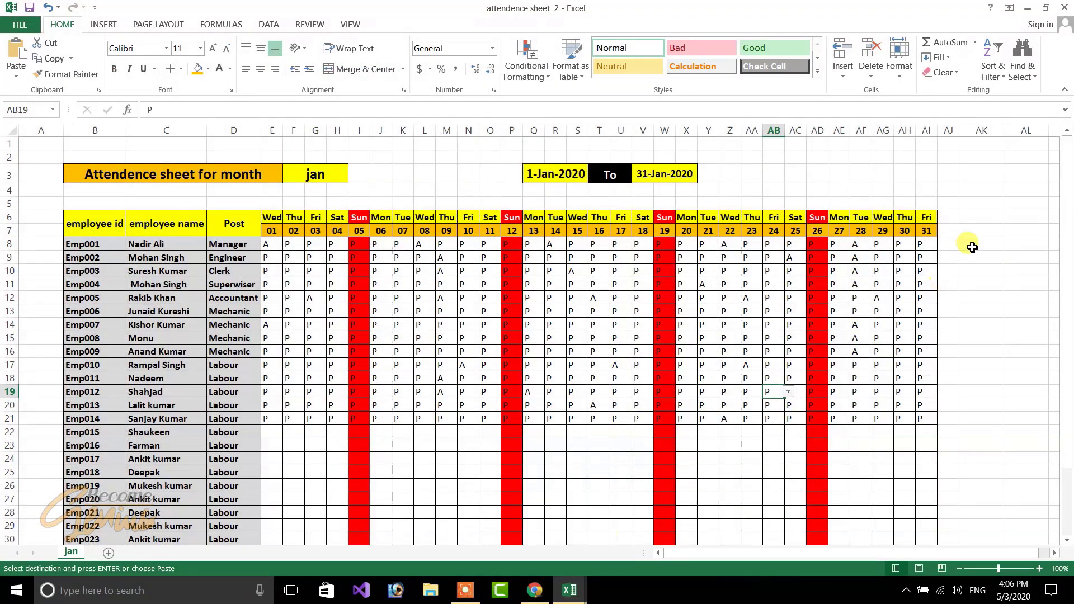
pyautogui.click(975, 218)
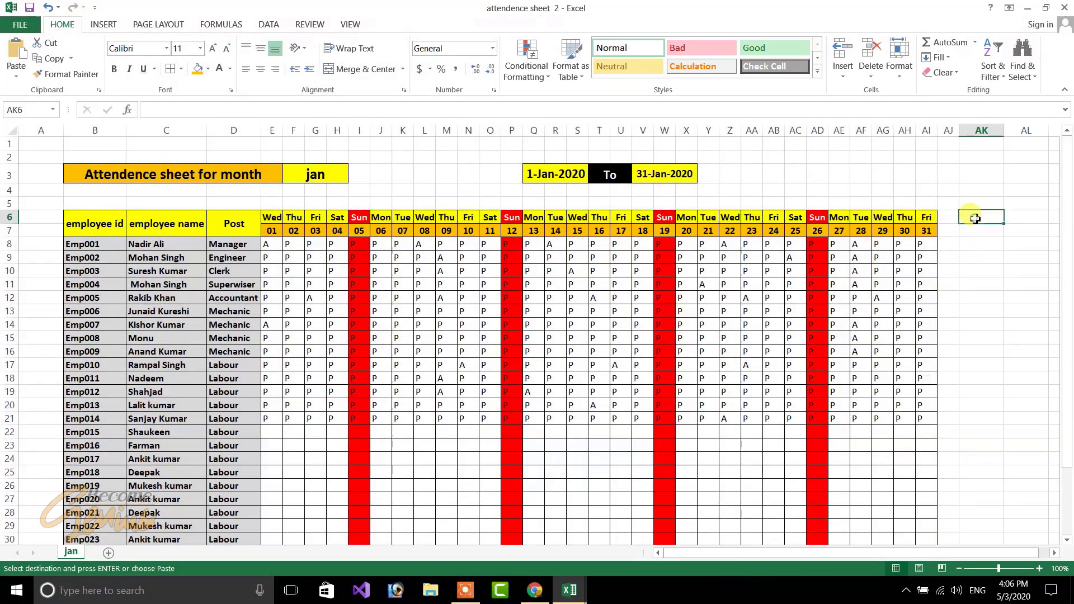
pyautogui.hotkey('ctrl', 'v')
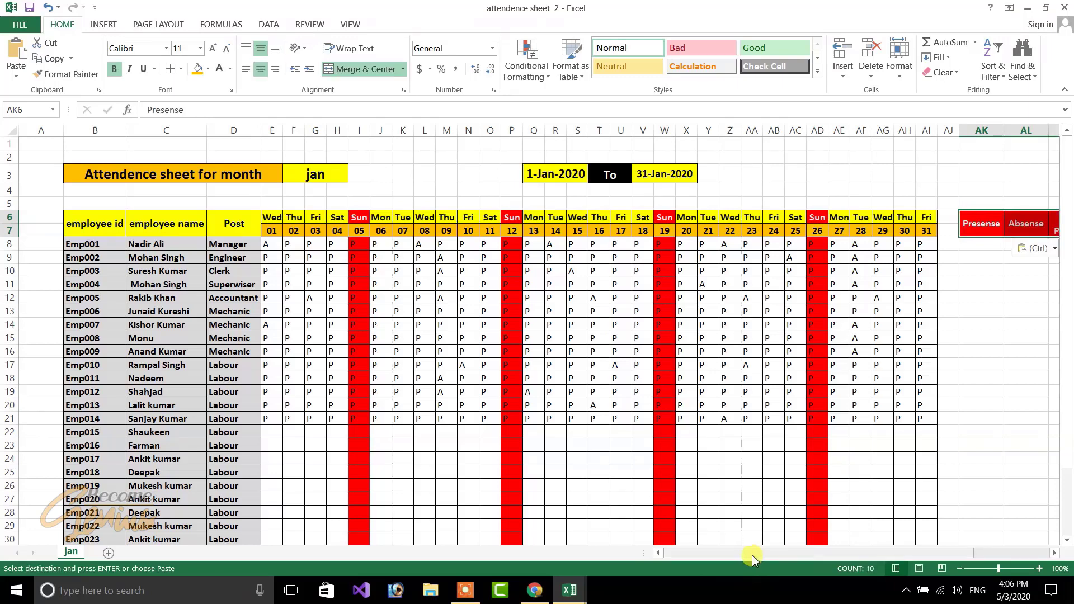
pyautogui.moveTo(751, 553); pyautogui.dragTo(917, 557)
pyautogui.click(845, 324)
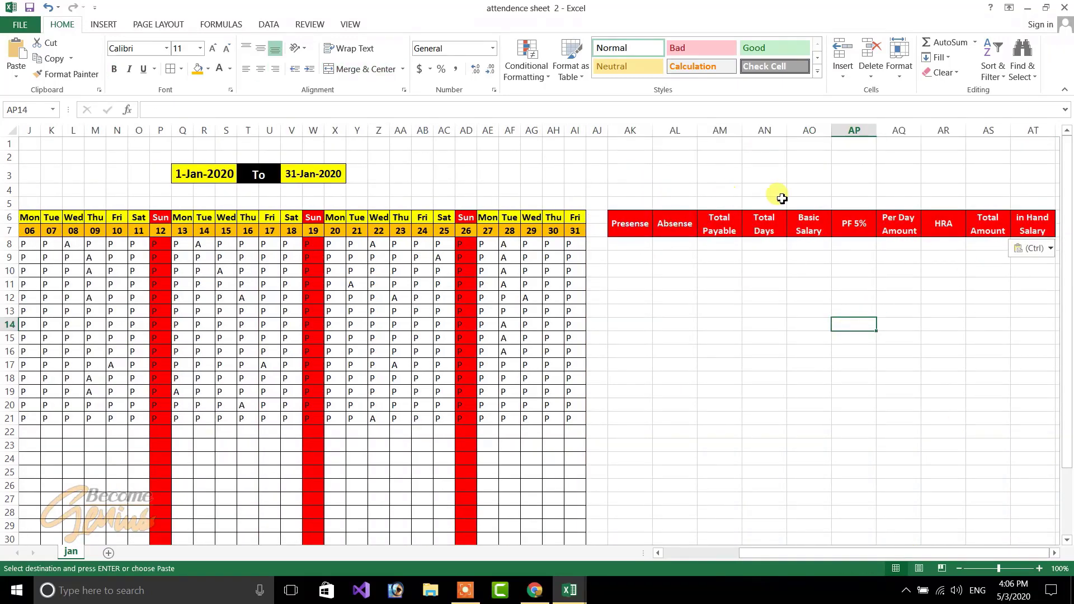
# Step: Give the range AK8:AT36 under the salary headers a light grey fill and borders on all cells
pyautogui.moveTo(623, 246); pyautogui.dragTo(552, 522)
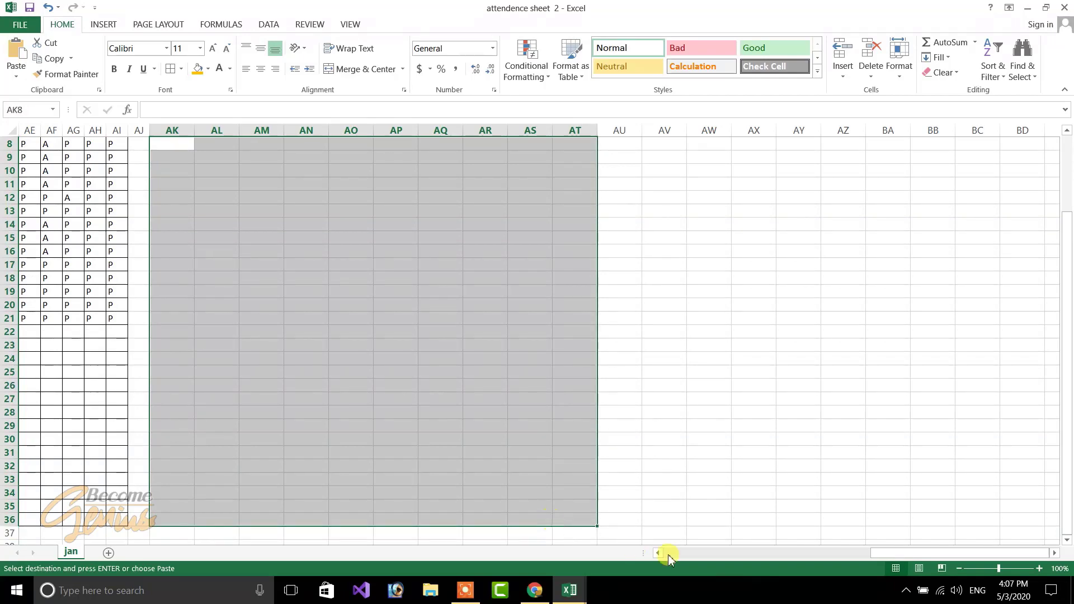
pyautogui.click(208, 73)
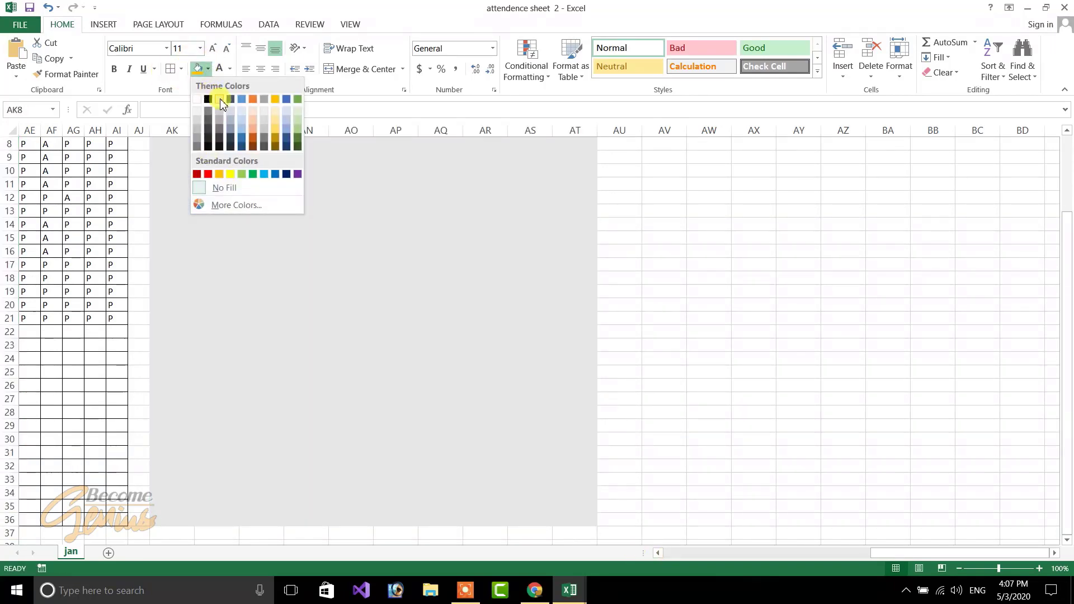
pyautogui.click(197, 112)
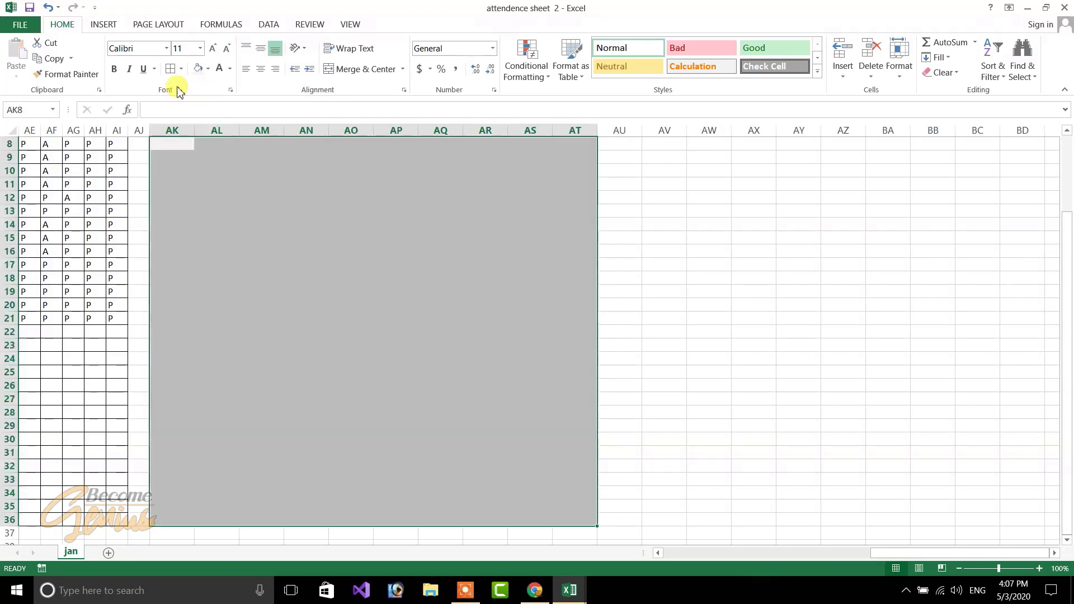
pyautogui.click(172, 72)
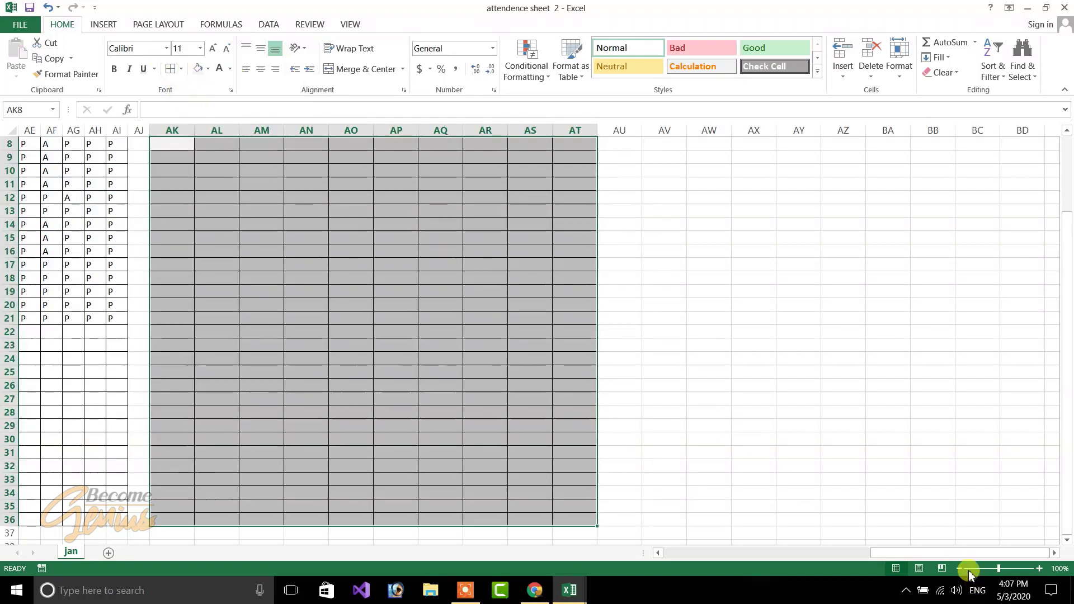
pyautogui.moveTo(958, 555); pyautogui.dragTo(898, 509)
pyautogui.moveTo(875, 552); pyautogui.dragTo(901, 552)
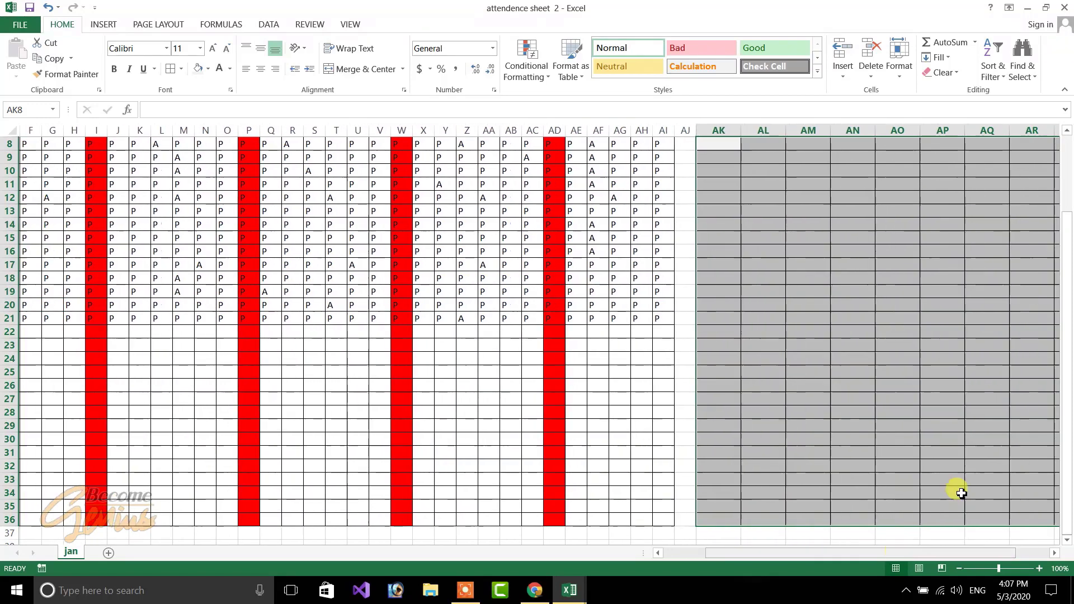
pyautogui.click(995, 304)
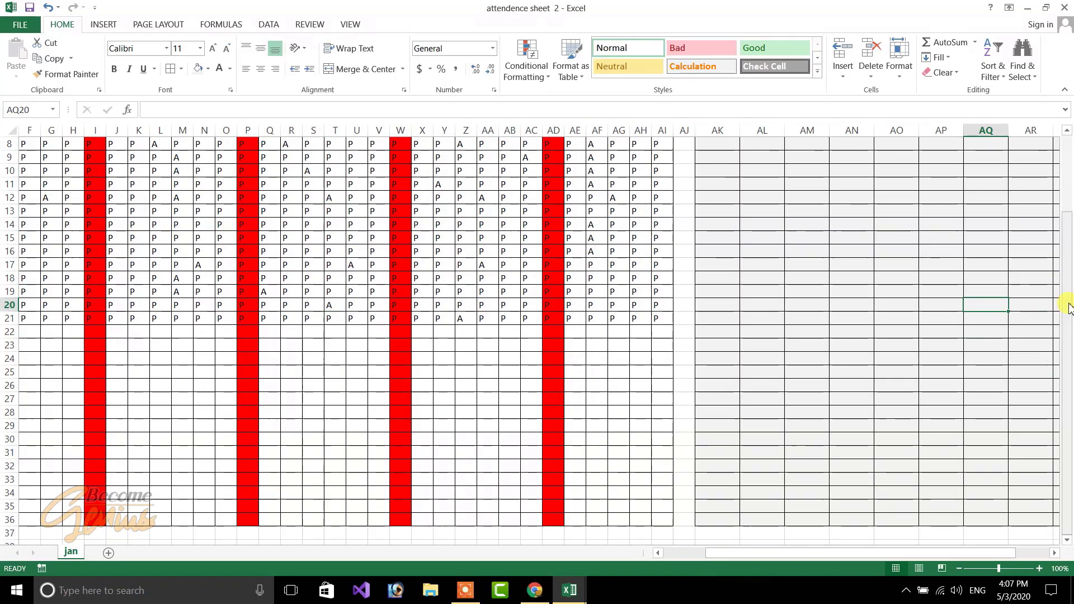
# Step: Clear the P marks from the four red Sunday columns I, P, W and AD, from row 8 down to row 21
pyautogui.moveTo(1067, 304); pyautogui.dragTo(1069, 224)
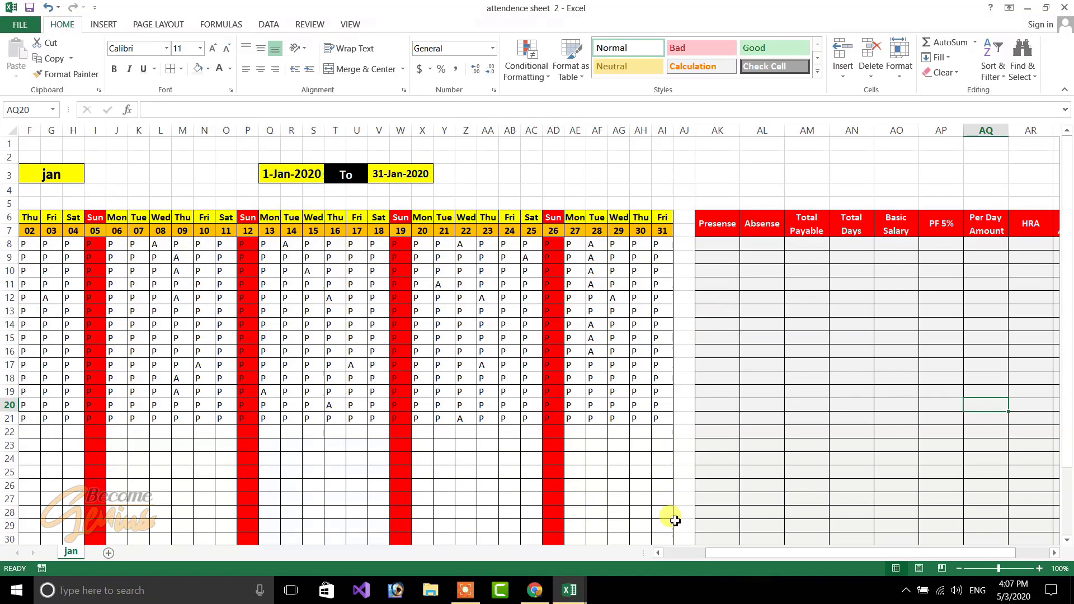
pyautogui.moveTo(700, 552); pyautogui.dragTo(683, 559)
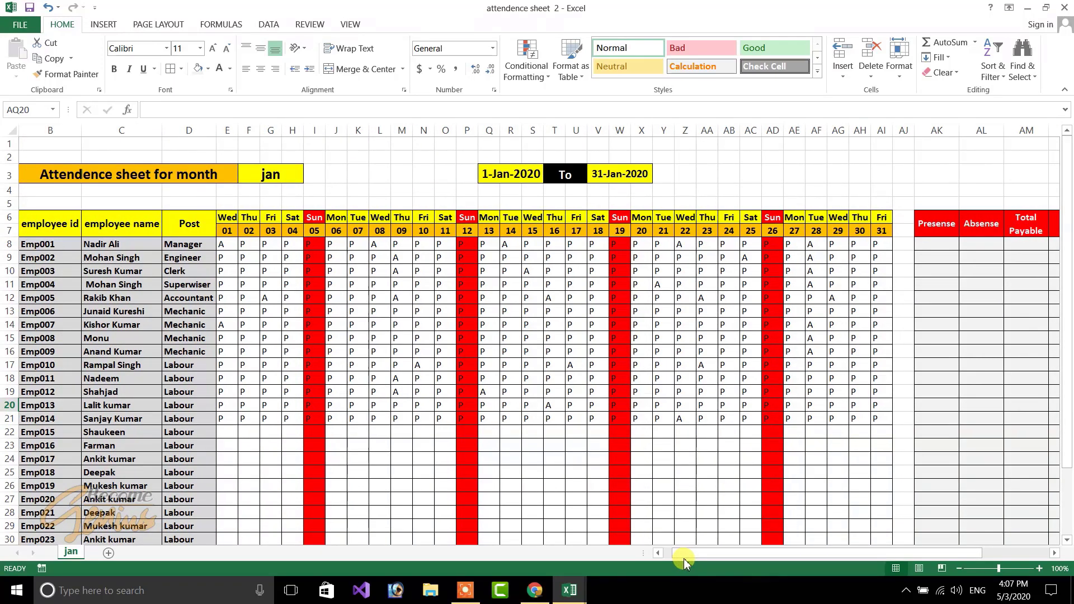
pyautogui.moveTo(684, 559); pyautogui.dragTo(696, 553)
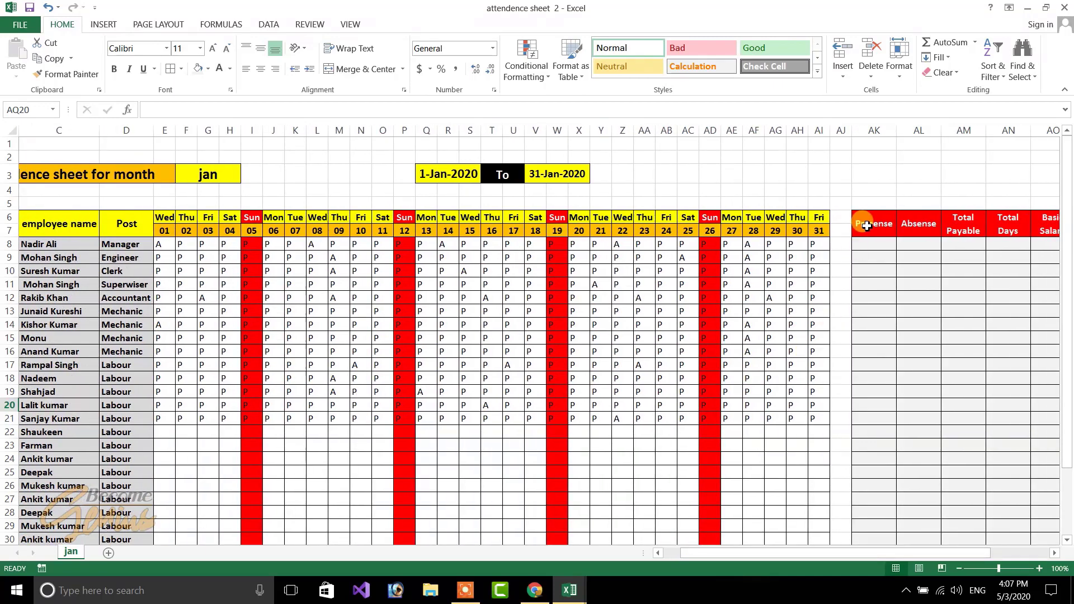
pyautogui.click(868, 246)
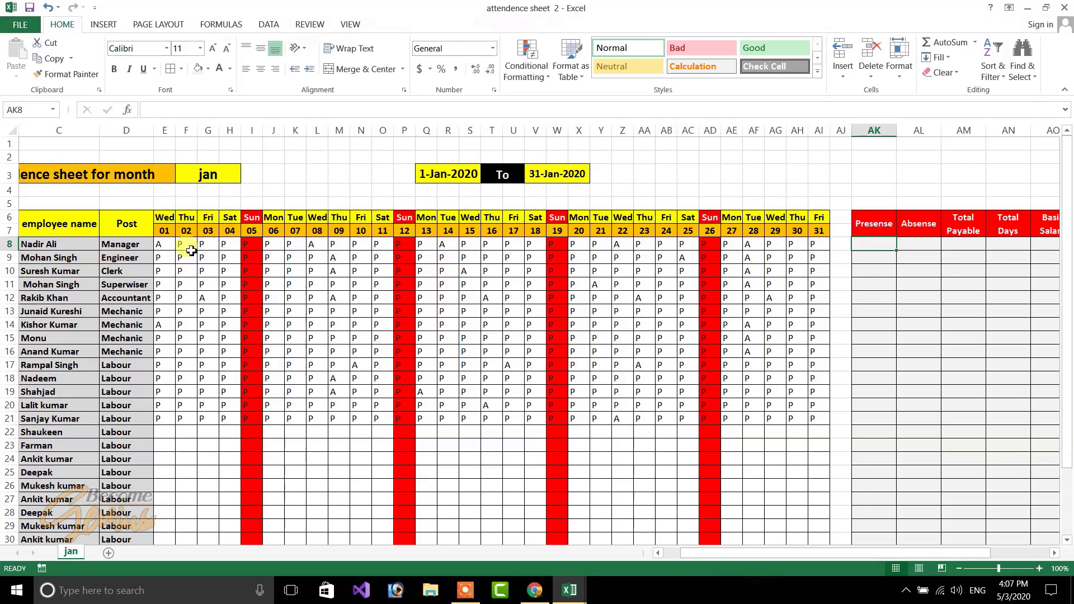
pyautogui.moveTo(250, 244); pyautogui.dragTo(253, 428)
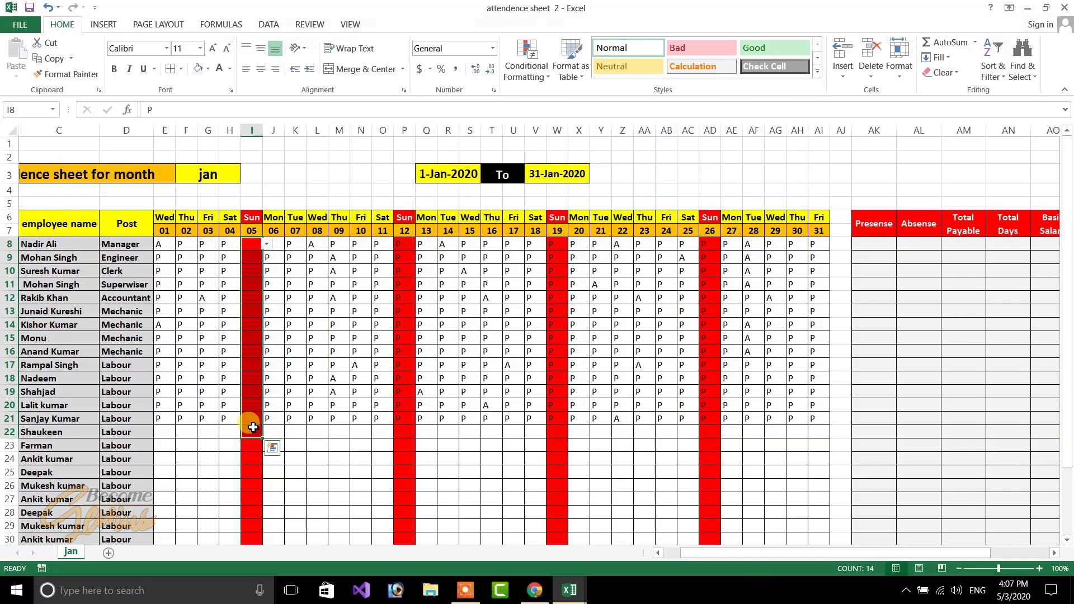
pyautogui.moveTo(401, 244); pyautogui.dragTo(401, 427)
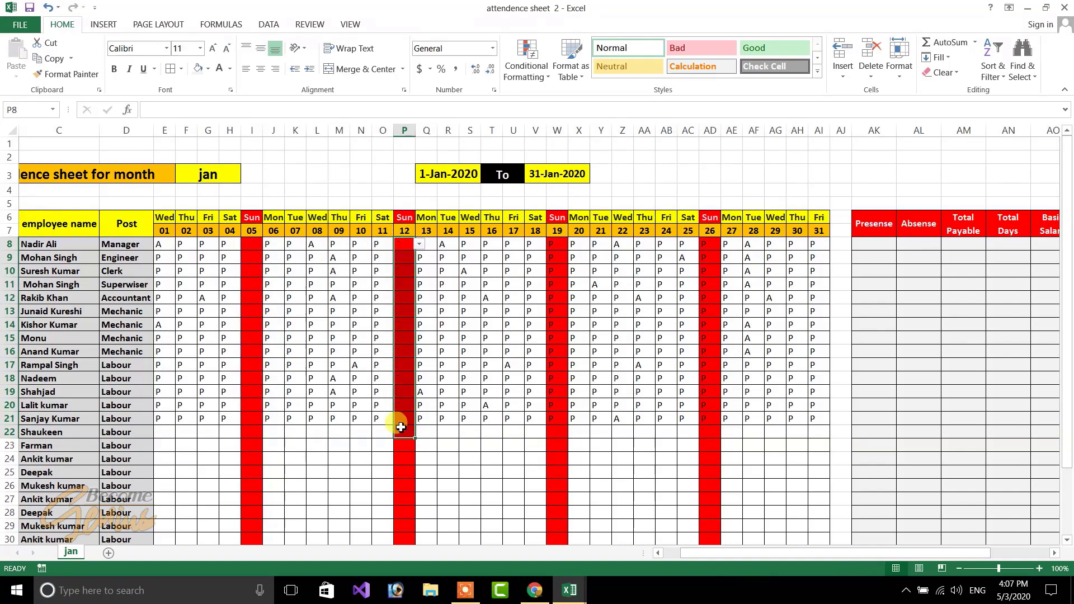
pyautogui.moveTo(555, 244); pyautogui.dragTo(559, 424)
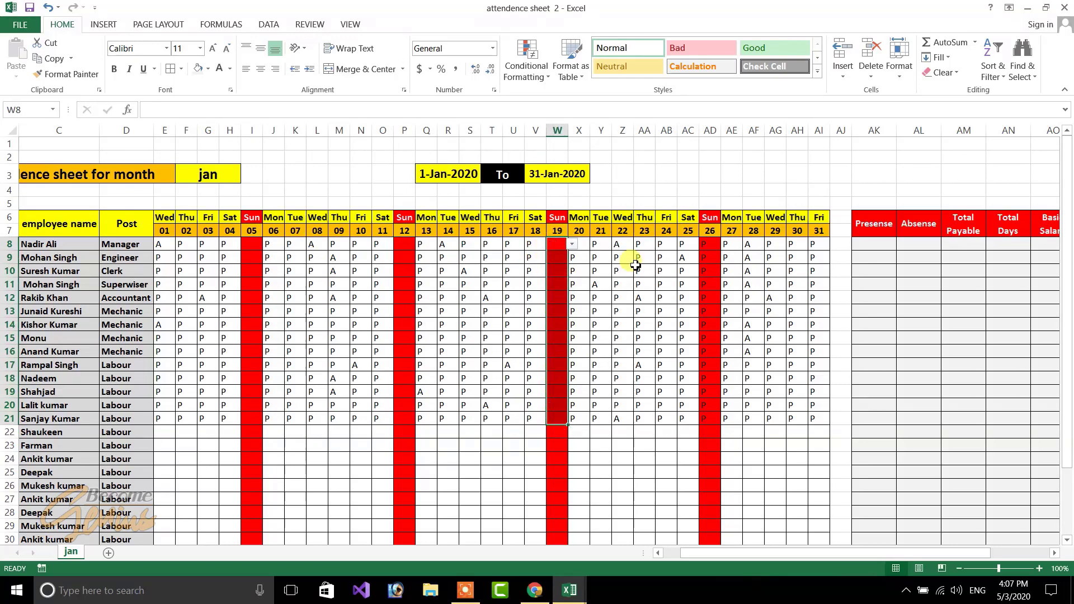
pyautogui.click(709, 244)
pyautogui.moveTo(709, 241); pyautogui.dragTo(716, 440)
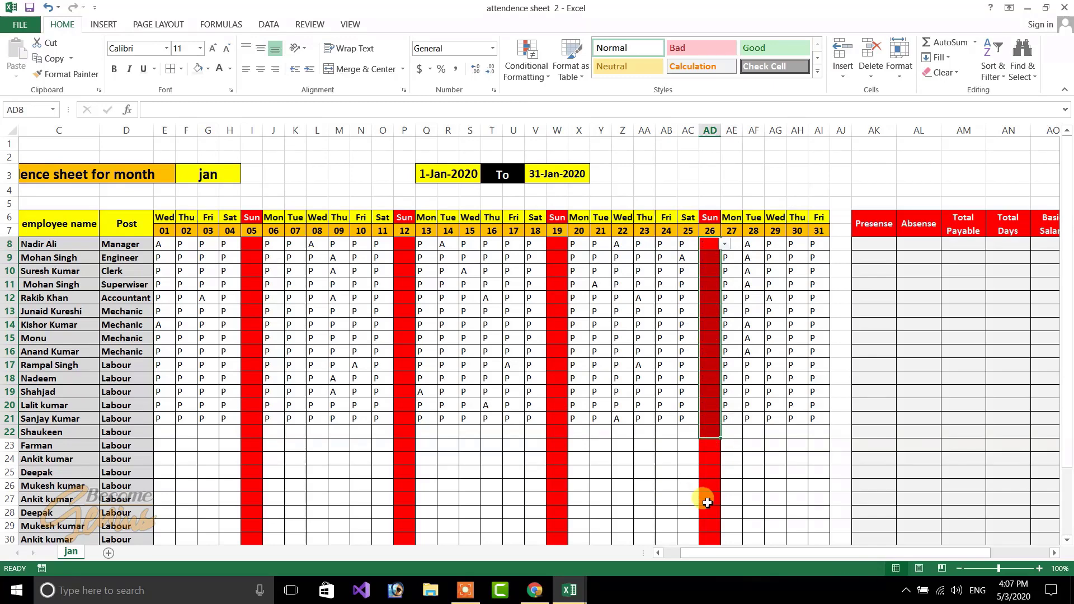
# Step: Enter =COUNTIF(E8:AI8,"P") in AK8 to count the first employee's present days
pyautogui.moveTo(706, 551); pyautogui.dragTo(734, 552)
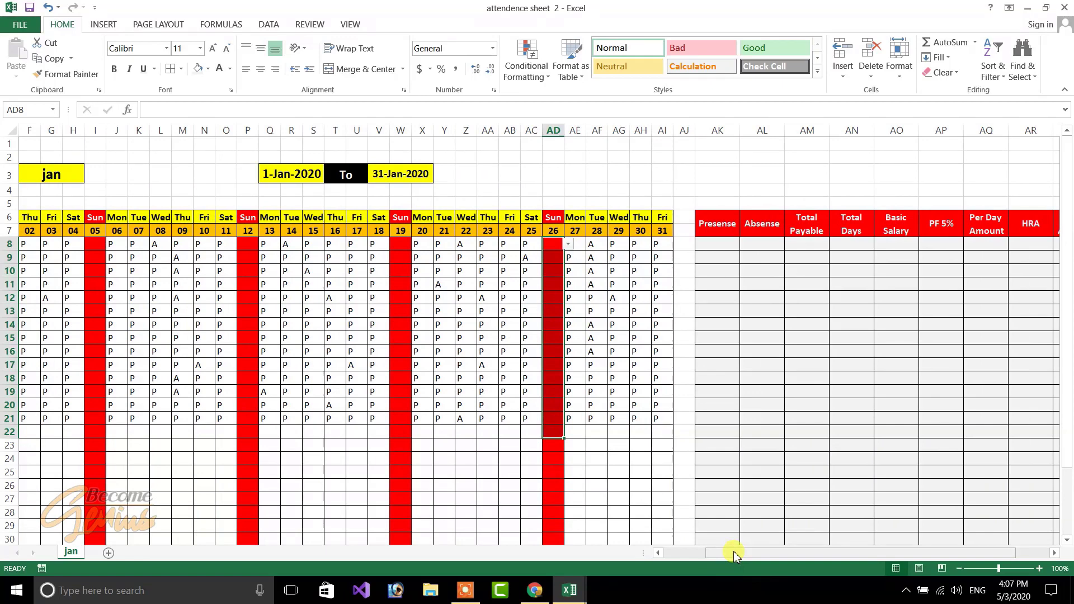
pyautogui.click(718, 242)
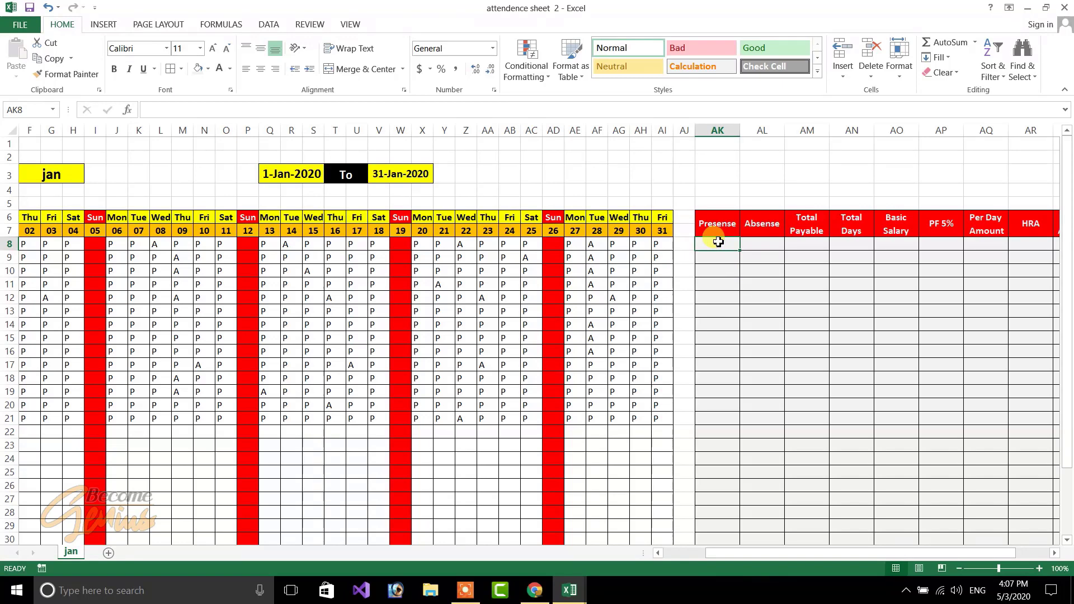
pyautogui.write('cou')
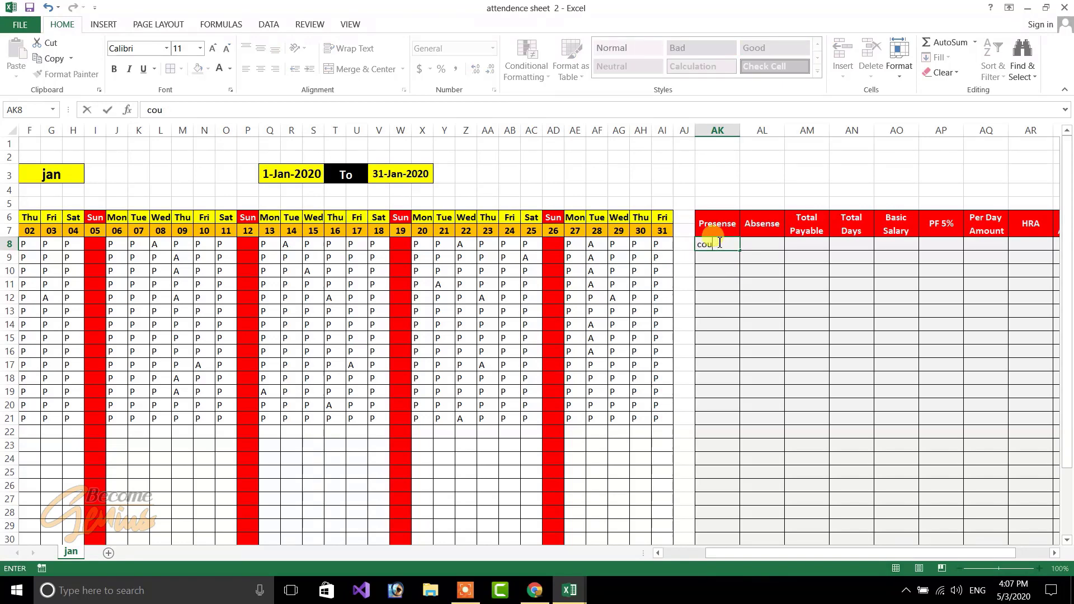
pyautogui.write('n')
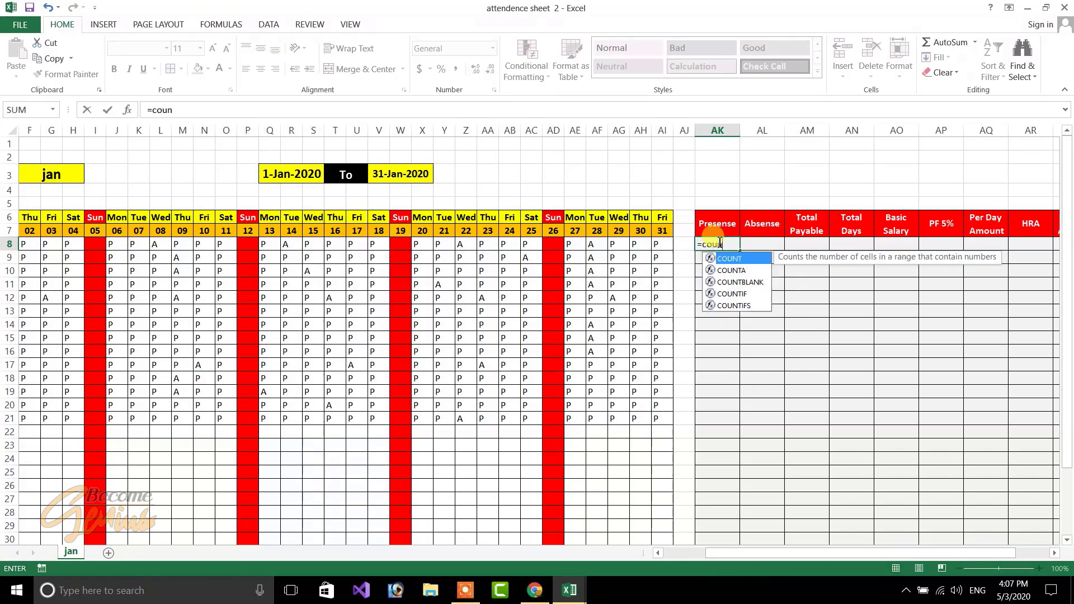
pyautogui.write('=countif(')
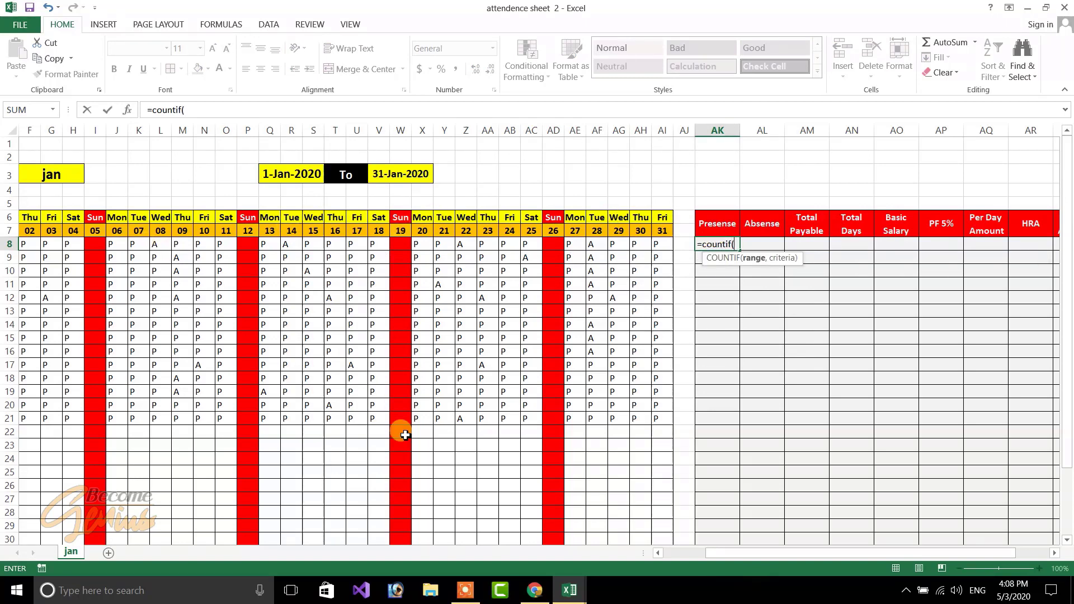
pyautogui.moveTo(666, 246); pyautogui.dragTo(167, 247)
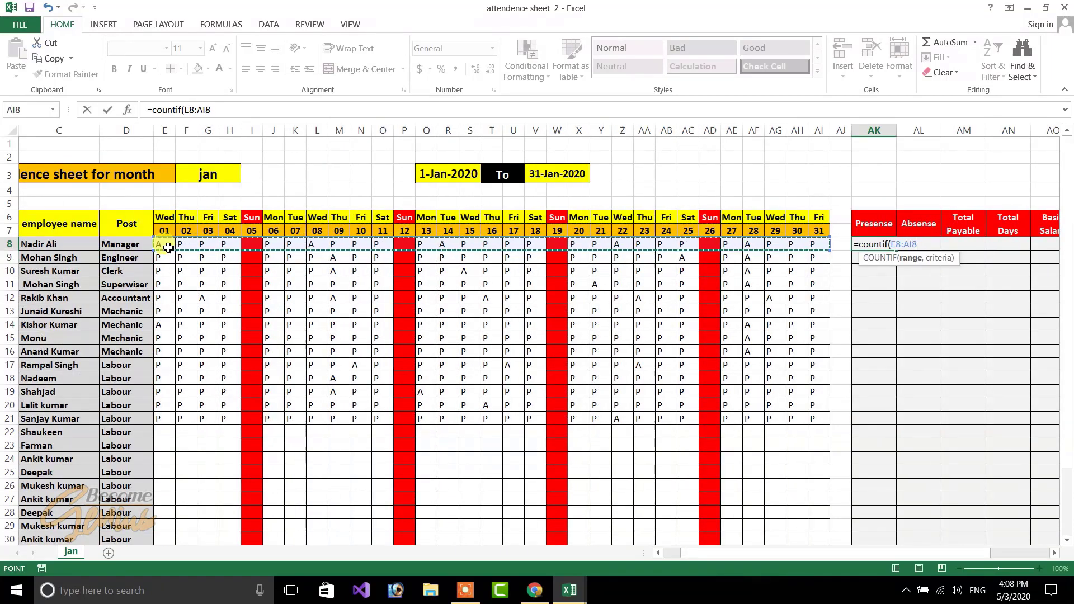
pyautogui.write(',"P')
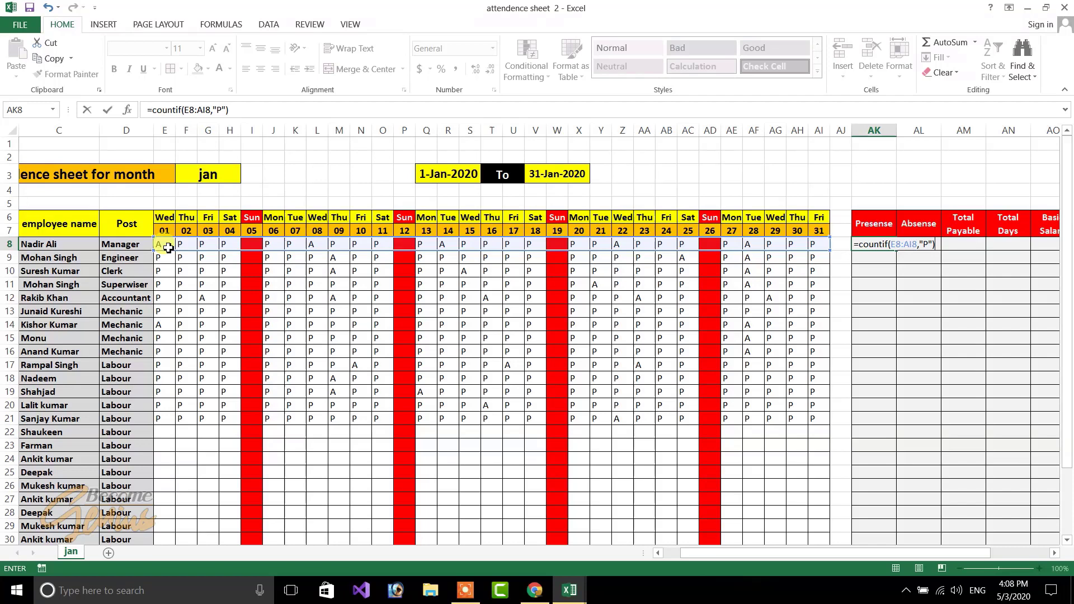
pyautogui.press('Return')
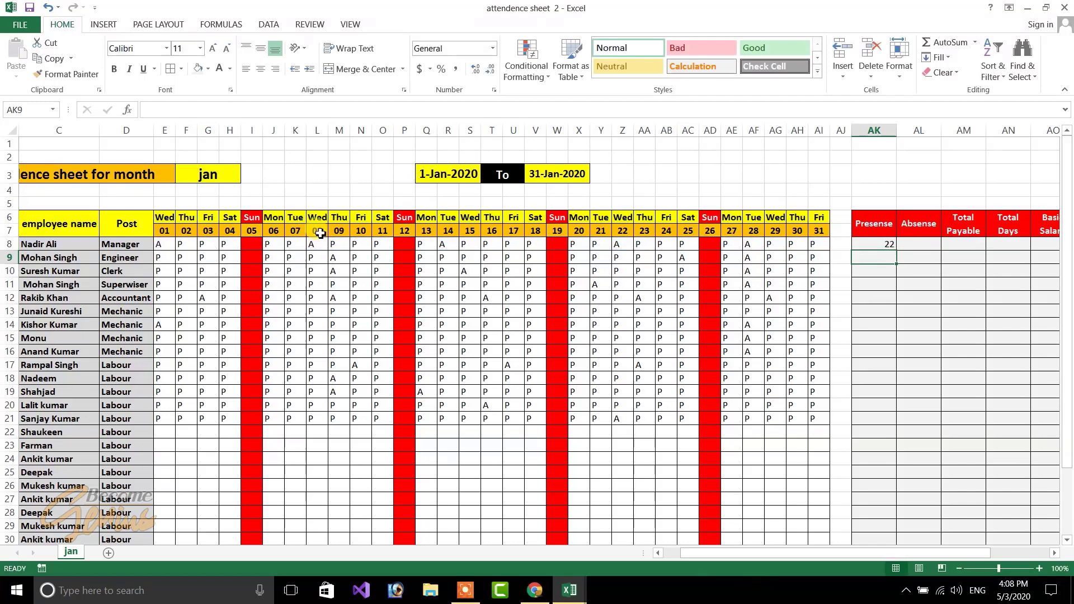
# Step: Fill the COUNTIF formula from AK8 down the Presense column to row 36
pyautogui.click(60, 248)
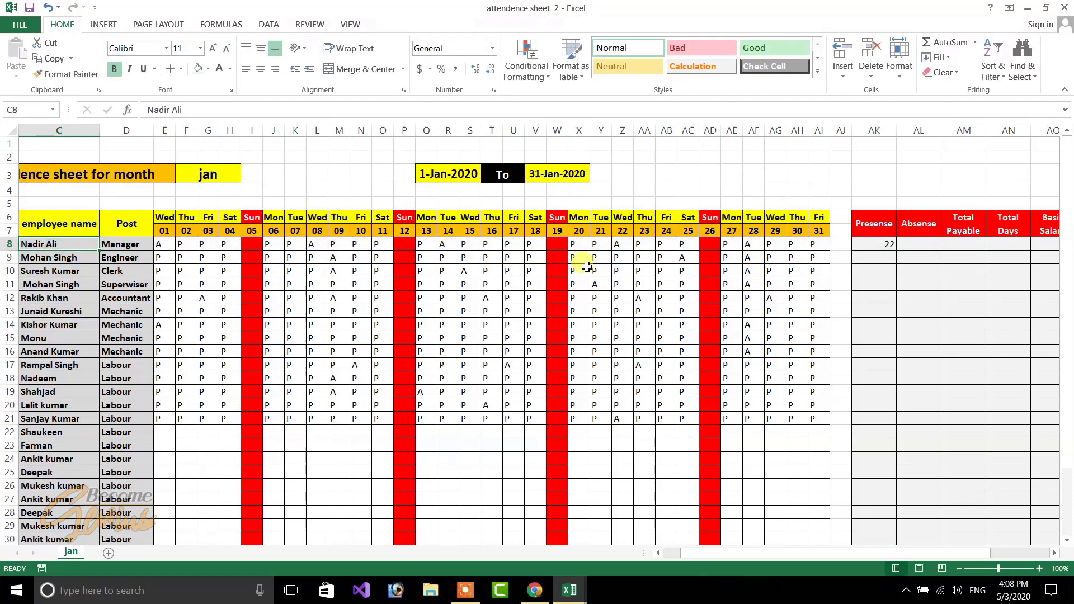
pyautogui.click(883, 248)
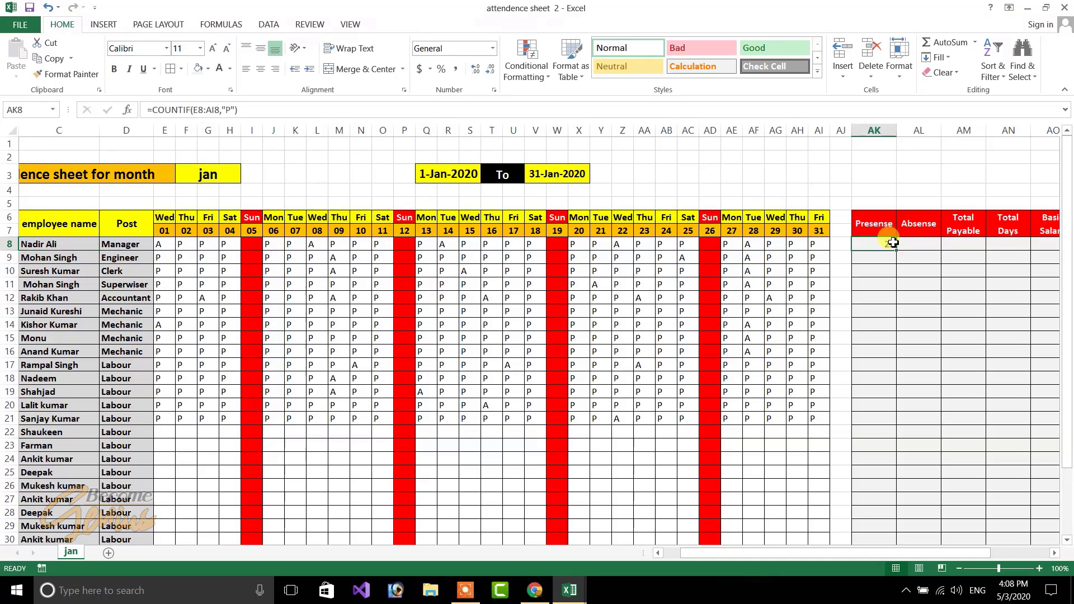
pyautogui.doubleClick(895, 251)
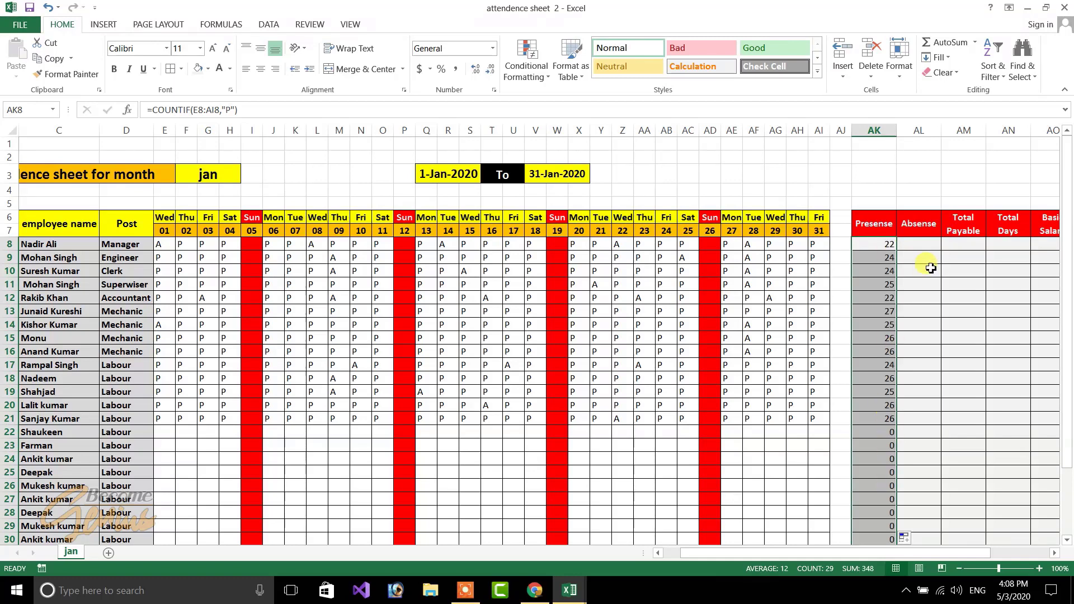
# Step: Enter =COUNTIF(E8:AI8,"A") in AL8 to count absent days and fill it down the Absense column to row 36
pyautogui.click(923, 242)
pyautogui.write('=')
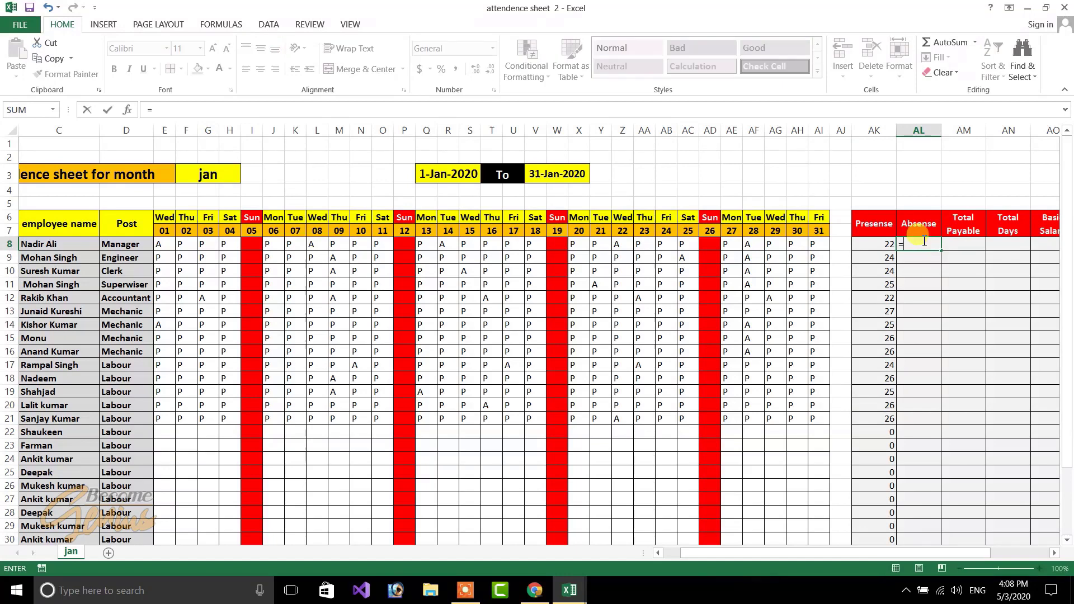
pyautogui.write('count')
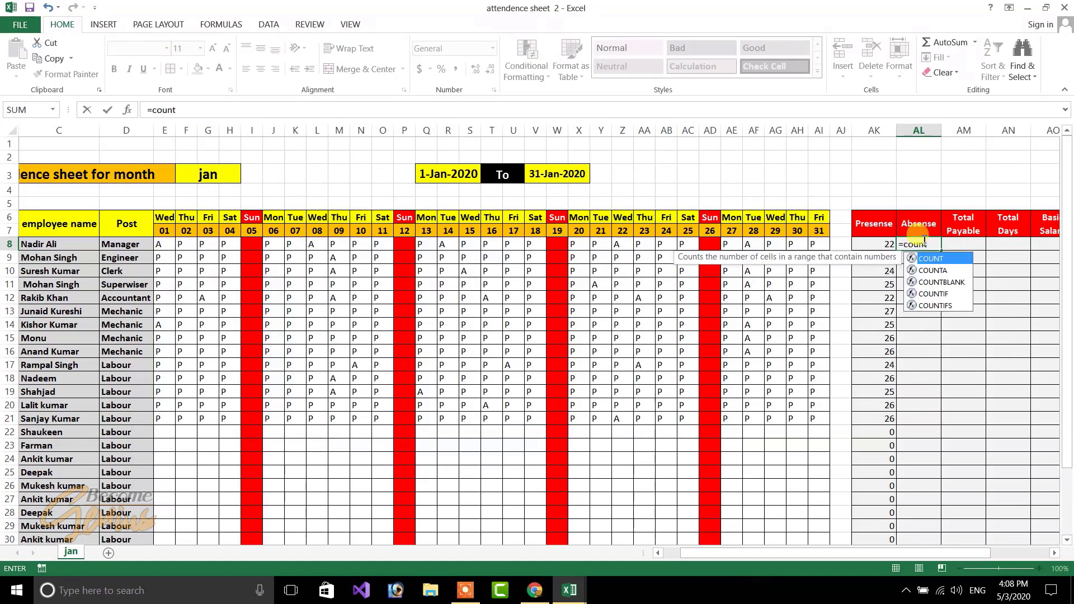
pyautogui.write('if(')
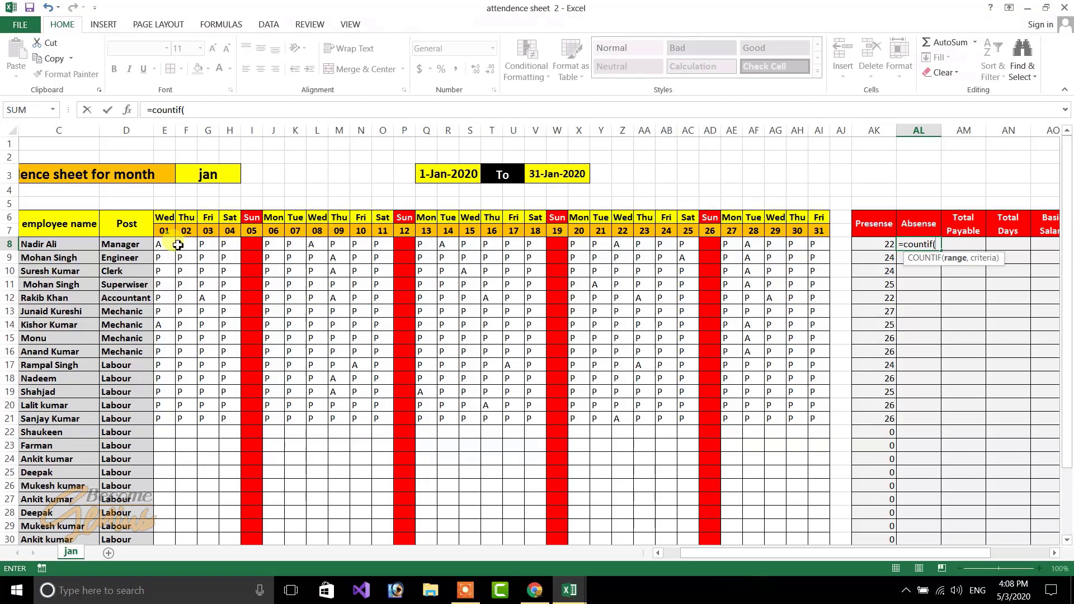
pyautogui.moveTo(162, 245); pyautogui.dragTo(824, 245)
pyautogui.write(',"A')
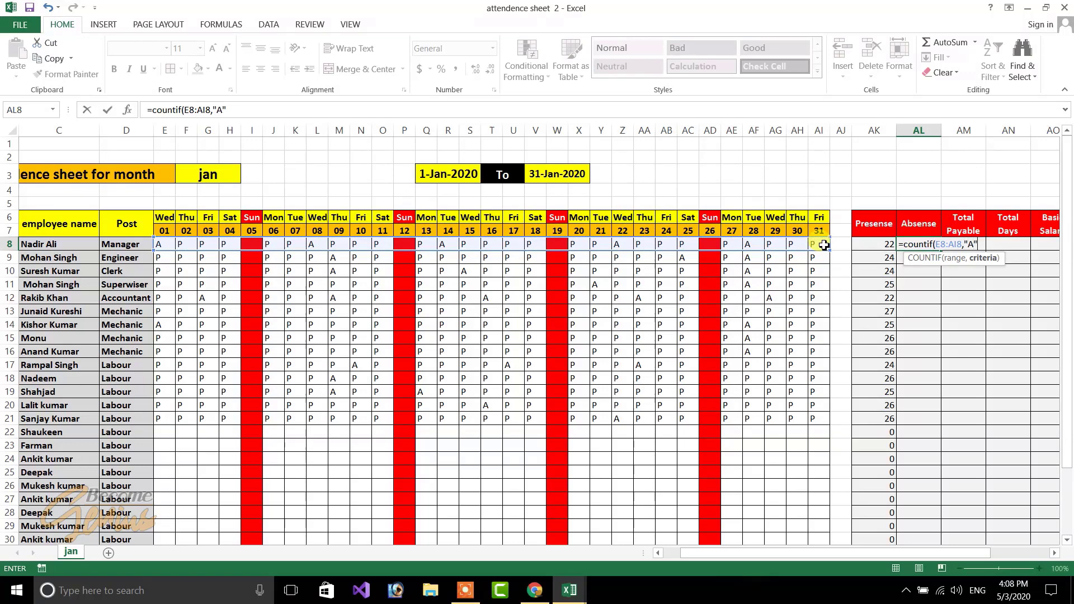
pyautogui.write('")')
pyautogui.press('Return')
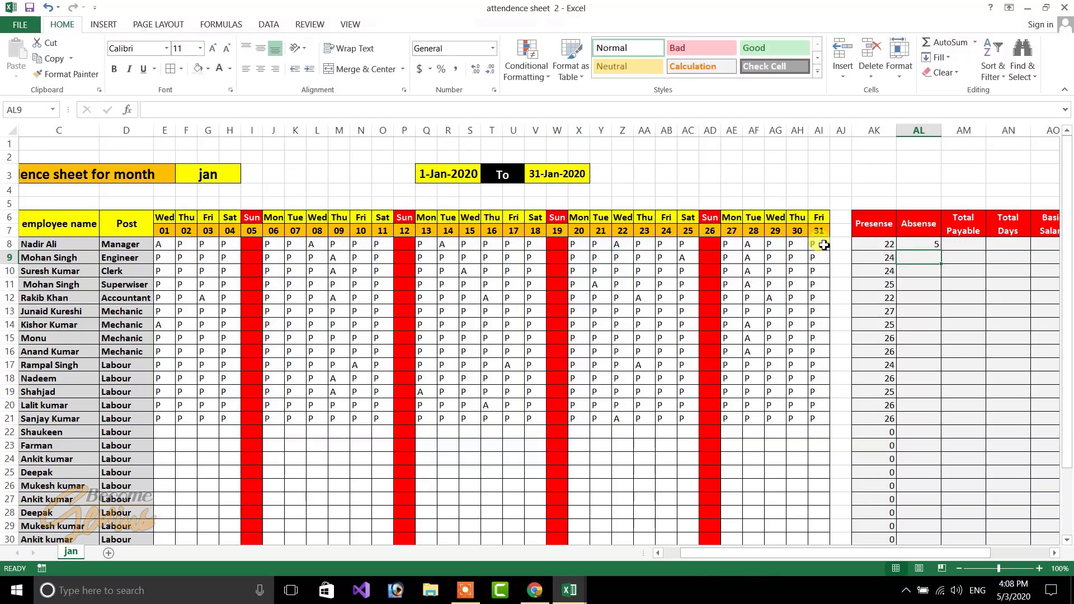
pyautogui.click(934, 239)
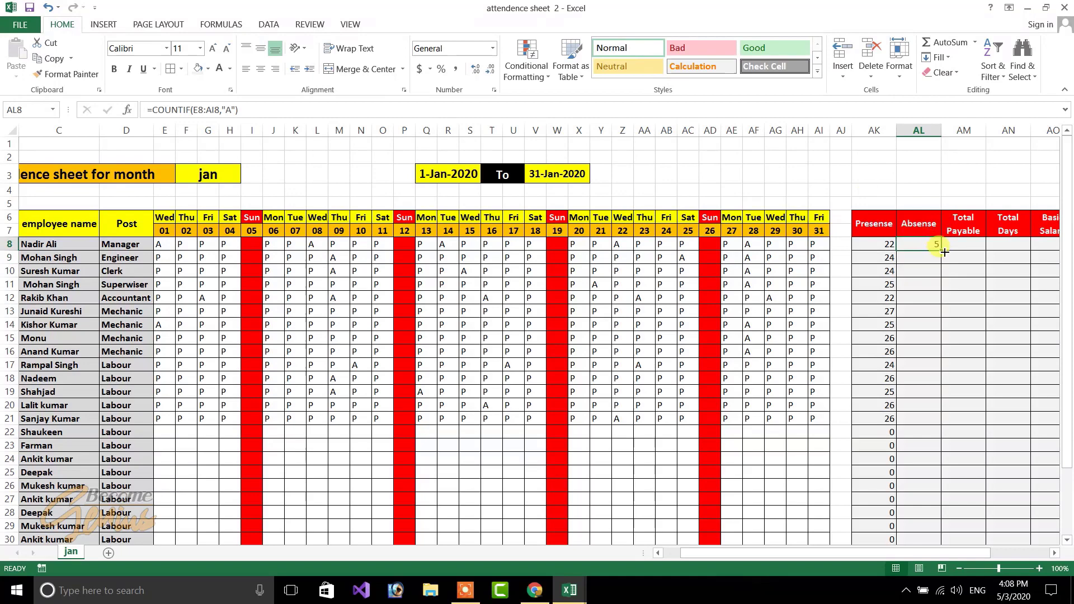
pyautogui.doubleClick(943, 251)
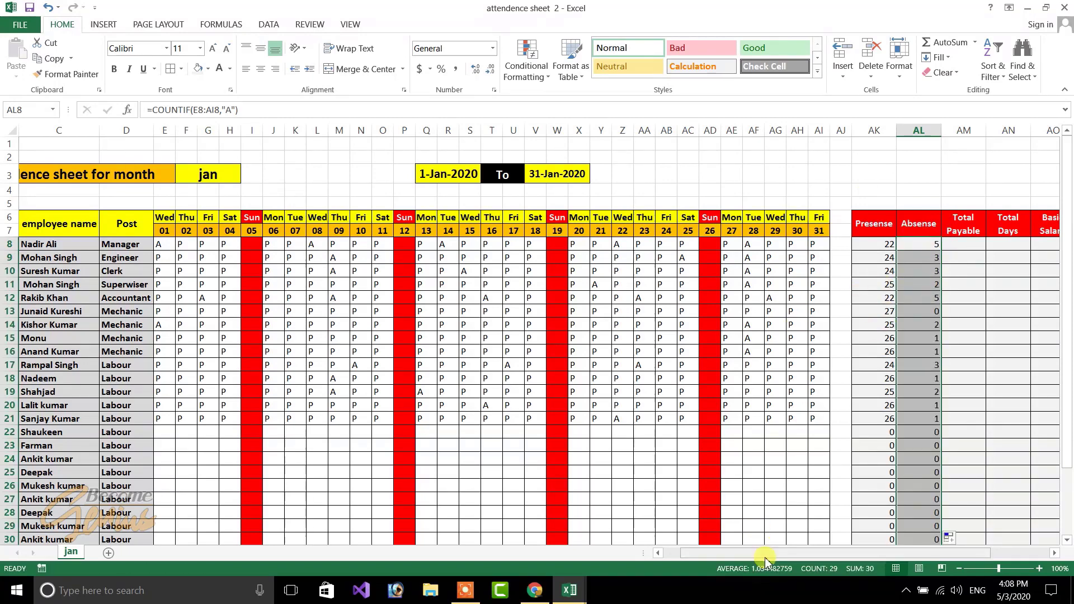
# Step: Enter =COUNTIF($E$6:$AI$6,"sun") in AM8 under Total Payable to count the month's Sundays
pyautogui.moveTo(767, 554)
pyautogui.mouseDown()
pyautogui.moveTo(789, 554)
pyautogui.moveTo(747, 553)
pyautogui.mouseUp()
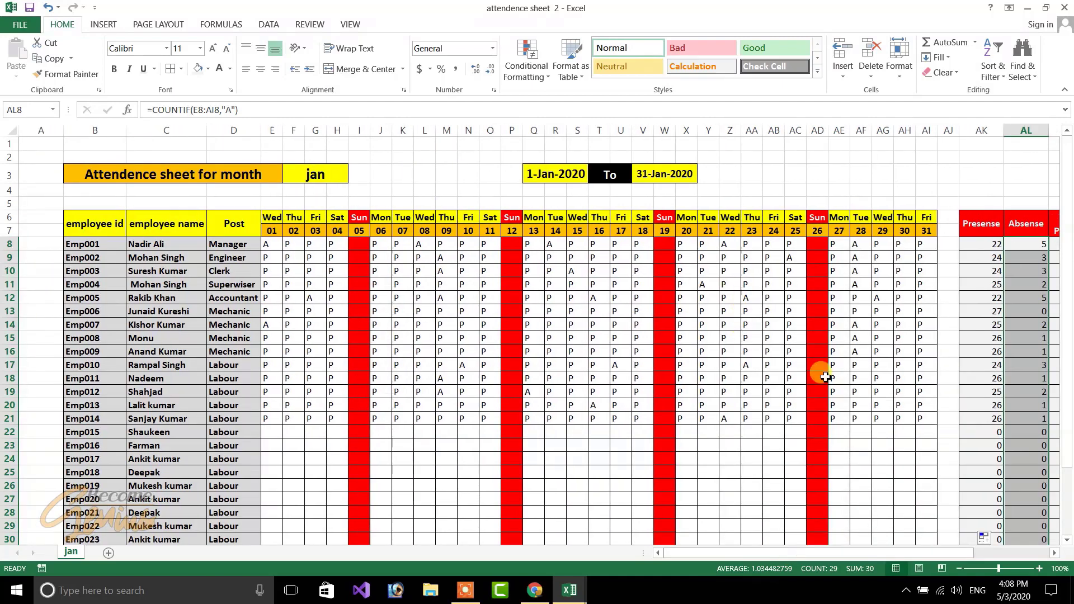
pyautogui.moveTo(822, 556); pyautogui.dragTo(838, 555)
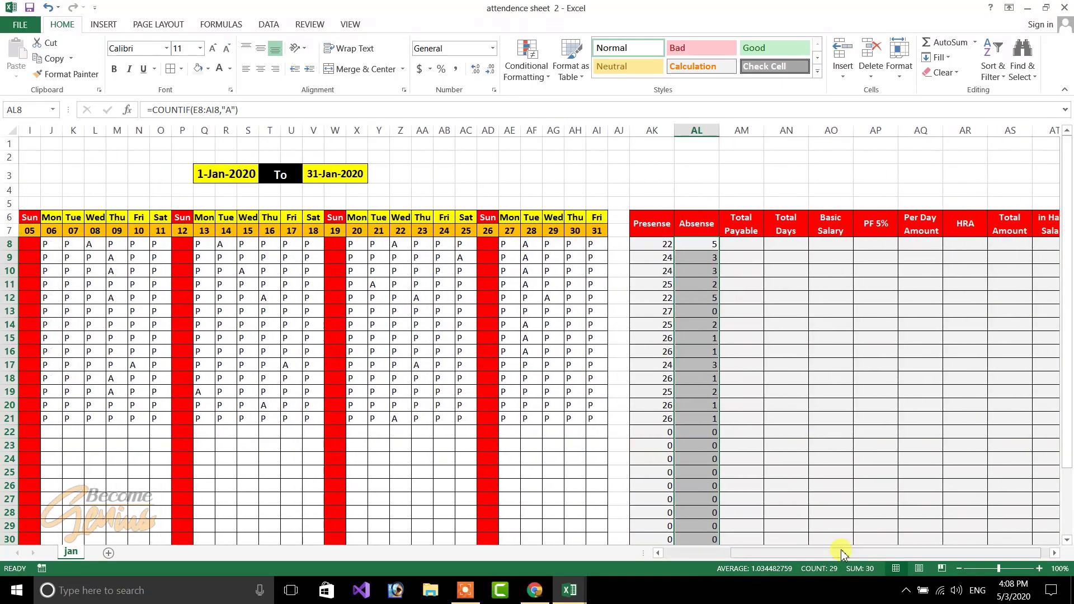
pyautogui.click(741, 248)
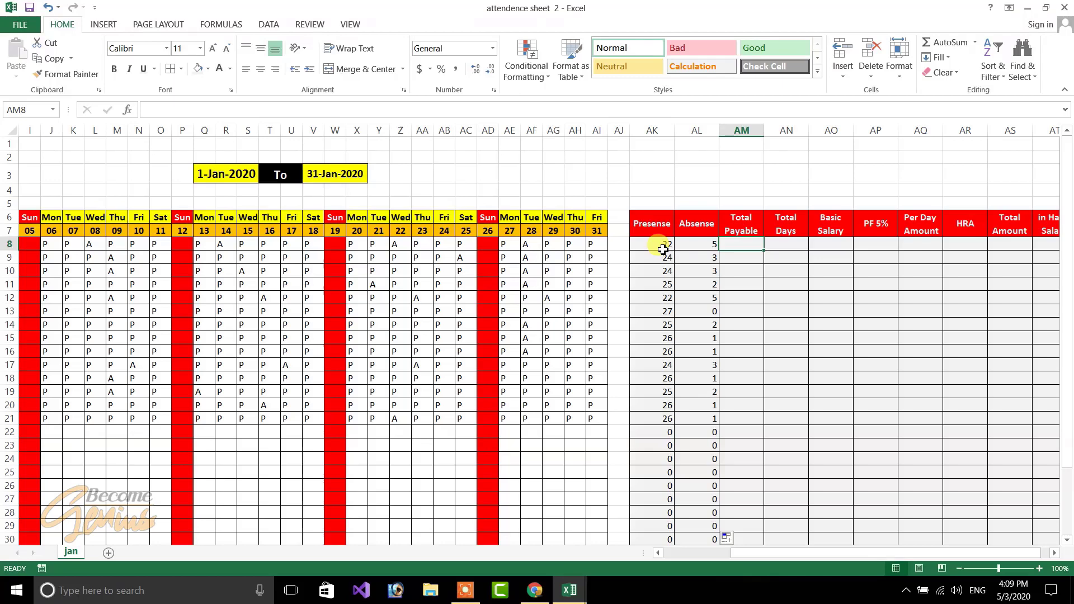
pyautogui.write('=con')
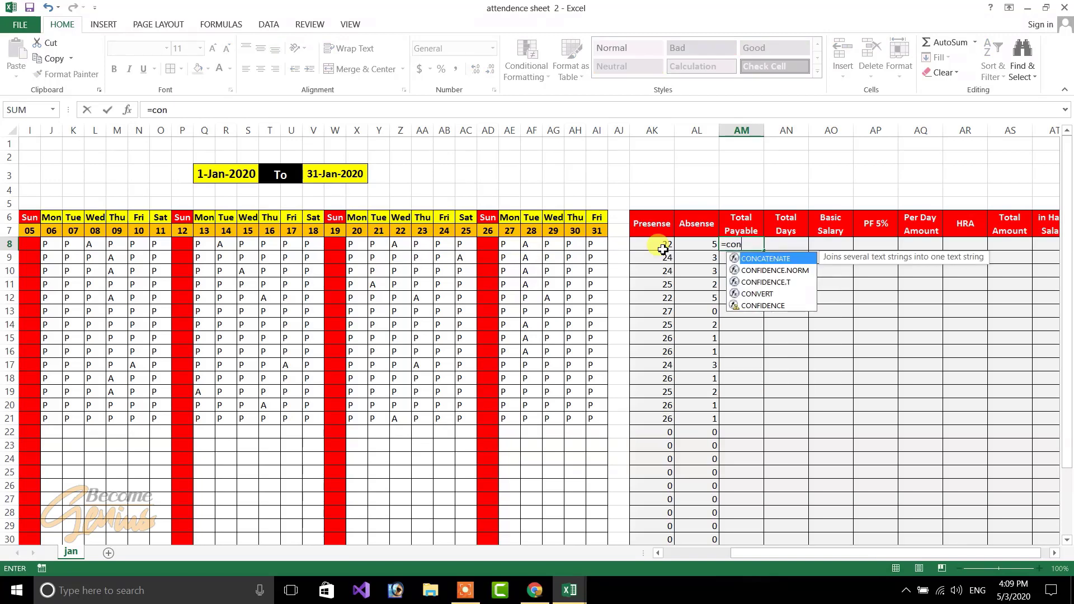
pyautogui.press('BackSpace')
pyautogui.write('unt')
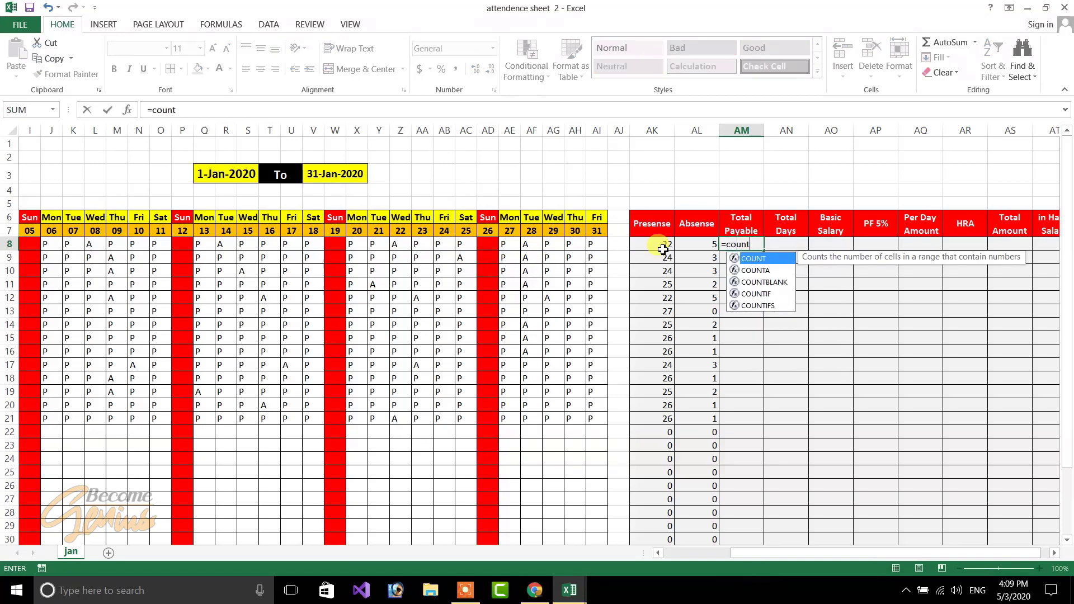
pyautogui.write('if')
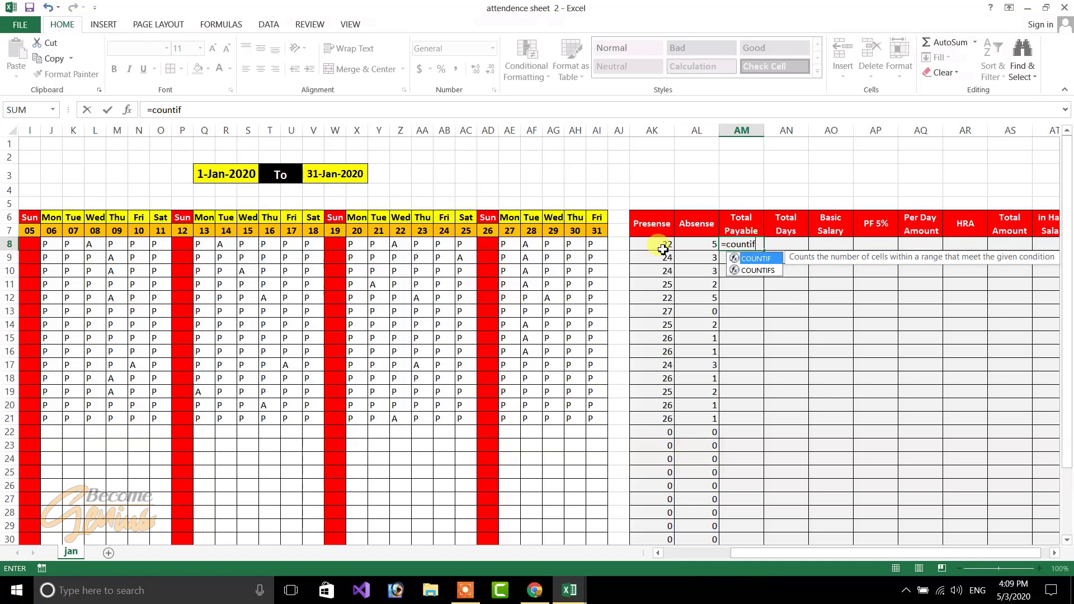
pyautogui.write('(')
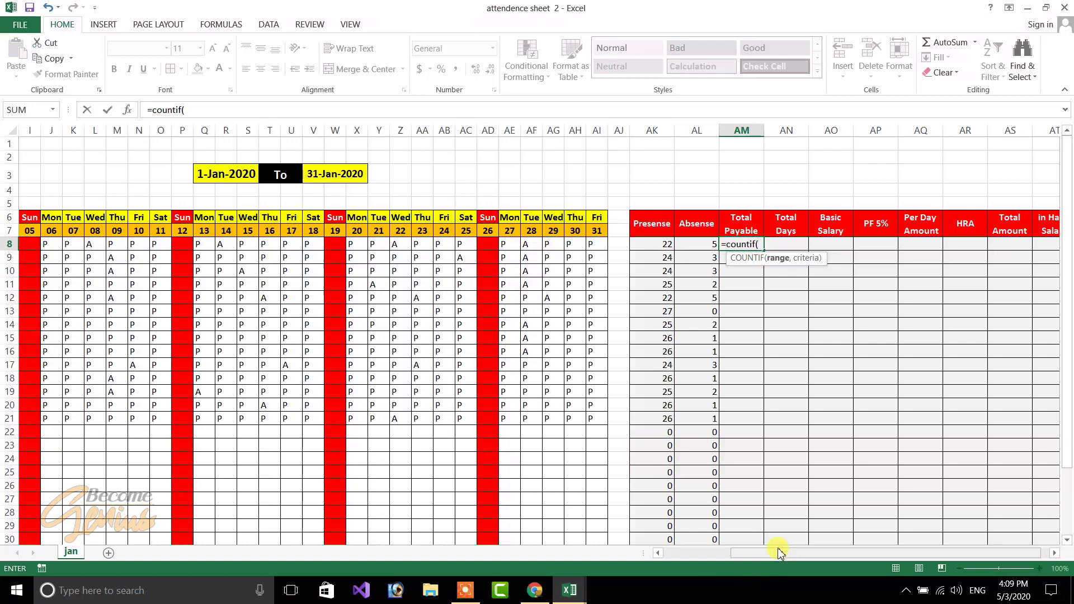
pyautogui.moveTo(780, 553); pyautogui.dragTo(734, 553)
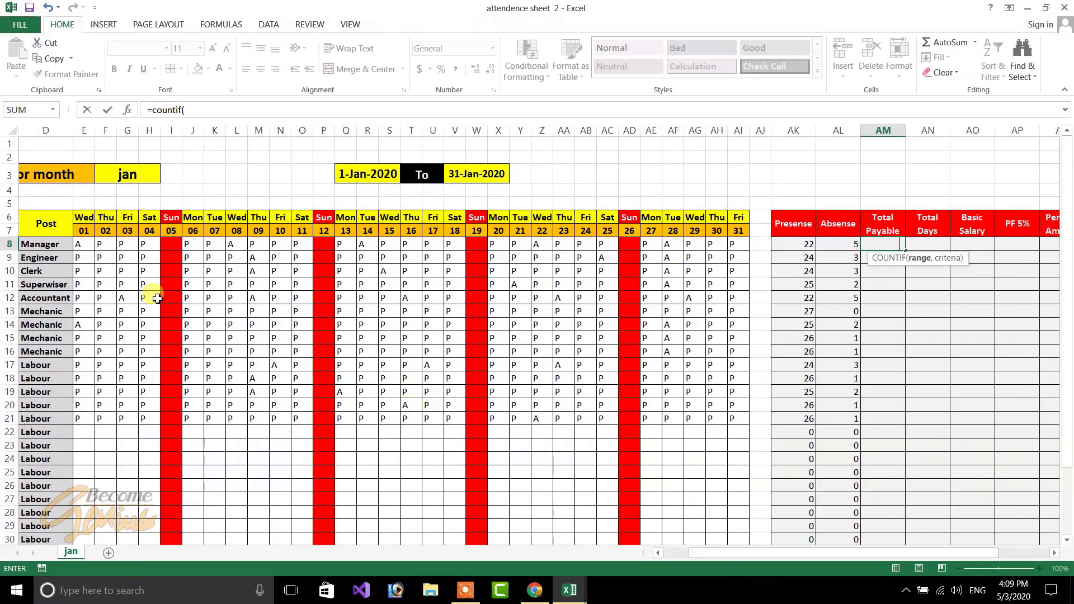
pyautogui.moveTo(84, 218); pyautogui.dragTo(740, 216)
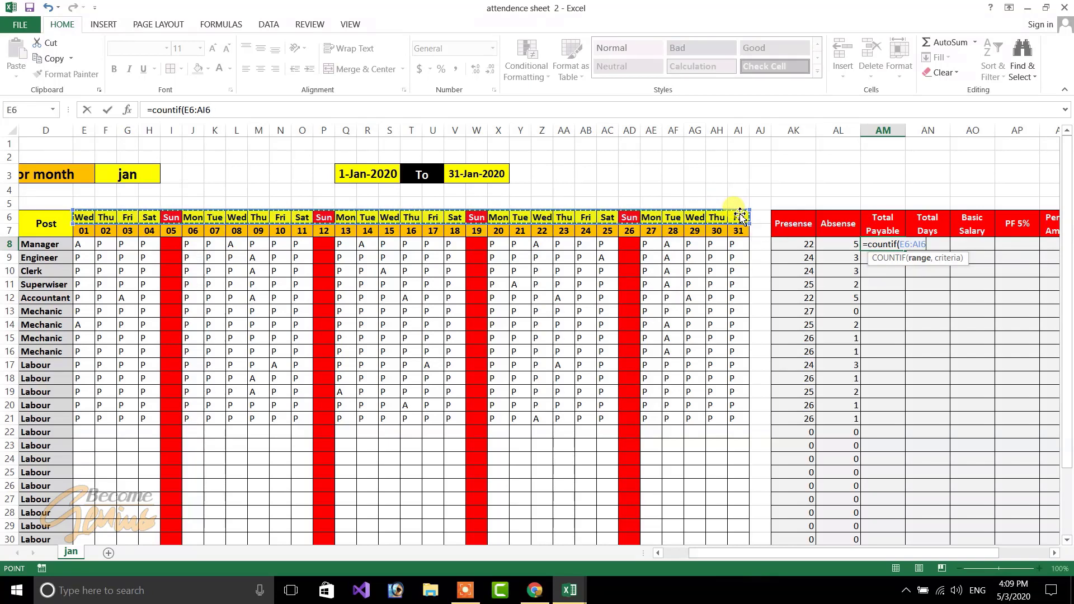
pyautogui.press('F4')
pyautogui.write(',')
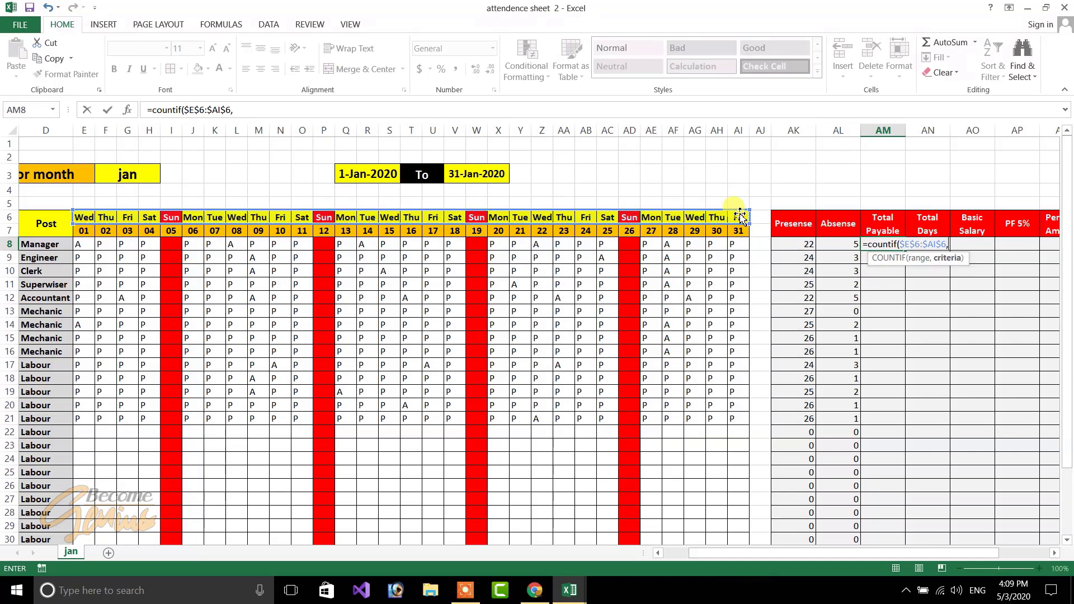
pyautogui.write('"sun")')
pyautogui.press('Return')
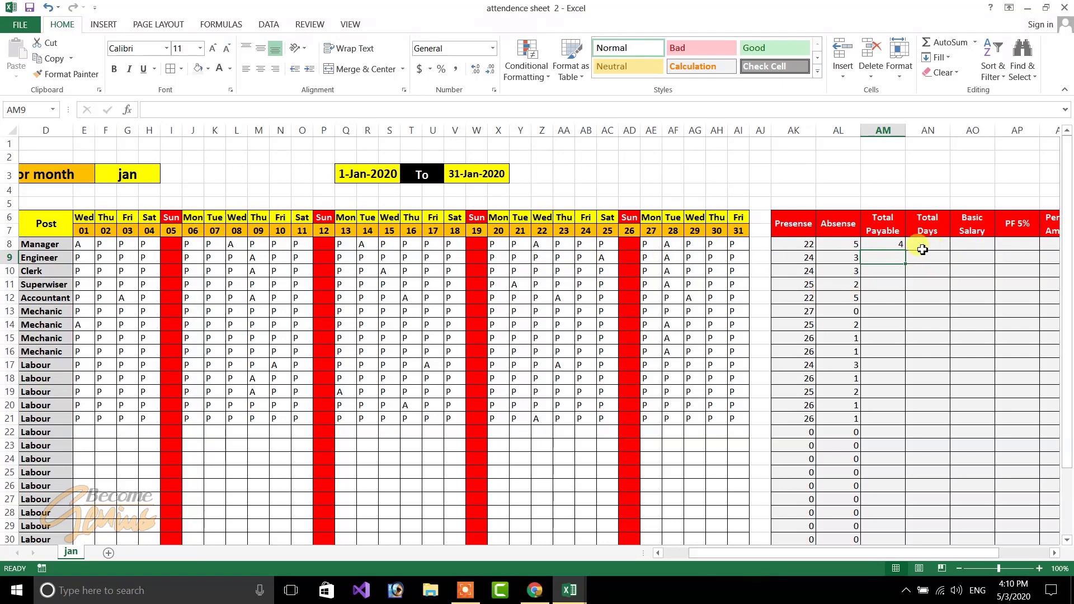
# Step: Append +AK8 to the Sunday count formula in AM8 and fill it down the Total Payable column to row 36
pyautogui.doubleClick(881, 244)
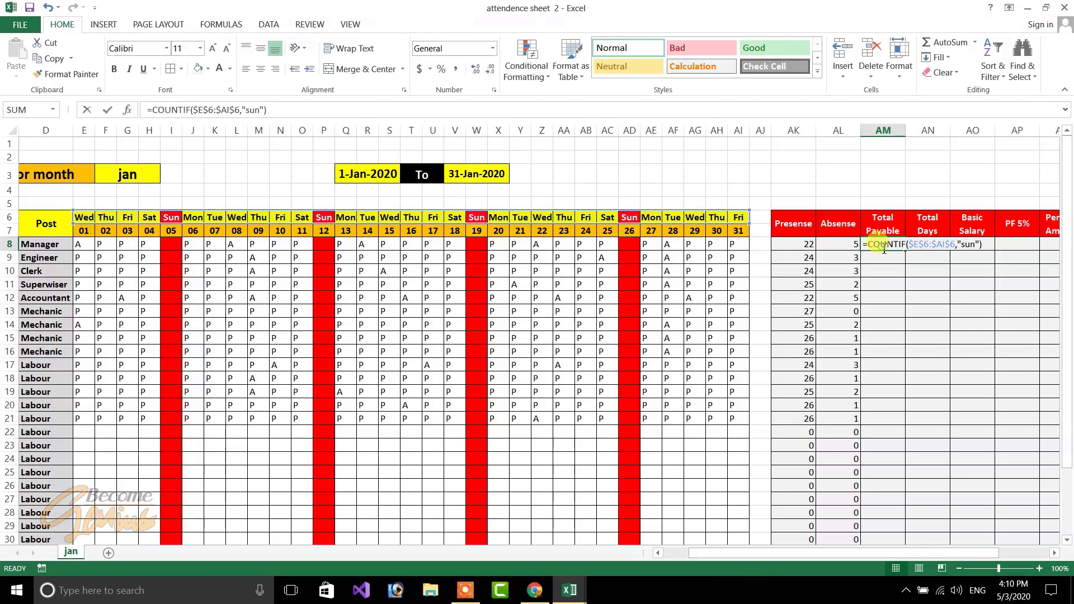
pyautogui.click(986, 245)
pyautogui.click(986, 245)
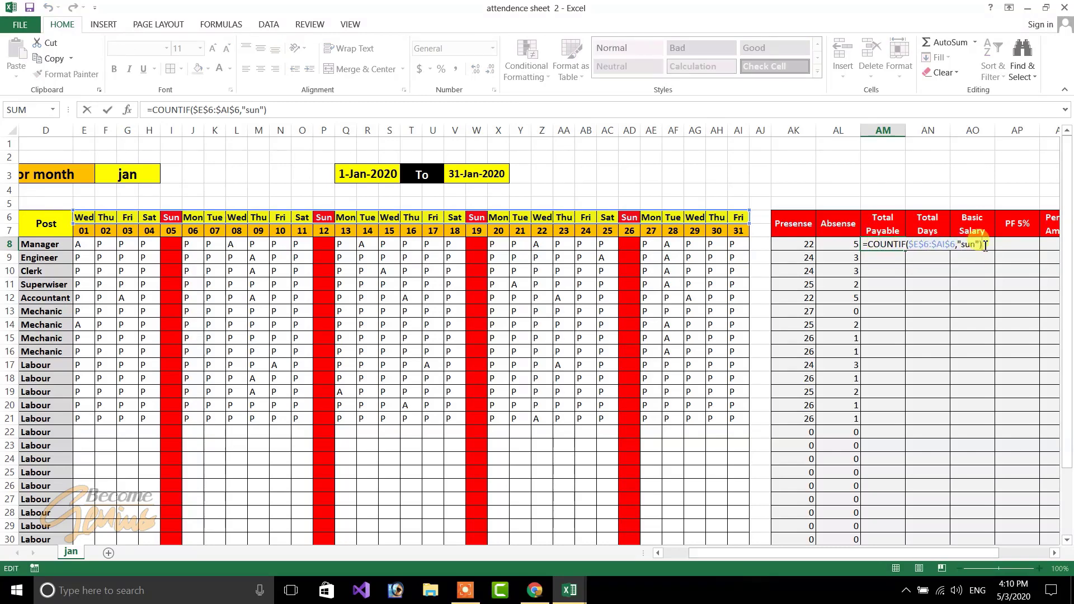
pyautogui.write('+')
pyautogui.click(808, 243)
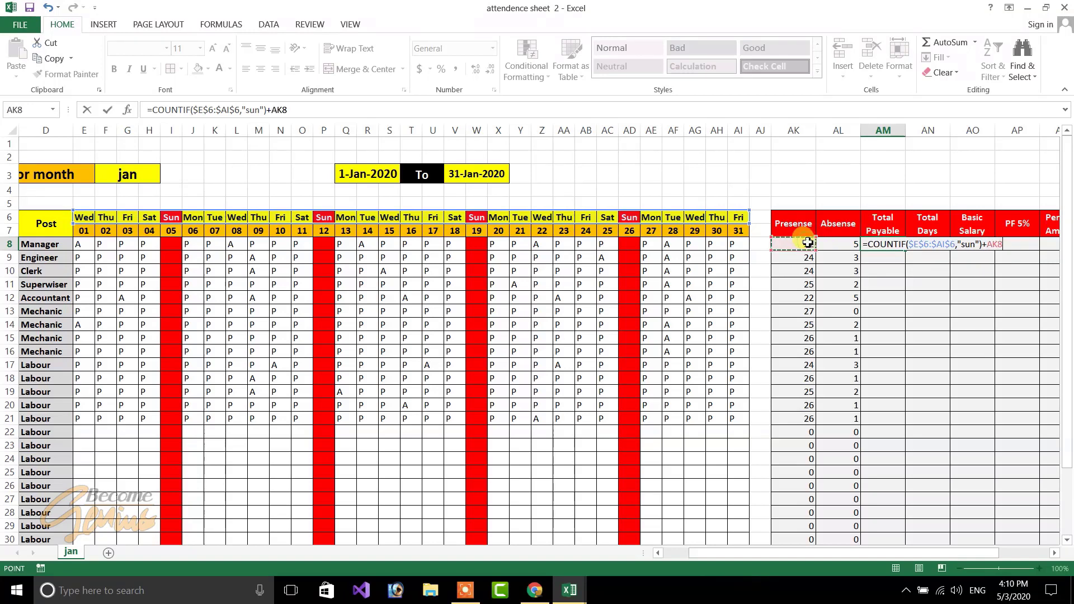
pyautogui.press('Return')
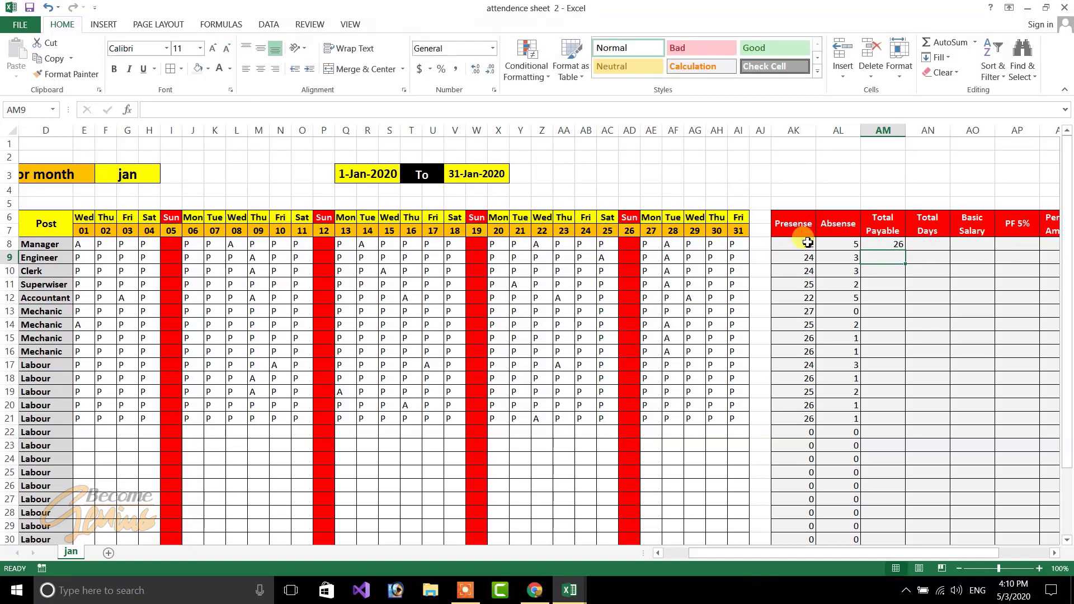
pyautogui.click(897, 246)
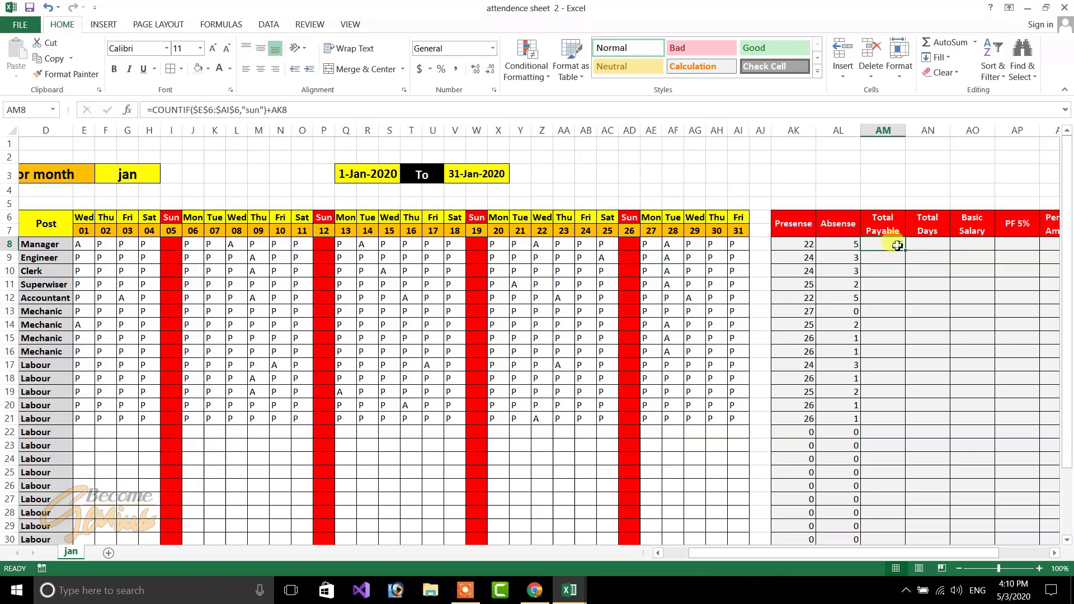
pyautogui.doubleClick(906, 250)
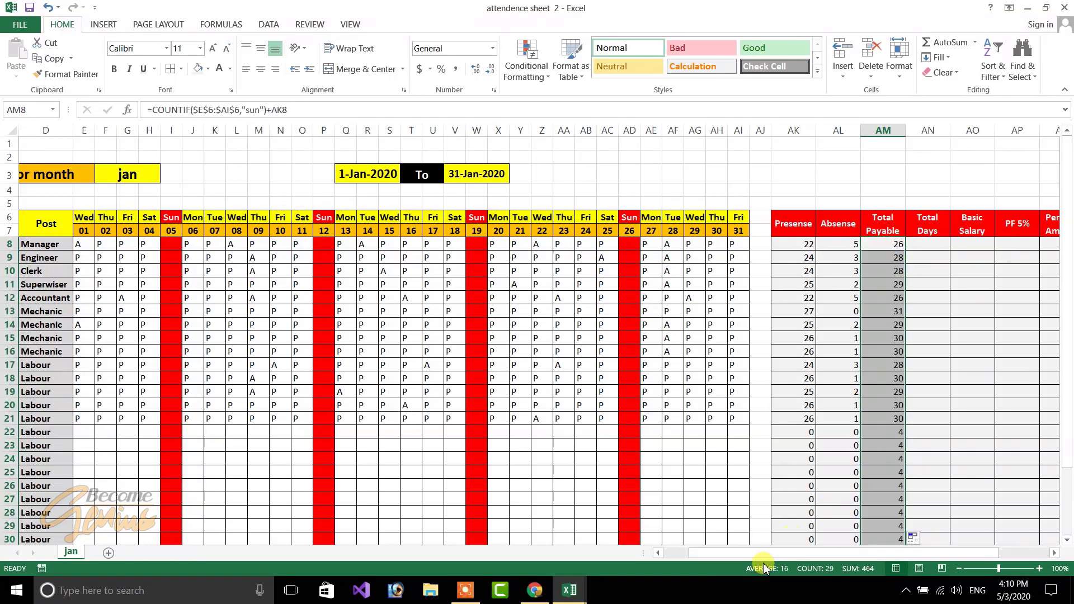
# Step: Enter =DAY(V3) in AN8 under Total Days to get the number of days from the month's end date
pyautogui.moveTo(753, 556); pyautogui.dragTo(787, 556)
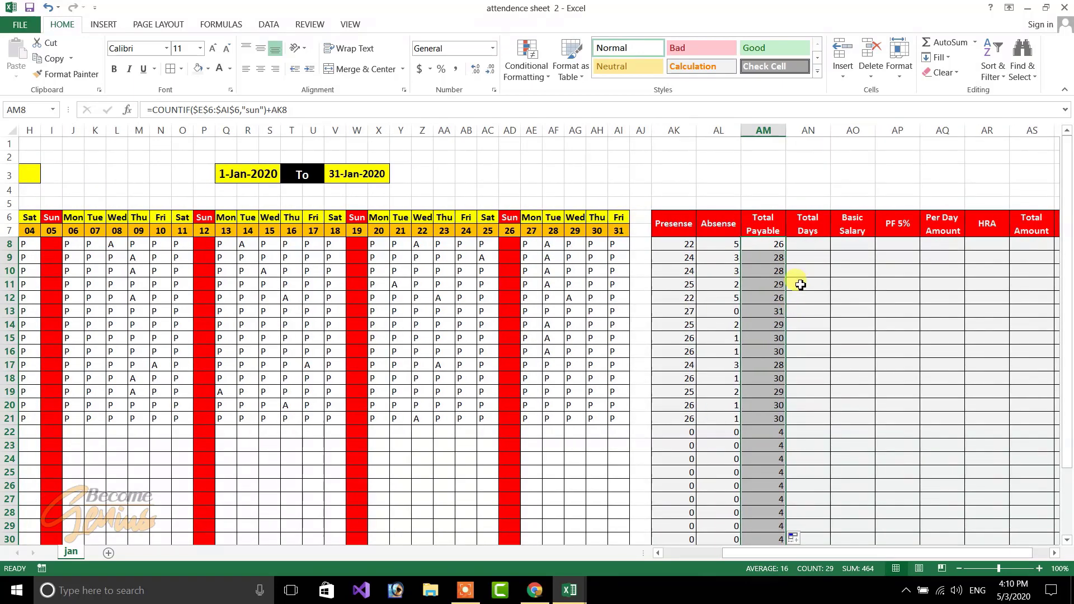
pyautogui.click(801, 255)
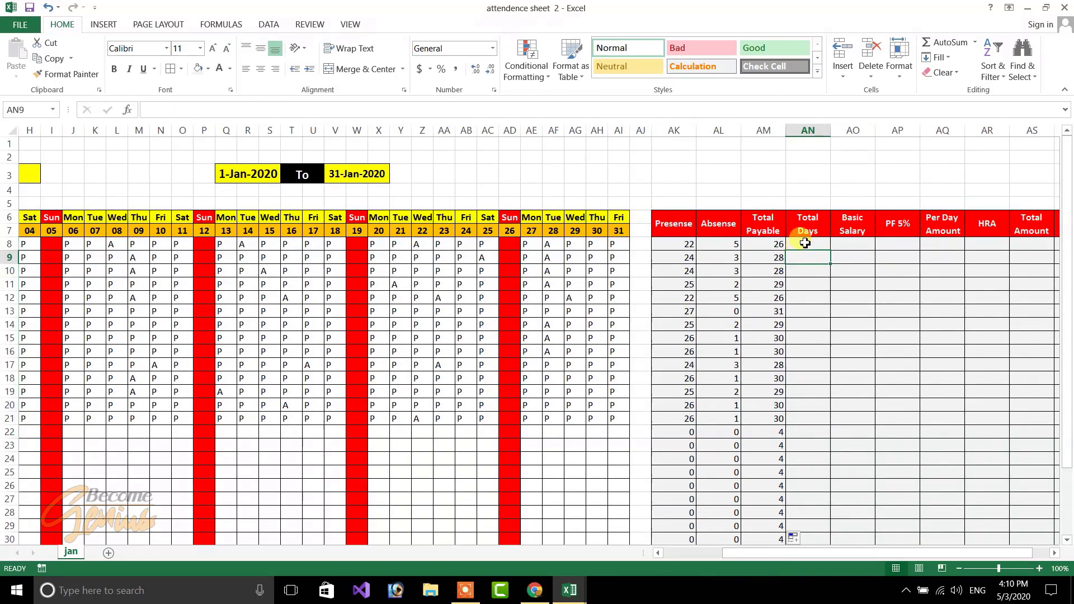
pyautogui.click(805, 243)
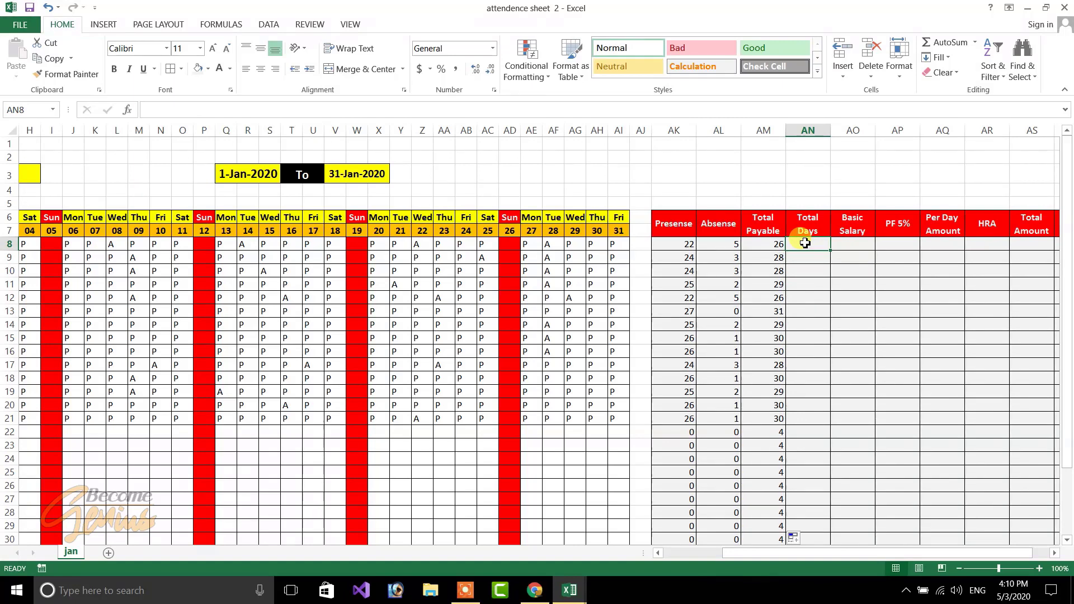
pyautogui.write('=day')
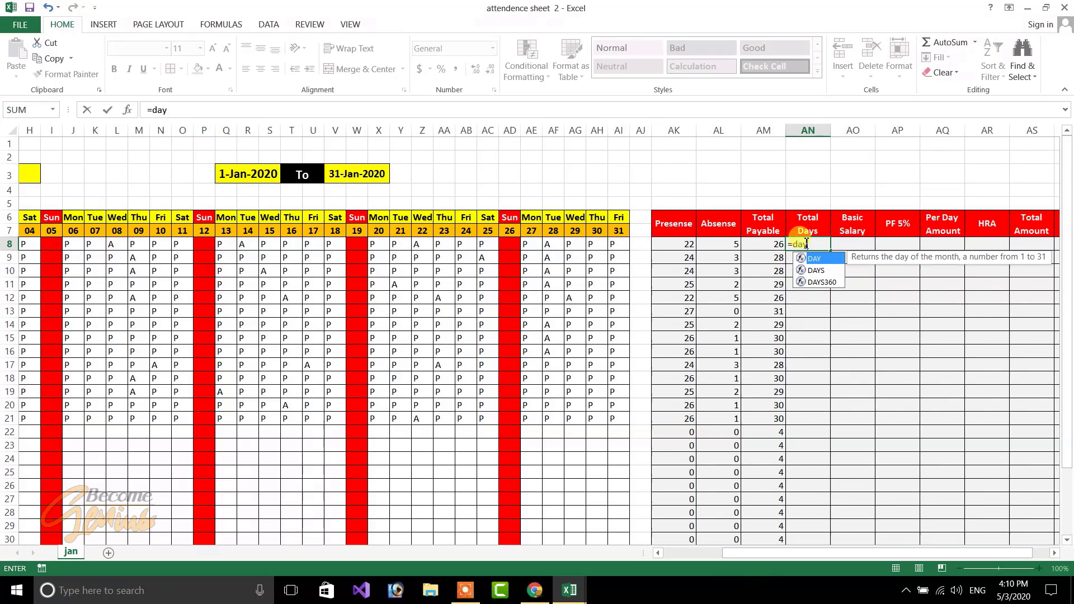
pyautogui.write('(')
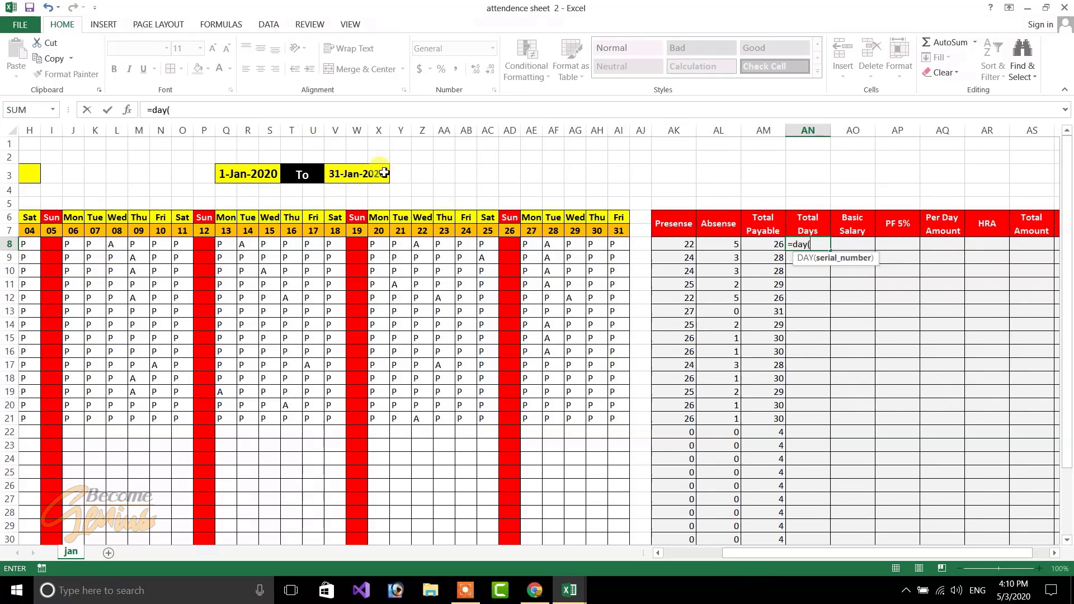
pyautogui.click(363, 174)
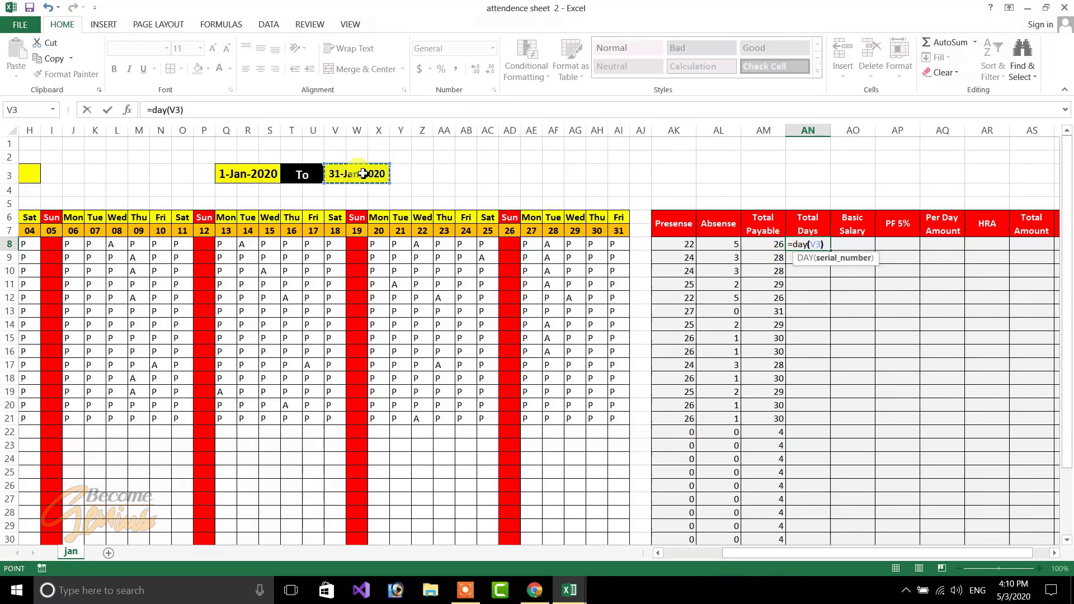
pyautogui.write(')')
pyautogui.press('Return')
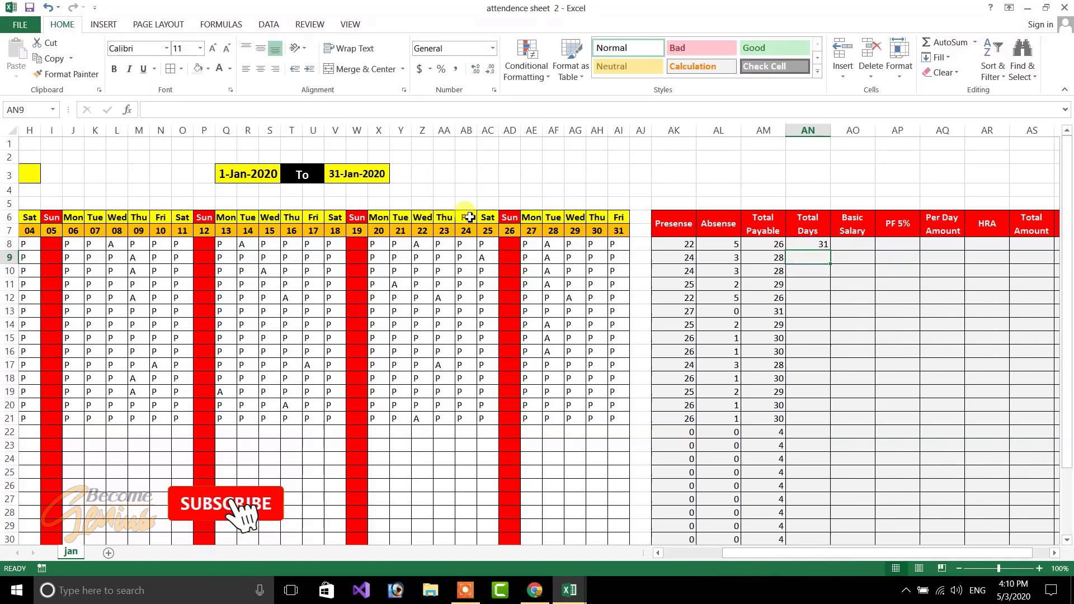
# Step: Fill the DAY formula from AN8 down the Total Days column to row 36
pyautogui.click(811, 244)
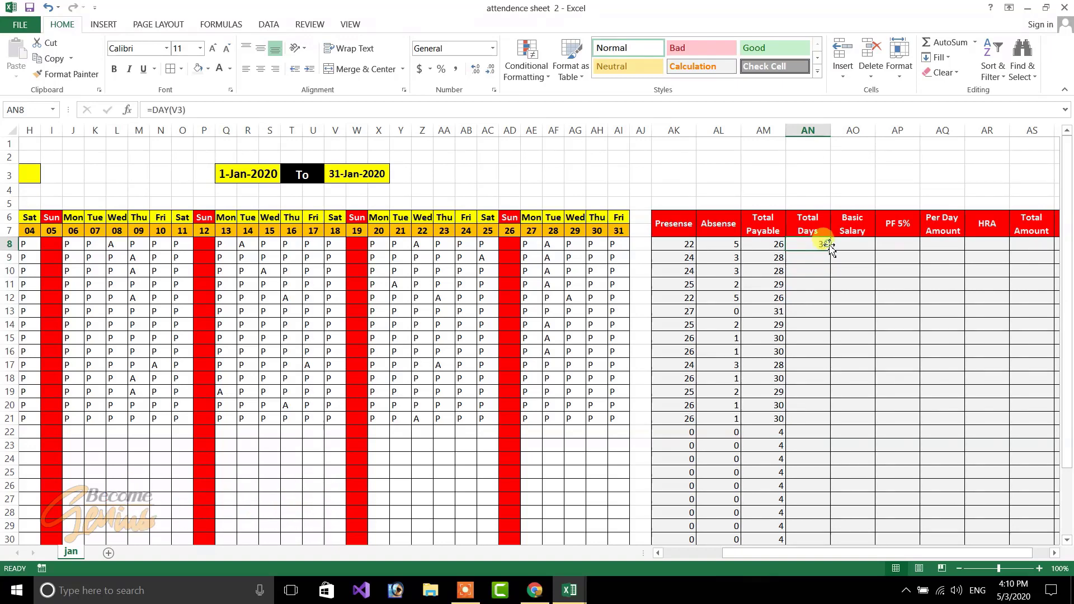
pyautogui.doubleClick(831, 251)
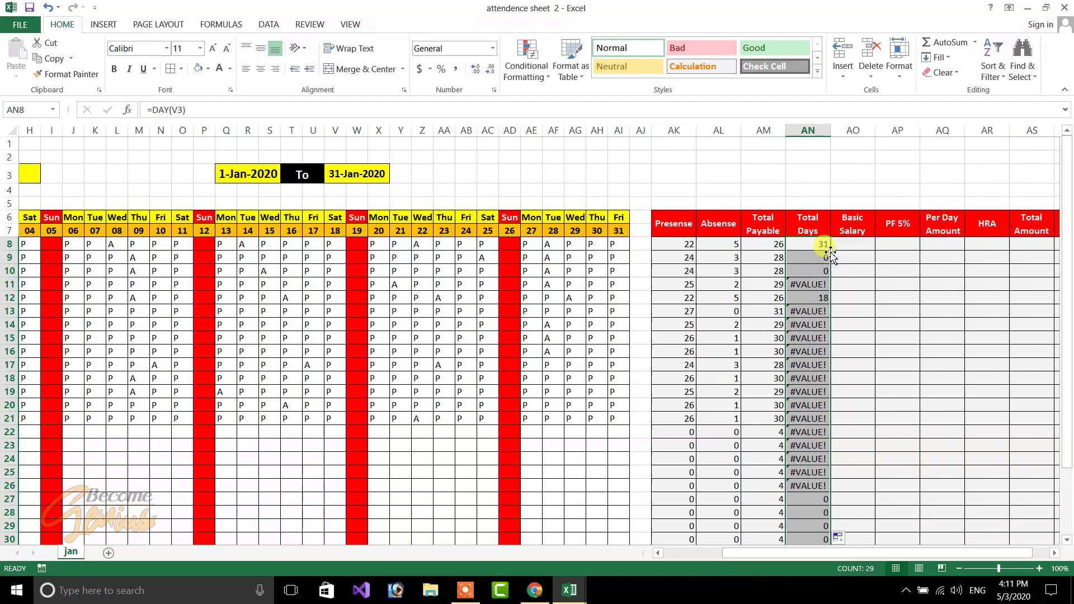
pyautogui.hotkey('ctrl', 'Down')
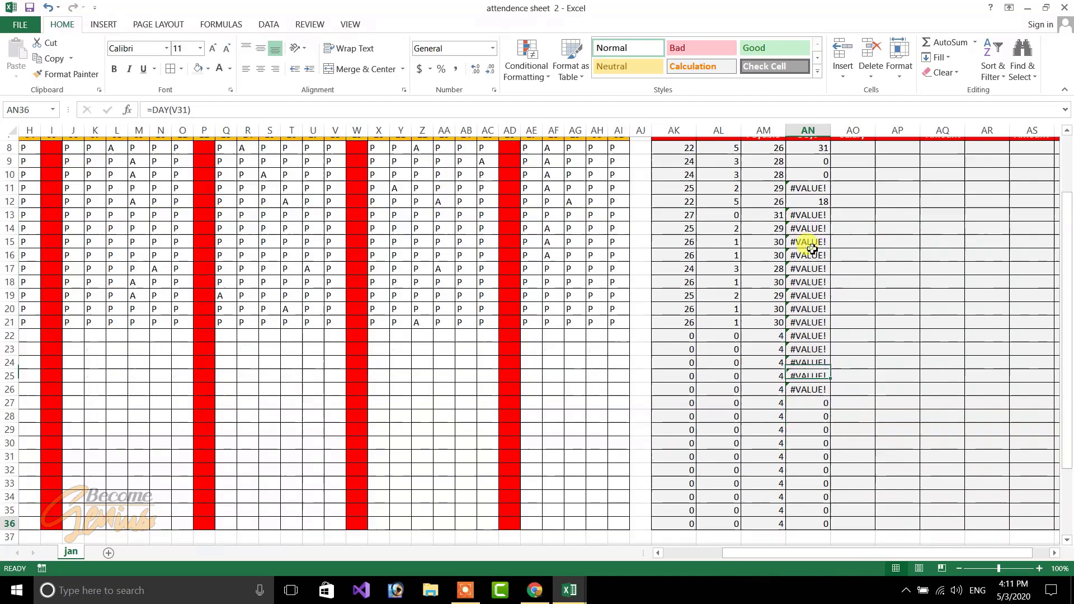
pyautogui.scroll(-4, 812, 248)
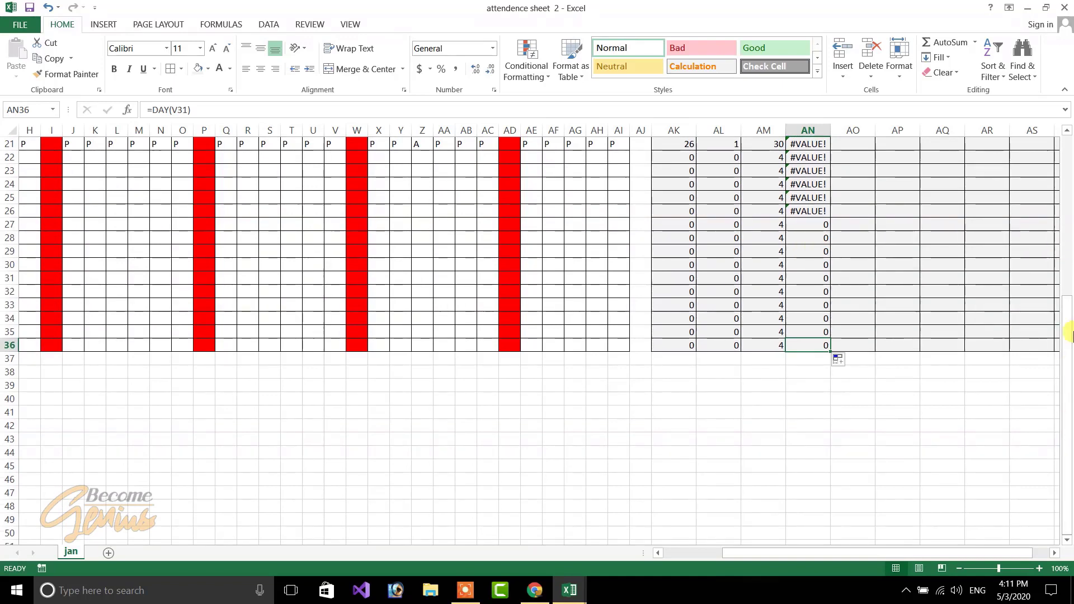
# Step: Make the date reference absolute in AN8 as =DAY($V$3) and refill the Total Days column down to row 36
pyautogui.moveTo(1067, 323); pyautogui.dragTo(1069, 140)
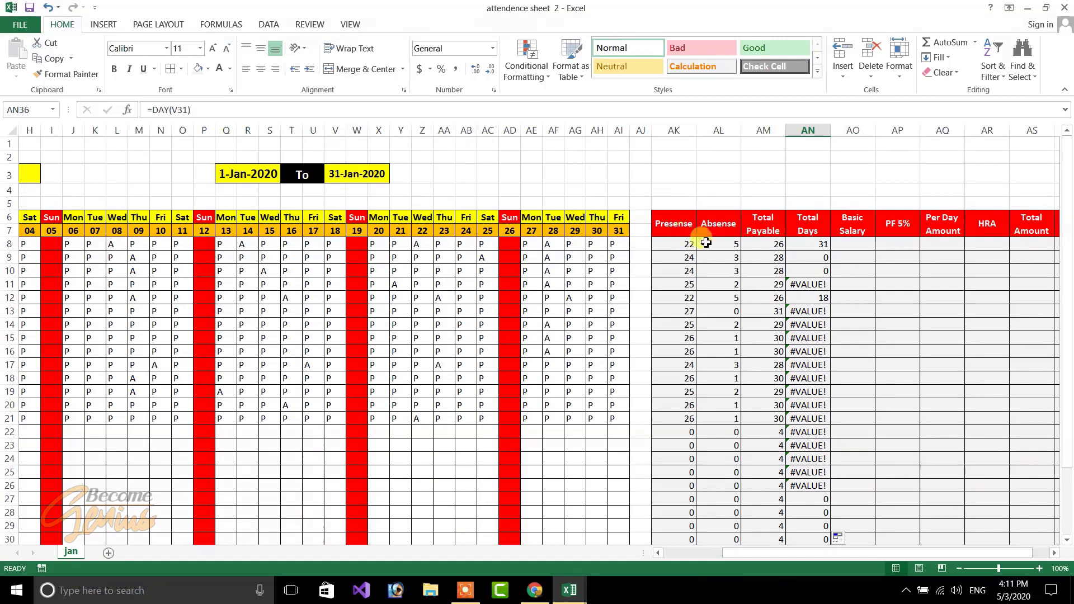
pyautogui.click(816, 247)
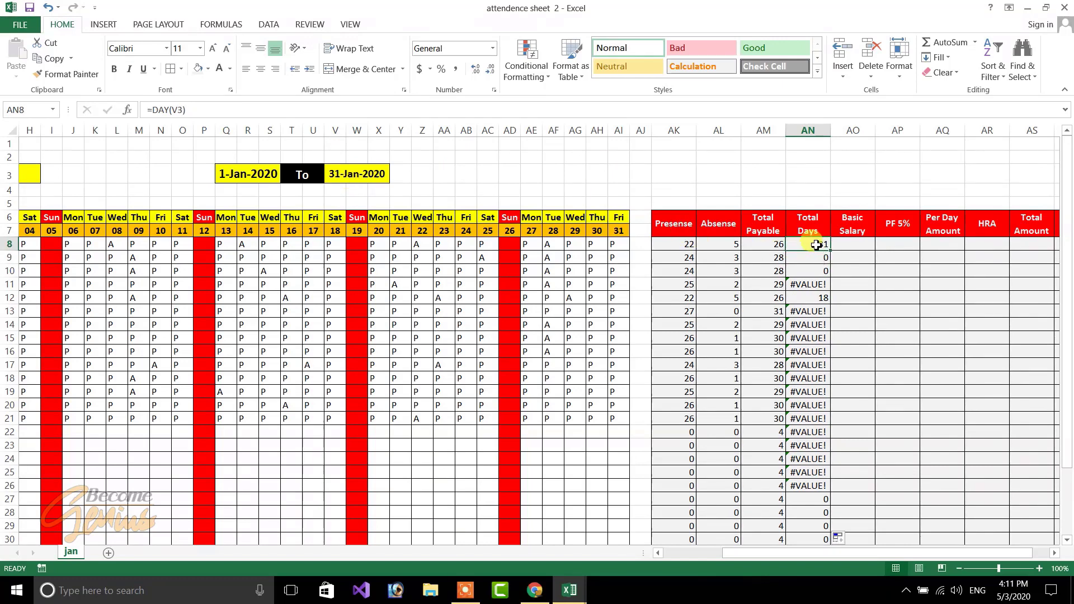
pyautogui.doubleClick(817, 246)
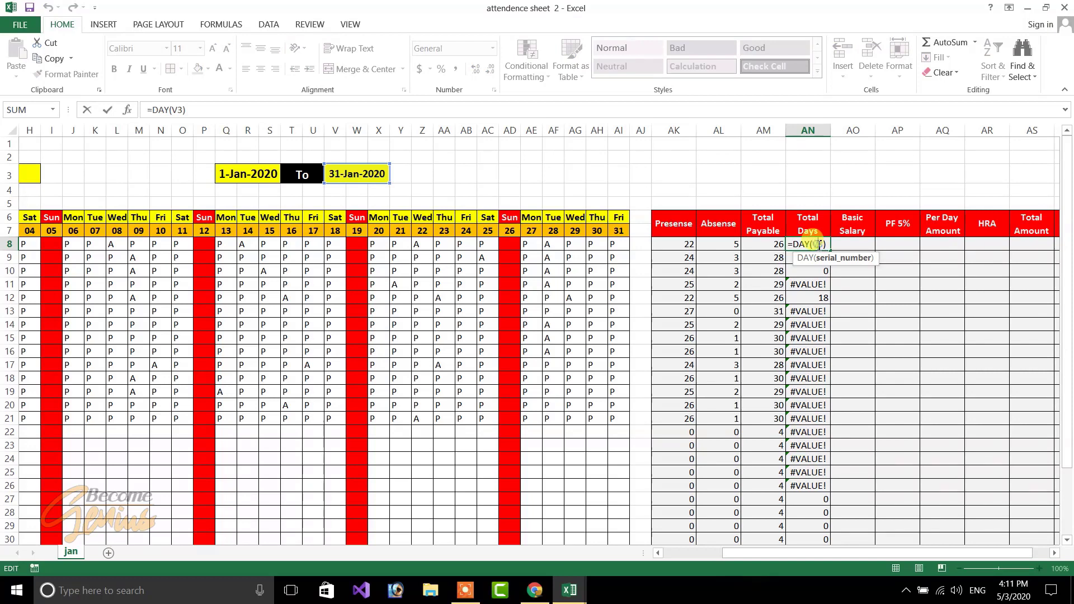
pyautogui.press('F4')
pyautogui.press('Return')
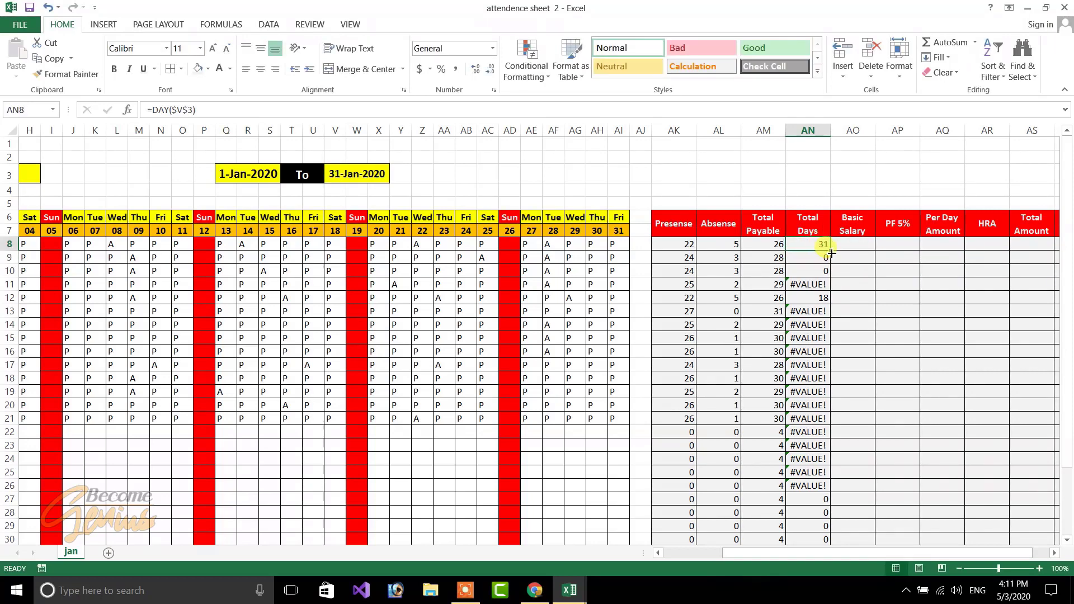
pyautogui.doubleClick(832, 253)
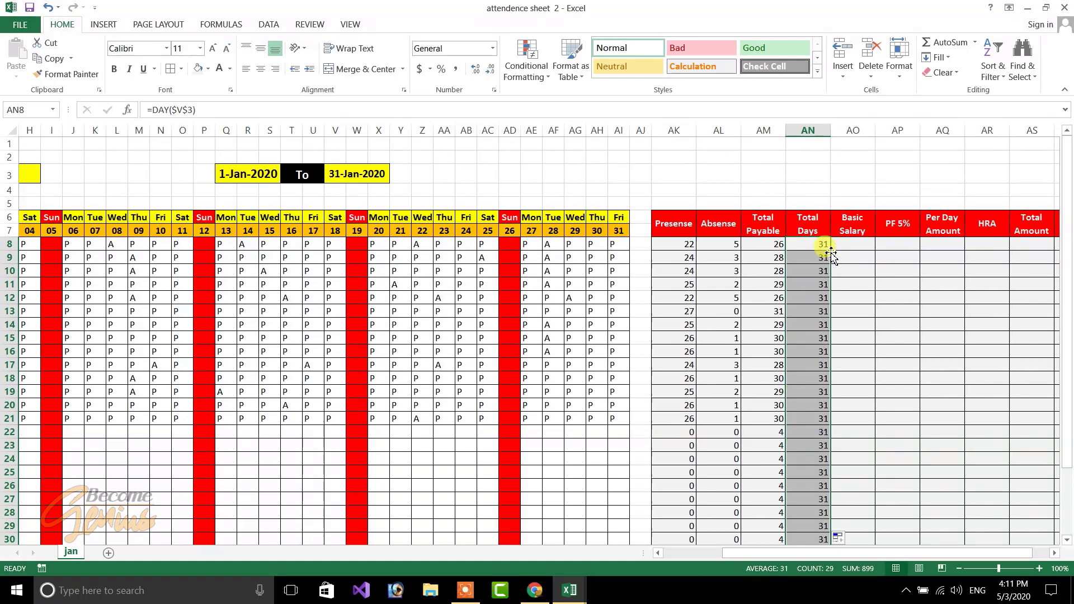
# Step: Enter basic salaries of 17000 in AO8 and 16300 in AO9
pyautogui.click(864, 246)
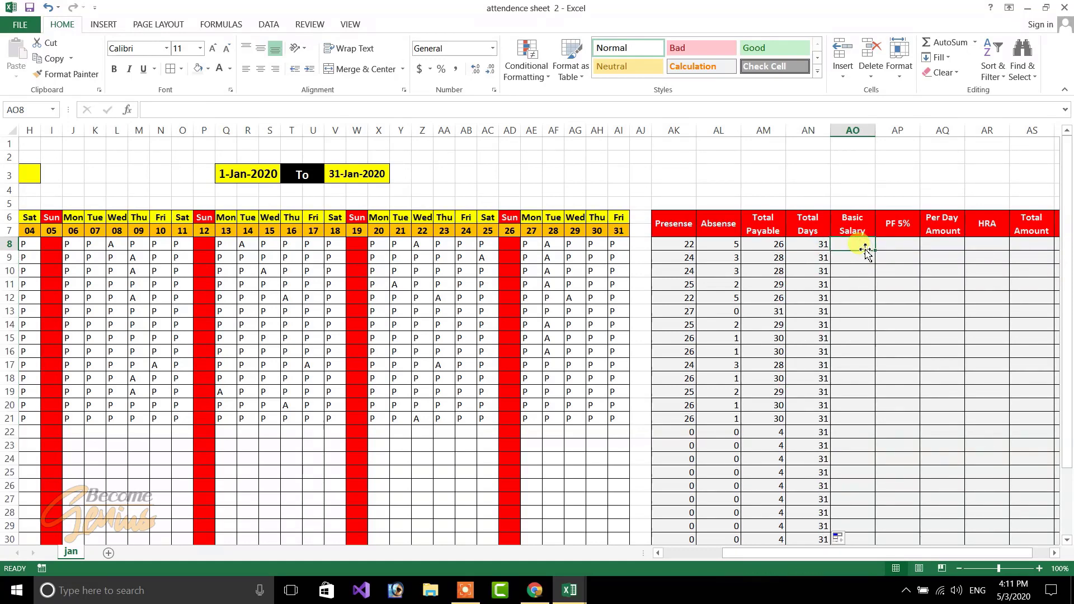
pyautogui.write('1700')
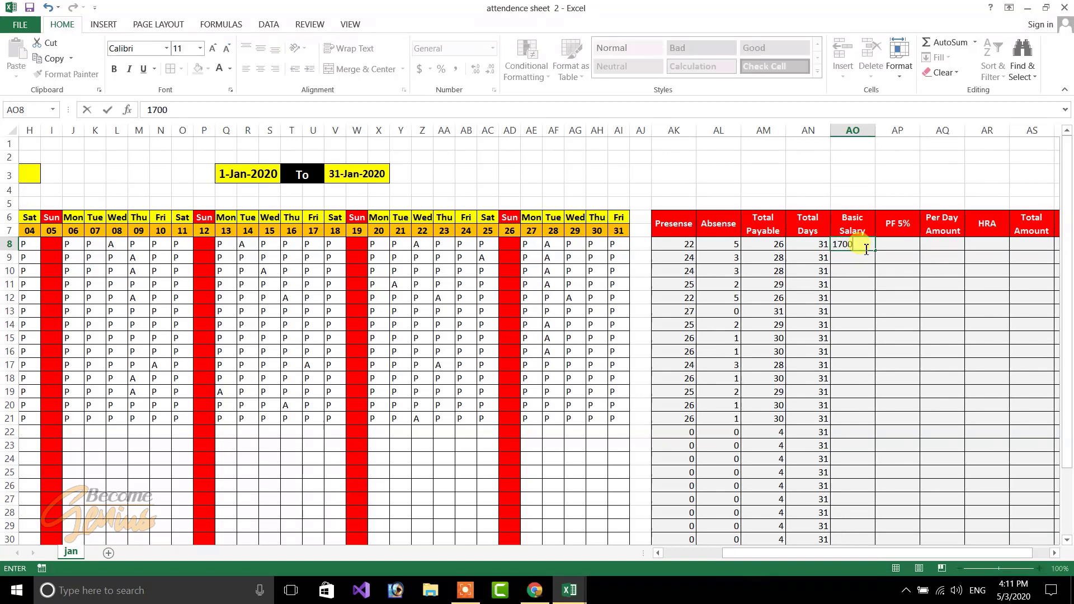
pyautogui.write('0')
pyautogui.press('Return')
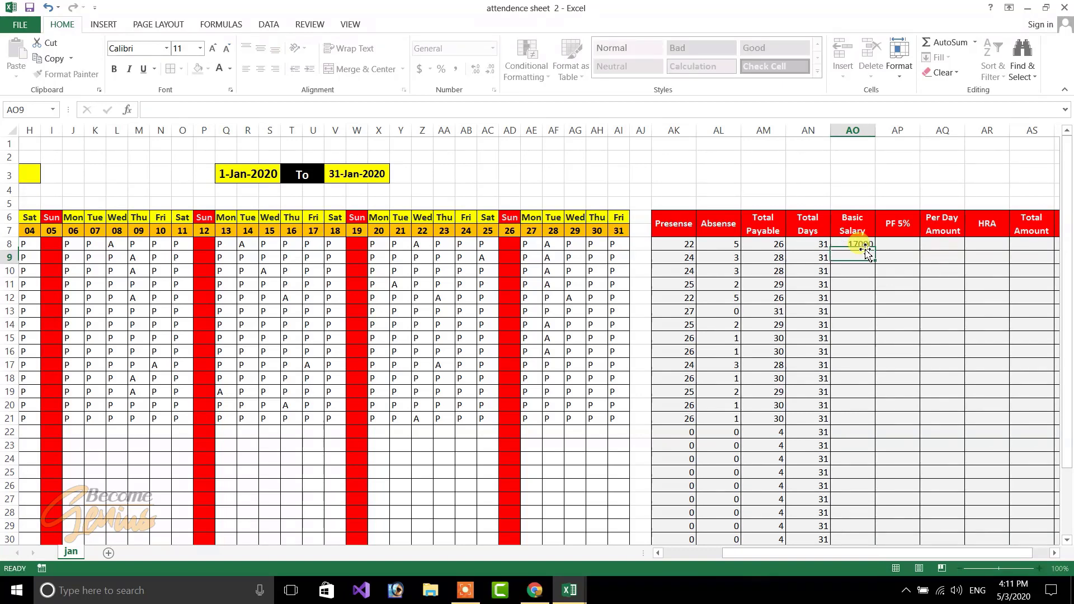
pyautogui.write('16')
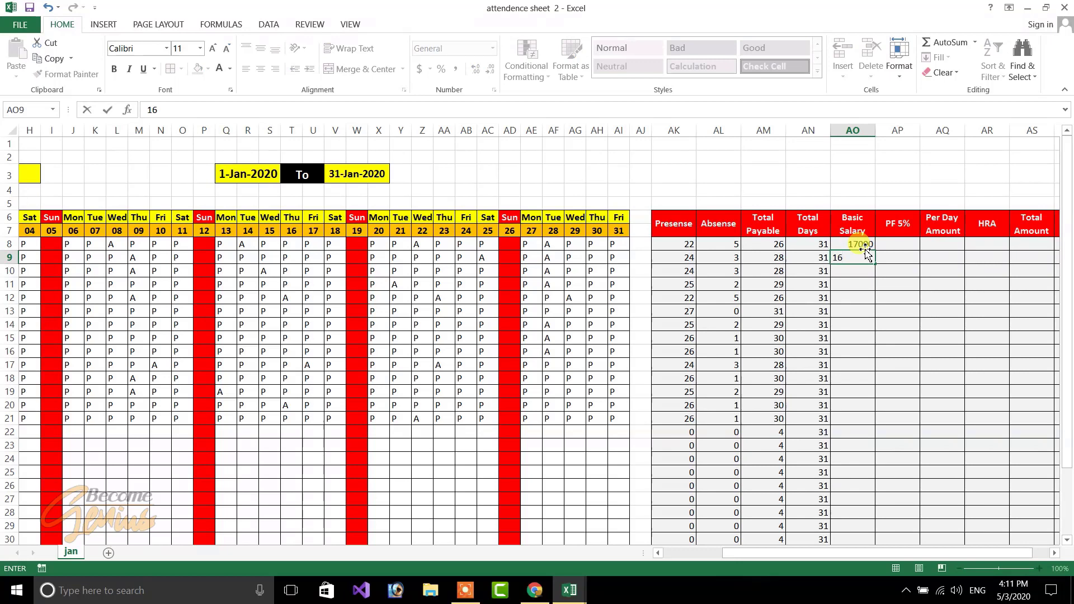
pyautogui.write('300')
# Step: Select the Basic Salary cells AO8 to AO21 for the listed employees
pyautogui.click(866, 247)
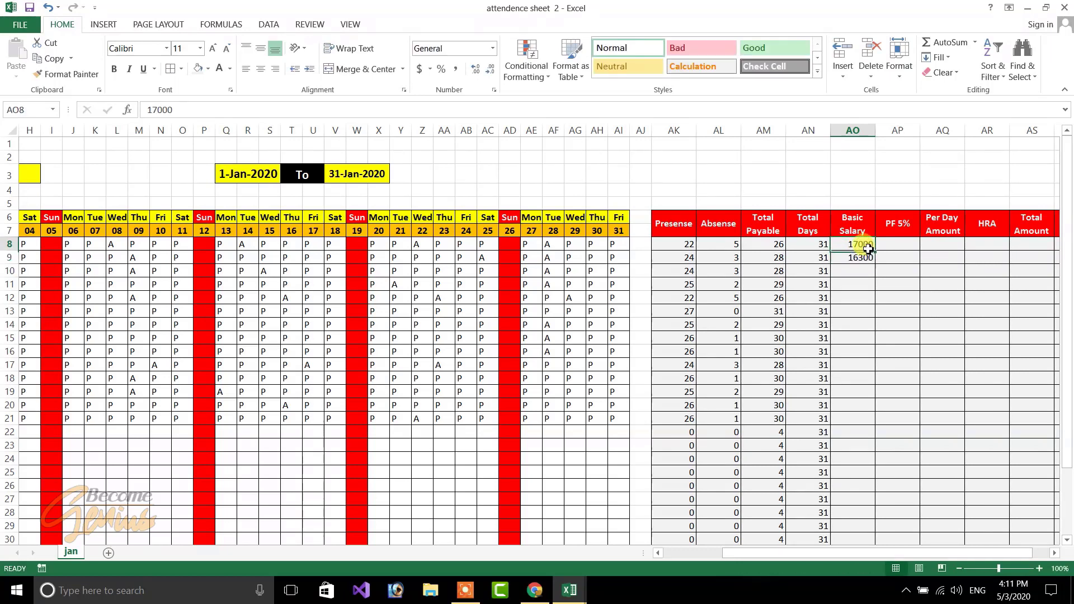
pyautogui.moveTo(867, 246); pyautogui.dragTo(848, 424)
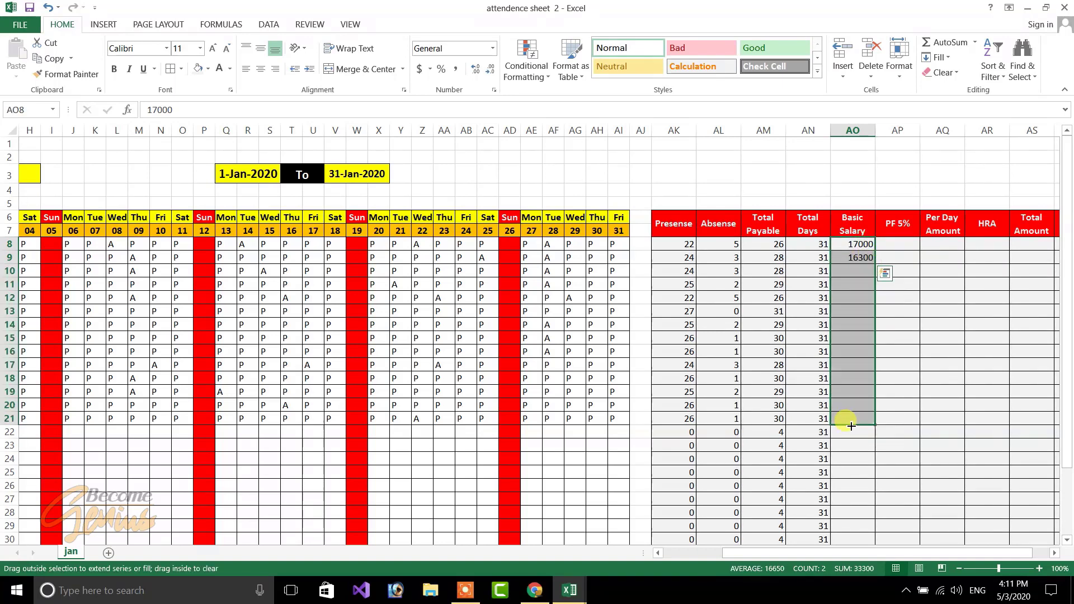
# Step: Calculate PF in AP8 as 5% of the basic salary with =AO8*5% and fill the formula down the PF 5% column
pyautogui.click(913, 370)
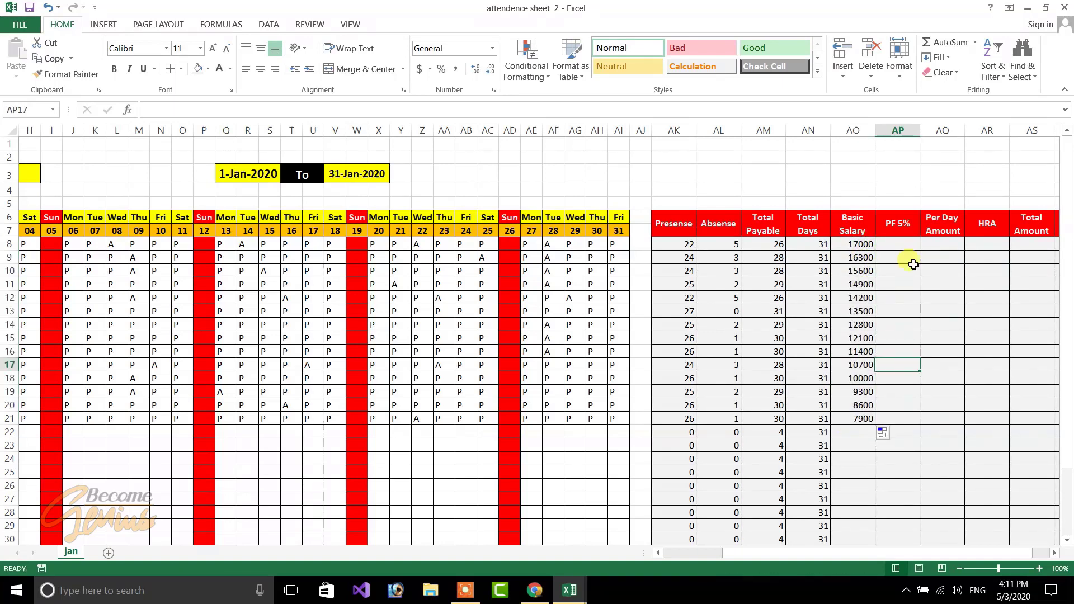
pyautogui.click(903, 249)
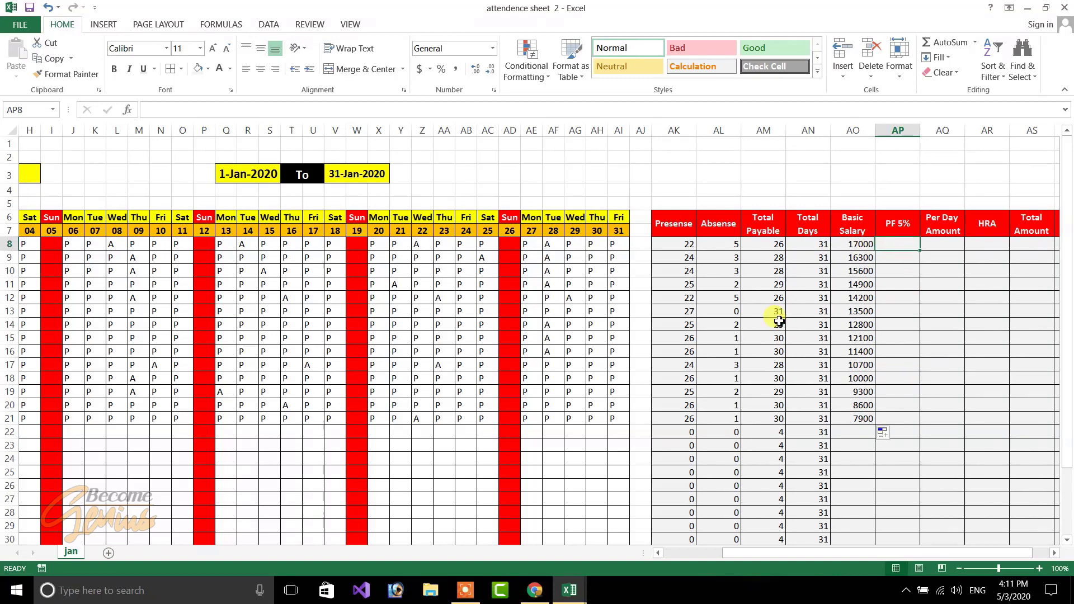
pyautogui.write('=')
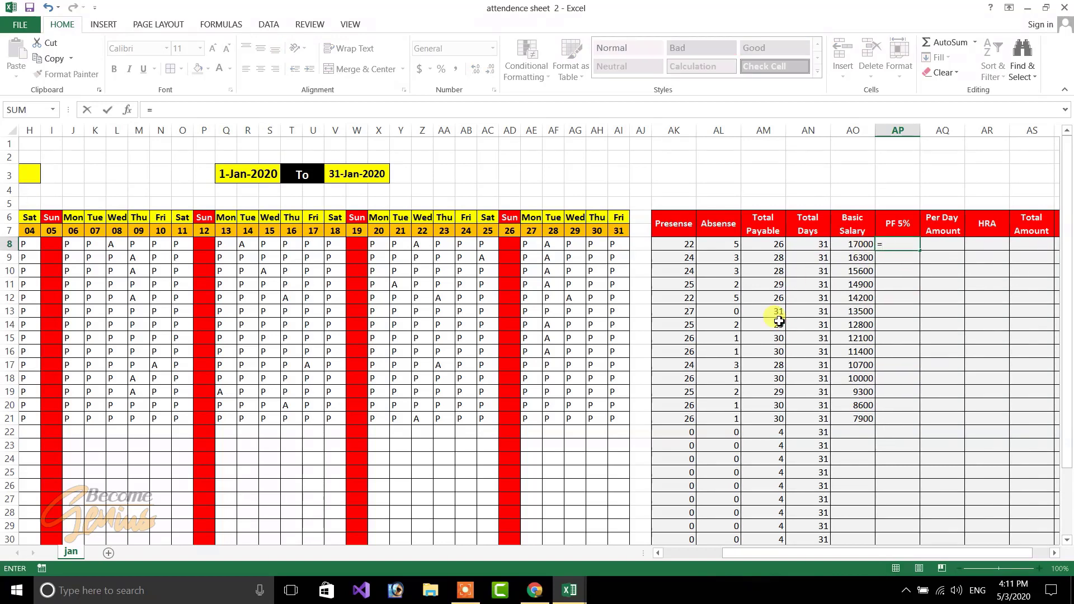
pyautogui.click(853, 246)
pyautogui.write('*')
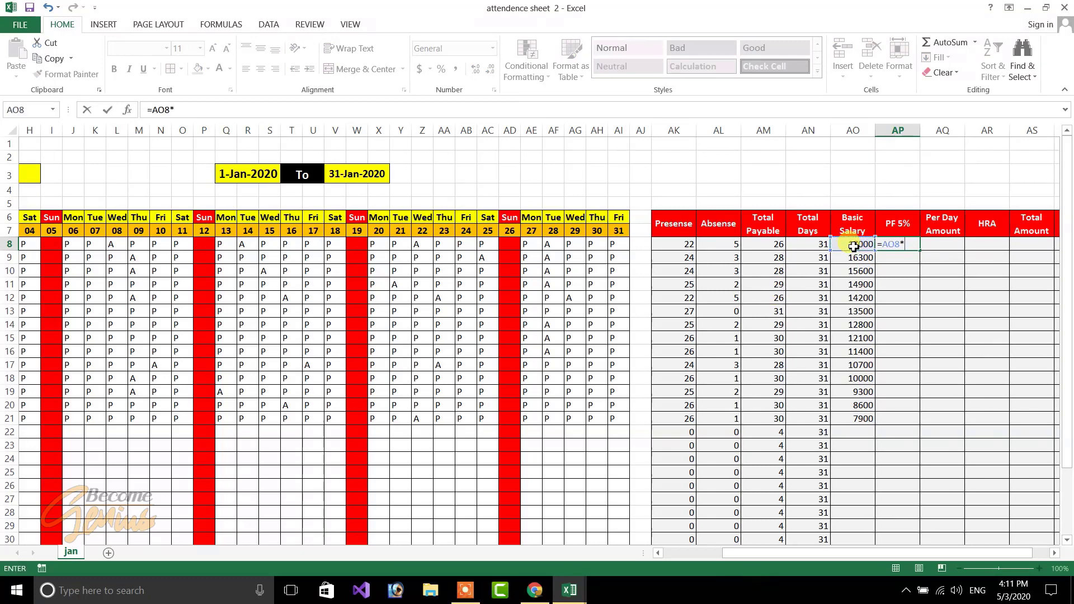
pyautogui.write('5%')
pyautogui.press('Return')
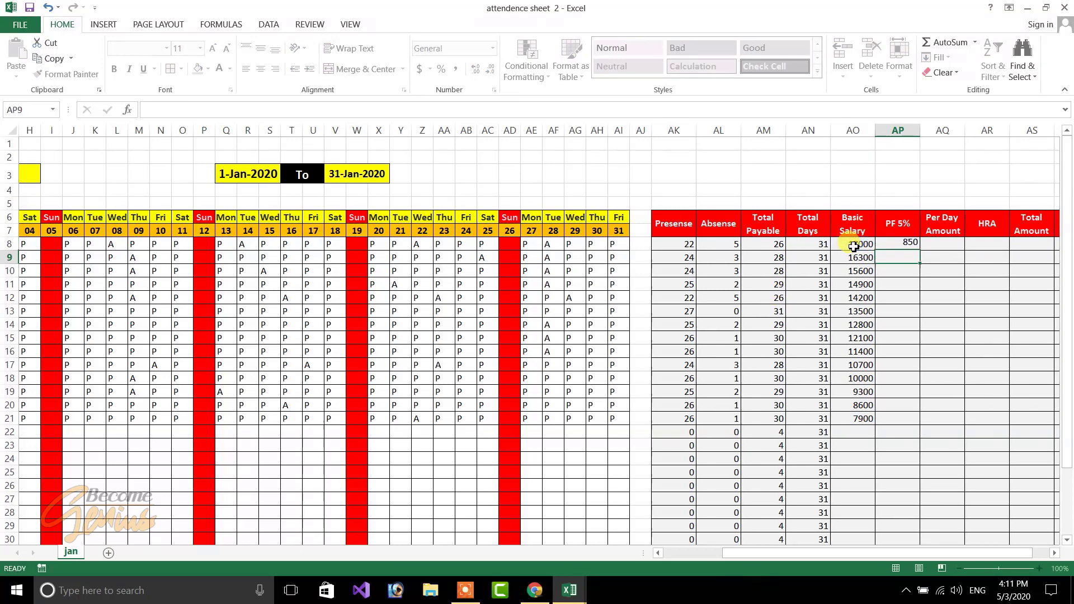
pyautogui.click(911, 247)
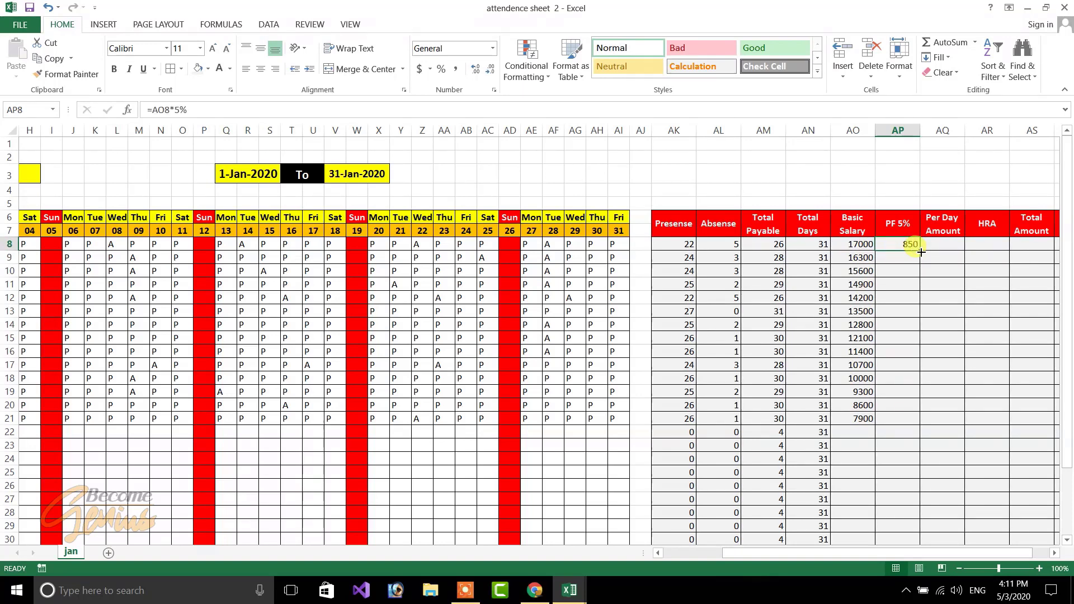
pyautogui.doubleClick(919, 251)
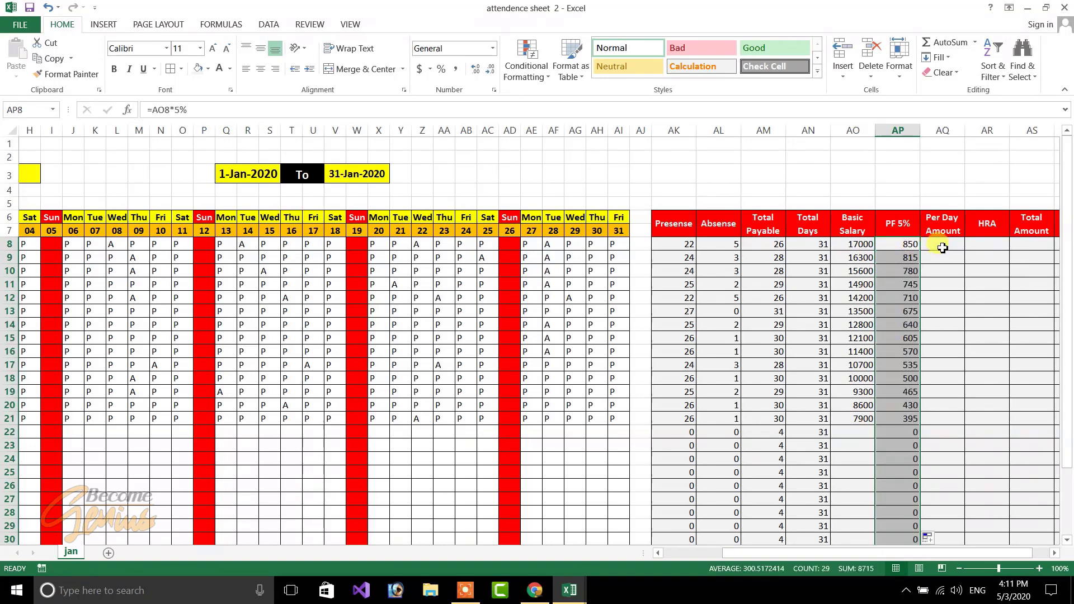
# Step: Enter =AO8/AM8 in AQ8 to divide the basic salary by the total payable days for the Per Day Amount
pyautogui.click(943, 249)
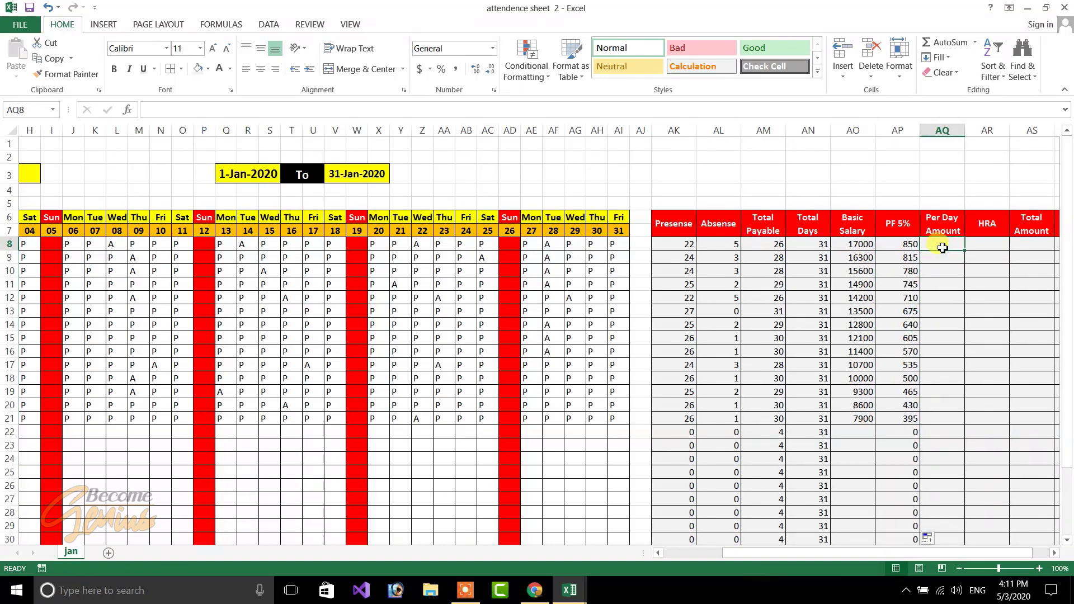
pyautogui.write('=')
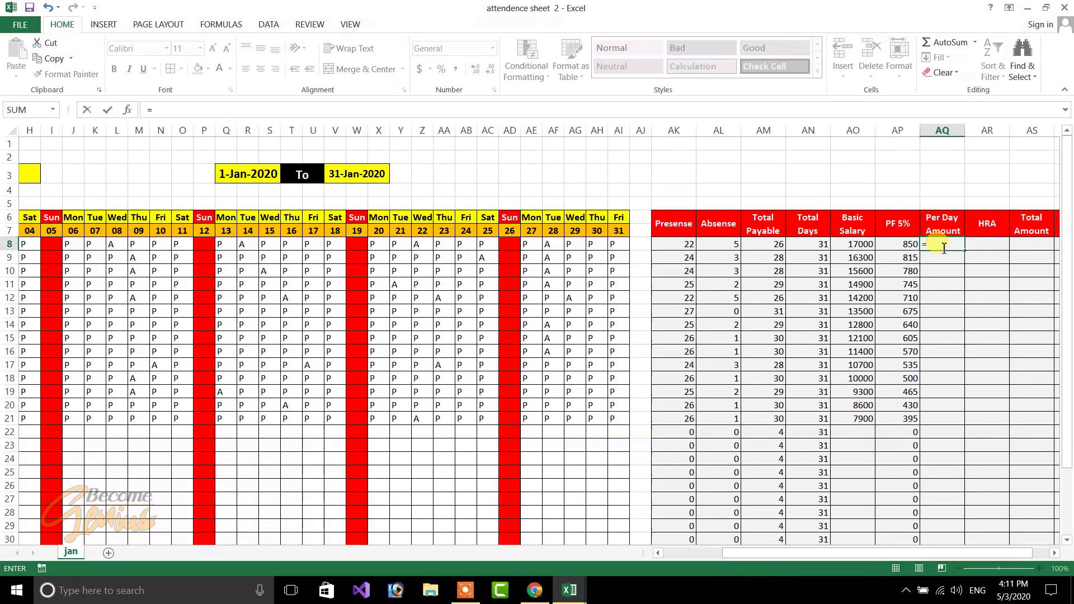
pyautogui.click(853, 244)
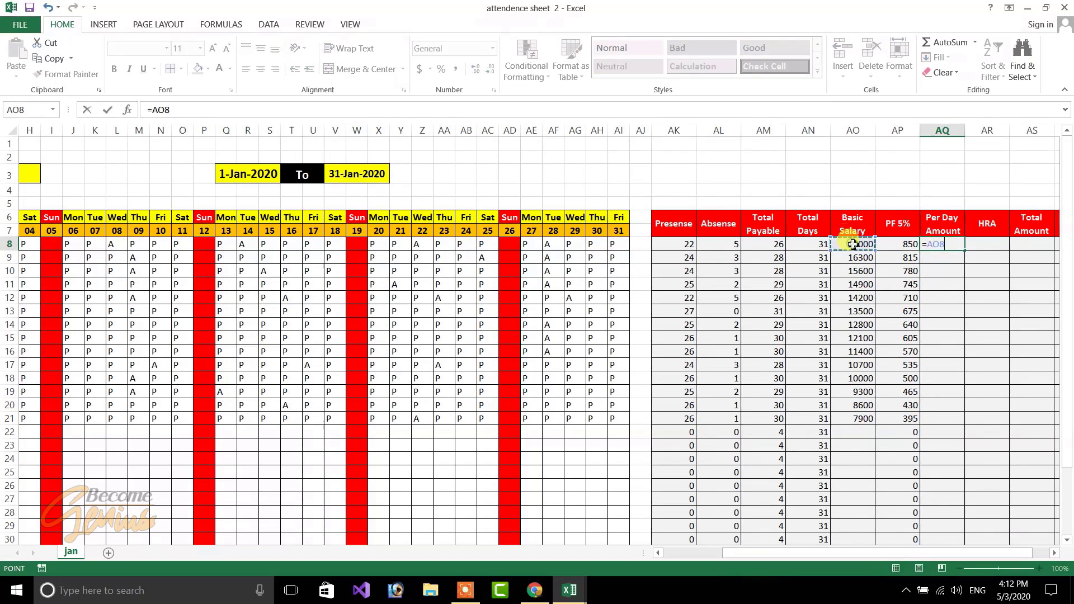
pyautogui.write('/')
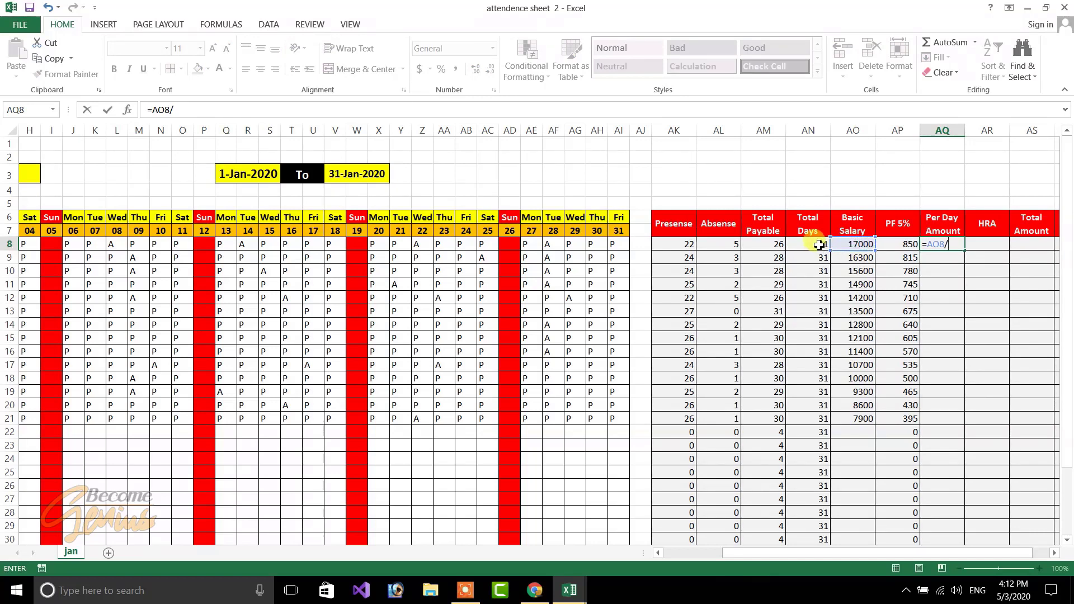
pyautogui.press('alt')
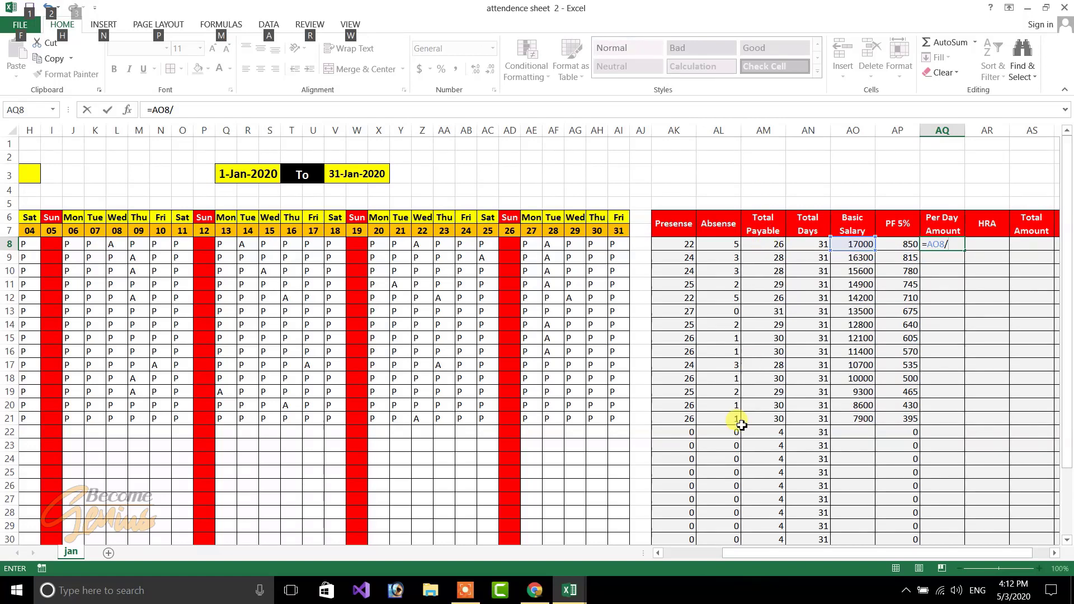
pyautogui.click(761, 244)
pyautogui.press('Return')
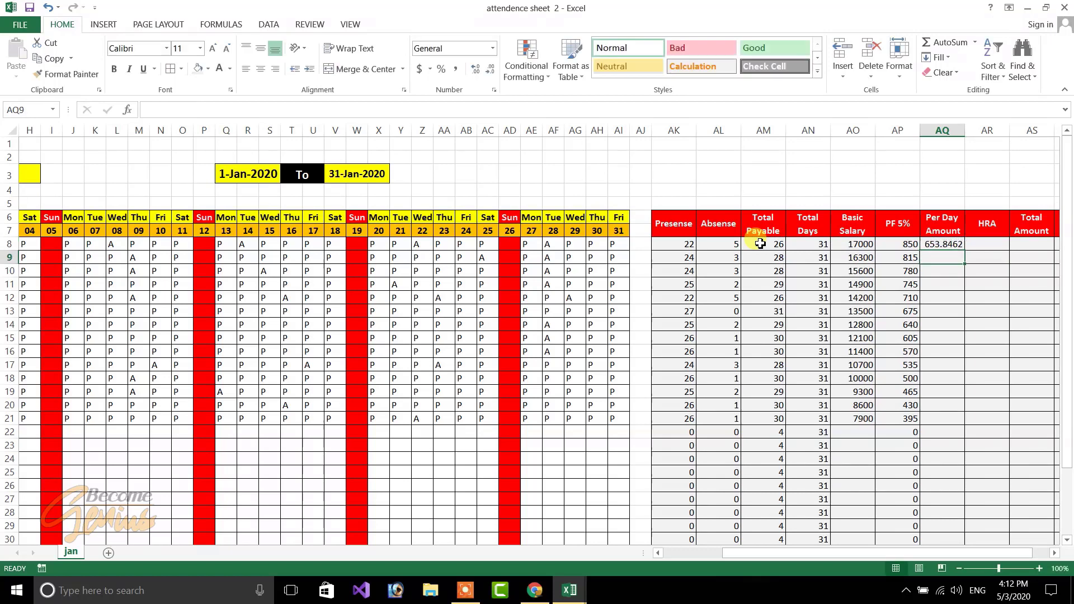
# Step: Format the Per Day Amount in AQ8 with no decimal places and fill it down the column
pyautogui.click(947, 244)
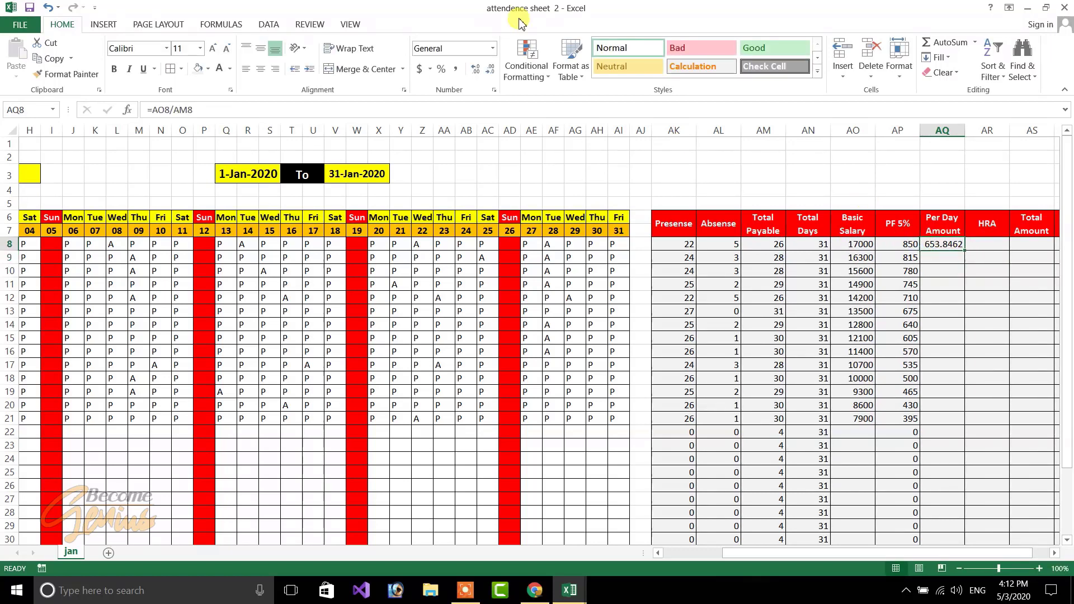
pyautogui.click(493, 71)
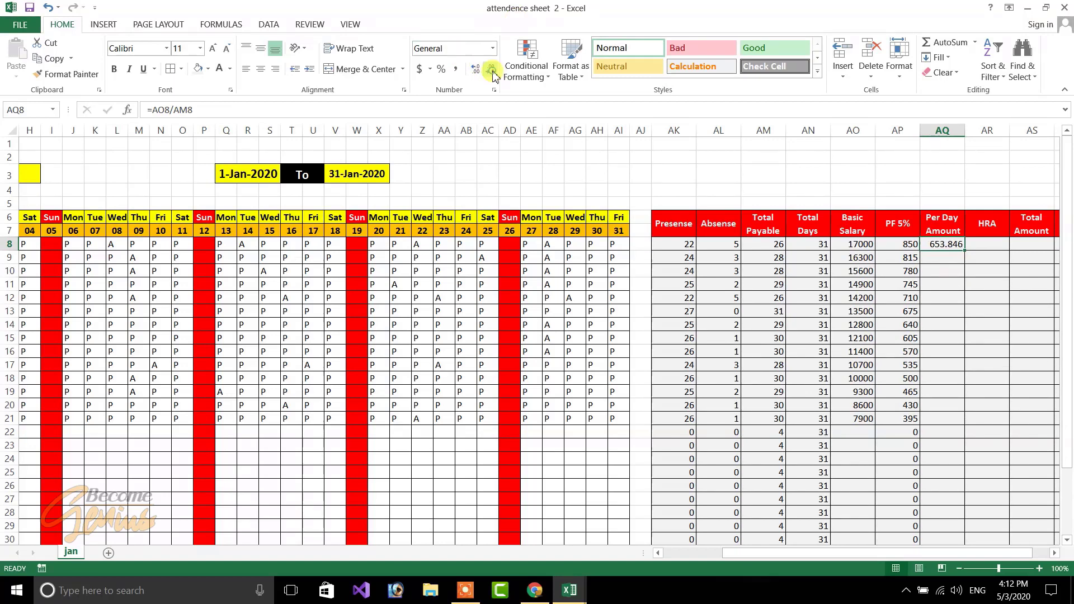
pyautogui.click(491, 71)
pyautogui.click(491, 70)
pyautogui.click(491, 70)
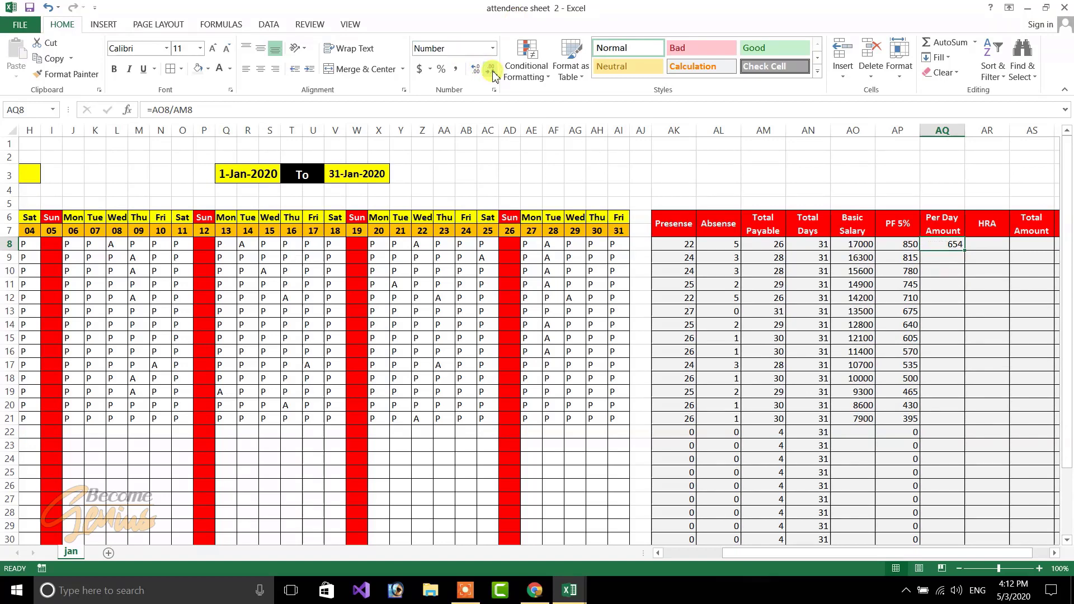
pyautogui.doubleClick(966, 253)
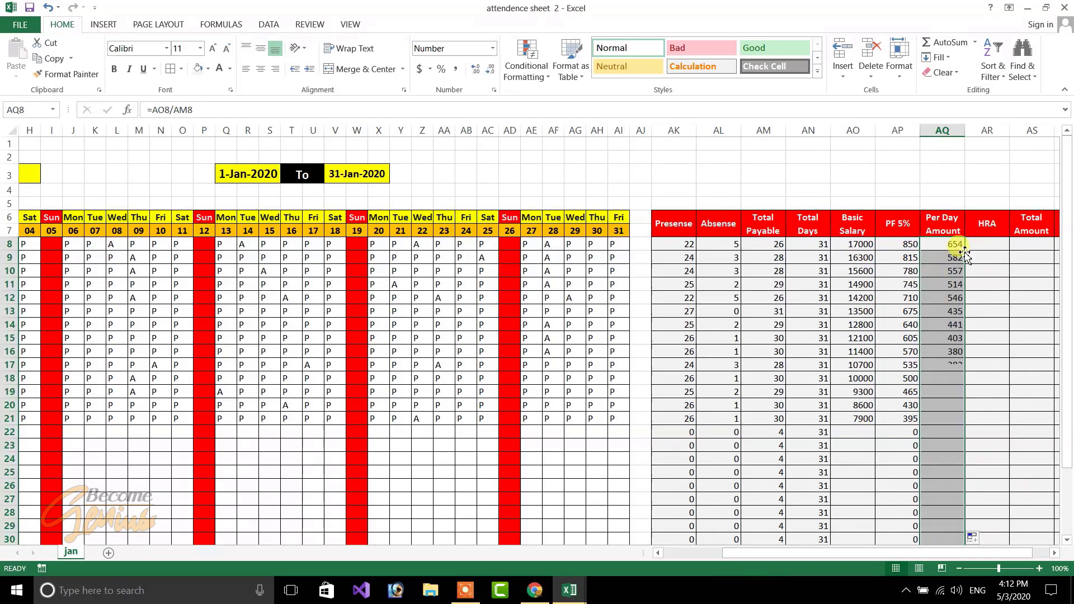
# Step: Enter HRA values 2300 in AR8 and 2250 in AR9, and extend the series down to AR21
pyautogui.click(996, 246)
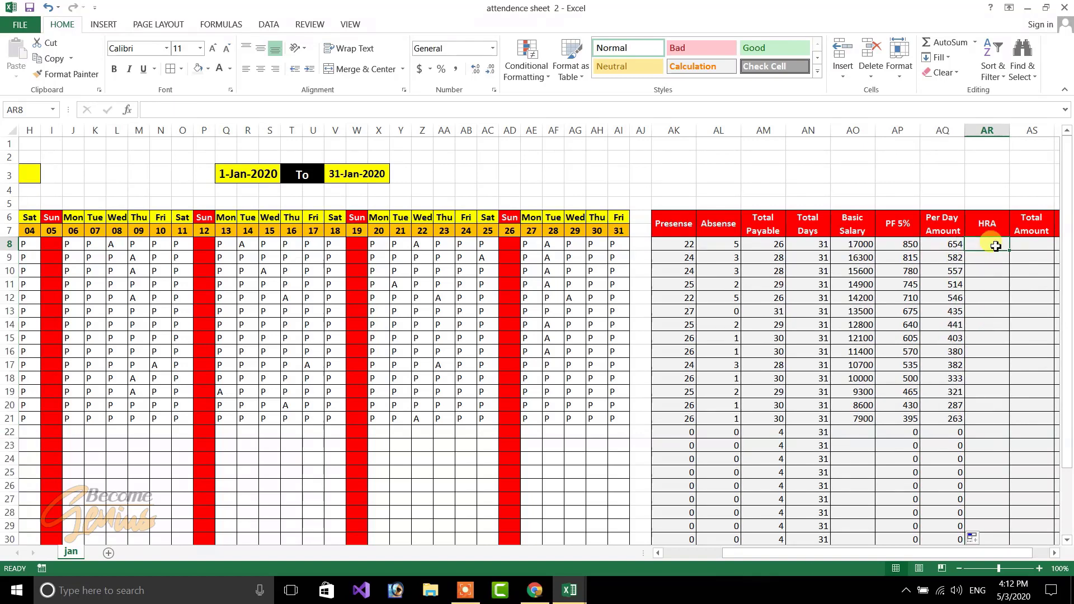
pyautogui.write('1')
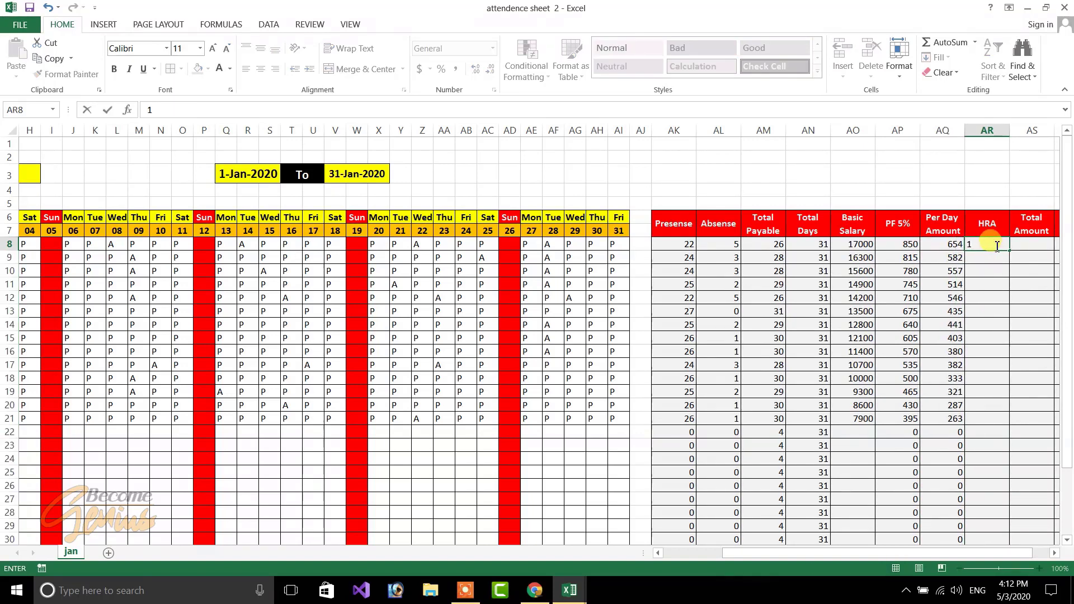
pyautogui.press('BackSpace')
pyautogui.press('Return')
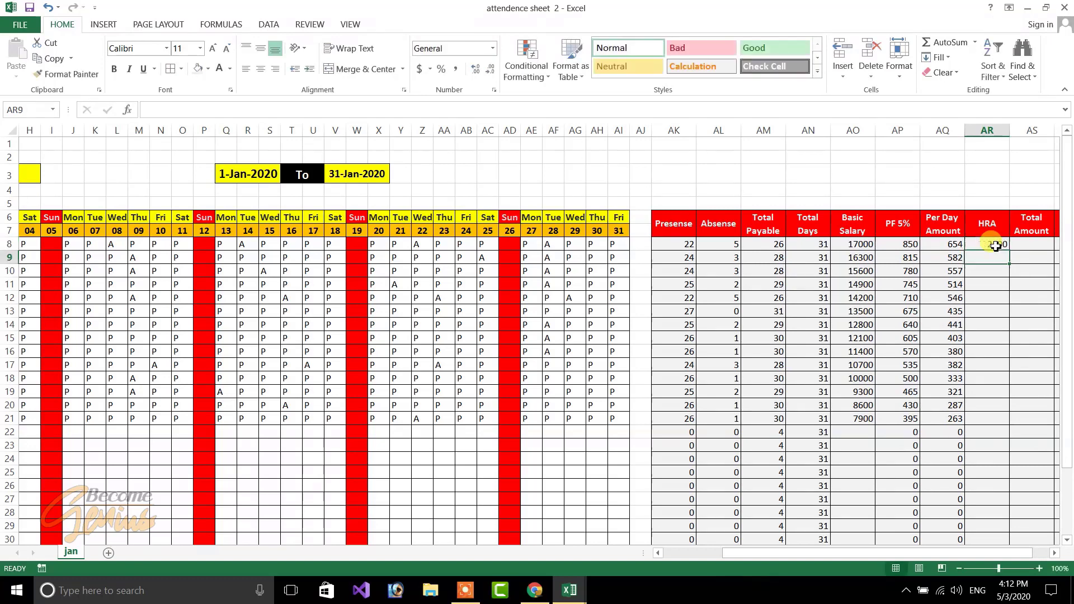
pyautogui.write('2250')
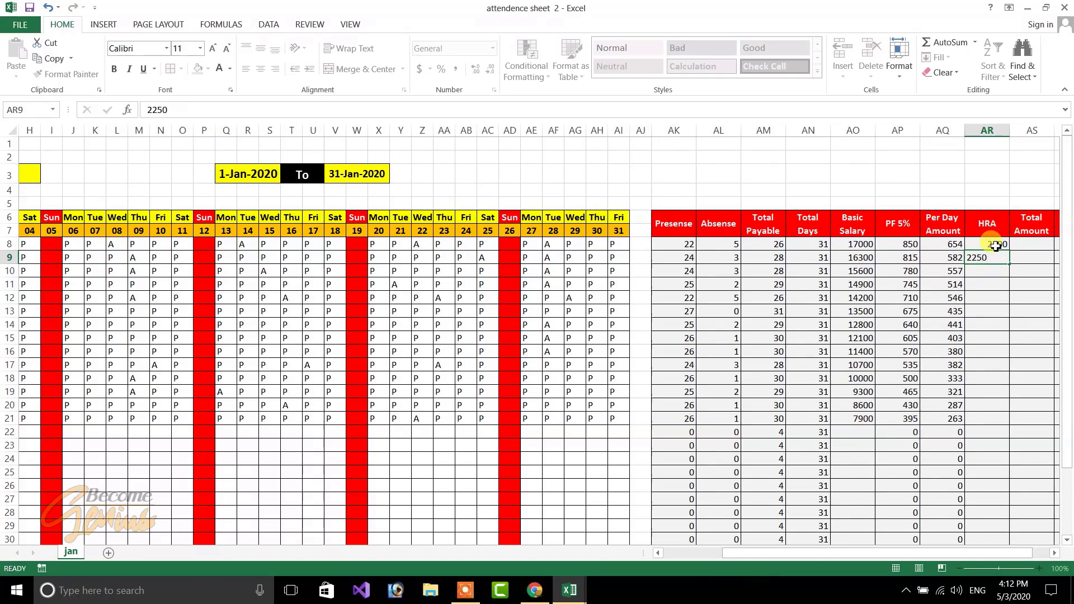
pyautogui.moveTo(996, 245); pyautogui.dragTo(969, 427)
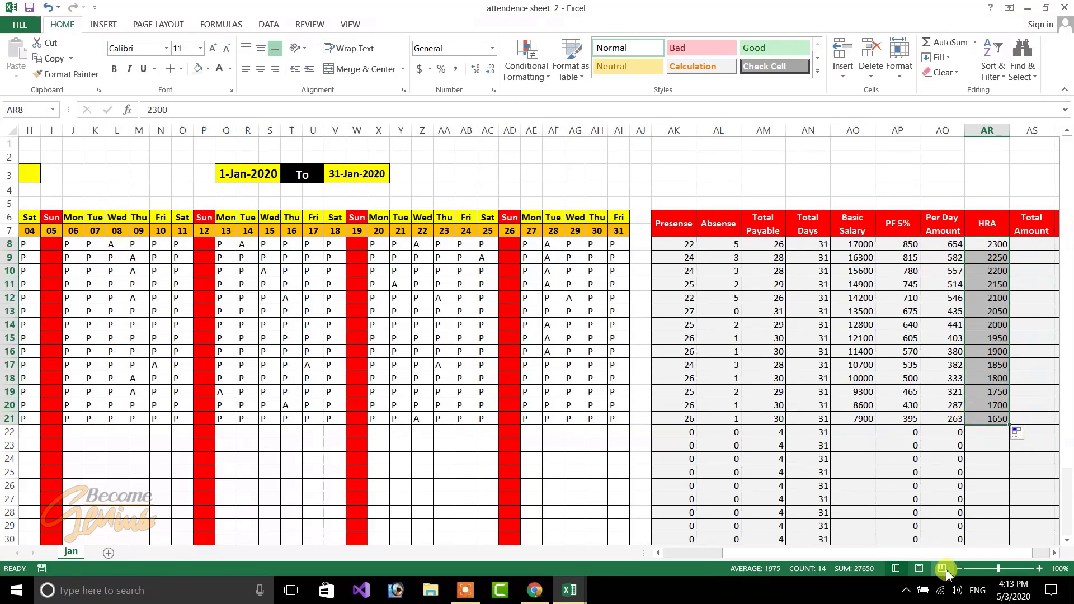
# Step: Enter =AM8*AQ8 in AS8 to calculate the Total Amount from the payable days and per-day amount
pyautogui.moveTo(913, 553); pyautogui.dragTo(942, 545)
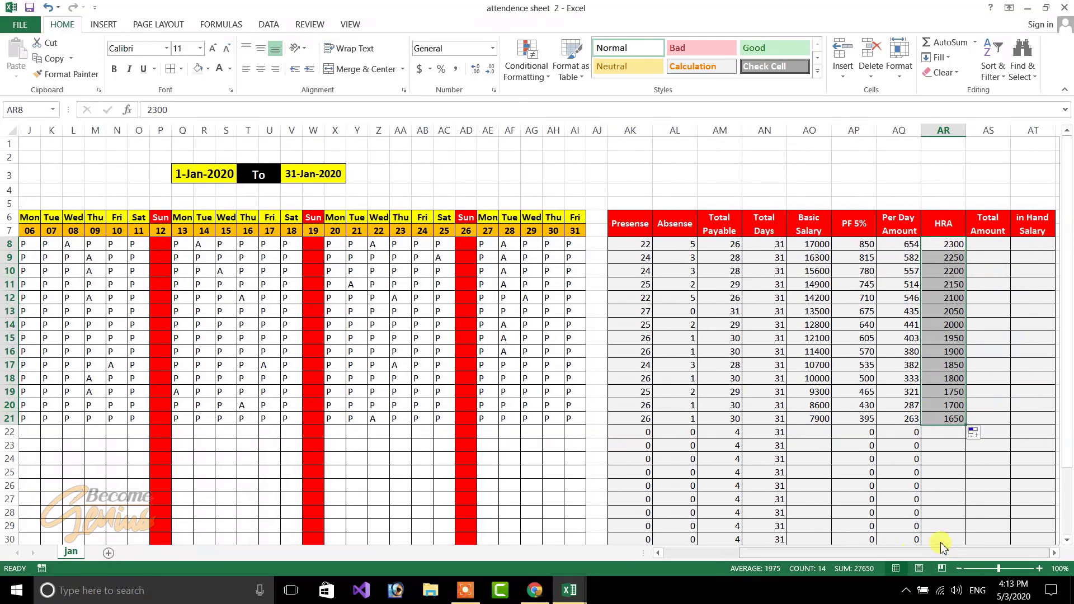
pyautogui.click(983, 242)
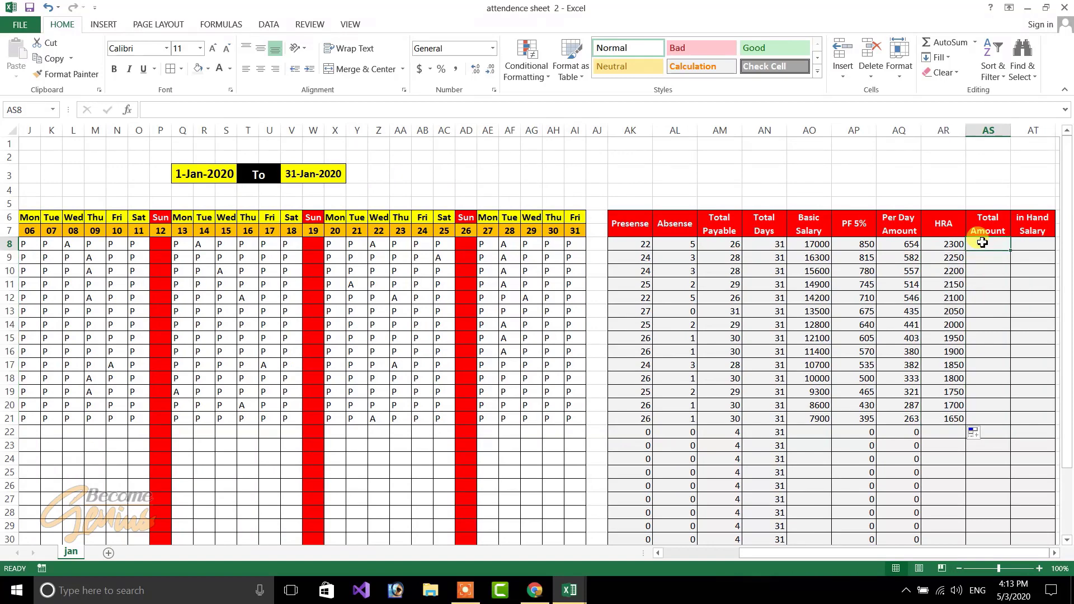
pyautogui.press('alt')
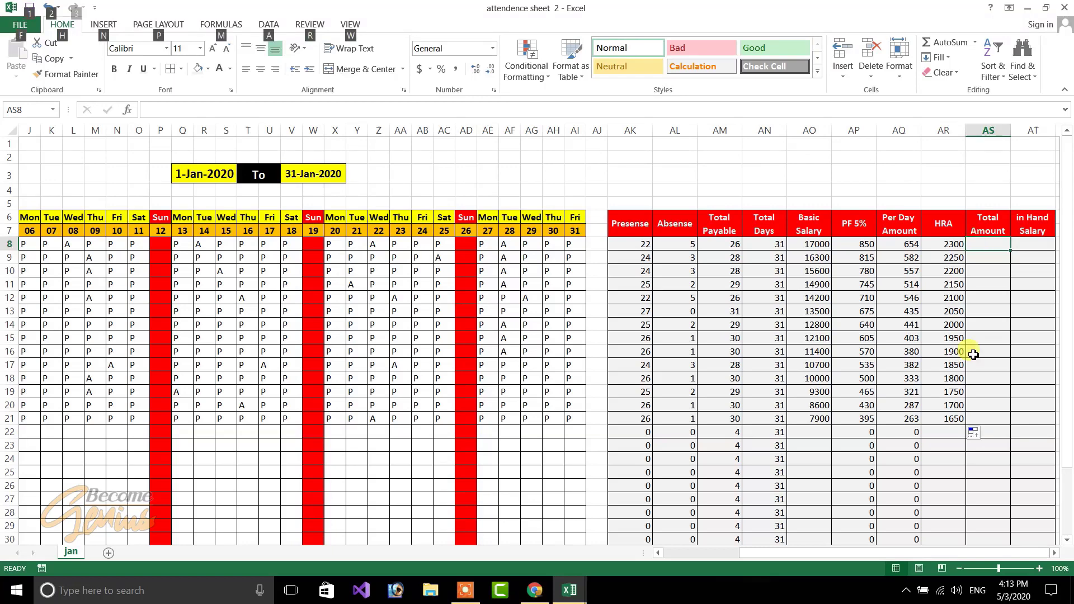
pyautogui.write('=')
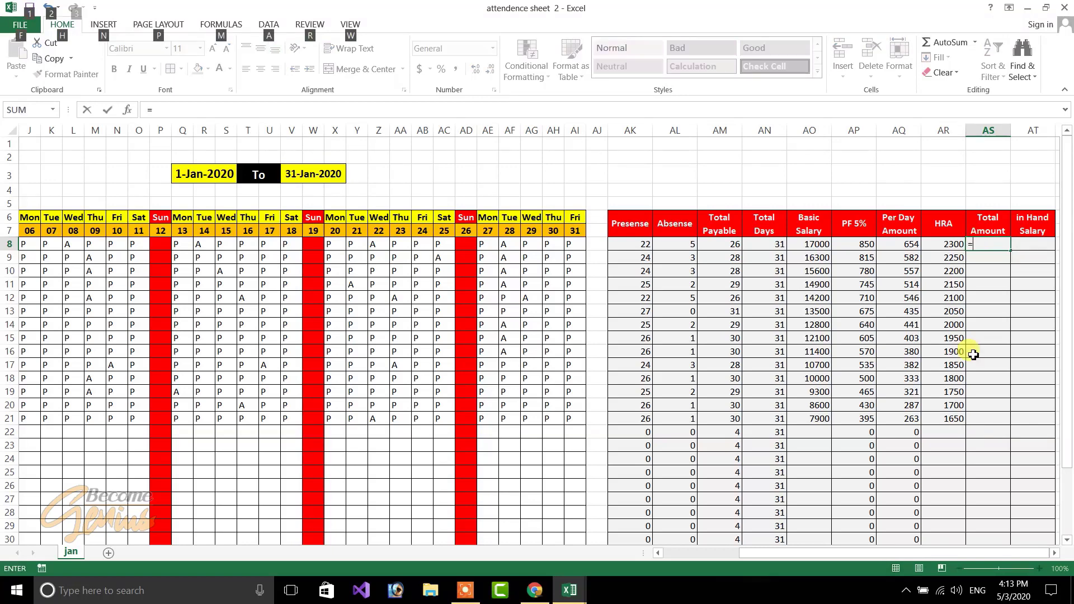
pyautogui.click(734, 248)
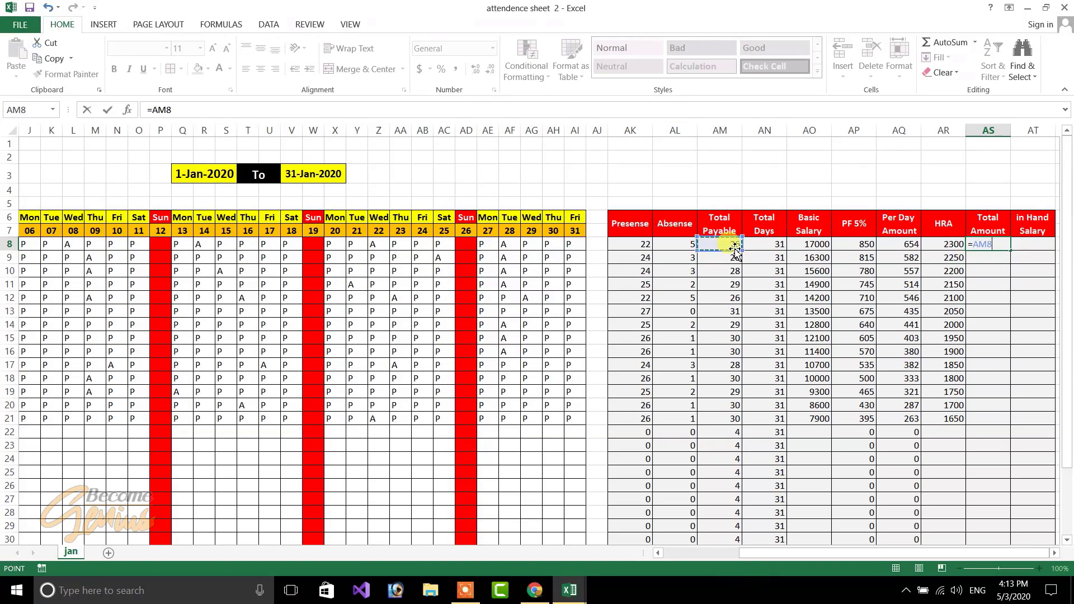
pyautogui.write('*')
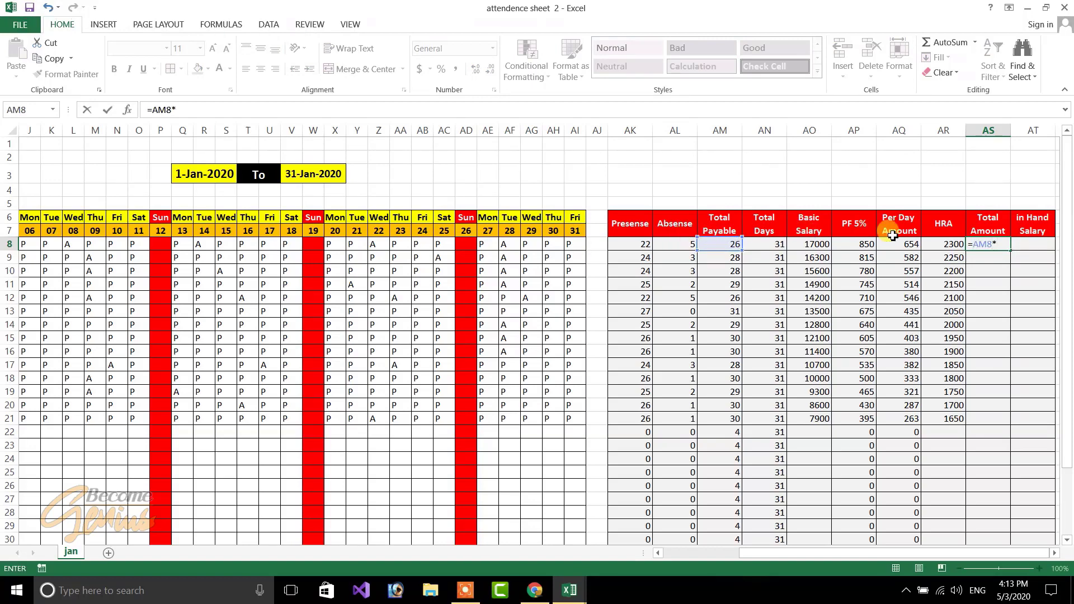
pyautogui.click(911, 241)
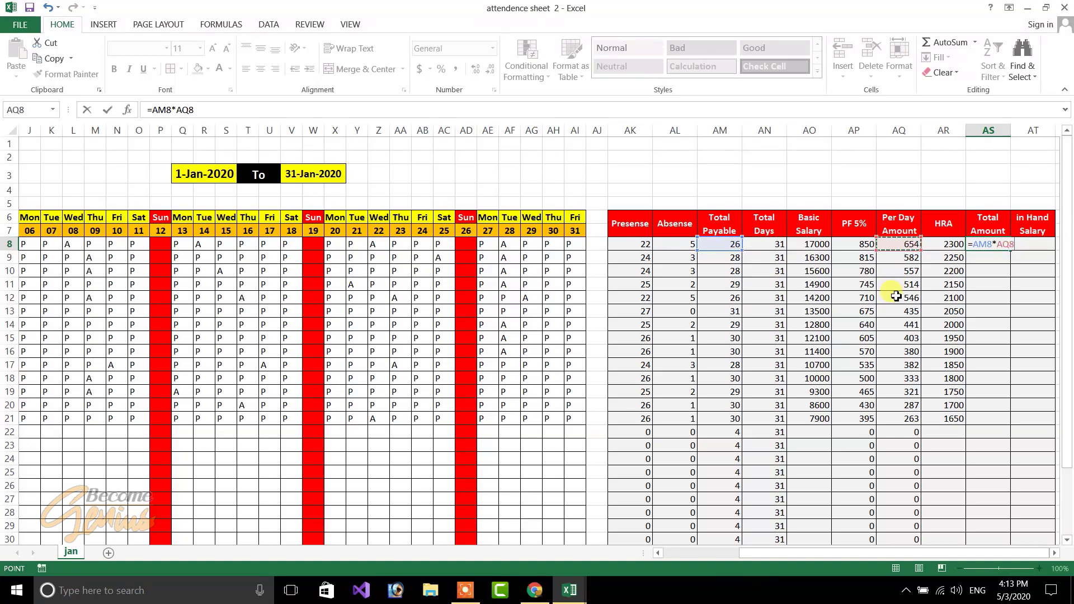
pyautogui.press('Return')
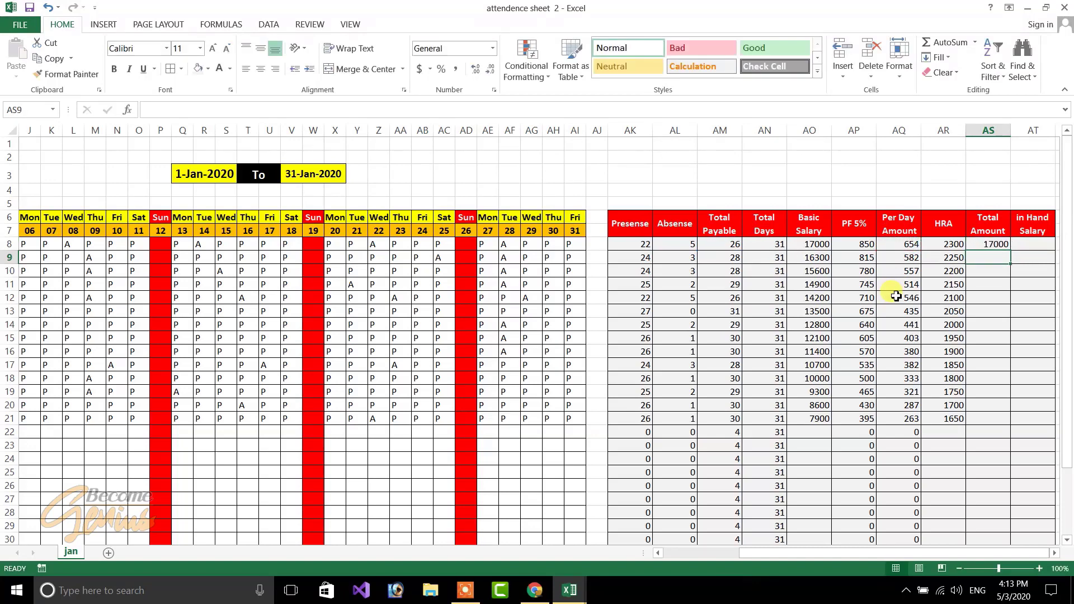
# Step: Review the cell references in the Total Amount formula in AS8
pyautogui.click(995, 244)
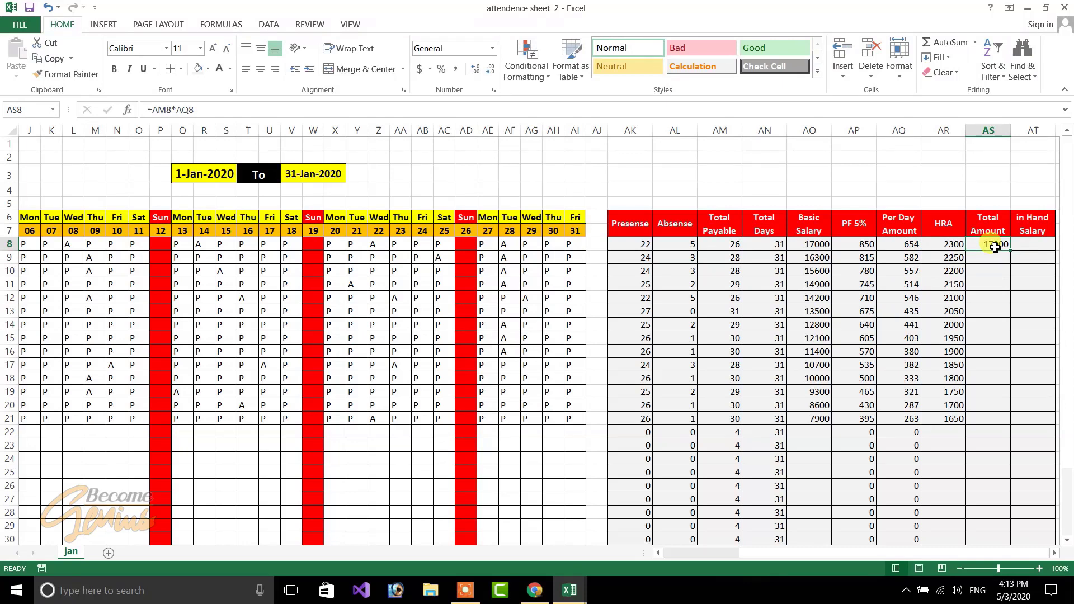
pyautogui.doubleClick(994, 246)
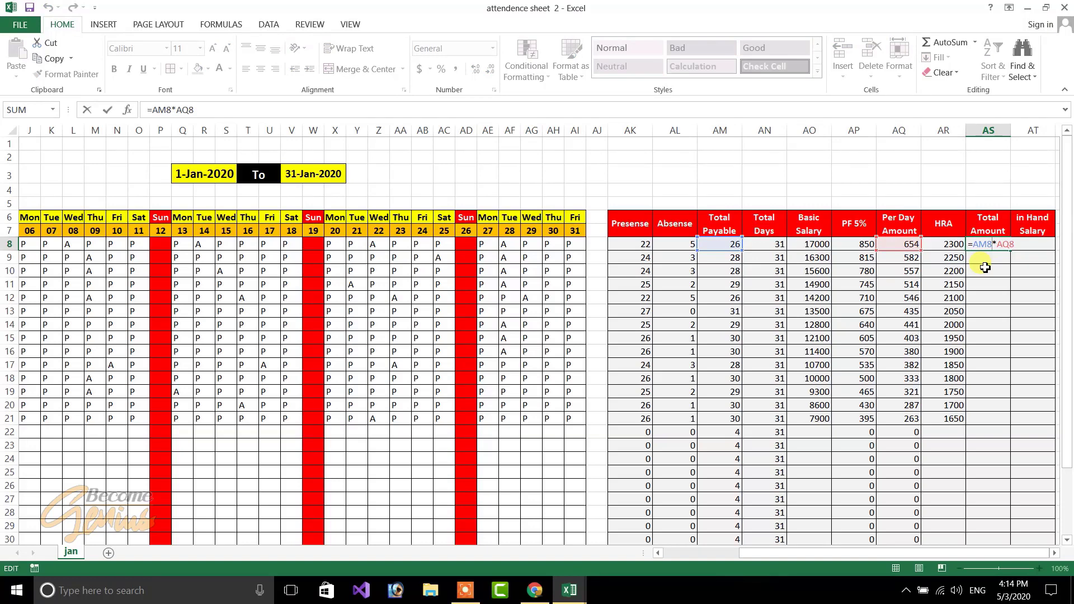
pyautogui.press('Return')
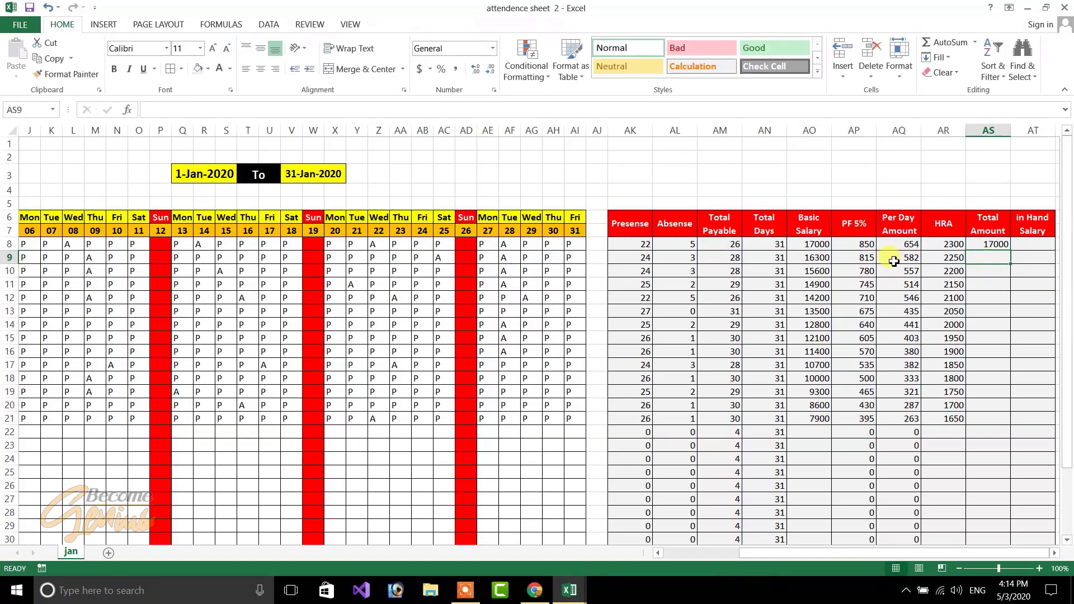
# Step: Change the Per Day Amount formula in AQ8 to =AO8/AN8 so the basic salary is divided by total days
pyautogui.click(896, 245)
pyautogui.doubleClick(896, 245)
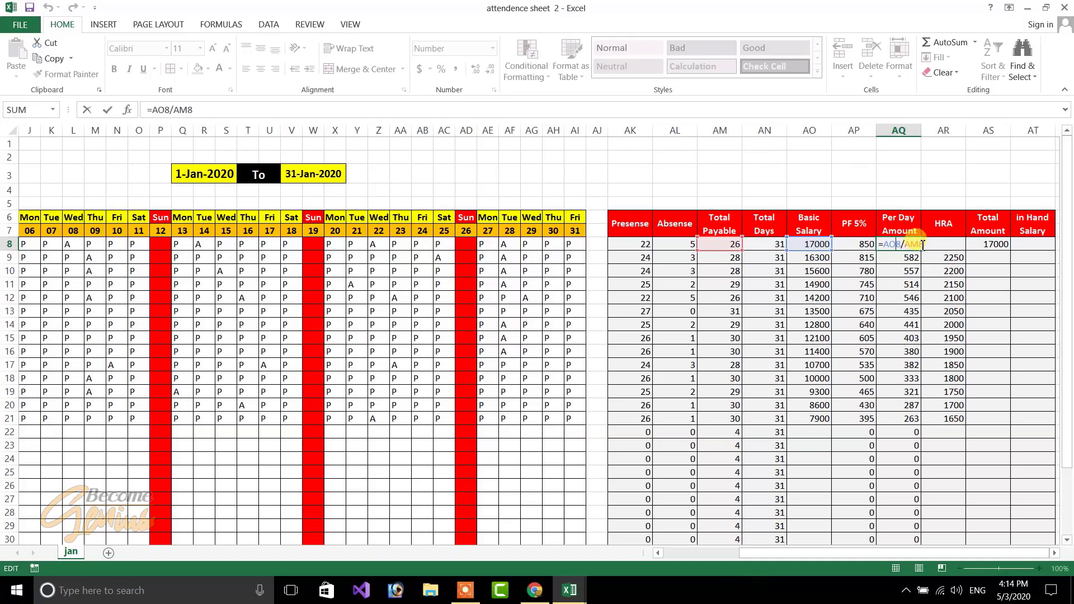
pyautogui.press('BackSpace')
pyautogui.press('BackSpace')
pyautogui.press('BackSpace')
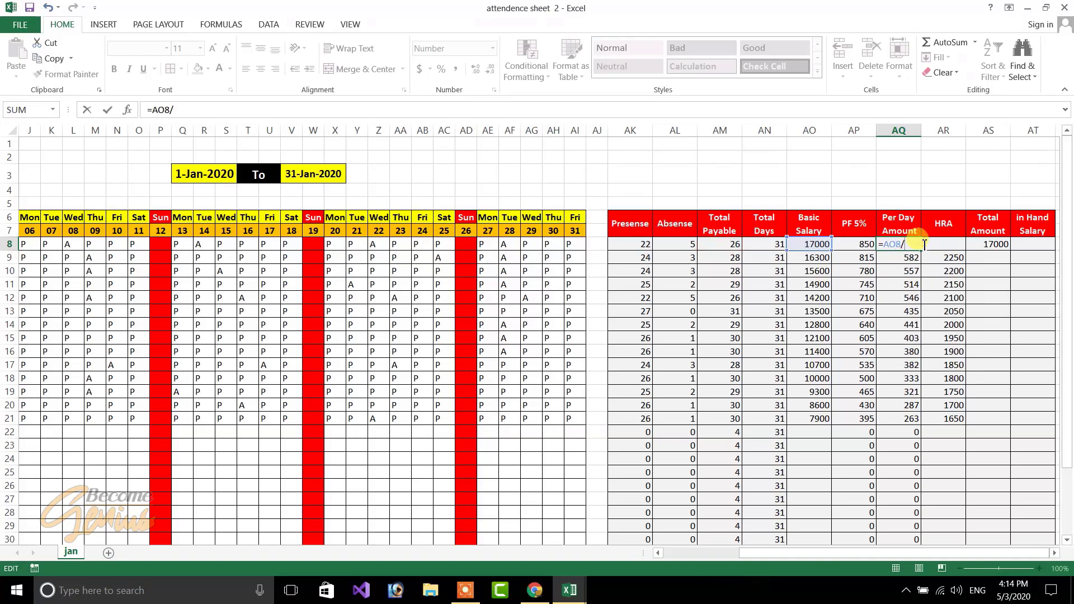
pyautogui.click(768, 246)
pyautogui.press('Return')
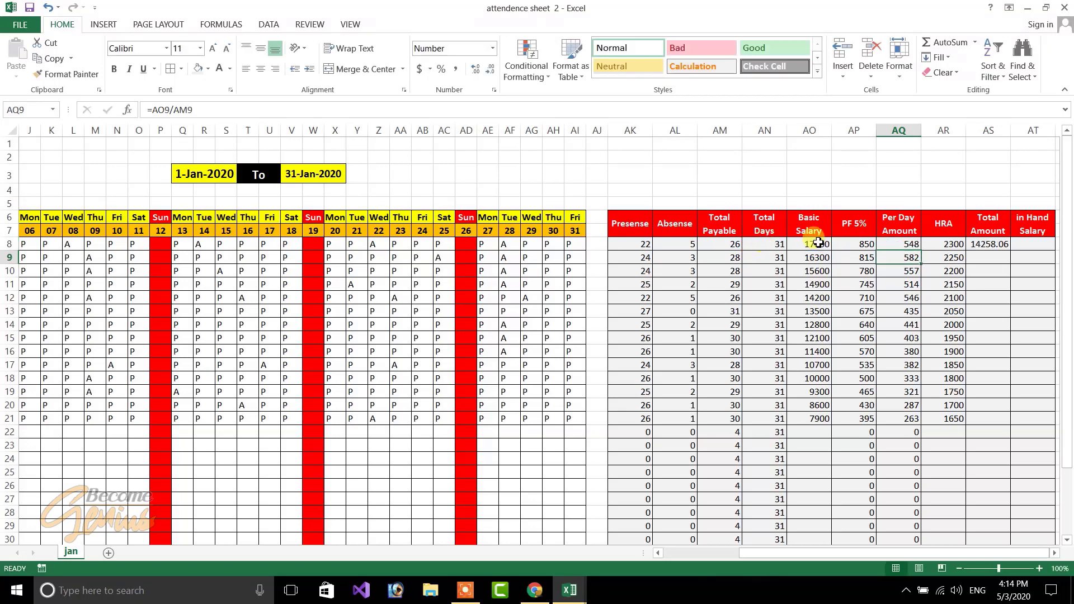
# Step: Fill the revised Per Day Amount formula from AQ8 down the column
pyautogui.click(909, 246)
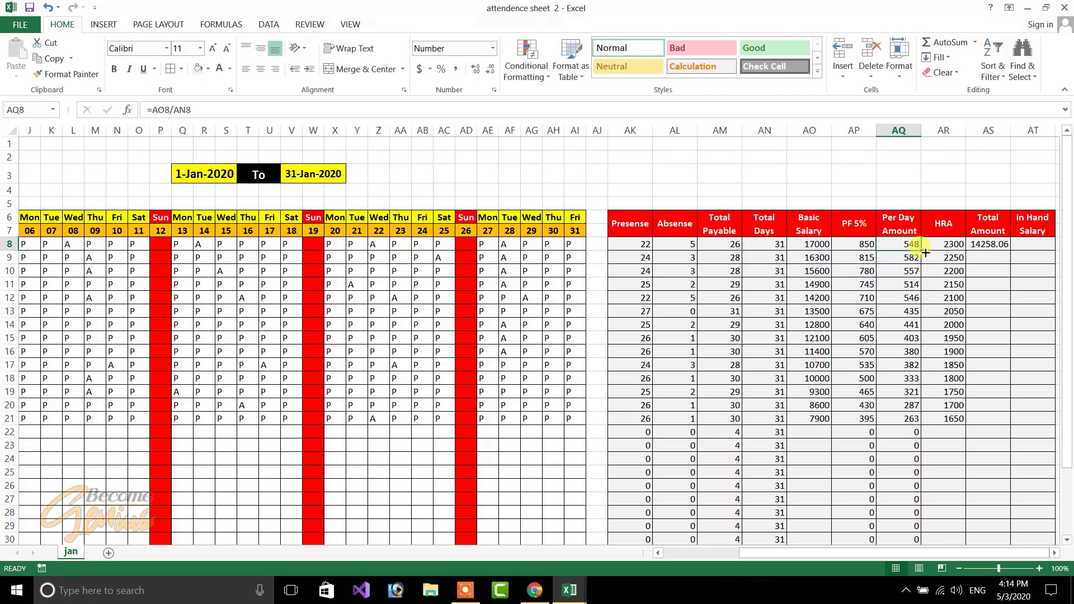
pyautogui.doubleClick(924, 251)
pyautogui.click(947, 244)
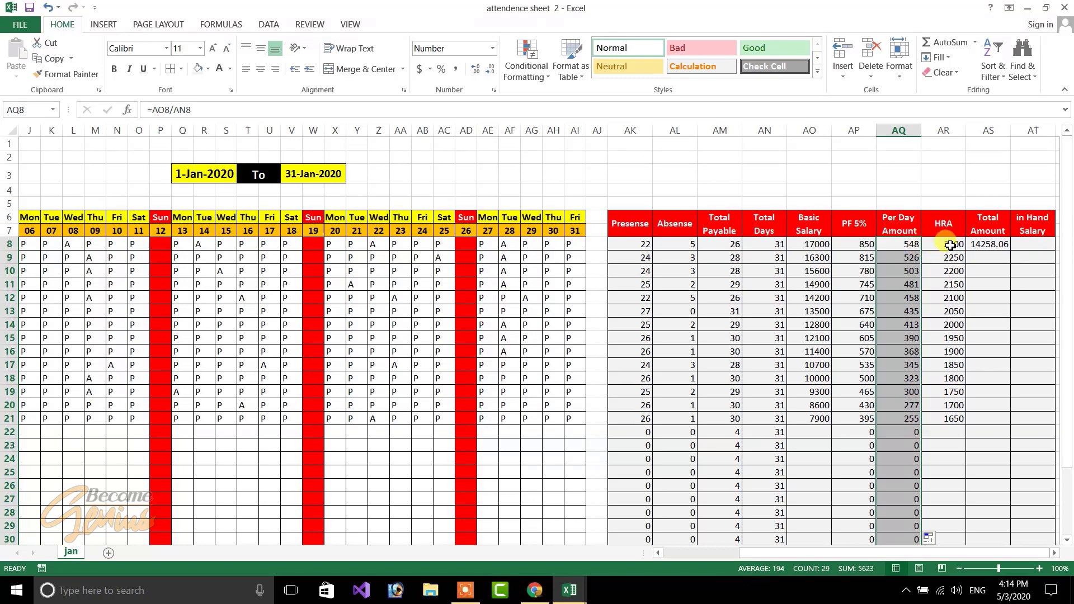
# Step: Format the Total Amount in AS8 with no decimal places and fill it down the column
pyautogui.click(991, 246)
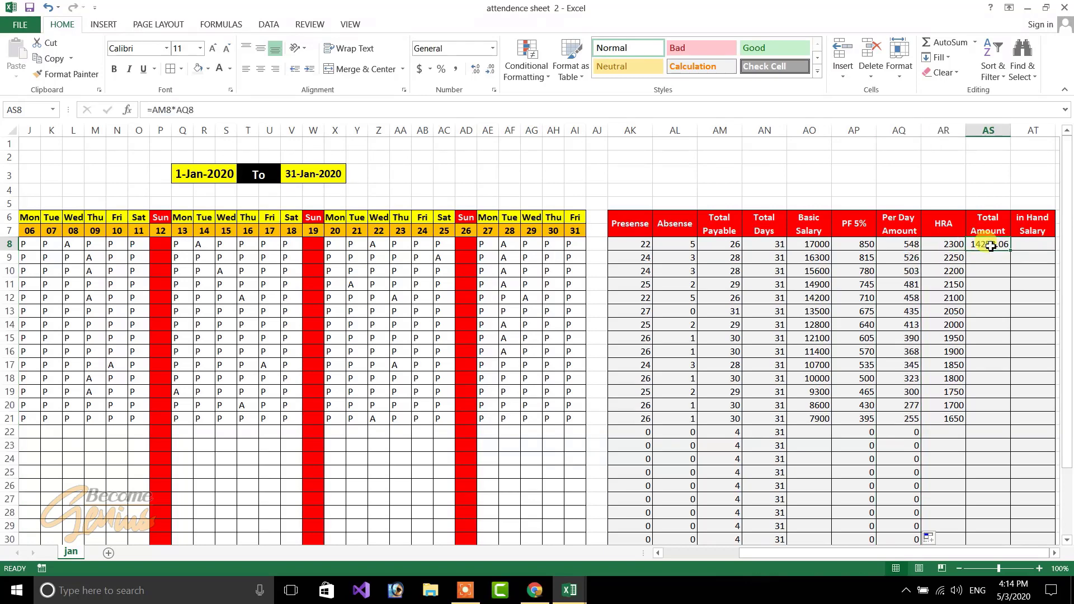
pyautogui.doubleClick(1005, 244)
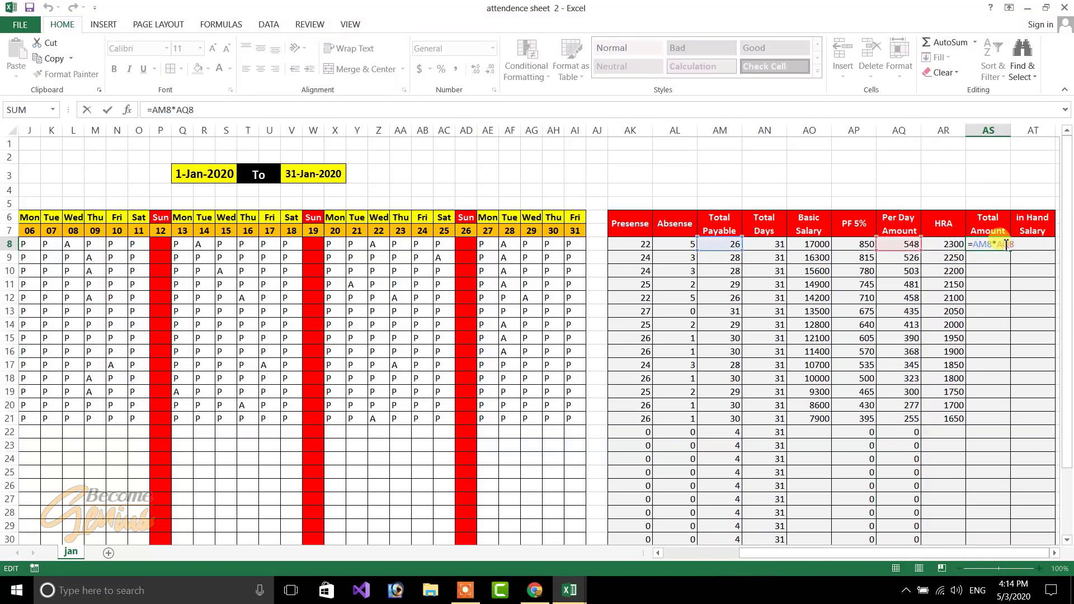
pyautogui.press('Return')
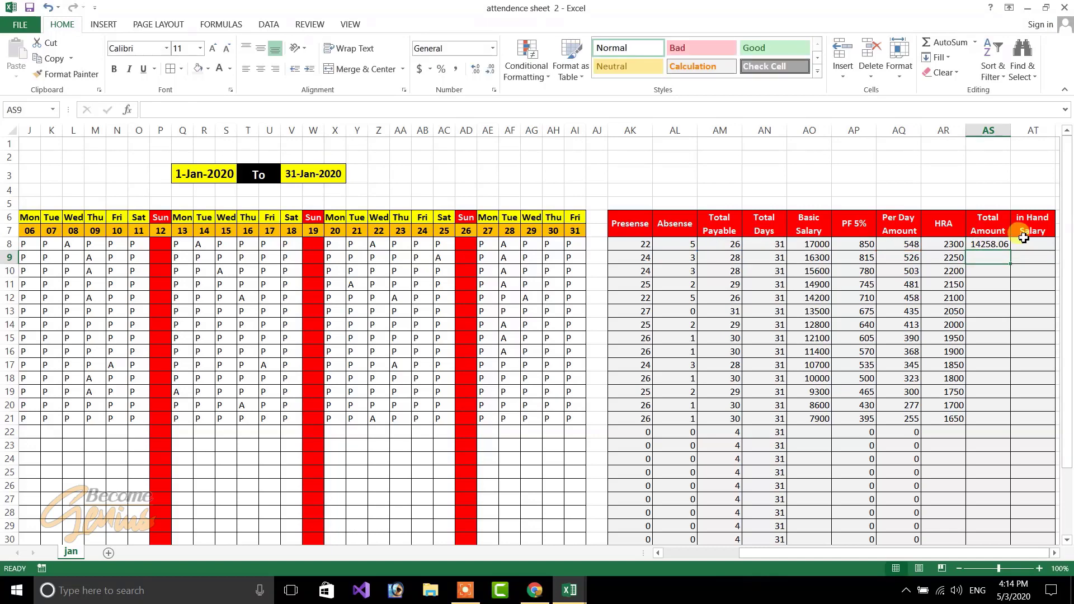
pyautogui.click(994, 244)
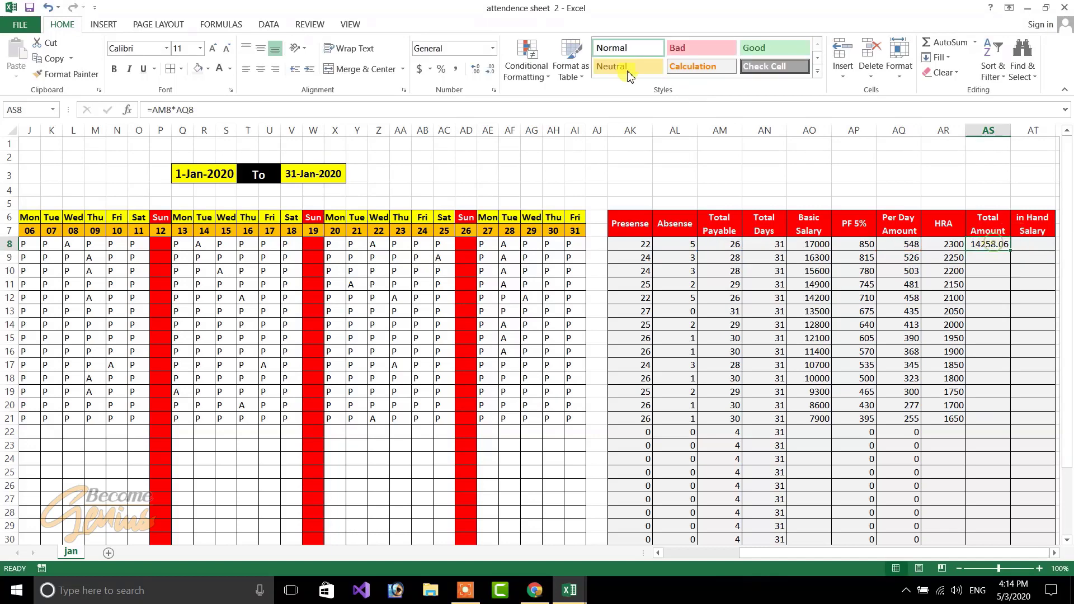
pyautogui.click(488, 73)
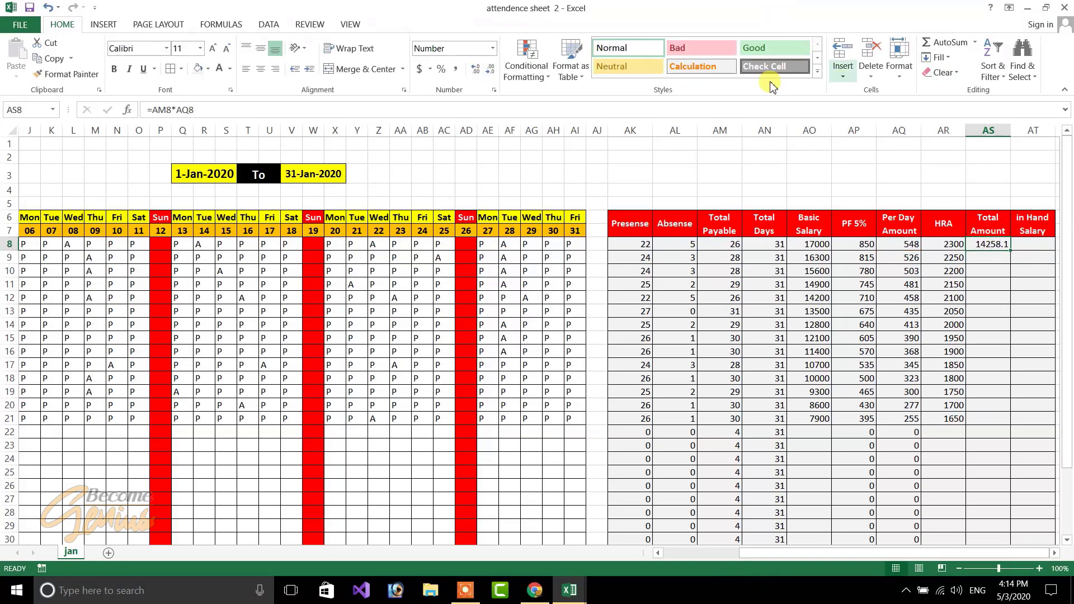
pyautogui.click(488, 73)
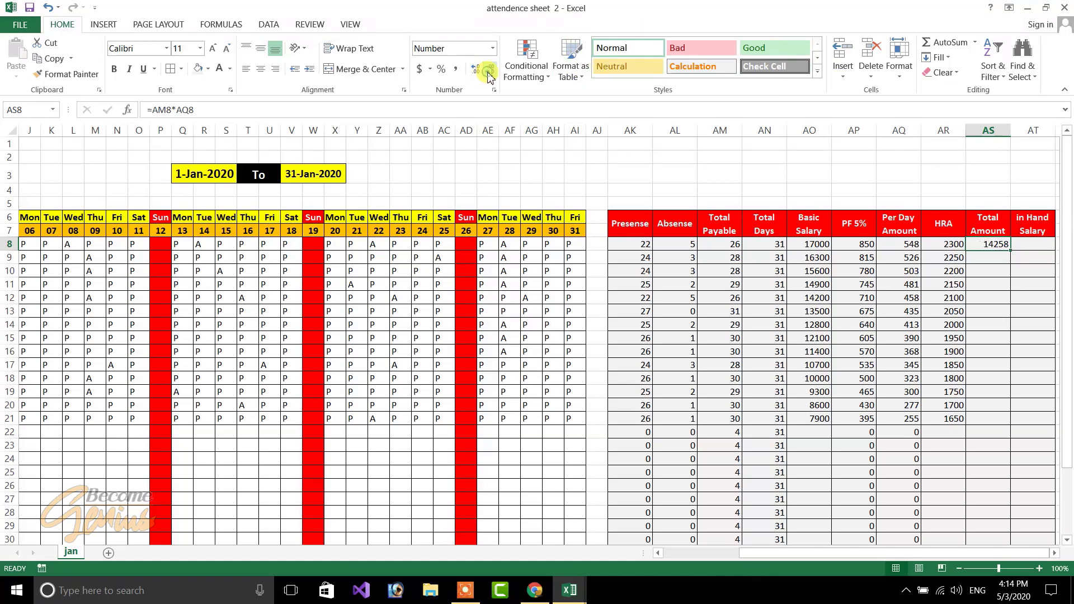
pyautogui.doubleClick(1012, 251)
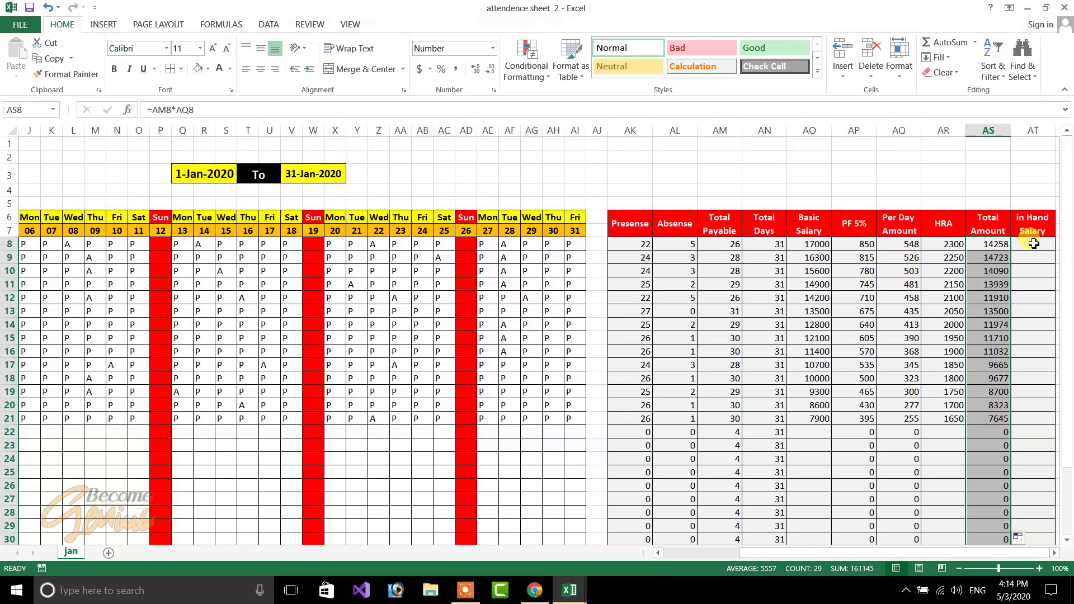
# Step: Enter =AS8+AR8-AP8 in AT8 for the in Hand Salary and fill it down the column
pyautogui.click(1034, 244)
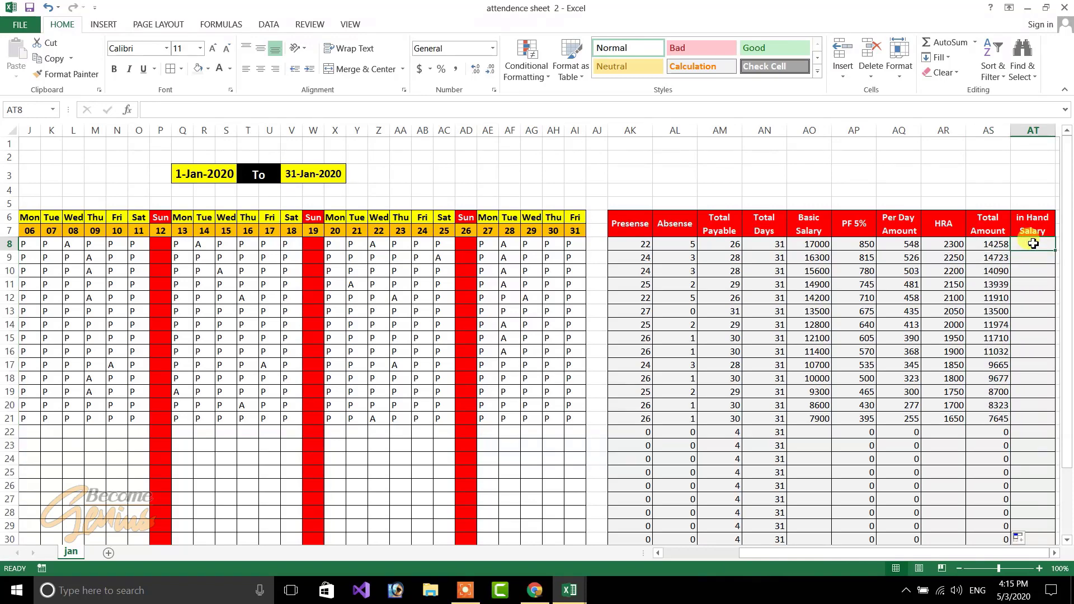
pyautogui.write('=')
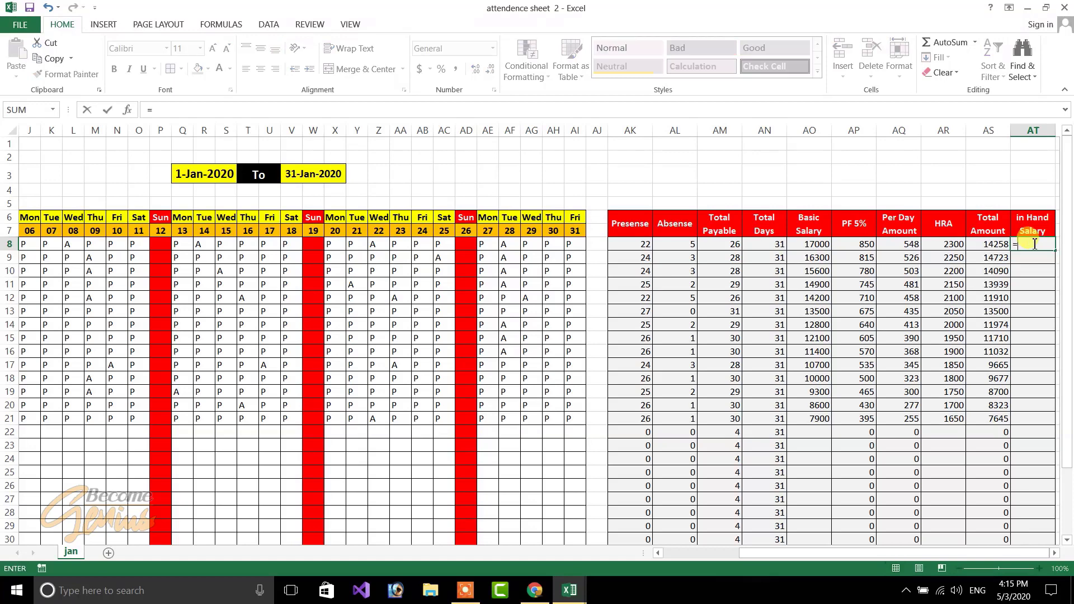
pyautogui.click(987, 247)
pyautogui.write('+')
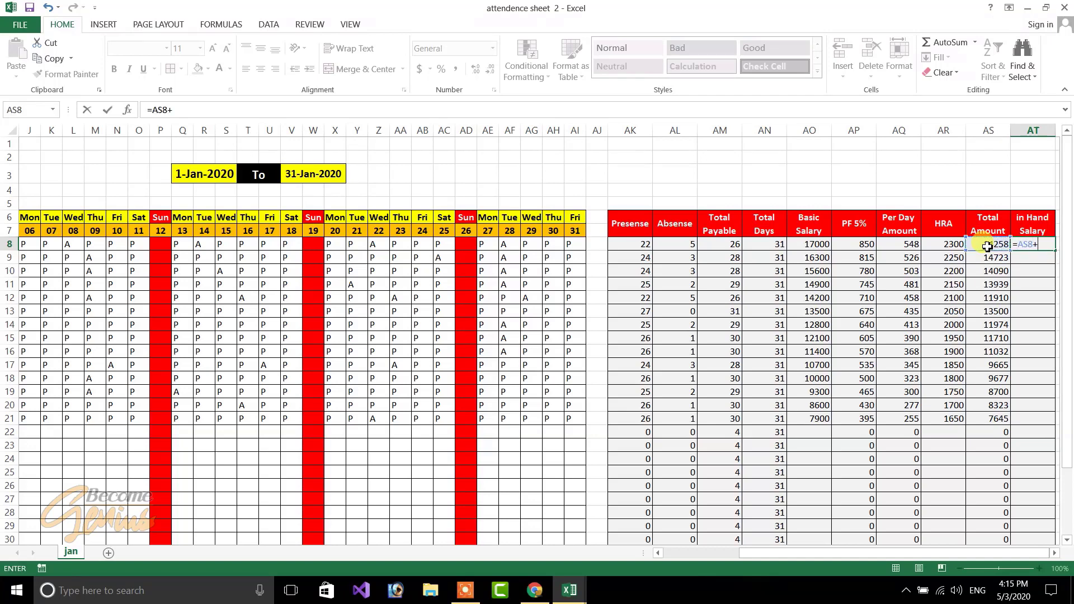
pyautogui.click(950, 245)
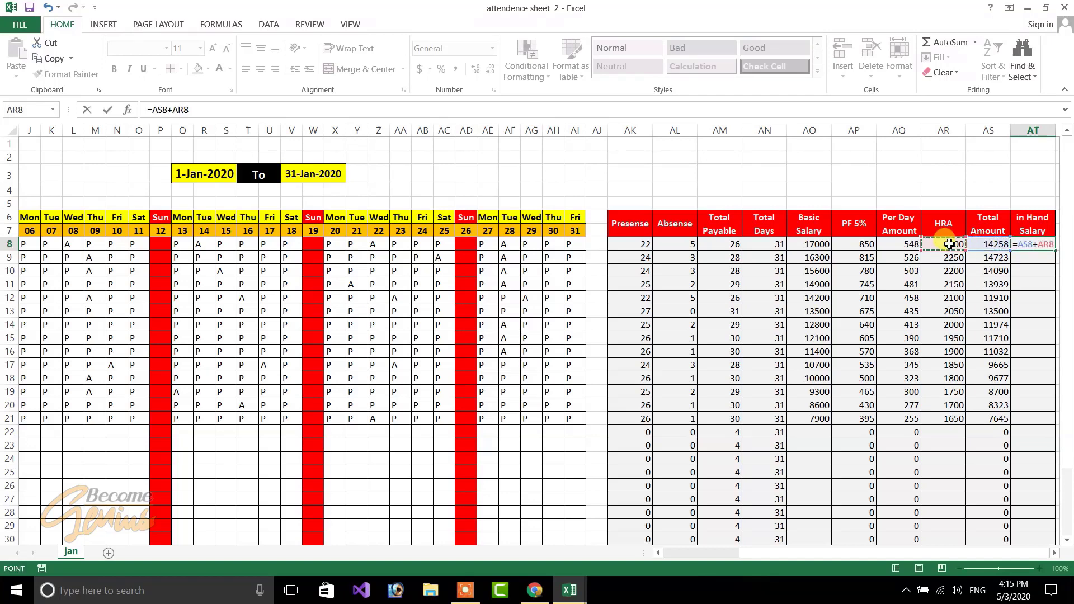
pyautogui.write('-')
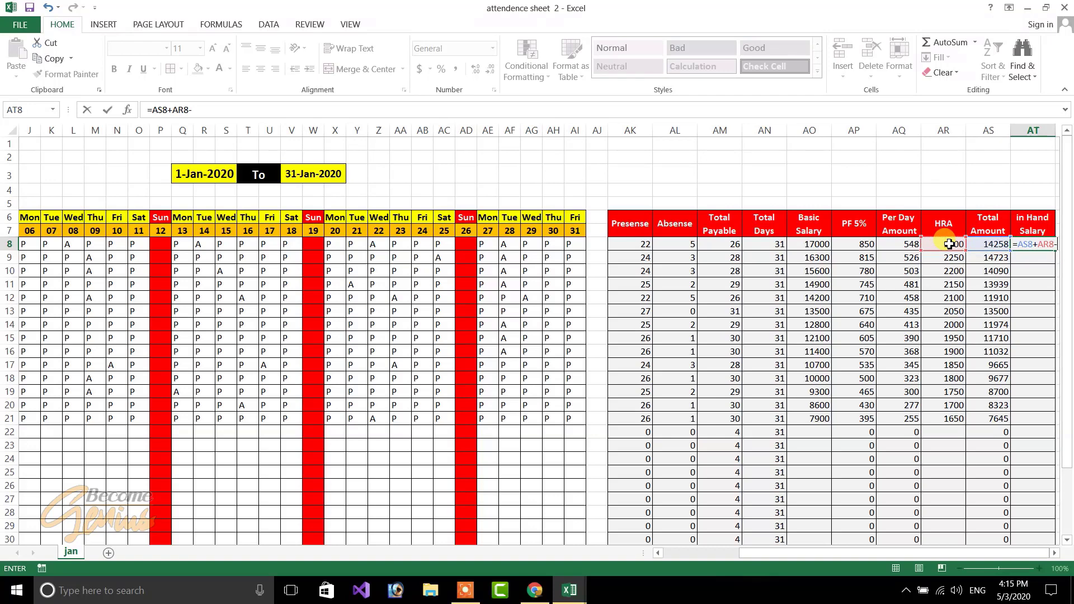
pyautogui.click(867, 244)
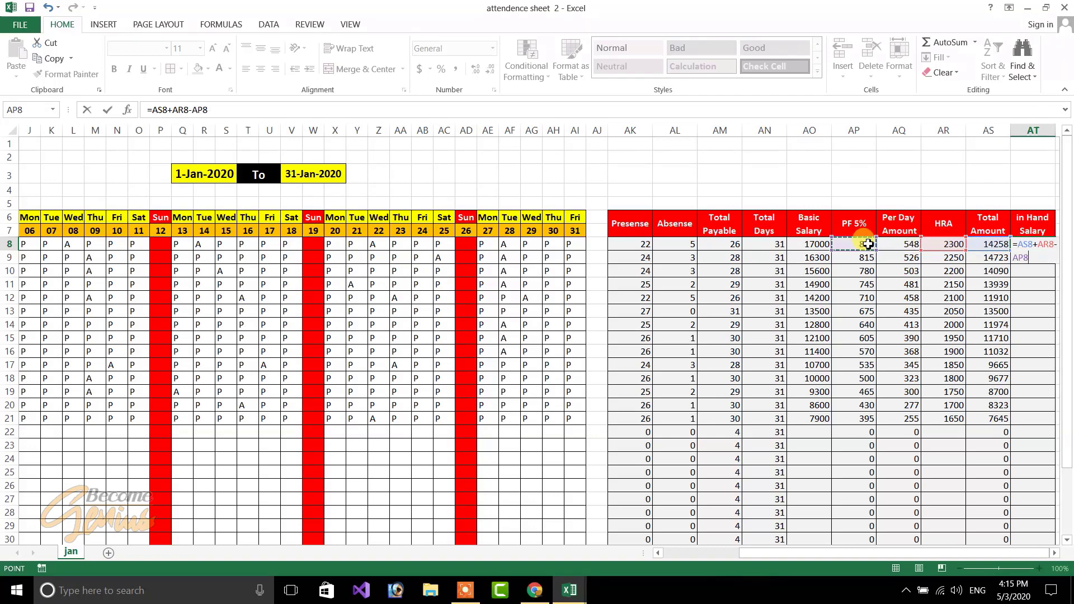
pyautogui.press('Return')
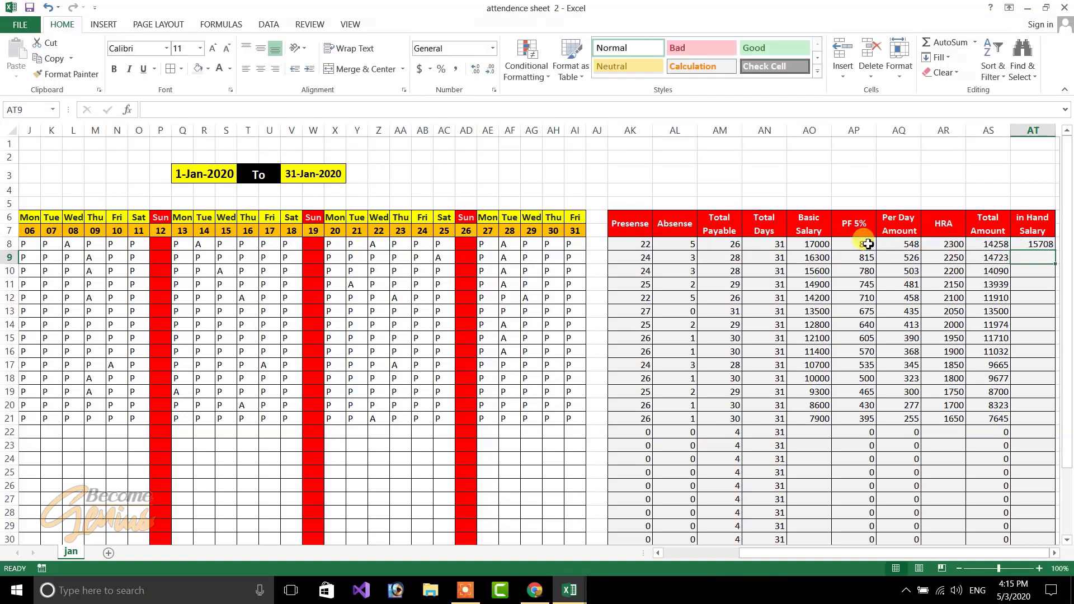
pyautogui.click(1049, 242)
pyautogui.doubleClick(1056, 252)
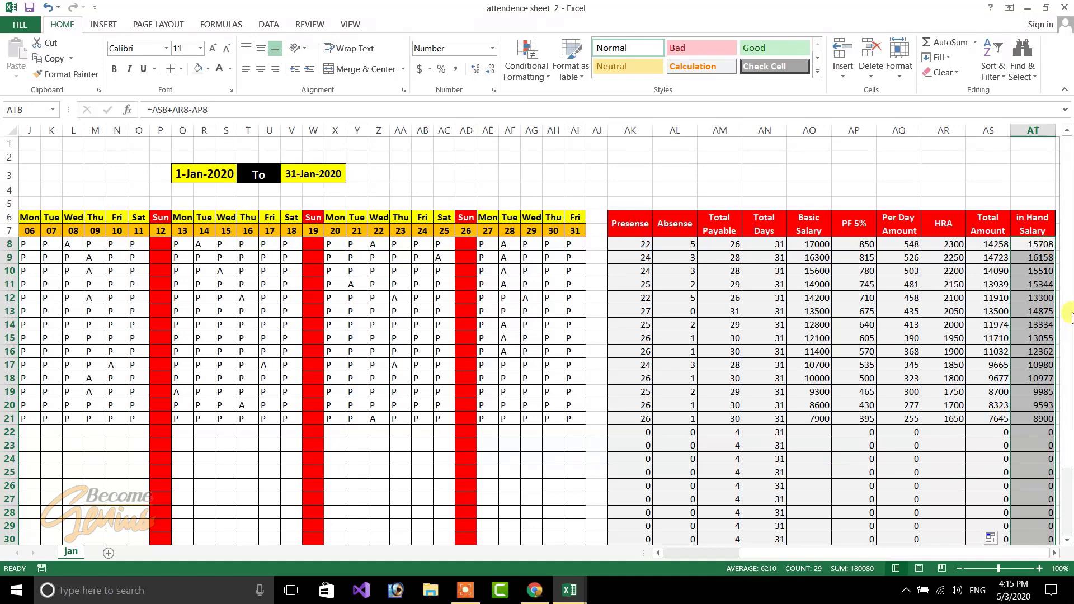
# Step: Copy the January attendance marks for Emp014 in row 21 down to rows 22 through 24
pyautogui.moveTo(1070, 316); pyautogui.dragTo(1070, 358)
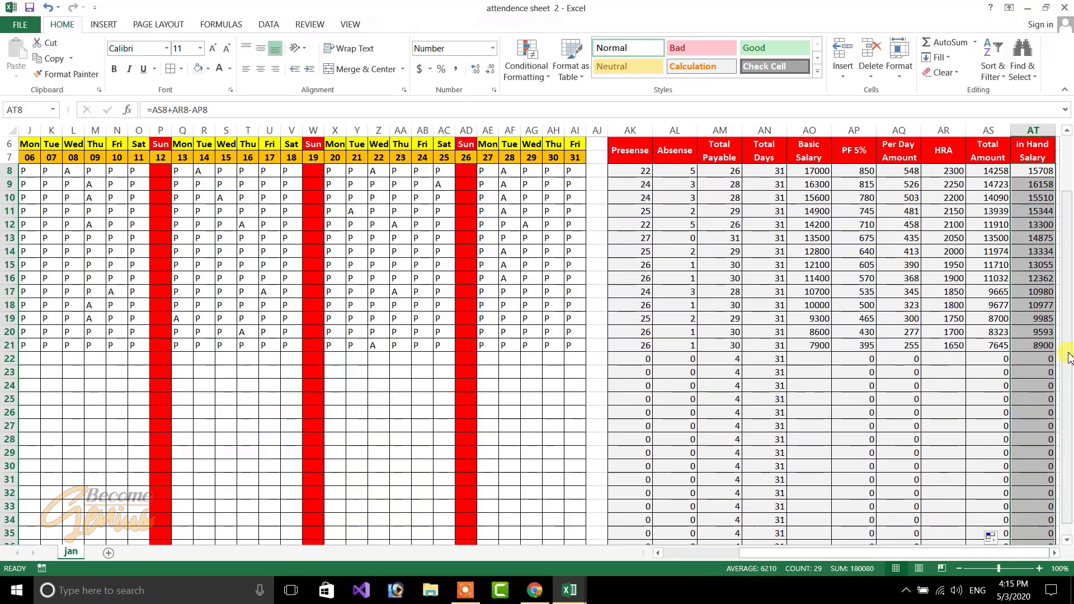
pyautogui.moveTo(829, 553); pyautogui.dragTo(631, 556)
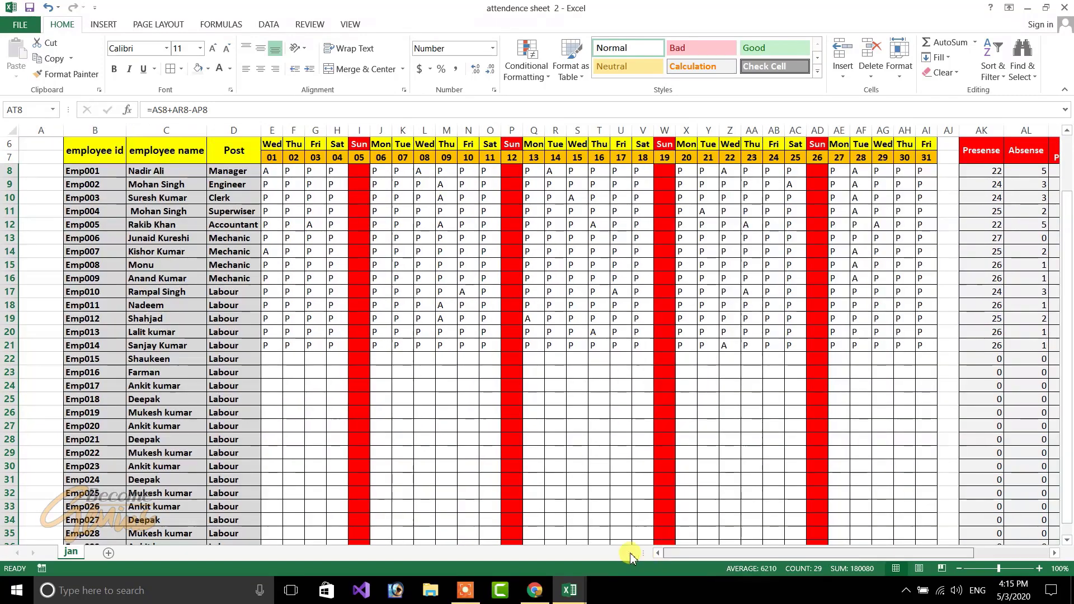
pyautogui.click(271, 361)
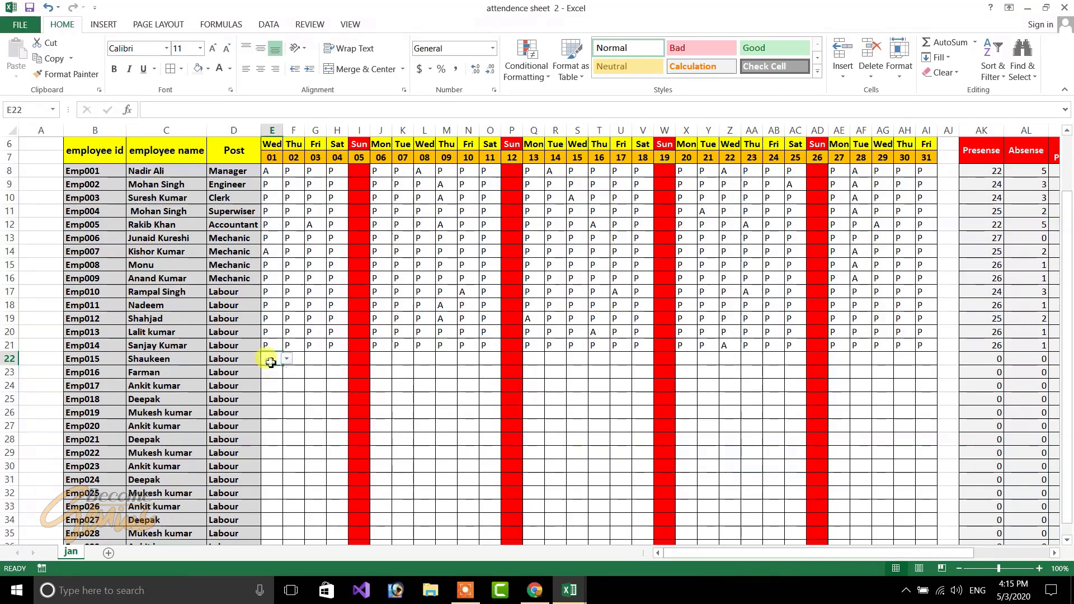
pyautogui.moveTo(271, 345); pyautogui.dragTo(935, 392)
pyautogui.click(837, 412)
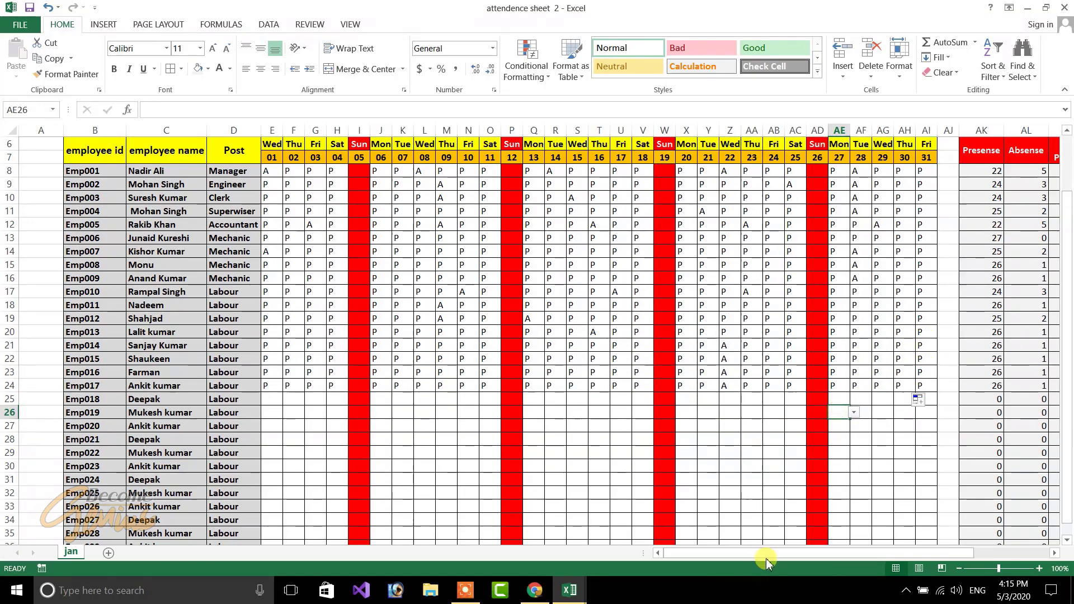
# Step: Copy the HRA value 1650 from AR21 down to AR31
pyautogui.moveTo(755, 553); pyautogui.dragTo(848, 543)
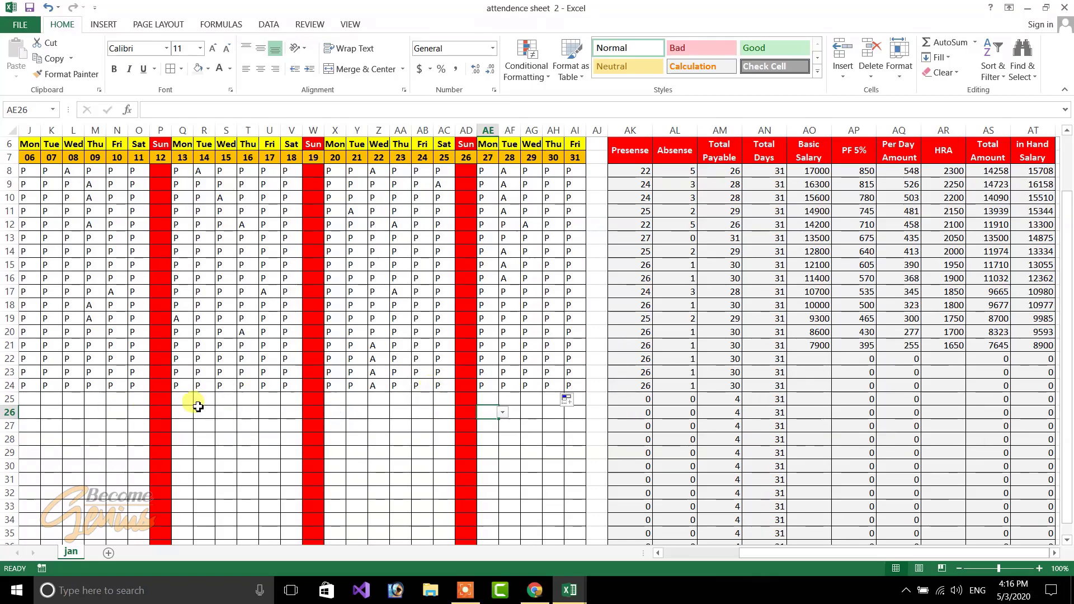
pyautogui.moveTo(198, 406); pyautogui.dragTo(276, 414)
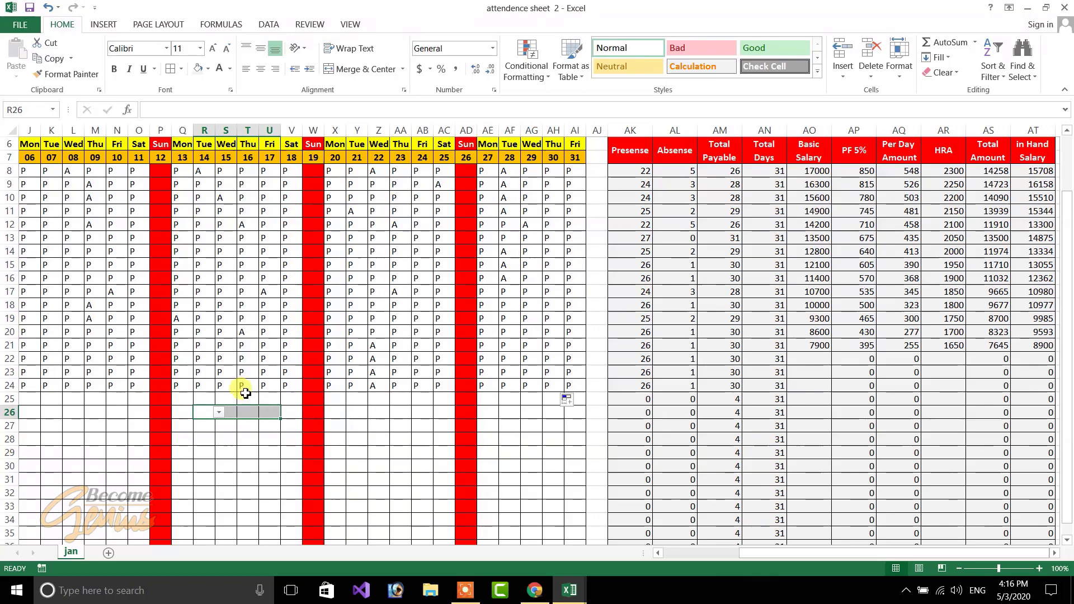
pyautogui.click(235, 398)
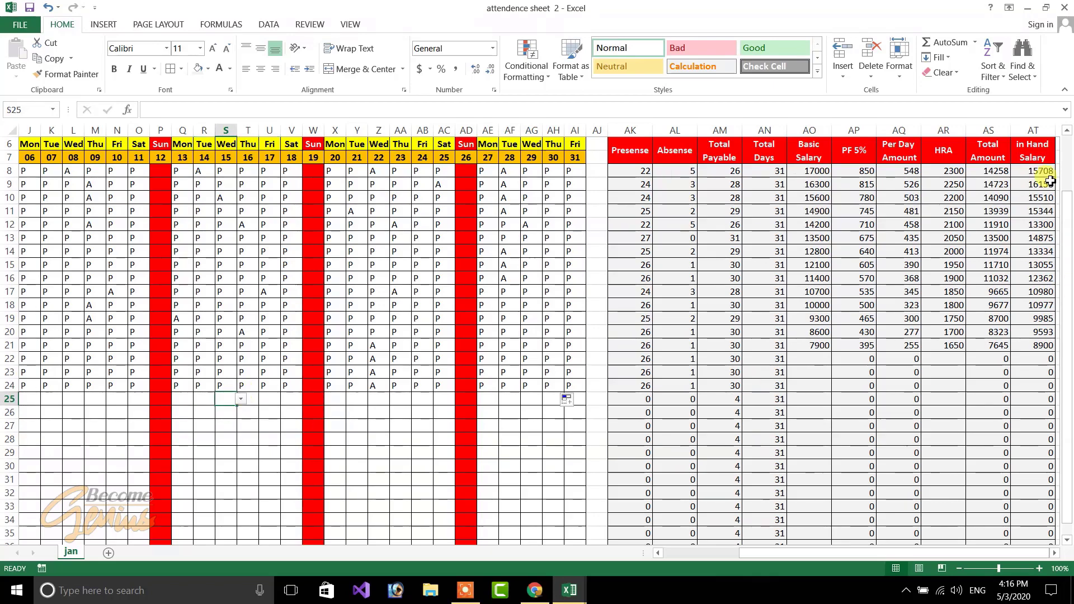
pyautogui.click(952, 333)
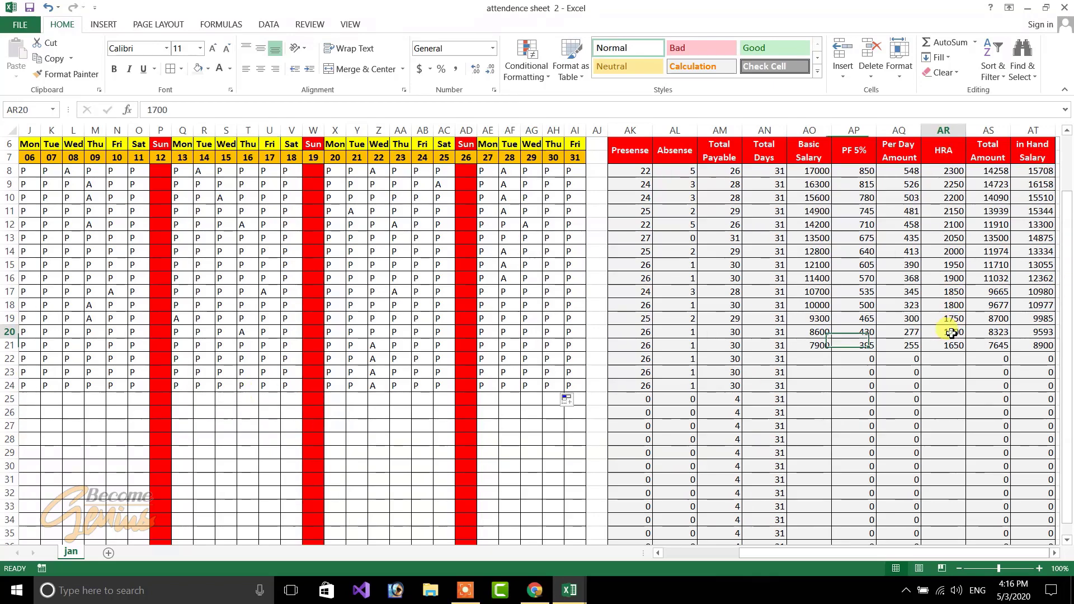
pyautogui.click(955, 345)
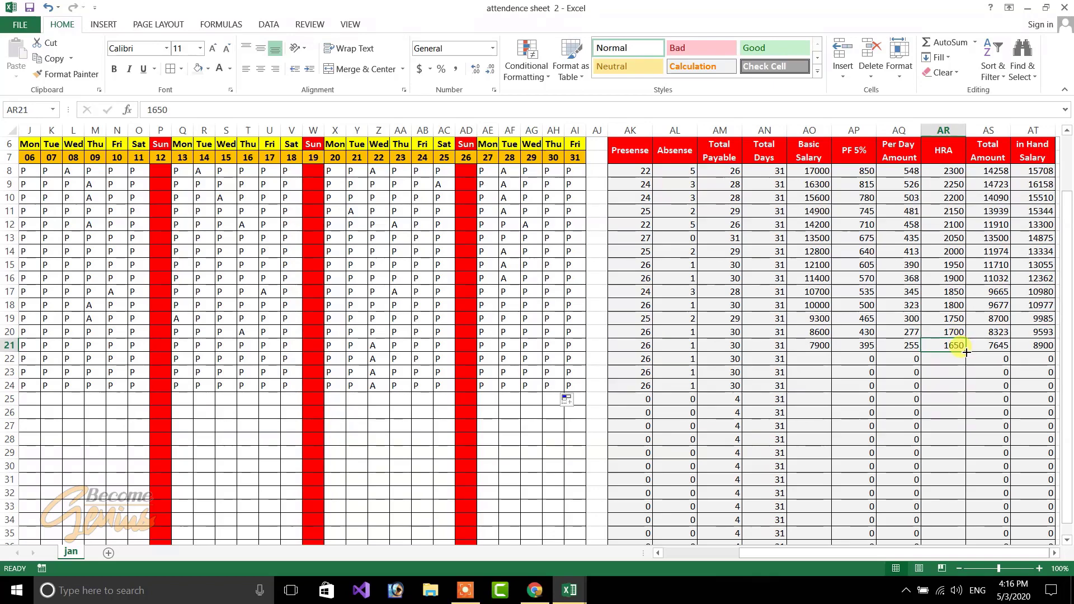
pyautogui.moveTo(967, 351); pyautogui.dragTo(954, 479)
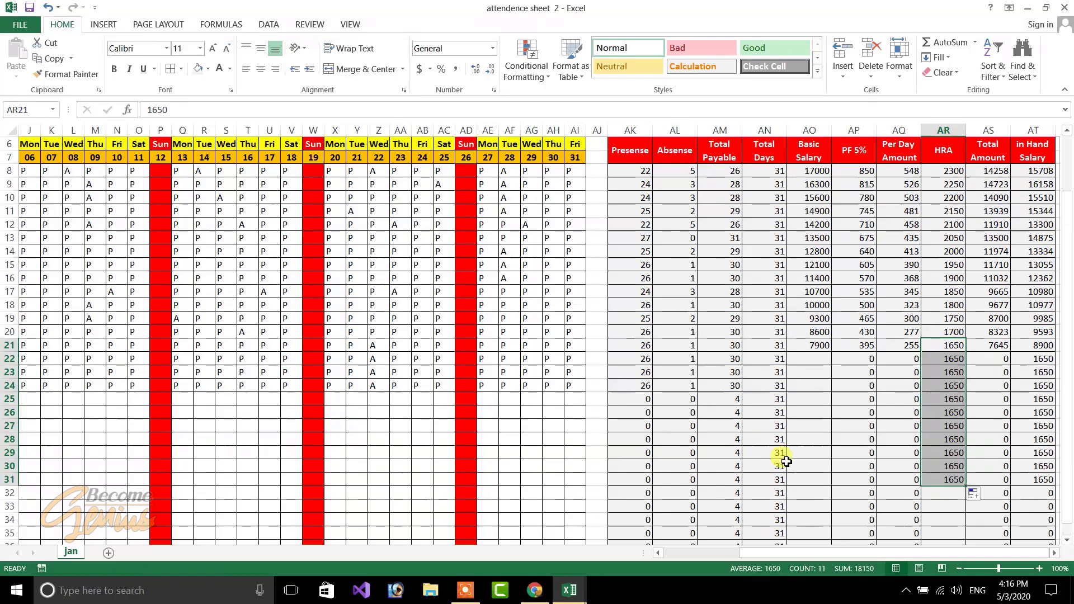
# Step: Copy the Basic Salary 7900 from AO21 down to AO28
pyautogui.click(363, 399)
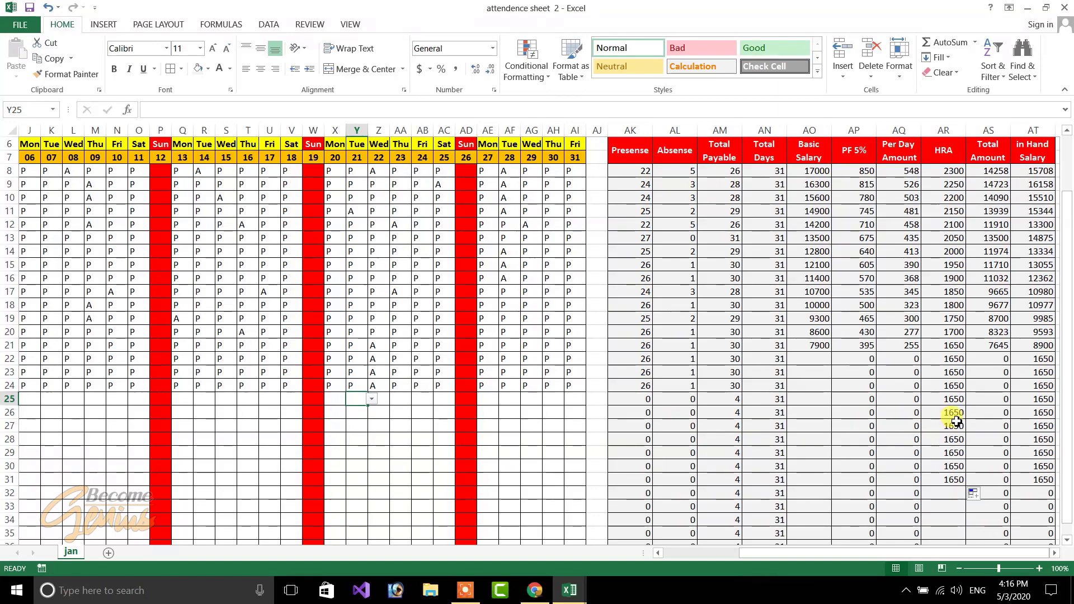
pyautogui.click(825, 346)
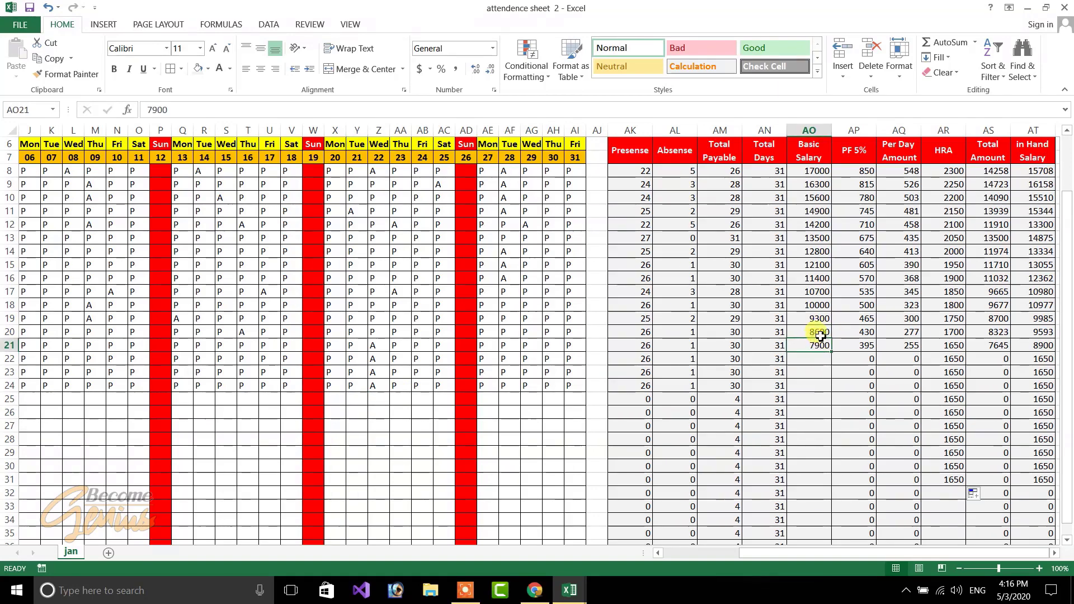
pyautogui.moveTo(831, 351); pyautogui.dragTo(830, 442)
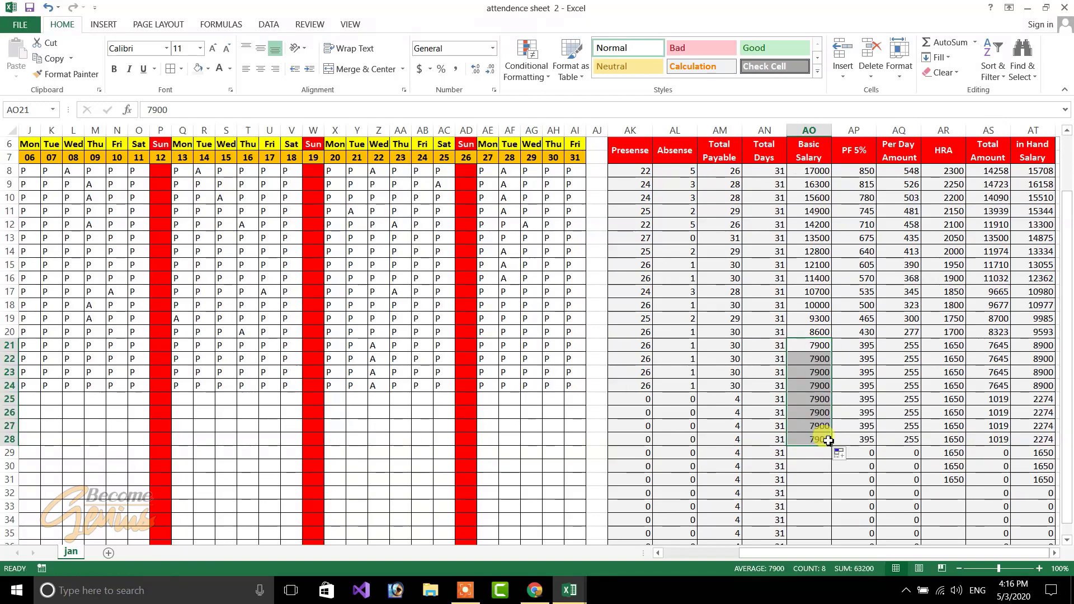
# Step: Clear the extra HRA values in AR29 to AR31
pyautogui.click(823, 425)
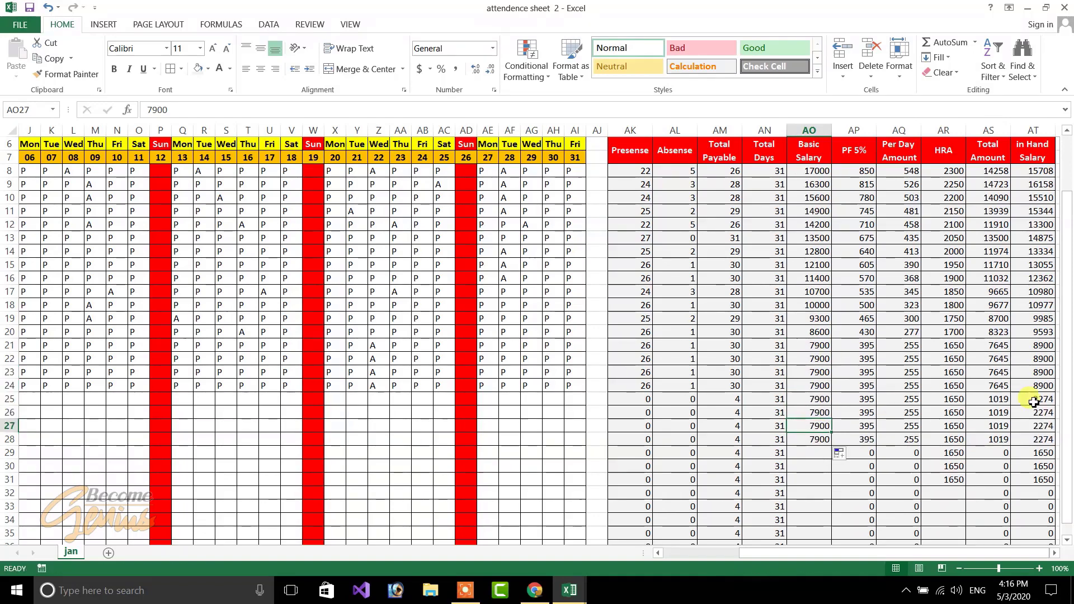
pyautogui.moveTo(959, 453); pyautogui.dragTo(955, 485)
pyautogui.press('Delete')
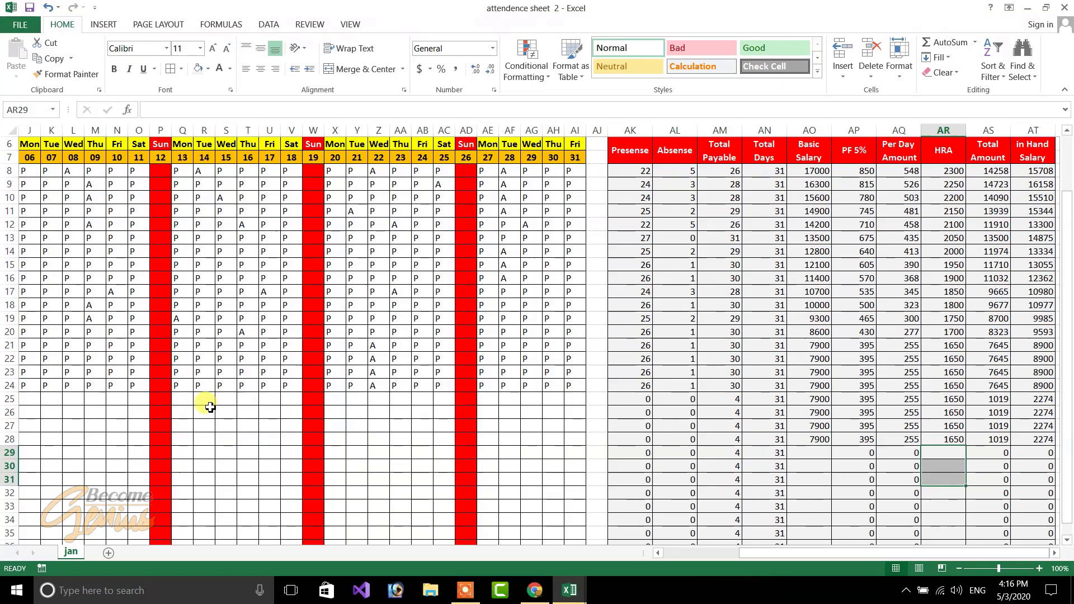
# Step: Change the Total Payable formula in AM8 to =IF(AK8=0,0,(COUNTIF($E$6:$AI$6,"sun")+AK8))
pyautogui.moveTo(200, 402); pyautogui.dragTo(533, 464)
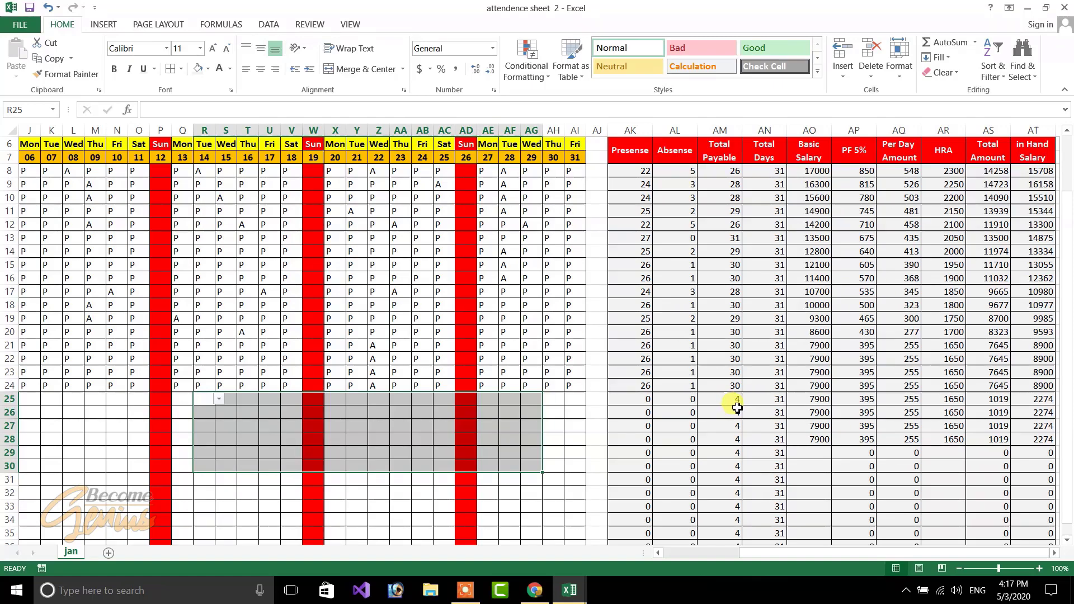
pyautogui.doubleClick(726, 169)
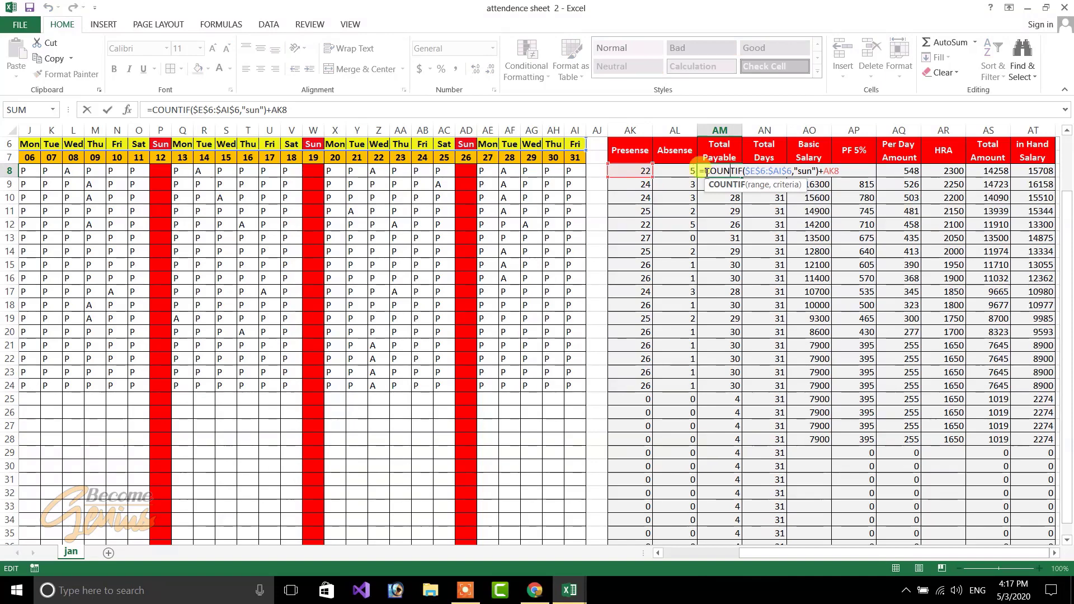
pyautogui.write('if')
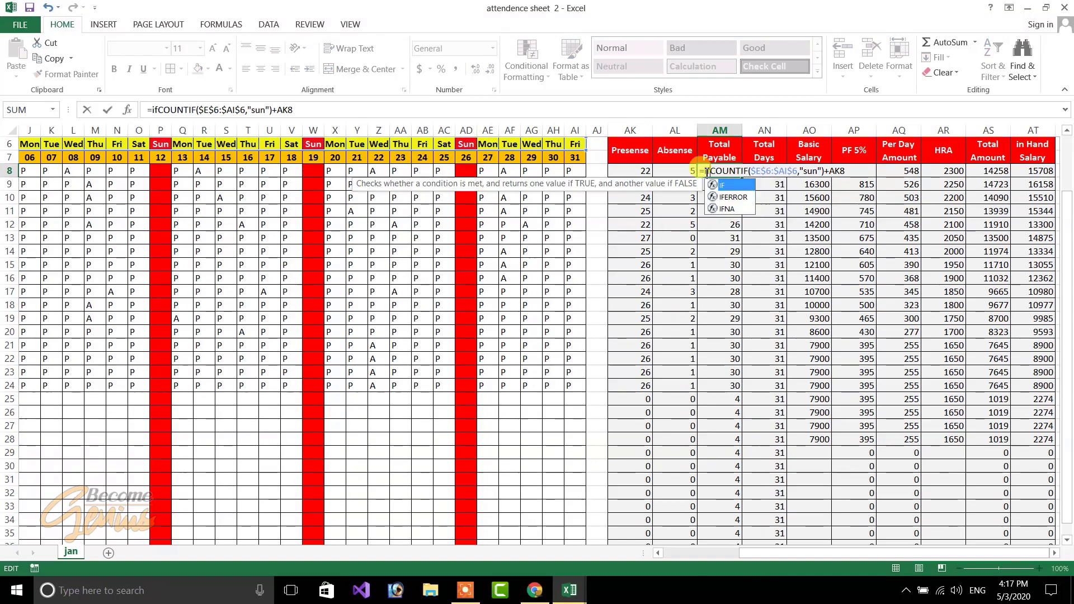
pyautogui.write('(')
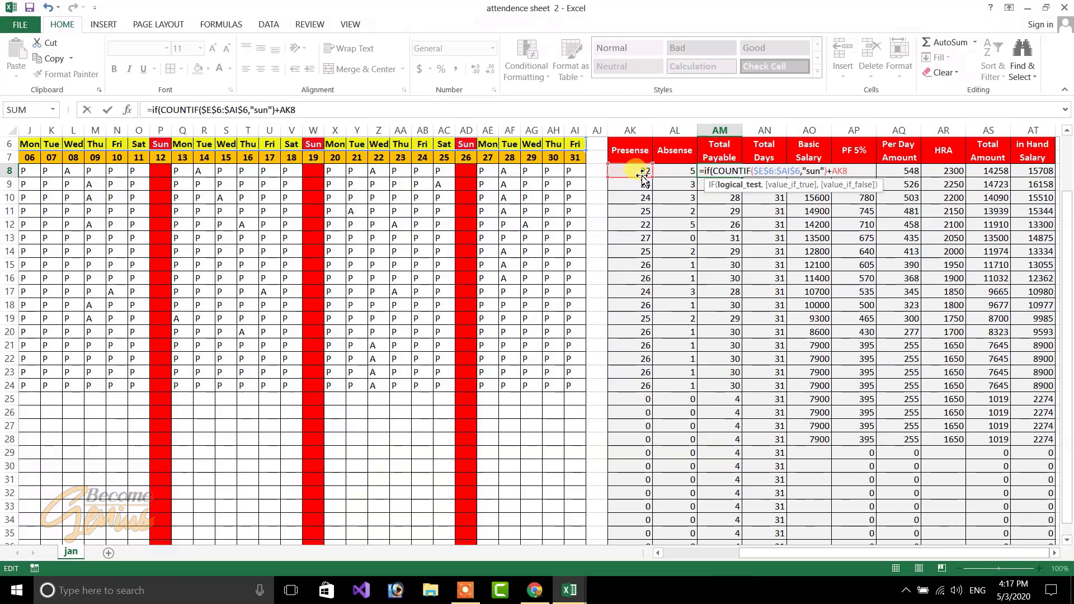
pyautogui.click(643, 171)
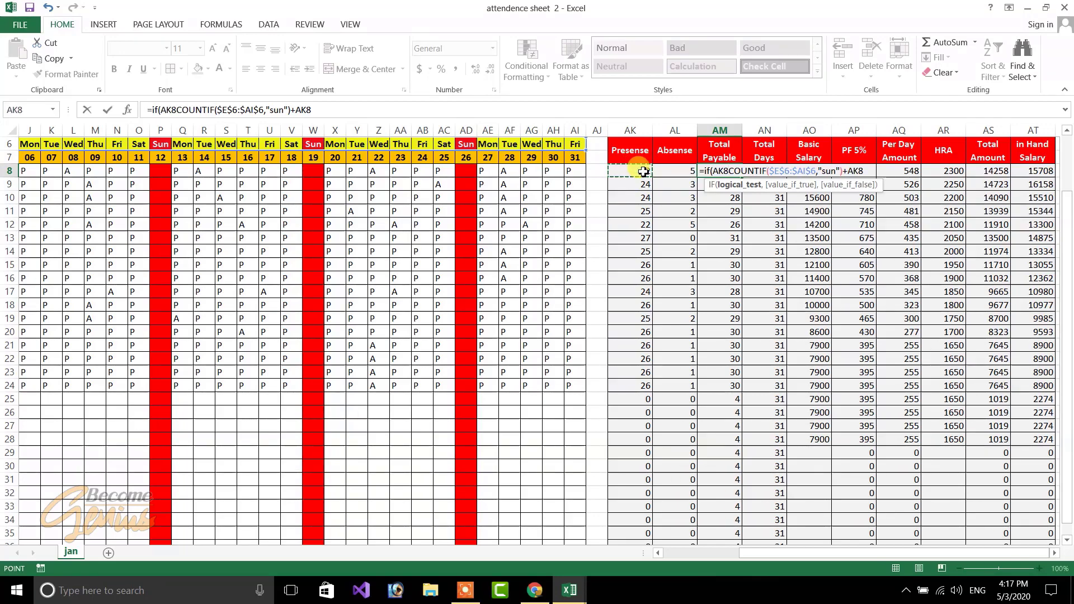
pyautogui.write('=0')
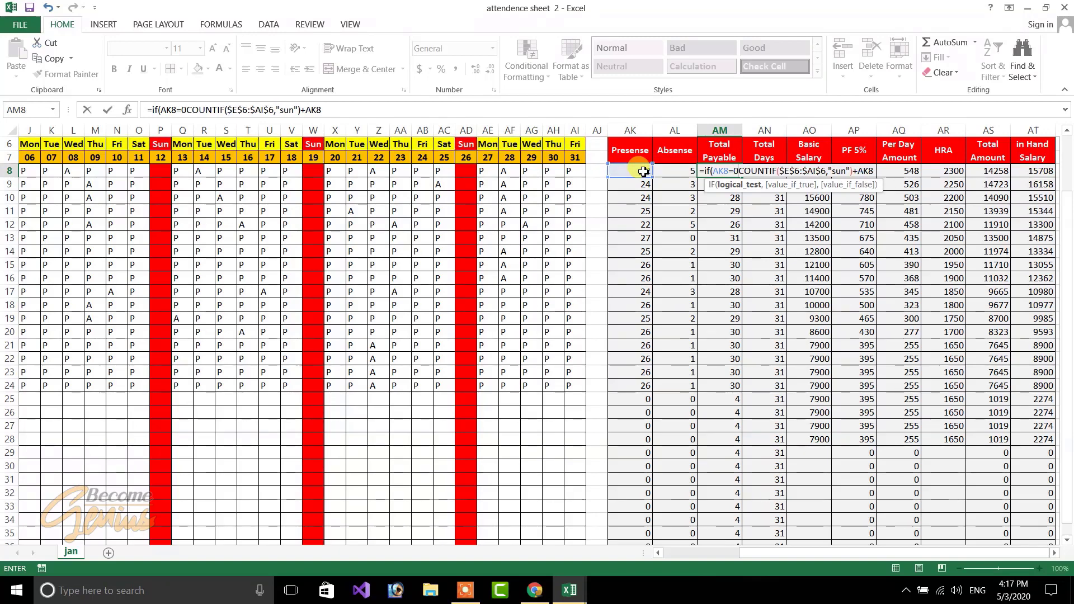
pyautogui.write(',0')
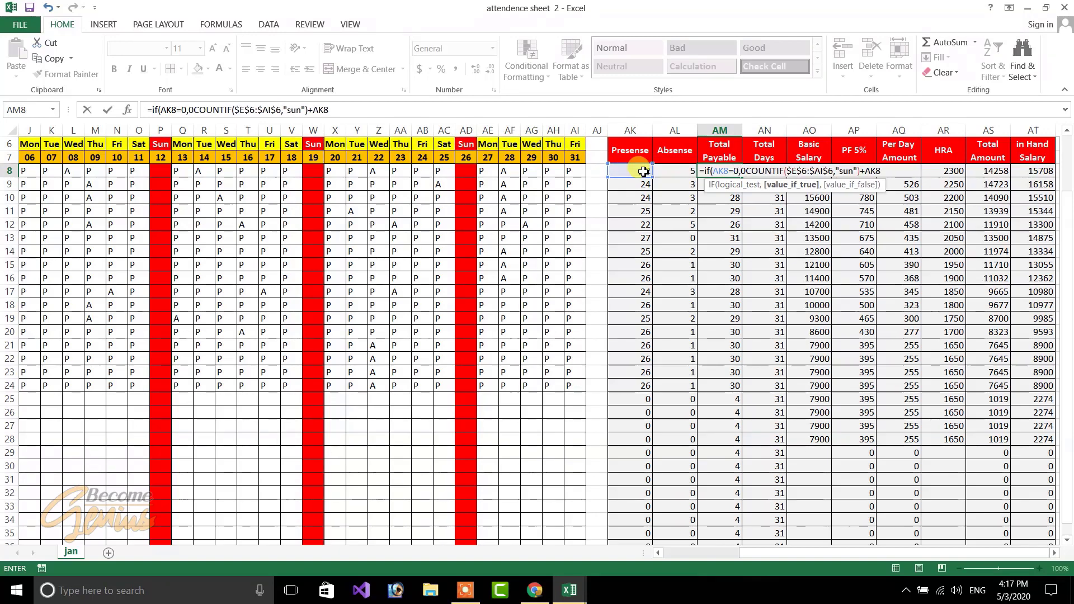
pyautogui.write(',')
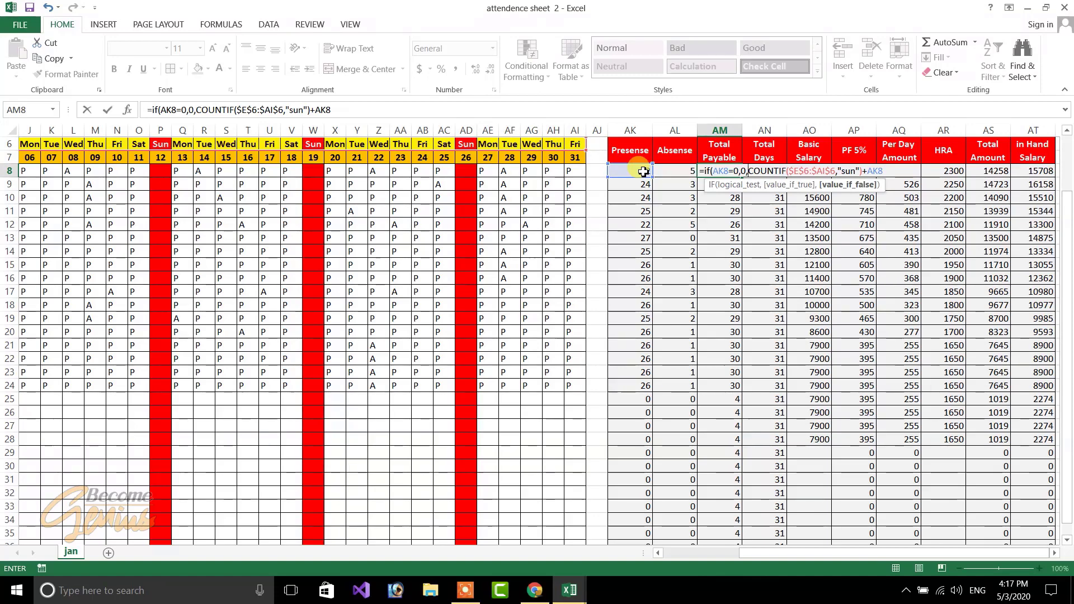
pyautogui.write('(')
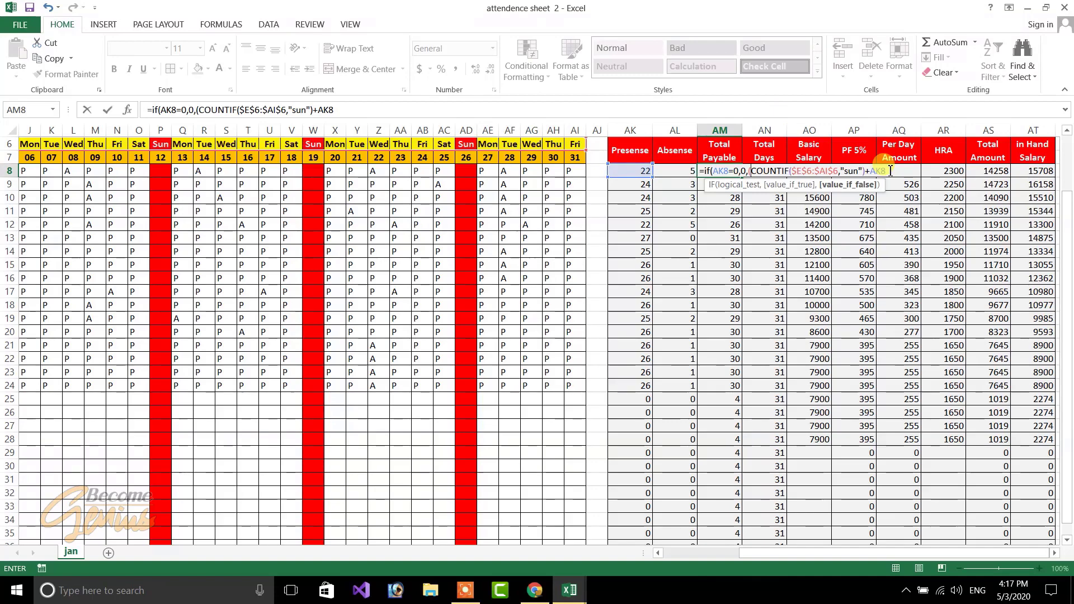
pyautogui.click(868, 171)
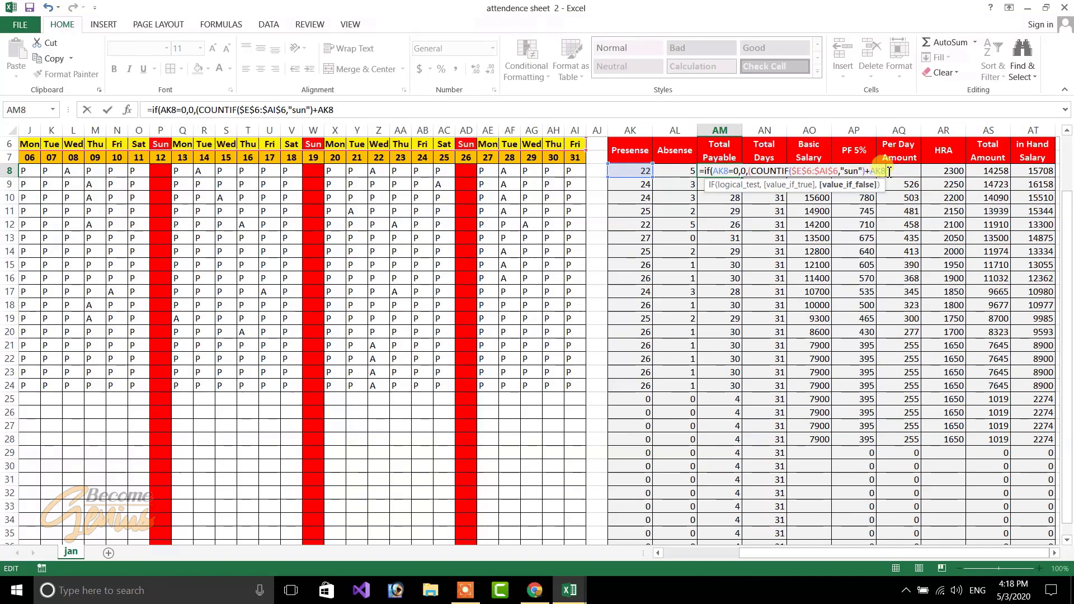
pyautogui.write(')')
pyautogui.press('Return')
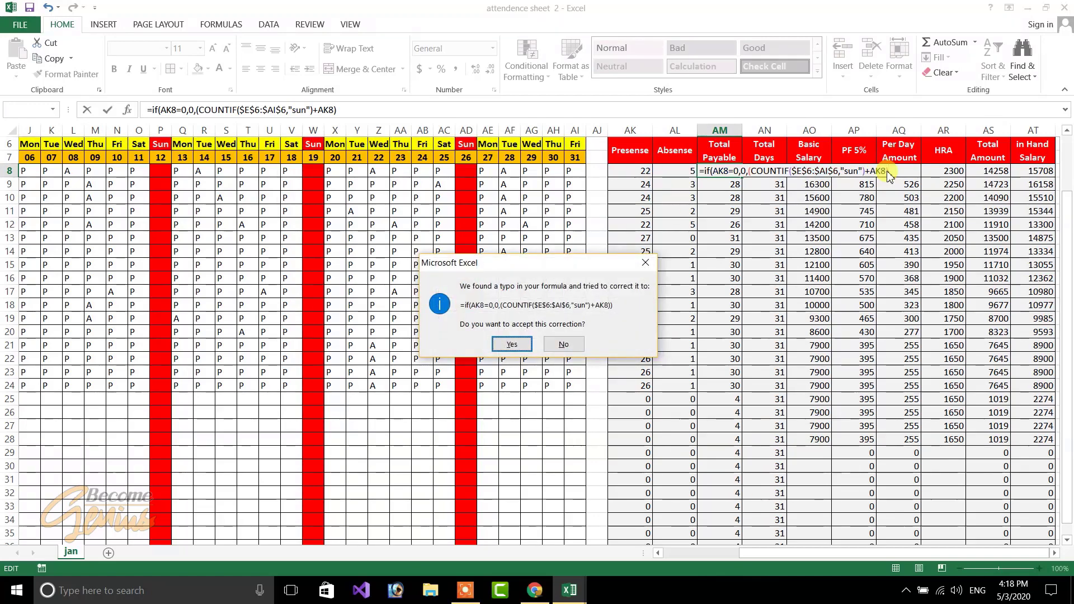
pyautogui.press('Return')
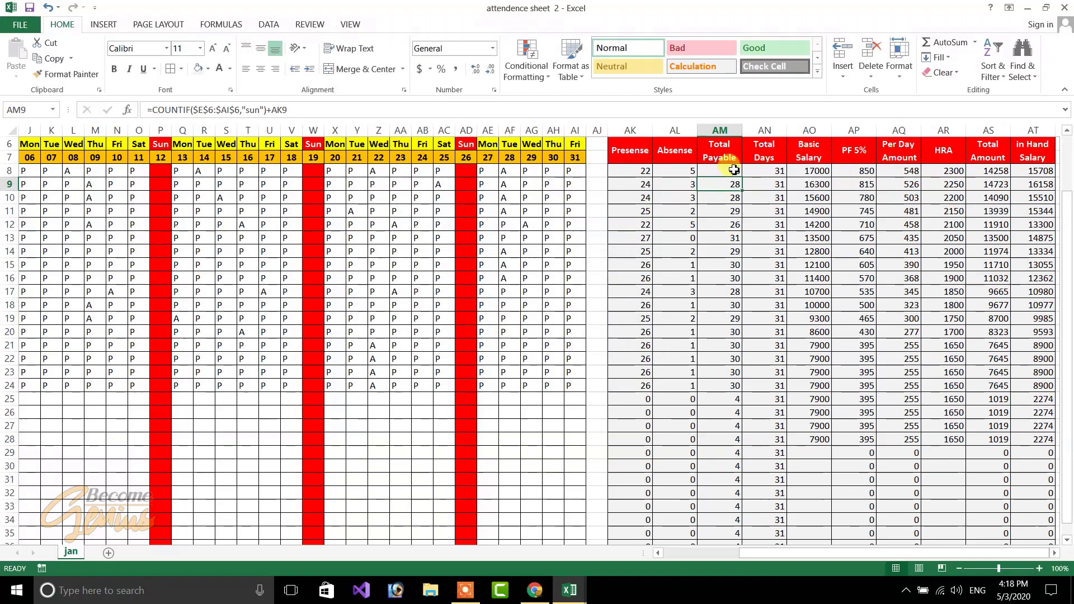
# Step: Fill the Total Payable formula from AM8 down the column and check the rows without attendance marks
pyautogui.click(734, 170)
pyautogui.doubleClick(742, 177)
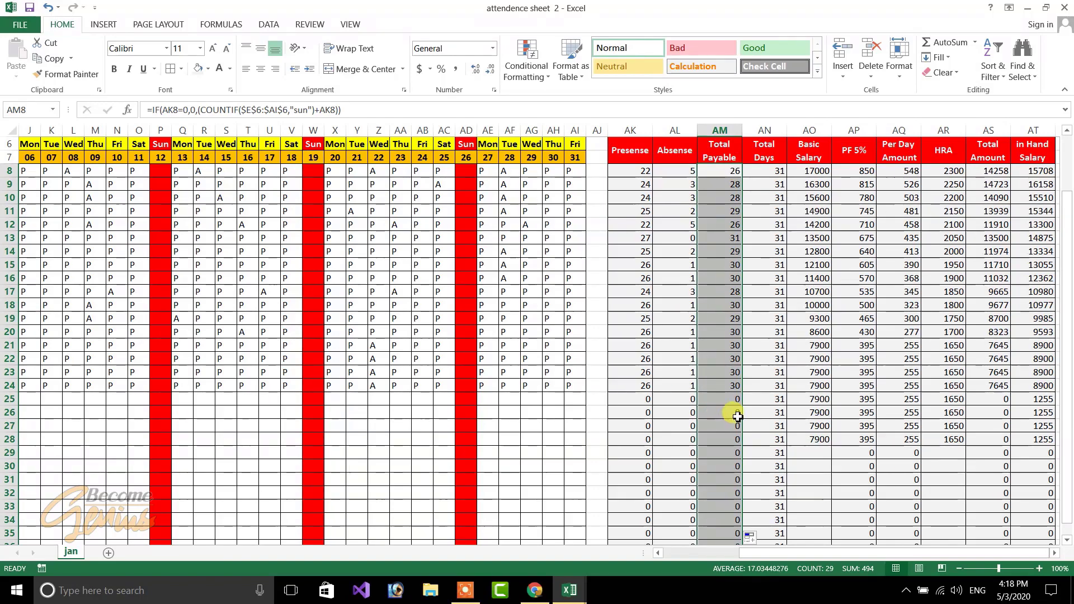
pyautogui.moveTo(738, 402); pyautogui.dragTo(733, 442)
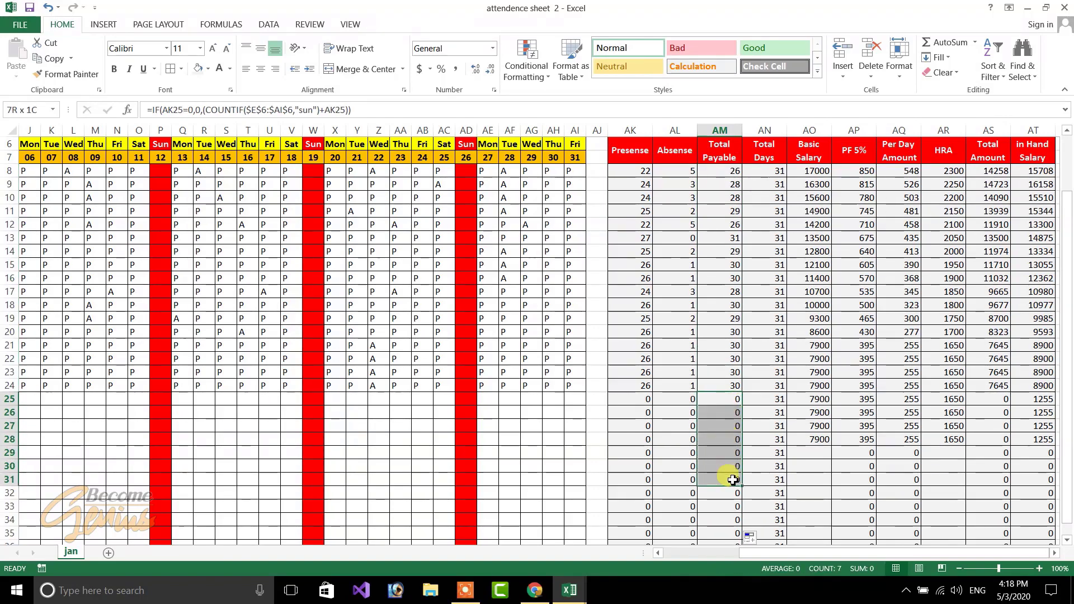
pyautogui.moveTo(732, 479); pyautogui.dragTo(736, 520)
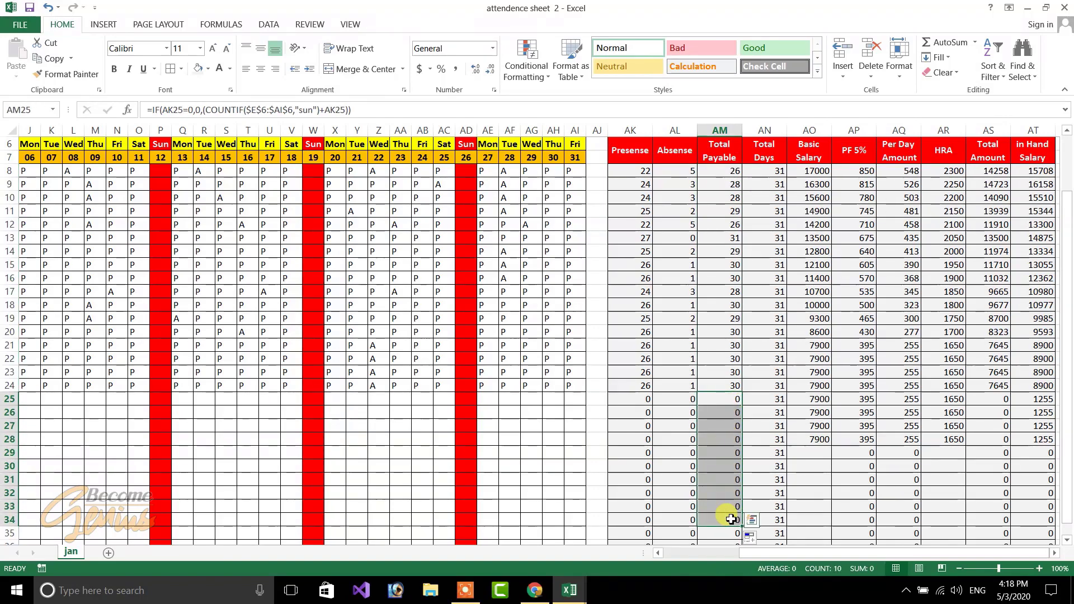
pyautogui.click(731, 411)
pyautogui.click(692, 411)
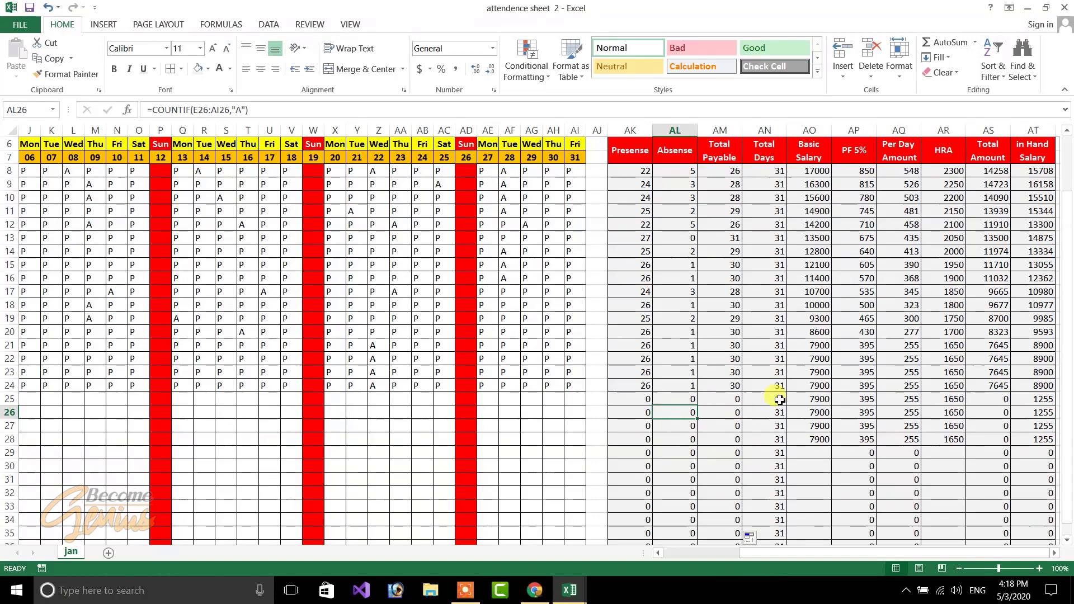
# Step: Examine Total Days, Basic Salary, PF 5%, Per Day Amount, HRA and in Hand Salary in the rows without attendance from row 25
pyautogui.moveTo(779, 399); pyautogui.dragTo(778, 494)
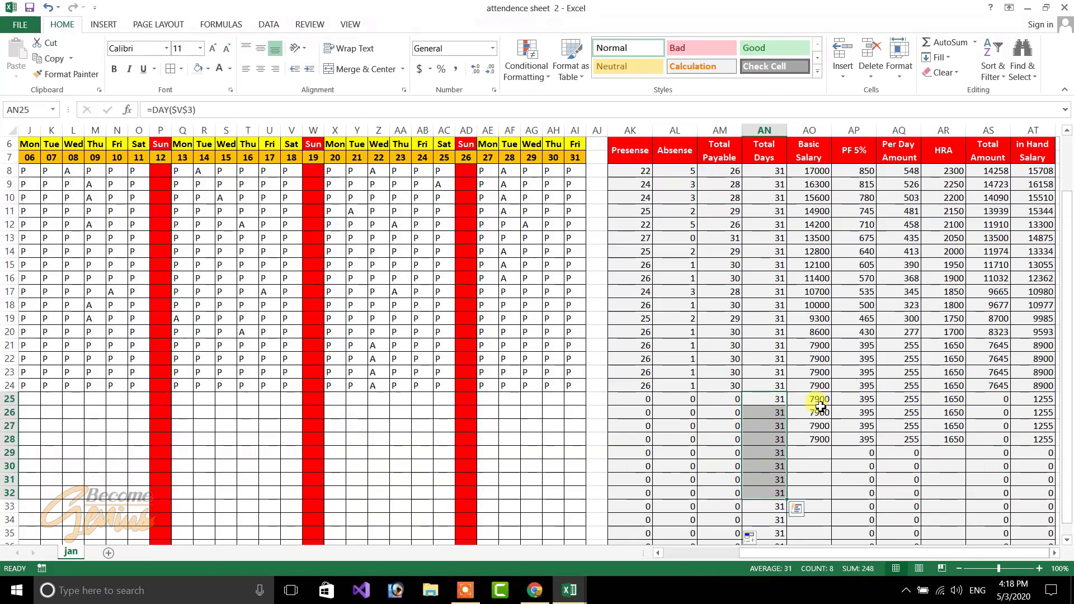
pyautogui.moveTo(821, 412); pyautogui.dragTo(822, 434)
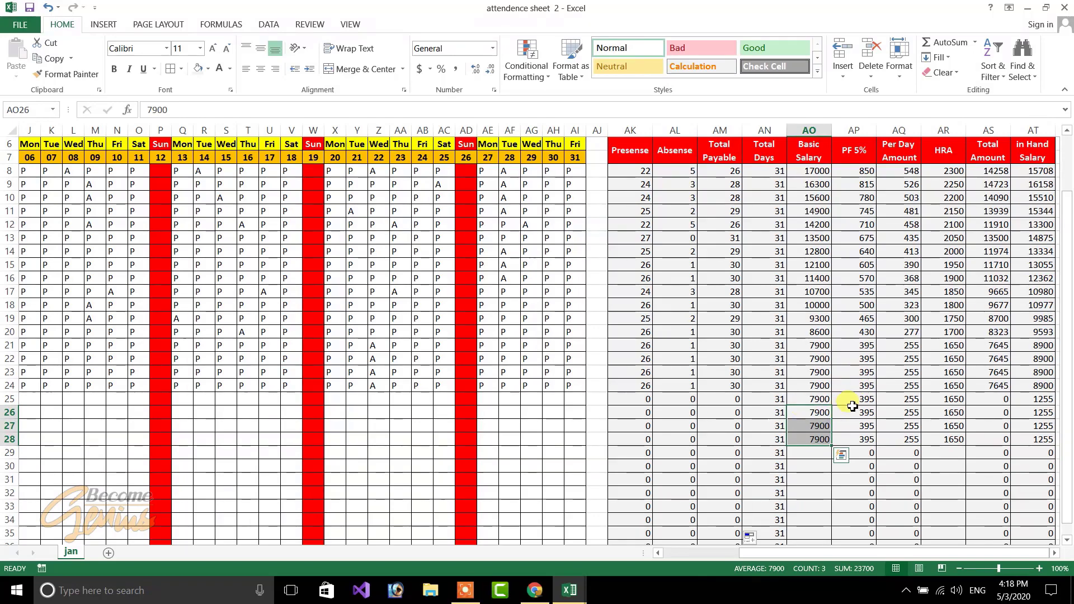
pyautogui.moveTo(864, 390); pyautogui.dragTo(869, 436)
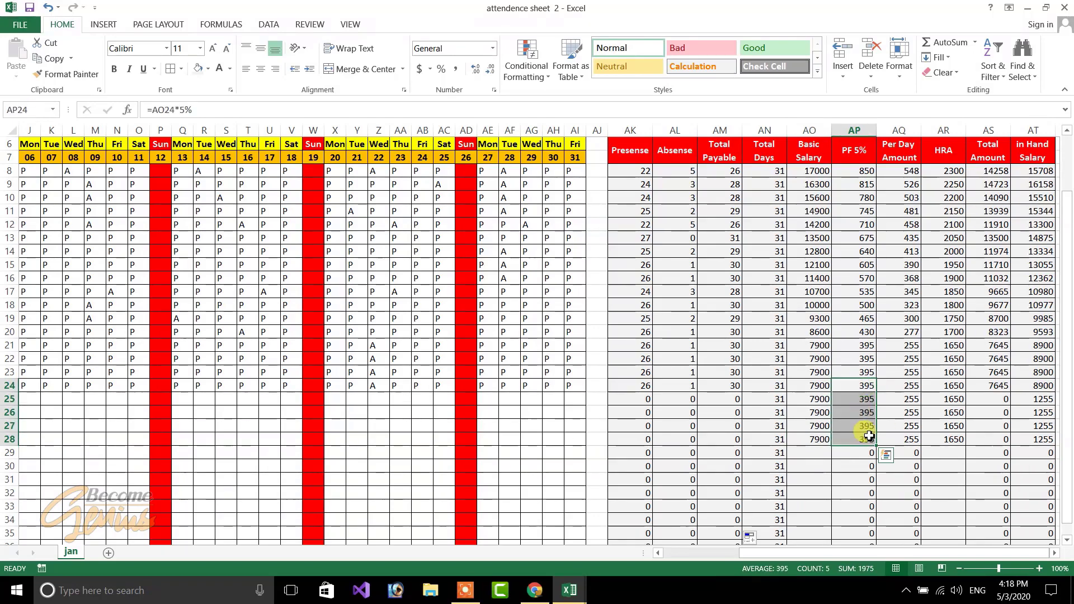
pyautogui.click(910, 397)
pyautogui.moveTo(911, 404); pyautogui.dragTo(909, 411)
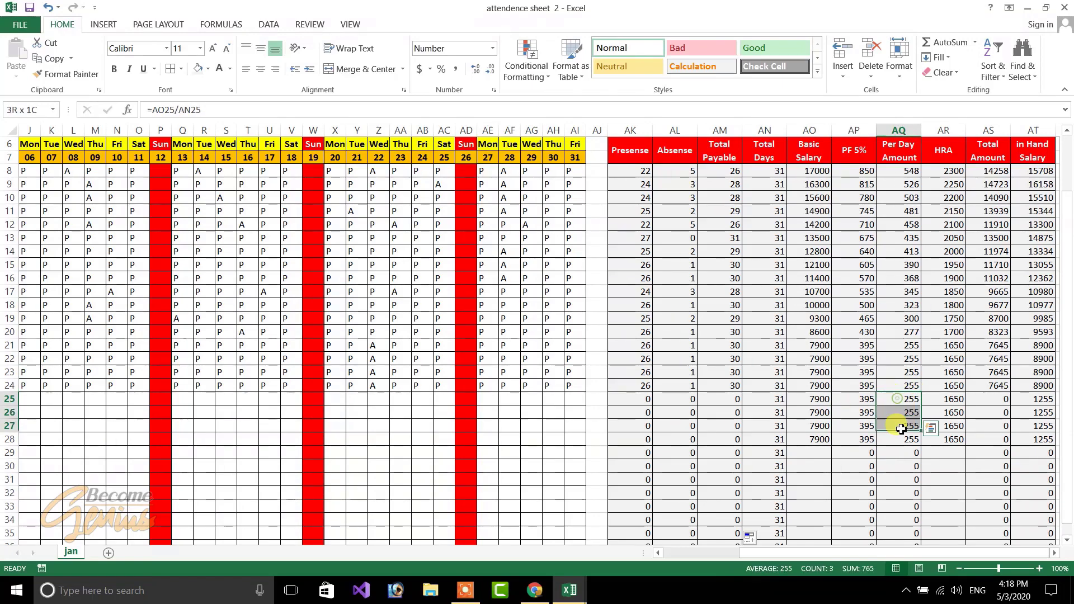
pyautogui.click(953, 402)
pyautogui.moveTo(953, 404); pyautogui.dragTo(952, 435)
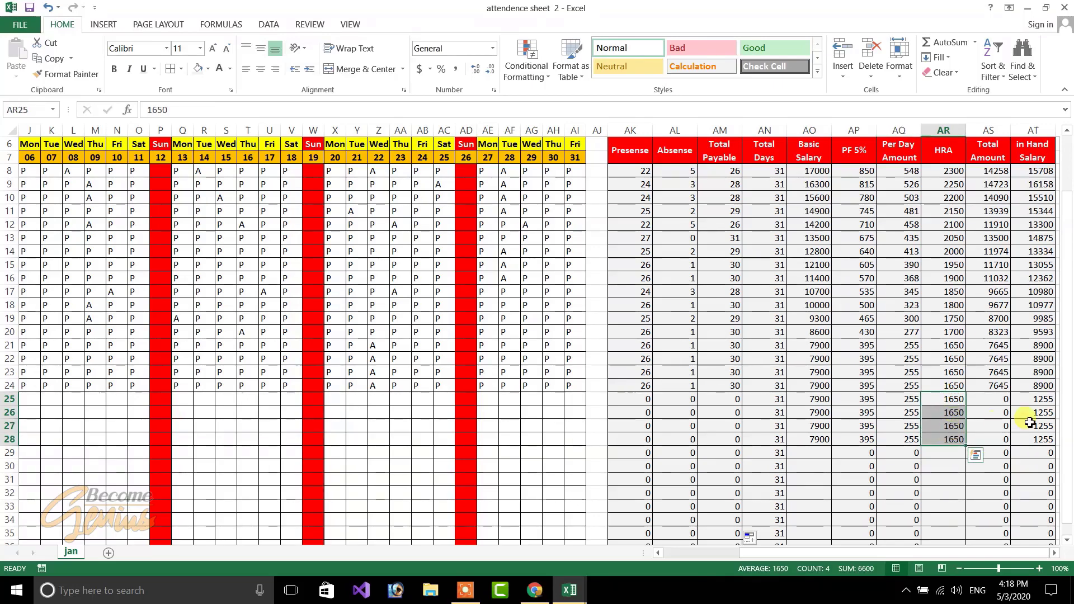
pyautogui.moveTo(1043, 401); pyautogui.dragTo(1041, 438)
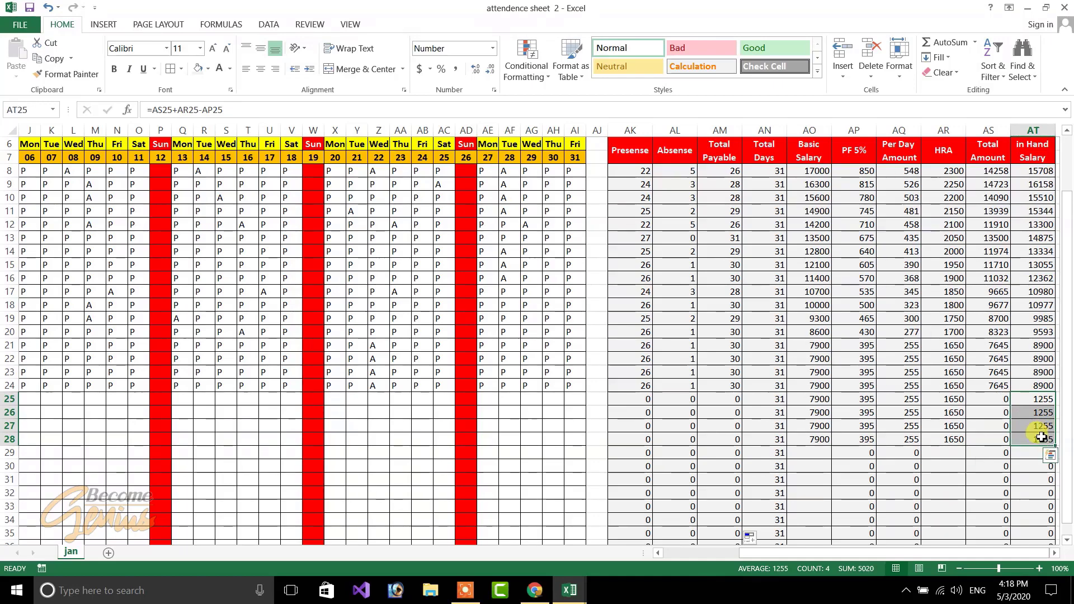
pyautogui.click(958, 402)
pyautogui.moveTo(958, 402); pyautogui.dragTo(955, 449)
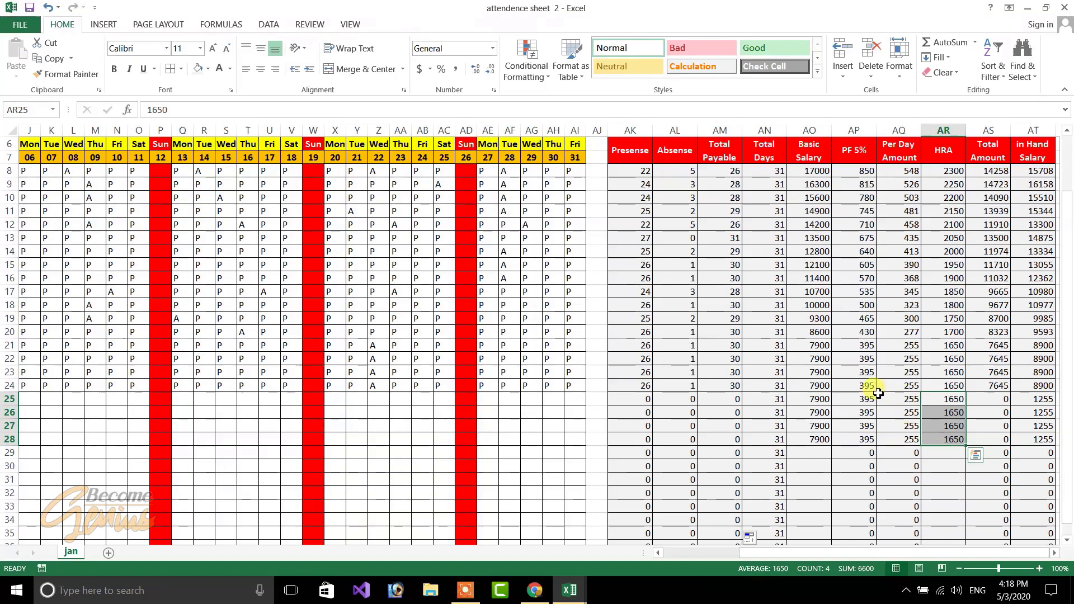
pyautogui.moveTo(863, 414); pyautogui.dragTo(857, 450)
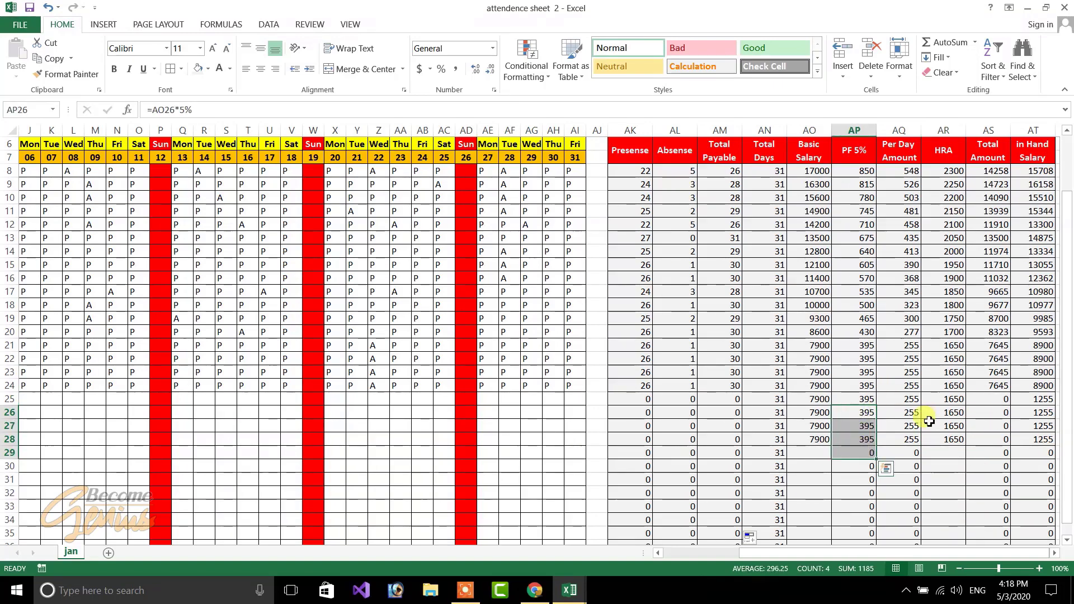
pyautogui.click(1039, 400)
pyautogui.moveTo(1039, 400); pyautogui.dragTo(1039, 439)
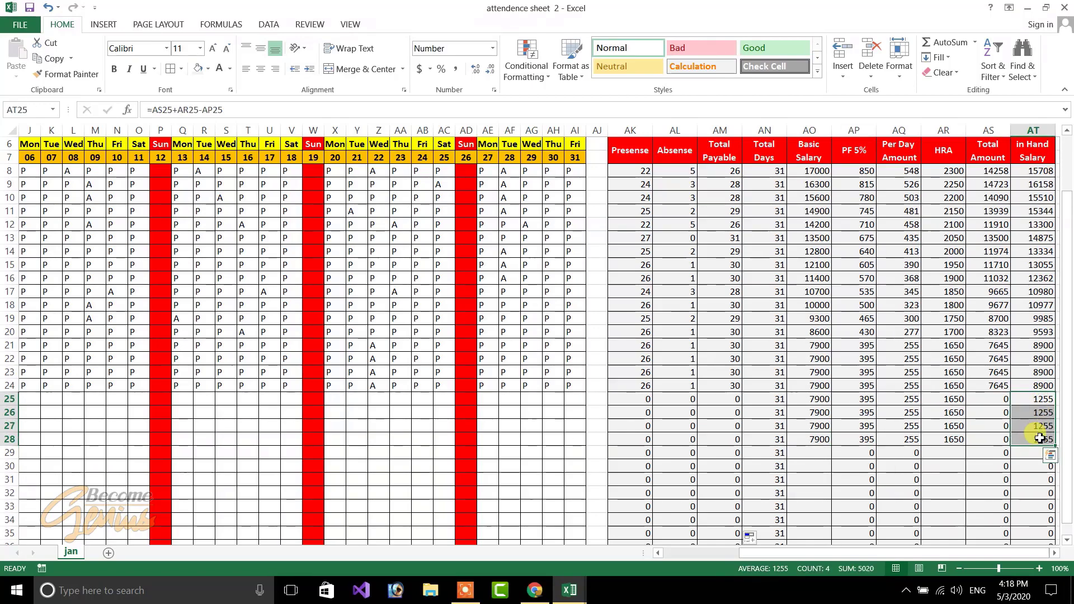
pyautogui.doubleClick(1038, 170)
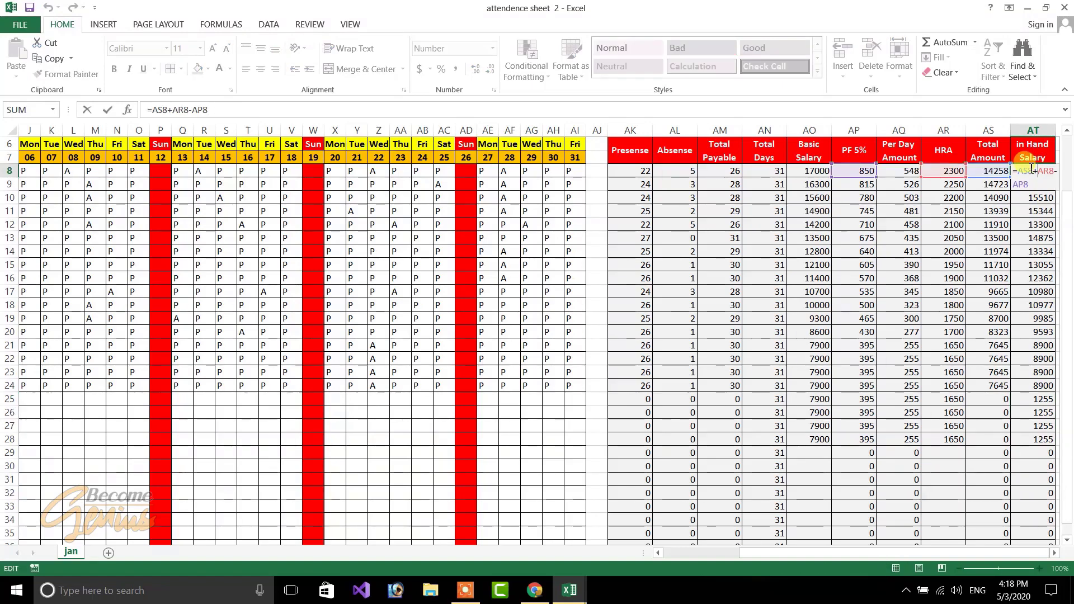
pyautogui.click(1020, 170)
pyautogui.write('if')
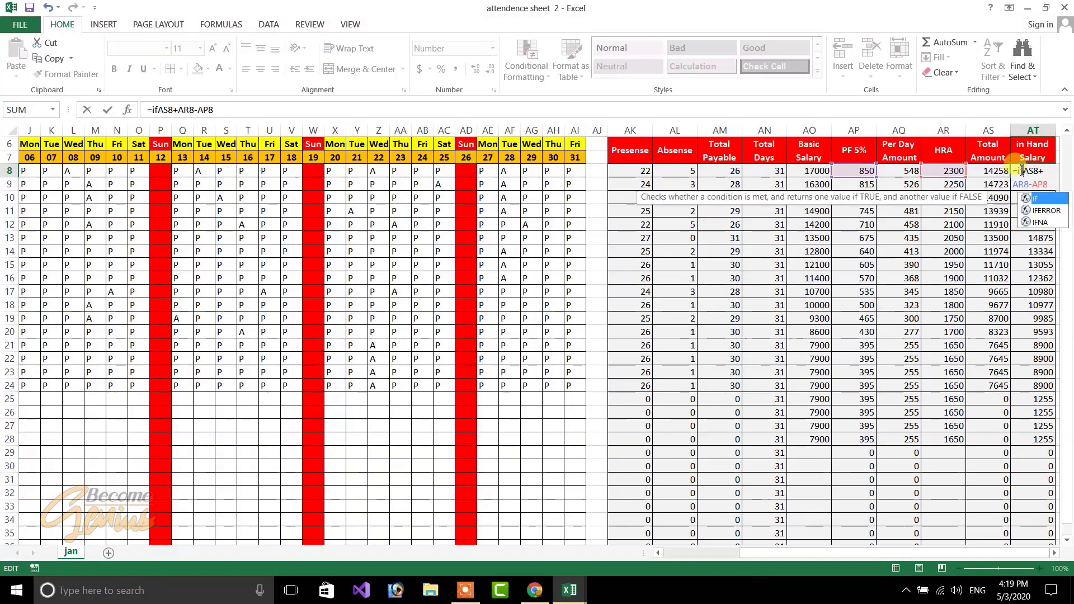
pyautogui.write('(')
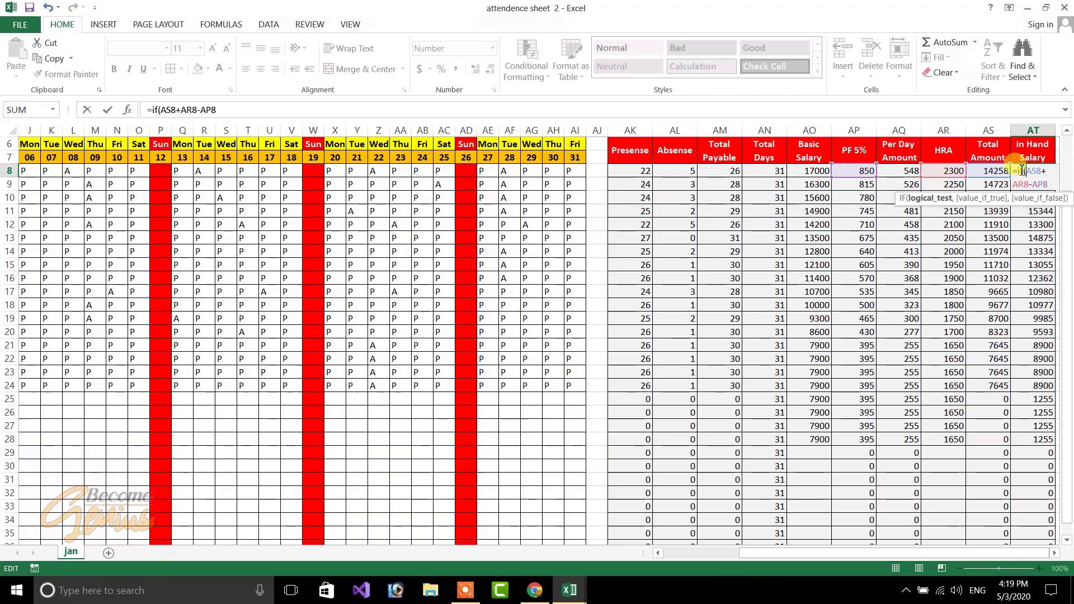
pyautogui.click(631, 170)
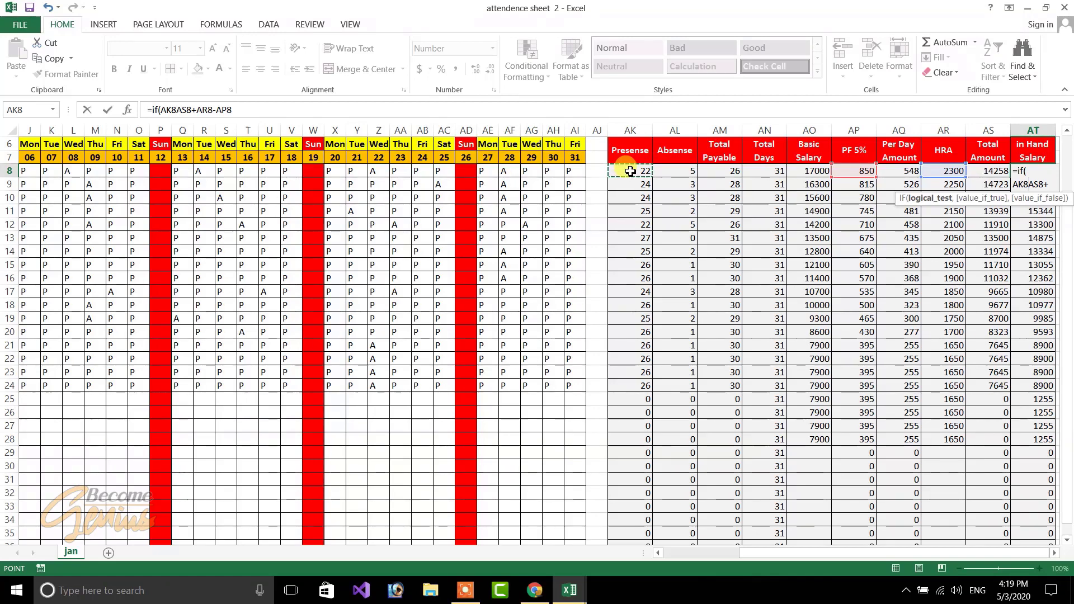
pyautogui.write('=')
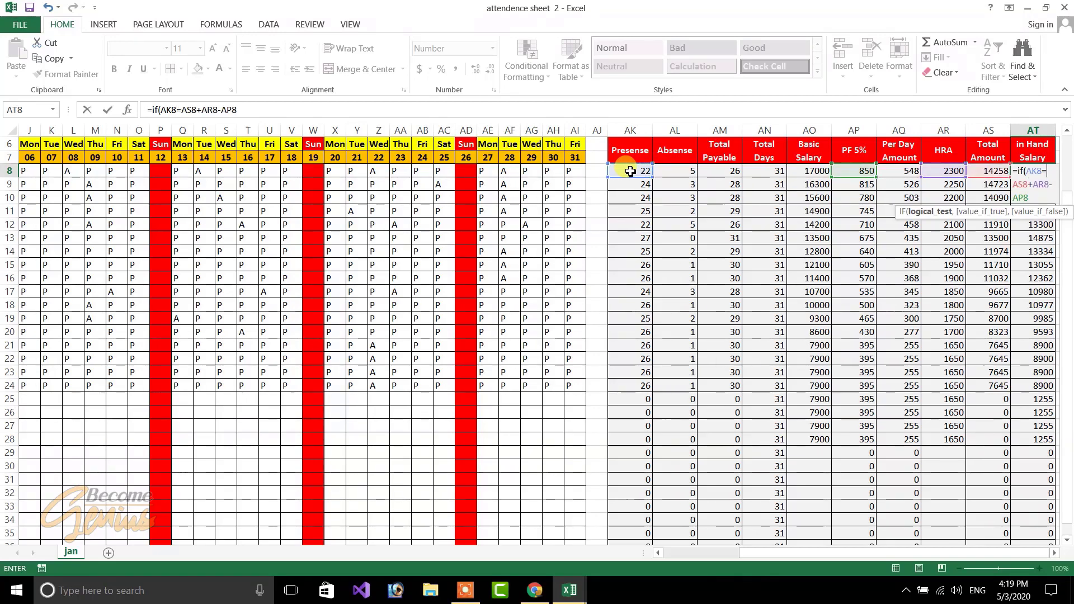
pyautogui.write('0,0')
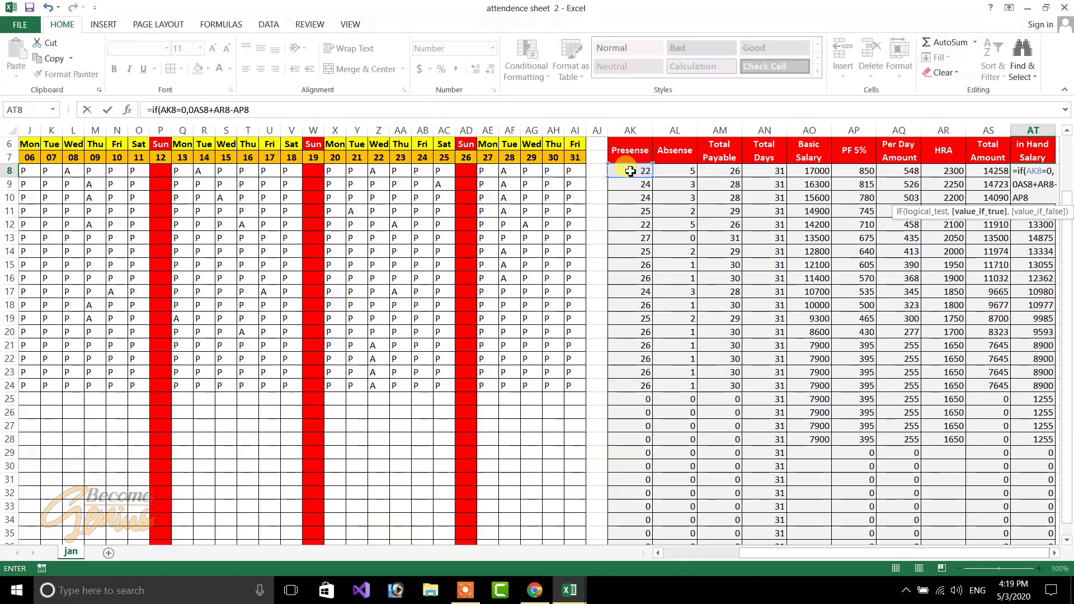
pyautogui.write(',(')
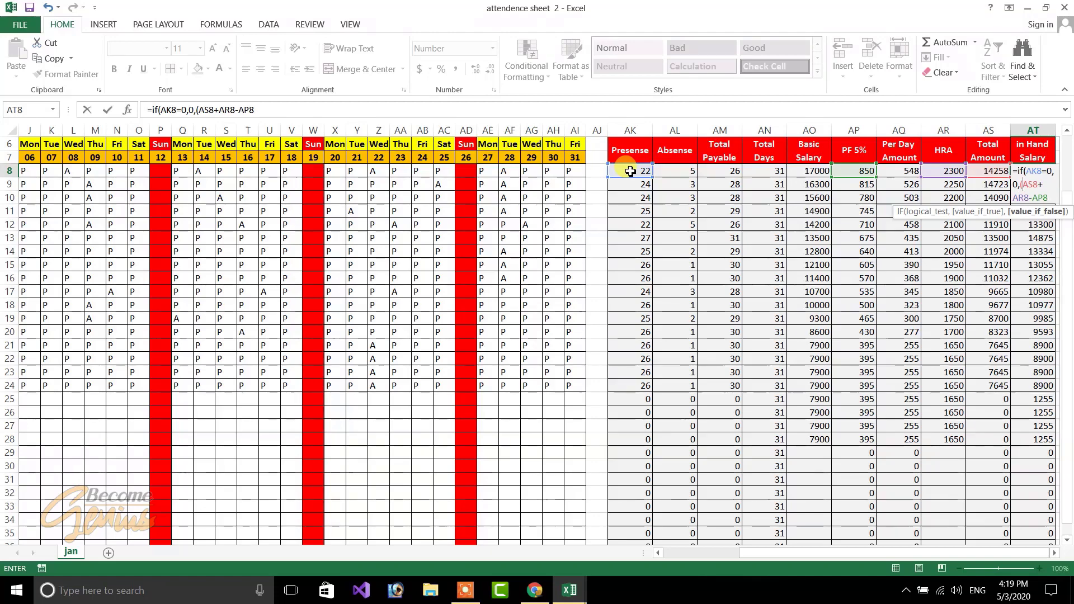
pyautogui.press('Right')
pyautogui.press('Right')
pyautogui.press('Right')
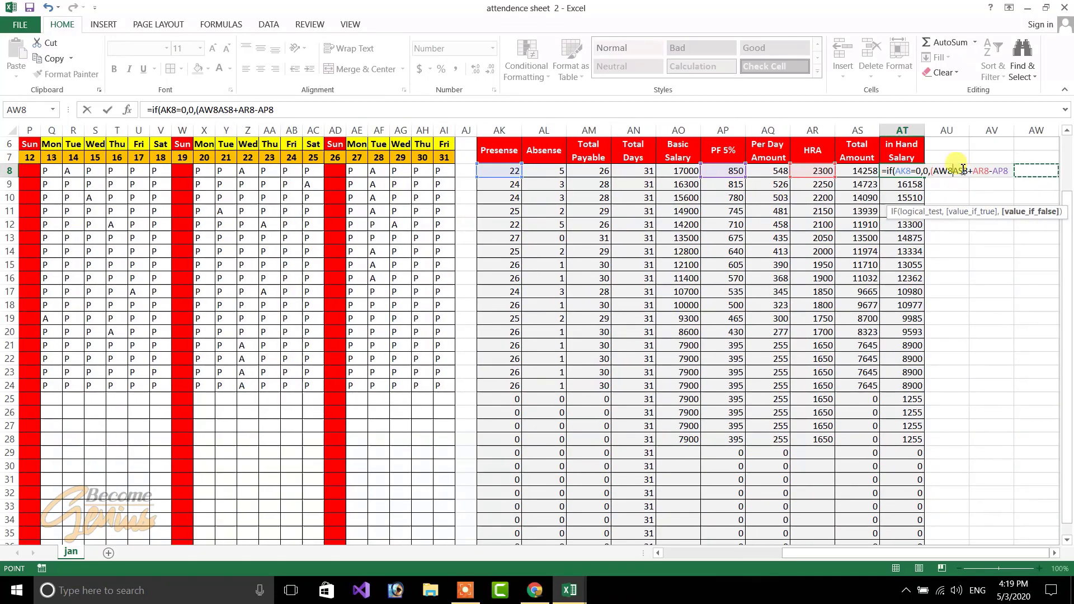
pyautogui.press('Escape')
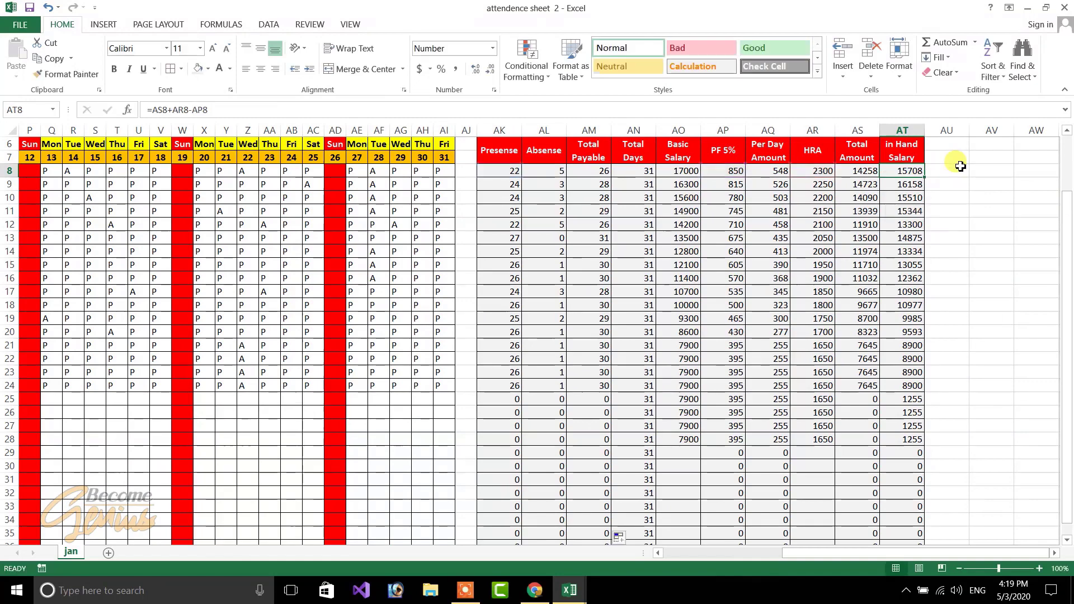
# Step: Change the in Hand Salary formula in AT8 to =IF(AK8=0,0,(AS8+AR8-AP8)) and fill it down the column
pyautogui.doubleClick(907, 171)
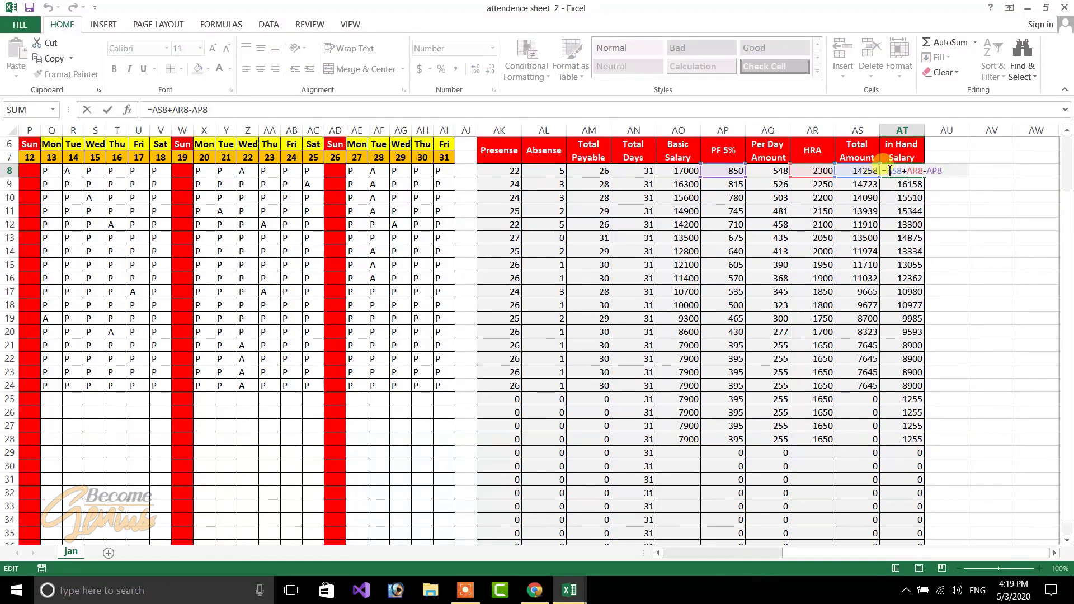
pyautogui.click(889, 172)
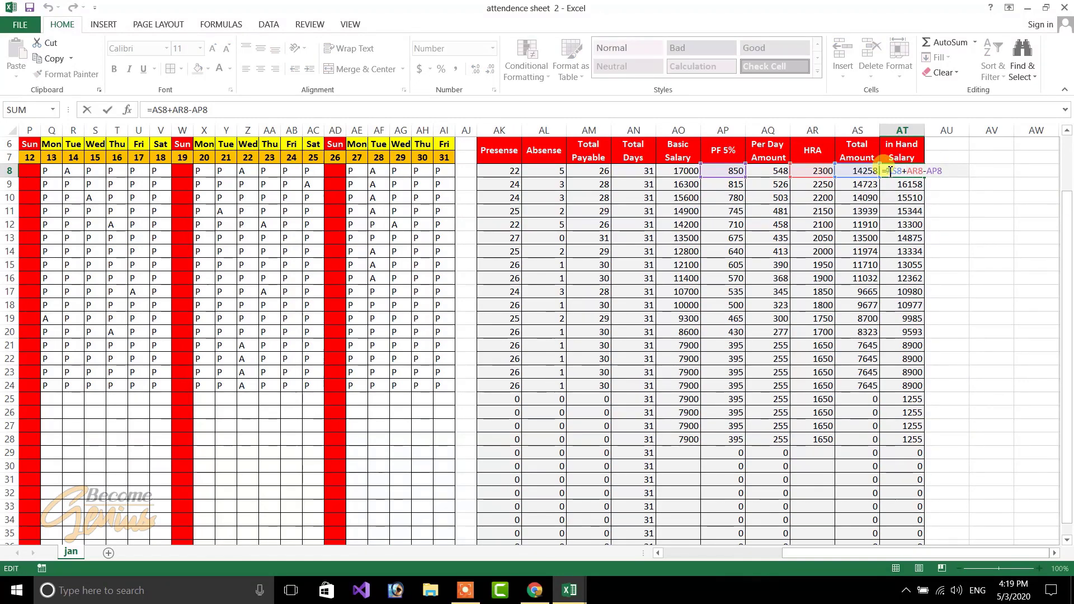
pyautogui.write('if')
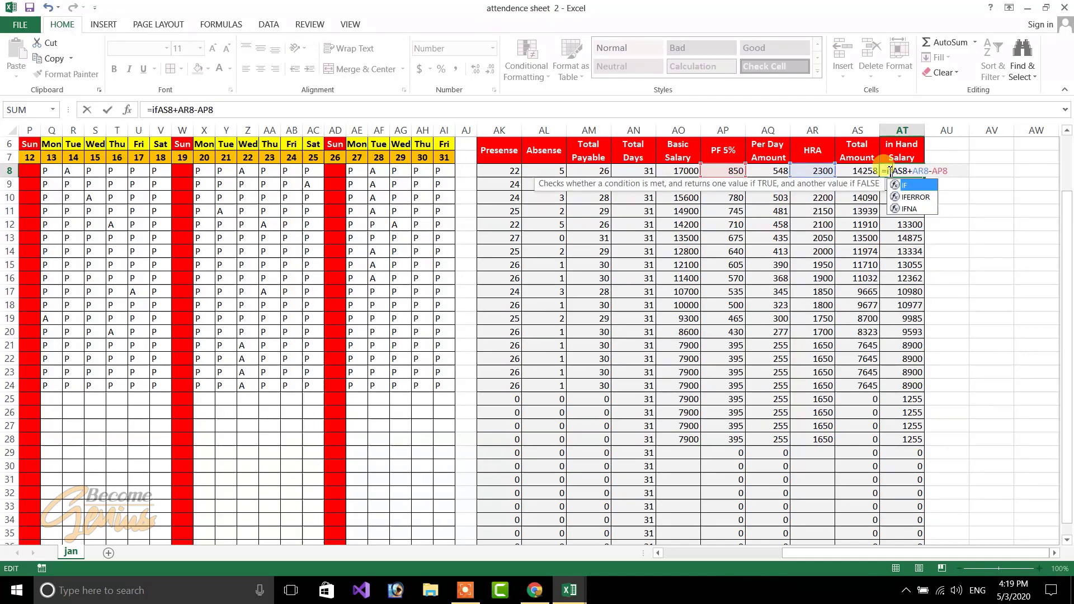
pyautogui.write('(')
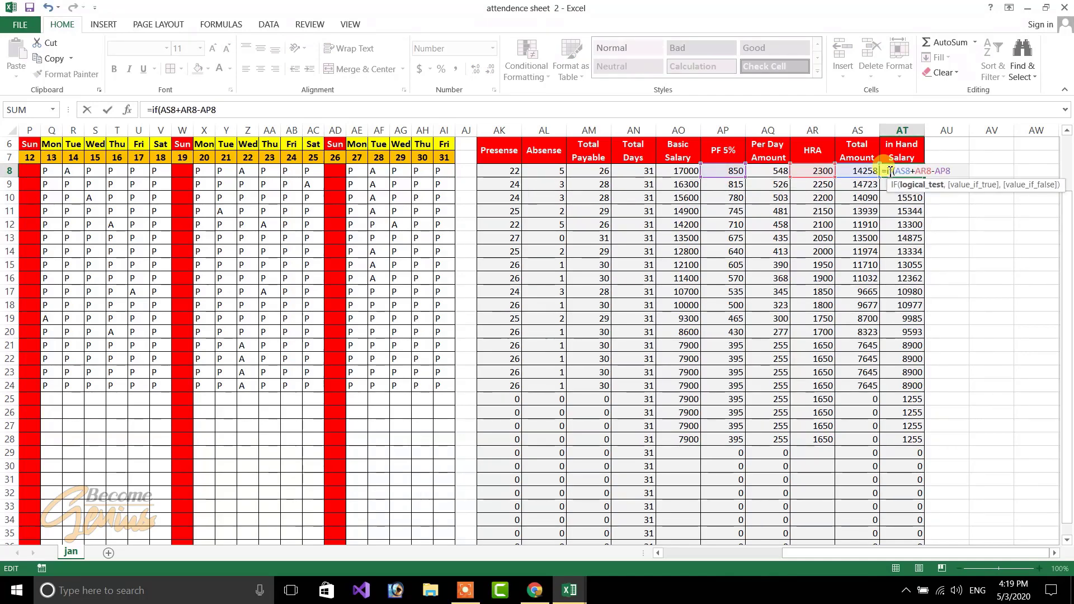
pyautogui.click(498, 173)
pyautogui.write('=0')
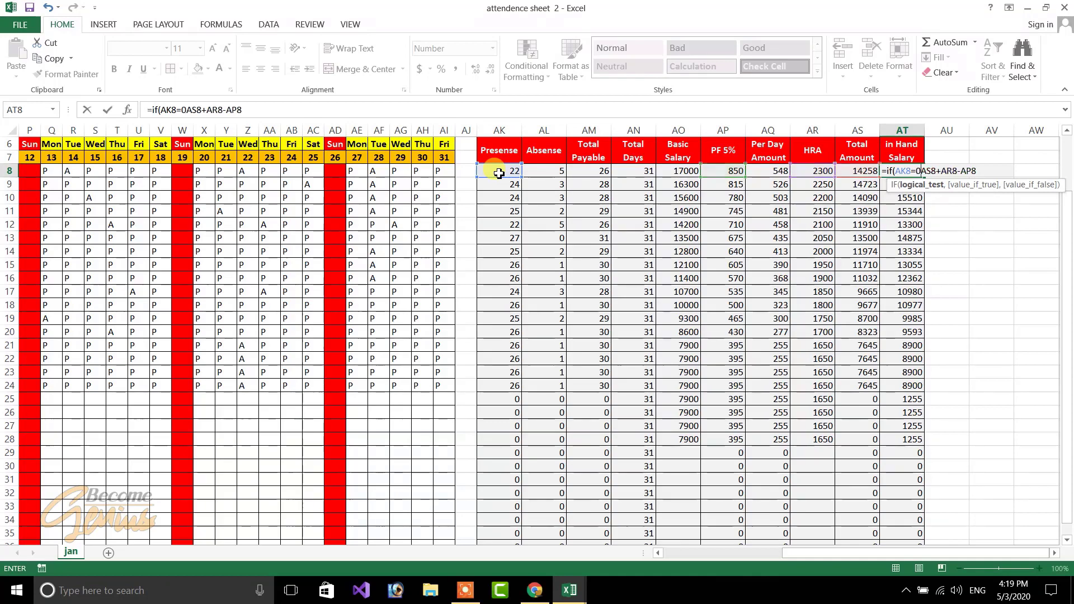
pyautogui.write(',')
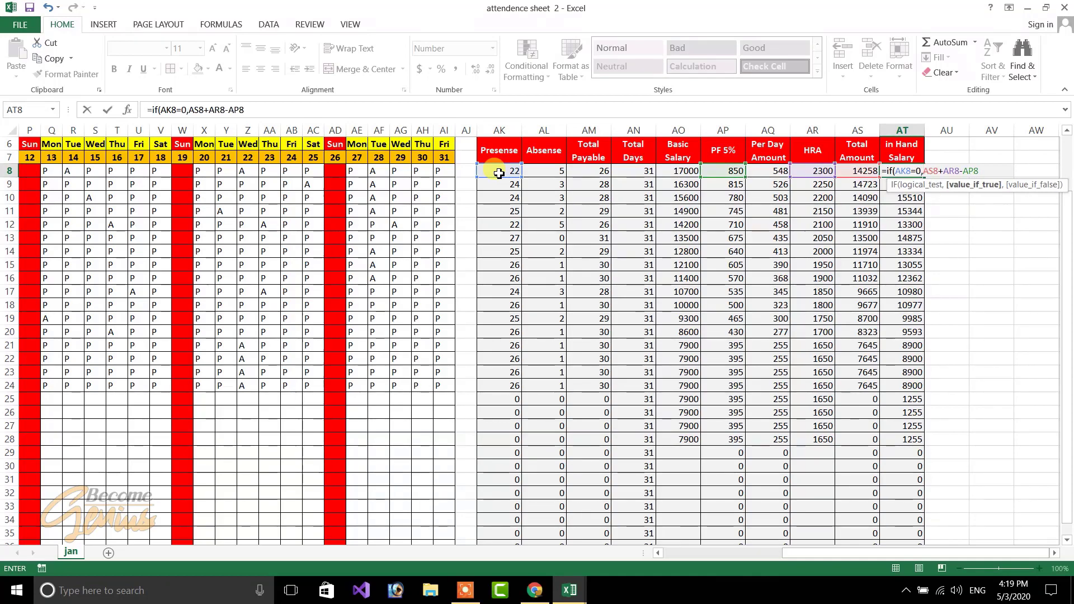
pyautogui.write('0,')
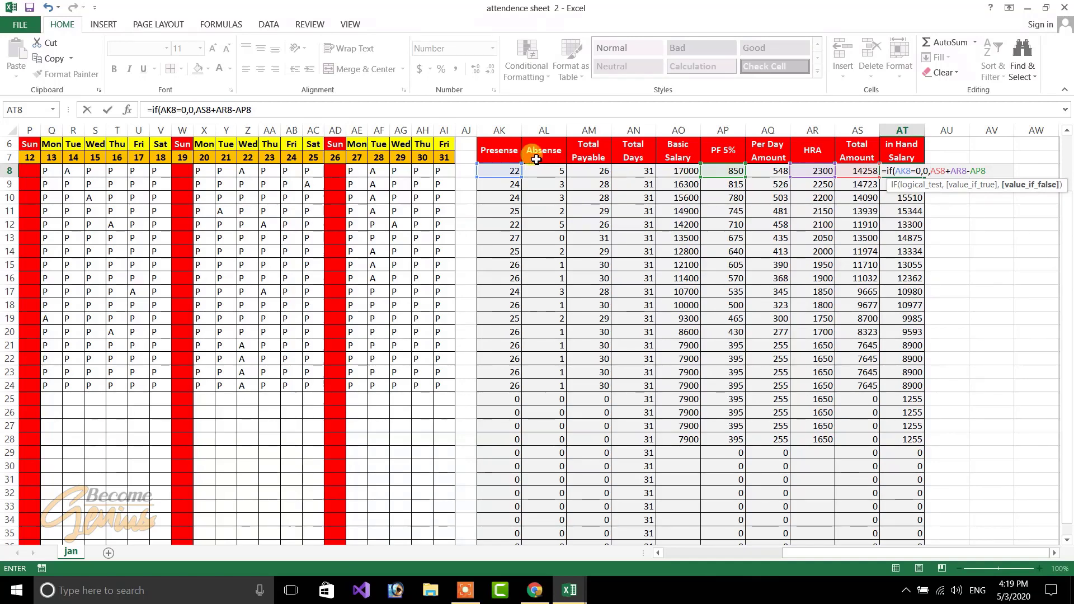
pyautogui.write('(')
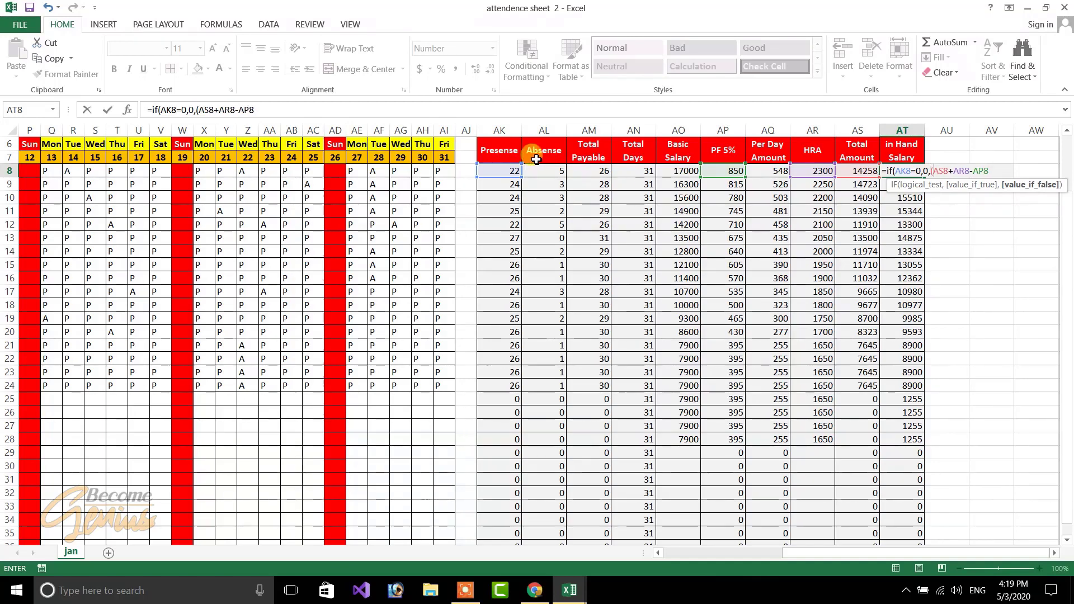
pyautogui.click(991, 170)
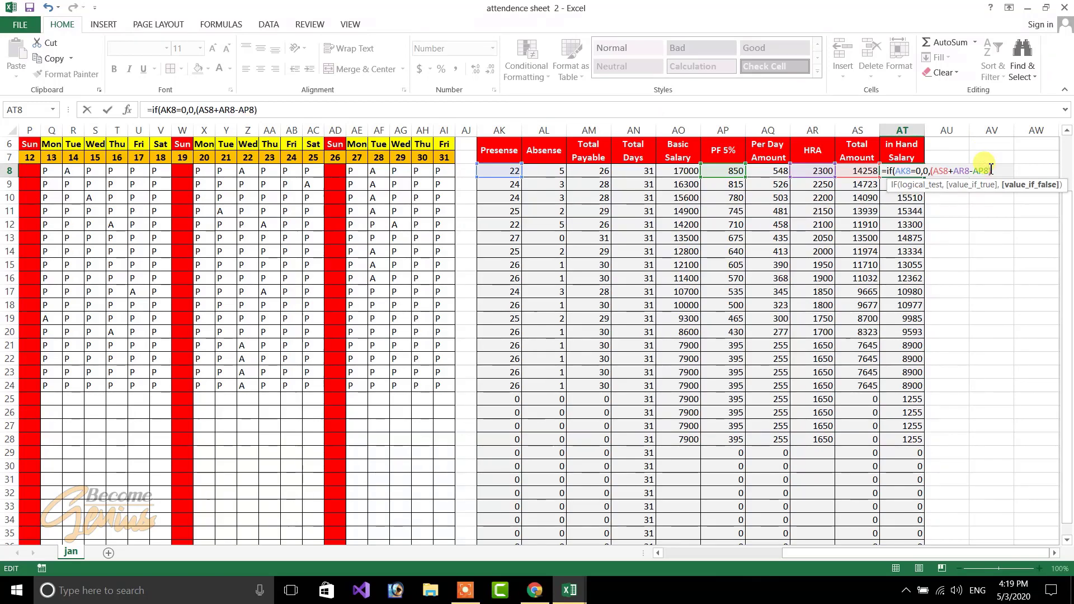
pyautogui.write('))')
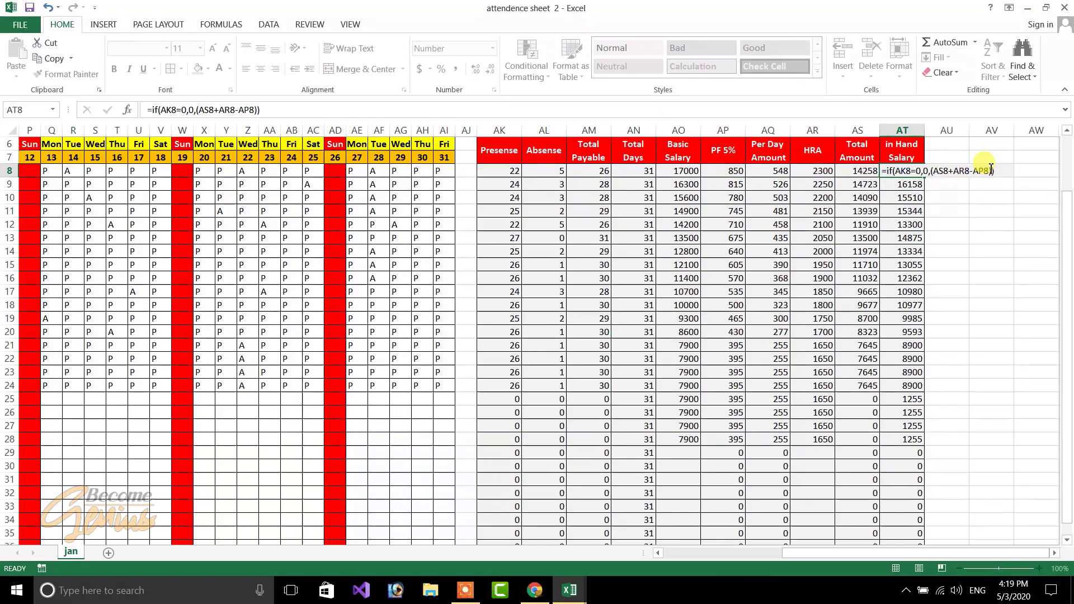
pyautogui.press('Return')
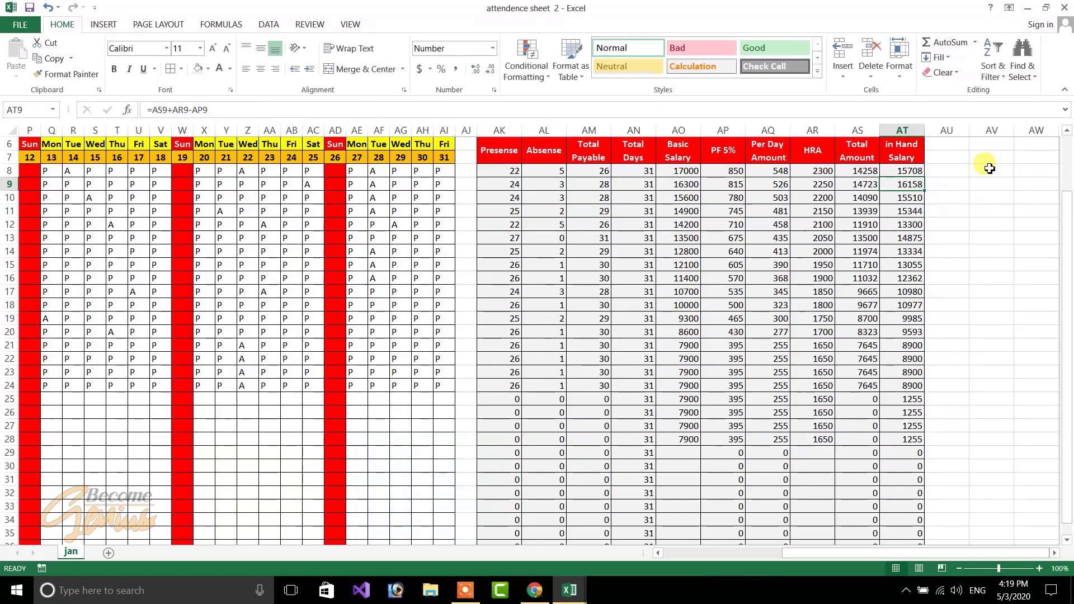
pyautogui.click(911, 171)
pyautogui.doubleClick(924, 178)
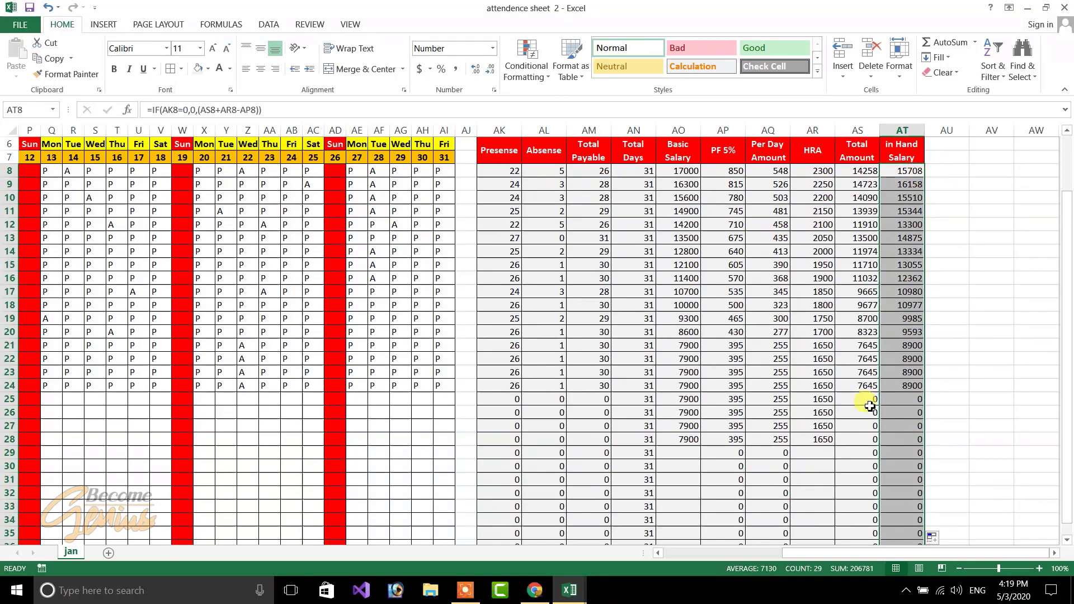
# Step: Examine Basic Salary, PF 5%, HRA, Total Amount and in Hand Salary in the rows without attendance from row 25
pyautogui.moveTo(684, 399); pyautogui.dragTo(687, 437)
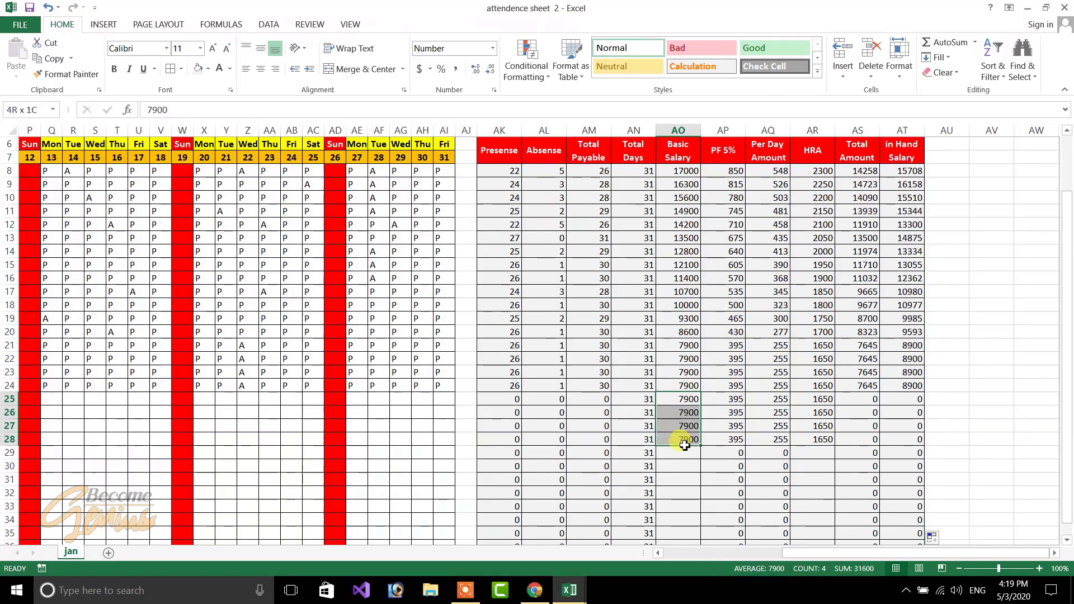
pyautogui.moveTo(727, 399); pyautogui.dragTo(733, 446)
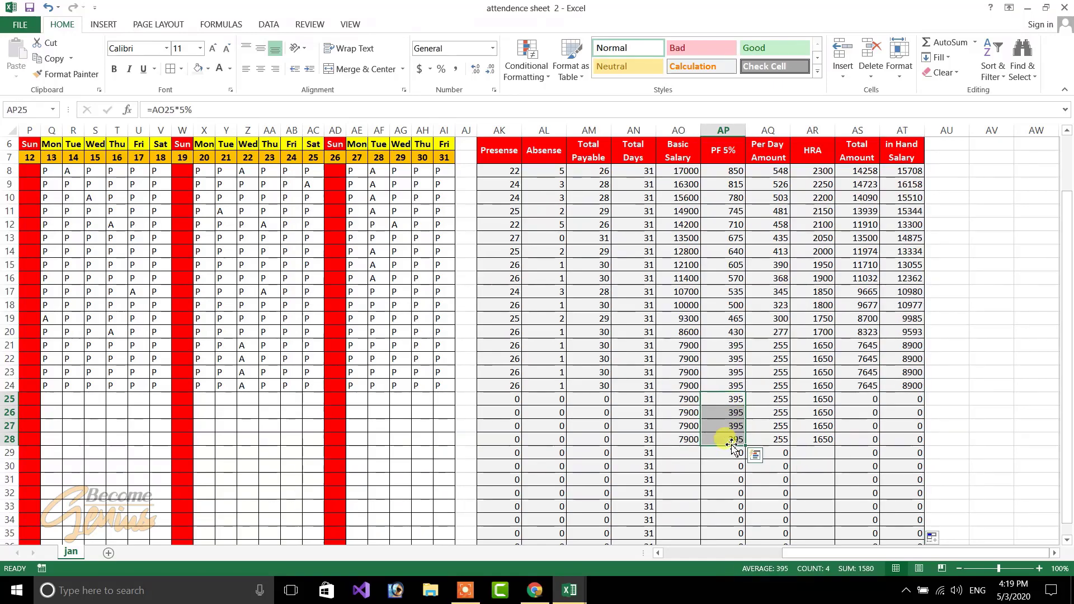
pyautogui.click(827, 406)
pyautogui.moveTo(827, 405); pyautogui.dragTo(826, 451)
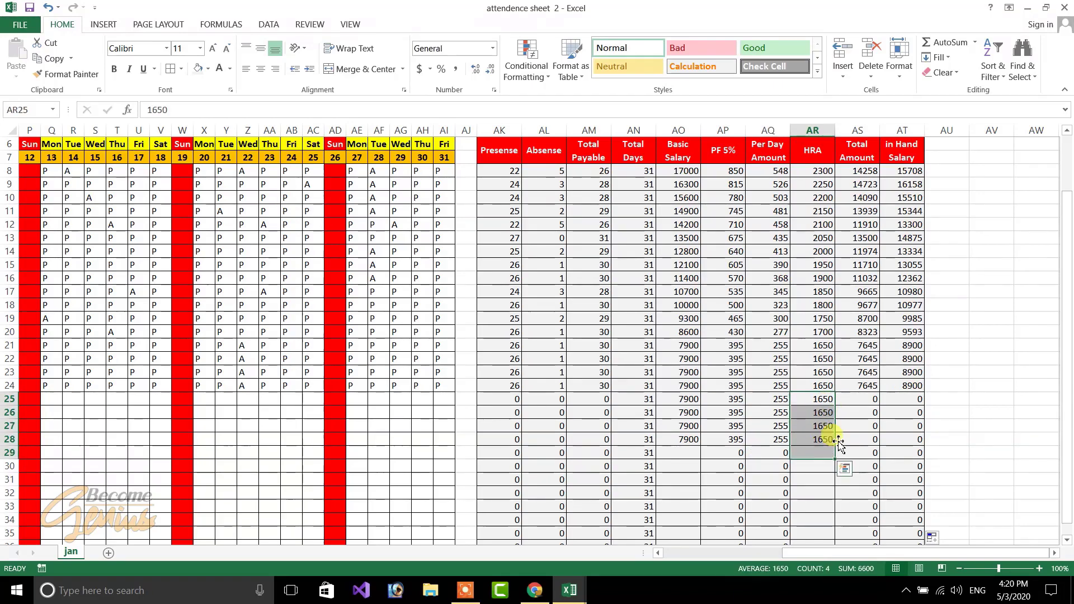
pyautogui.moveTo(875, 400); pyautogui.dragTo(901, 455)
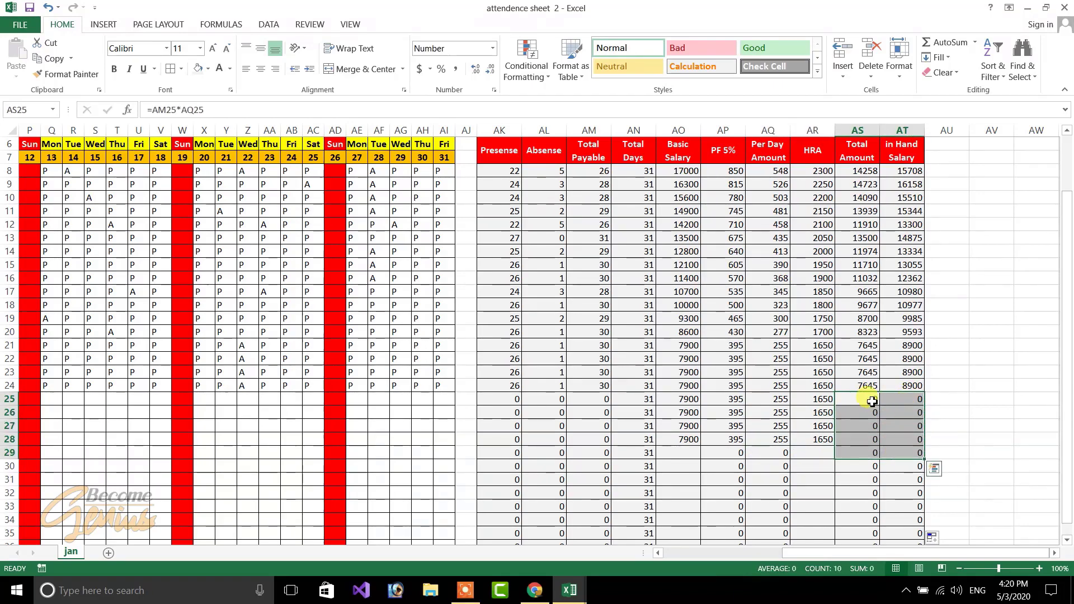
pyautogui.click(870, 399)
pyautogui.moveTo(870, 421); pyautogui.dragTo(871, 445)
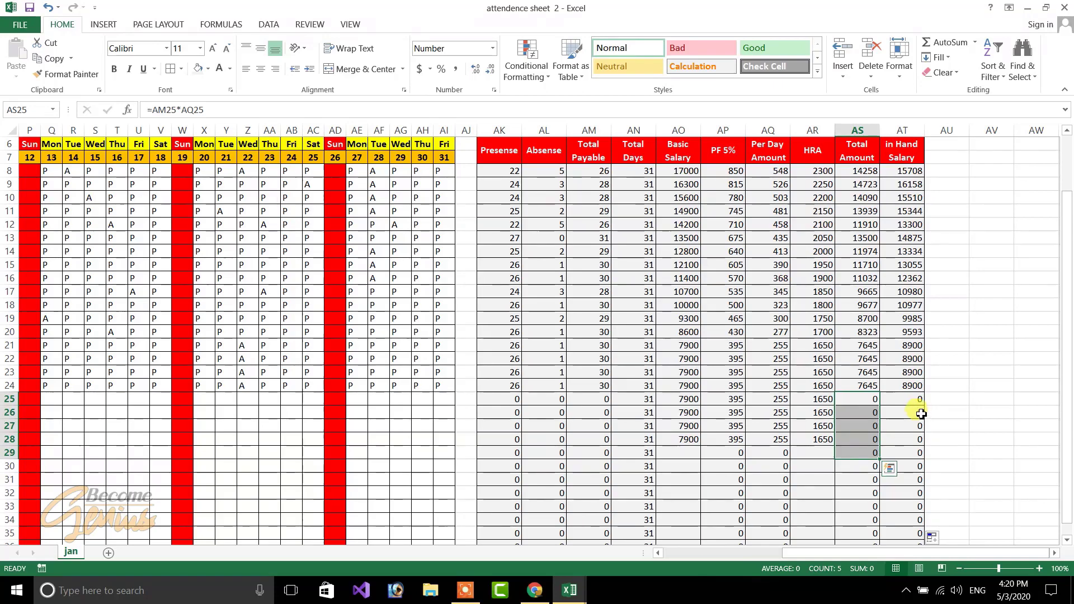
pyautogui.moveTo(919, 401); pyautogui.dragTo(919, 463)
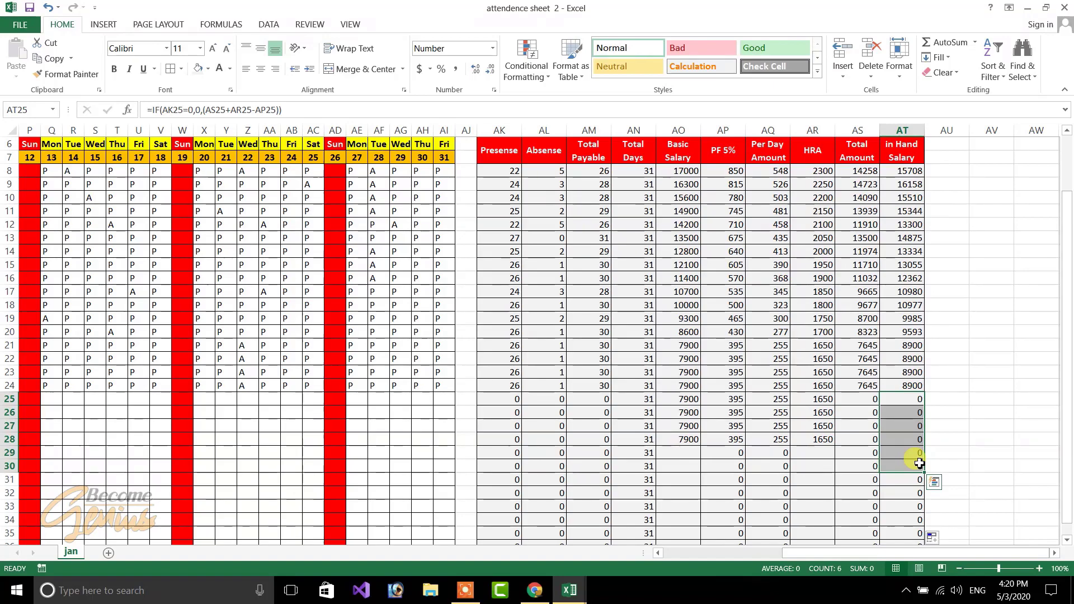
# Step: Extend the employee id, name, Post and attendance grid down to Emp046 in row 53 by filling from the last employee rows
pyautogui.moveTo(843, 554); pyautogui.dragTo(677, 555)
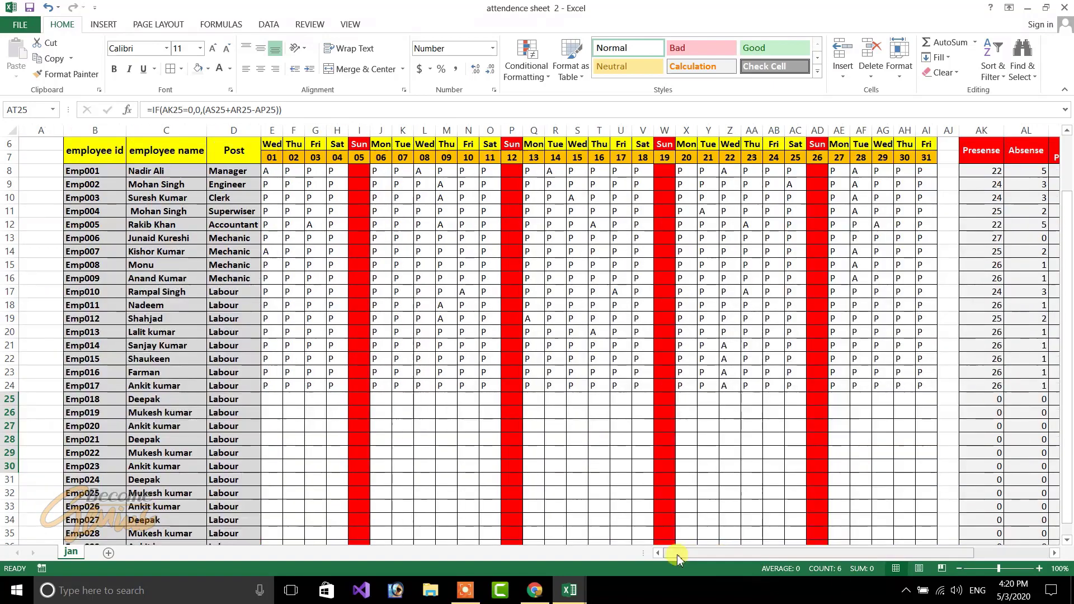
pyautogui.moveTo(1068, 214); pyautogui.dragTo(1073, 324)
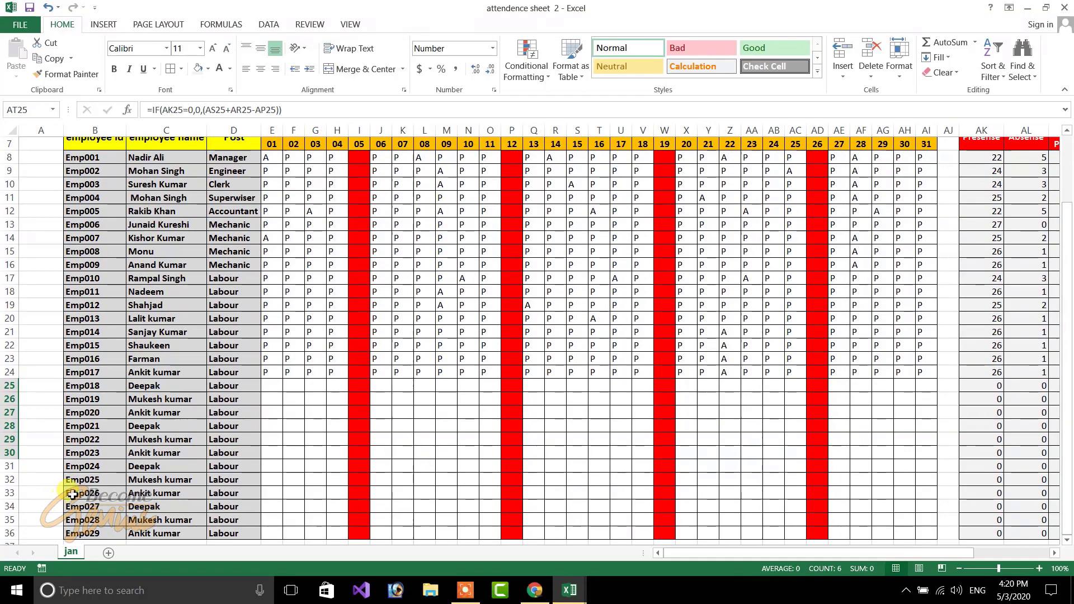
pyautogui.moveTo(73, 495); pyautogui.dragTo(893, 392)
pyautogui.click(974, 369)
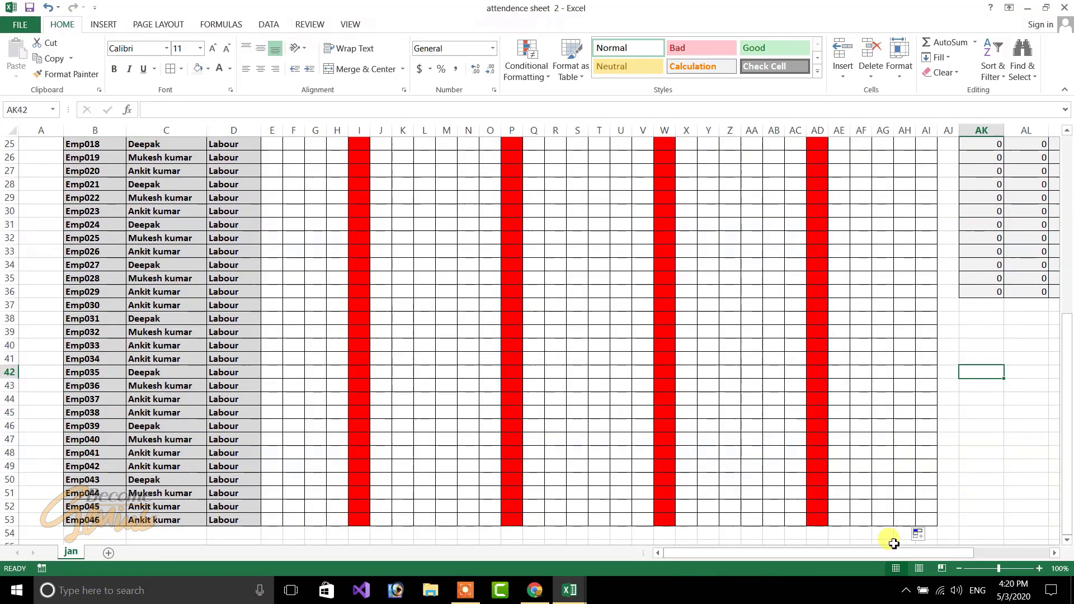
# Step: Fill the salary calculation columns AK to AT from the last calculated rows, starting at row 34, down to row 53
pyautogui.moveTo(892, 552); pyautogui.dragTo(1037, 553)
pyautogui.click(851, 303)
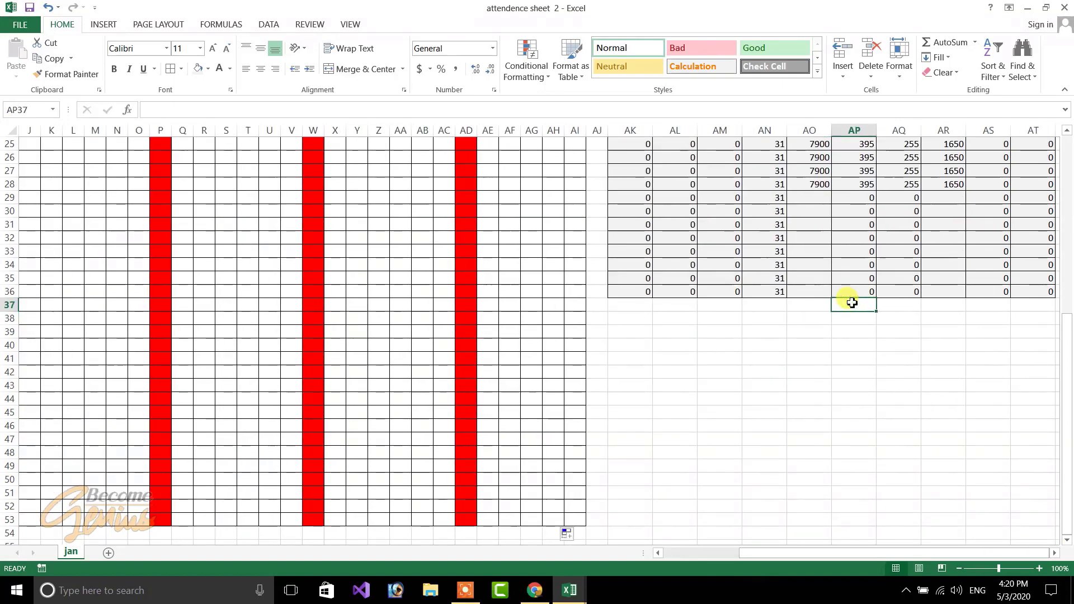
pyautogui.press('Right')
pyautogui.press('Right')
pyautogui.press('Right')
pyautogui.press('Right')
pyautogui.press('Right')
pyautogui.press('Right')
pyautogui.press('Right')
pyautogui.press('Right')
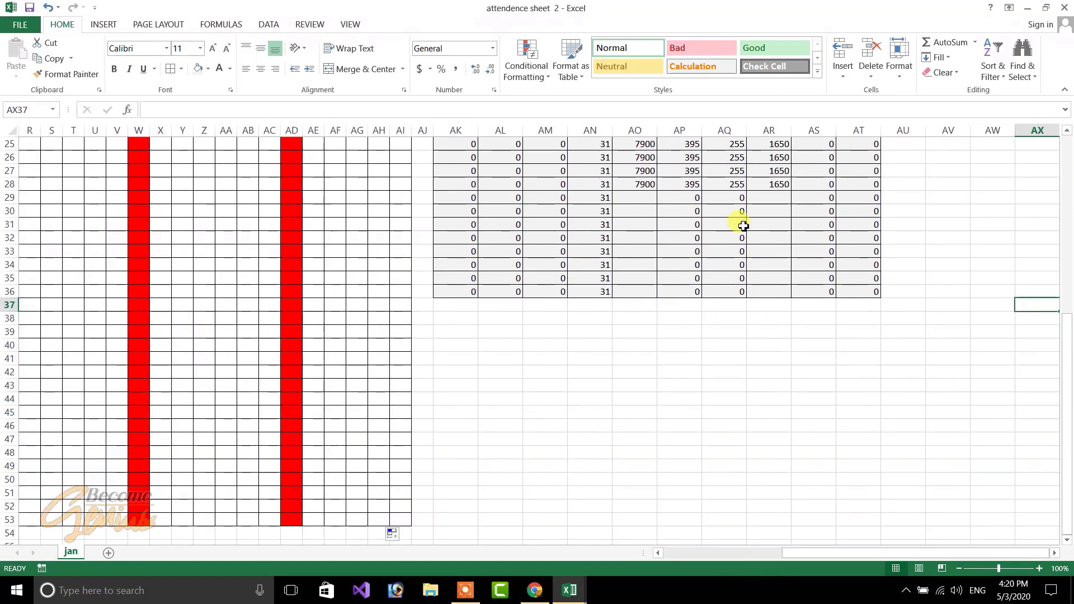
pyautogui.moveTo(451, 264); pyautogui.dragTo(841, 528)
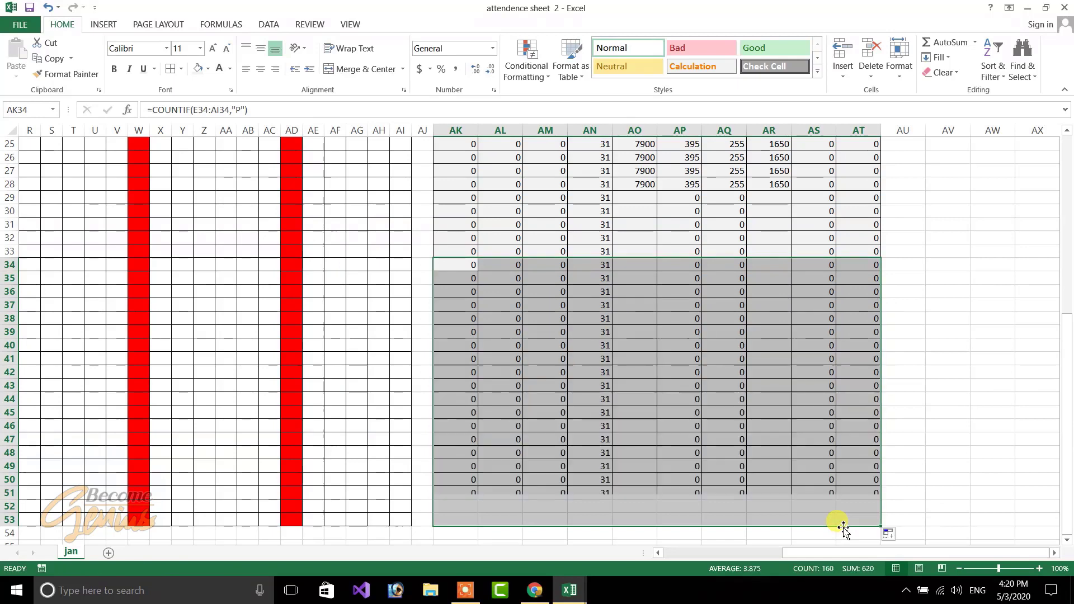
pyautogui.click(859, 211)
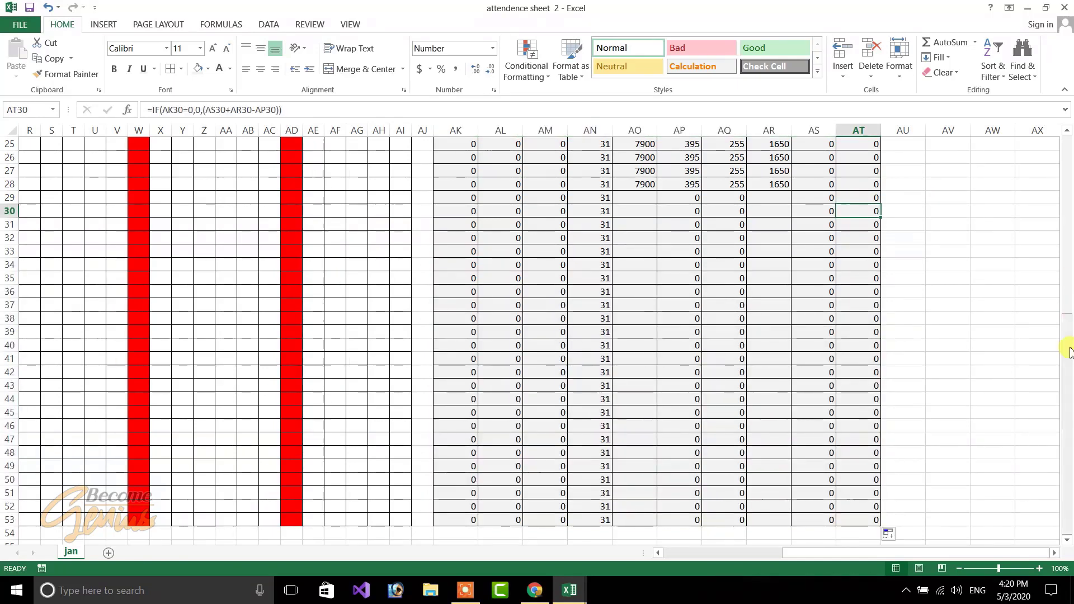
pyautogui.moveTo(1070, 351); pyautogui.dragTo(1068, 185)
pyautogui.moveTo(864, 554); pyautogui.dragTo(615, 567)
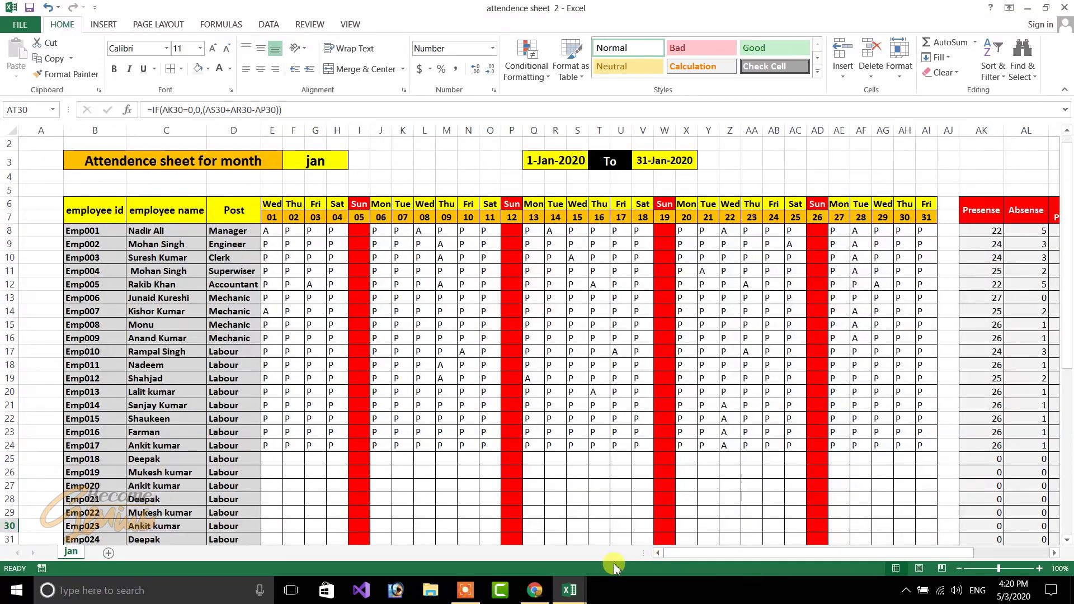
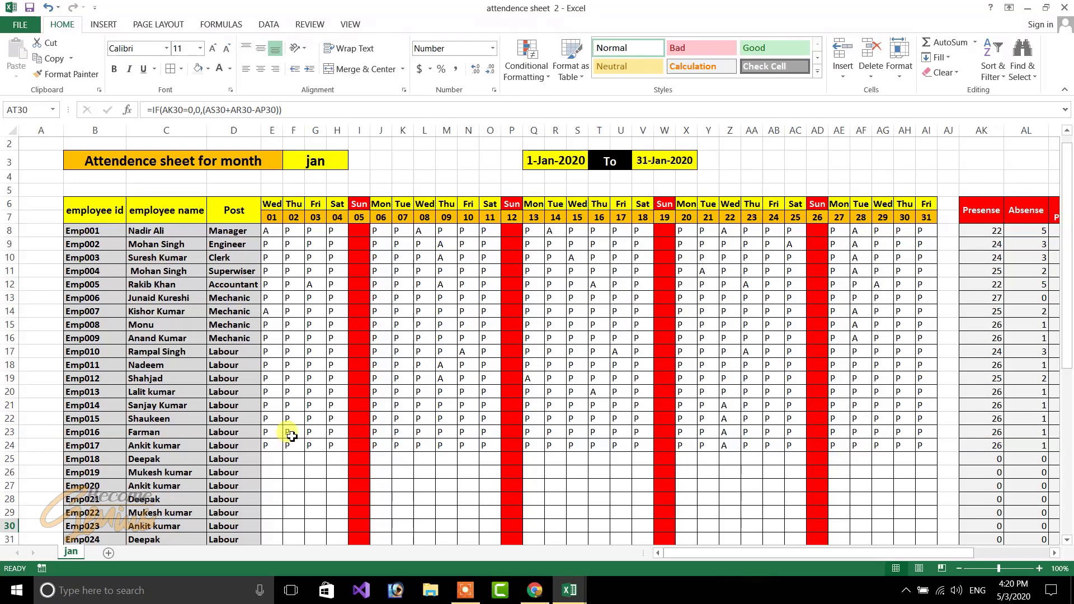
# Step: View the Home sheet of the Attendence Sheet workbook as a reference and return to the attendence sheet 2 workbook
pyautogui.click(585, 587)
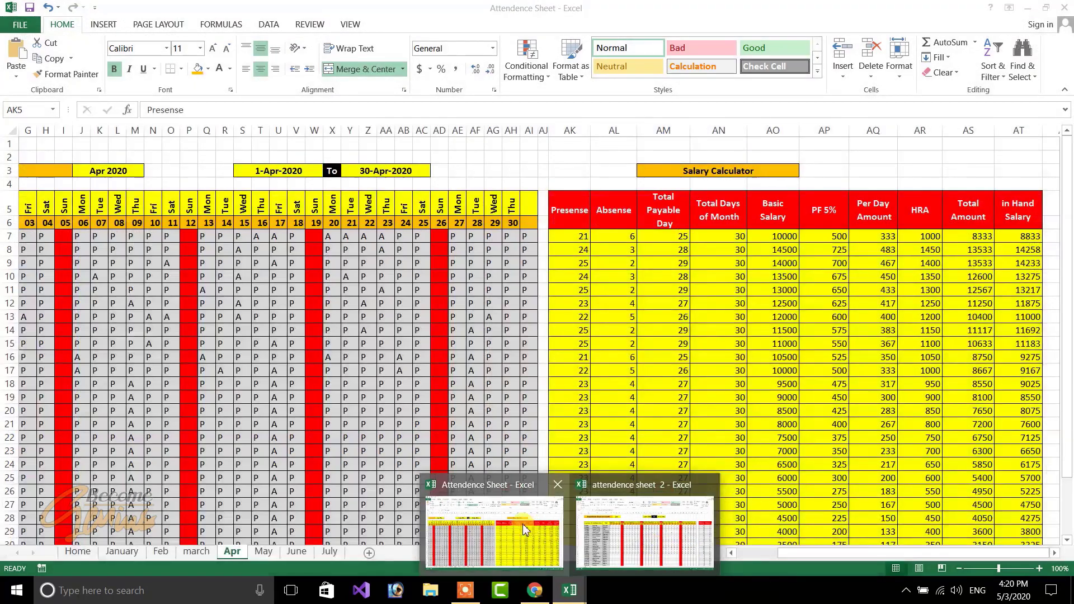
pyautogui.click(522, 524)
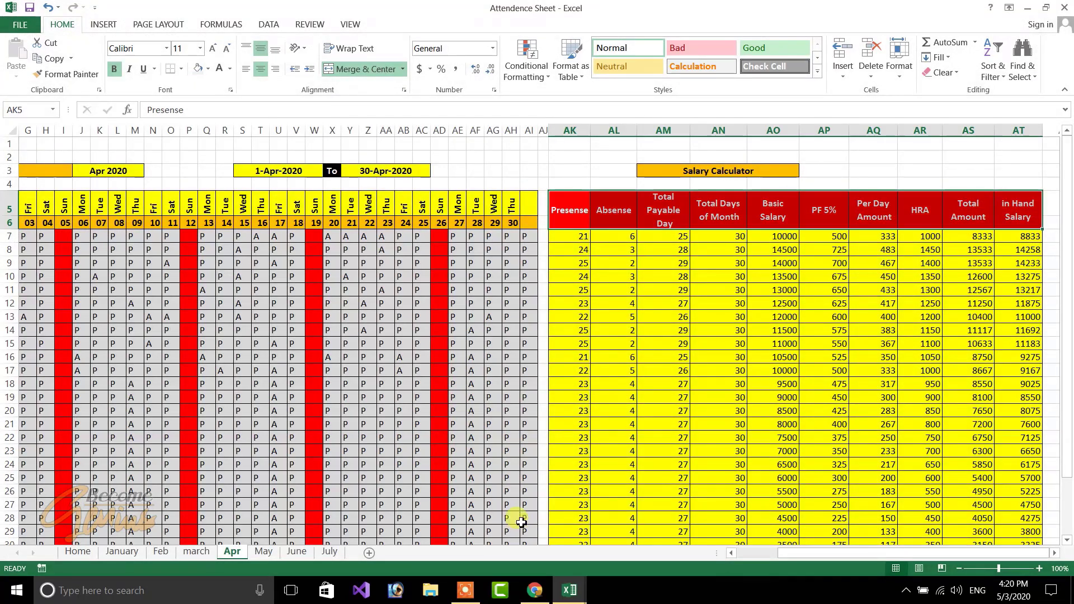
pyautogui.click(78, 552)
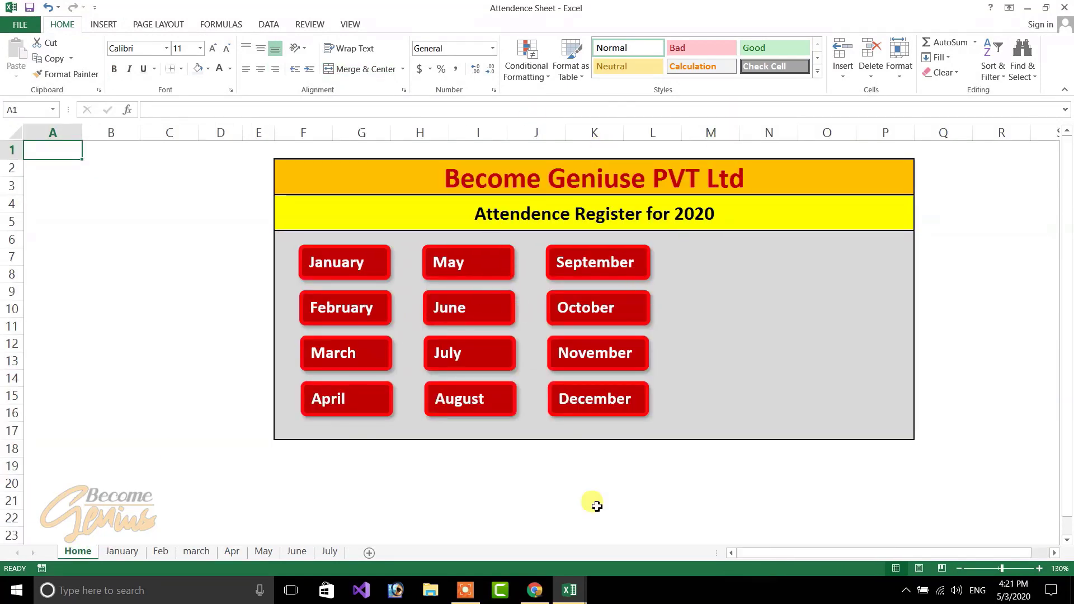
pyautogui.moveTo(570, 590)
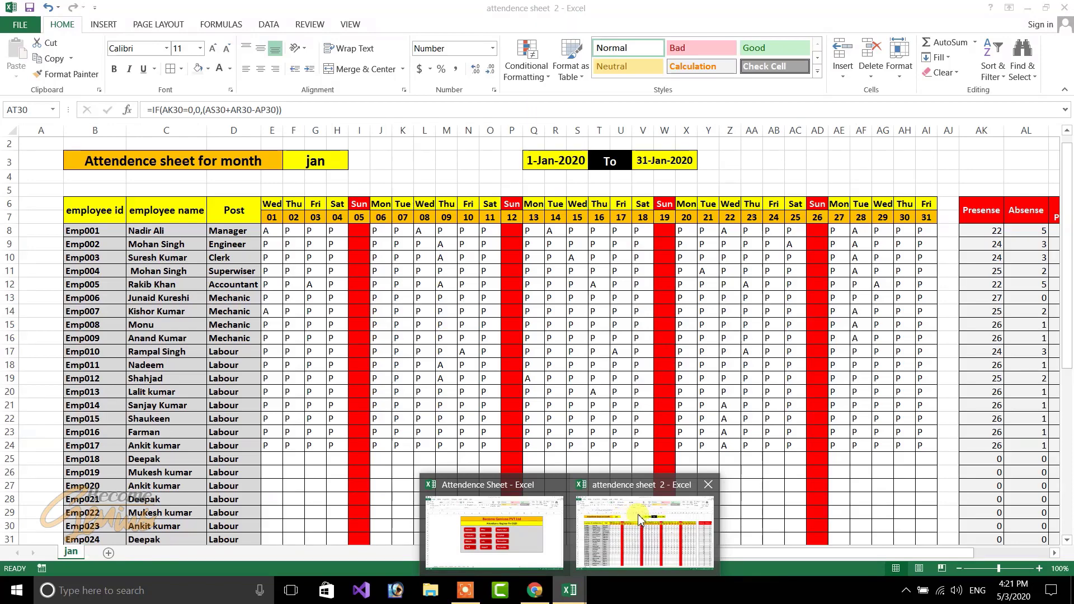
pyautogui.click(655, 514)
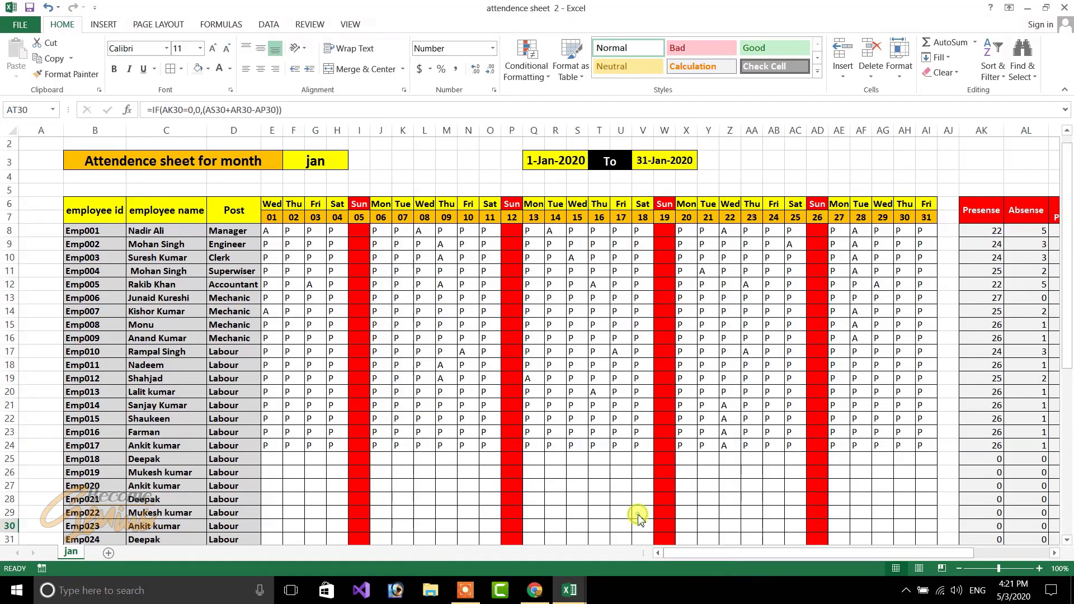
# Step: Add a new sheet in front of the jan sheet and rename it Home
pyautogui.click(108, 554)
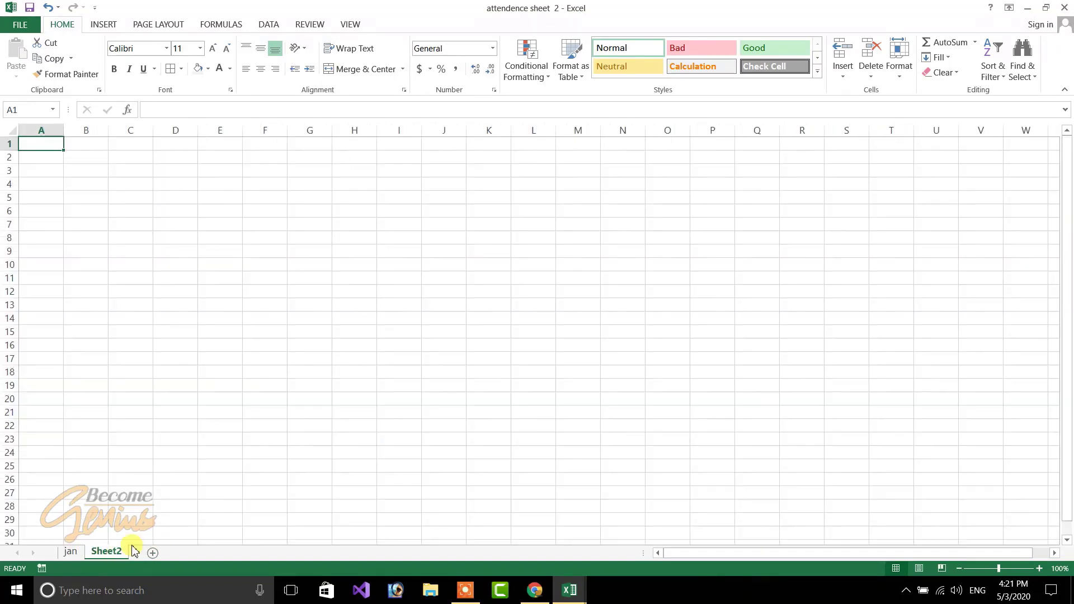
pyautogui.moveTo(126, 551); pyautogui.dragTo(63, 553)
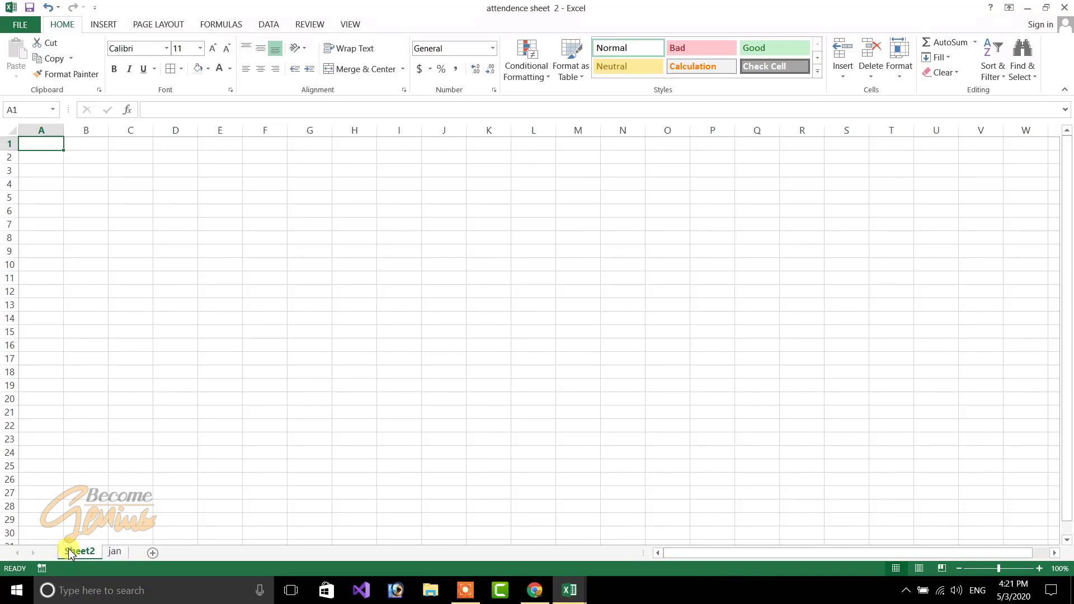
pyautogui.rightClick(69, 553)
pyautogui.click(96, 416)
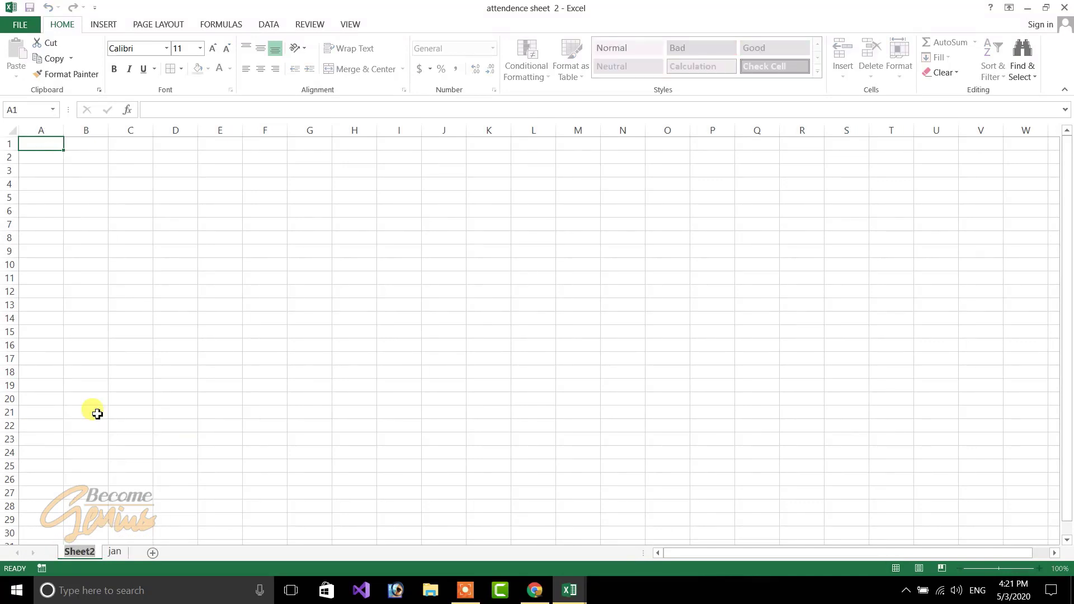
pyautogui.click(257, 331)
# Step: Merge and center H2:R3 on the Home sheet and enter the title "Become Genius Pvt LTd"
pyautogui.click(355, 157)
pyautogui.moveTo(355, 158); pyautogui.dragTo(783, 169)
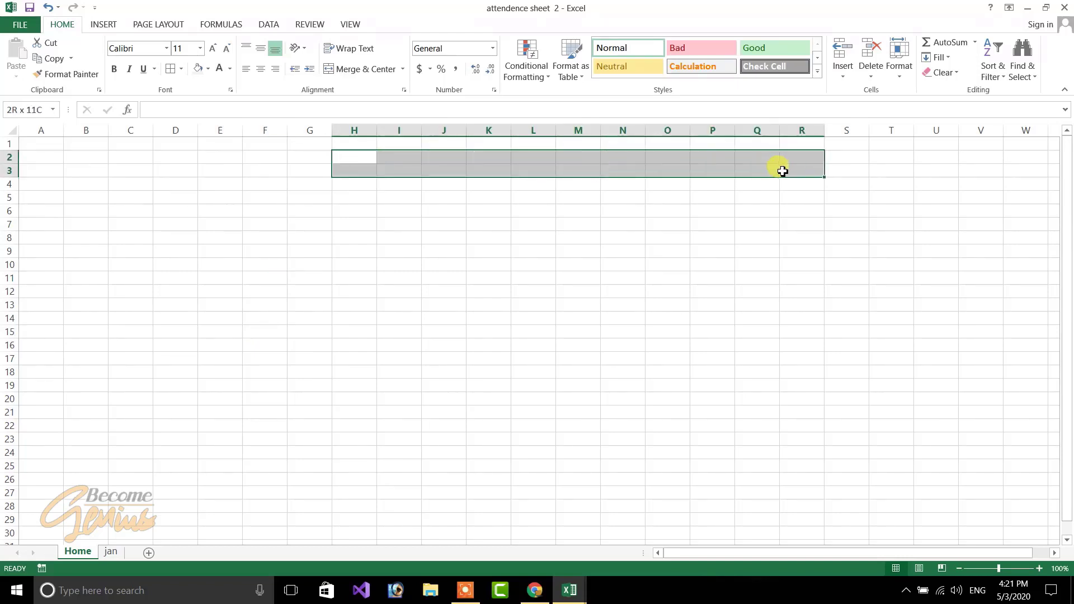
pyautogui.click(343, 76)
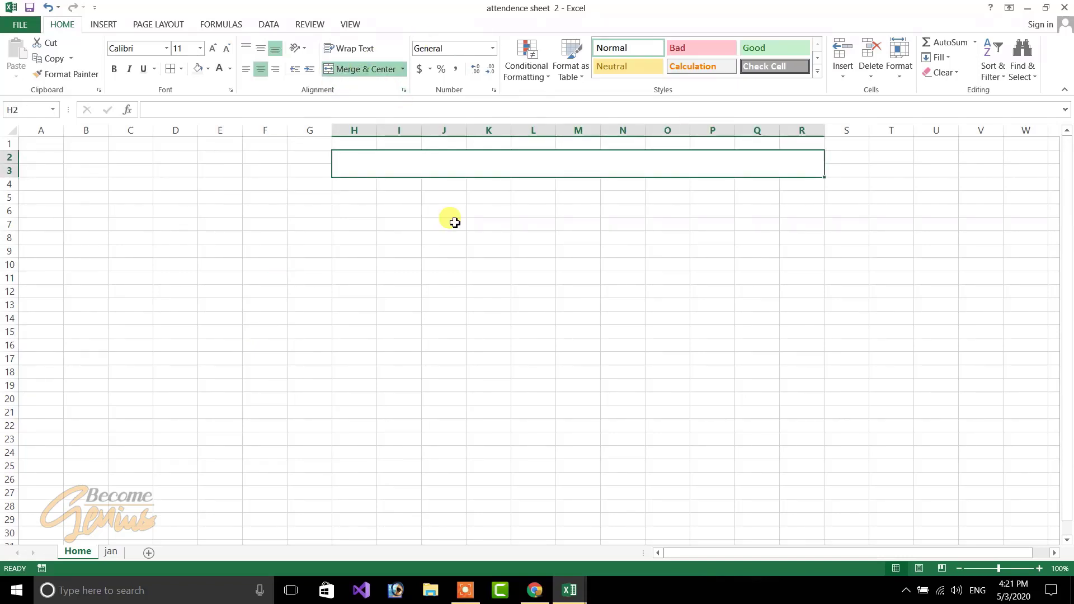
pyautogui.write('Beco')
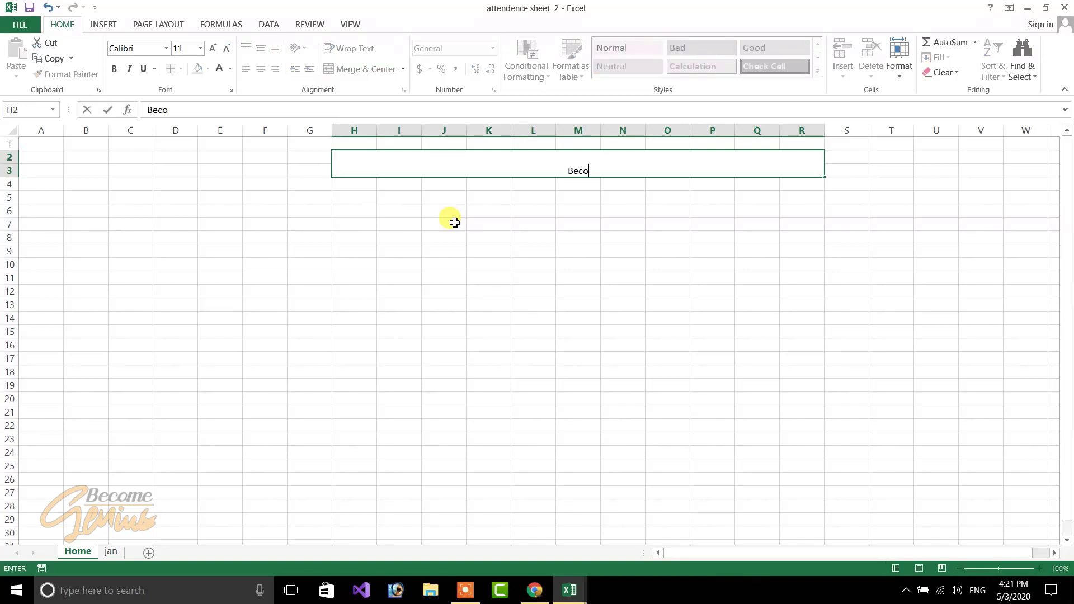
pyautogui.write('me Genius Pvt L')
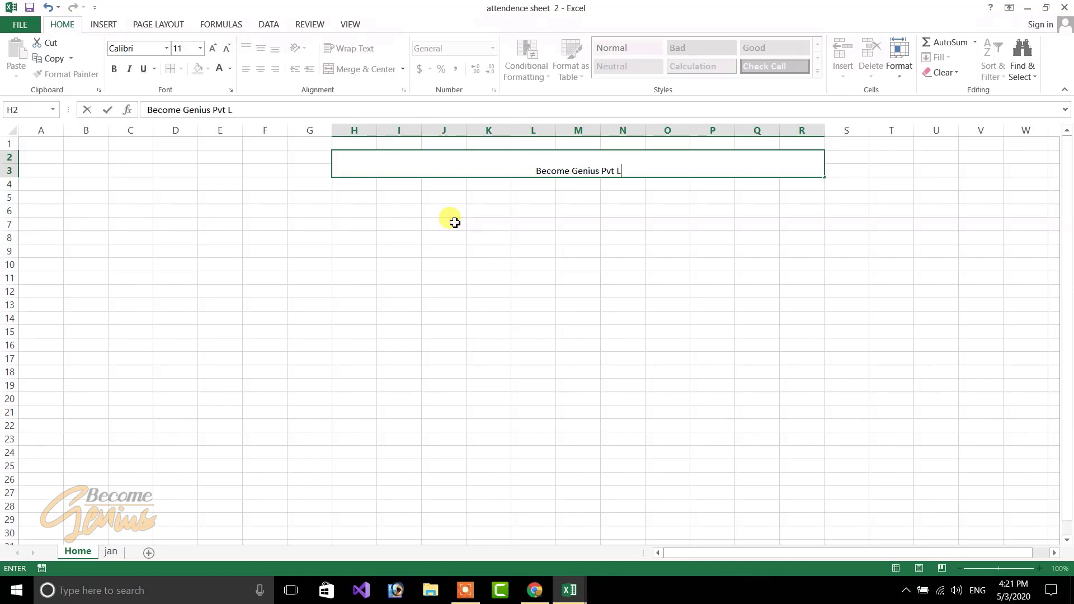
pyautogui.write('Tc')
pyautogui.write('d')
pyautogui.press('Return')
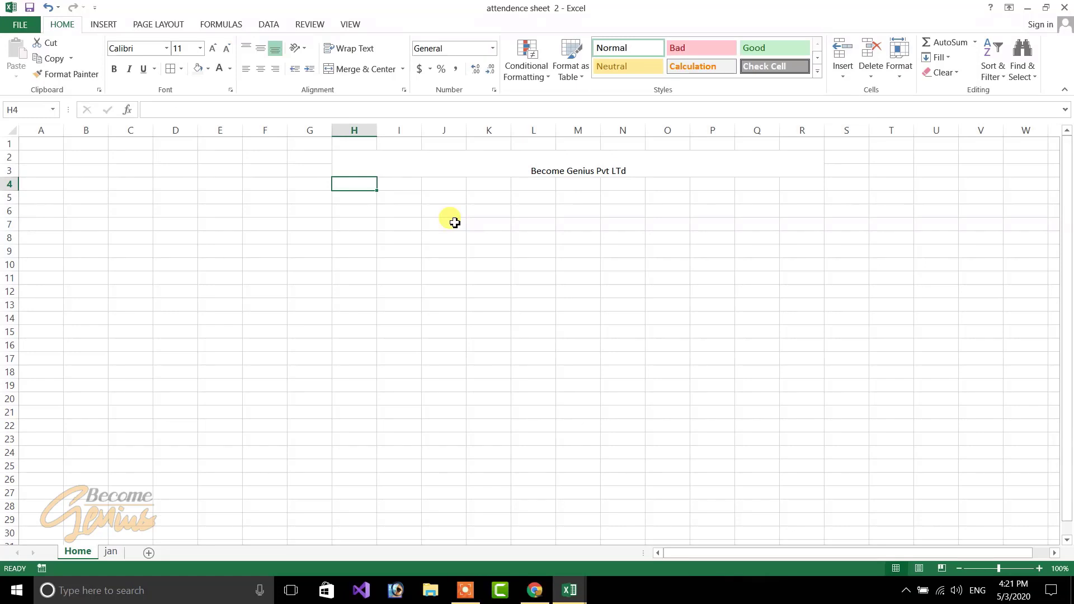
# Step: Middle-align the company title, set its font size to 20 and make it bold
pyautogui.click(606, 157)
pyautogui.click(260, 49)
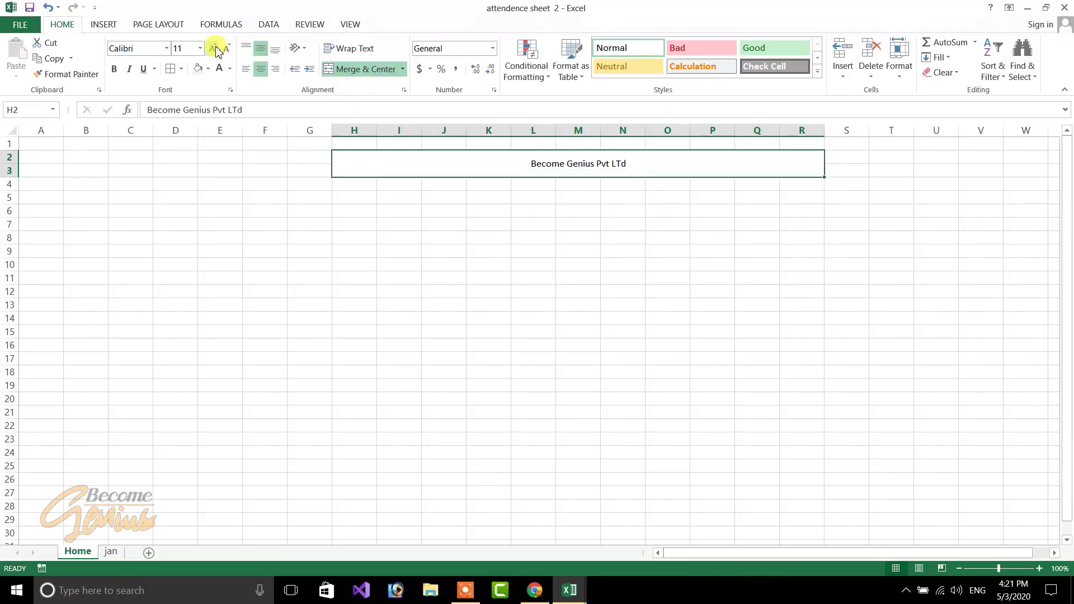
pyautogui.click(214, 49)
pyautogui.click(213, 49)
pyautogui.click(214, 49)
pyautogui.click(213, 49)
pyautogui.click(214, 50)
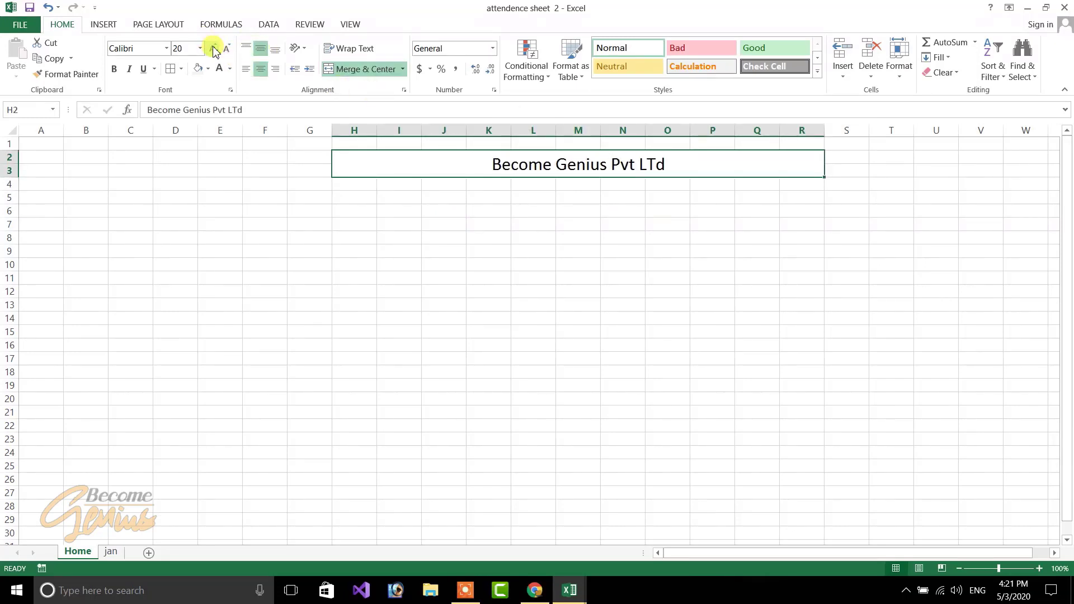
pyautogui.hotkey('ctrl', 'b')
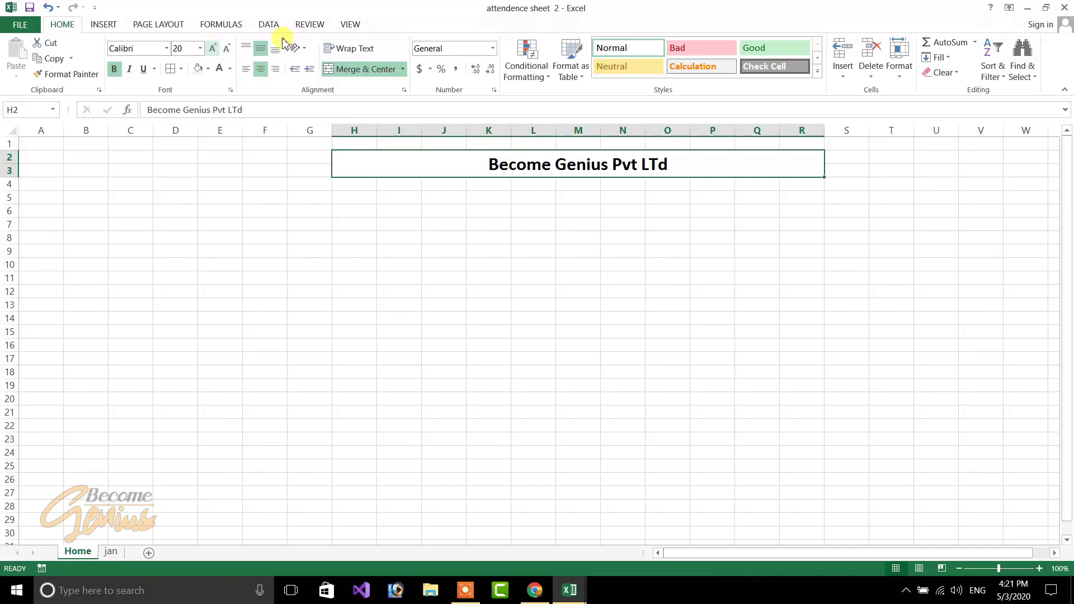
# Step: Set the company title's font color to black and its fill to yellow
pyautogui.click(213, 73)
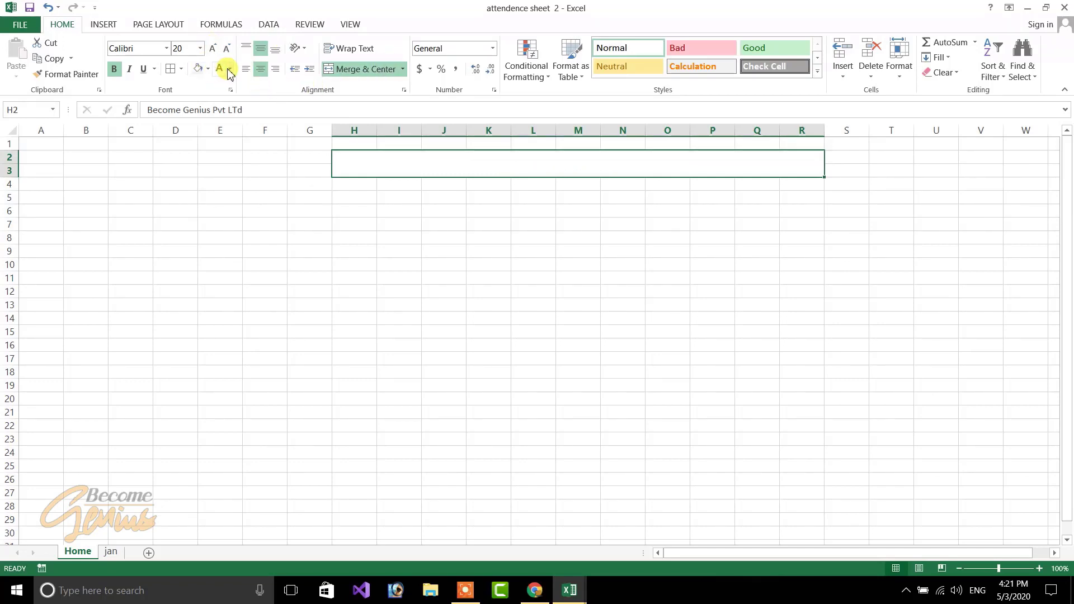
pyautogui.click(229, 74)
pyautogui.click(230, 86)
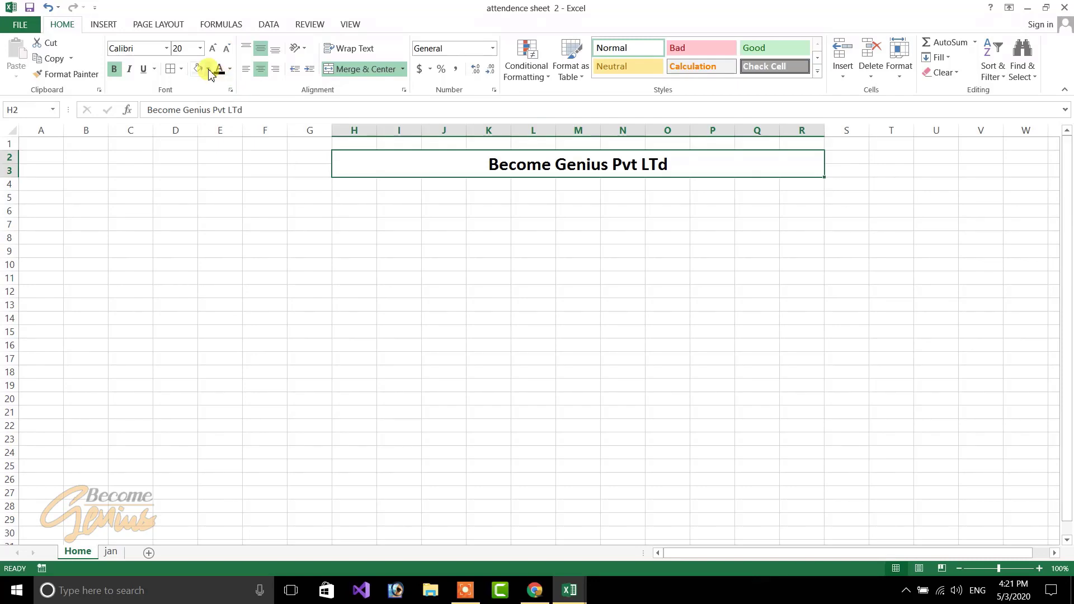
pyautogui.click(209, 71)
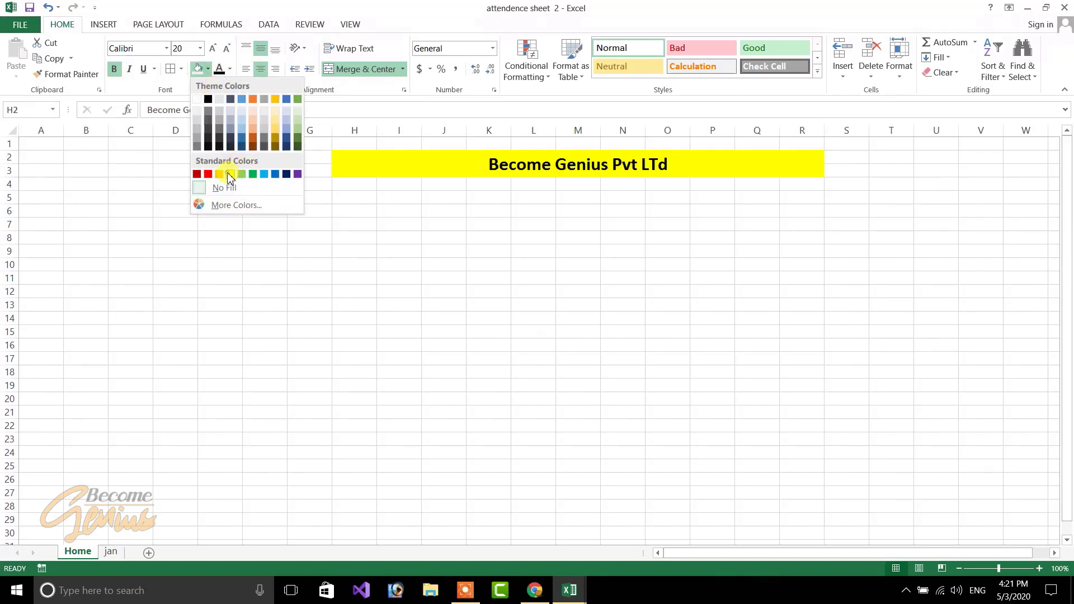
pyautogui.click(230, 175)
# Step: Merge and center H4:R5 below the company title and enter "Attendence Register 2020"
pyautogui.moveTo(362, 183); pyautogui.dragTo(780, 196)
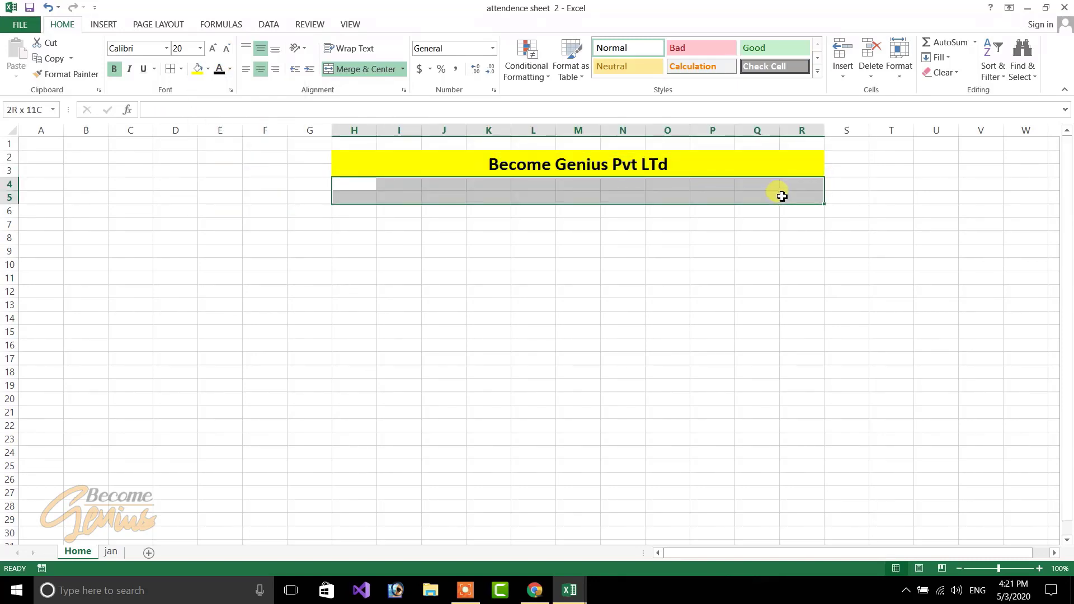
pyautogui.click(572, 589)
pyautogui.moveTo(510, 562)
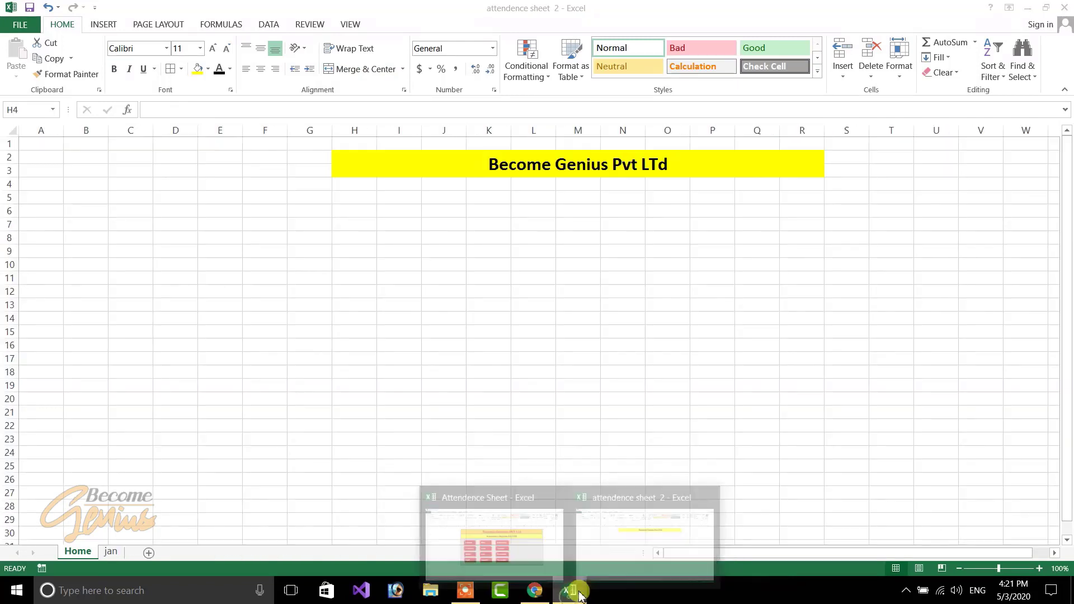
pyautogui.click(627, 545)
pyautogui.moveTo(334, 185); pyautogui.dragTo(809, 196)
pyautogui.click(361, 68)
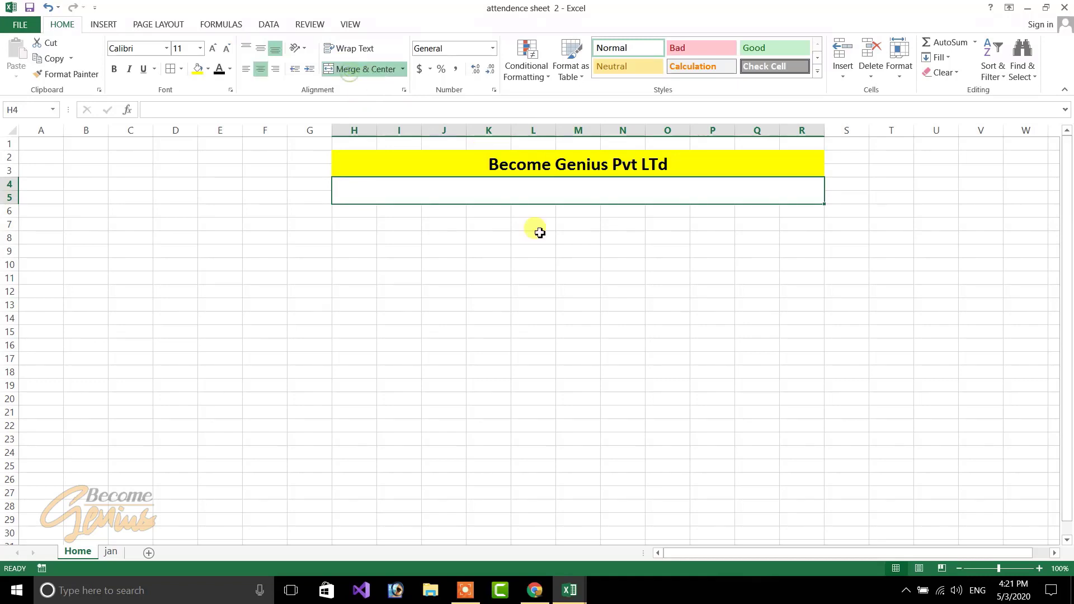
pyautogui.write('Attende')
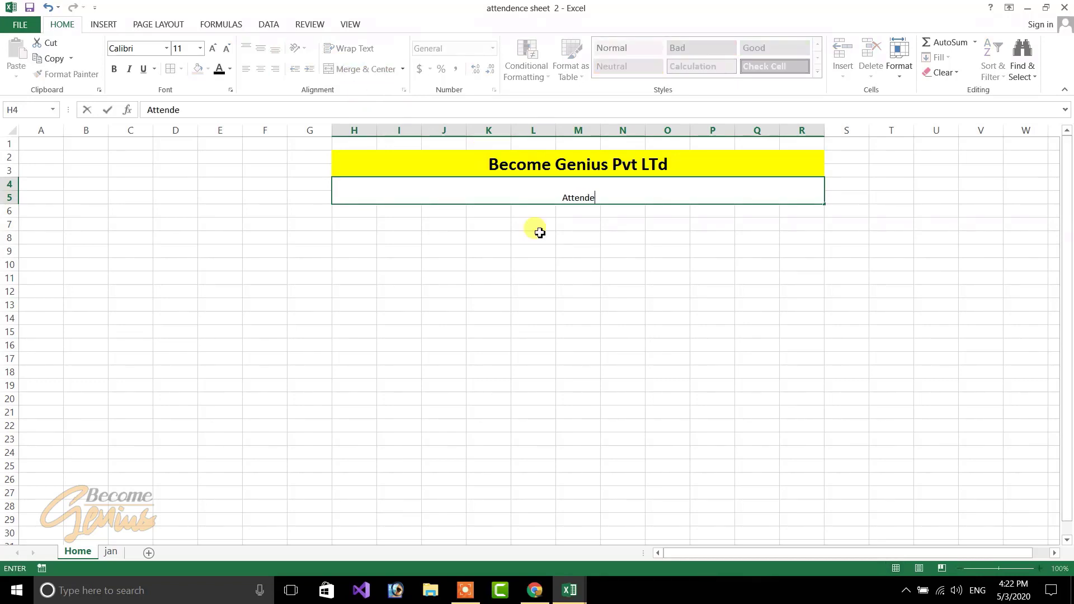
pyautogui.write('nce Register 20')
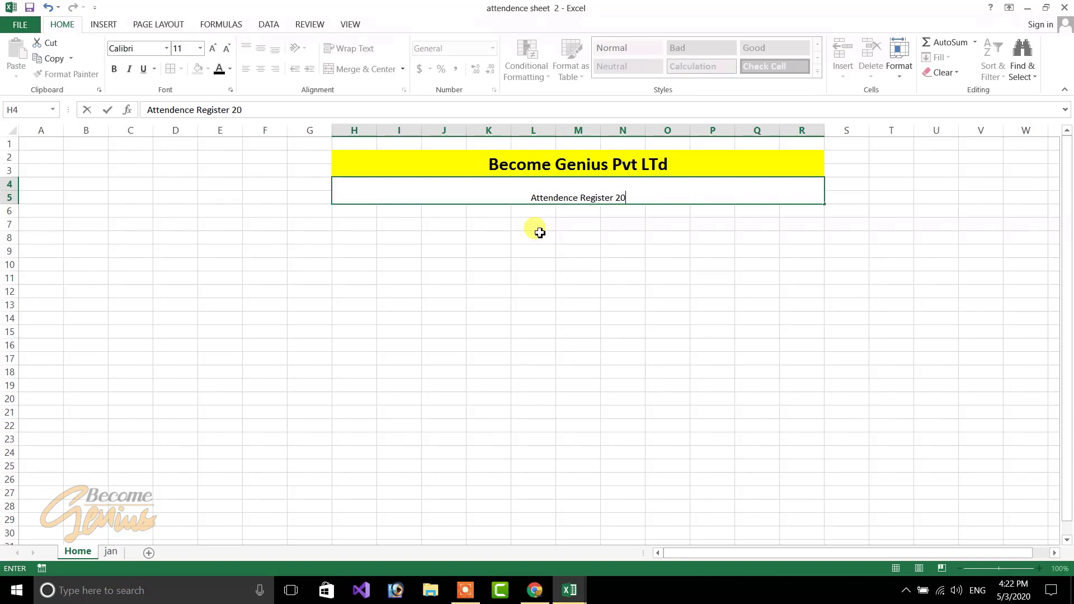
pyautogui.write('20')
pyautogui.click(658, 260)
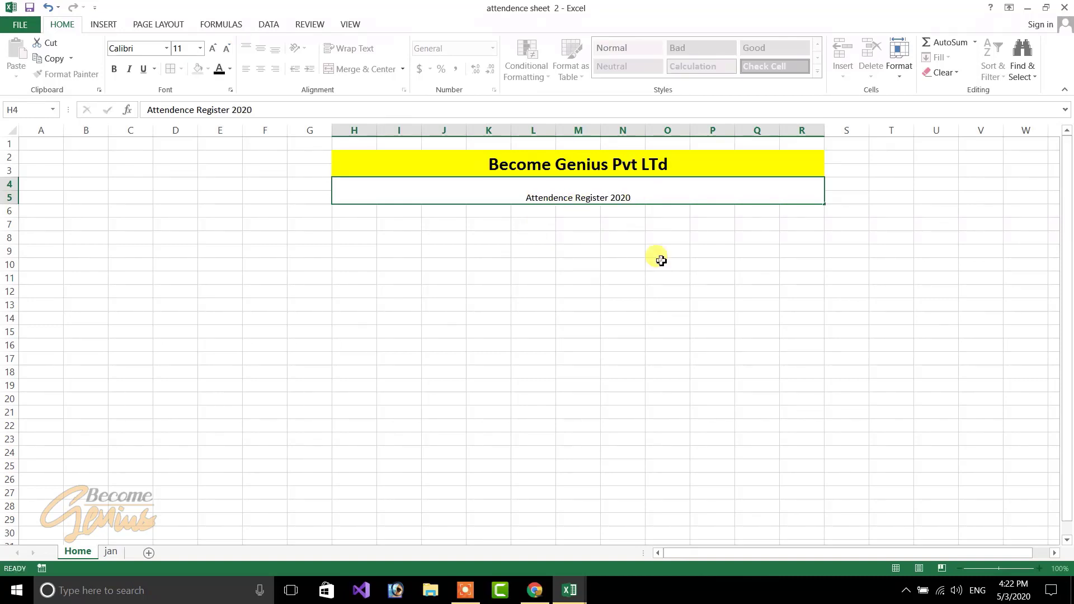
# Step: Middle-align the "Attendence Register 2020" heading, make it bold and set its font size to 18
pyautogui.click(561, 191)
pyautogui.click(260, 48)
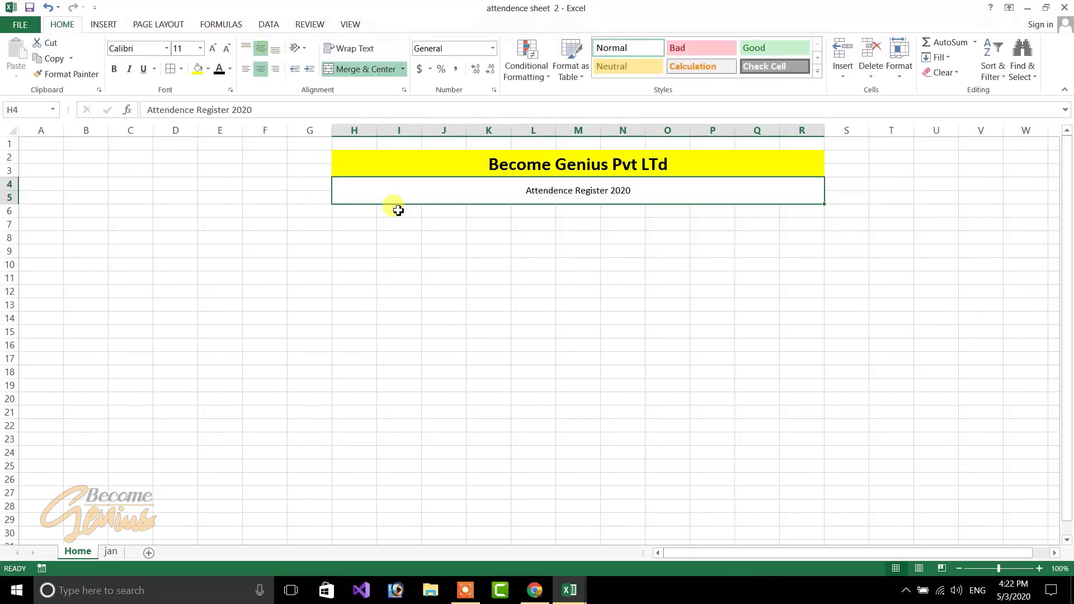
pyautogui.hotkey('ctrl', 'b')
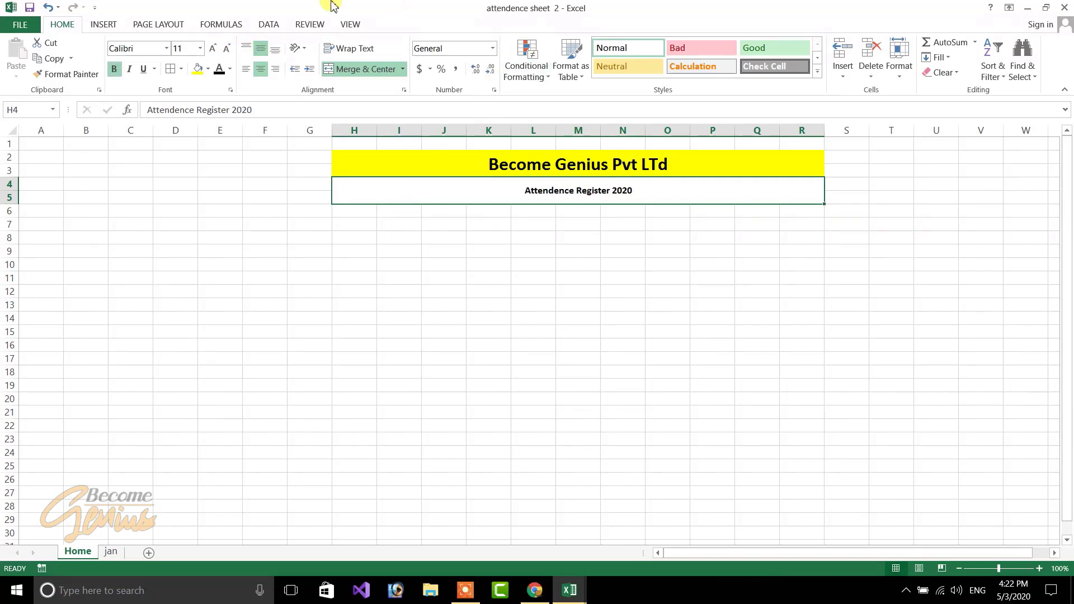
pyautogui.click(200, 48)
pyautogui.click(213, 50)
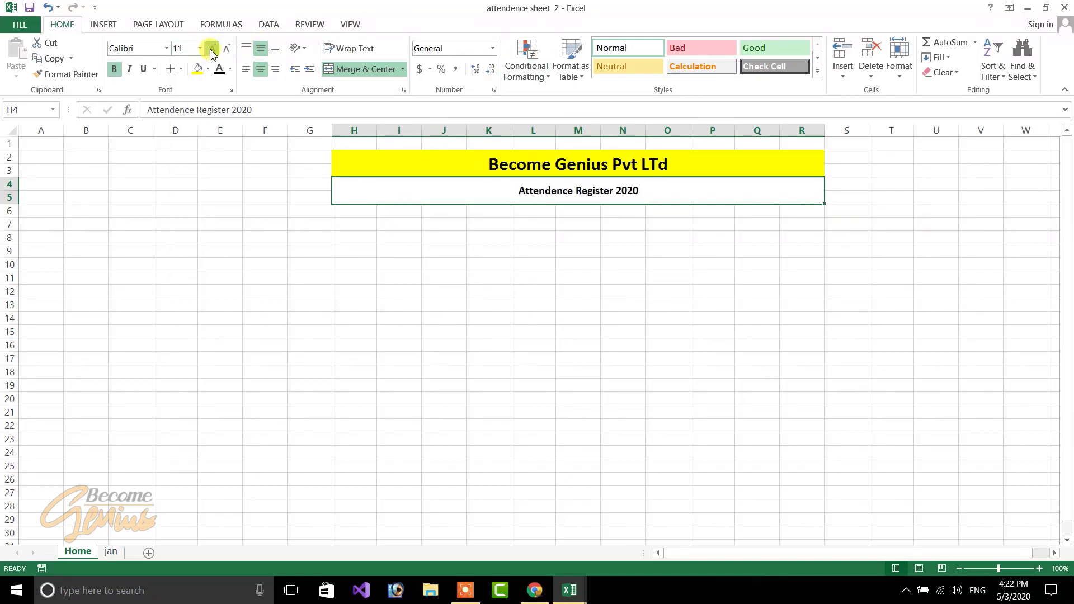
pyautogui.click(211, 49)
pyautogui.click(211, 49)
pyautogui.click(590, 277)
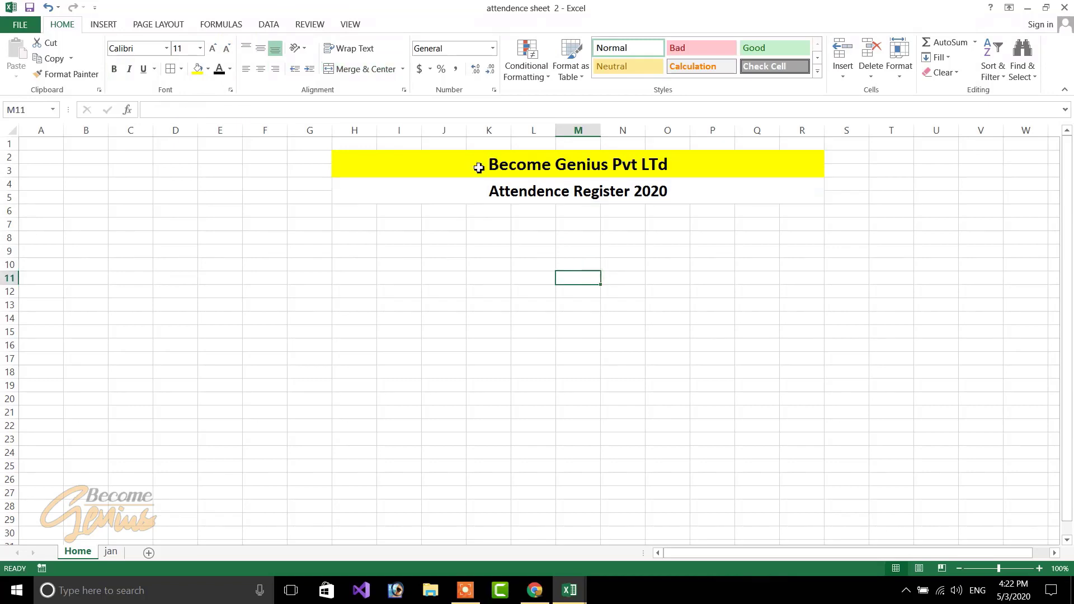
# Step: Fill the "Attendence Register 2020" heading with the standard orange color
pyautogui.click(397, 193)
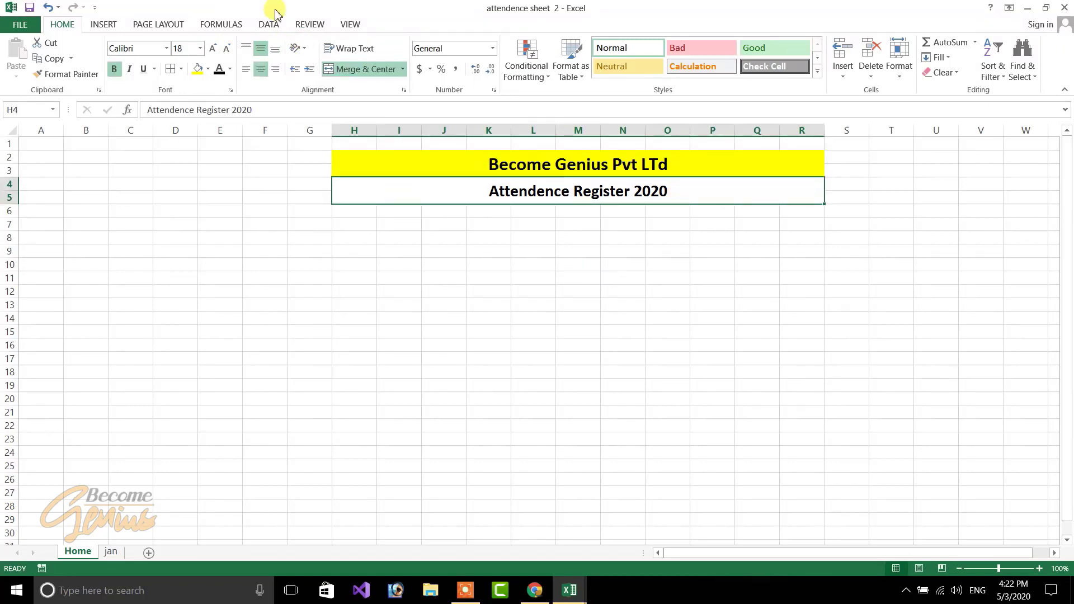
pyautogui.click(208, 69)
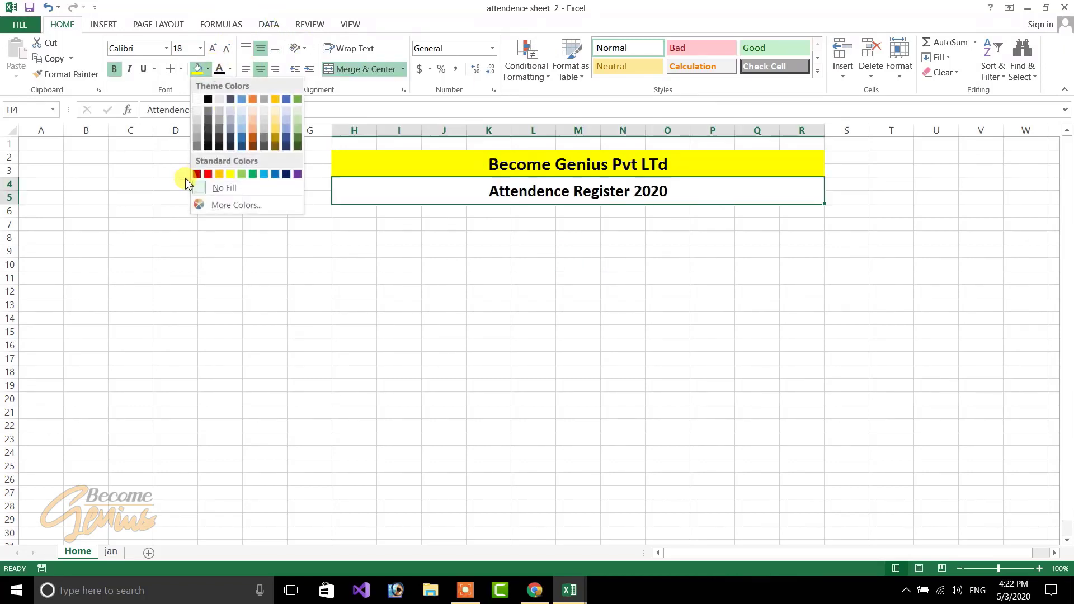
pyautogui.click(221, 175)
pyautogui.click(476, 222)
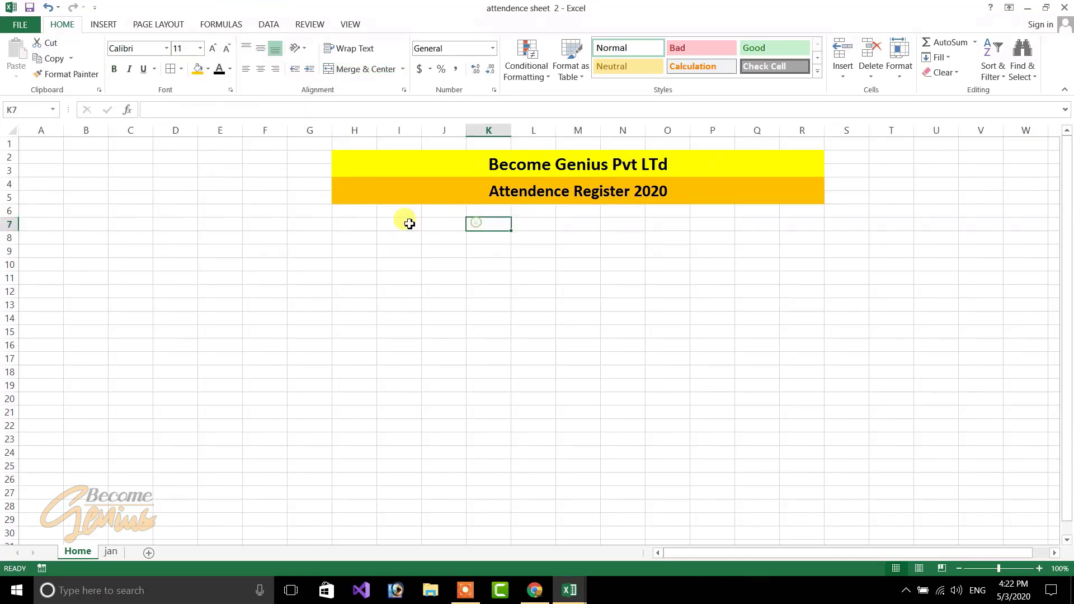
# Step: Merge and center the block H6:R23 below the headings and fill it with grey
pyautogui.moveTo(356, 212); pyautogui.dragTo(805, 436)
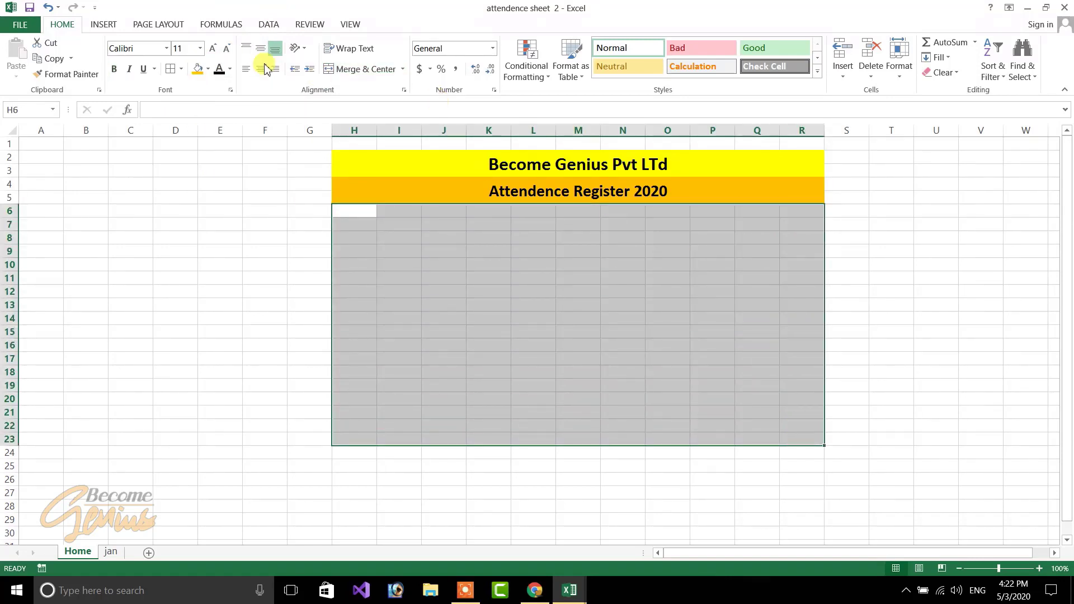
pyautogui.click(367, 69)
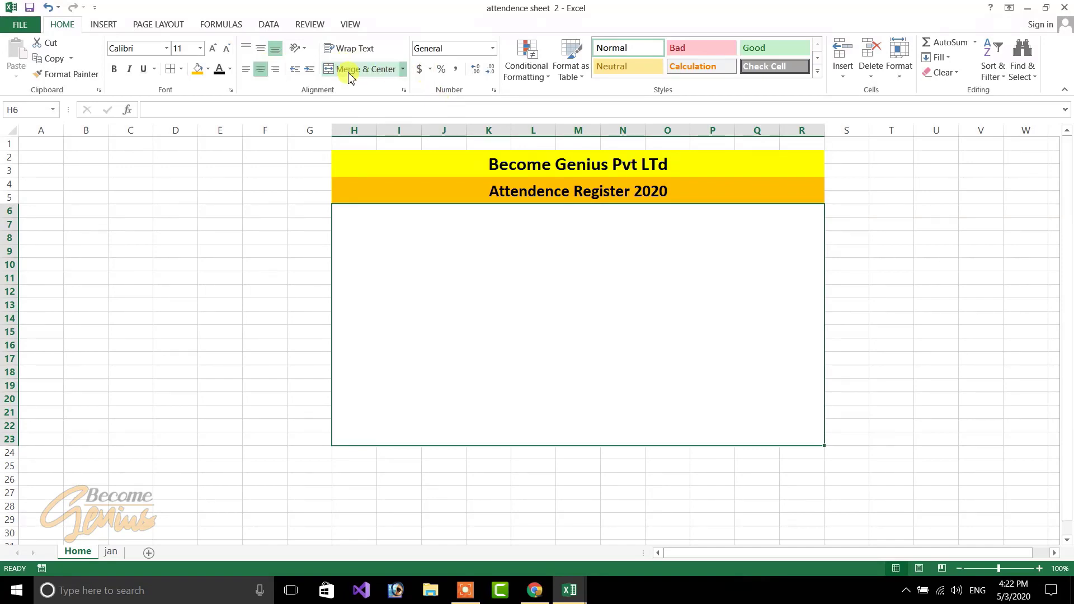
pyautogui.click(209, 70)
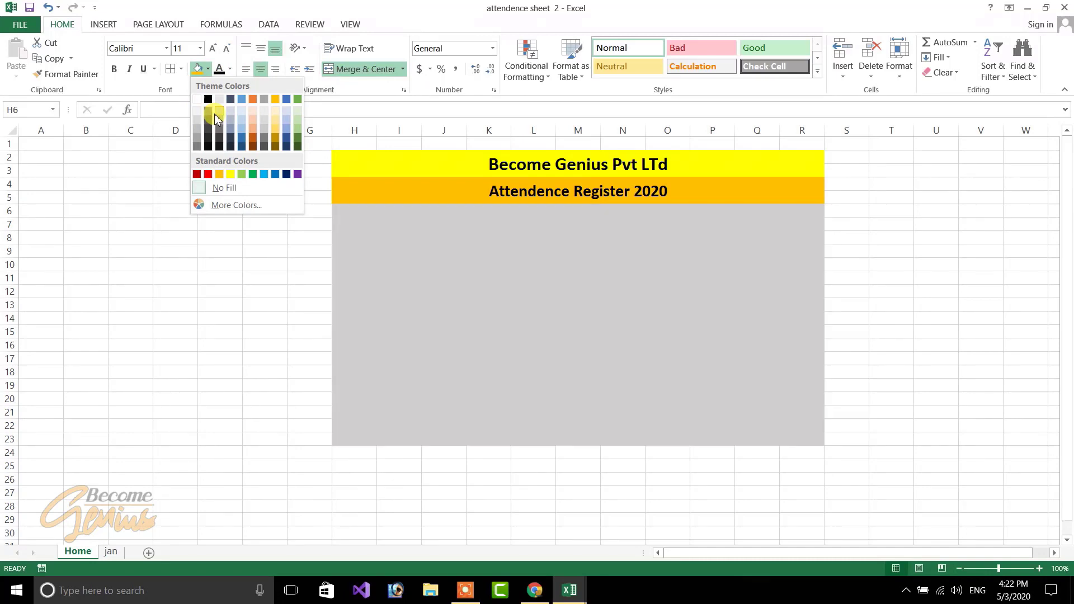
pyautogui.click(216, 120)
# Step: Apply thin inner borders and a thick box border to the whole block H2:R23
pyautogui.moveTo(367, 159); pyautogui.dragTo(693, 357)
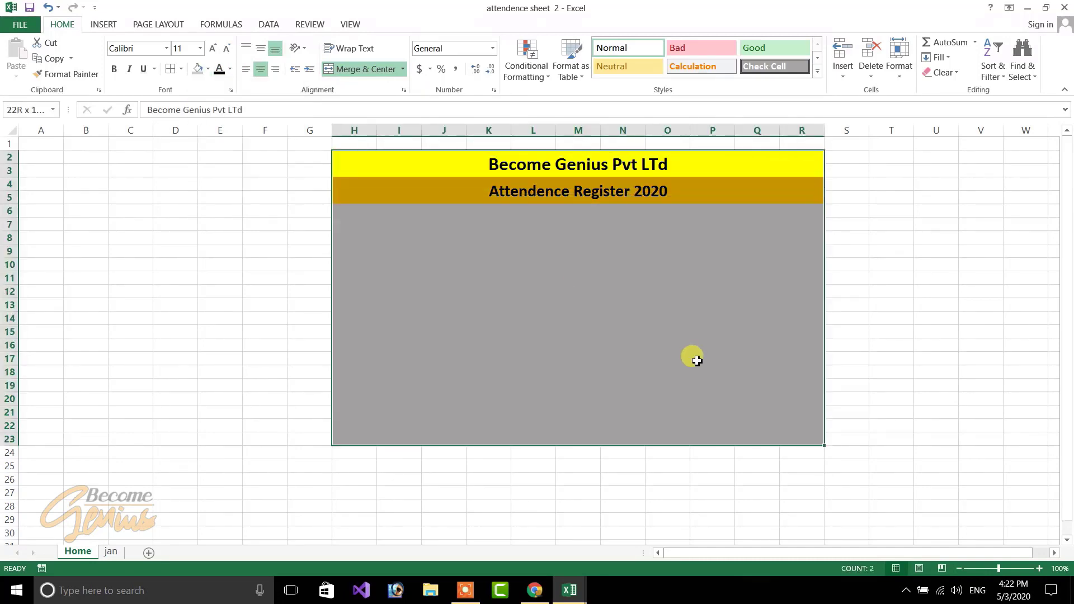
pyautogui.click(179, 69)
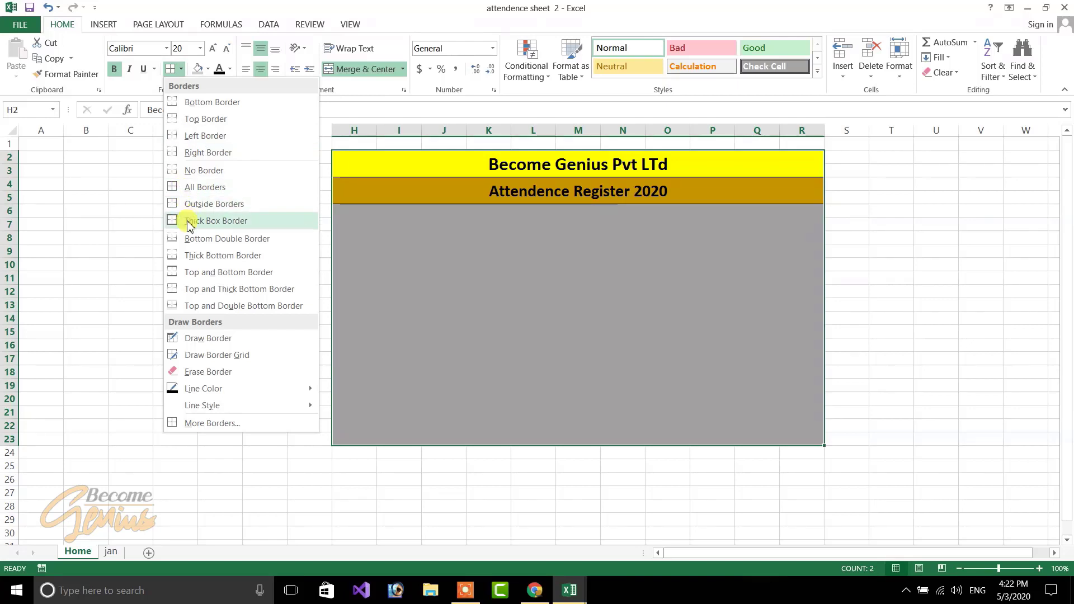
pyautogui.click(216, 220)
# Step: Put a thick box border around the company title and another around the "Attendence Register 2020" heading
pyautogui.click(365, 161)
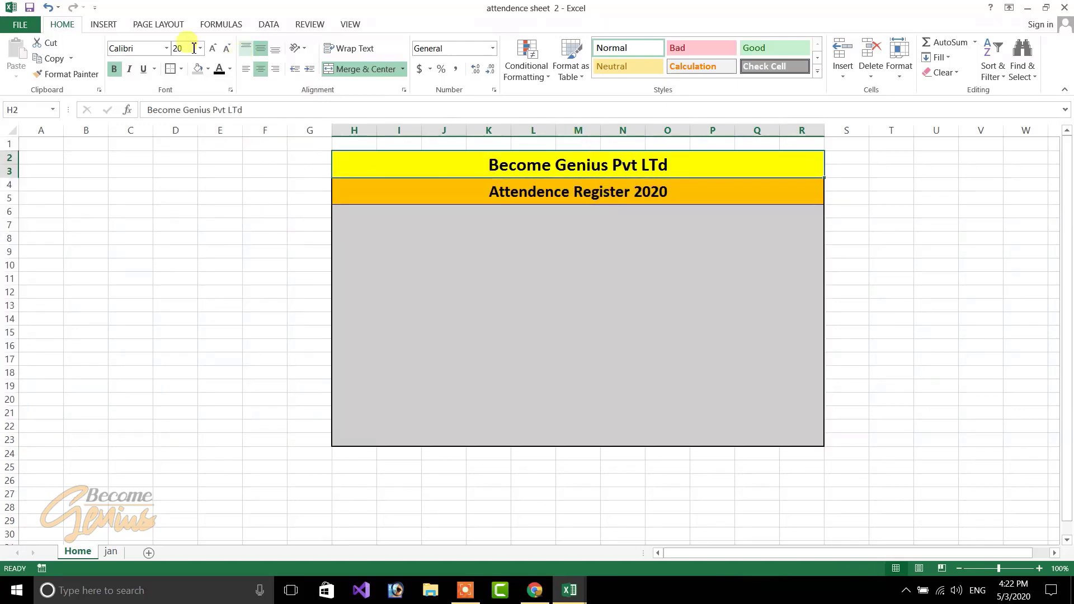
pyautogui.click(171, 69)
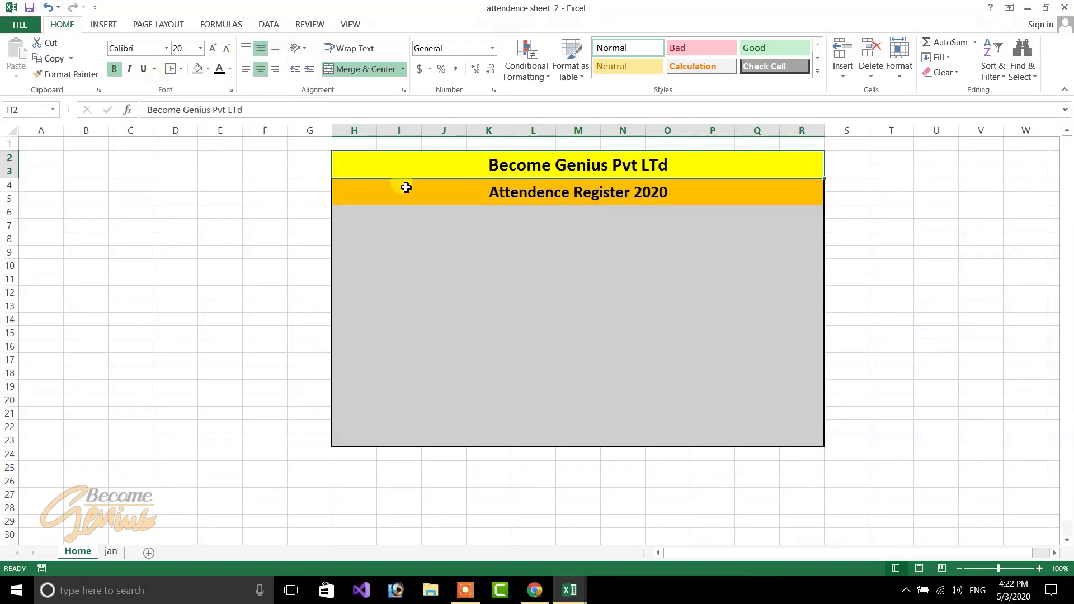
pyautogui.click(408, 185)
pyautogui.click(170, 68)
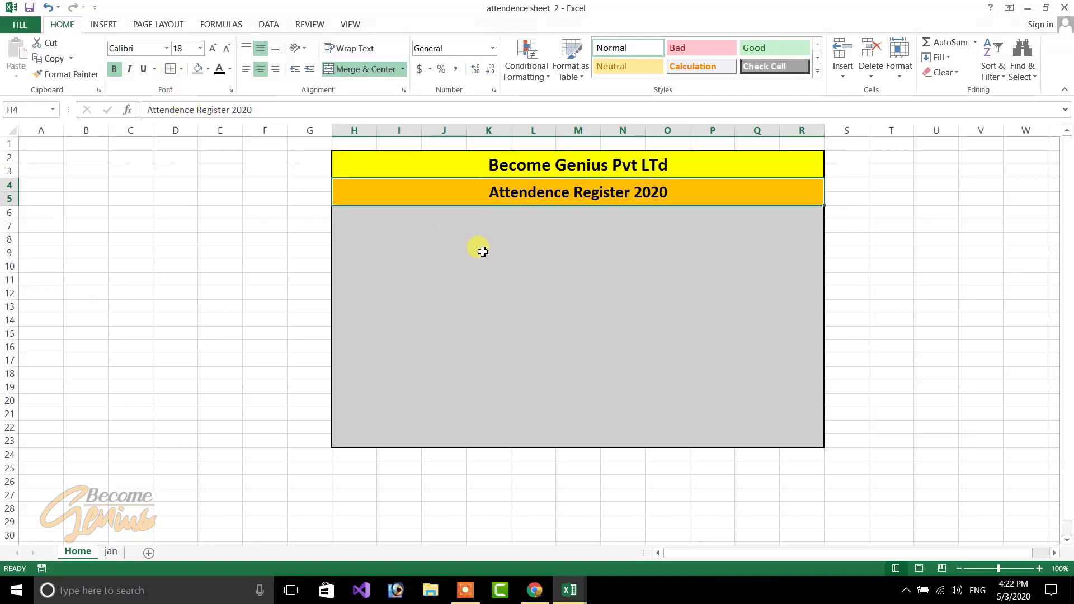
# Step: Insert a rounded rectangle about 0.45" high and 1.47" wide in the grey block's upper-left corner and label it "January"
pyautogui.click(487, 255)
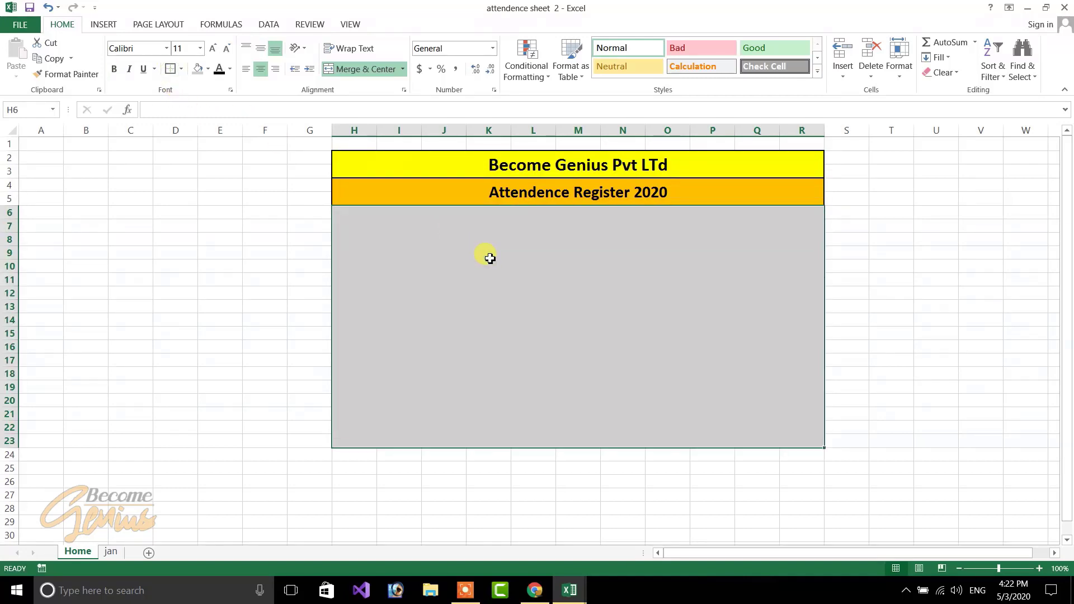
pyautogui.click(105, 26)
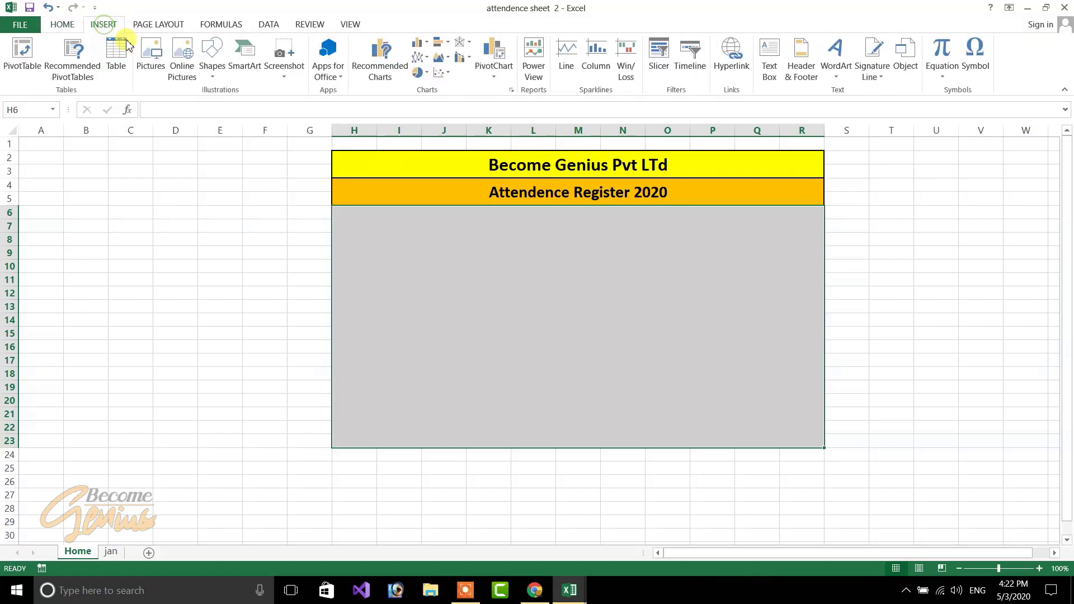
pyautogui.click(212, 62)
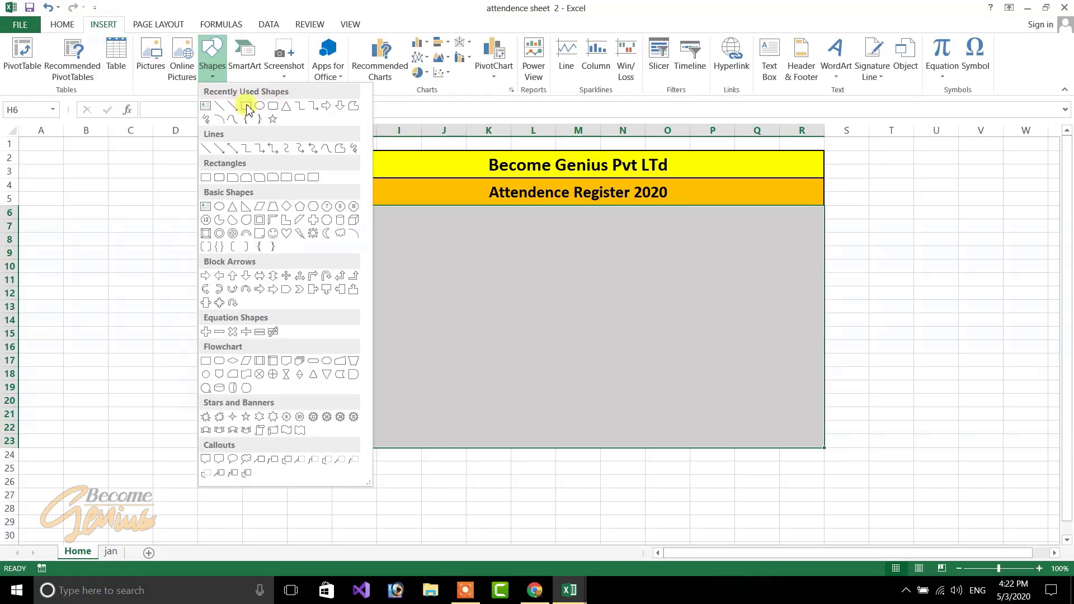
pyautogui.click(271, 107)
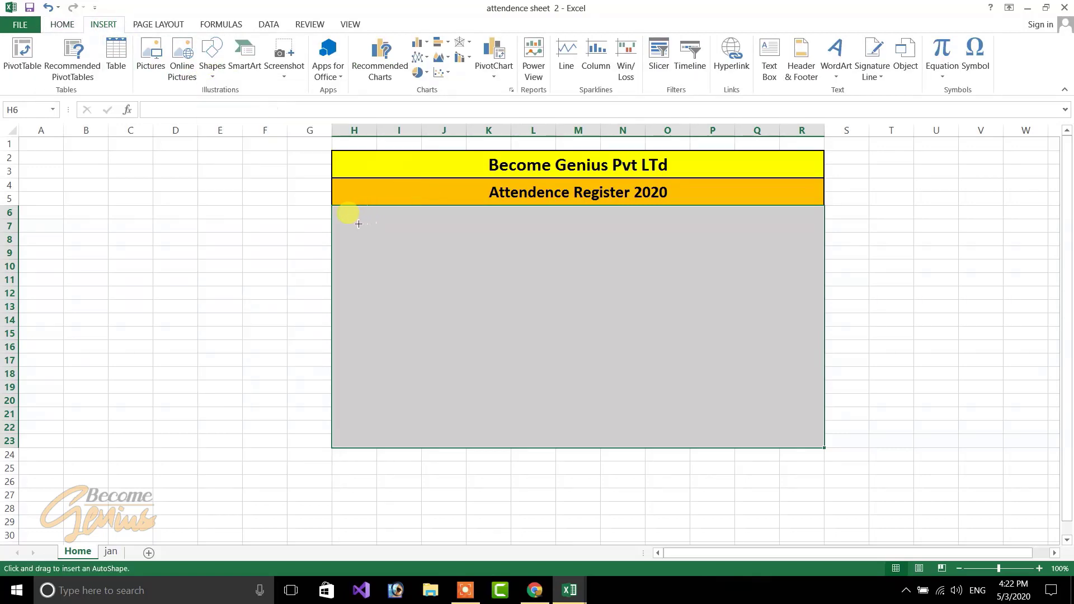
pyautogui.moveTo(357, 223); pyautogui.dragTo(403, 246)
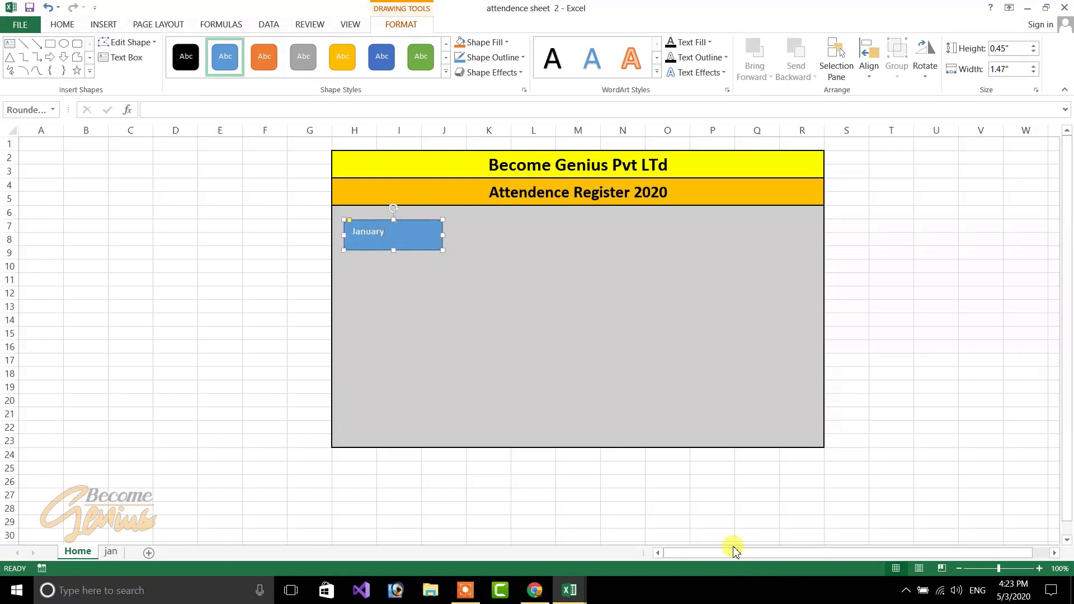
# Step: Center the "January" text vertically and horizontally inside the rounded rectangle
pyautogui.moveTo(392, 232); pyautogui.dragTo(389, 235)
pyautogui.doubleClick(386, 233)
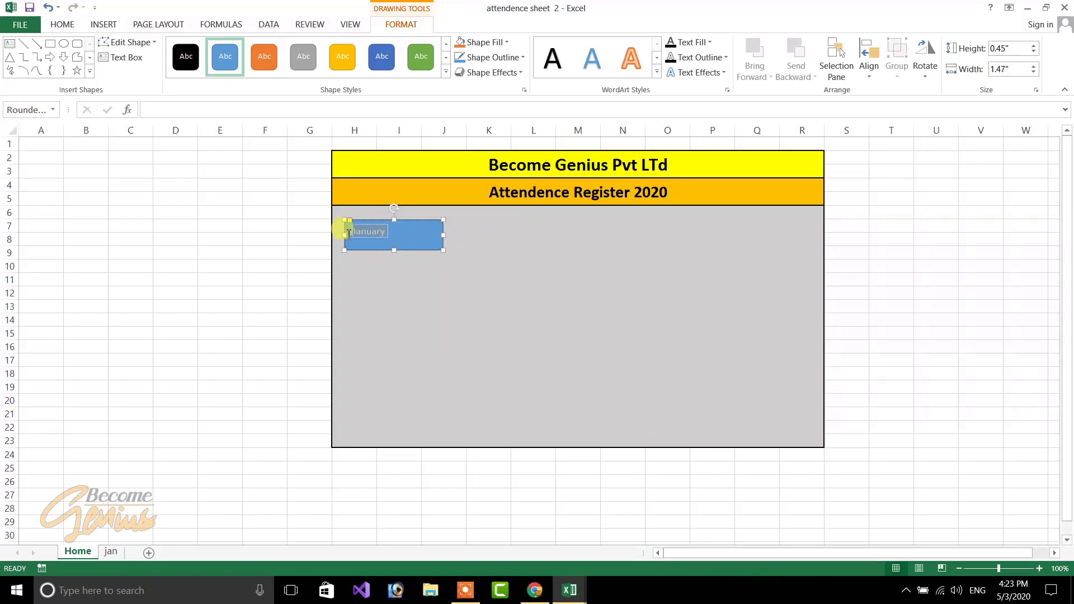
pyautogui.click(58, 25)
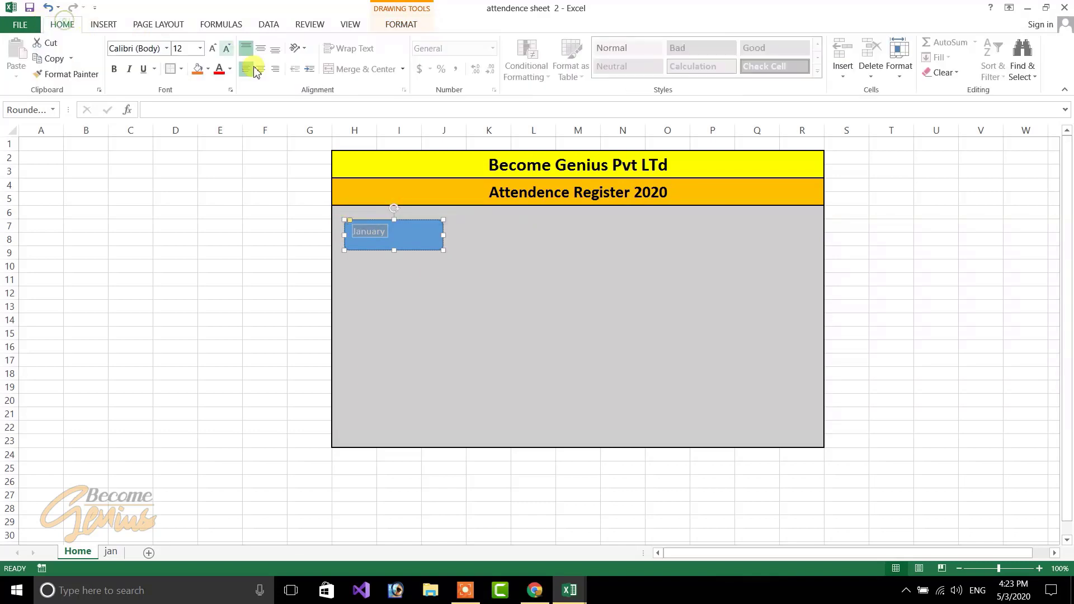
pyautogui.click(261, 49)
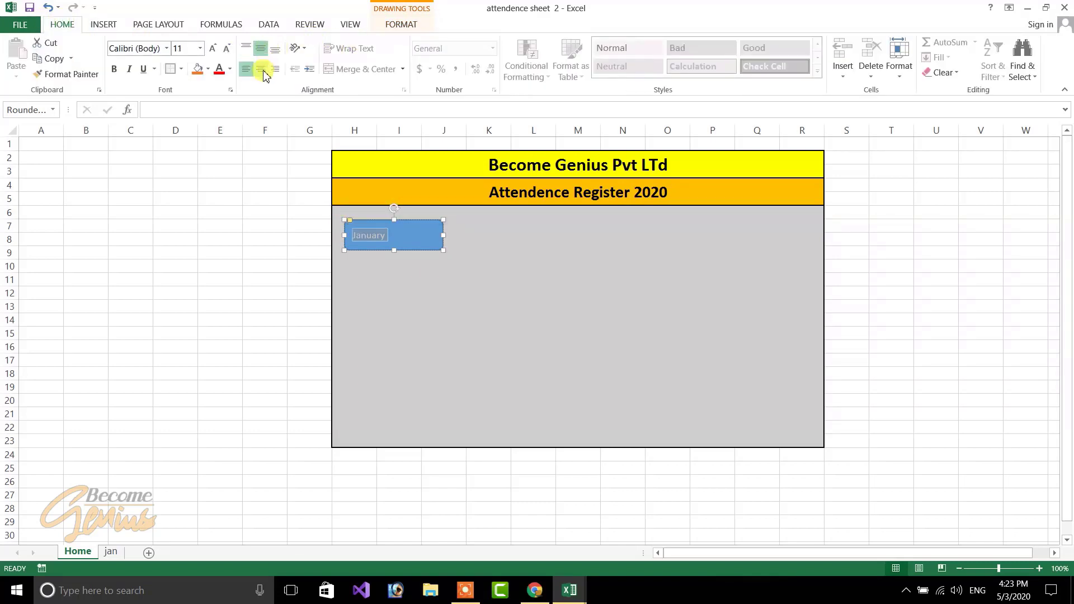
pyautogui.click(262, 69)
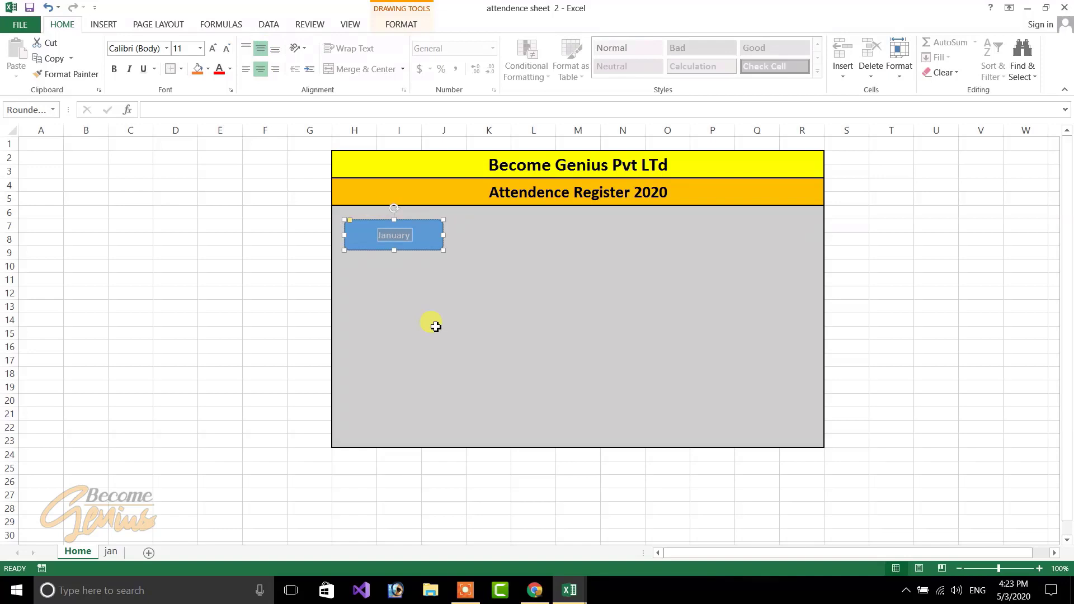
# Step: Make the "January" text bold and set its font size to 16
pyautogui.click(220, 50)
pyautogui.click(220, 50)
pyautogui.click(220, 51)
pyautogui.click(220, 50)
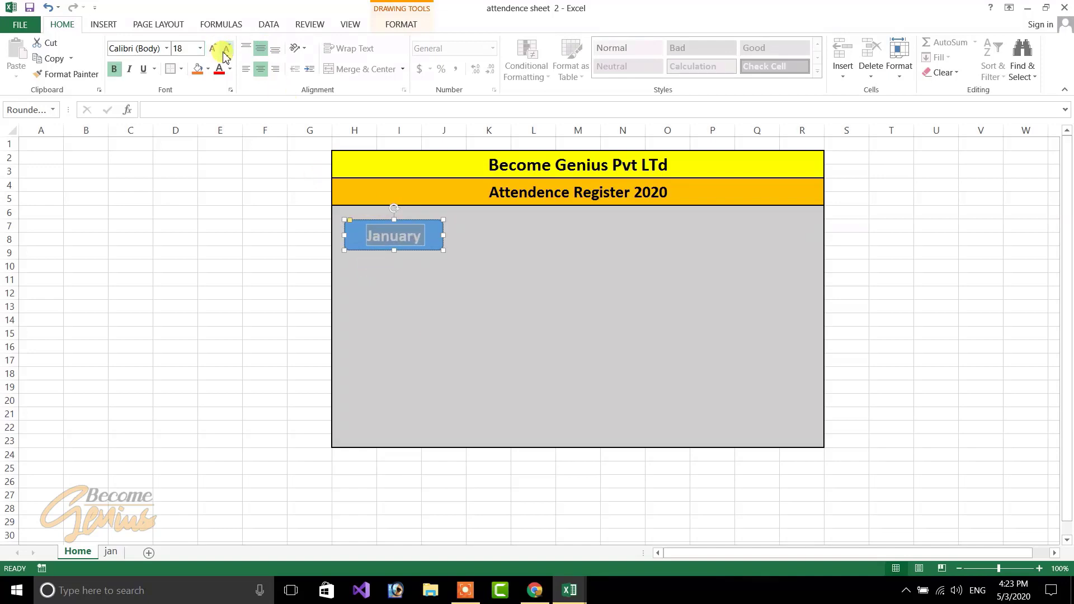
pyautogui.click(498, 233)
# Step: Fill the January button with the standard red color
pyautogui.click(426, 226)
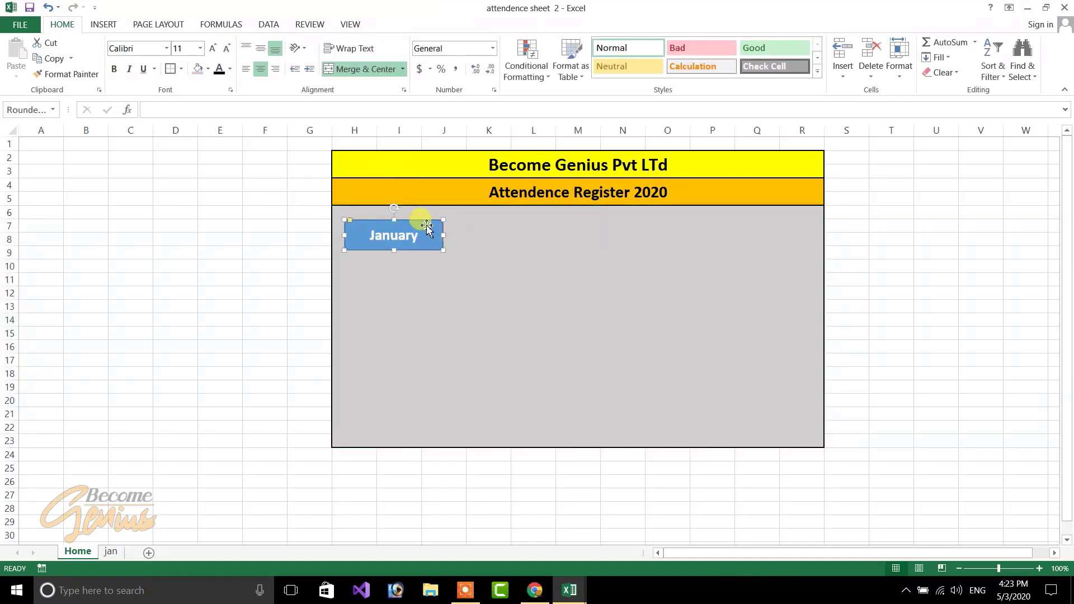
pyautogui.click(408, 22)
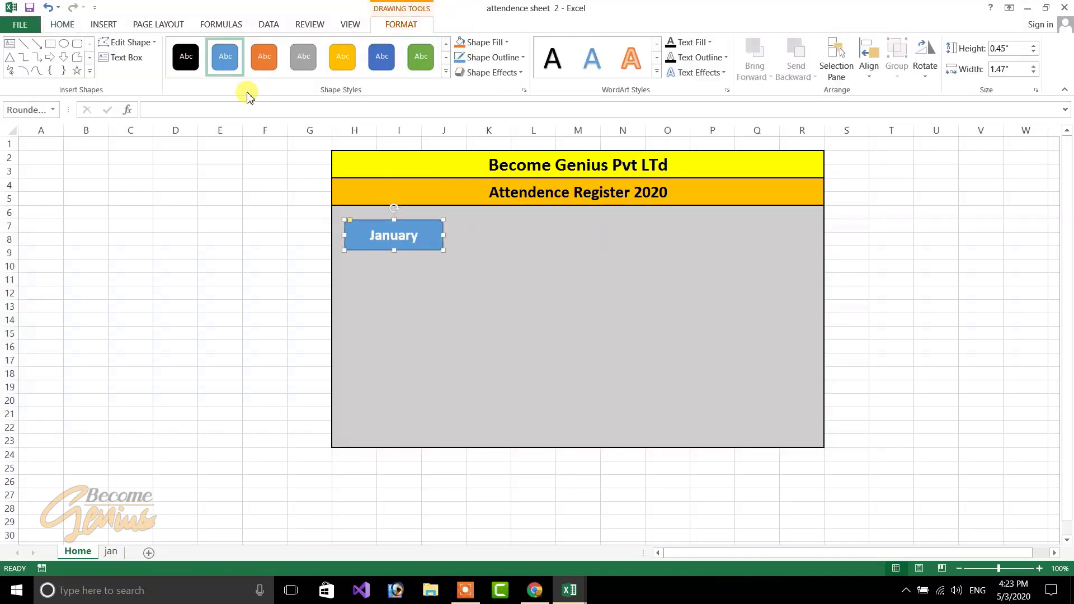
pyautogui.click(444, 77)
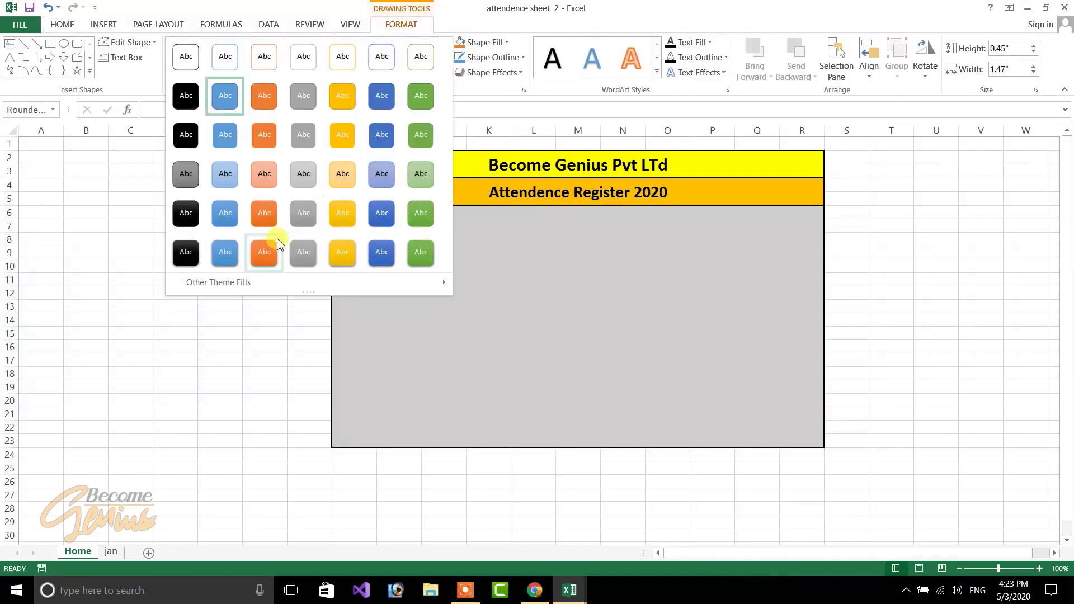
pyautogui.click(503, 42)
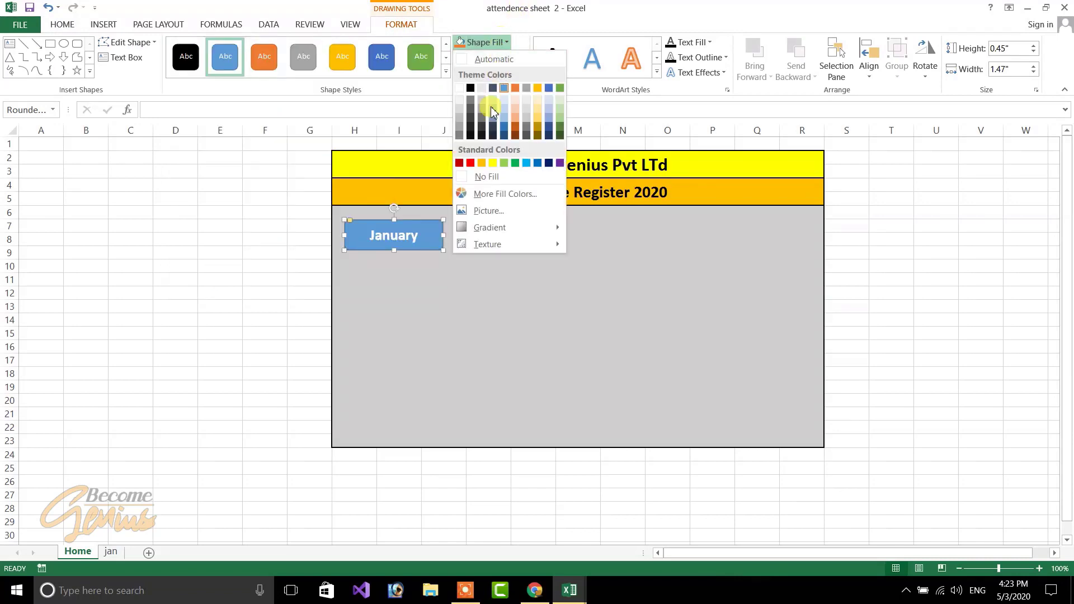
pyautogui.click(471, 163)
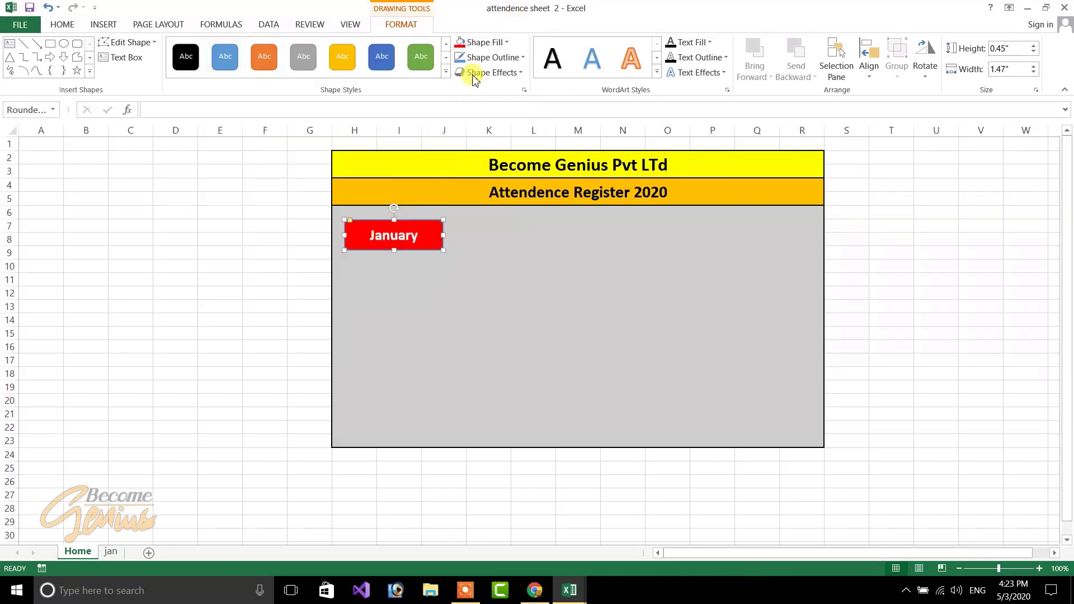
# Step: Apply the second preset shape effect to the January button and remove its outline
pyautogui.click(490, 72)
pyautogui.moveTo(501, 95)
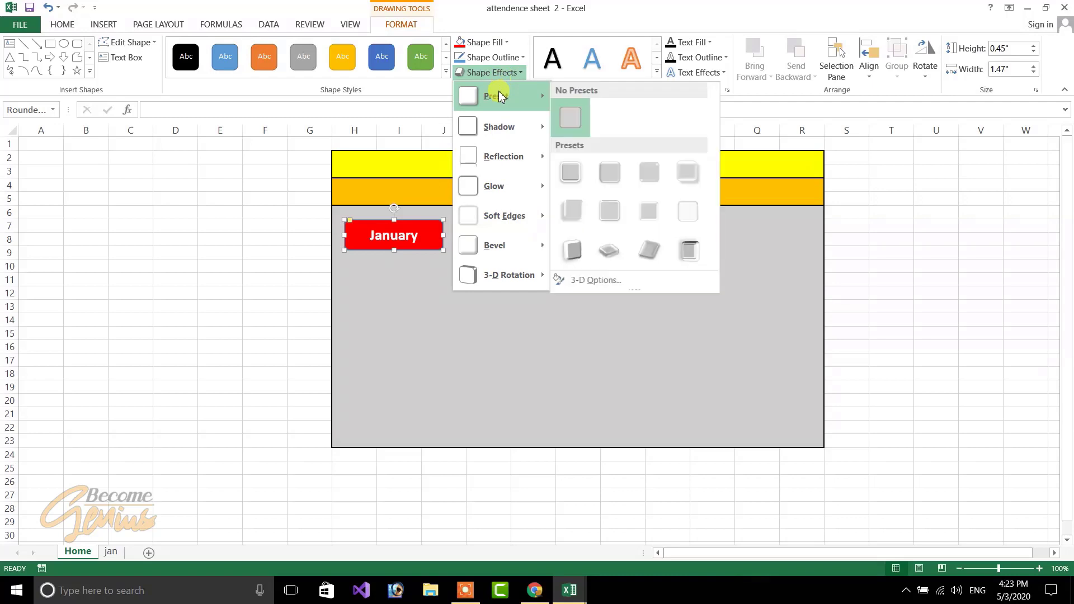
pyautogui.click(610, 174)
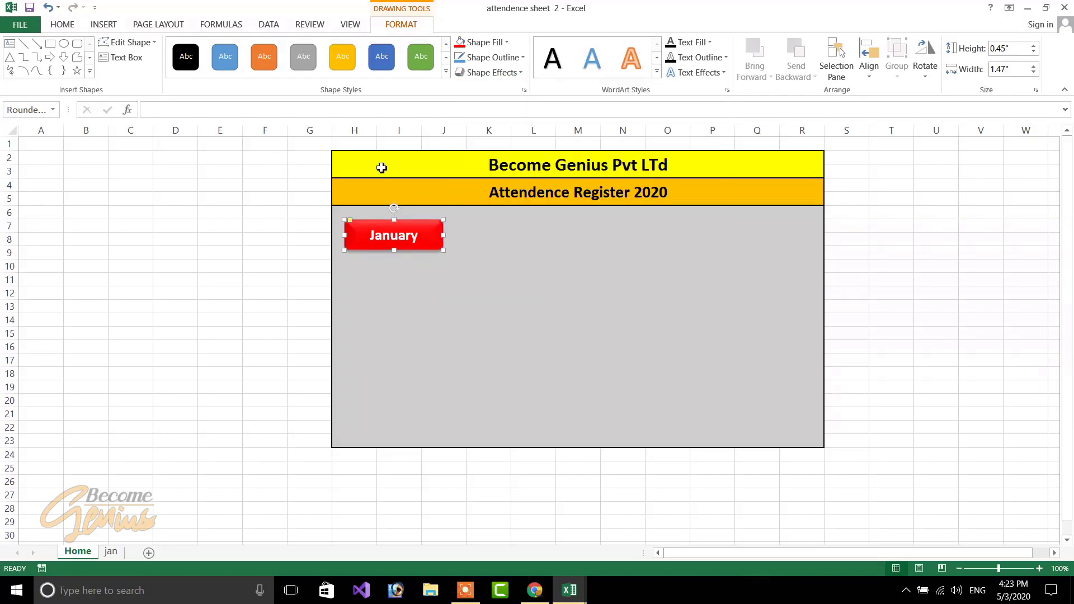
pyautogui.click(520, 58)
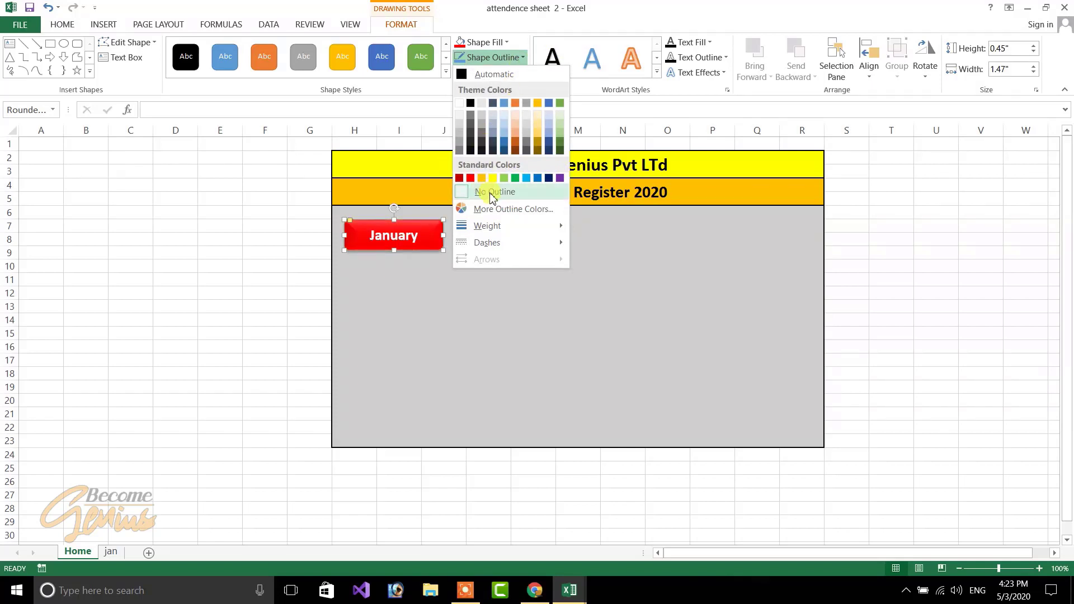
pyautogui.click(490, 192)
pyautogui.click(582, 256)
pyautogui.click(382, 235)
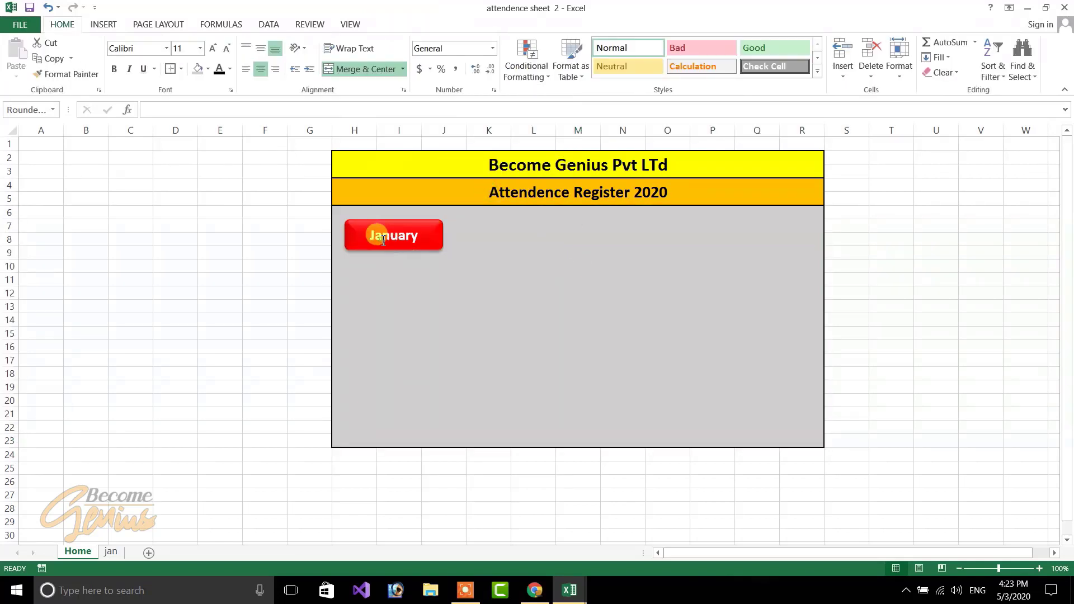
# Step: Duplicate the January button three times to form an evenly spaced column of four buttons
pyautogui.click(359, 224)
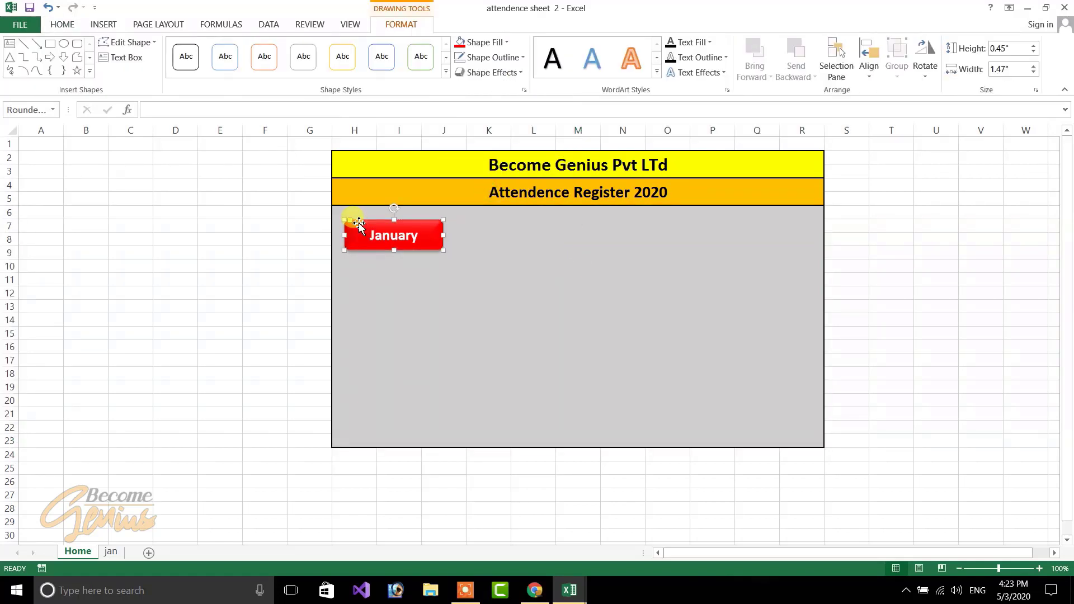
pyautogui.moveTo(359, 222); pyautogui.dragTo(365, 276)
pyautogui.hotkey('ctrl', 'd')
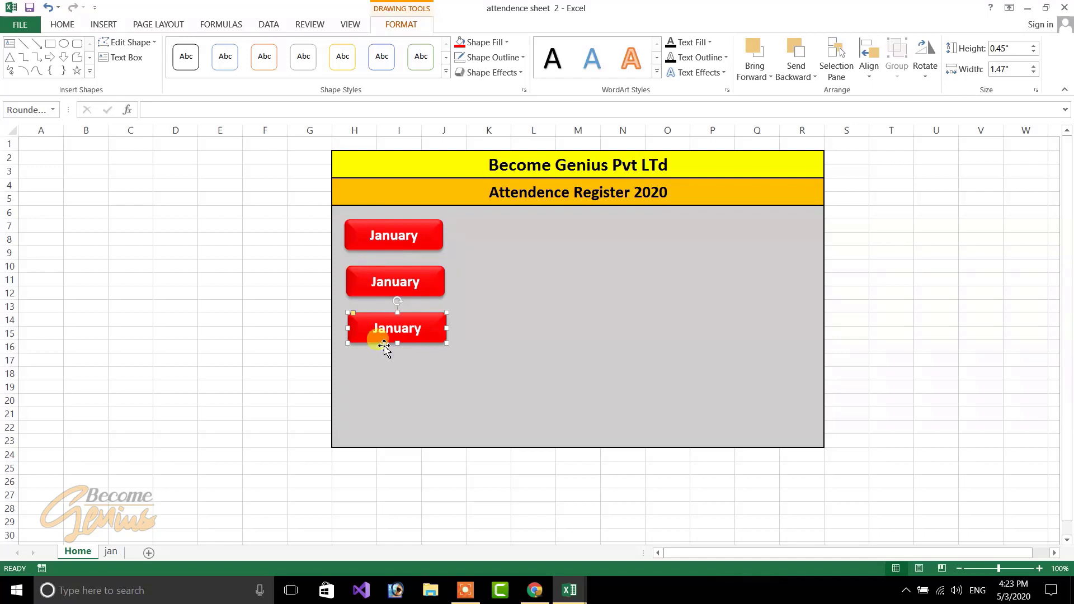
pyautogui.hotkey('ctrl', 'd')
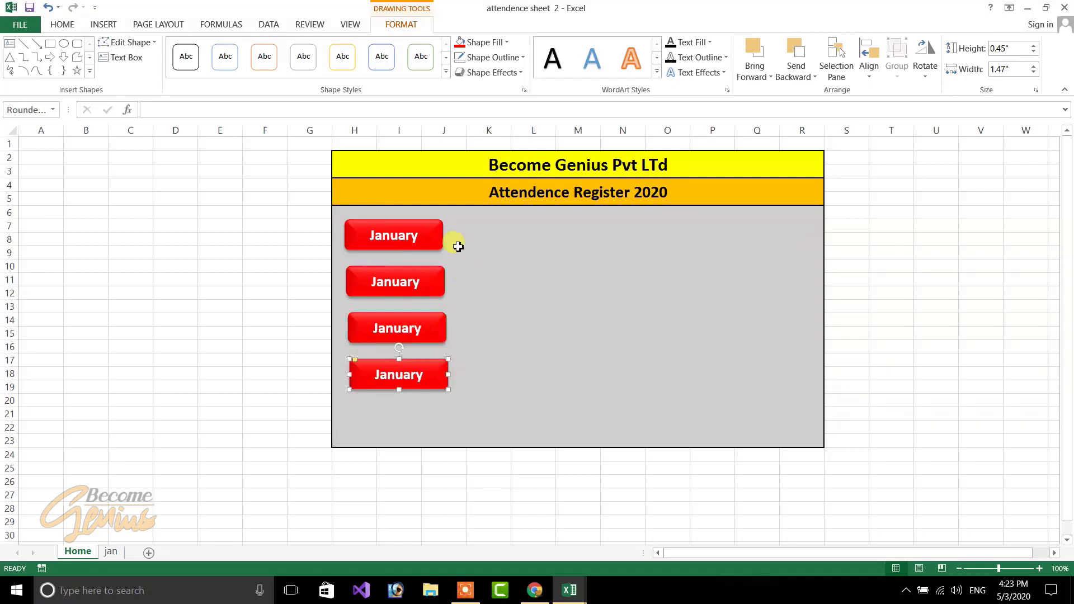
pyautogui.click(391, 213)
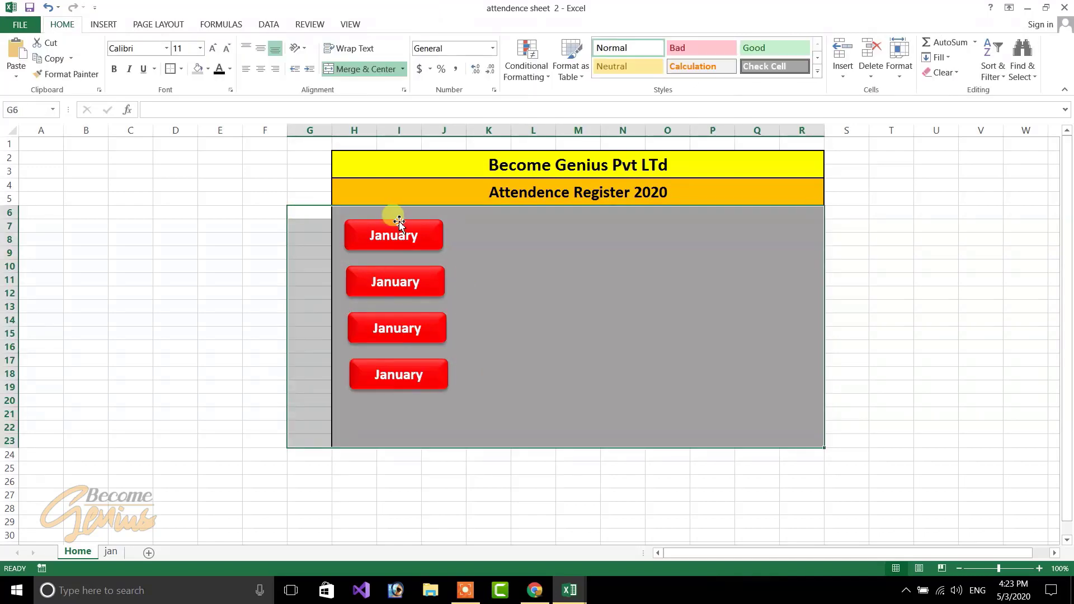
pyautogui.click(395, 225)
pyautogui.keyDown('ctrl'); pyautogui.click(370, 283); pyautogui.keyUp('ctrl')
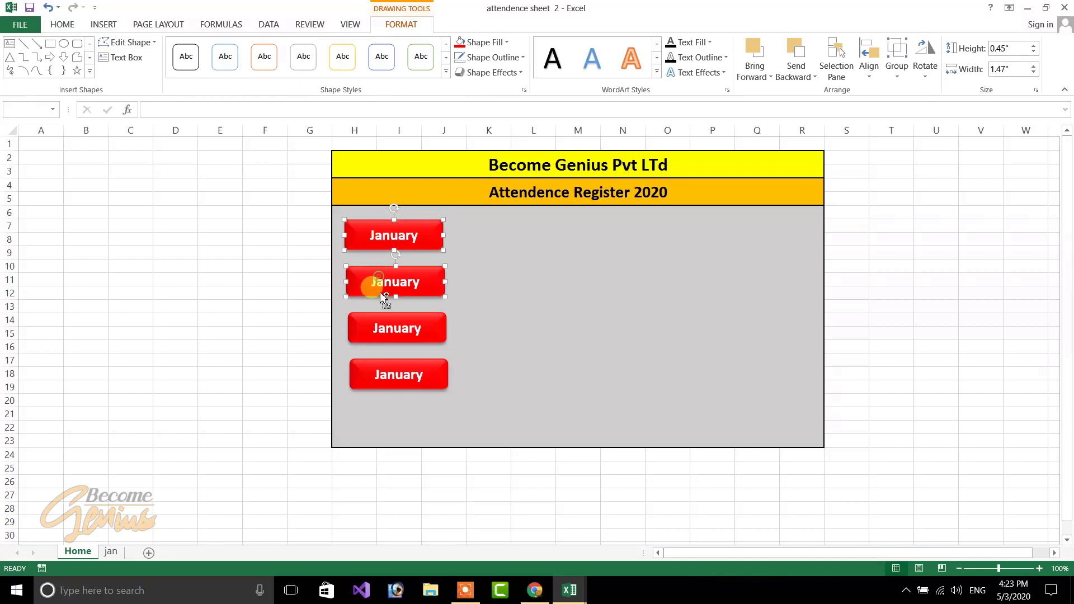
pyautogui.click(376, 309)
pyautogui.click(375, 325)
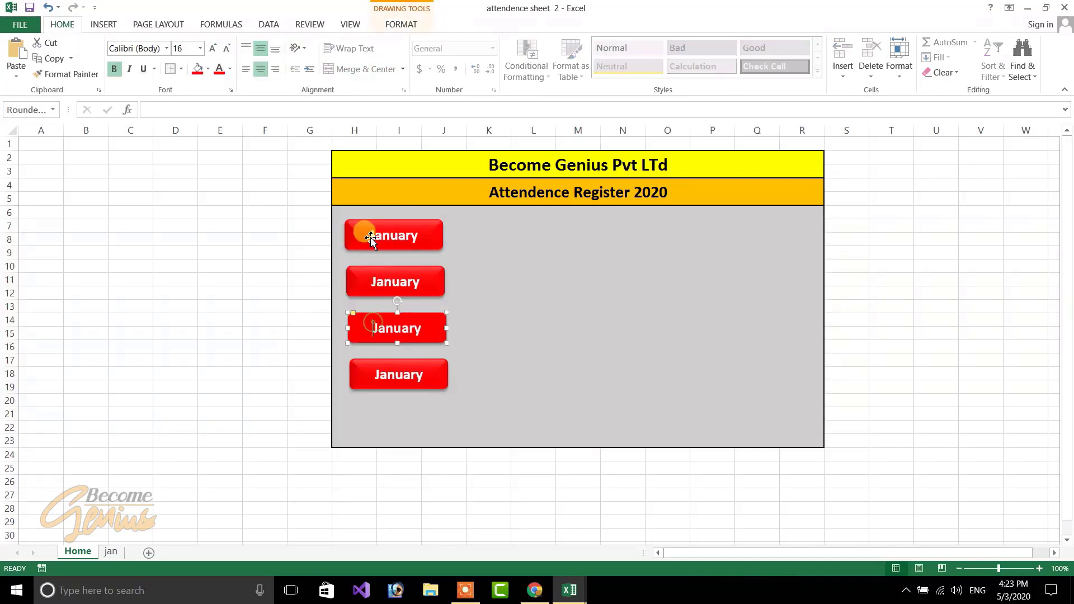
# Step: Duplicate the column of four buttons twice to the right, making three evenly spaced columns lined up with the original
pyautogui.click(358, 229)
pyautogui.keyDown('ctrl'); pyautogui.click(363, 276); pyautogui.keyUp('ctrl')
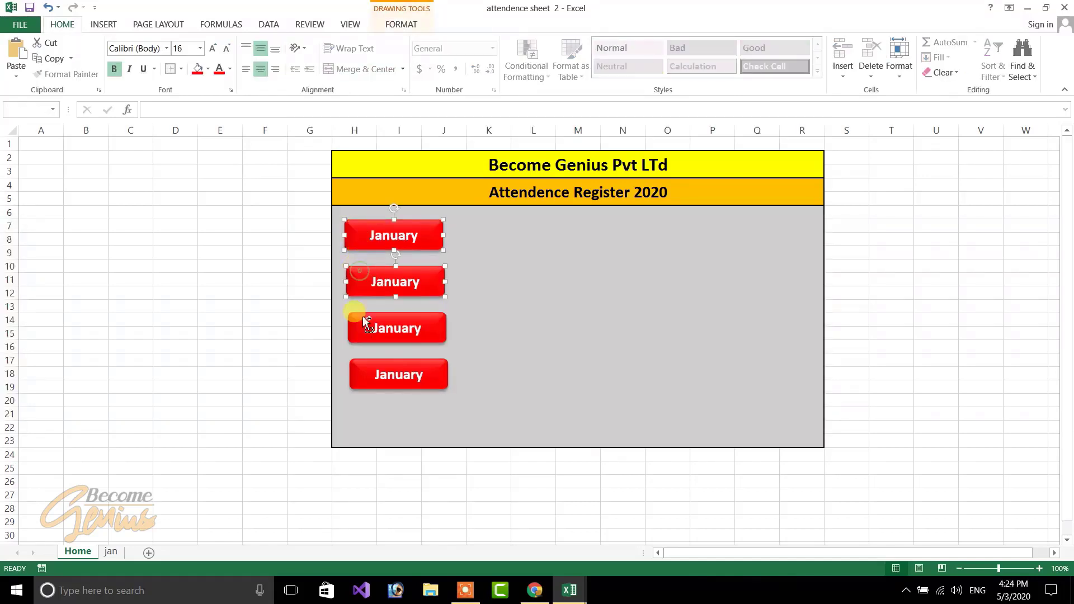
pyautogui.keyDown('ctrl'); pyautogui.click(363, 335); pyautogui.keyUp('ctrl')
pyautogui.keyDown('ctrl'); pyautogui.click(365, 375); pyautogui.keyUp('ctrl')
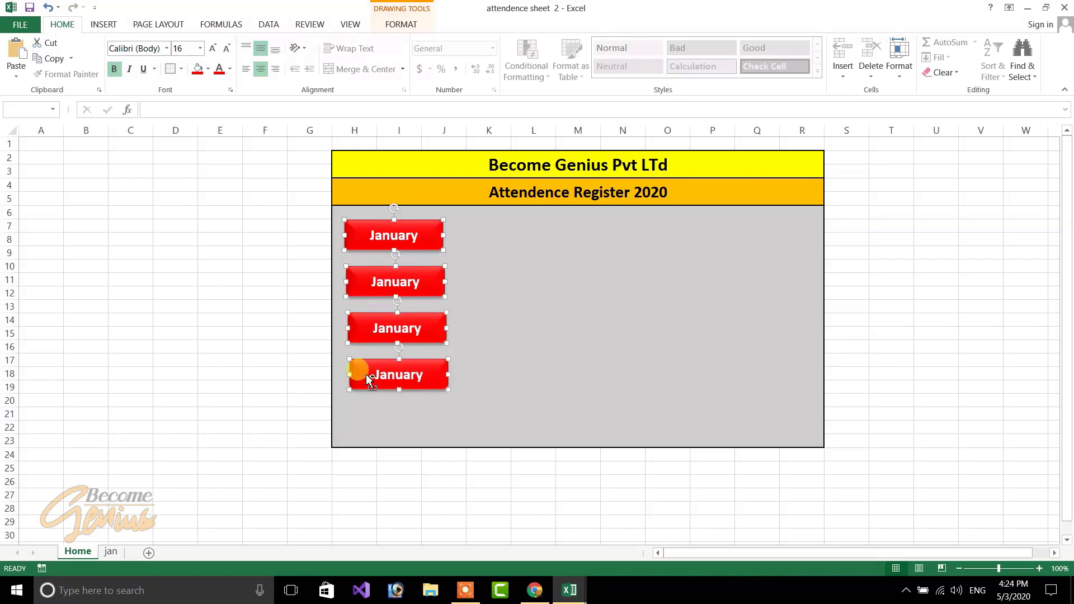
pyautogui.hotkey('ctrl', 'd')
pyautogui.moveTo(372, 280); pyautogui.dragTo(491, 280)
pyautogui.hotkey('ctrl', 'd')
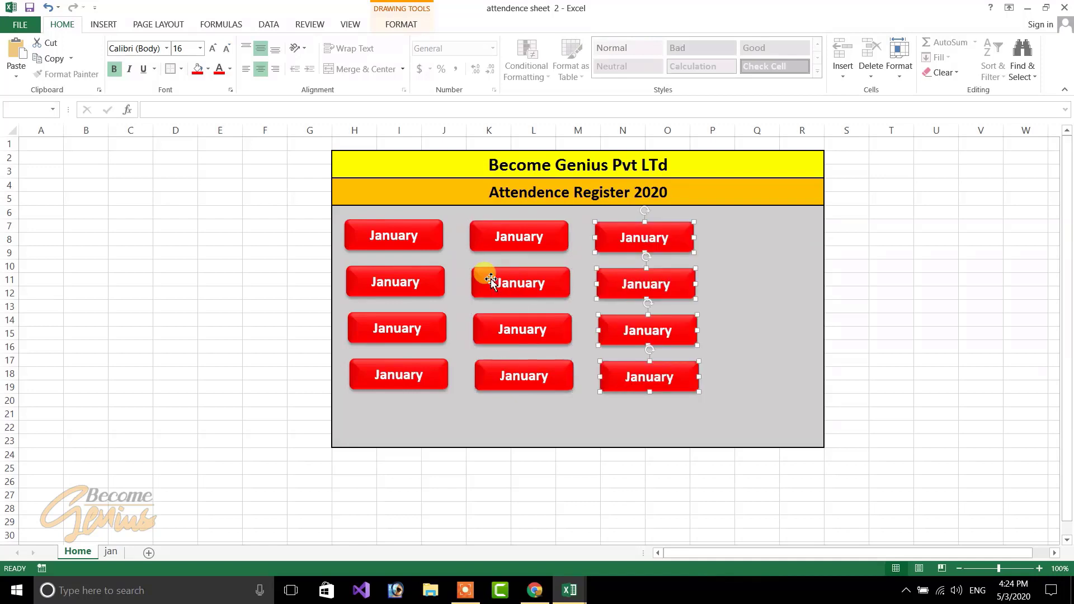
pyautogui.moveTo(605, 233); pyautogui.dragTo(607, 232)
# Step: Relabel the second button in the first column as "February"
pyautogui.click(422, 280)
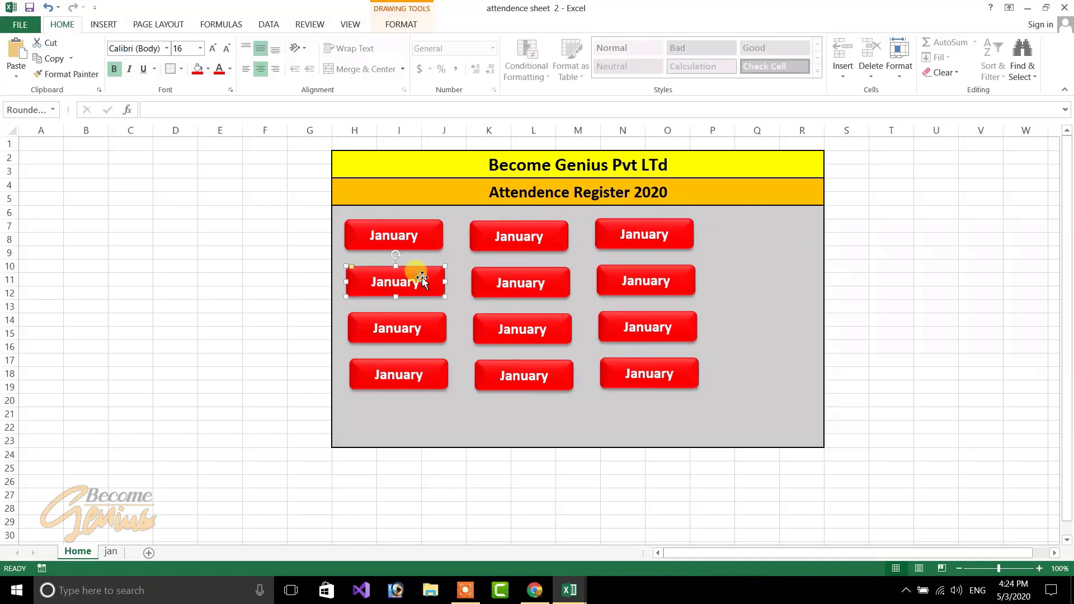
pyautogui.doubleClick(422, 278)
pyautogui.moveTo(419, 281); pyautogui.dragTo(355, 281)
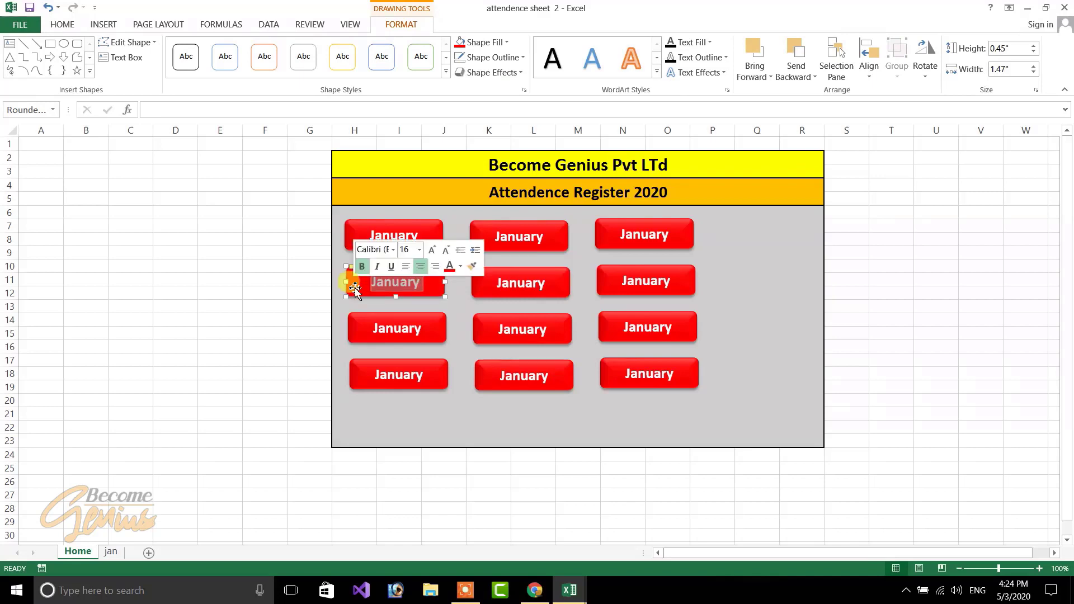
pyautogui.write('F')
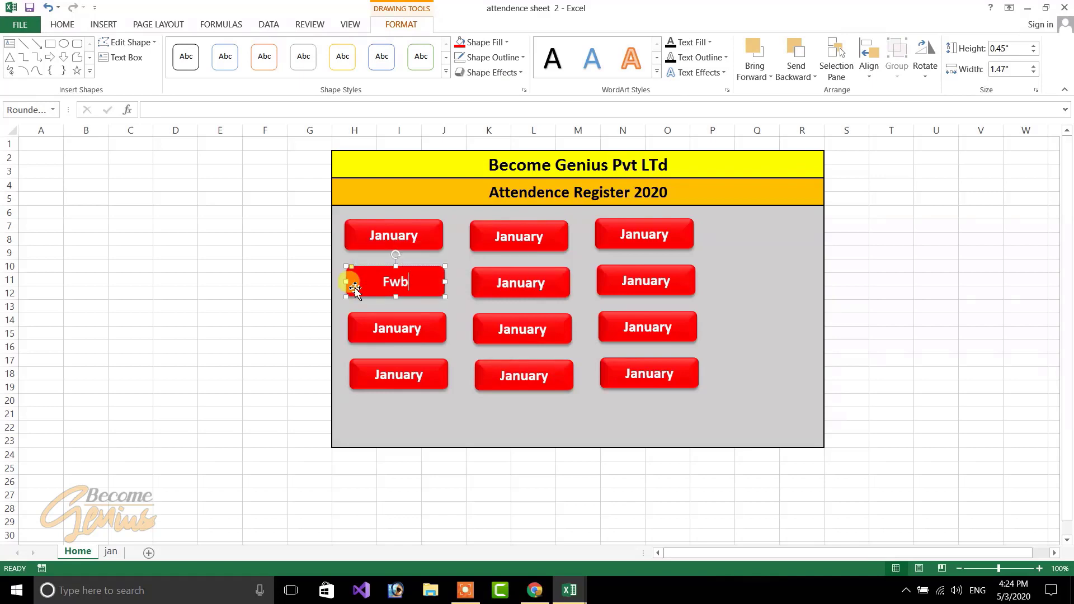
pyautogui.write('ebruary')
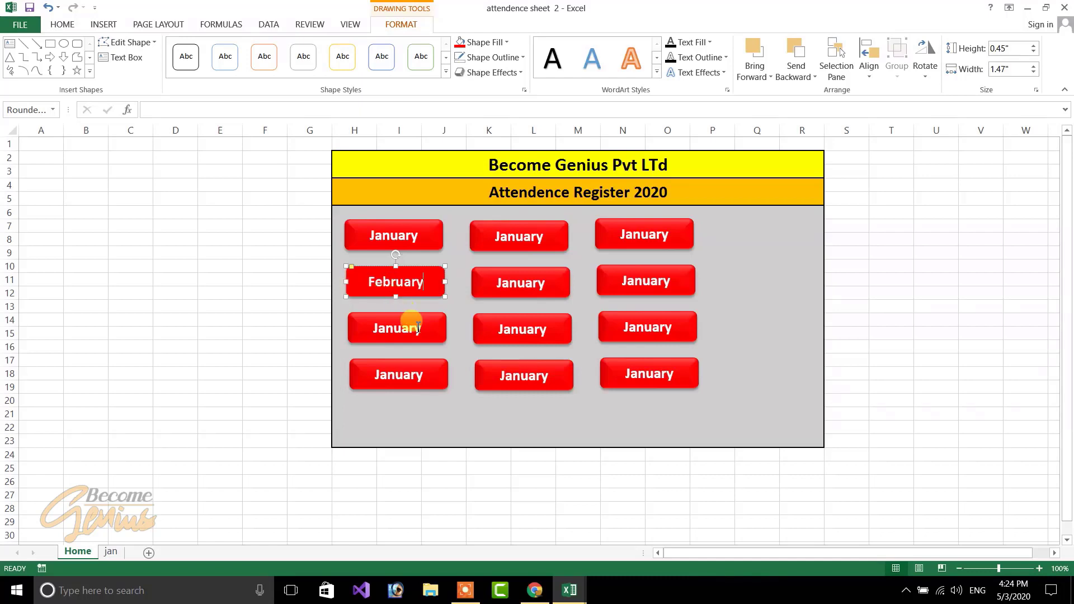
# Step: Relabel the third button in the first column as "March"
pyautogui.doubleClick(418, 328)
pyautogui.write('M')
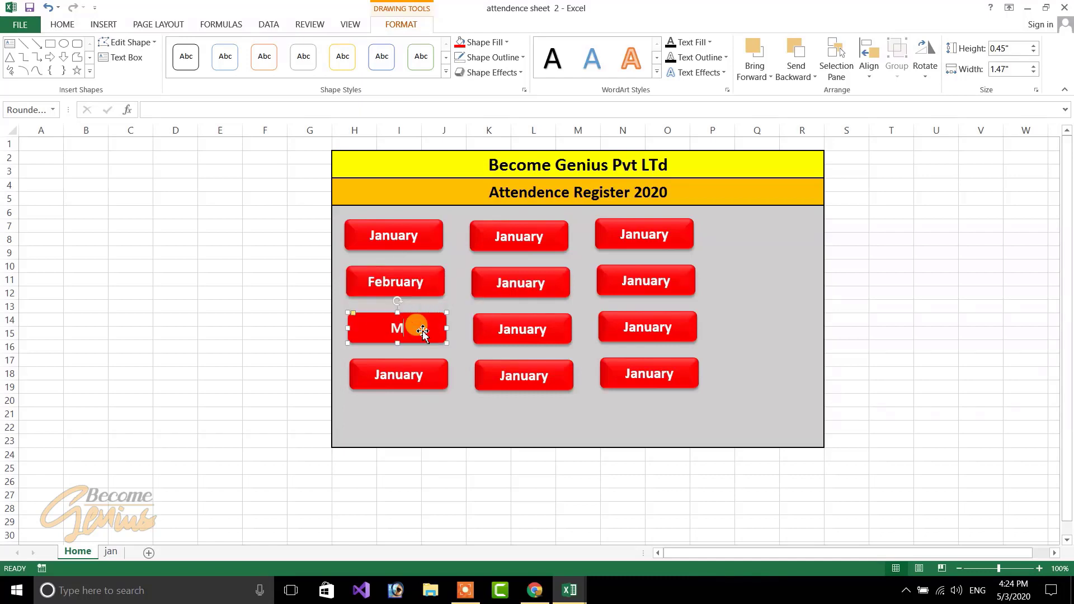
pyautogui.write('arcgh')
pyautogui.press('BackSpace')
# Step: Relabel the fourth button in the first column as "April"
pyautogui.click(406, 376)
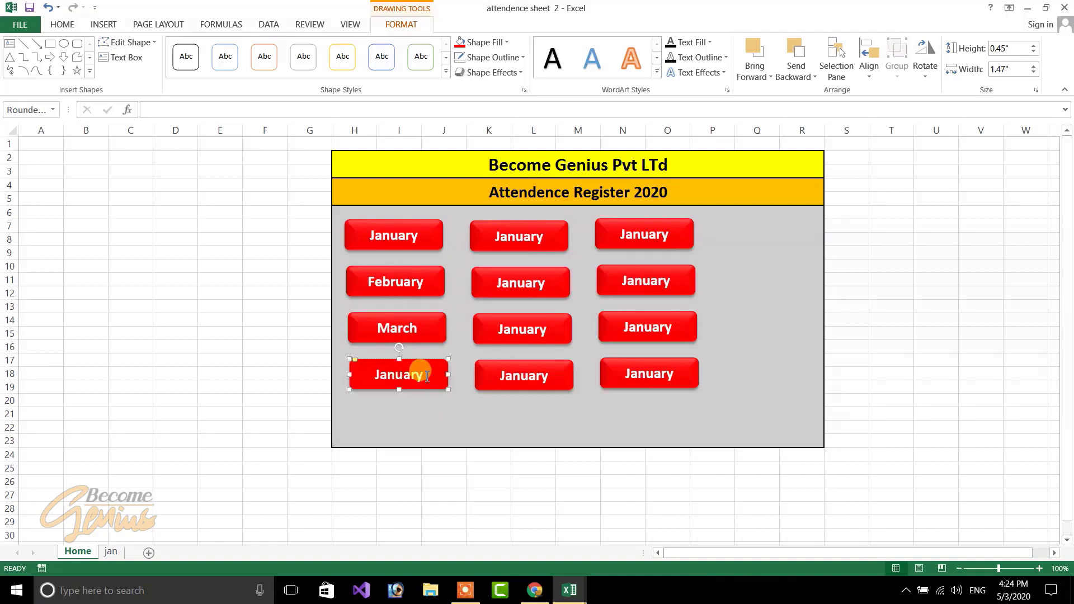
pyautogui.doubleClick(427, 376)
pyautogui.write('April')
pyautogui.click(523, 236)
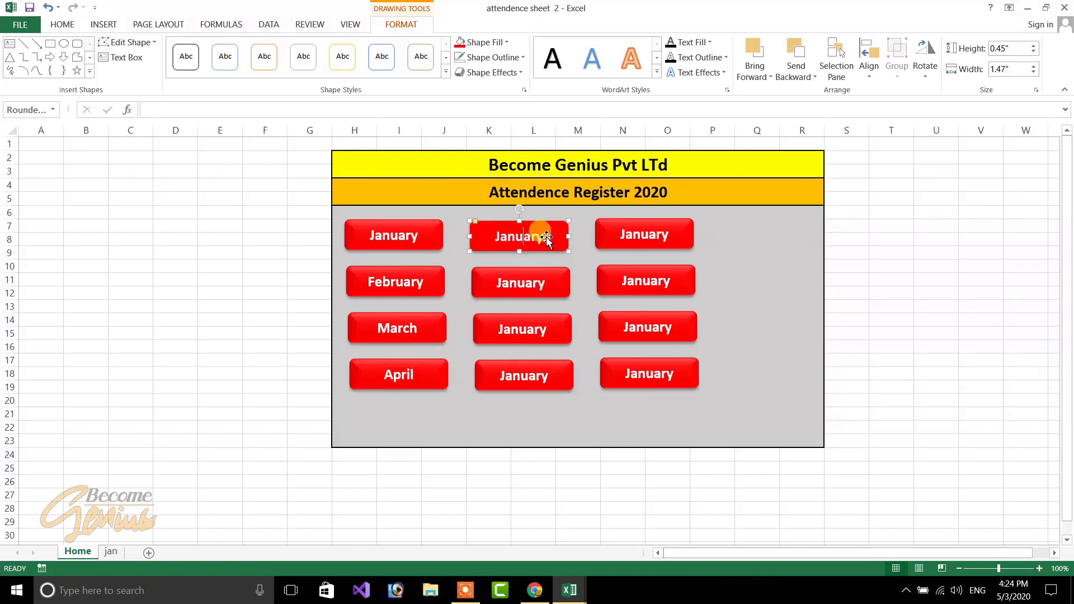
# Step: Relabel the top button in the second column as "May"
pyautogui.doubleClick(544, 238)
pyautogui.write('May')
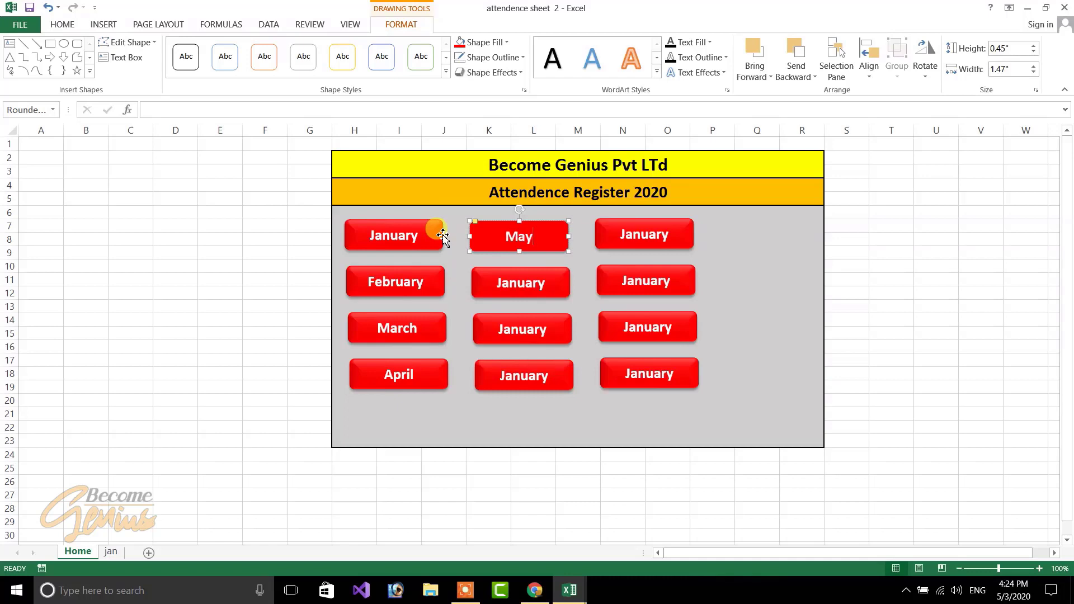
pyautogui.click(904, 226)
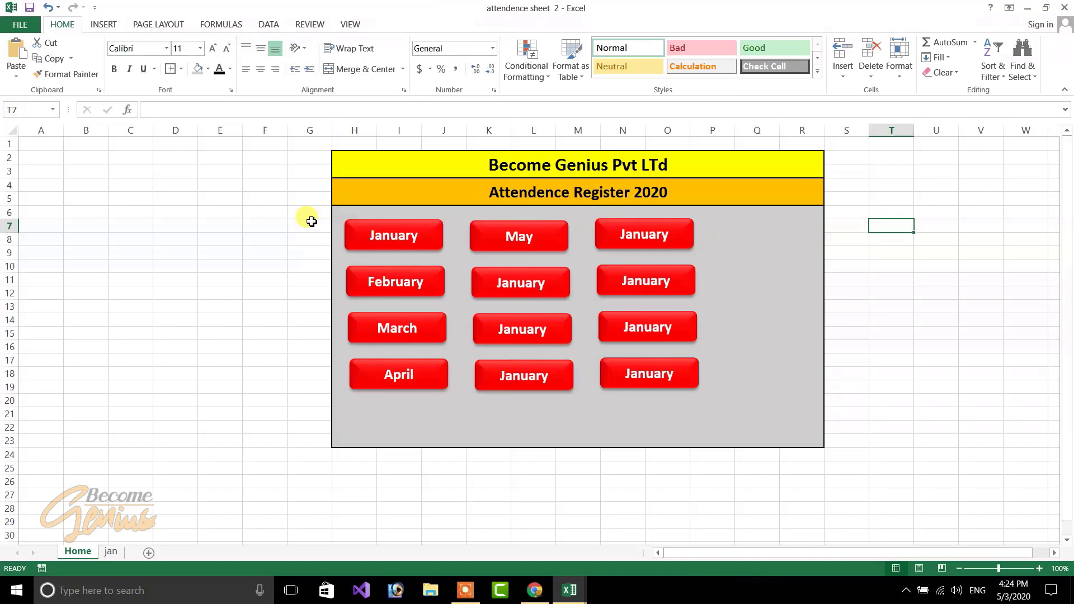
# Step: Clear the attendance entries for days 30 and 31 in AH8:AI25 on the jan sheet
pyautogui.click(112, 552)
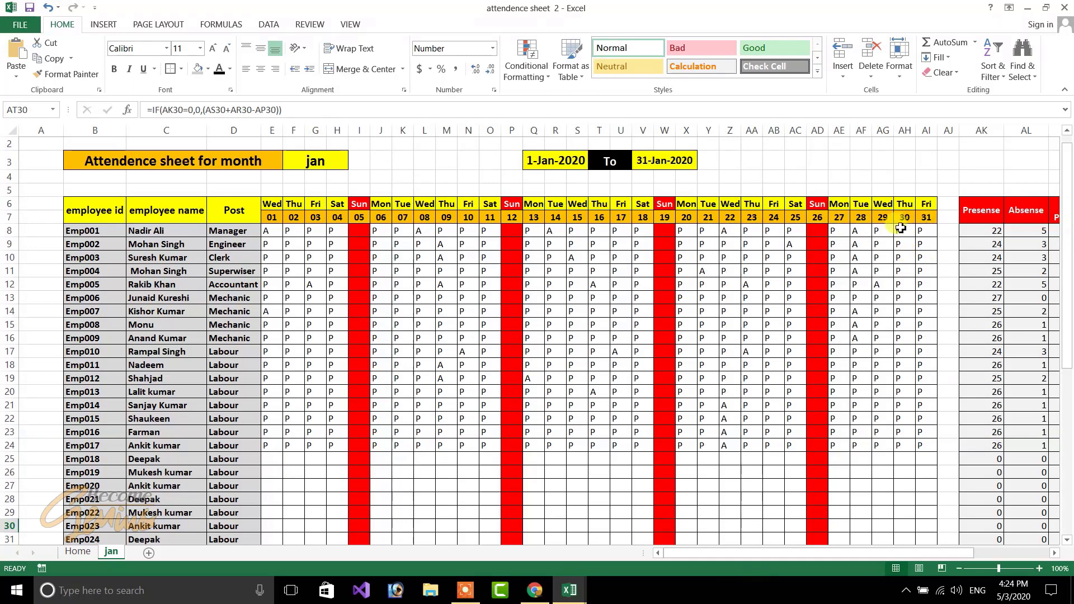
pyautogui.moveTo(900, 230); pyautogui.dragTo(929, 463)
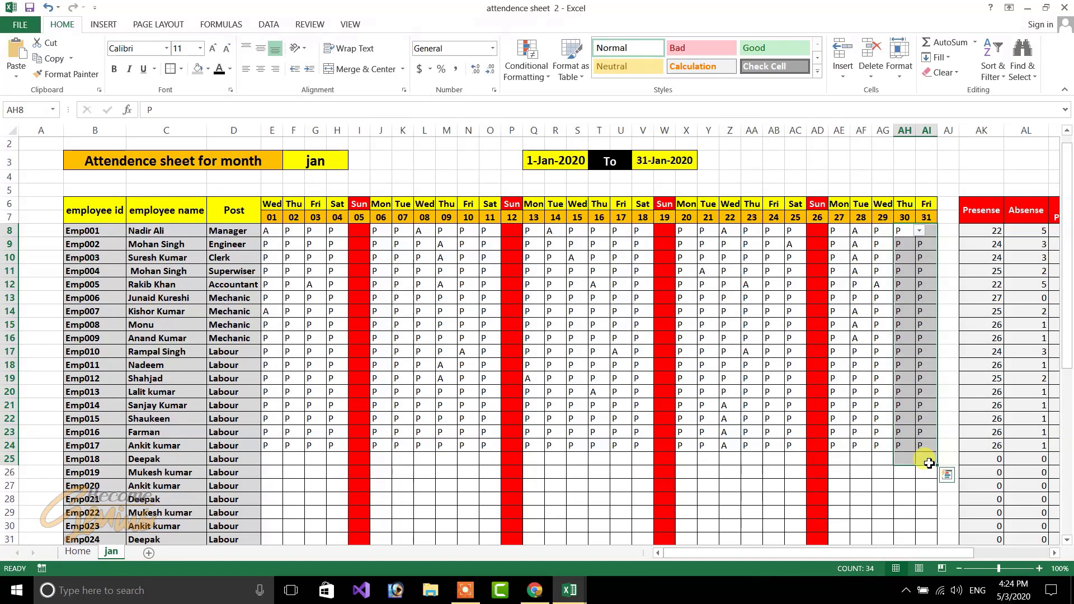
pyautogui.press('Delete')
pyautogui.click(769, 473)
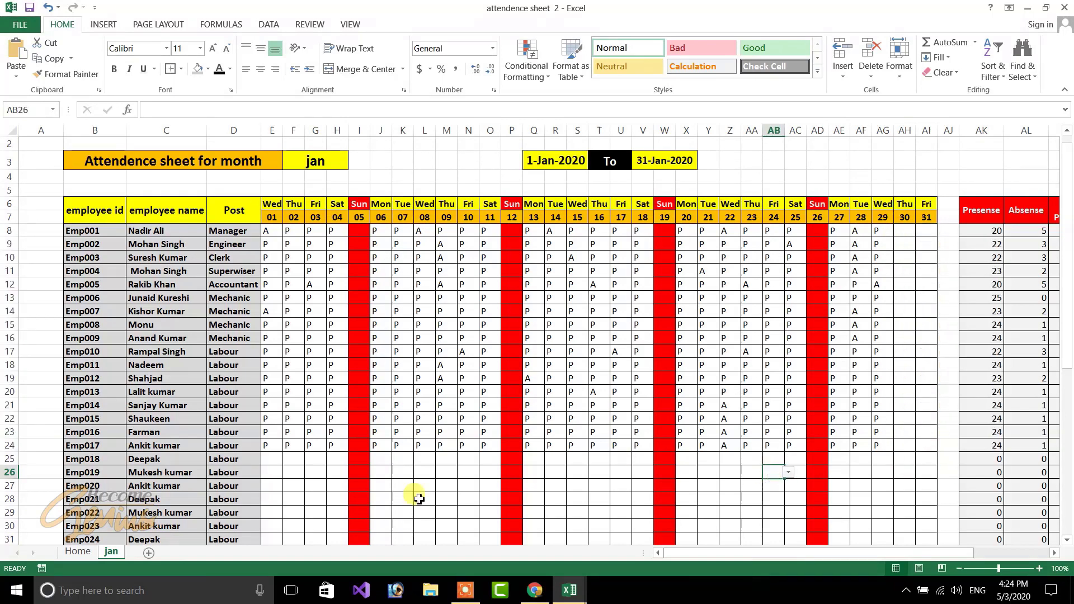
# Step: Rename the jan sheet as "feb" to test the automatic month dates
pyautogui.rightClick(109, 558)
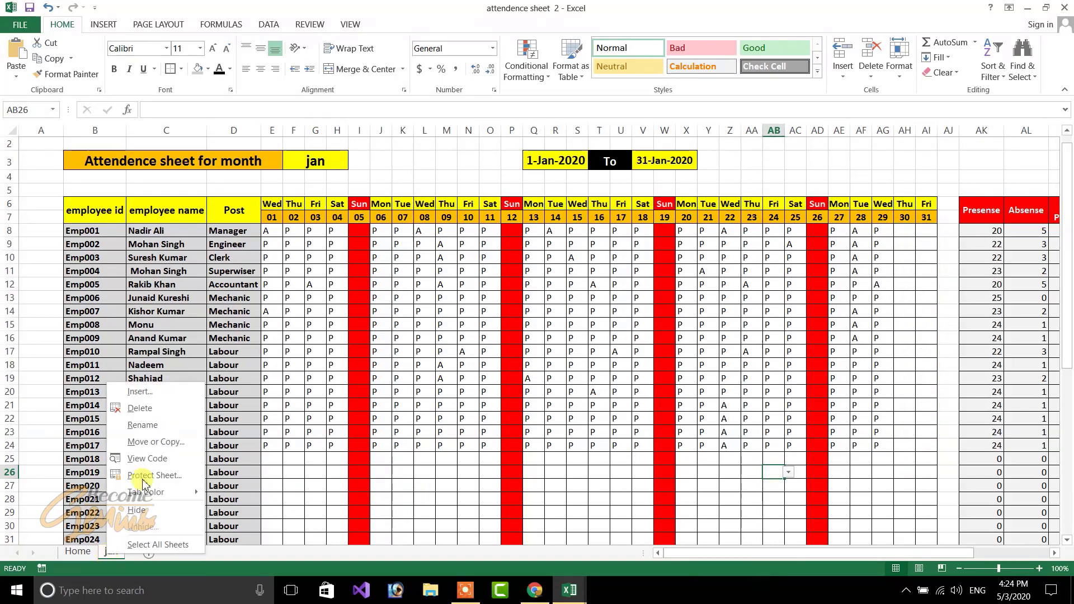
pyautogui.click(159, 426)
pyautogui.write('feb')
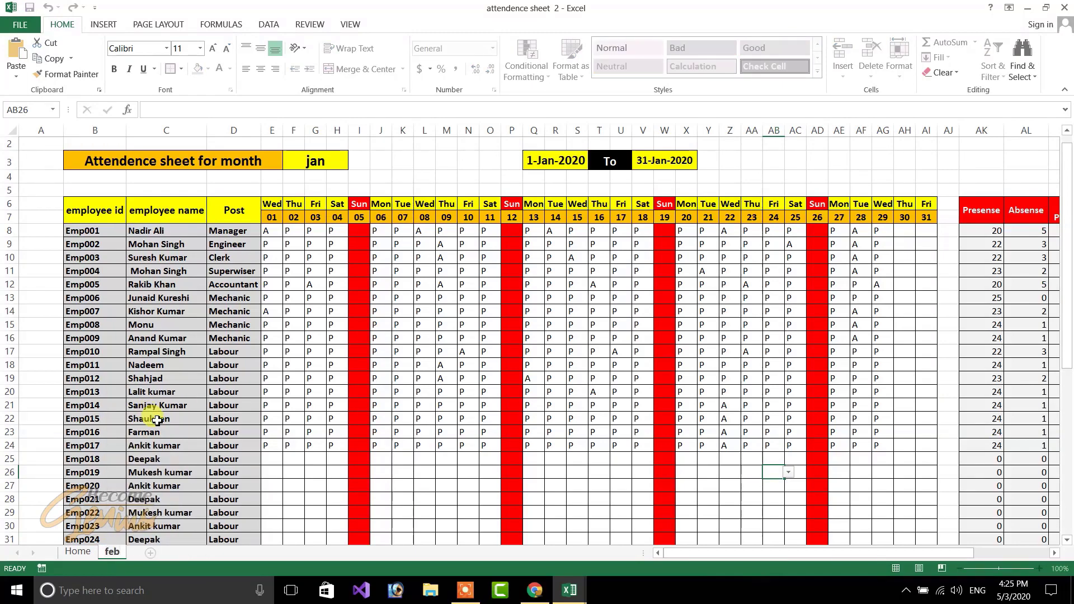
pyautogui.press('Return')
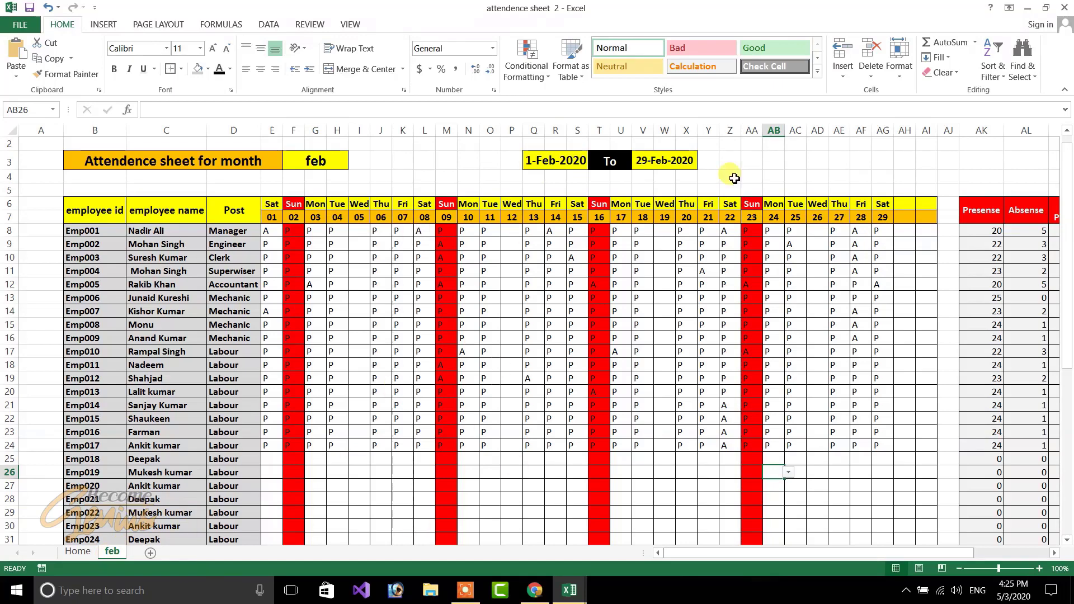
# Step: Rename the feb sheet as "fhhfh" to test an invalid month name, and inspect the month formula in F3
pyautogui.rightClick(117, 549)
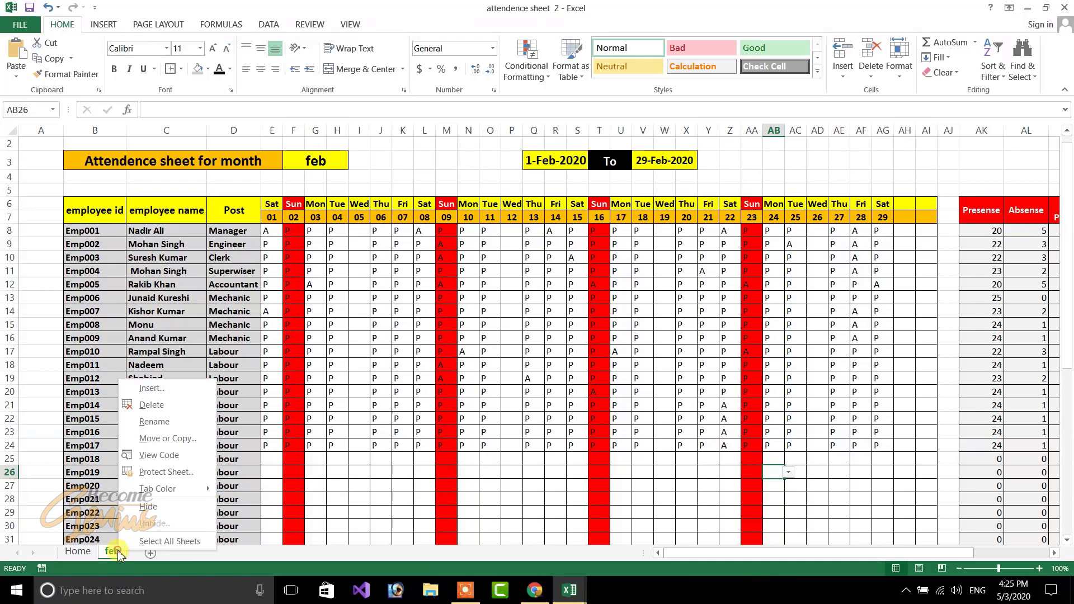
pyautogui.click(171, 426)
pyautogui.write('fhhfh')
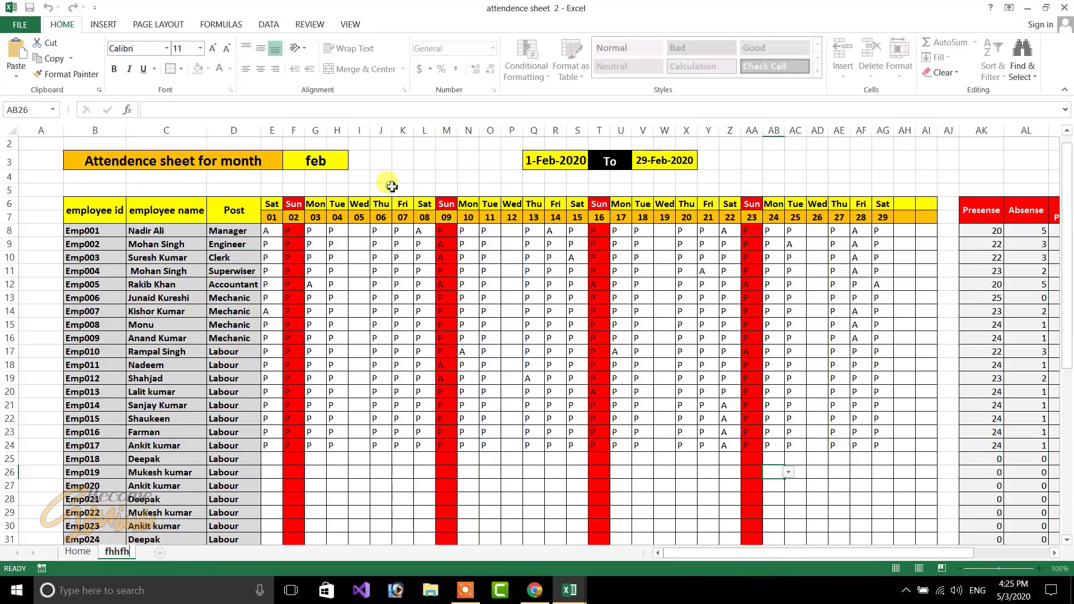
pyautogui.click(392, 189)
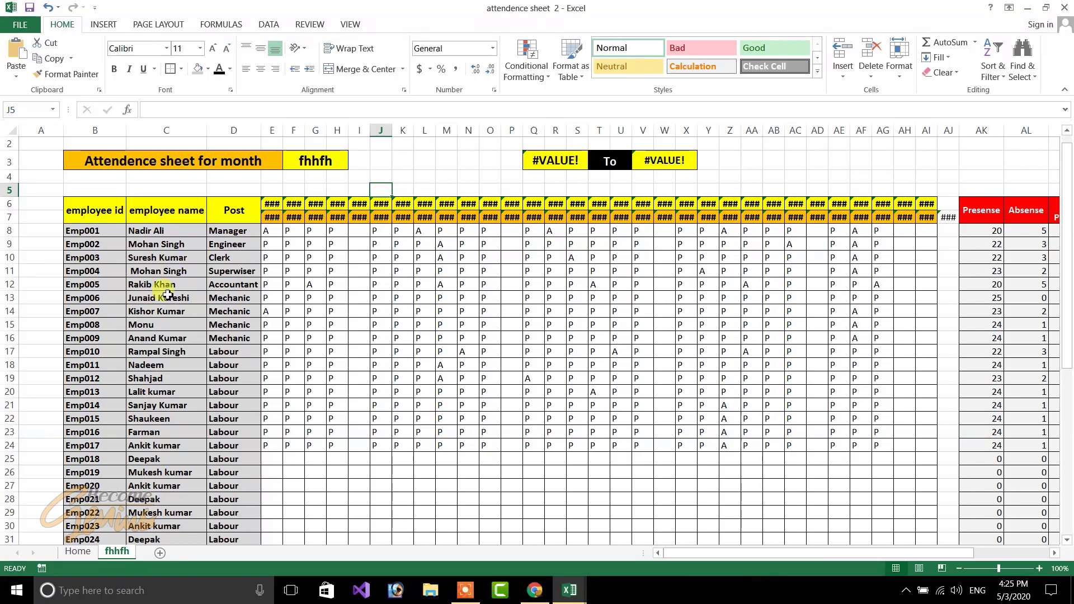
pyautogui.click(317, 162)
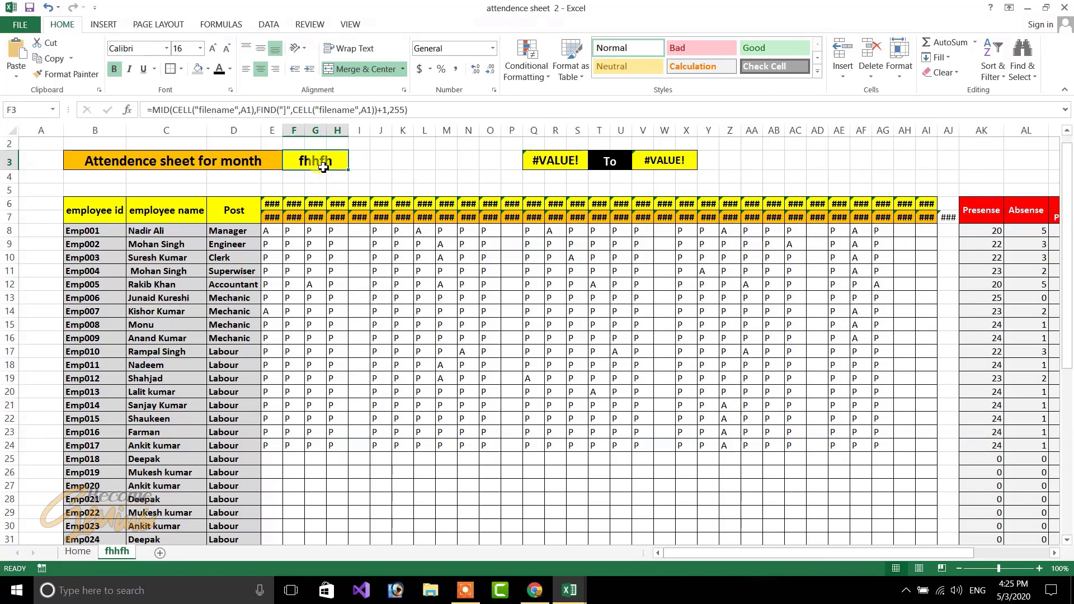
# Step: Rename the fhhfh sheet as "aug"
pyautogui.rightClick(118, 552)
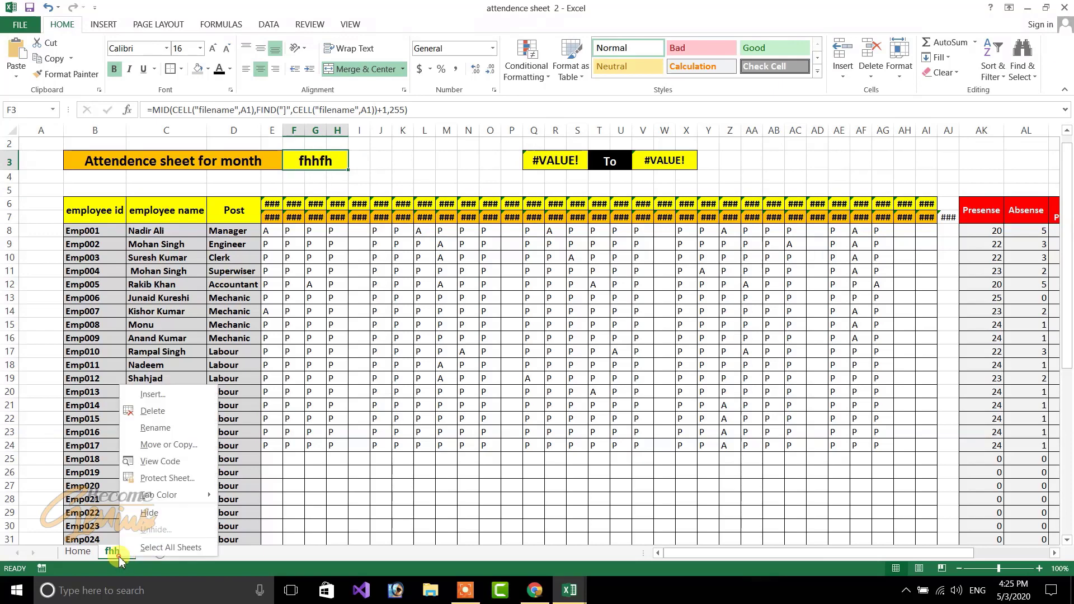
pyautogui.click(156, 428)
pyautogui.write('au')
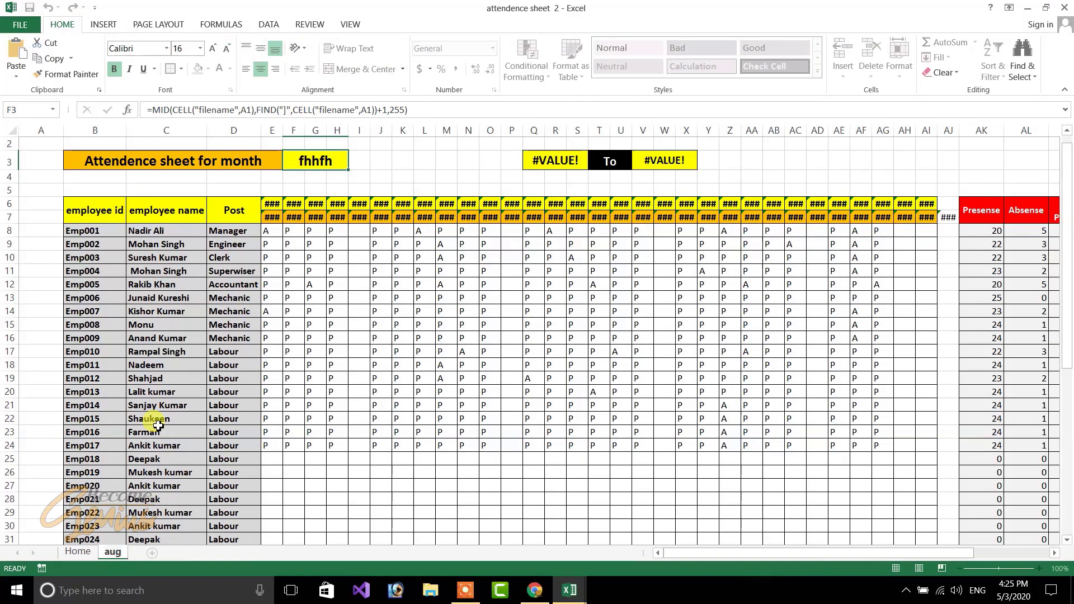
pyautogui.write('g')
pyautogui.press('Return')
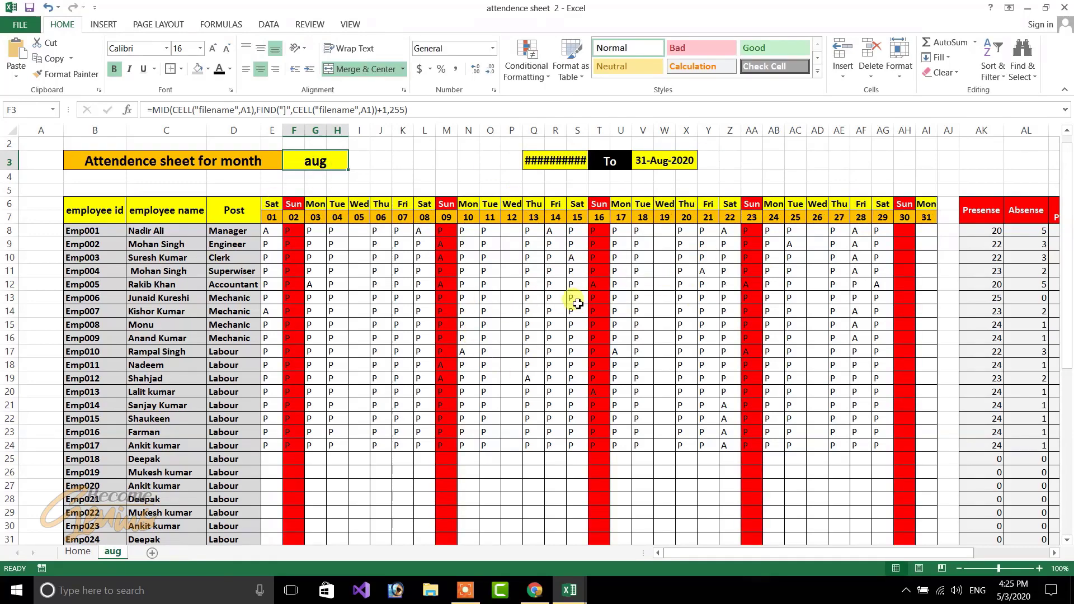
# Step: Rename the aug sheet as "jul"
pyautogui.rightClick(114, 553)
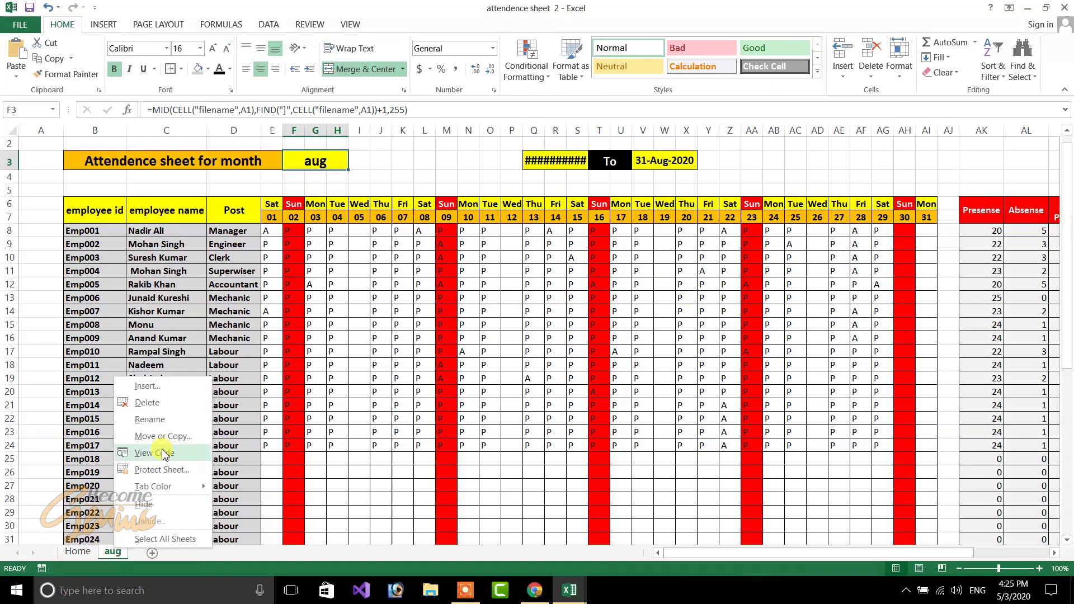
pyautogui.click(150, 419)
pyautogui.write('jul')
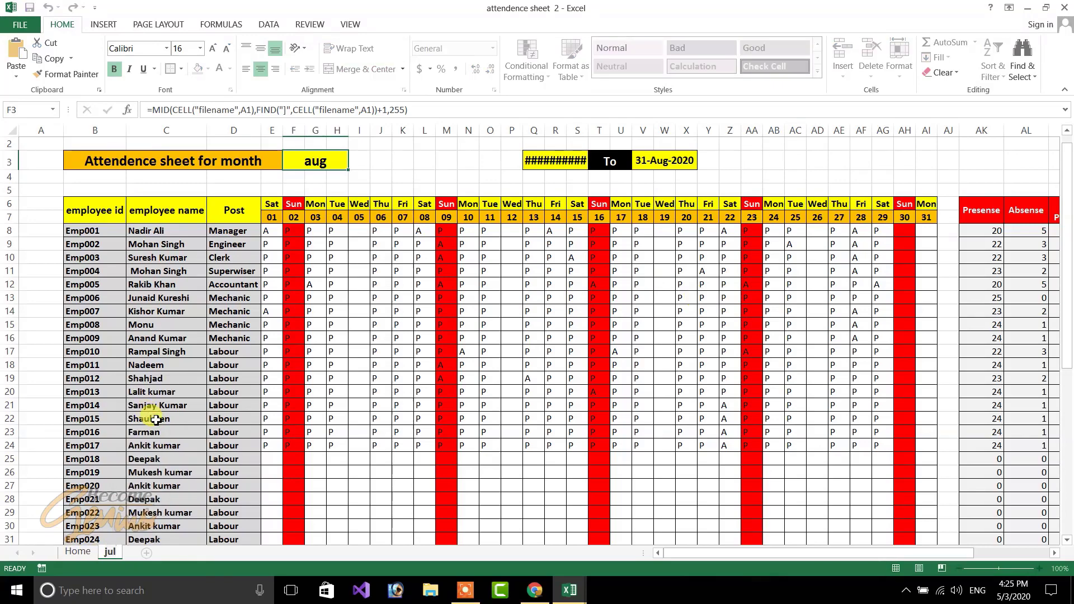
pyautogui.press('Return')
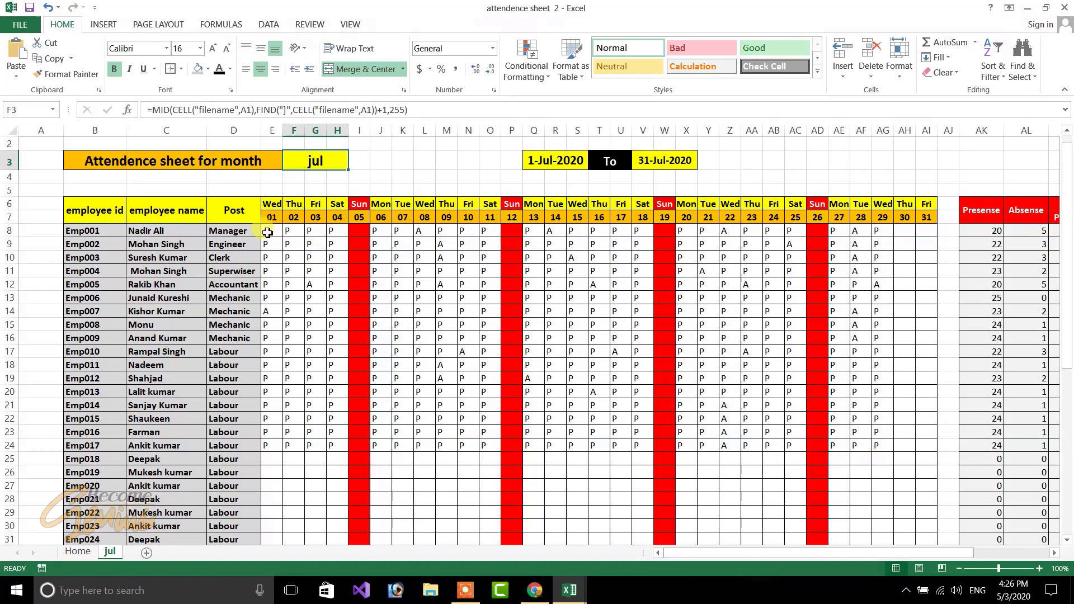
# Step: Create a copy of the jul sheet at the end of the workbook
pyautogui.moveTo(750, 553); pyautogui.dragTo(915, 542)
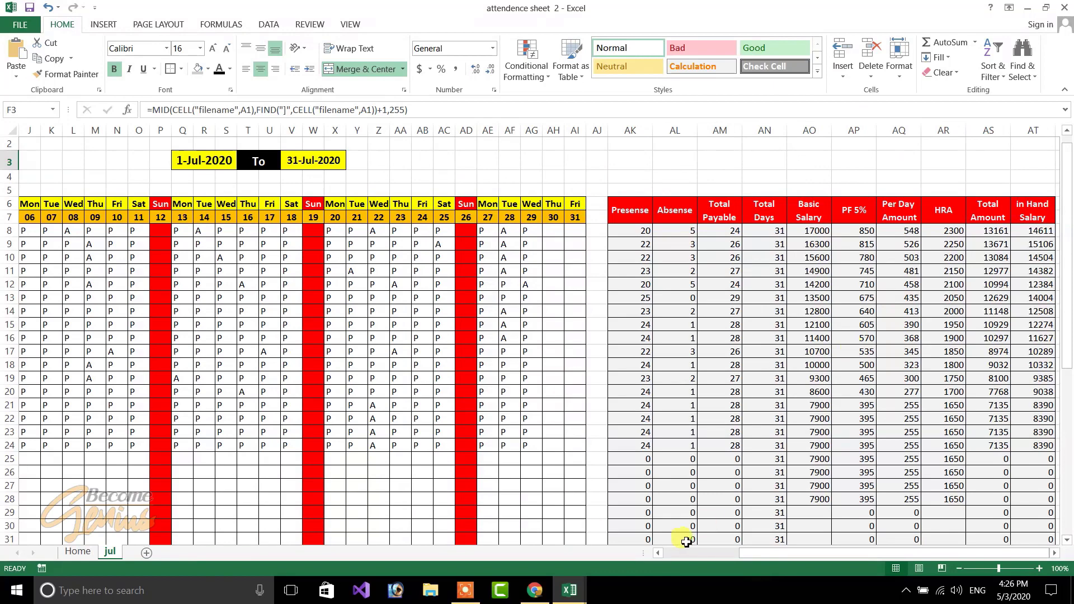
pyautogui.moveTo(765, 558); pyautogui.dragTo(660, 558)
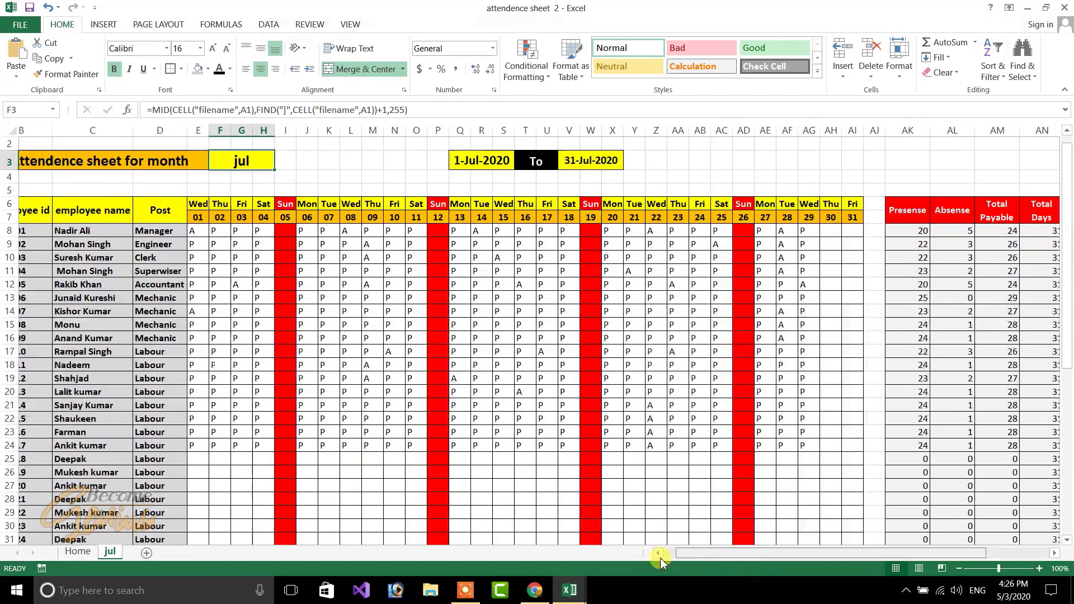
pyautogui.rightClick(109, 554)
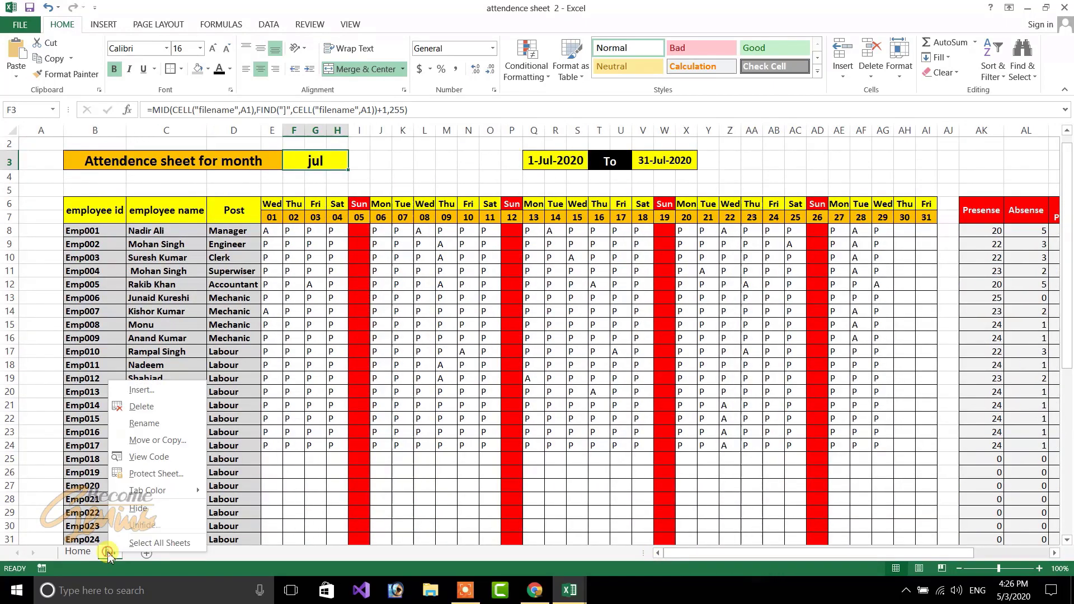
pyautogui.click(143, 440)
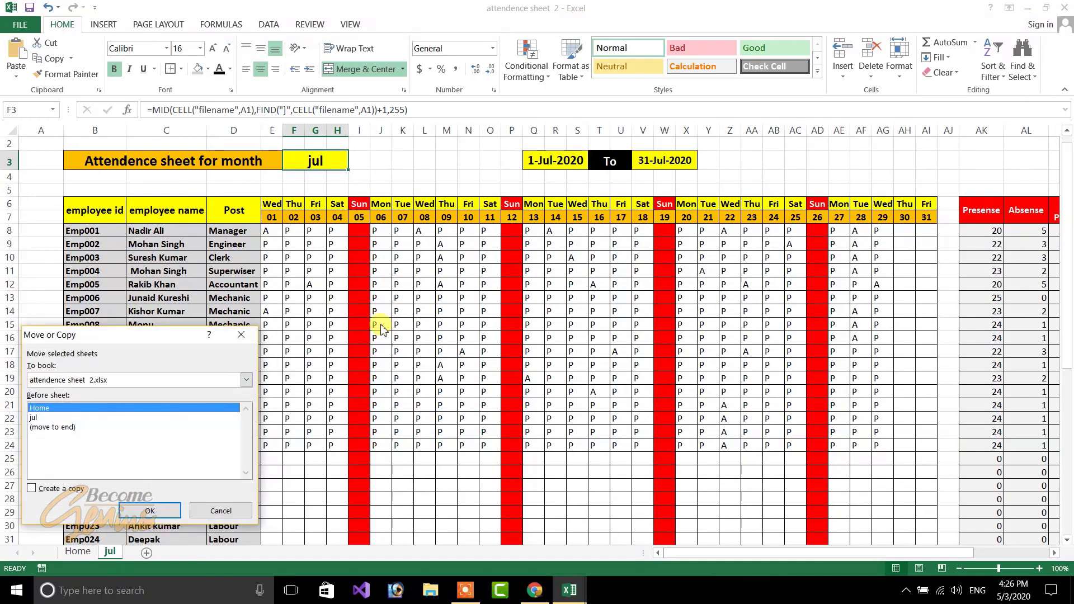
pyautogui.click(32, 488)
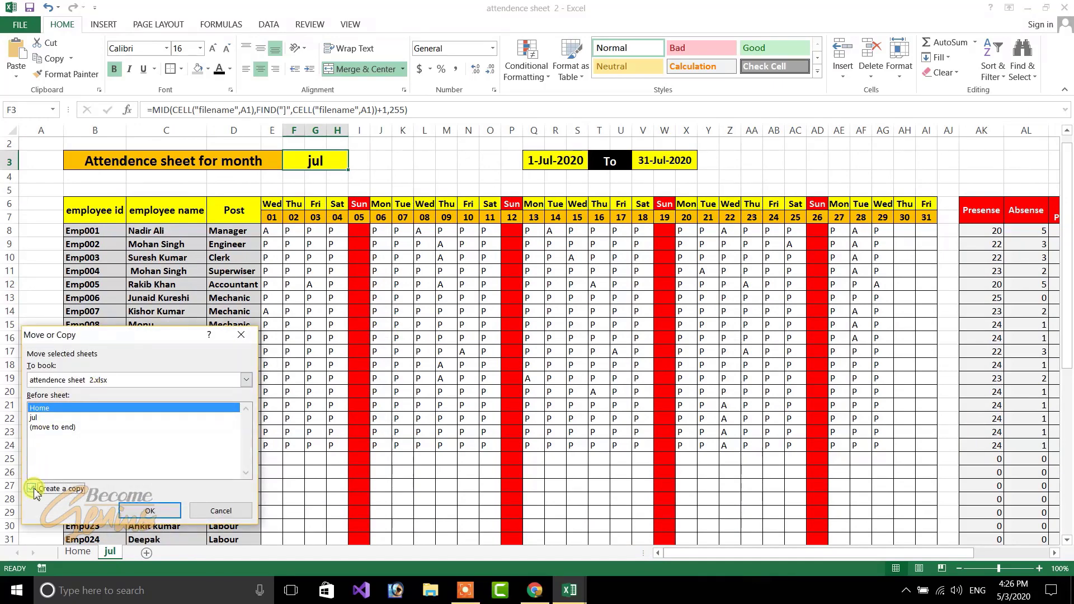
pyautogui.click(46, 428)
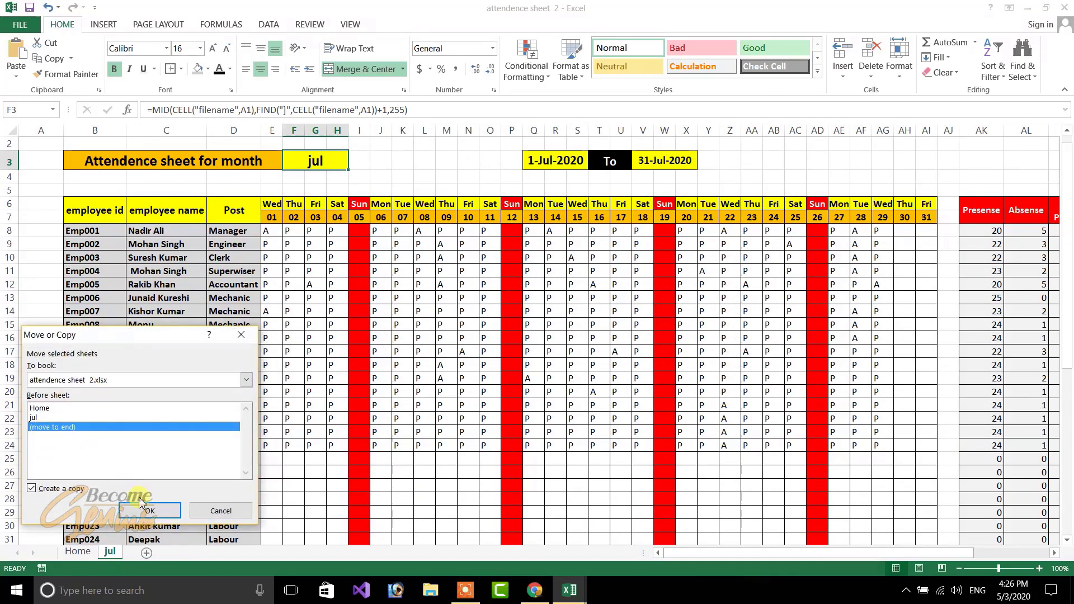
pyautogui.click(149, 511)
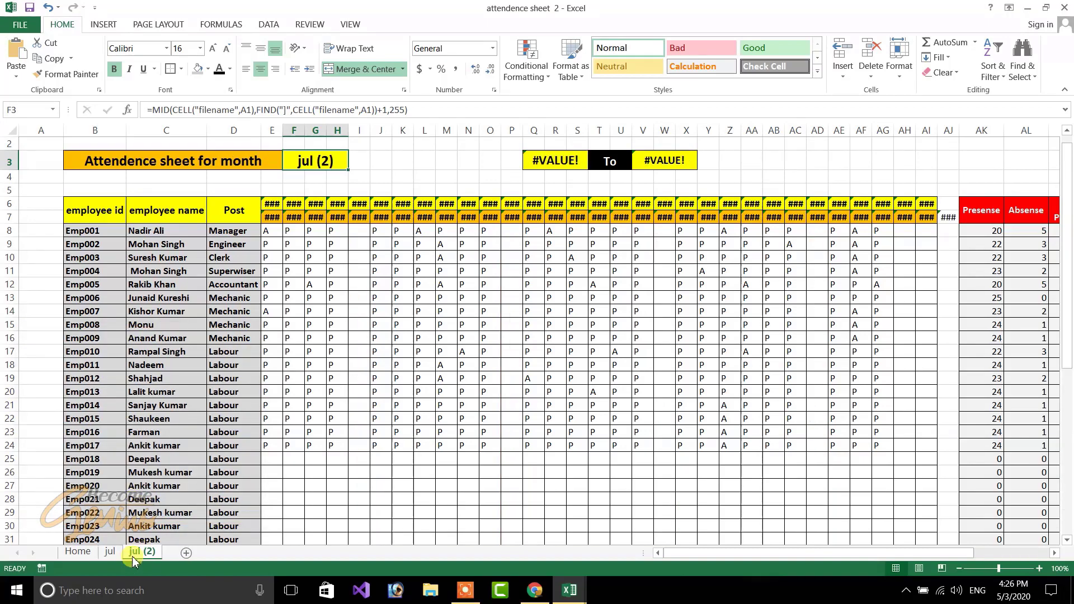
# Step: Create a copy of the jul (2) sheet at the end of the workbook
pyautogui.rightClick(139, 553)
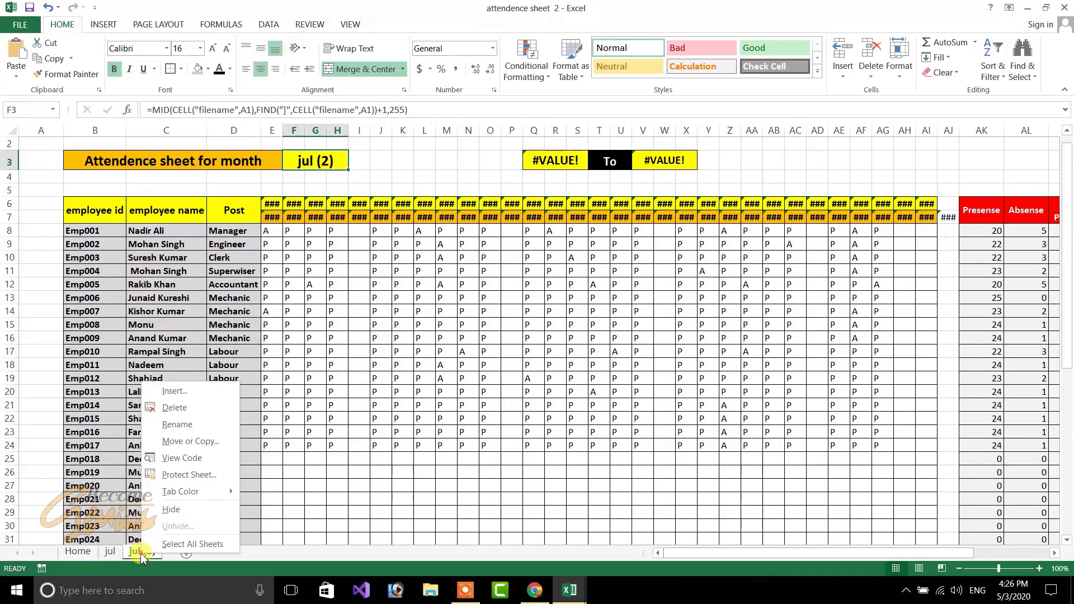
pyautogui.click(177, 441)
pyautogui.click(84, 442)
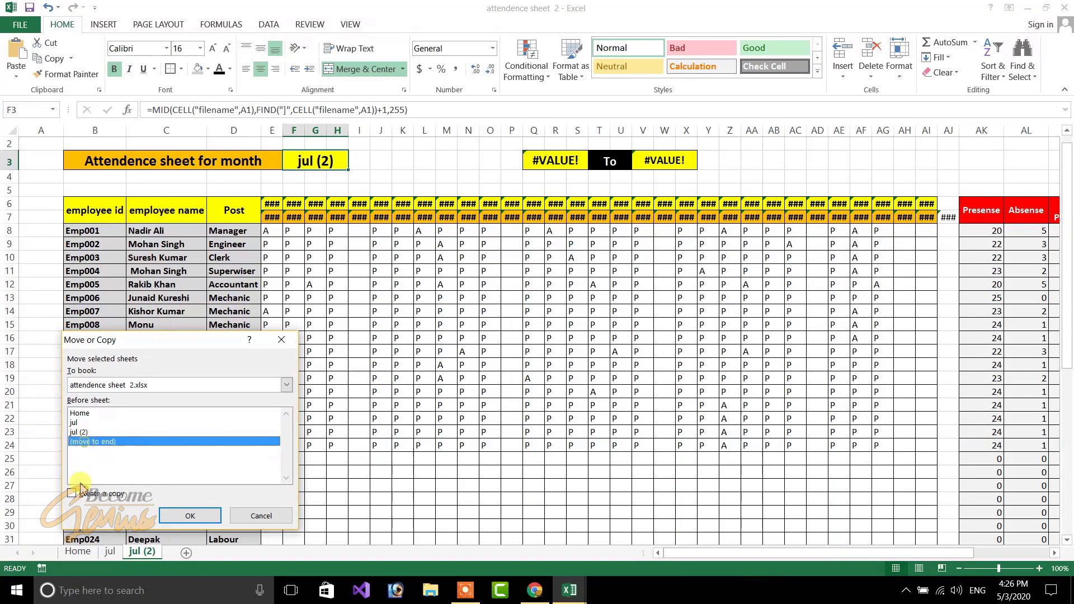
pyautogui.click(74, 495)
pyautogui.click(189, 515)
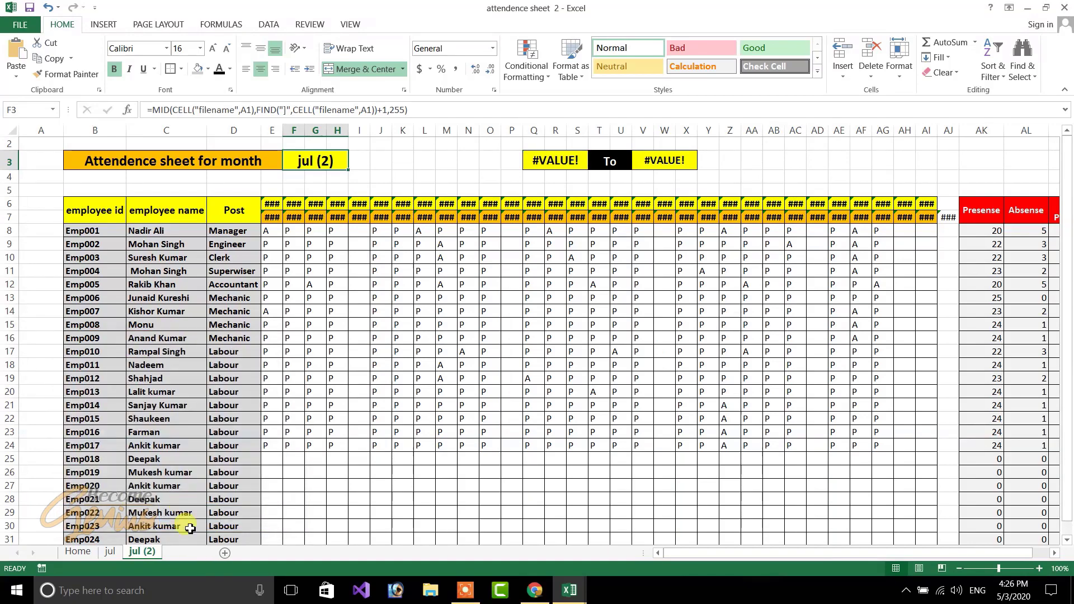
# Step: Create a copy of the jul (3) sheet before Home, and move the Home sheet back to first place
pyautogui.rightClick(182, 553)
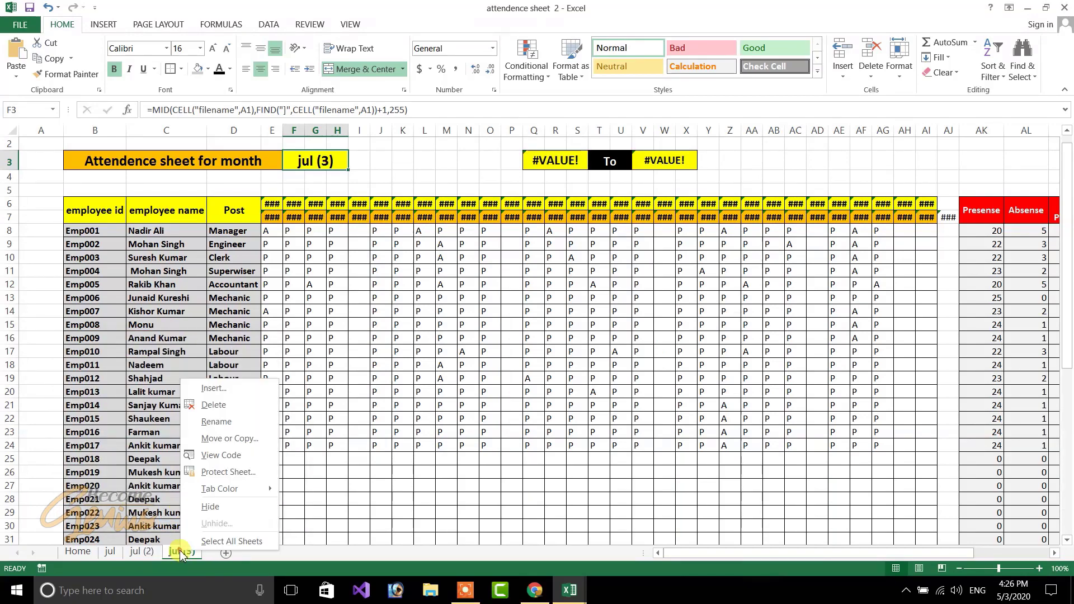
pyautogui.click(232, 441)
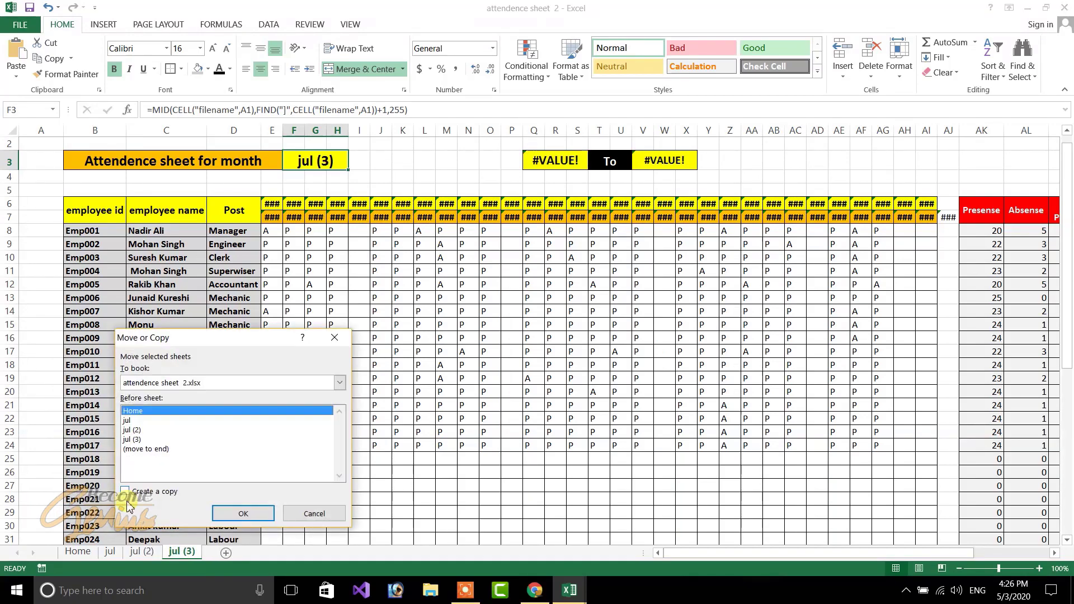
pyautogui.click(240, 513)
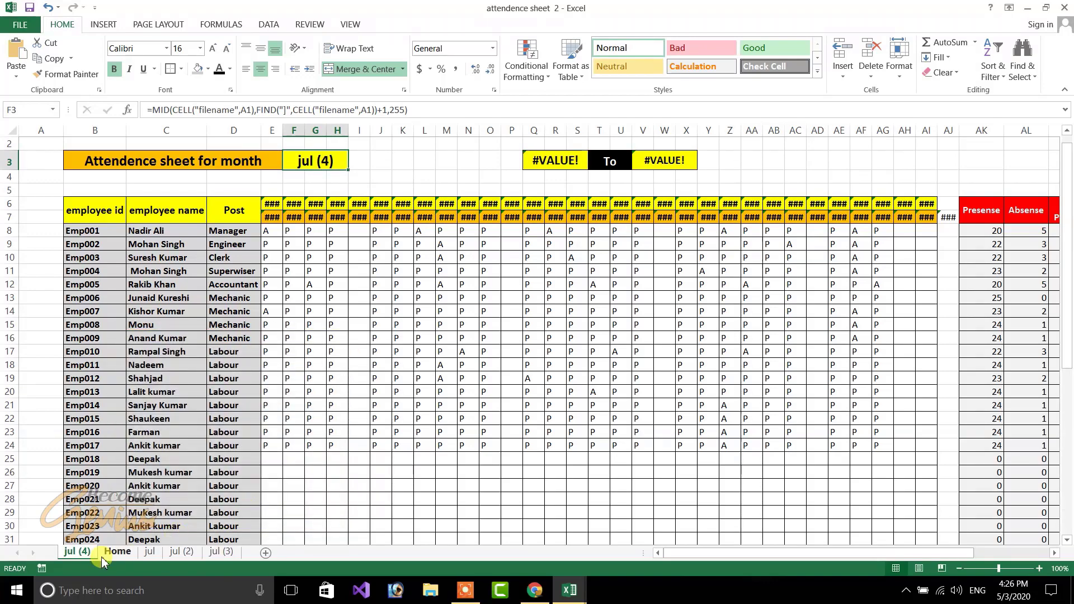
pyautogui.moveTo(114, 554); pyautogui.dragTo(73, 551)
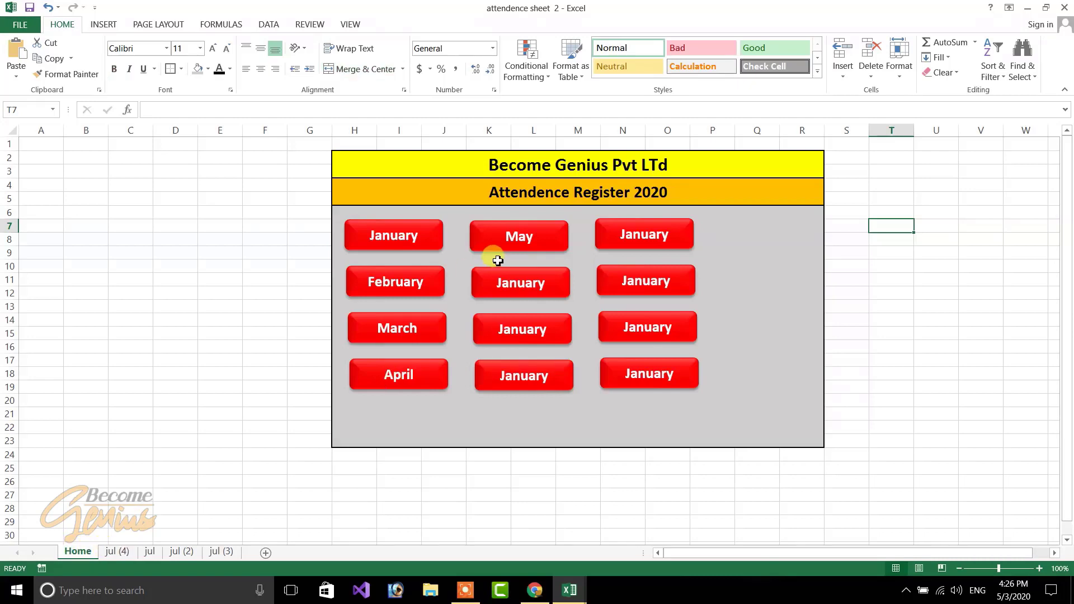
# Step: Rename the jul (4) sheet as "jan" and the jul sheet as "Feb"
pyautogui.rightClick(119, 555)
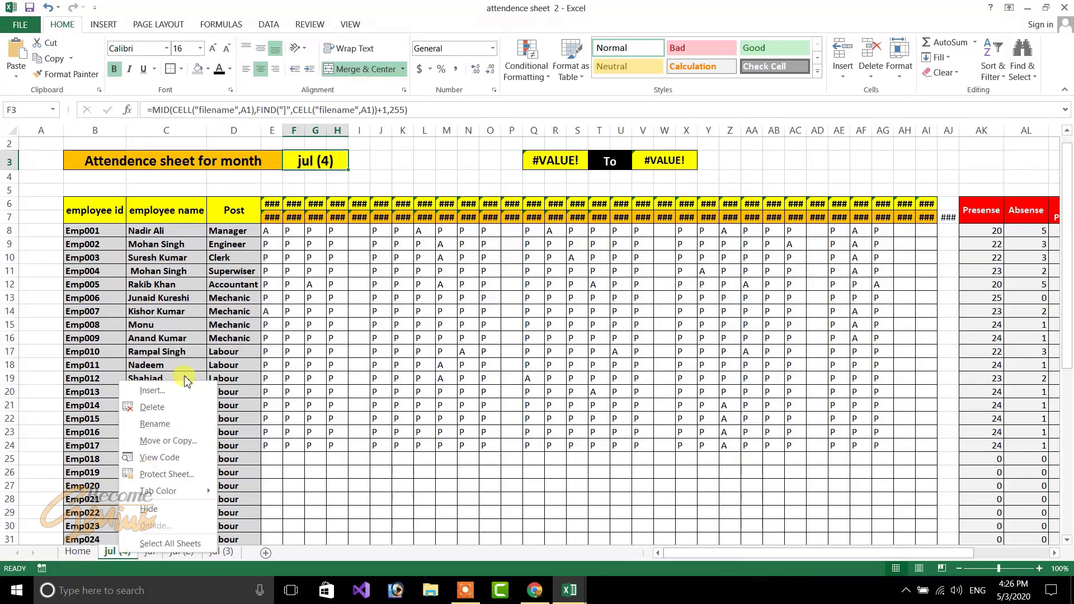
pyautogui.click(155, 430)
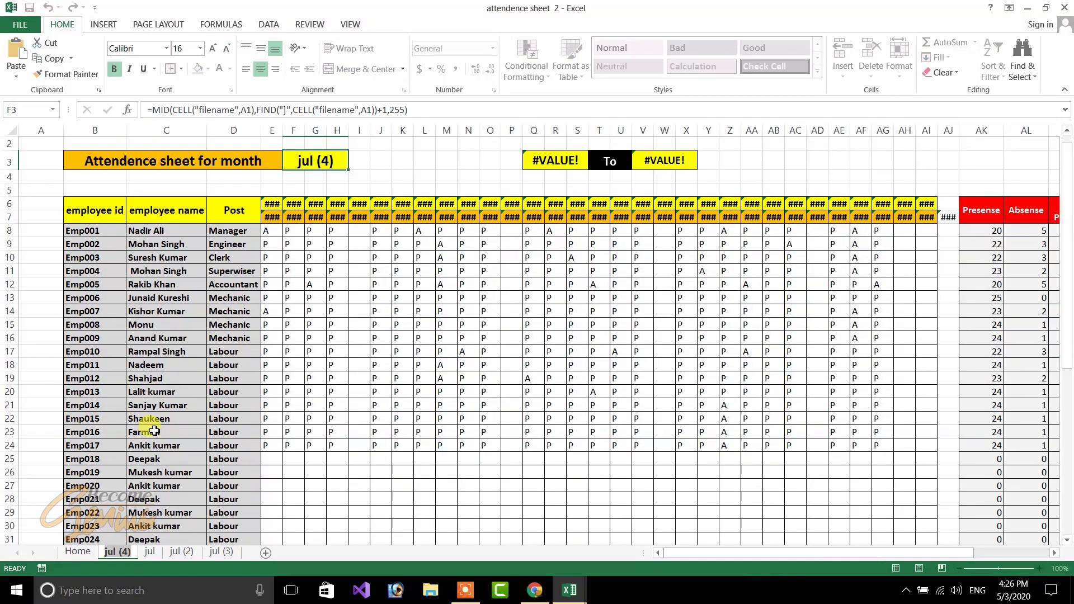
pyautogui.write('jan')
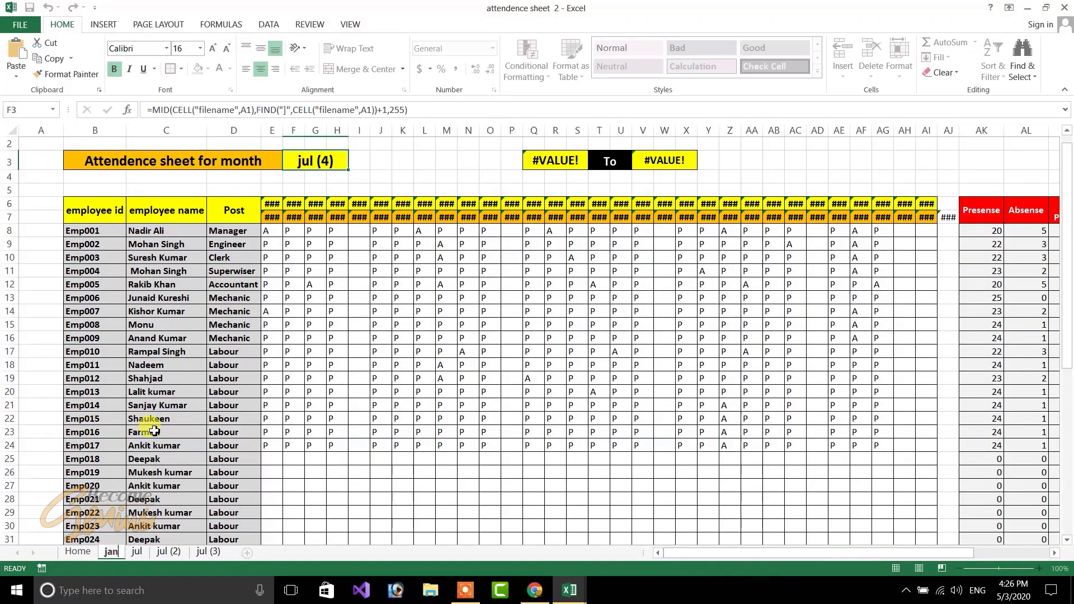
pyautogui.press('Return')
pyautogui.rightClick(136, 553)
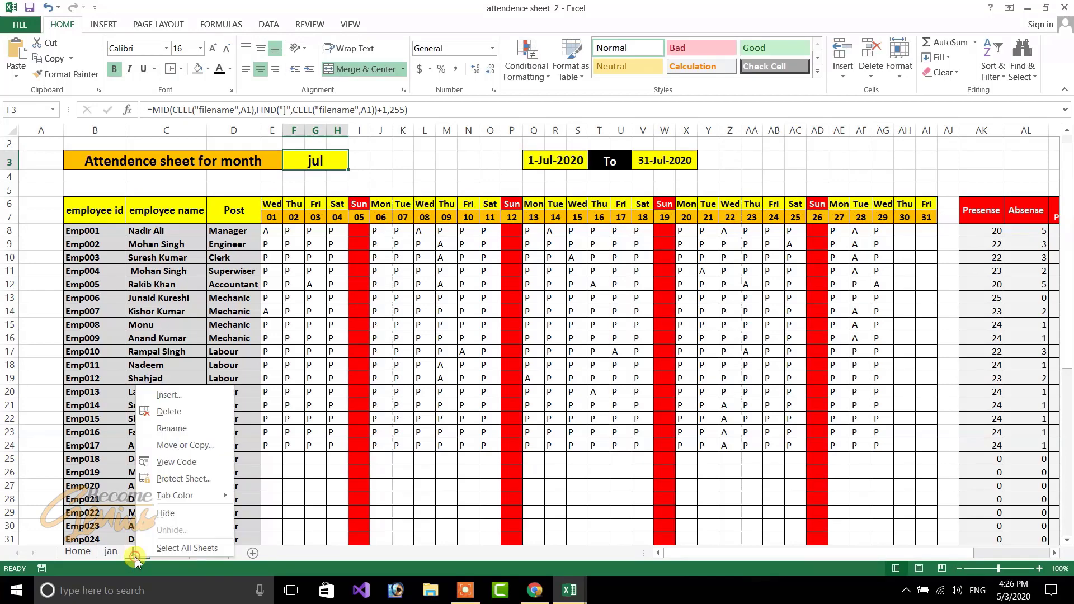
pyautogui.click(171, 428)
pyautogui.write('Feb')
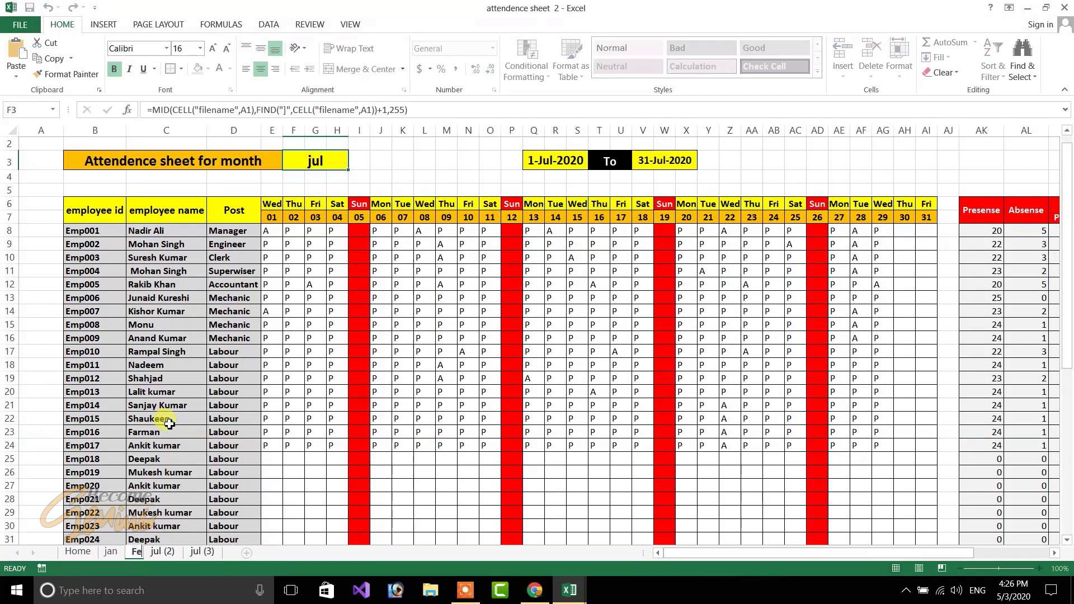
# Step: Rename the jul (2) sheet as "mar" and the jul (3) sheet as "apr"
pyautogui.rightClick(170, 552)
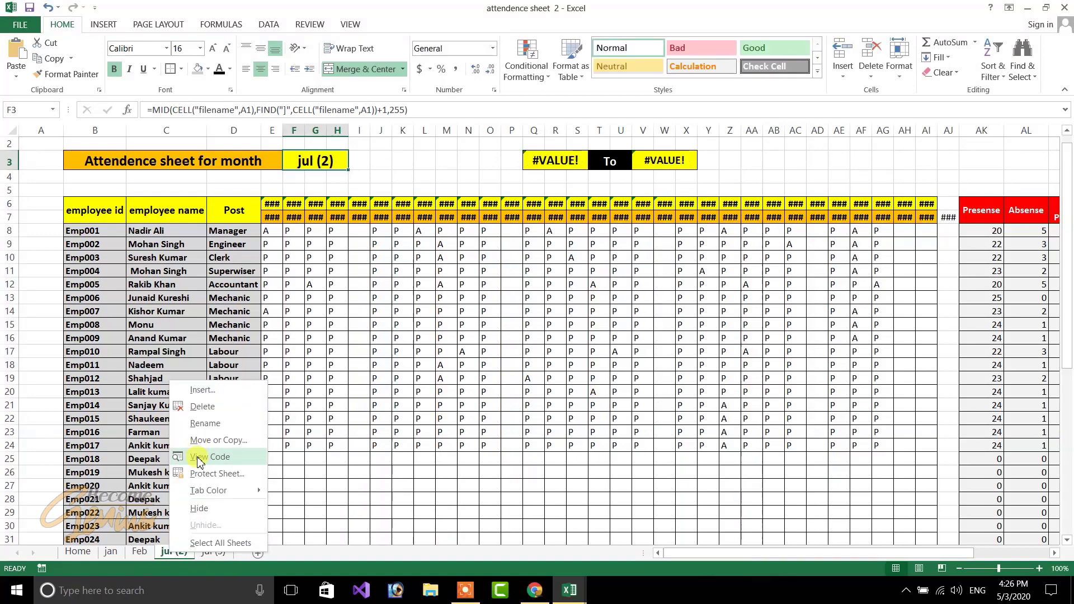
pyautogui.click(200, 428)
pyautogui.write('m')
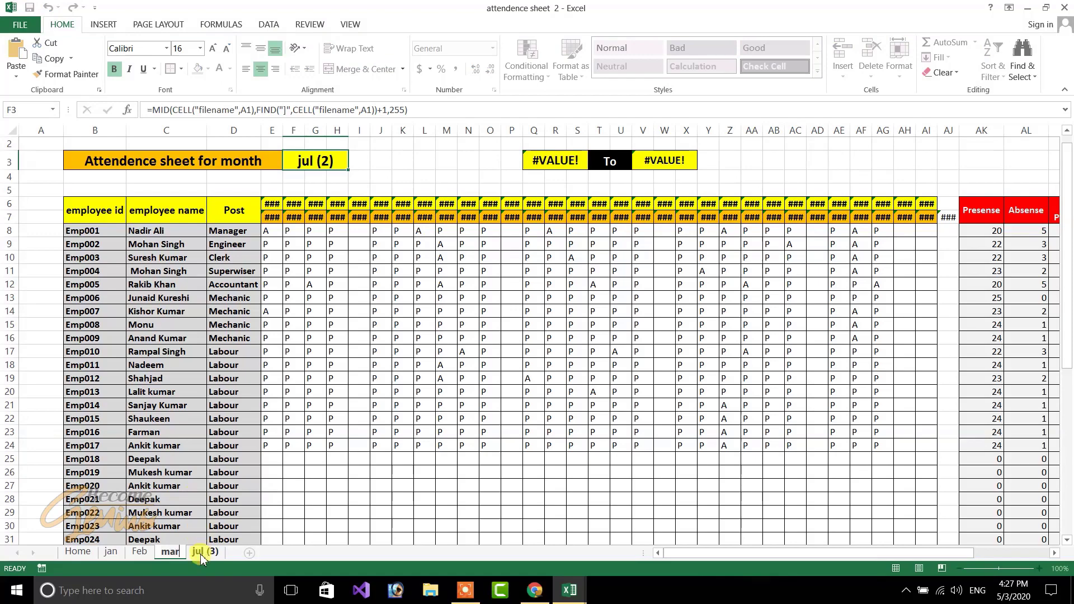
pyautogui.write('ar')
pyautogui.press('Return')
pyautogui.rightClick(202, 552)
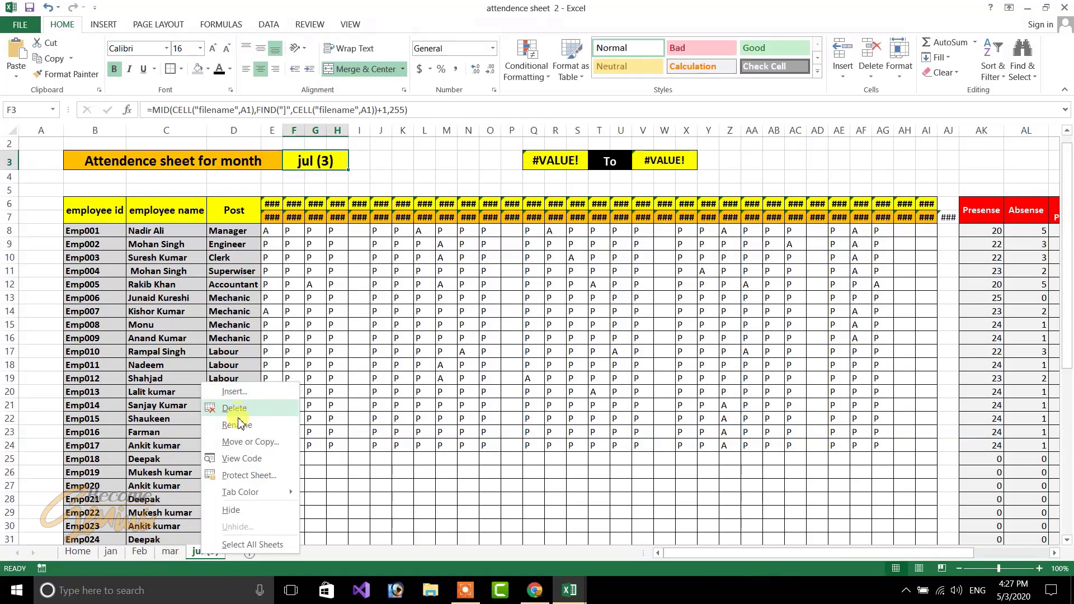
pyautogui.click(237, 425)
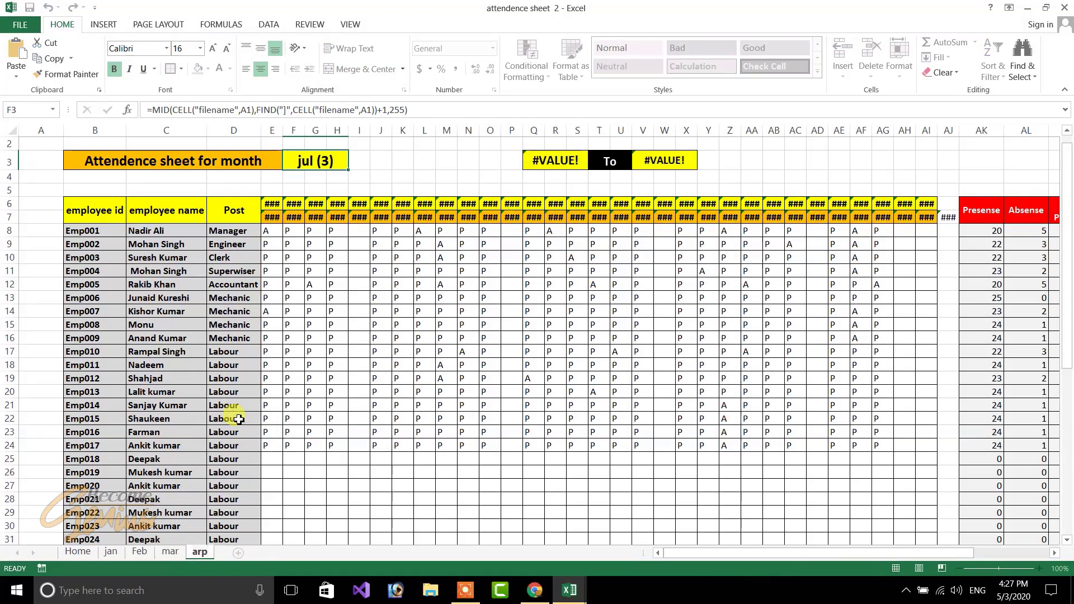
pyautogui.click(409, 338)
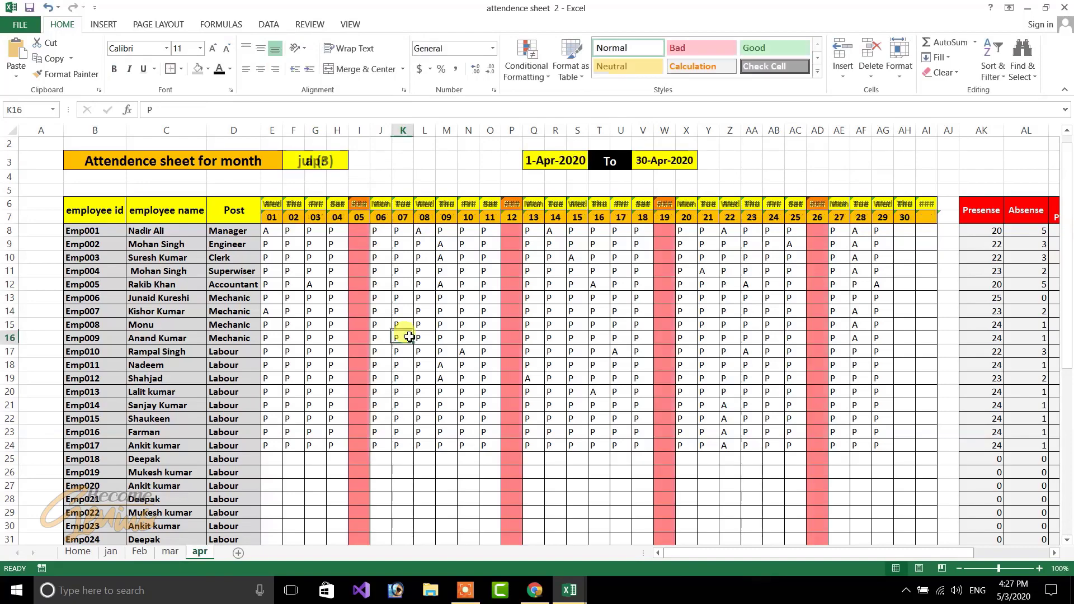
# Step: Review the jan, Feb, mar and apr sheets to check their month names, date ranges and Sunday columns
pyautogui.click(169, 552)
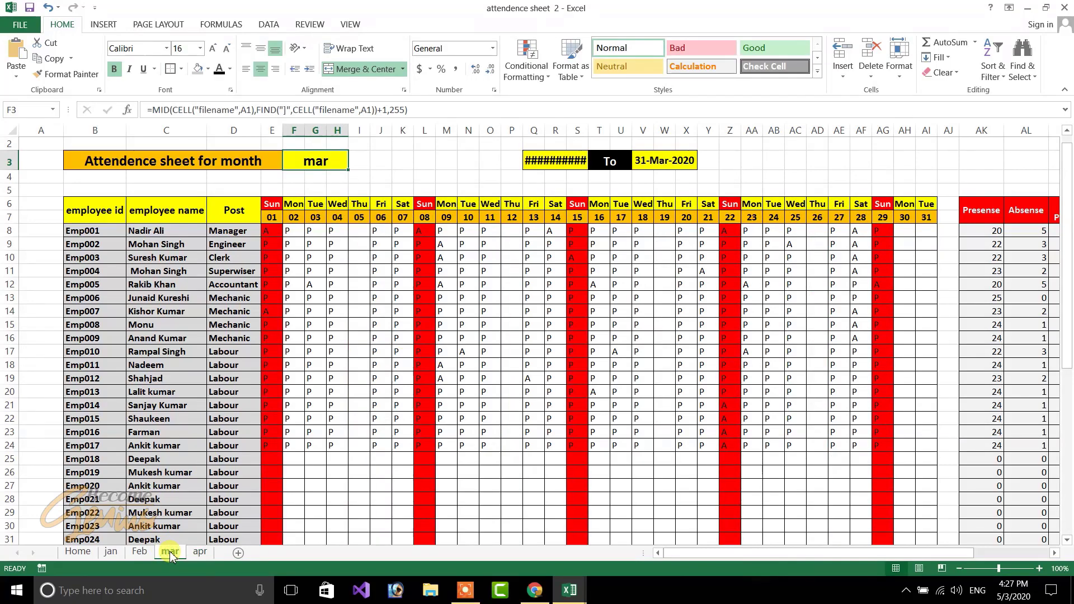
pyautogui.click(112, 554)
pyautogui.click(139, 551)
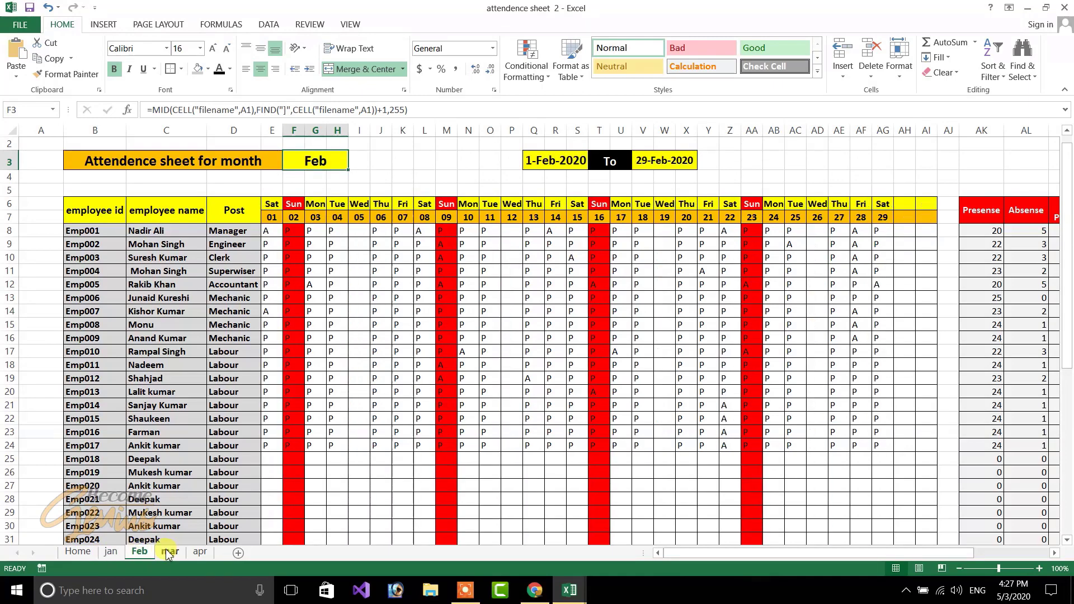
pyautogui.click(177, 553)
pyautogui.click(200, 552)
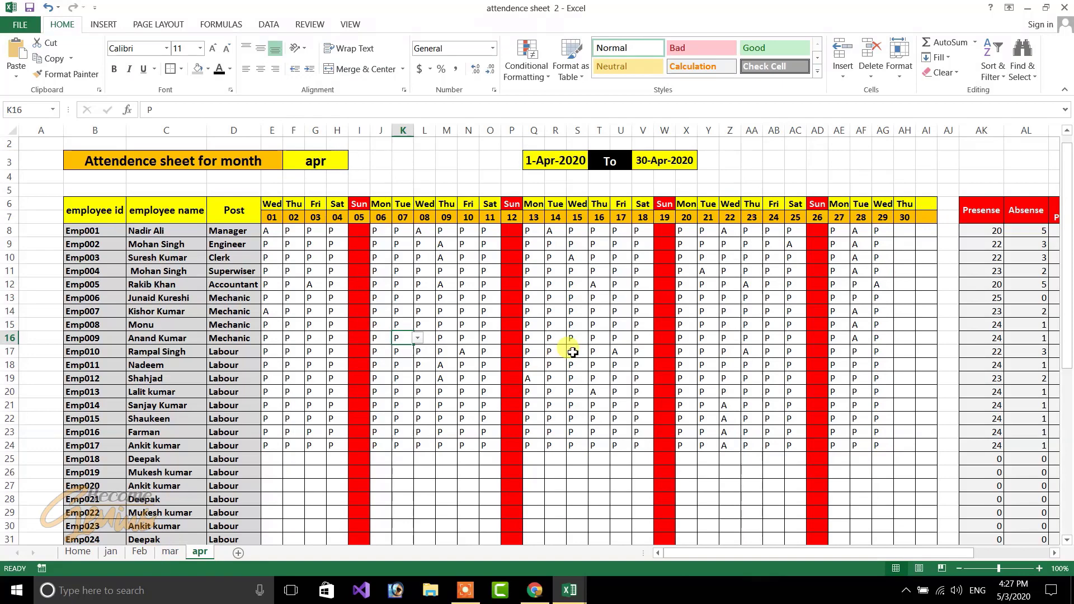
pyautogui.click(107, 555)
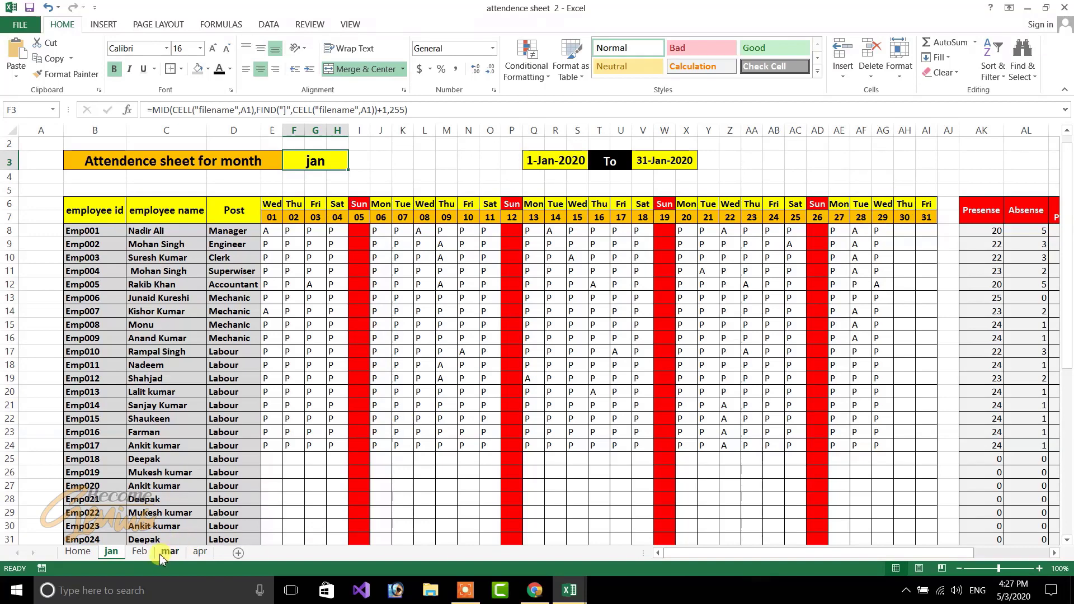
pyautogui.click(141, 553)
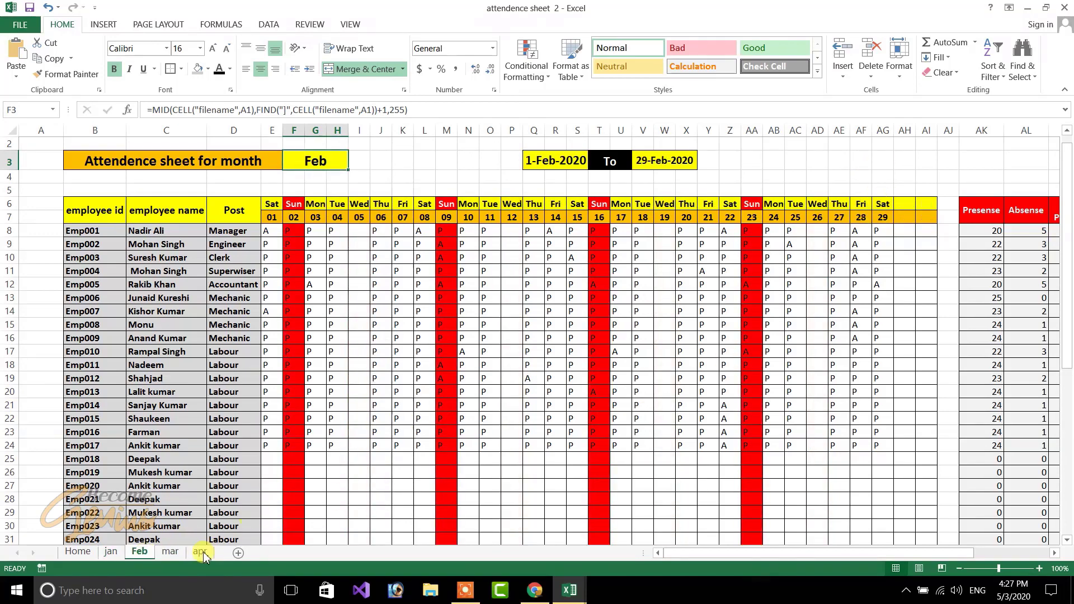
pyautogui.click(171, 553)
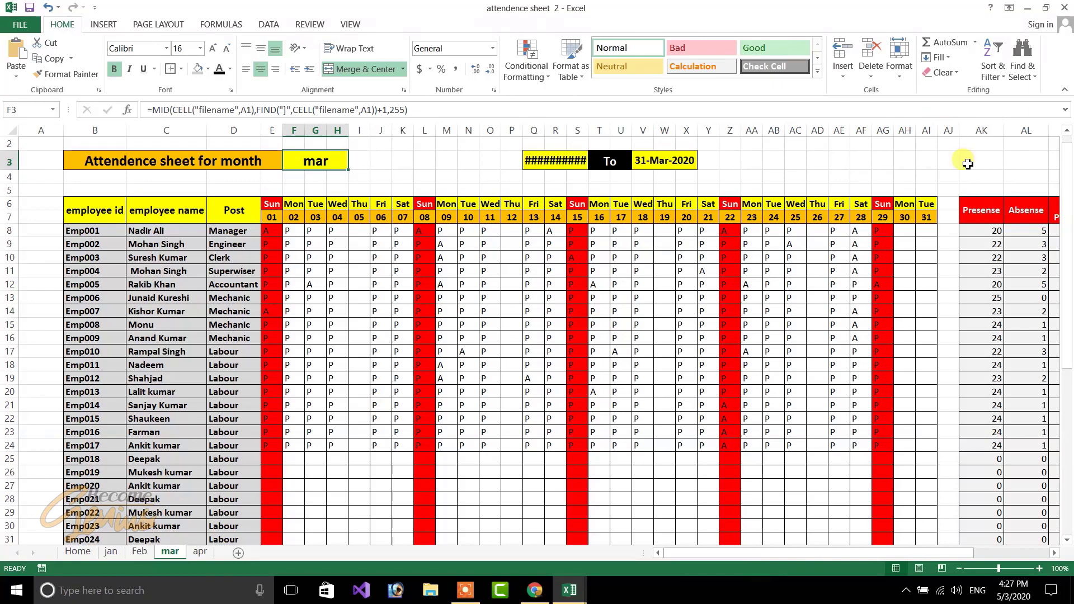
# Step: Clear the attendance marks in E8:AG25 on the apr sheet
pyautogui.click(197, 552)
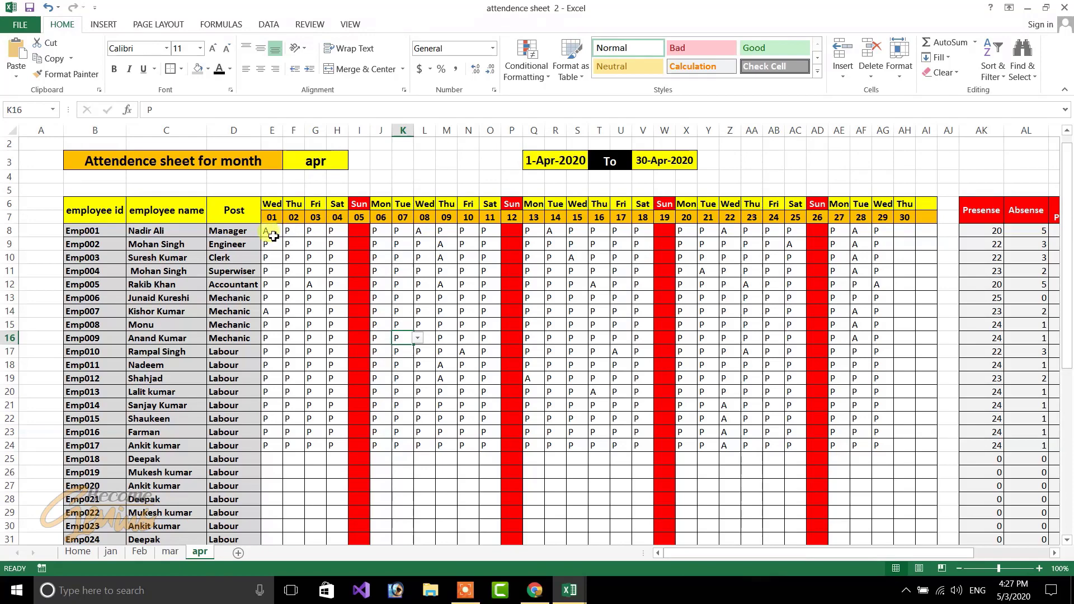
pyautogui.moveTo(273, 236); pyautogui.dragTo(894, 463)
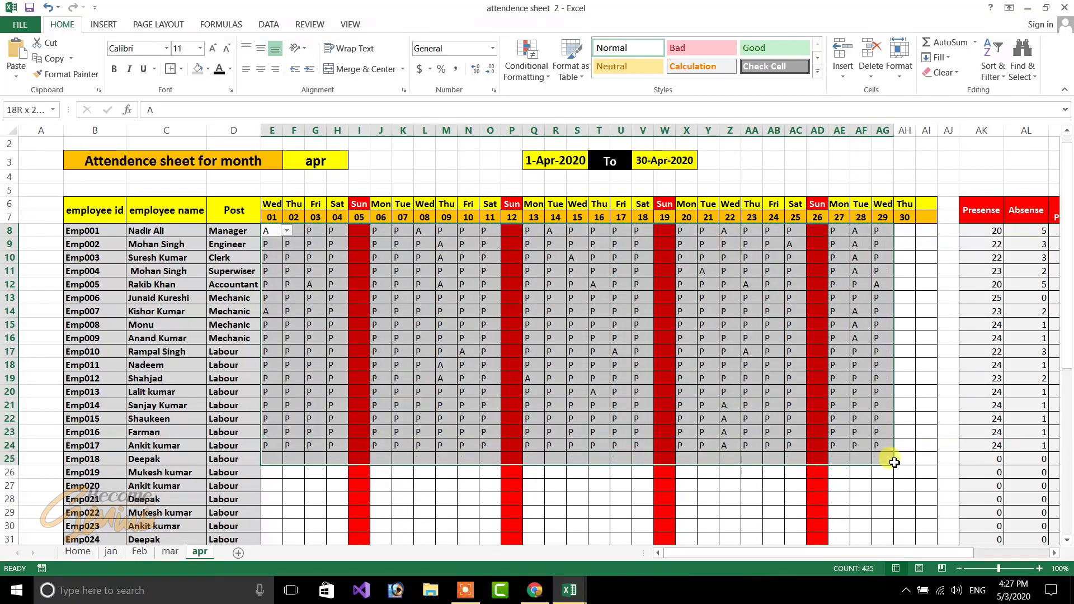
pyautogui.press('Delete')
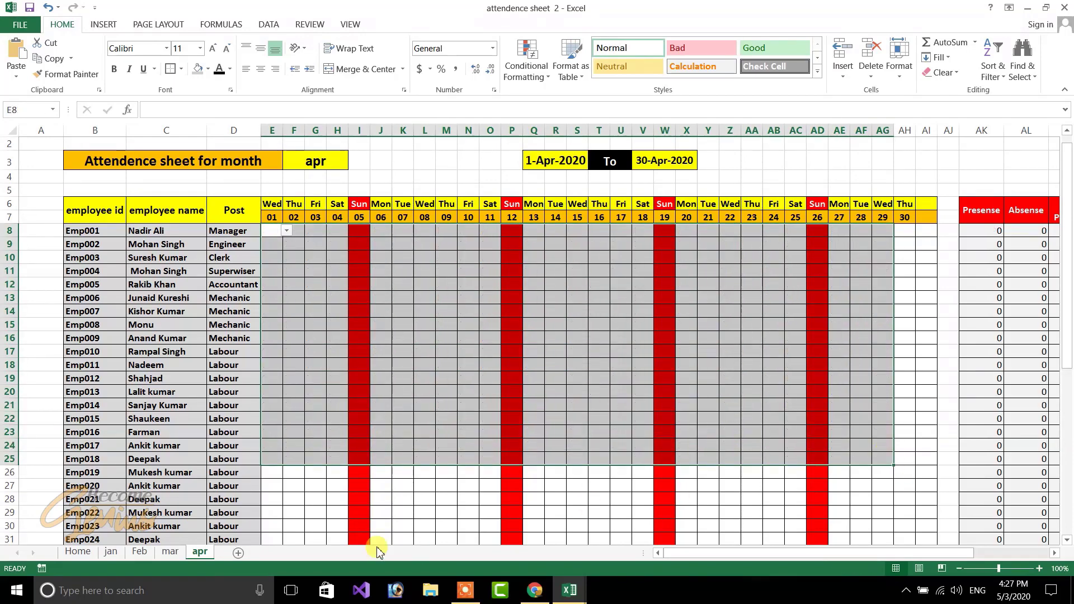
# Step: Clear the attendance marks of all employees for all days on the mar sheet
pyautogui.click(170, 552)
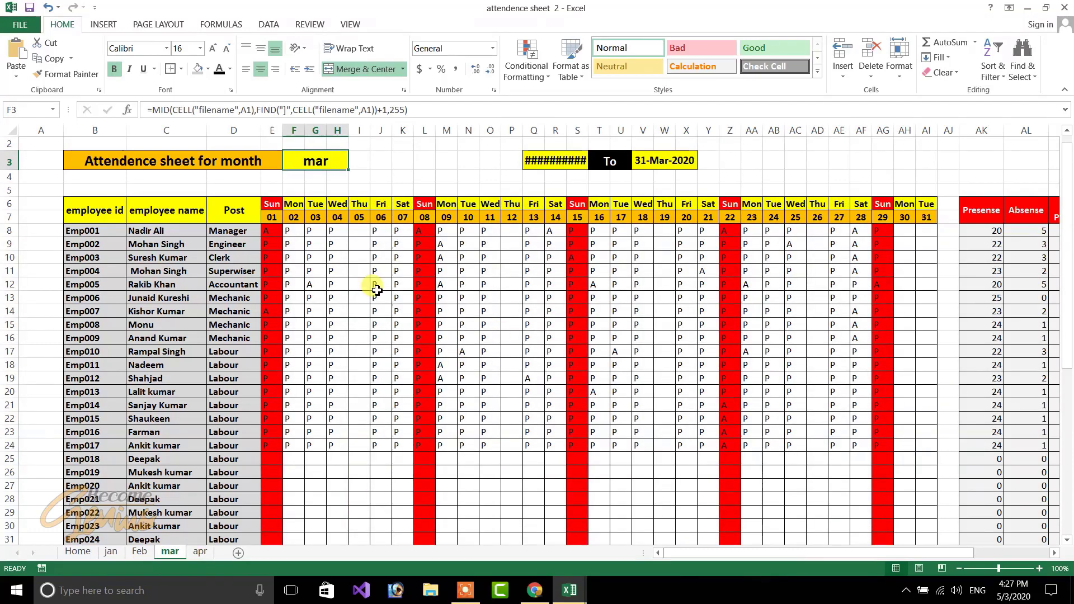
pyautogui.moveTo(271, 230); pyautogui.dragTo(468, 298)
pyautogui.moveTo(653, 321); pyautogui.dragTo(927, 473)
pyautogui.press('Delete')
pyautogui.click(655, 582)
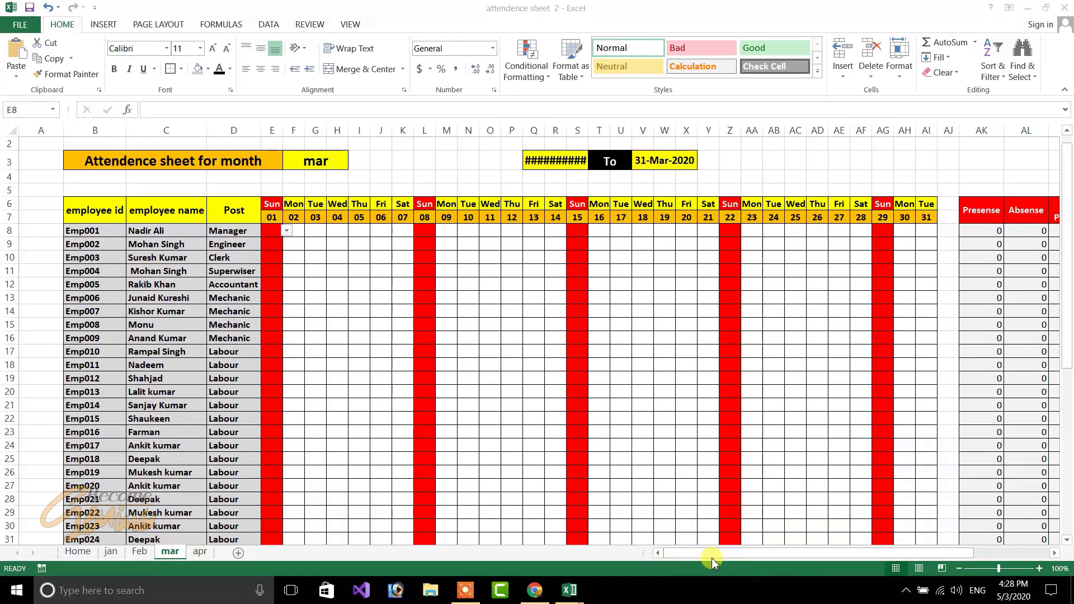
# Step: Examine the absence, payable days, total days and in-hand salary columns on the mar sheet
pyautogui.click(741, 553)
pyautogui.moveTo(804, 552); pyautogui.dragTo(936, 543)
pyautogui.click(676, 297)
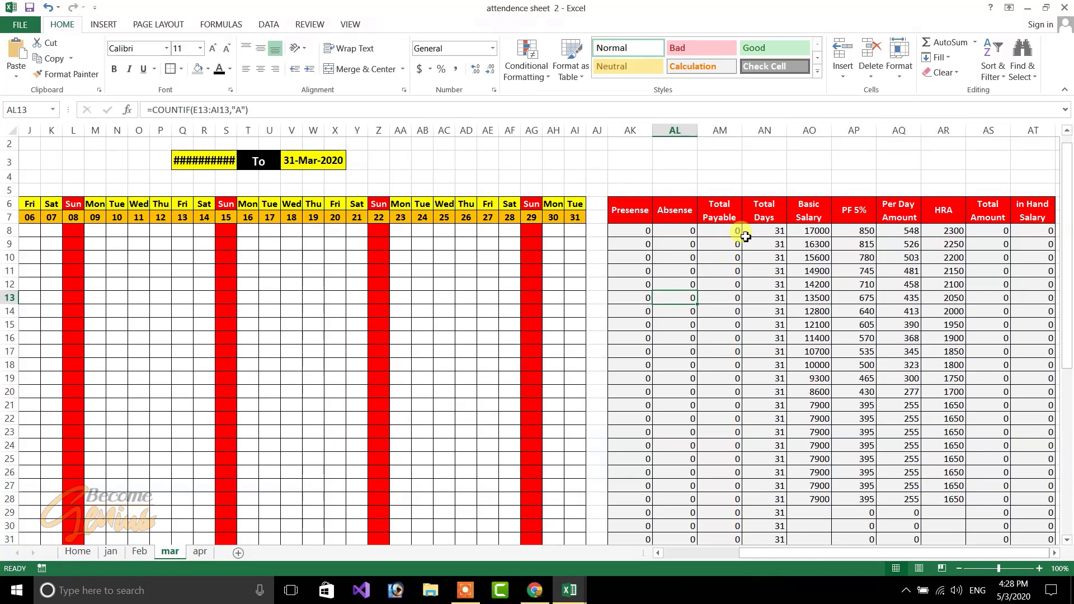
pyautogui.moveTo(779, 234); pyautogui.dragTo(784, 430)
pyautogui.moveTo(688, 244); pyautogui.dragTo(679, 392)
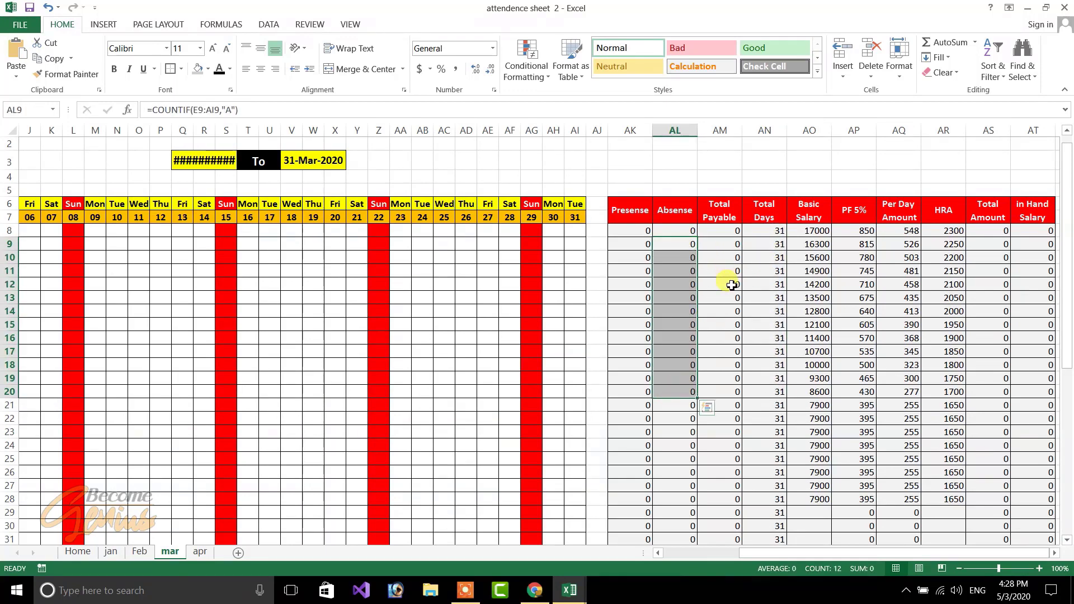
pyautogui.moveTo(731, 283); pyautogui.dragTo(732, 351)
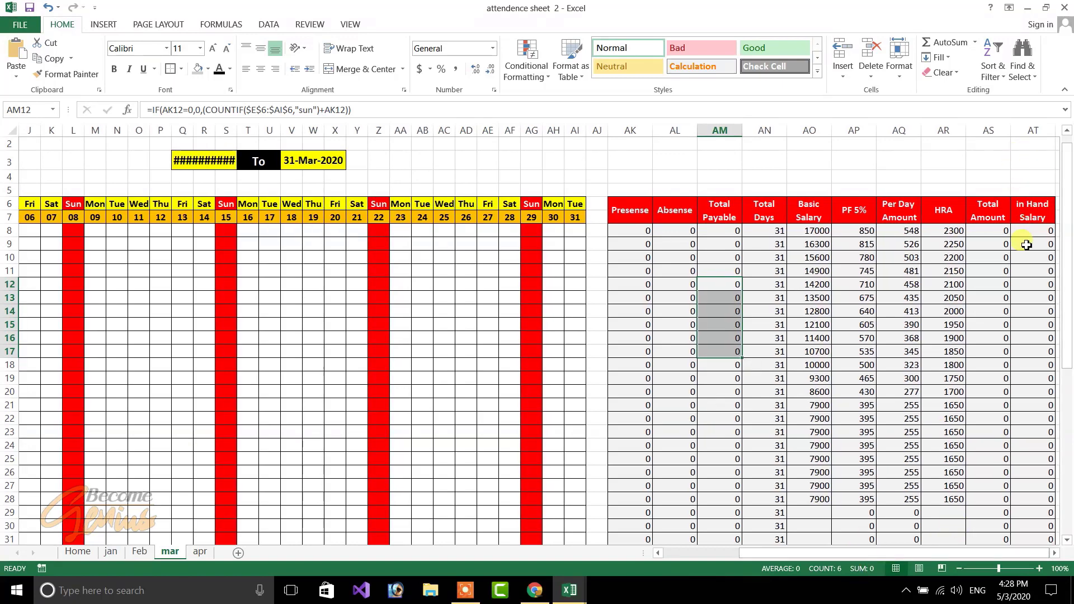
pyautogui.moveTo(1035, 234); pyautogui.dragTo(1052, 543)
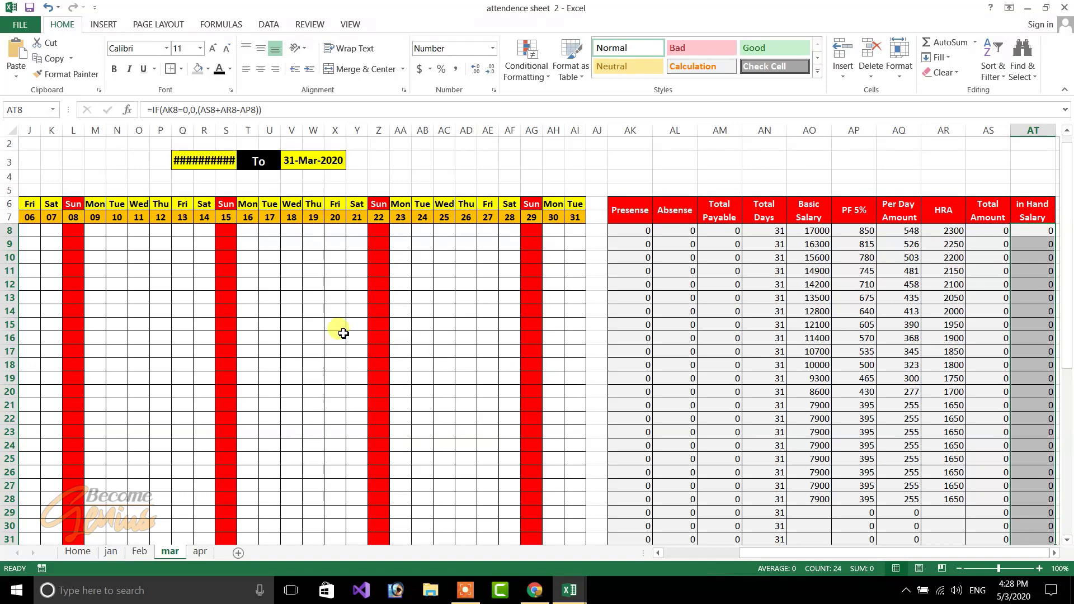
pyautogui.moveTo(774, 555); pyautogui.dragTo(660, 553)
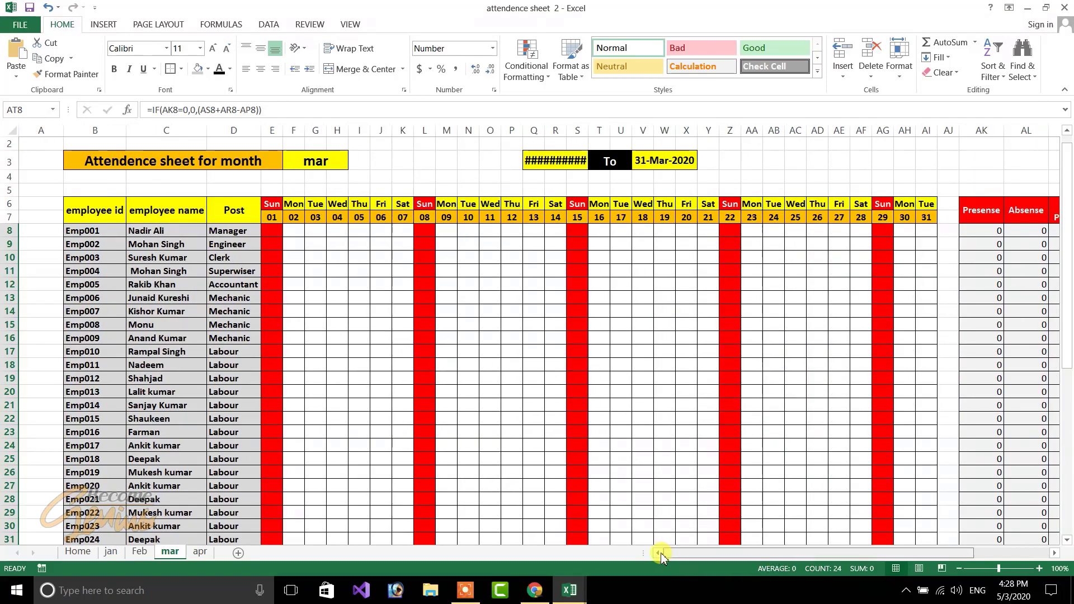
# Step: Reduce the font size of the start date in cell Q3 on the mar sheet so the full date fits
pyautogui.click(545, 161)
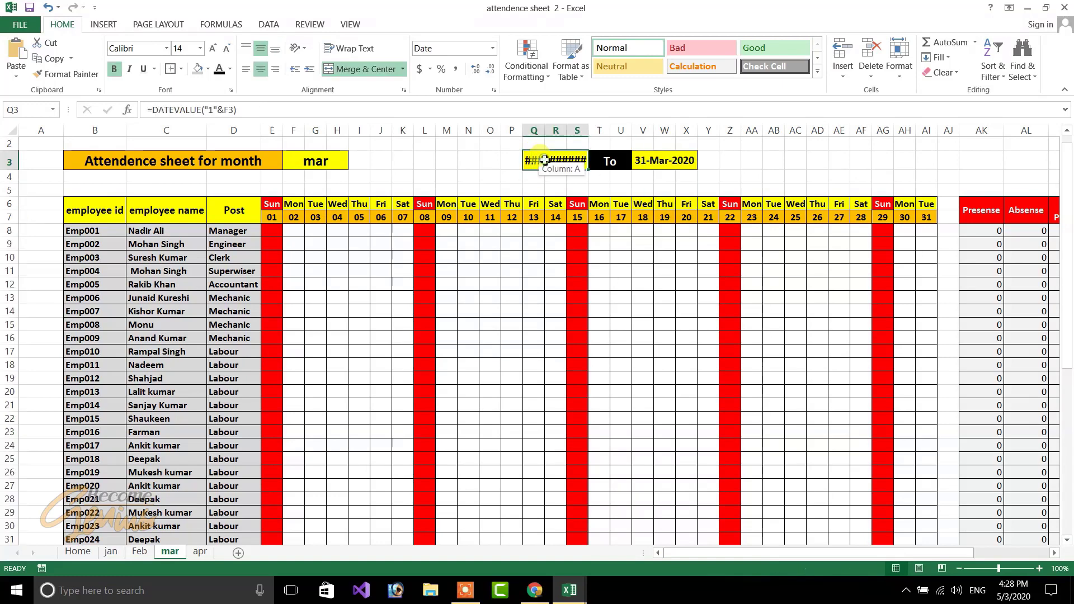
pyautogui.doubleClick(525, 134)
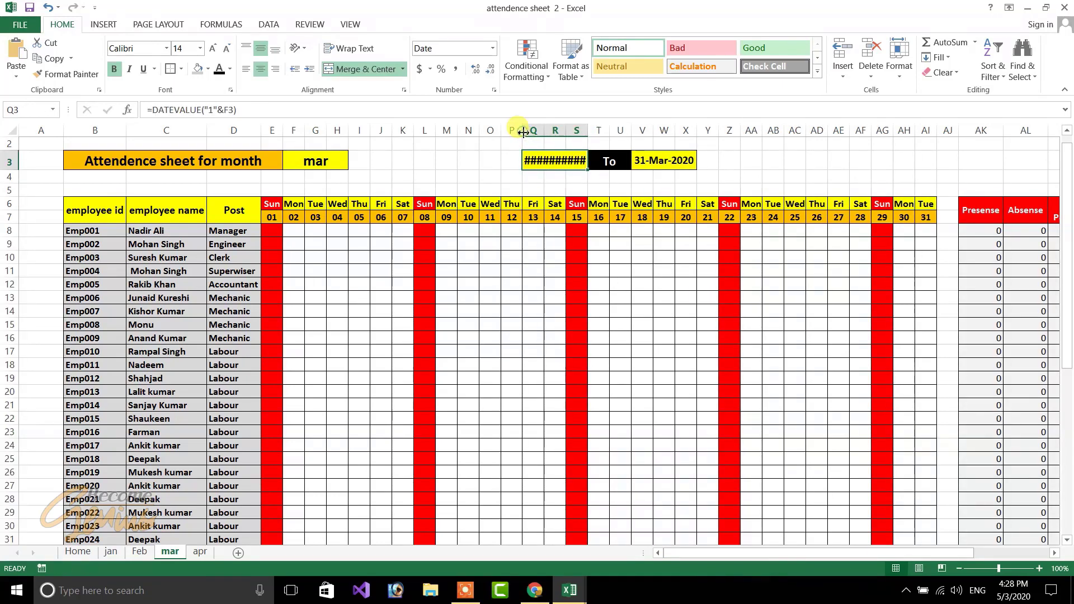
pyautogui.click(226, 52)
pyautogui.click(511, 187)
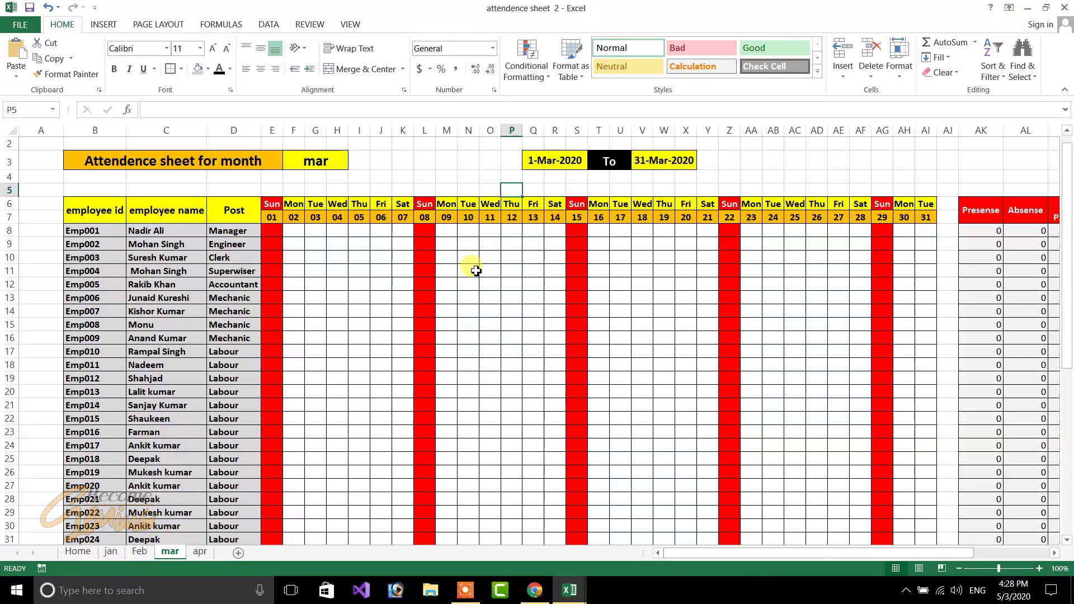
# Step: Switch to Chrome and search Google Images for "home icon in png"
pyautogui.click(536, 592)
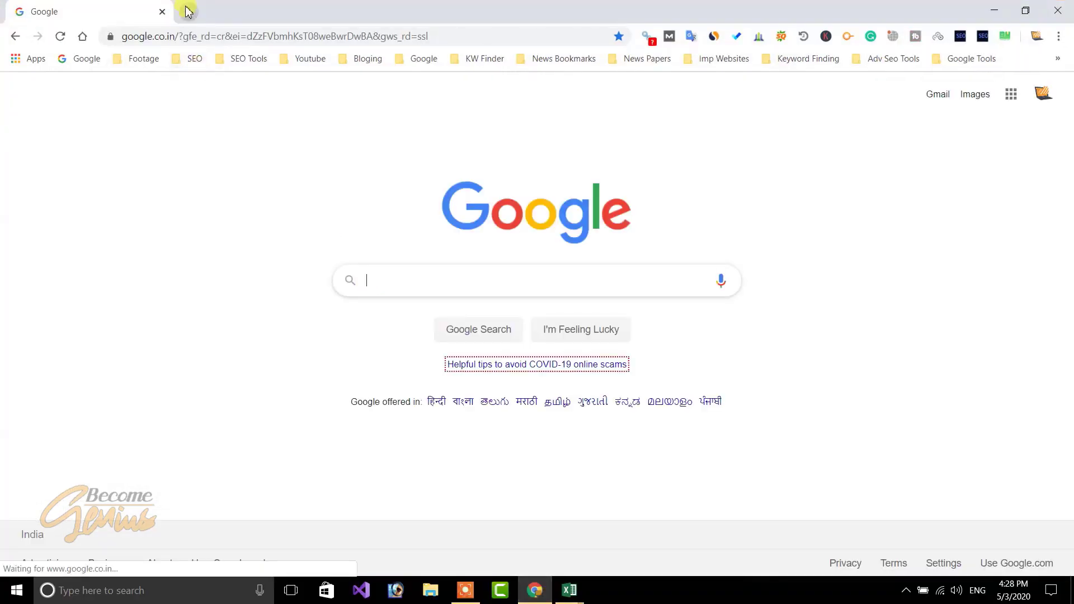
pyautogui.click(975, 95)
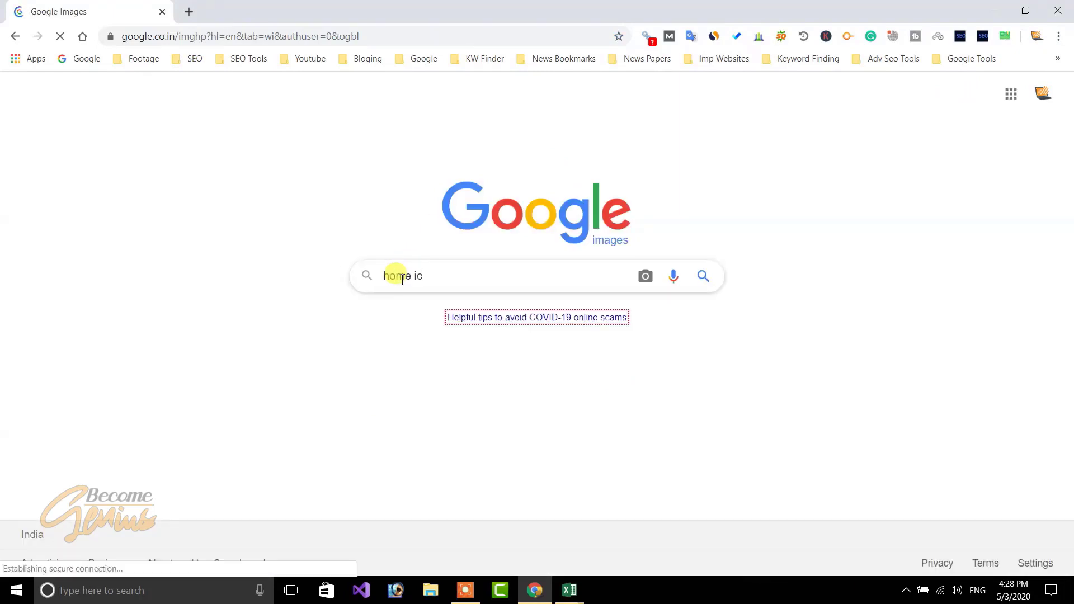
pyautogui.press('Return')
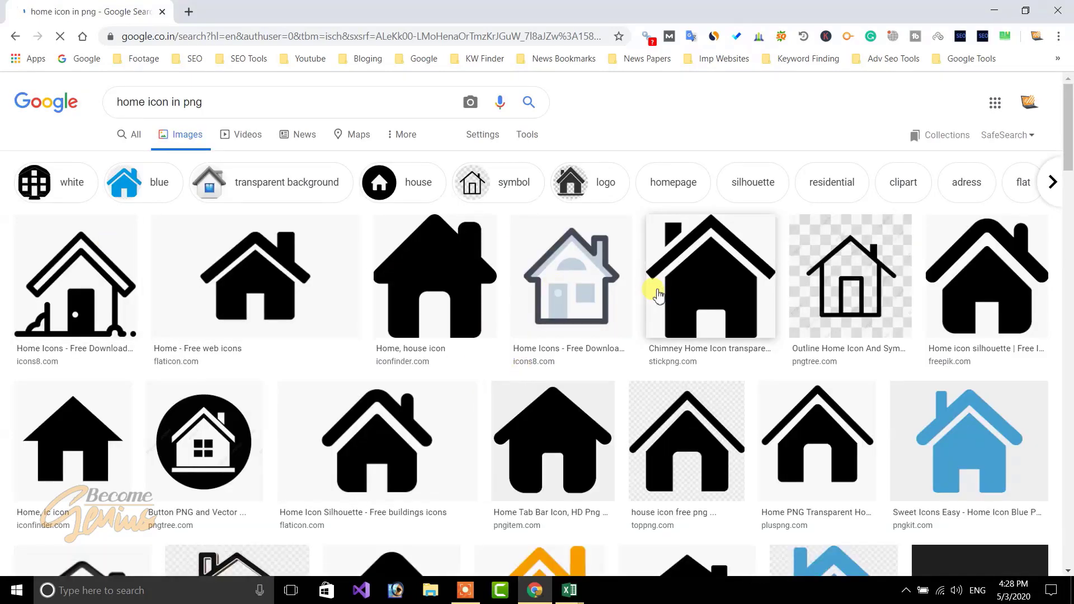
# Step: Preview the orange home icon from iconsdb.com among the image results, and close the preview
pyautogui.moveTo(1067, 149); pyautogui.dragTo(1069, 204)
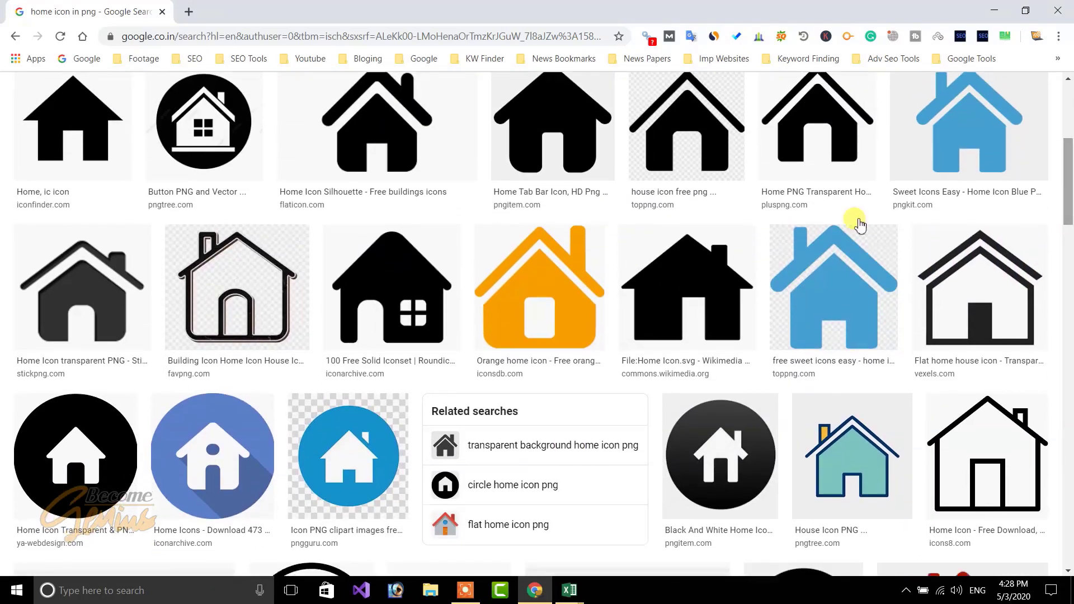
pyautogui.click(564, 289)
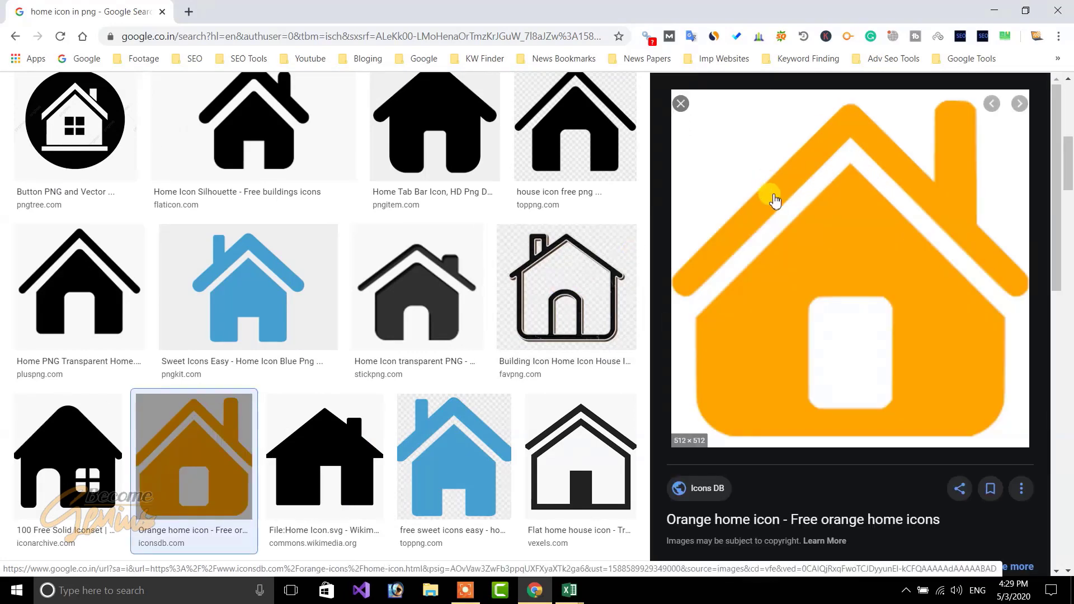
pyautogui.click(680, 105)
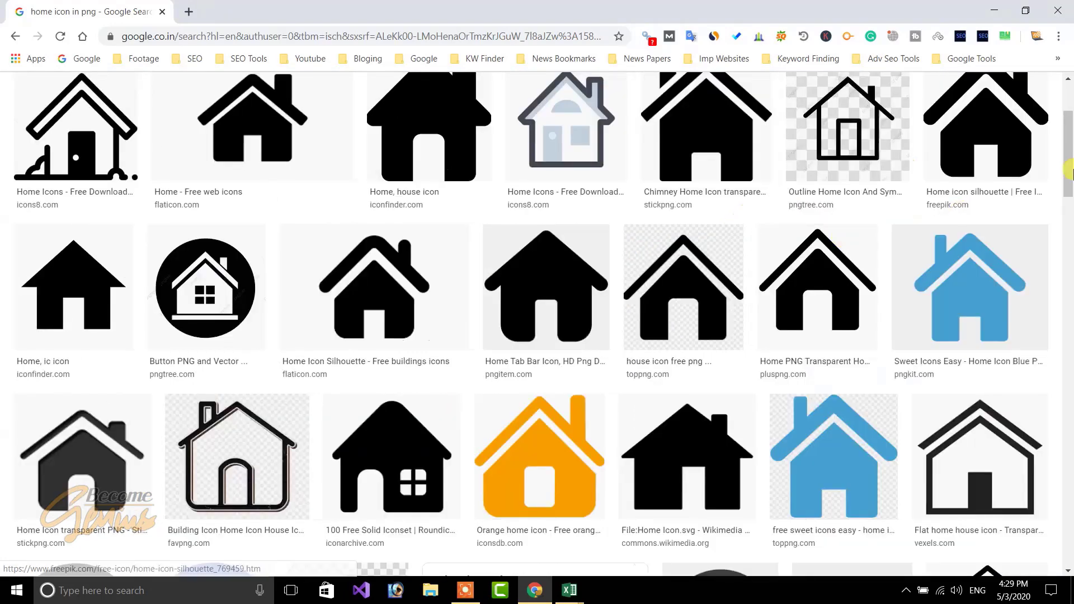
# Step: Preview the teal pngtree house icon and the blue PNGkit and Iconfinder home icons among the image results, and close the previews
pyautogui.moveTo(1071, 140); pyautogui.dragTo(1072, 185)
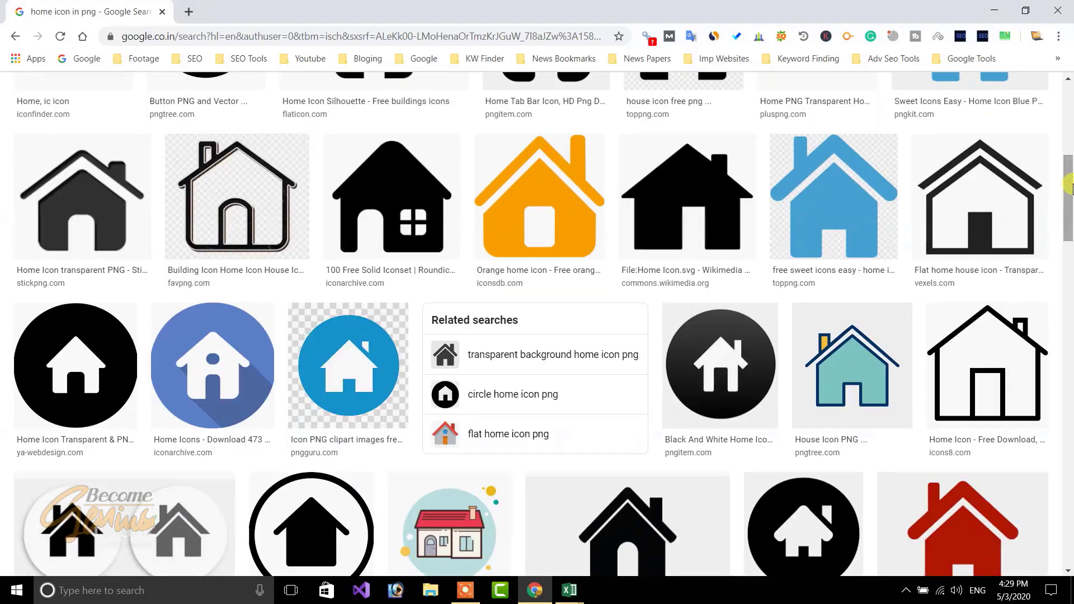
pyautogui.click(852, 365)
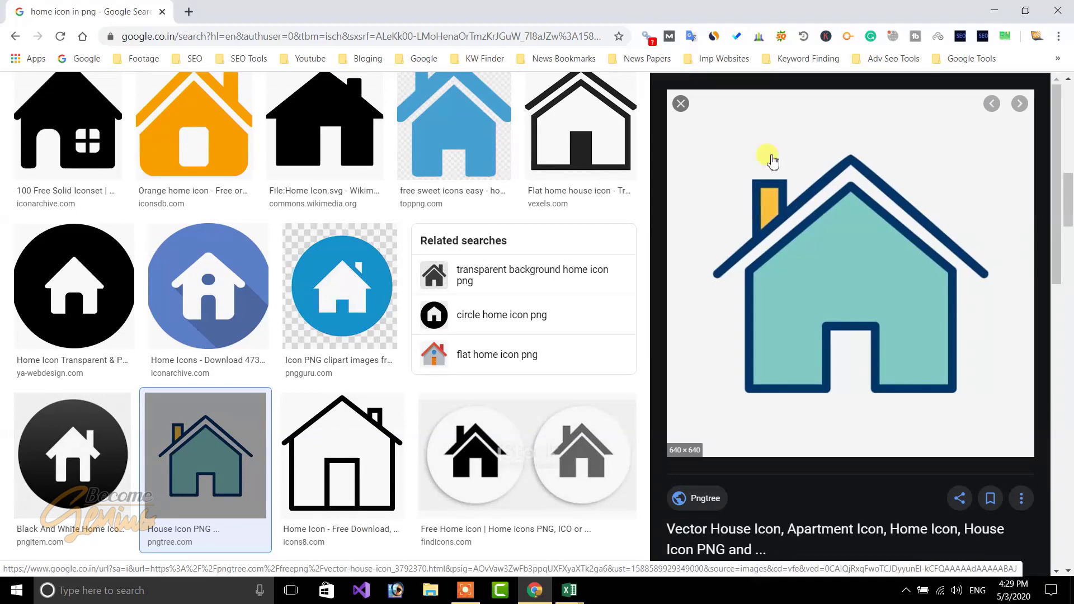
pyautogui.click(680, 110)
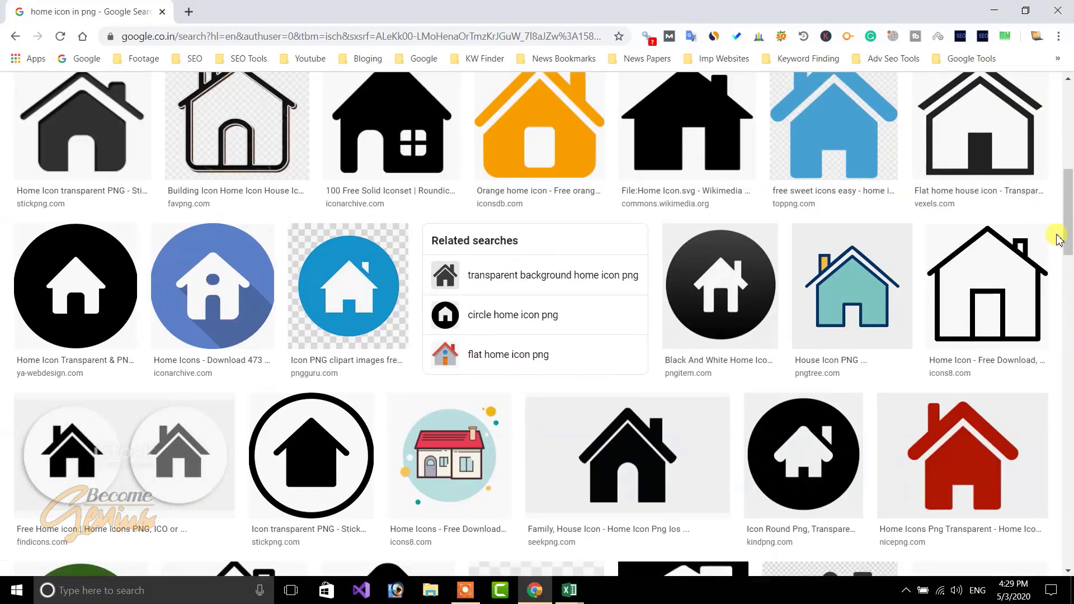
pyautogui.moveTo(1066, 233); pyautogui.dragTo(1069, 163)
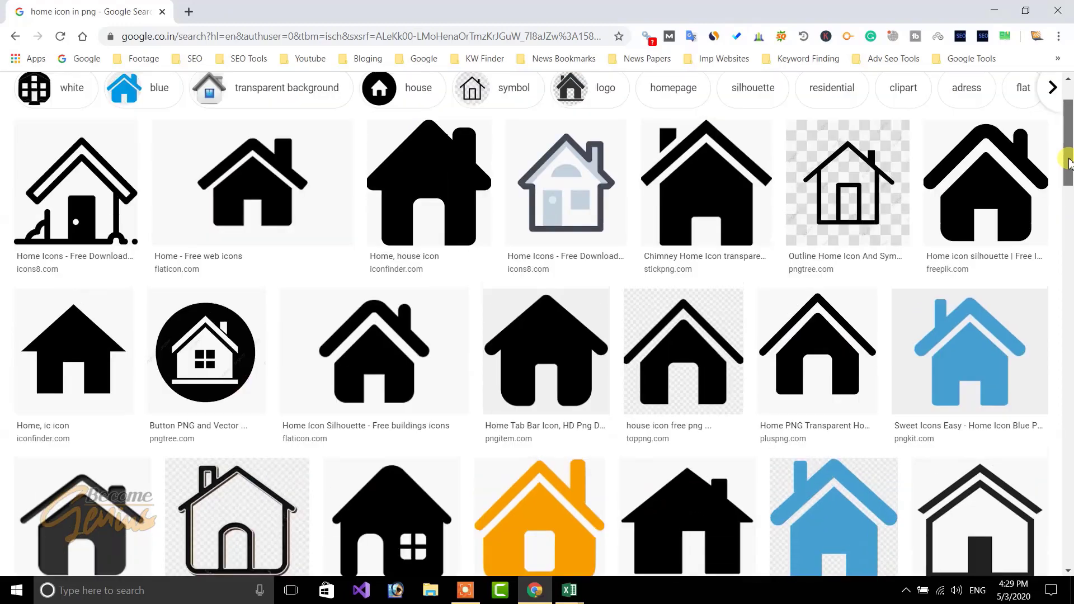
pyautogui.click(975, 307)
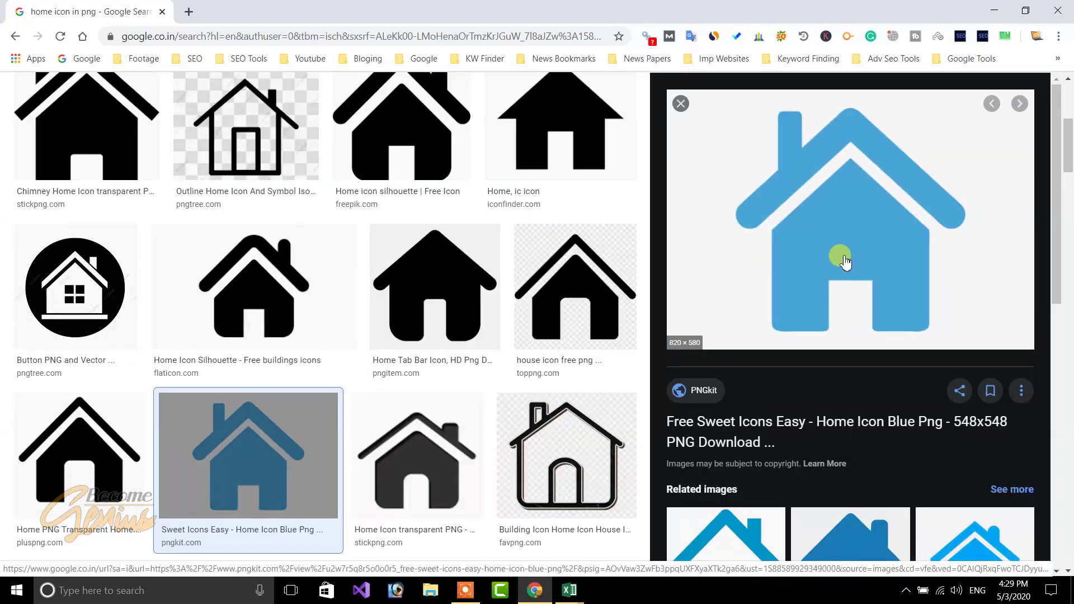
pyautogui.click(962, 532)
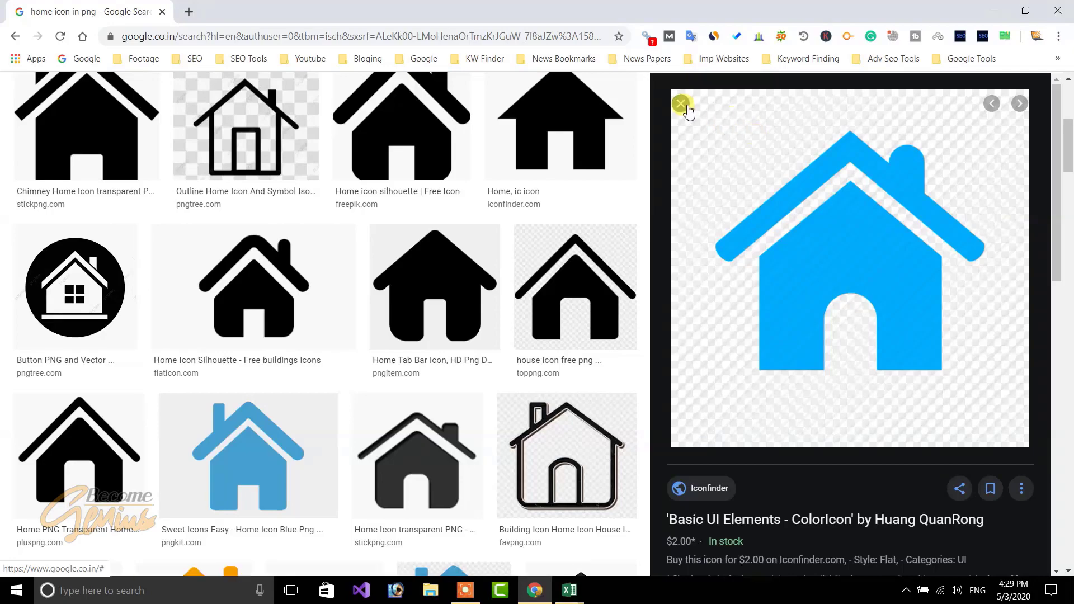
pyautogui.click(682, 105)
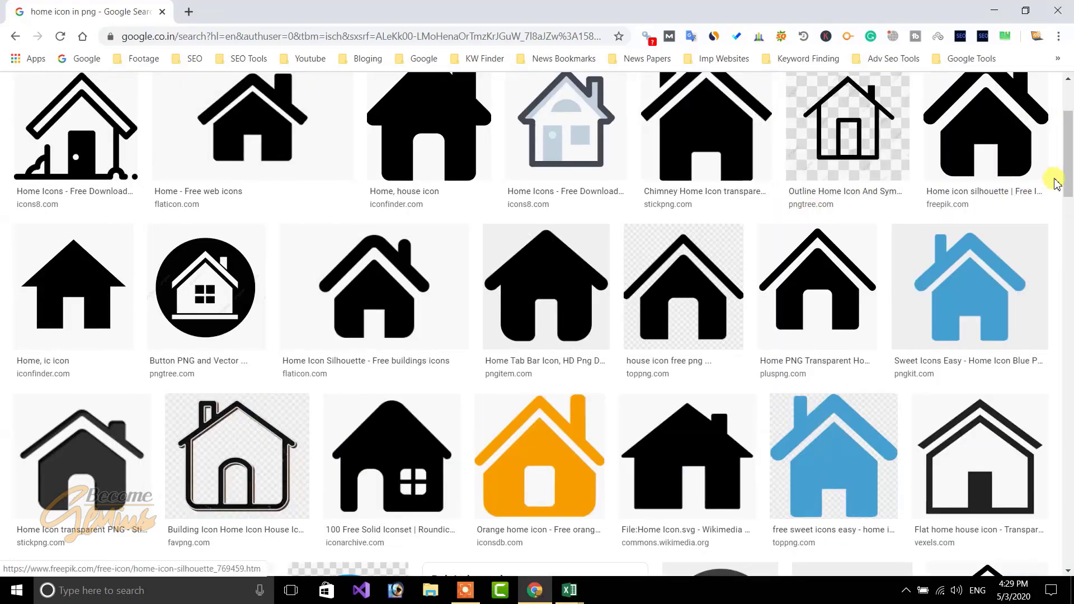
# Step: Find the solid blue home icon from ya-webdesign.com and save it to the Desktop as the PNG image twitter-avatar-png-8
pyautogui.moveTo(1067, 161); pyautogui.dragTo(1069, 236)
pyautogui.scroll(-3, 1069, 236)
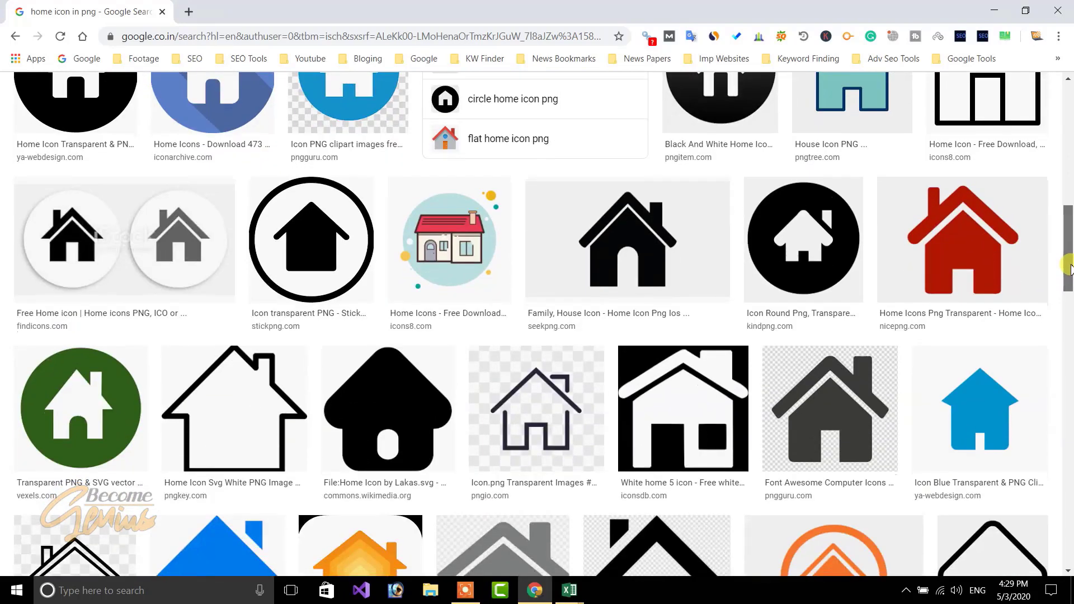
pyautogui.click(1012, 419)
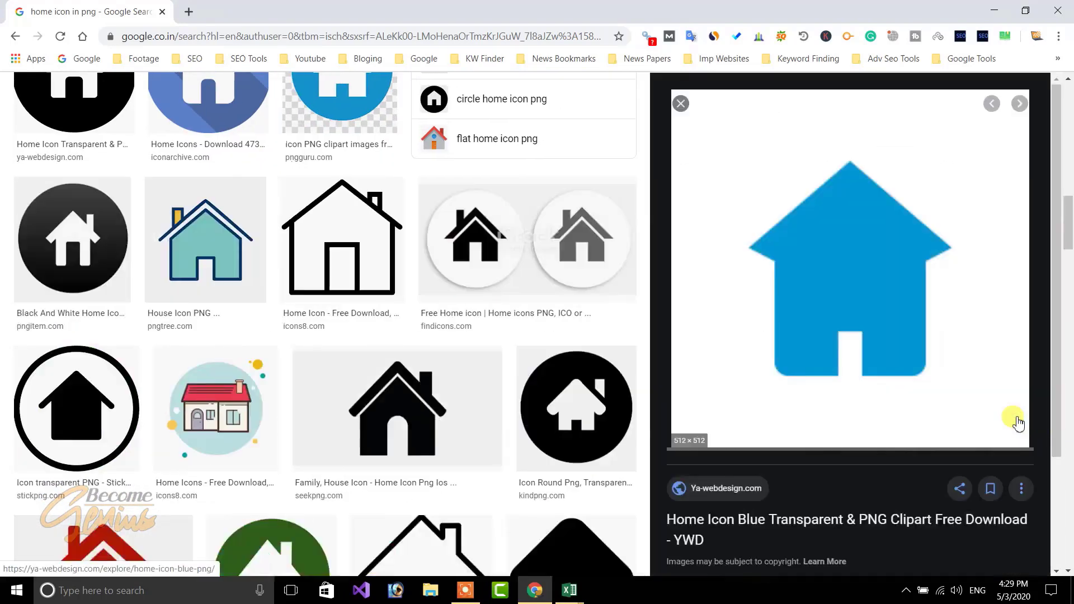
pyautogui.rightClick(815, 238)
pyautogui.click(876, 385)
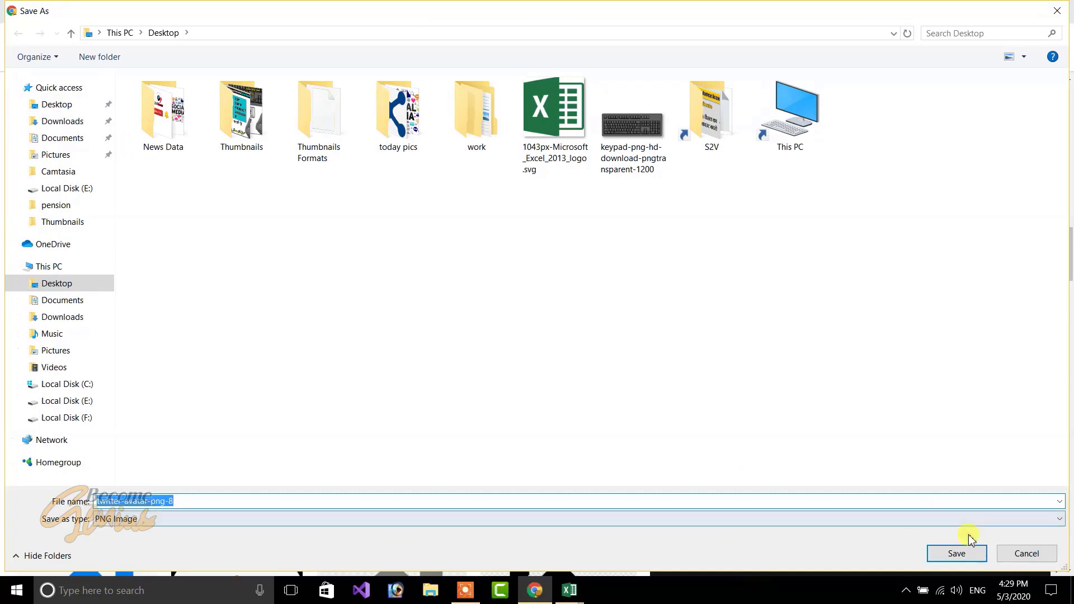
pyautogui.click(958, 553)
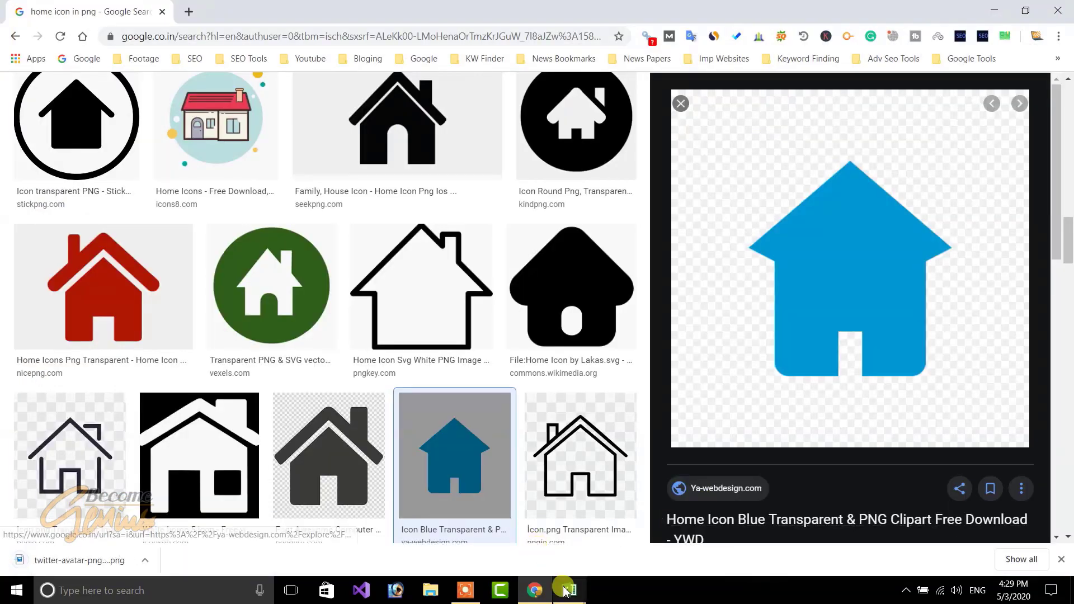
# Step: Switch to the attendence sheet 2 workbook in Excel and insert the downloaded home icon from the Desktop on the mar sheet
pyautogui.click(569, 590)
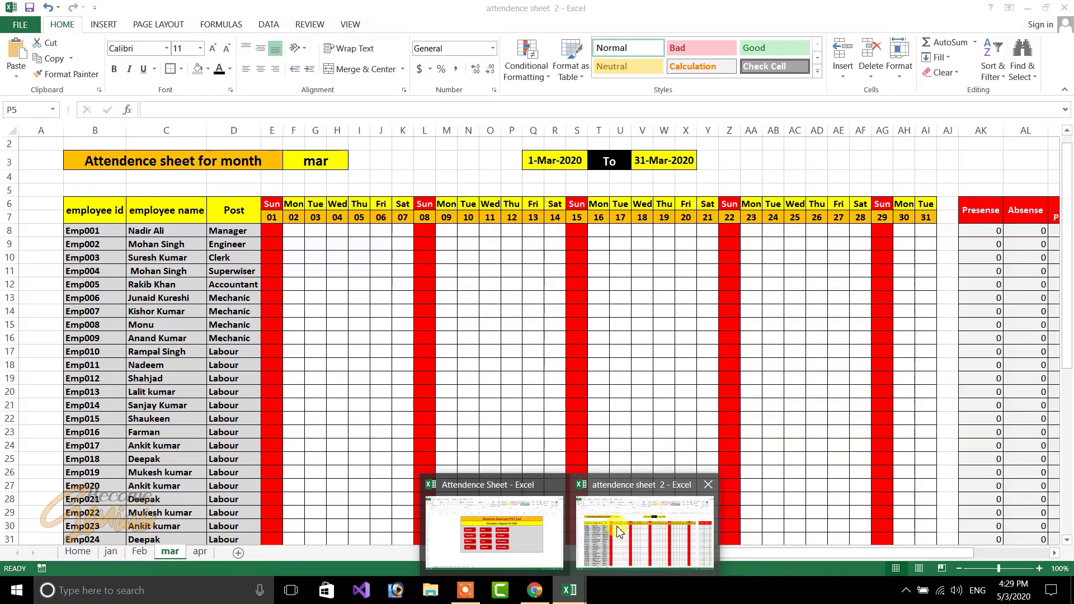
pyautogui.click(619, 532)
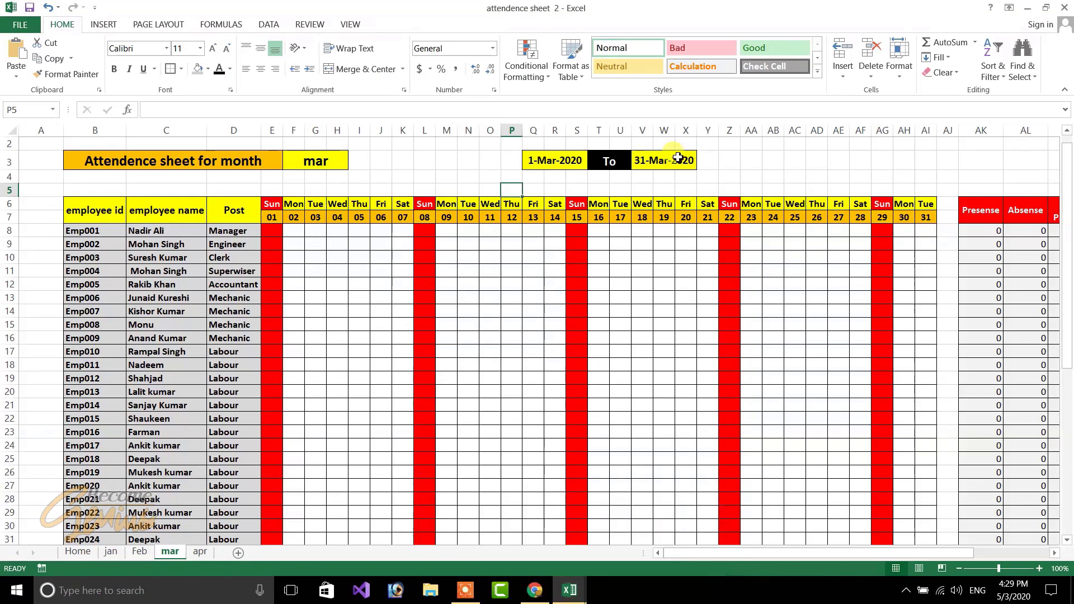
pyautogui.click(94, 26)
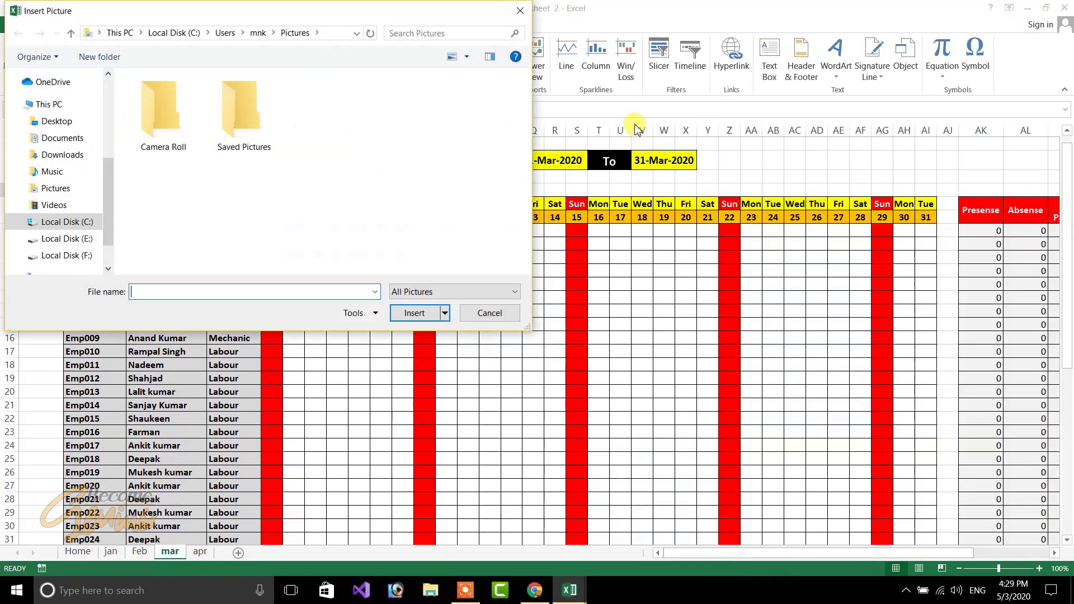
pyautogui.click(56, 121)
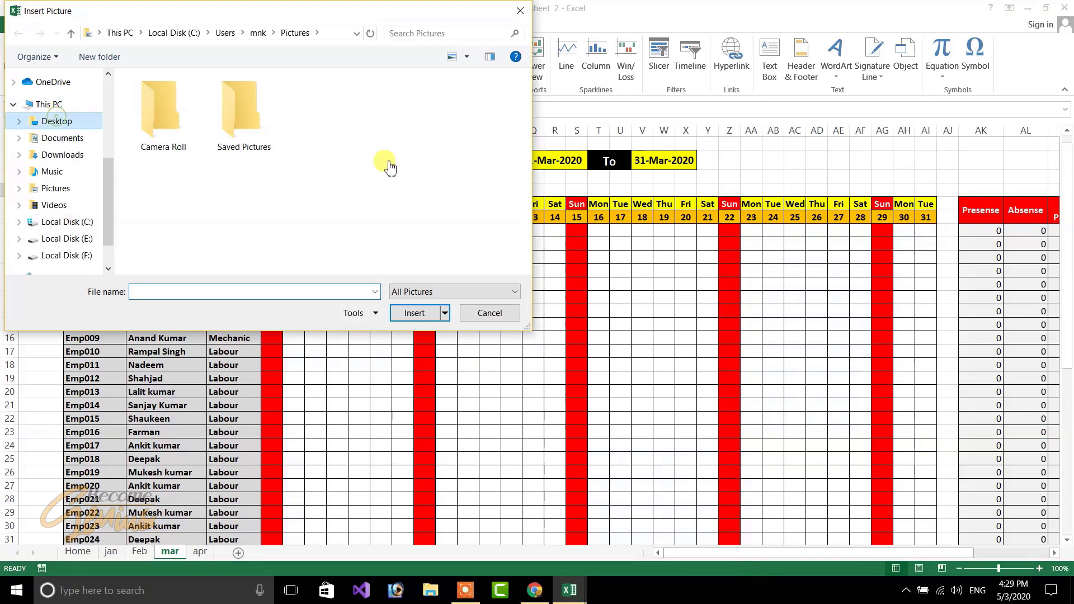
pyautogui.doubleClick(486, 229)
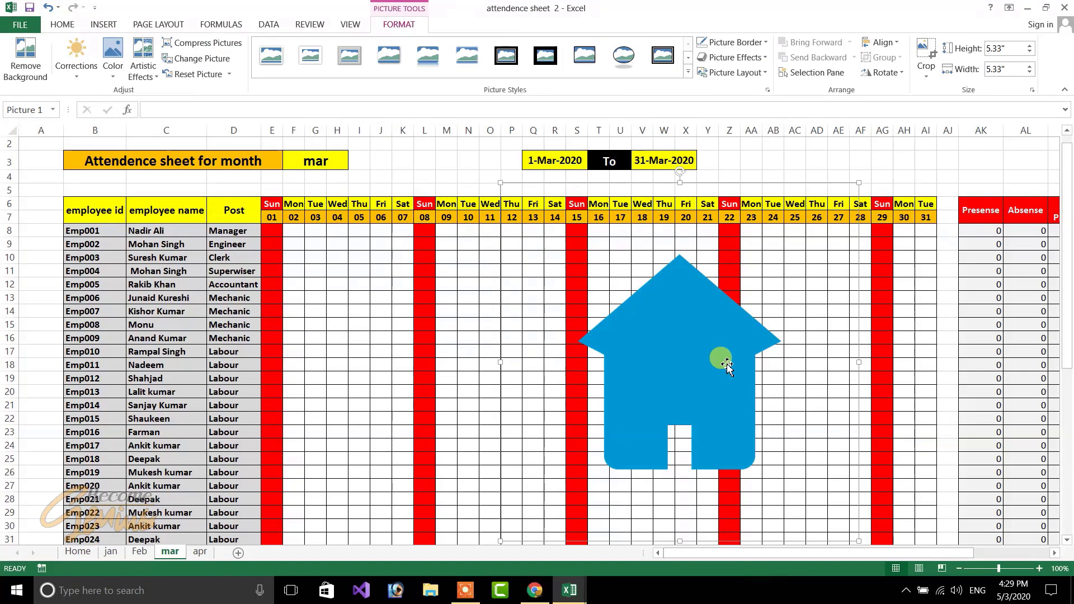
# Step: Shrink the home icon to about 0.76" square and place it above the last date columns, around AH3, on the mar sheet
pyautogui.moveTo(862, 183); pyautogui.dragTo(191, 222)
pyautogui.click(457, 162)
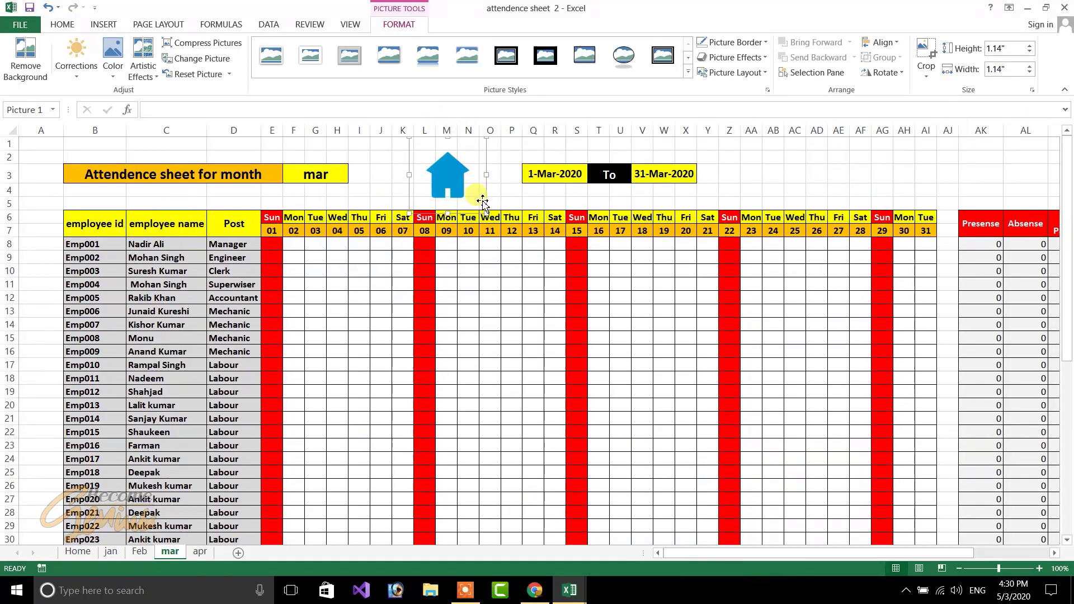
pyautogui.moveTo(487, 214); pyautogui.dragTo(919, 186)
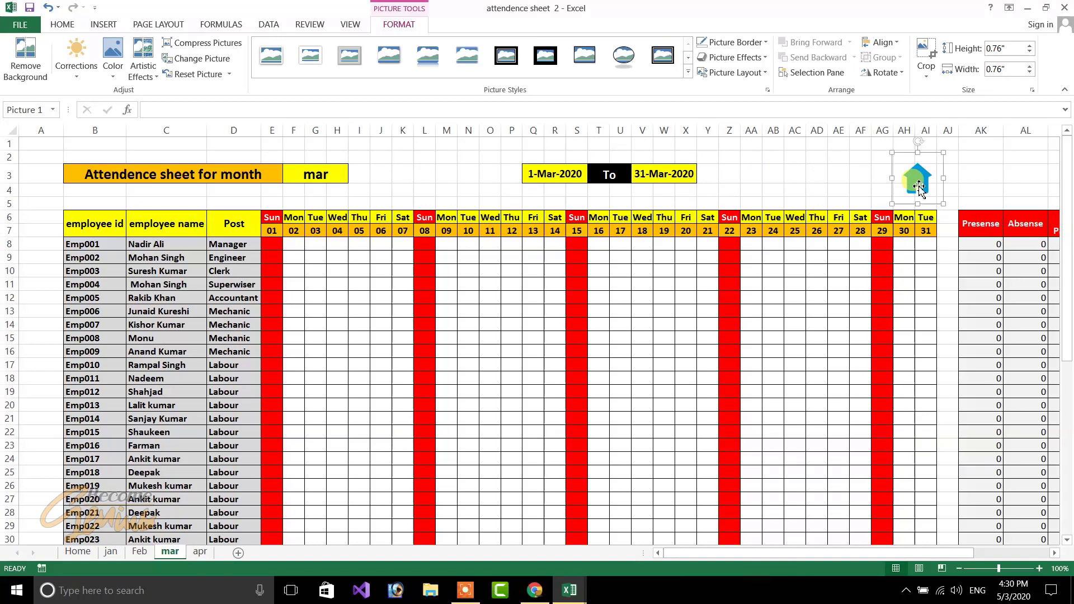
pyautogui.click(811, 203)
pyautogui.click(915, 186)
pyautogui.rightClick(914, 185)
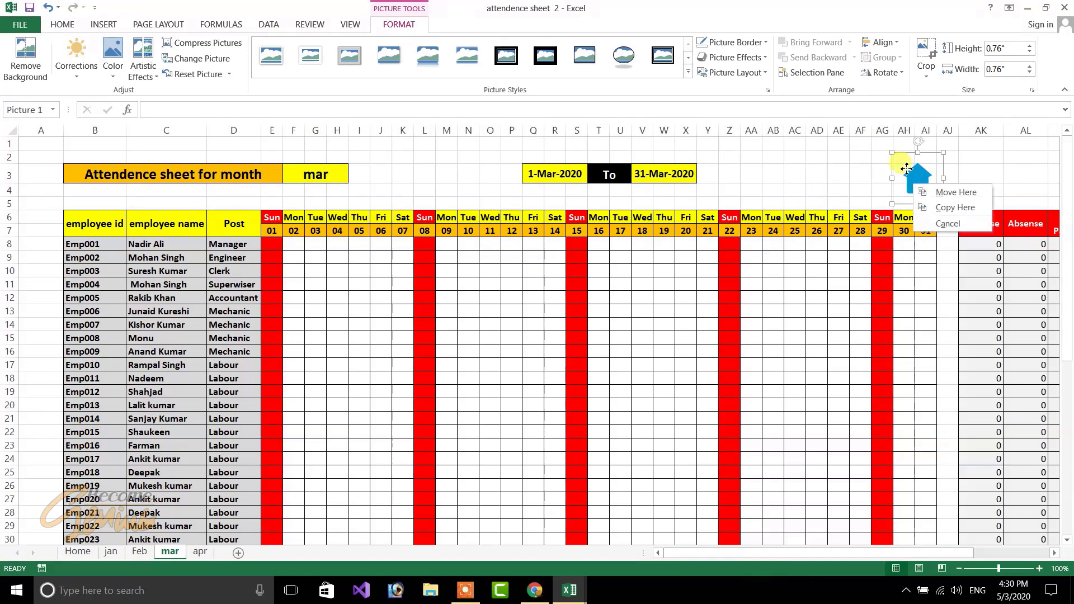
pyautogui.rightClick(908, 169)
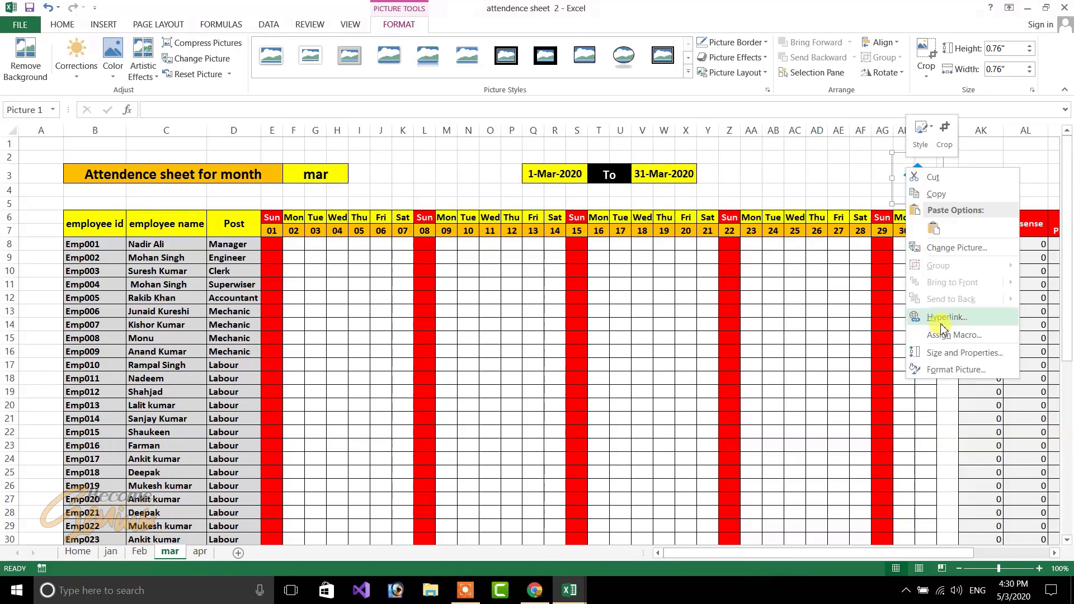
pyautogui.click(817, 199)
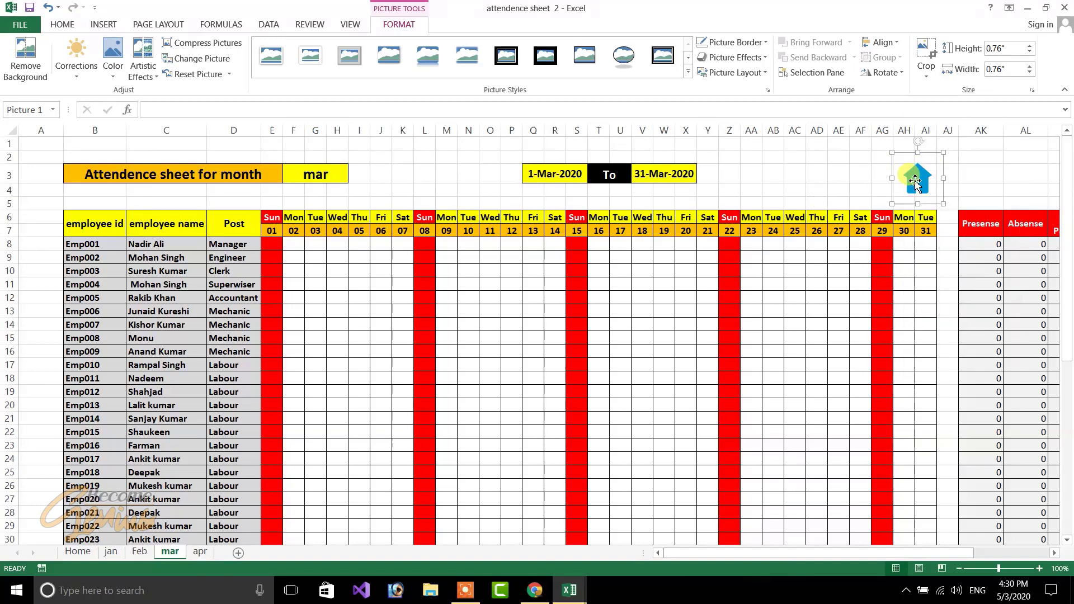
# Step: Copy the home icon from the mar sheet to the apr sheet and place it above the last date columns, around AH3
pyautogui.hotkey('ctrl', 'c')
pyautogui.click(199, 552)
pyautogui.hotkey('ctrl', 'v')
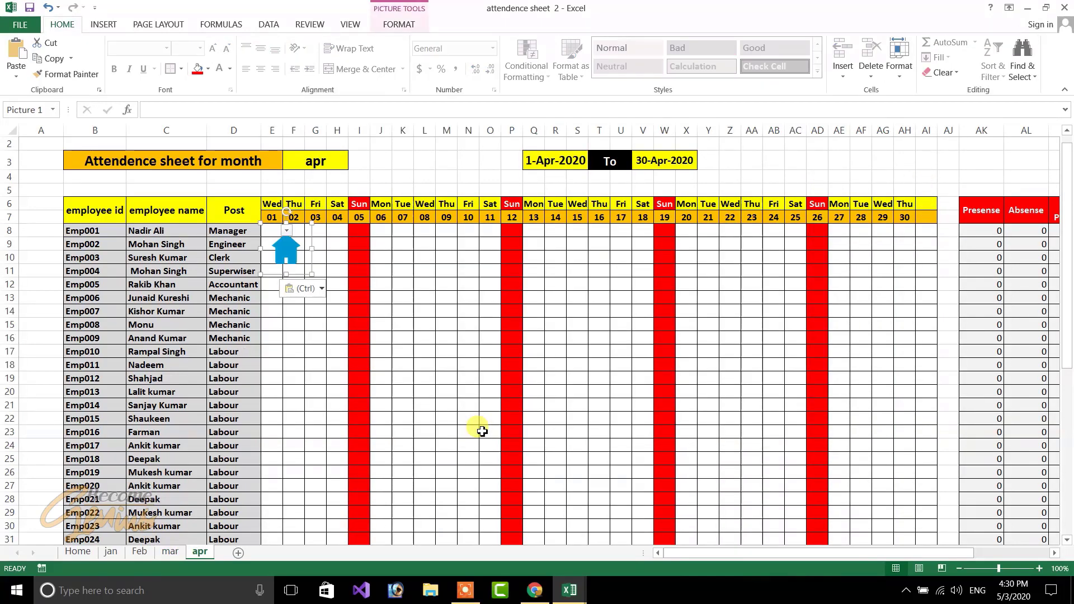
pyautogui.moveTo(286, 247); pyautogui.dragTo(927, 173)
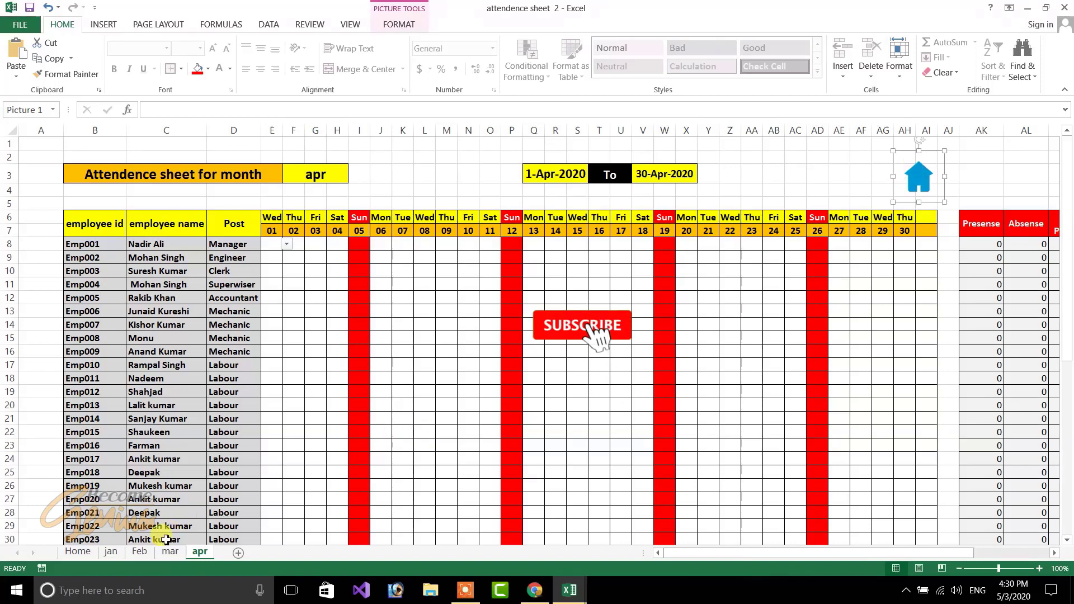
# Step: Paste the home icon on the Feb sheet and place it above the last date columns, around AH3
pyautogui.click(139, 553)
pyautogui.hotkey('ctrl', 'v')
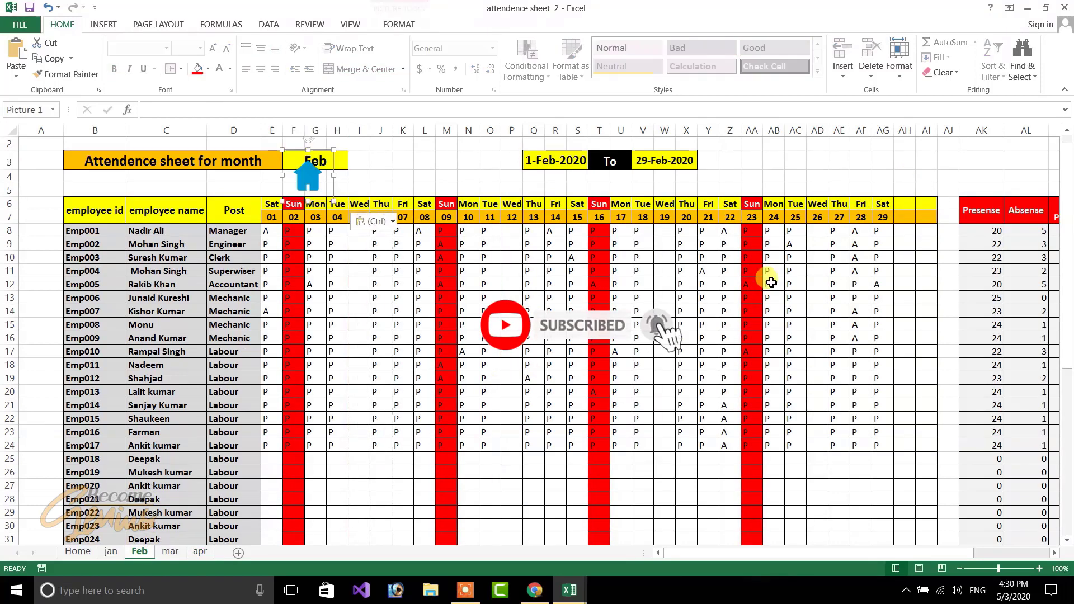
pyautogui.moveTo(325, 180); pyautogui.dragTo(924, 172)
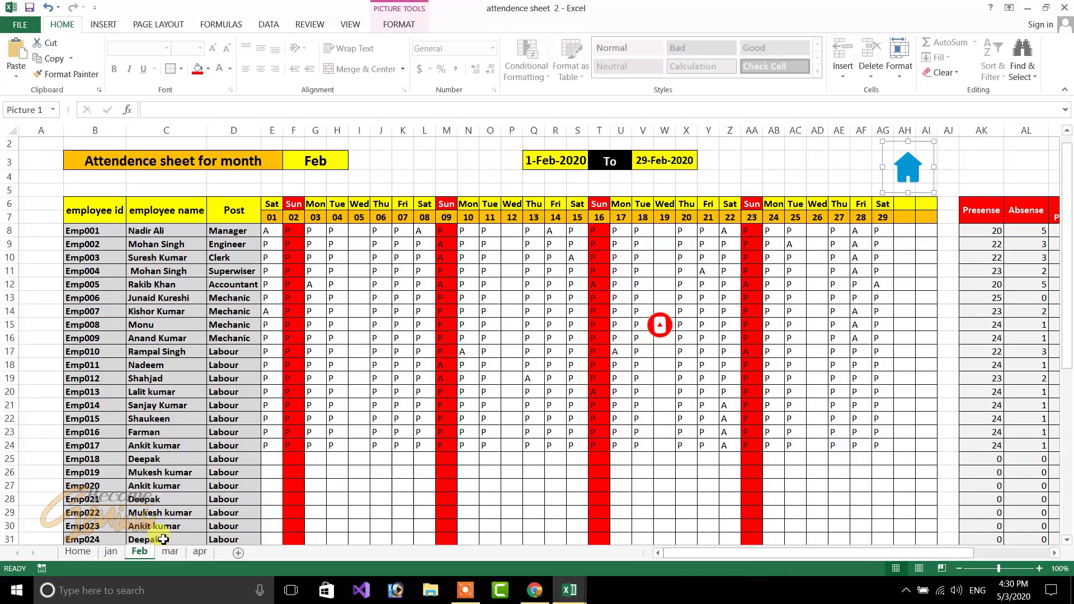
# Step: Paste the home icon on the jan sheet and place it above the last date columns, around AH3
pyautogui.click(111, 553)
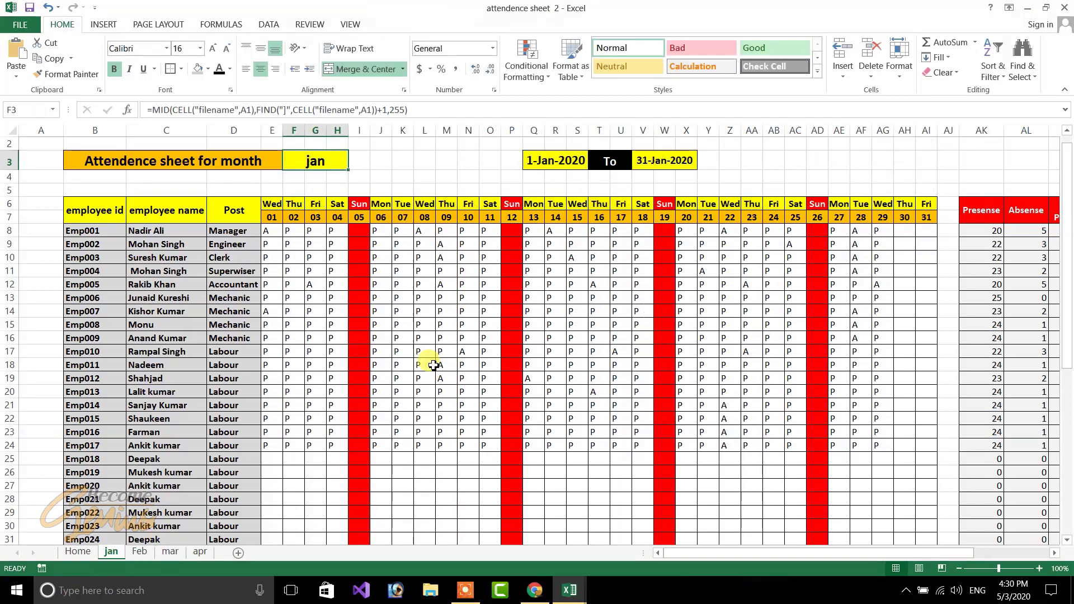
pyautogui.hotkey('ctrl', 'v')
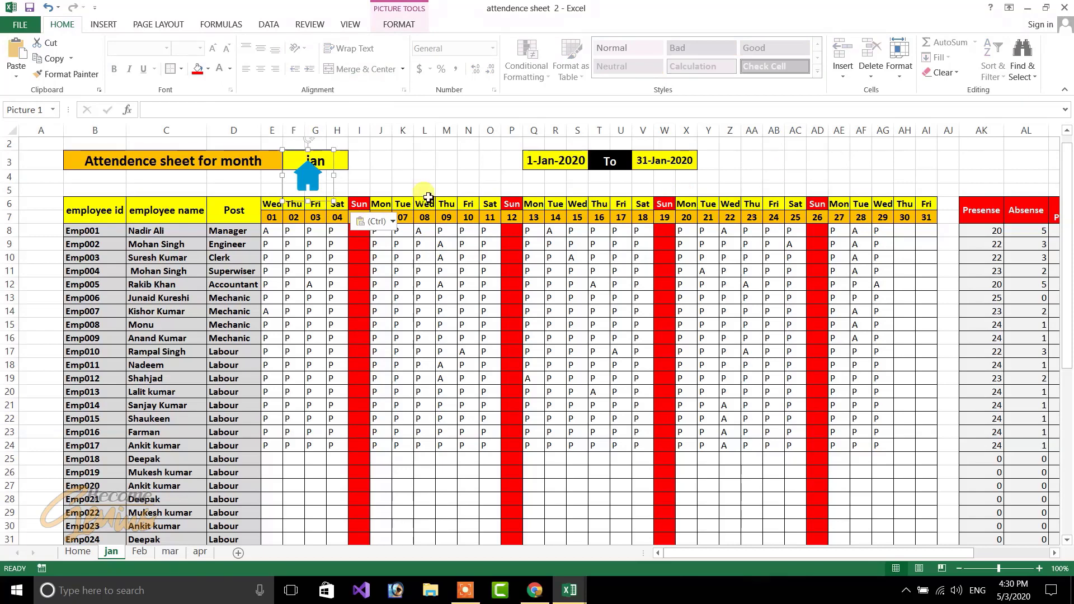
pyautogui.moveTo(300, 180); pyautogui.dragTo(901, 171)
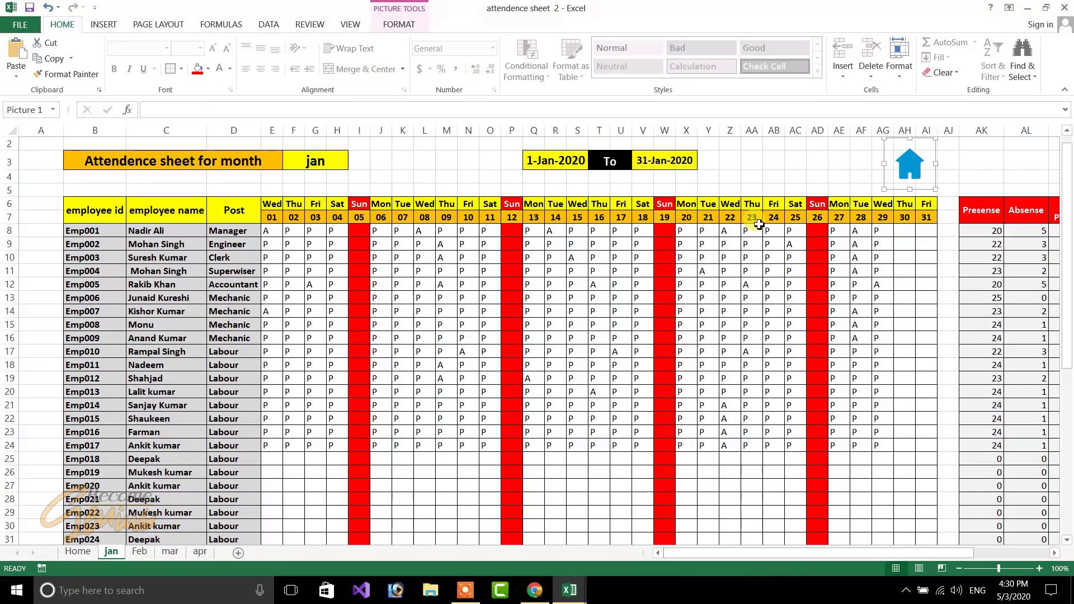
# Step: Hyperlink the home icon on the jan sheet to cell A1 of the Home sheet in this document
pyautogui.rightClick(913, 169)
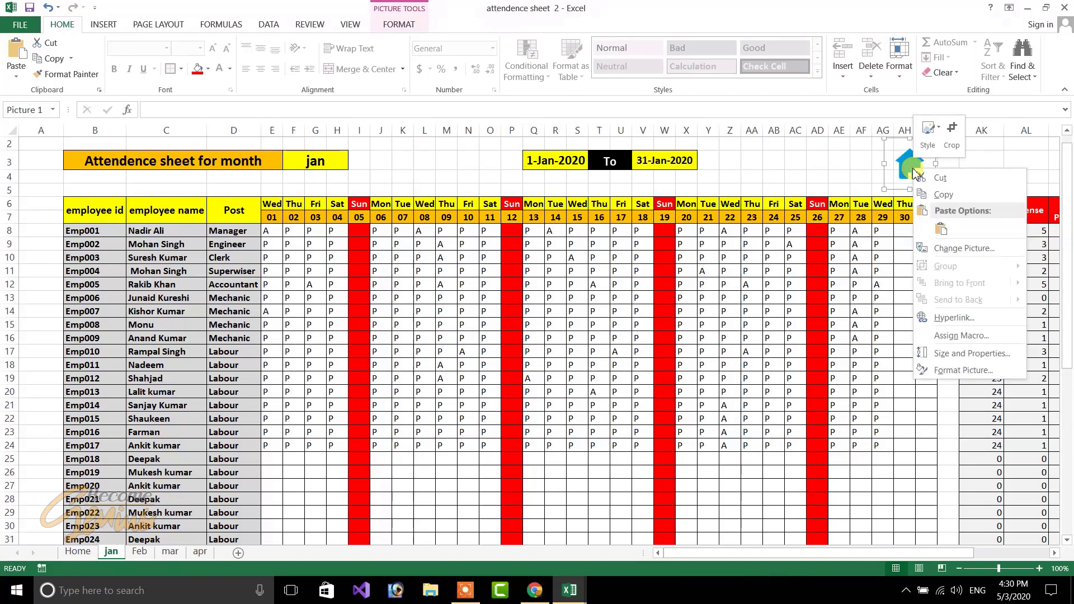
pyautogui.click(947, 318)
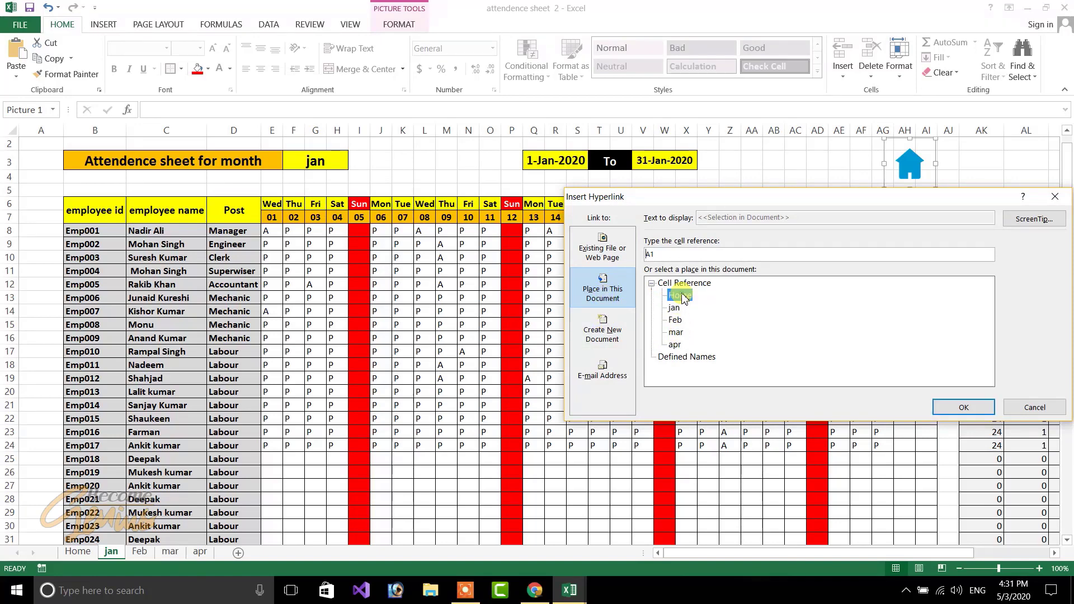
pyautogui.click(981, 408)
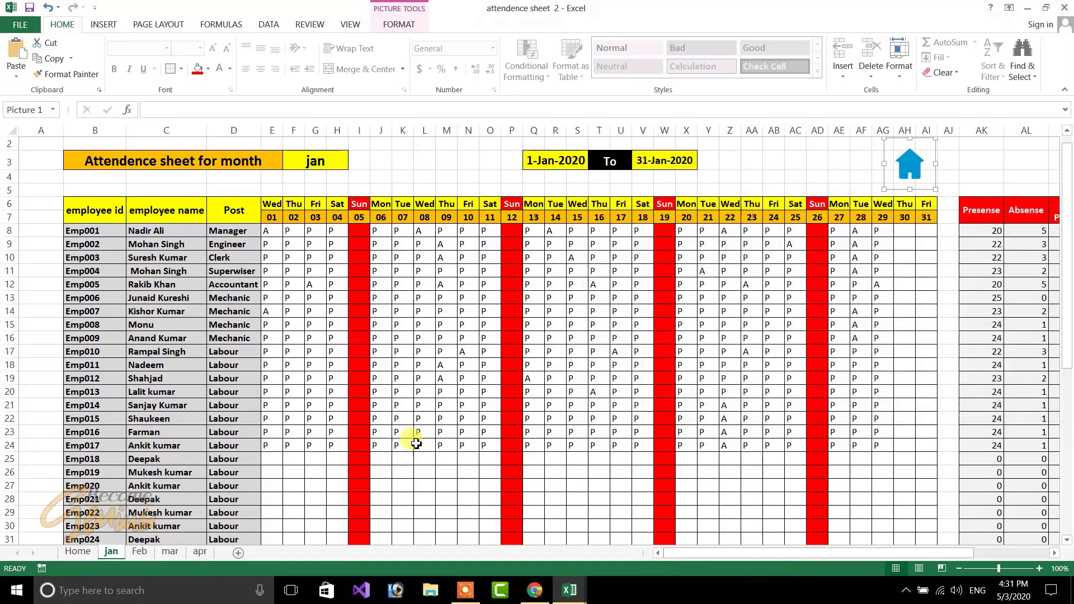
# Step: Hyperlink the home icon on the Feb sheet to cell A1 of the Home sheet in this document
pyautogui.click(140, 552)
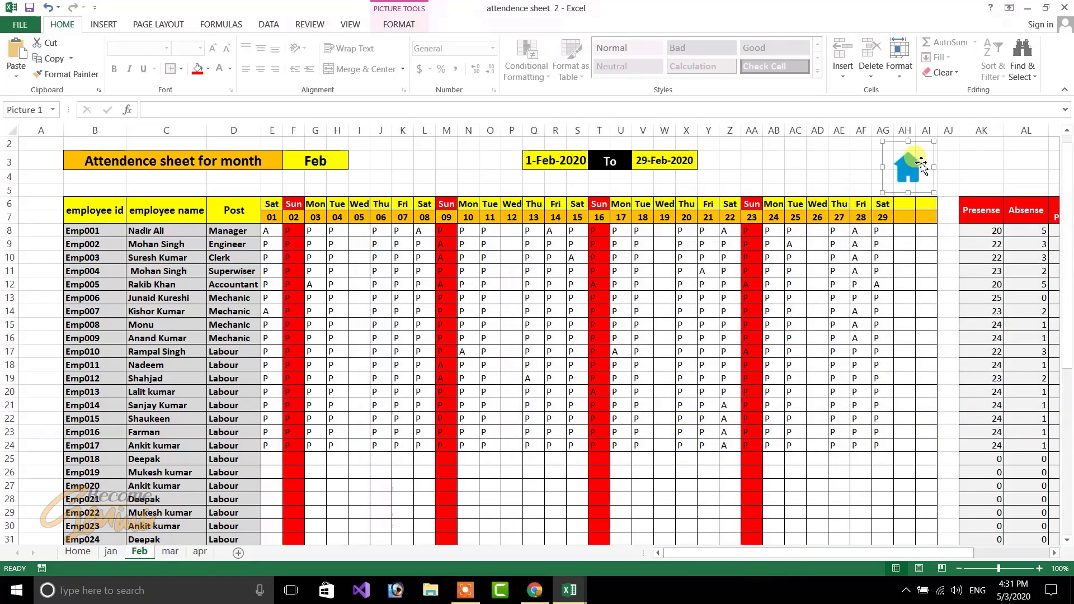
pyautogui.rightClick(909, 168)
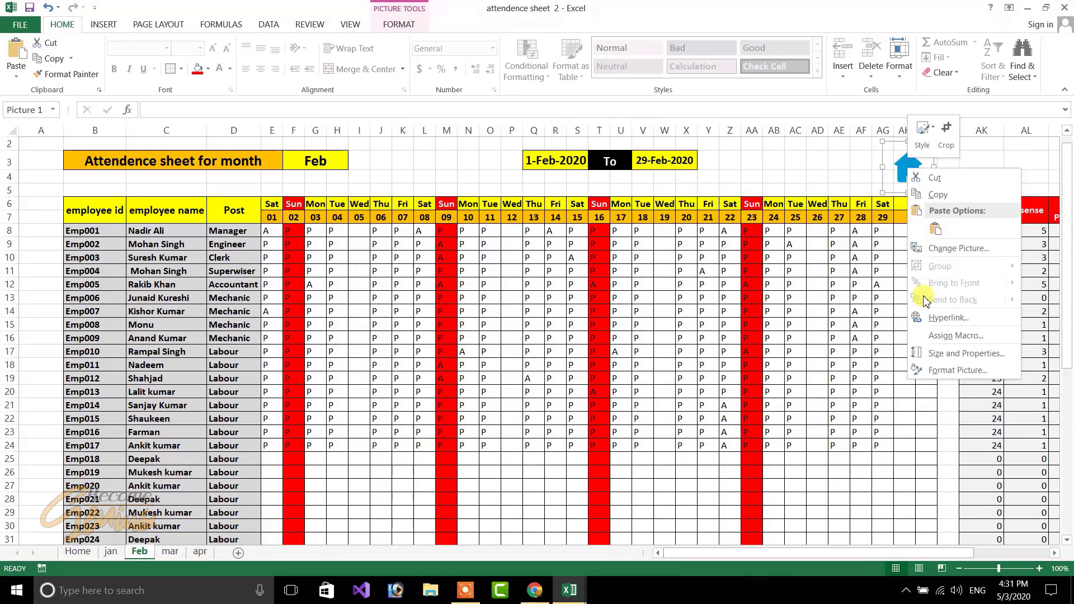
pyautogui.click(951, 318)
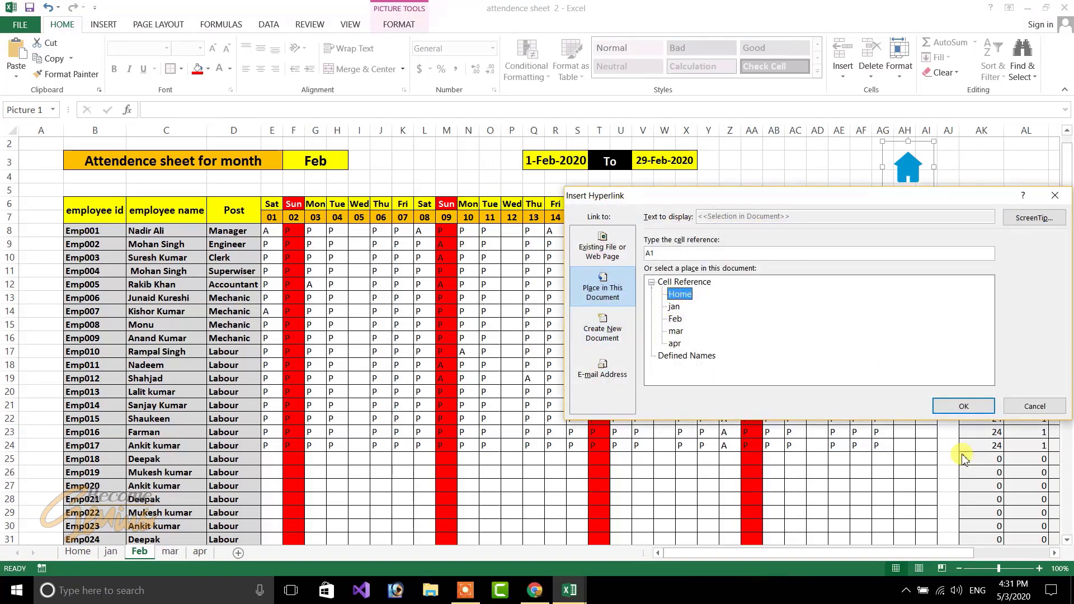
pyautogui.click(958, 403)
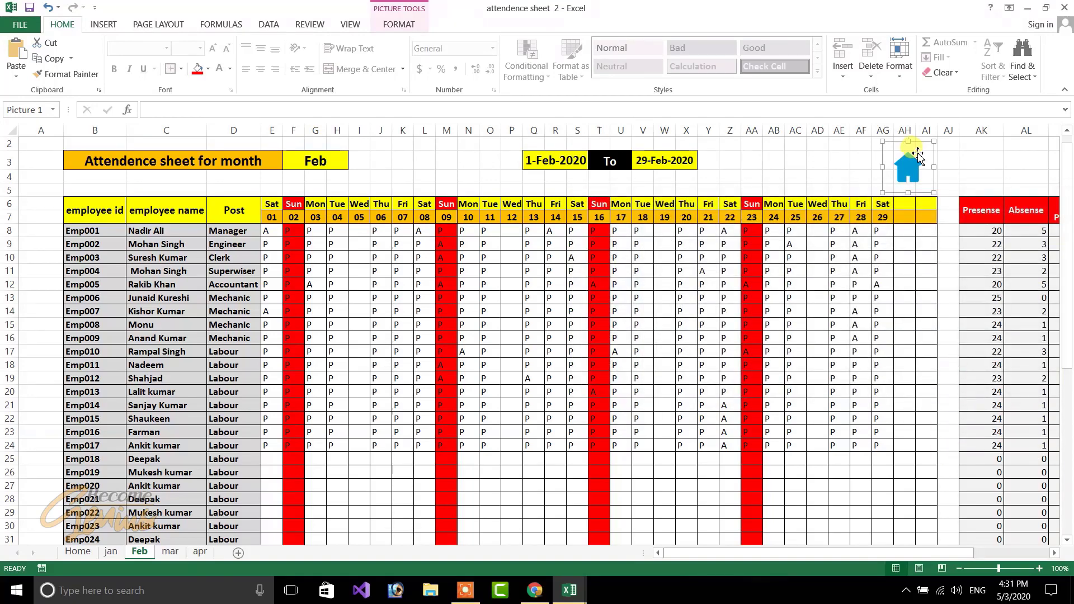
# Step: Hyperlink the home icon on the mar sheet to cell A1 of the Home sheet in this document
pyautogui.click(179, 552)
pyautogui.rightClick(921, 185)
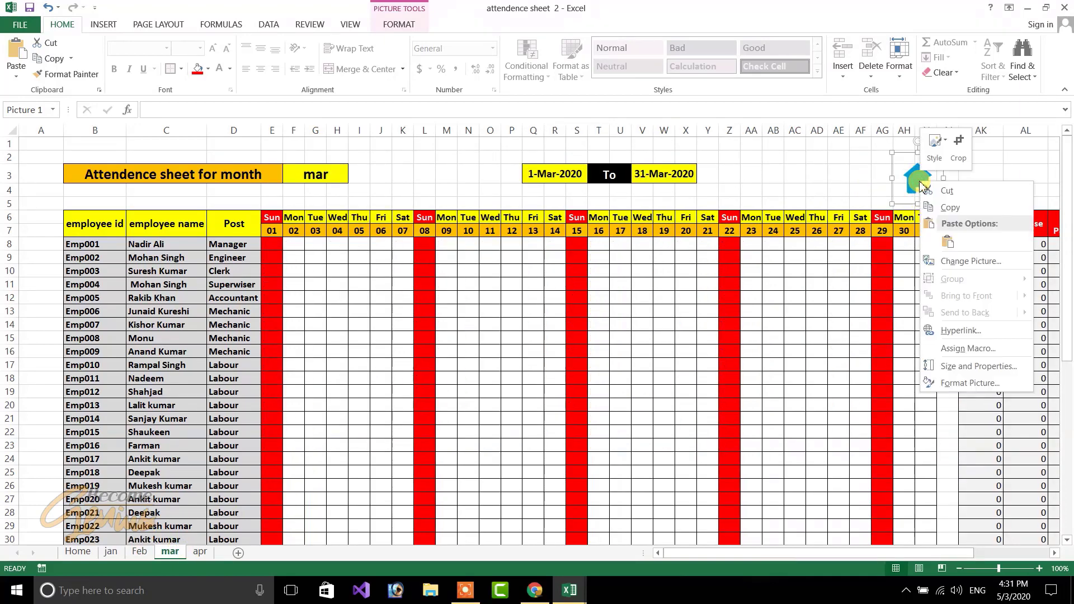
pyautogui.click(961, 330)
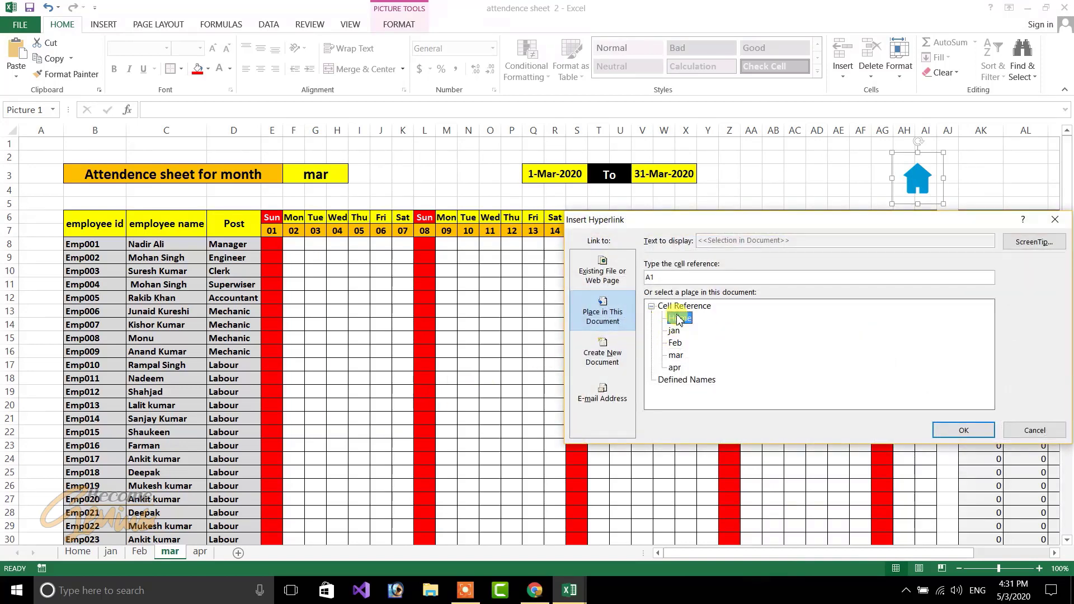
pyautogui.click(963, 429)
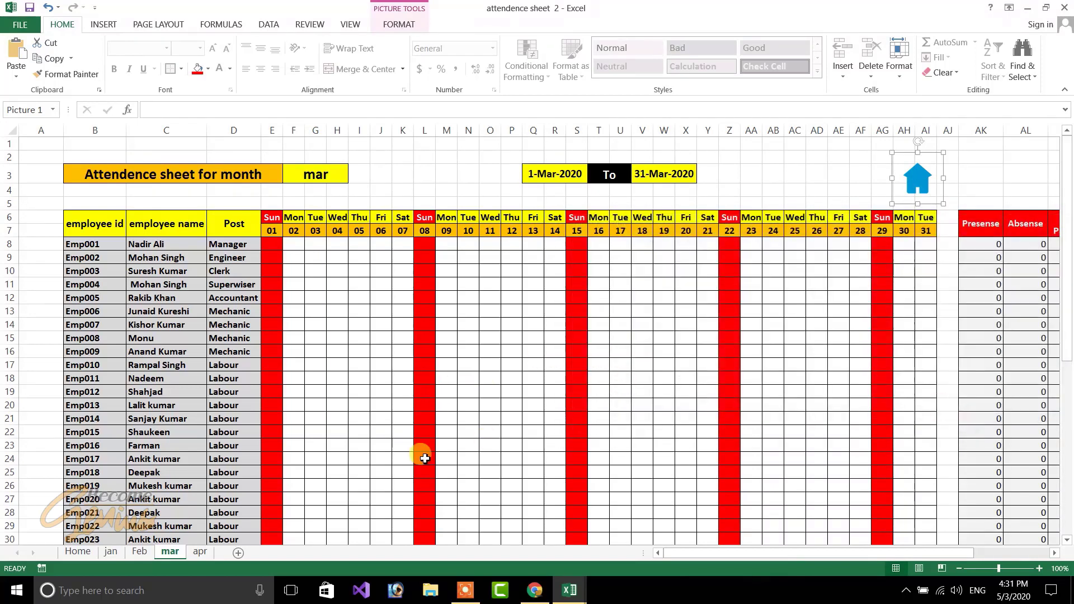
# Step: Hyperlink the home icon on the apr sheet to cell A1 of the Home sheet in this document
pyautogui.click(200, 552)
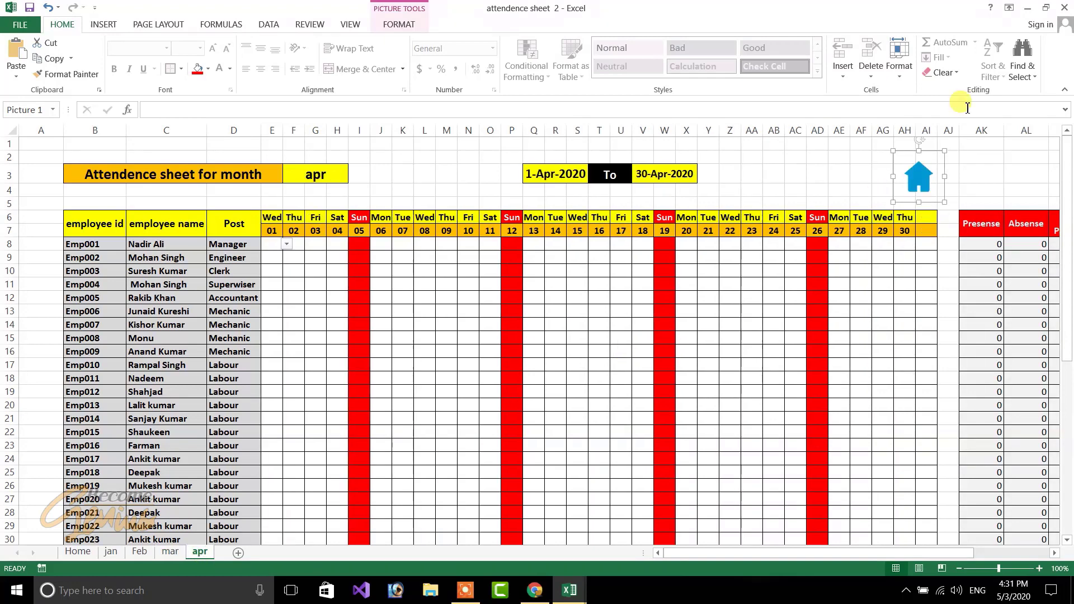
pyautogui.rightClick(922, 180)
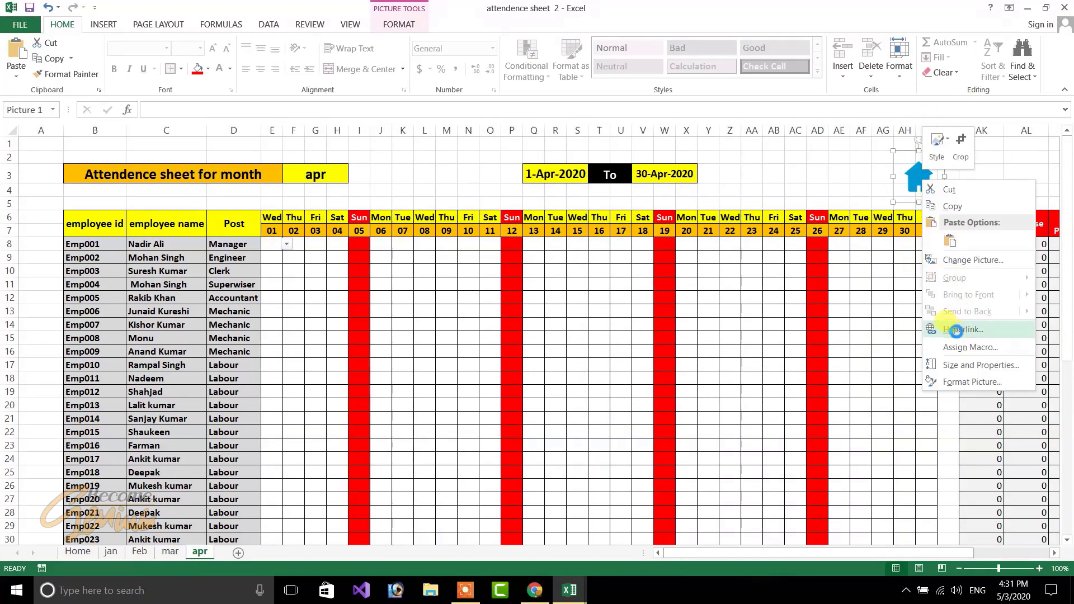
pyautogui.click(953, 332)
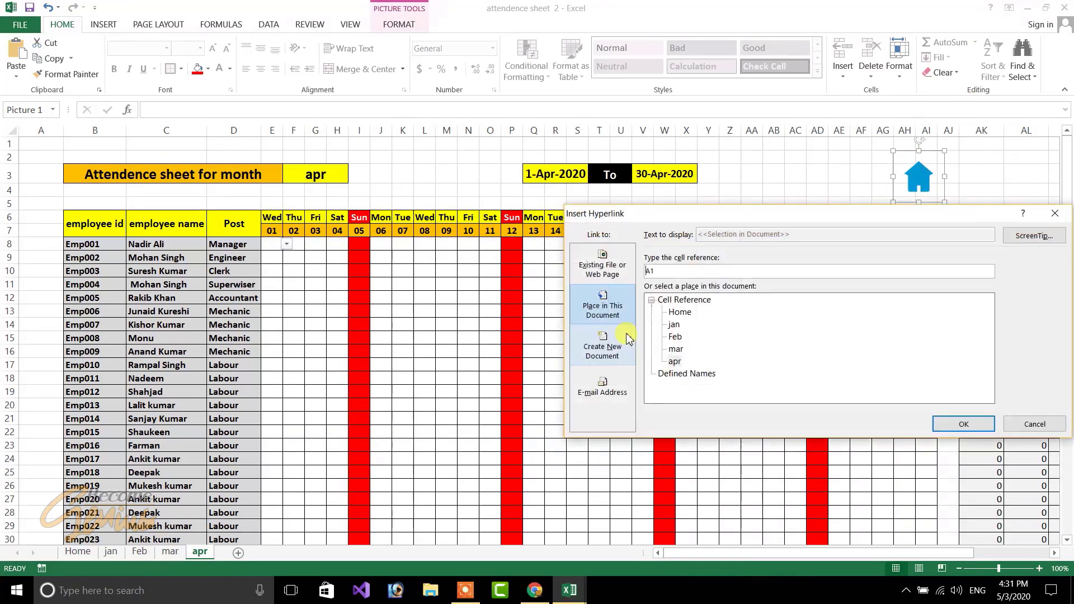
pyautogui.click(674, 315)
pyautogui.click(948, 420)
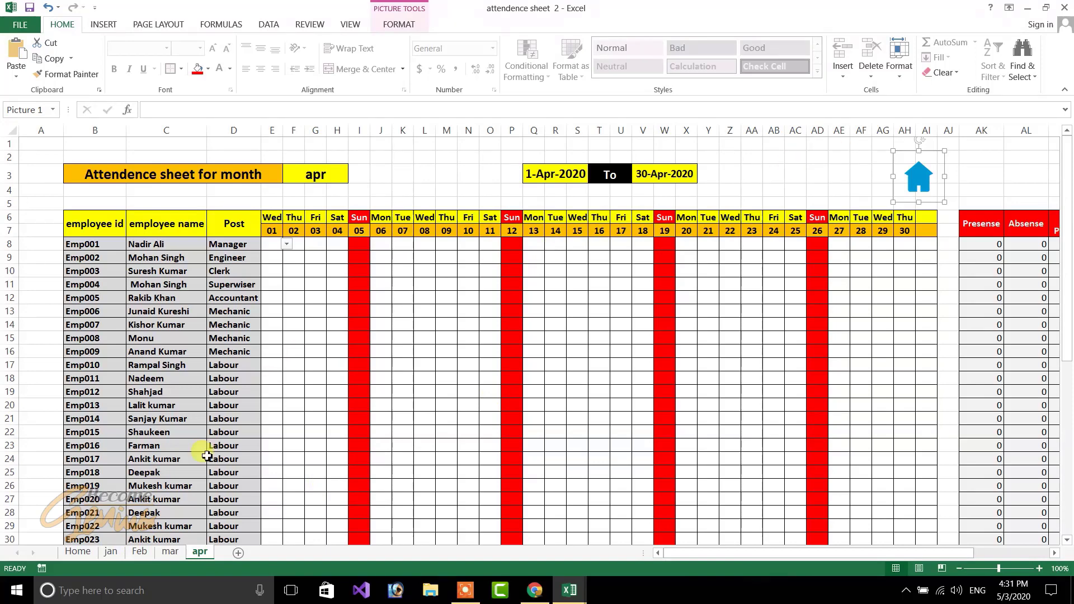
# Step: On the Home sheet, hyperlink the first January button to cell A1 of the jan sheet in this document
pyautogui.click(84, 552)
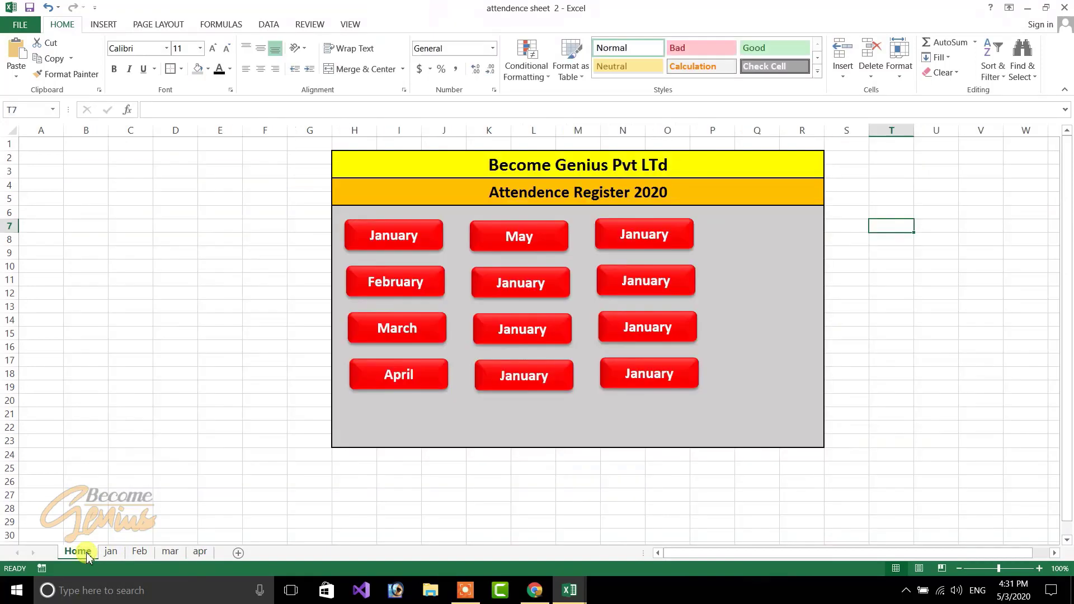
pyautogui.click(278, 240)
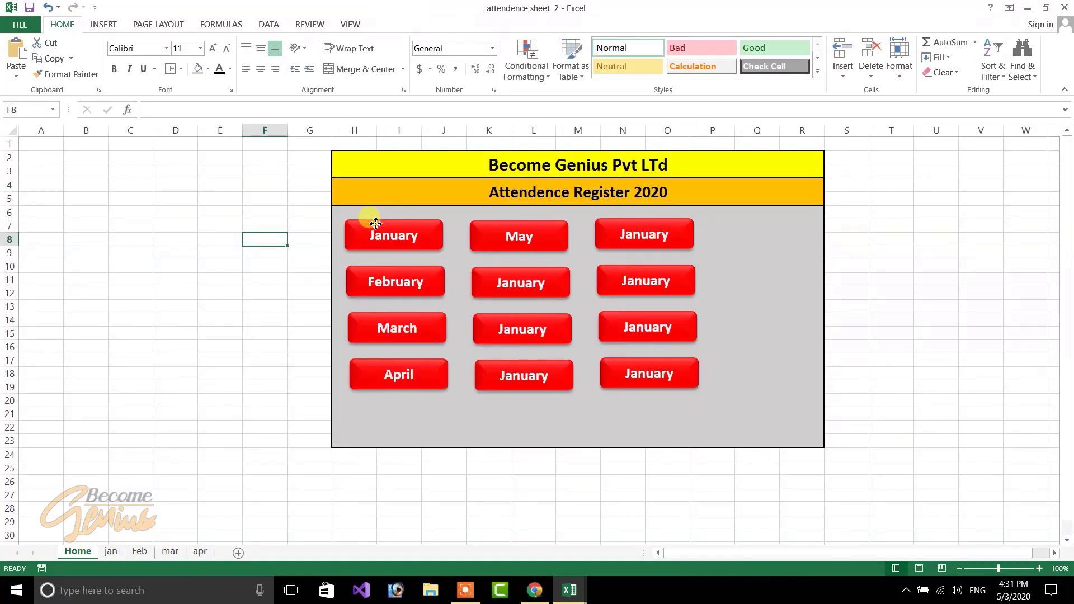
pyautogui.rightClick(375, 224)
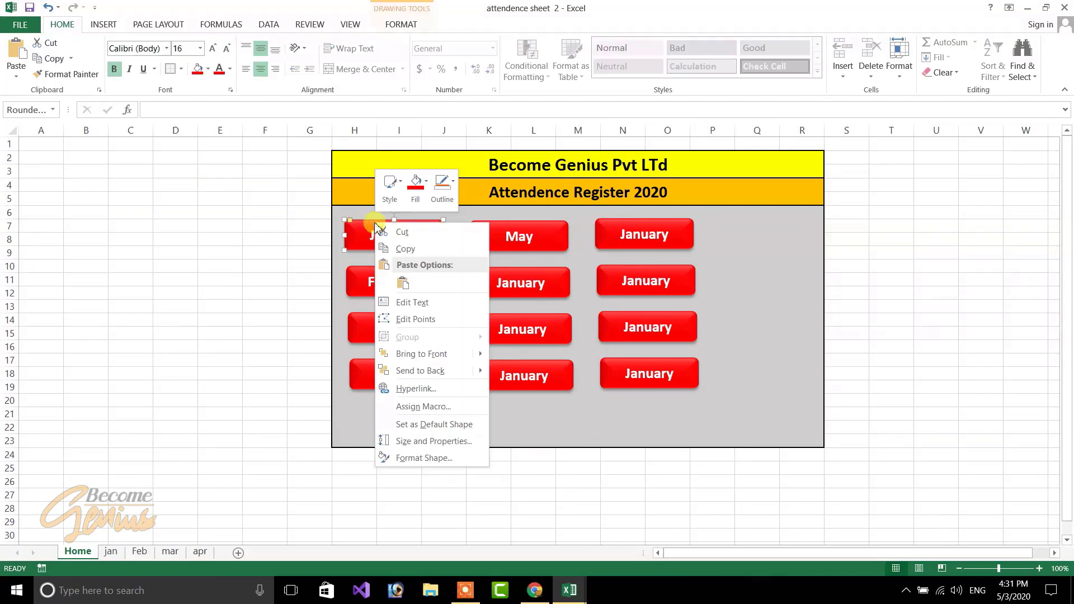
pyautogui.click(421, 388)
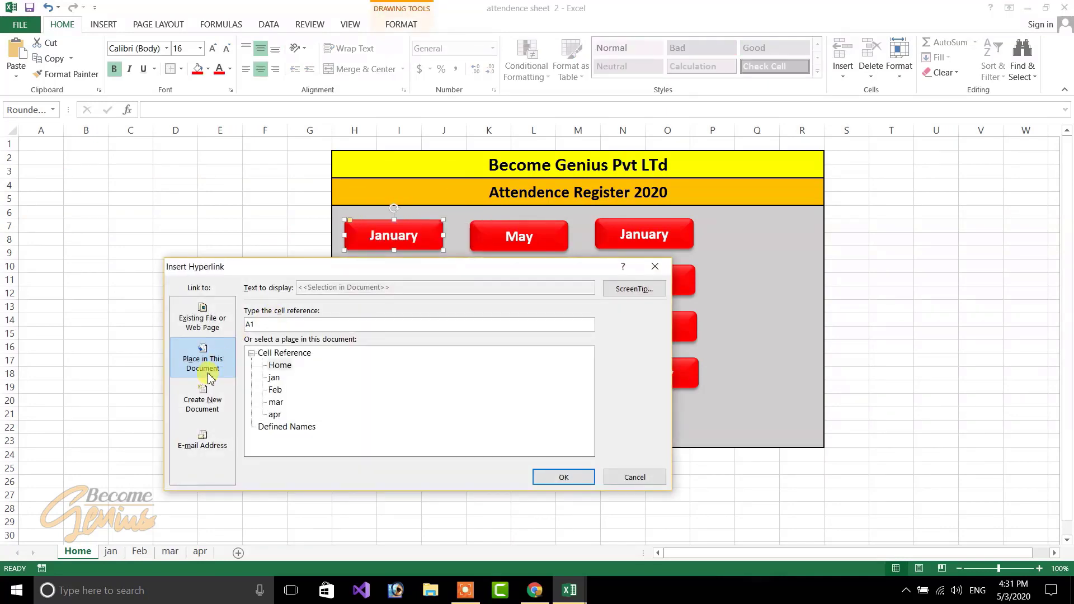
pyautogui.click(202, 401)
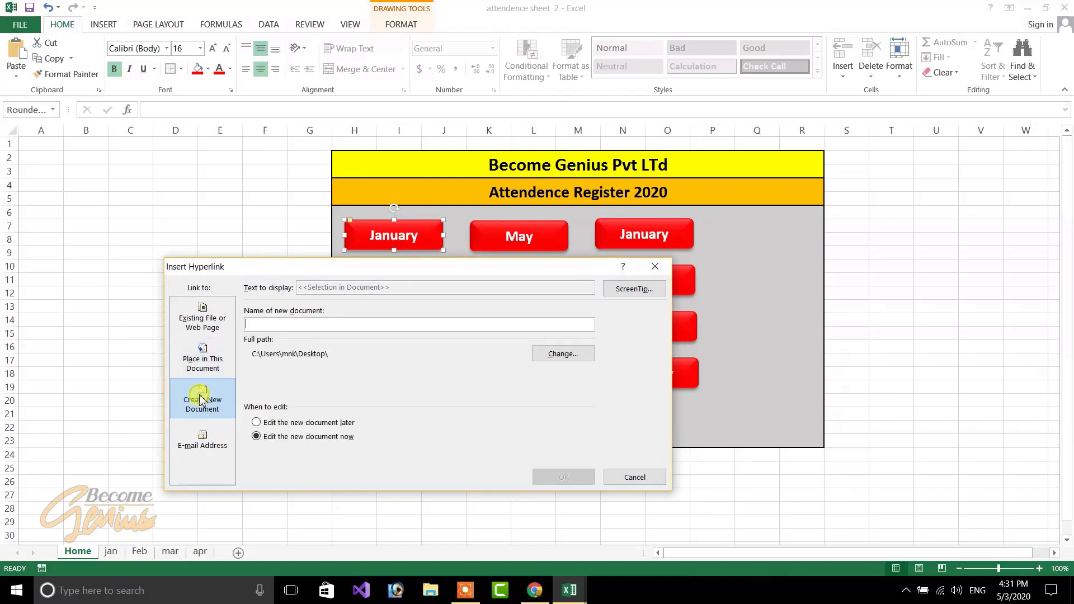
pyautogui.click(219, 358)
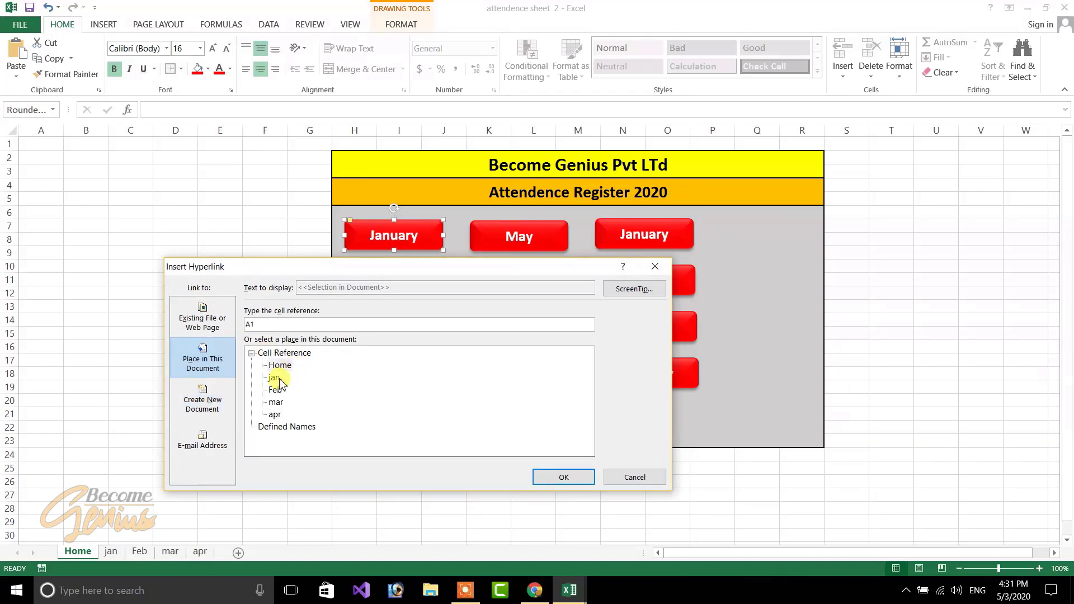
pyautogui.click(563, 477)
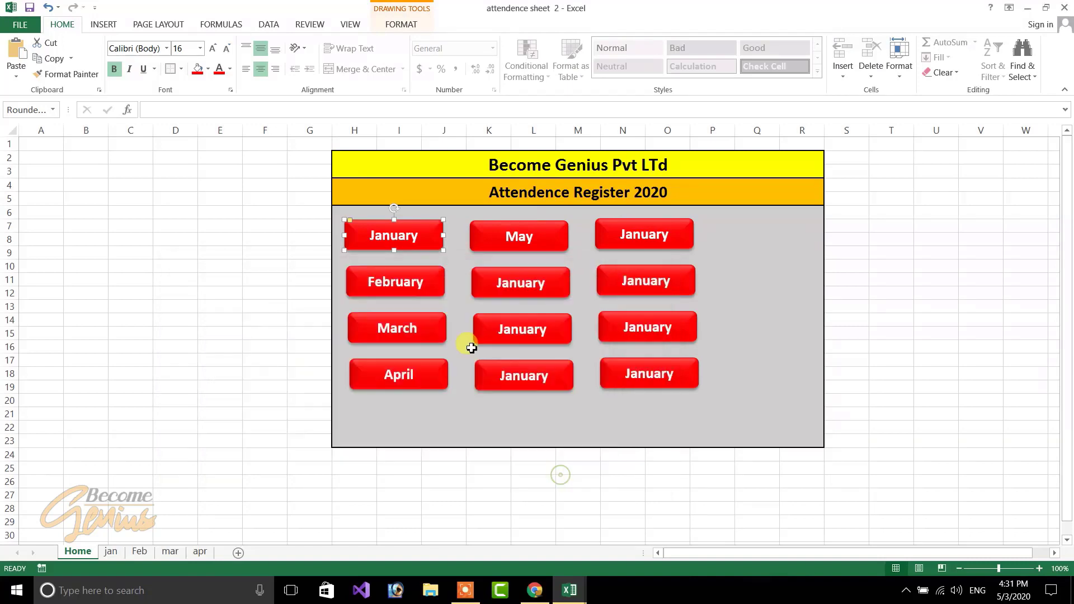
# Step: Hyperlink the February button on the Home sheet to cell A1 of the Feb sheet
pyautogui.rightClick(394, 286)
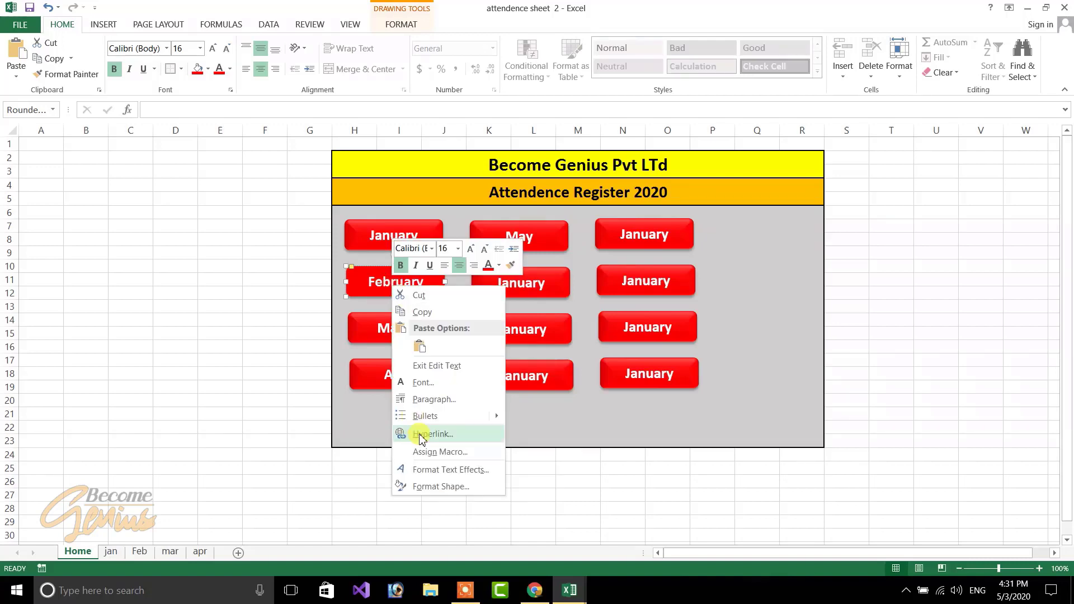
pyautogui.click(423, 435)
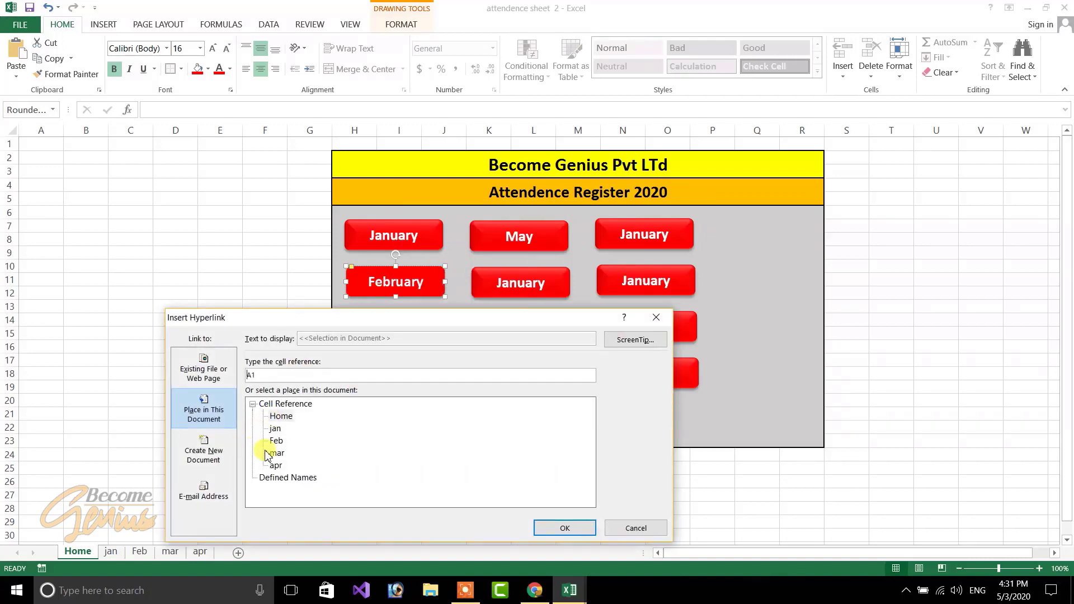
pyautogui.click(275, 441)
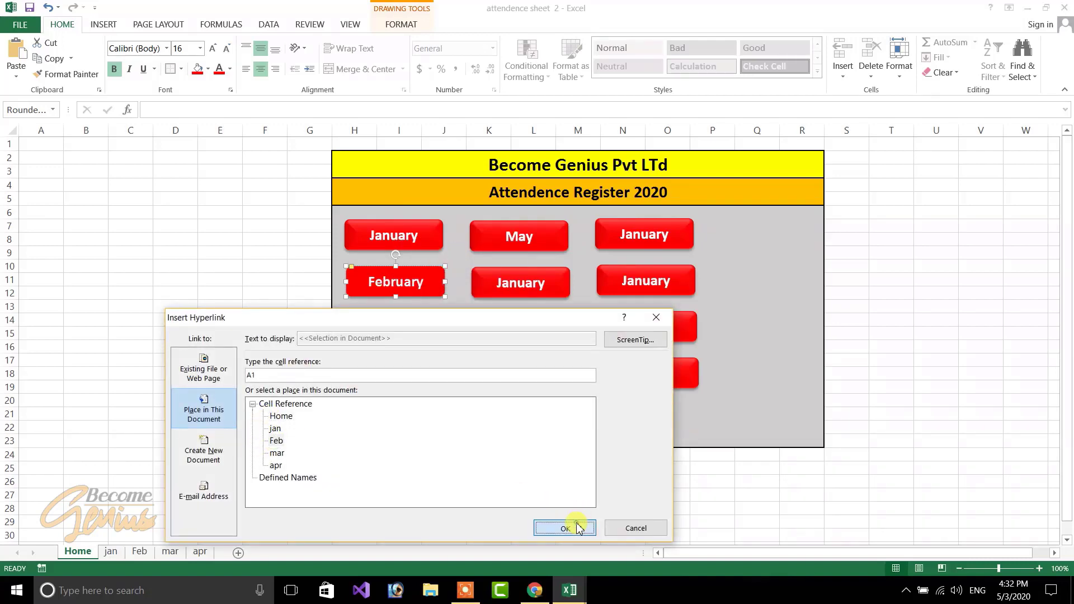
pyautogui.click(569, 525)
# Step: Hyperlink the March button on the Home sheet to cell A1 of the mar sheet
pyautogui.rightClick(360, 329)
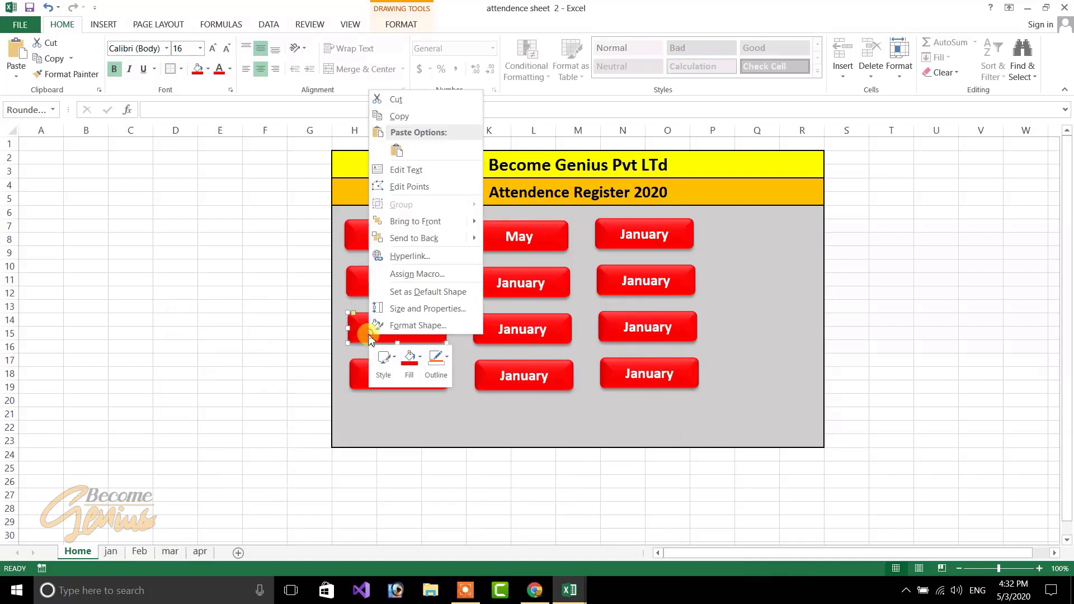
pyautogui.click(414, 256)
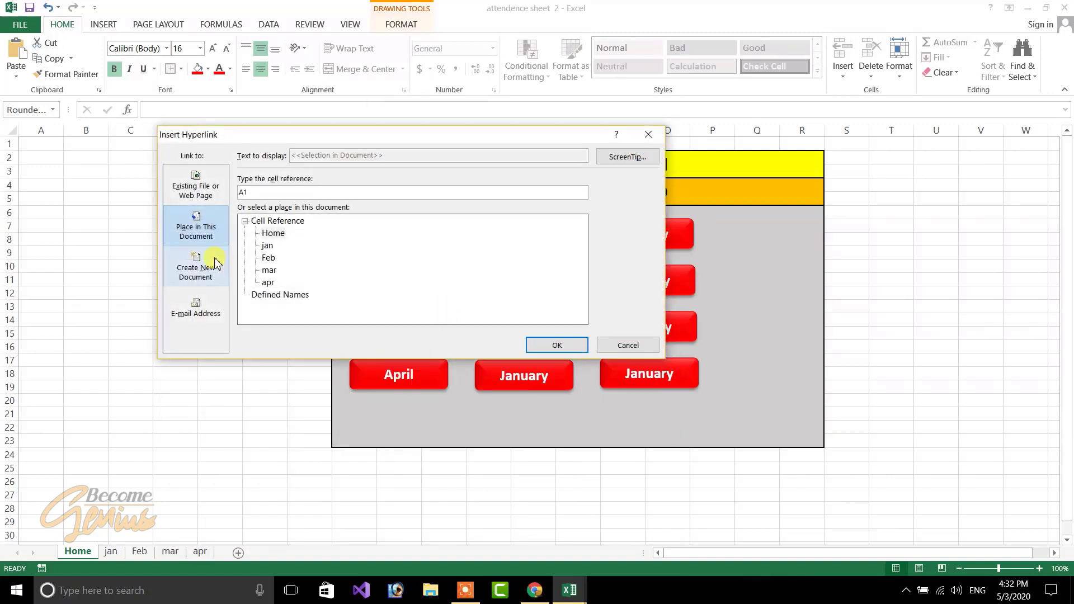
pyautogui.click(267, 272)
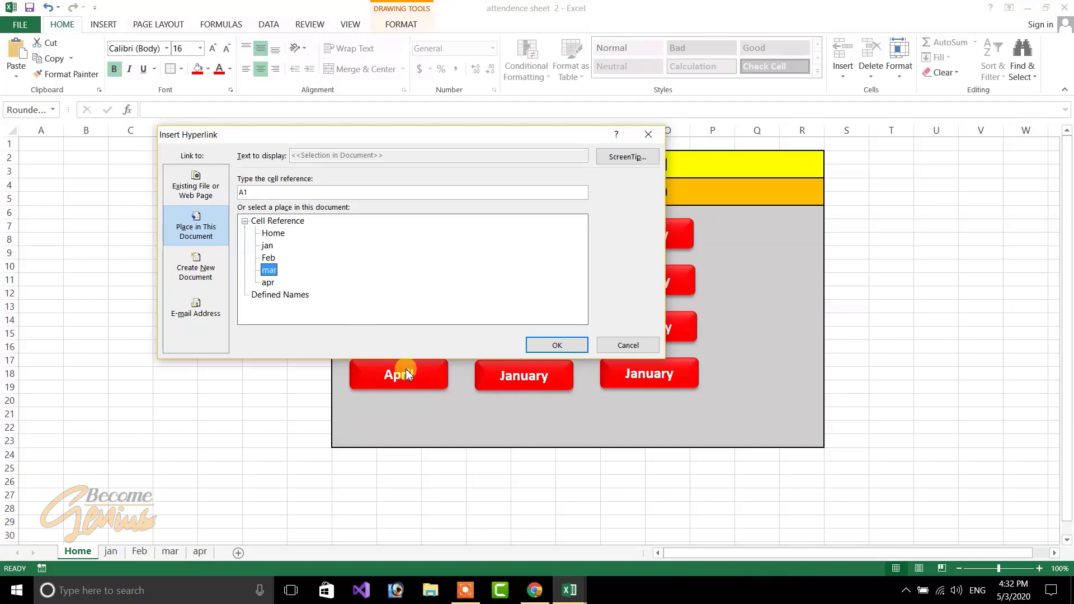
pyautogui.click(534, 345)
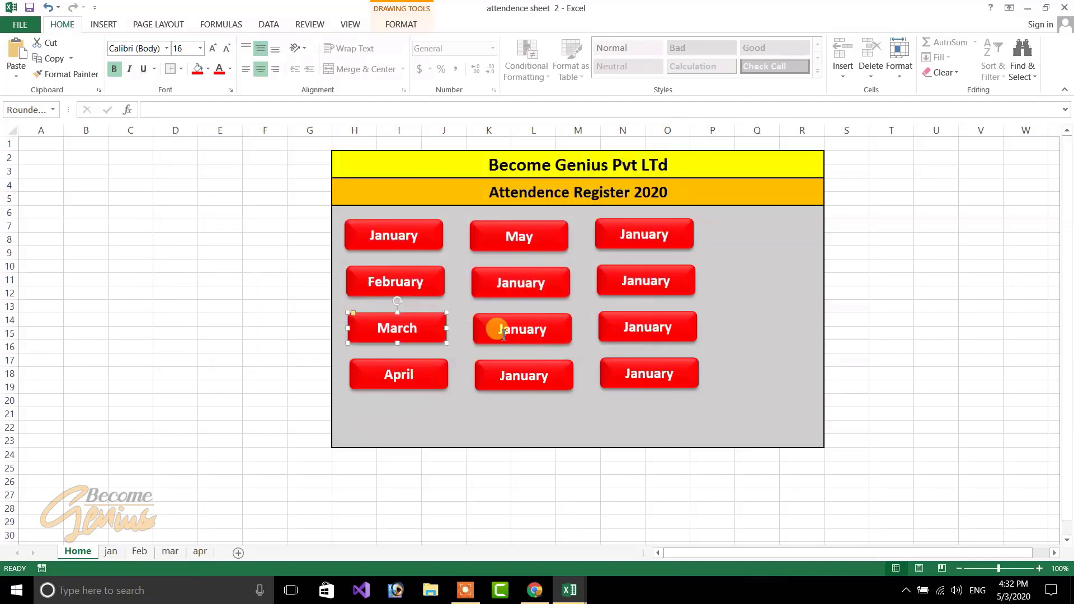
# Step: Hyperlink the April button on the Home sheet to cell A1 of the apr sheet and deselect the button
pyautogui.rightClick(366, 366)
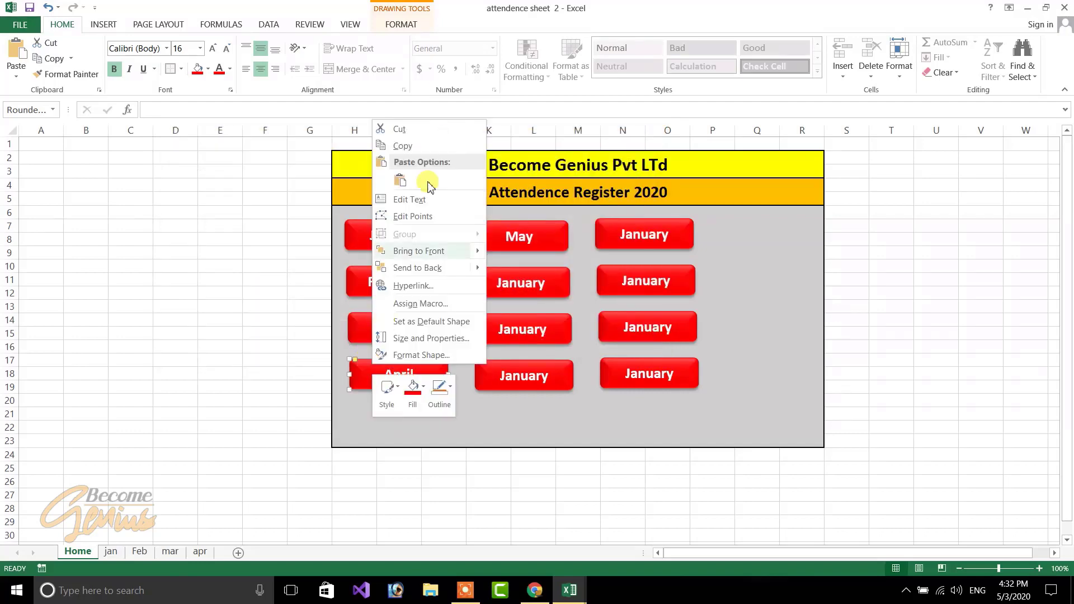
pyautogui.click(415, 287)
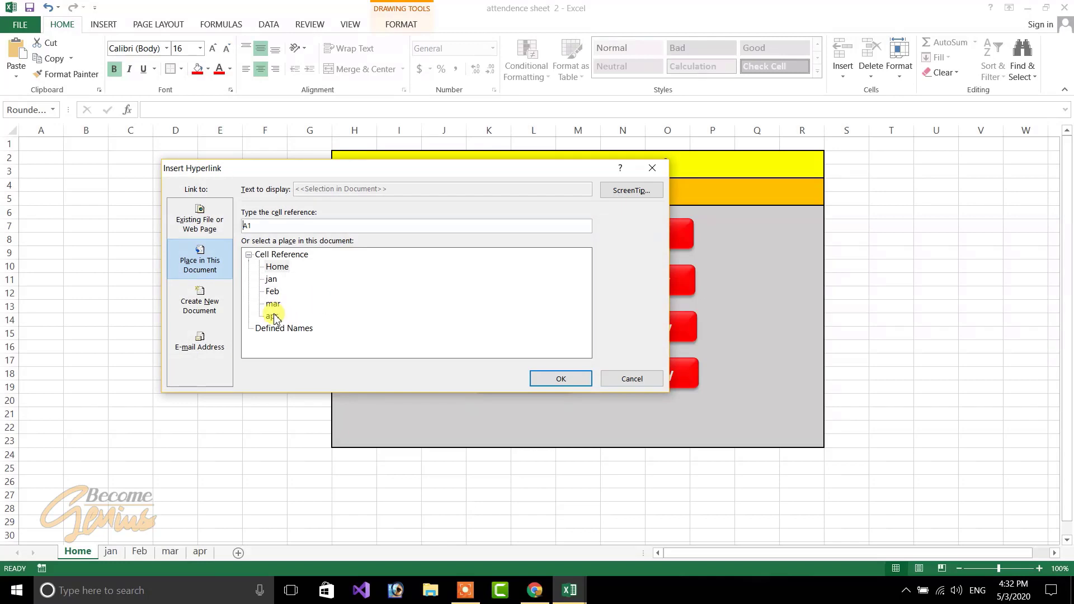
pyautogui.click(274, 318)
pyautogui.click(557, 378)
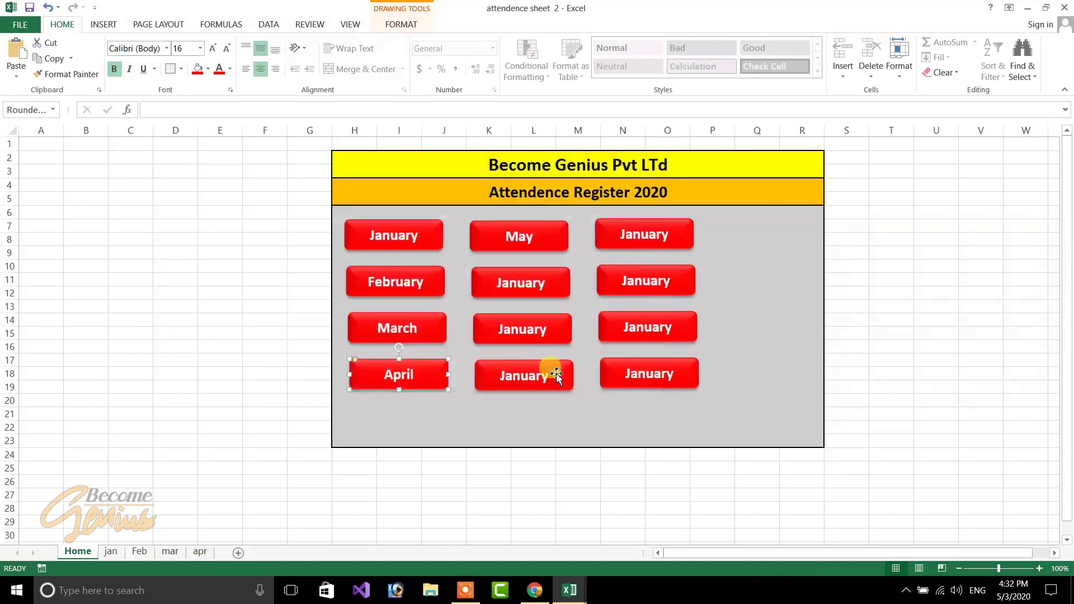
pyautogui.click(238, 305)
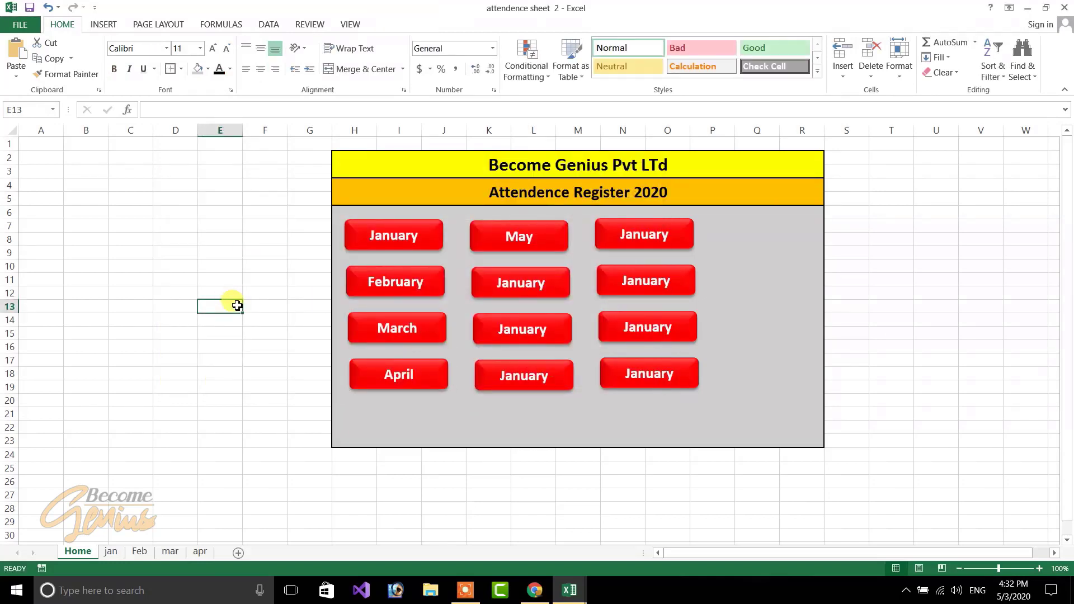
pyautogui.click(91, 200)
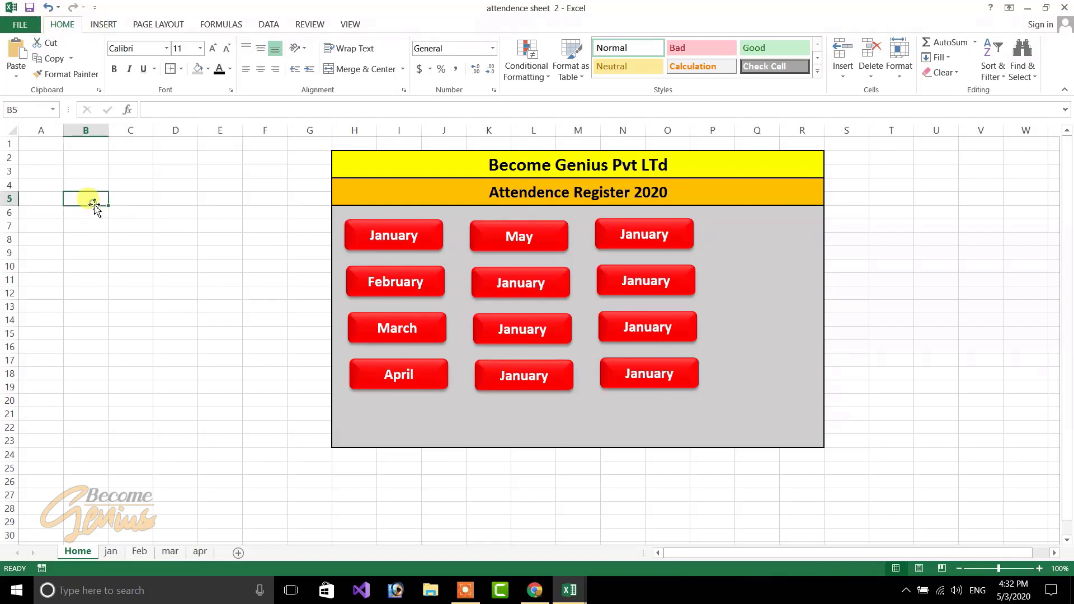
# Step: Test the January, February, March and April button links, returning to the Home sheet through each month sheet's home icon
pyautogui.click(382, 235)
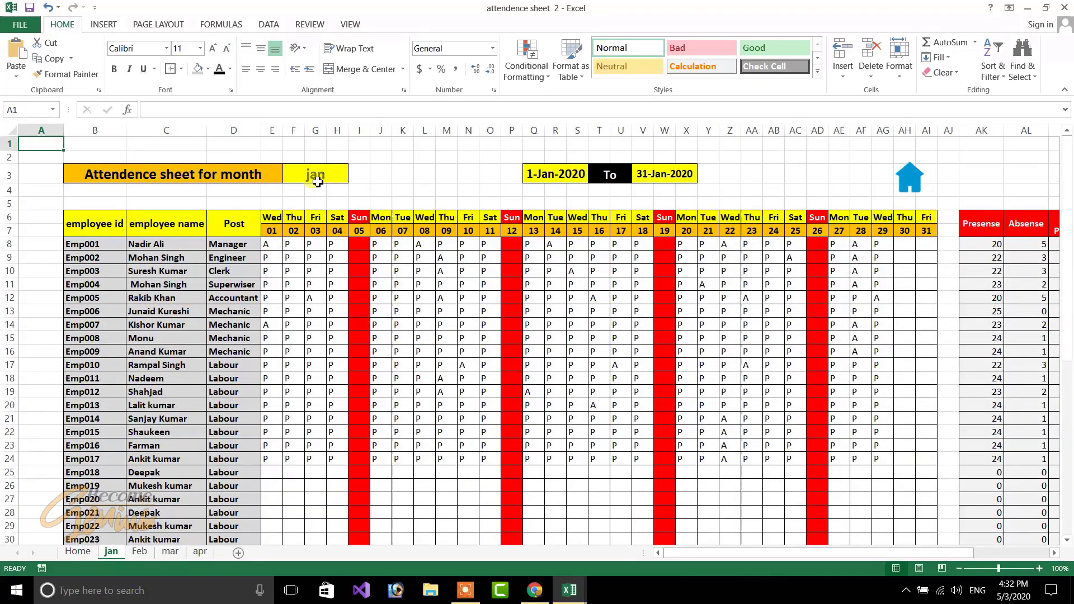
pyautogui.click(916, 176)
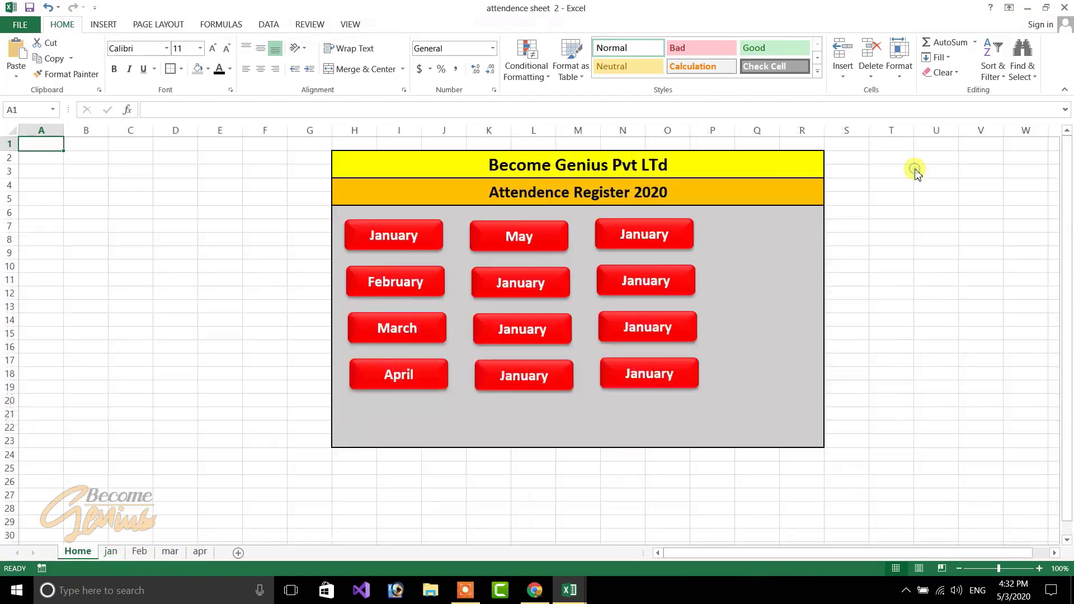
pyautogui.click(395, 280)
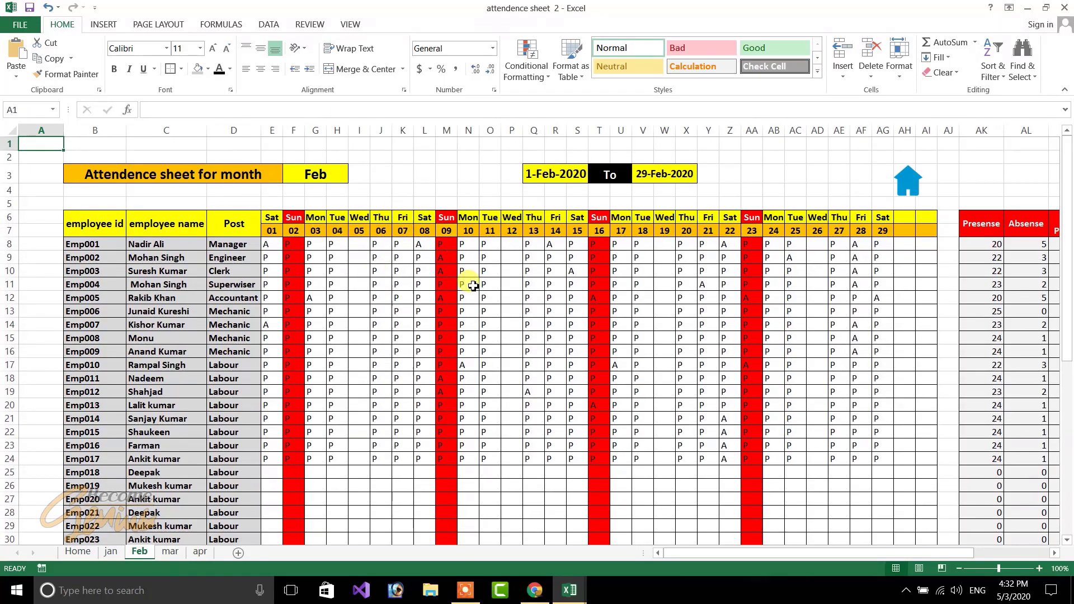
pyautogui.click(910, 190)
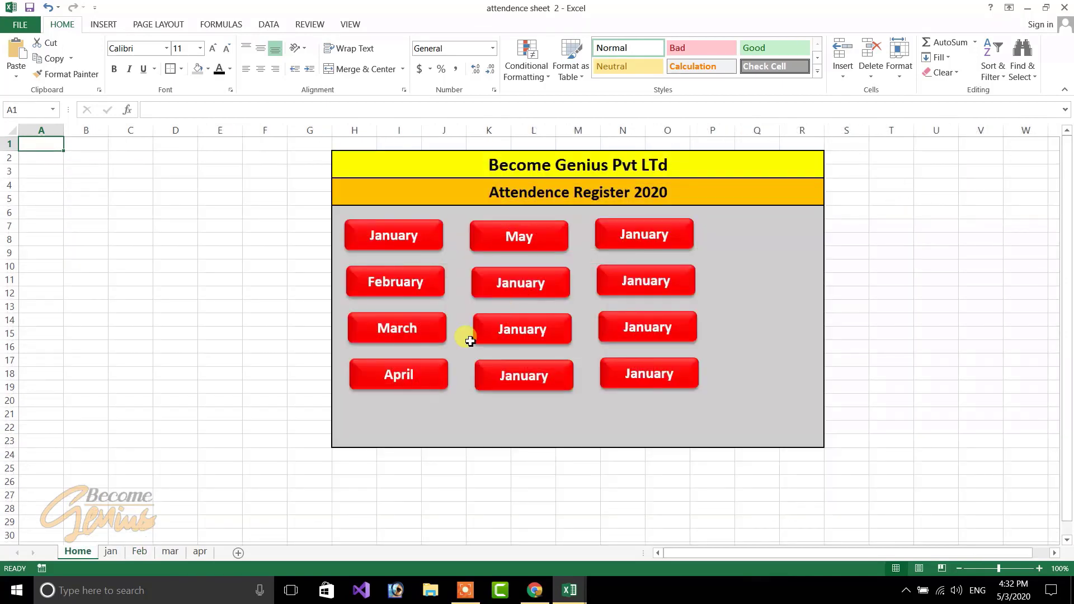
pyautogui.click(424, 336)
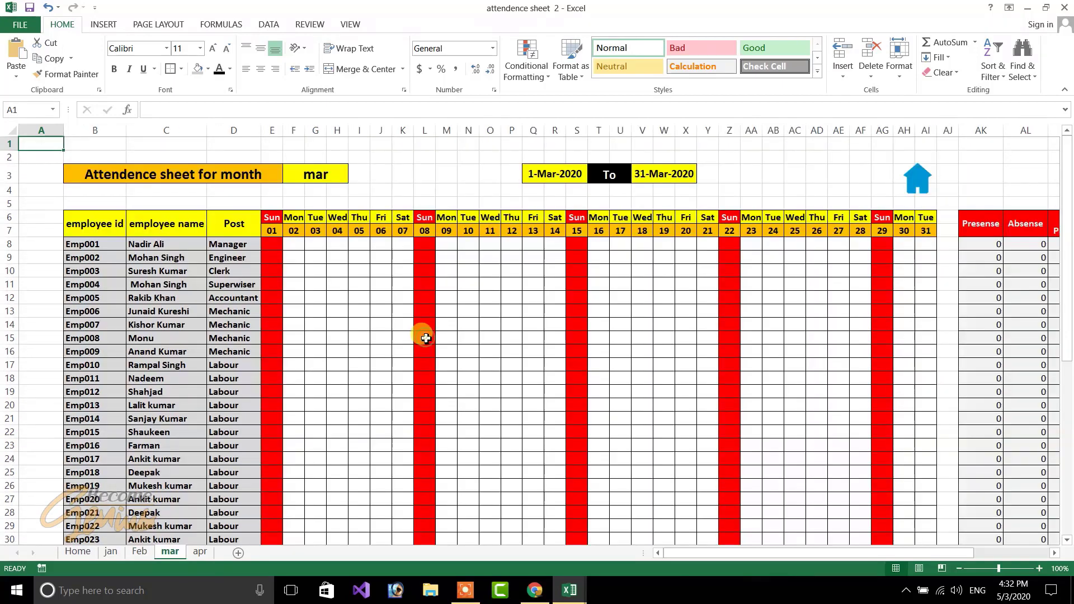
pyautogui.click(923, 168)
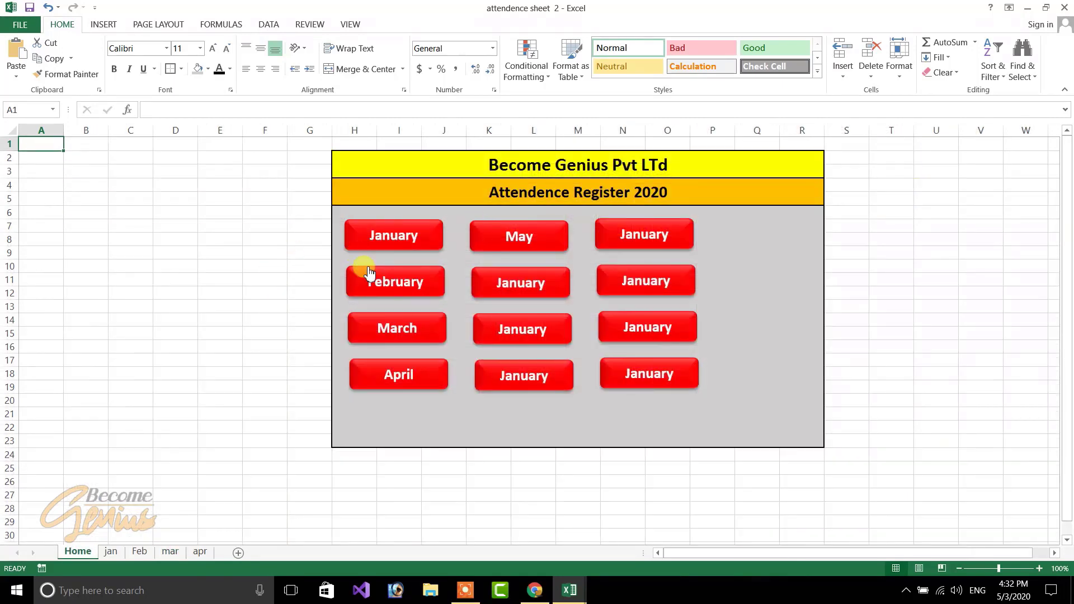
pyautogui.click(390, 383)
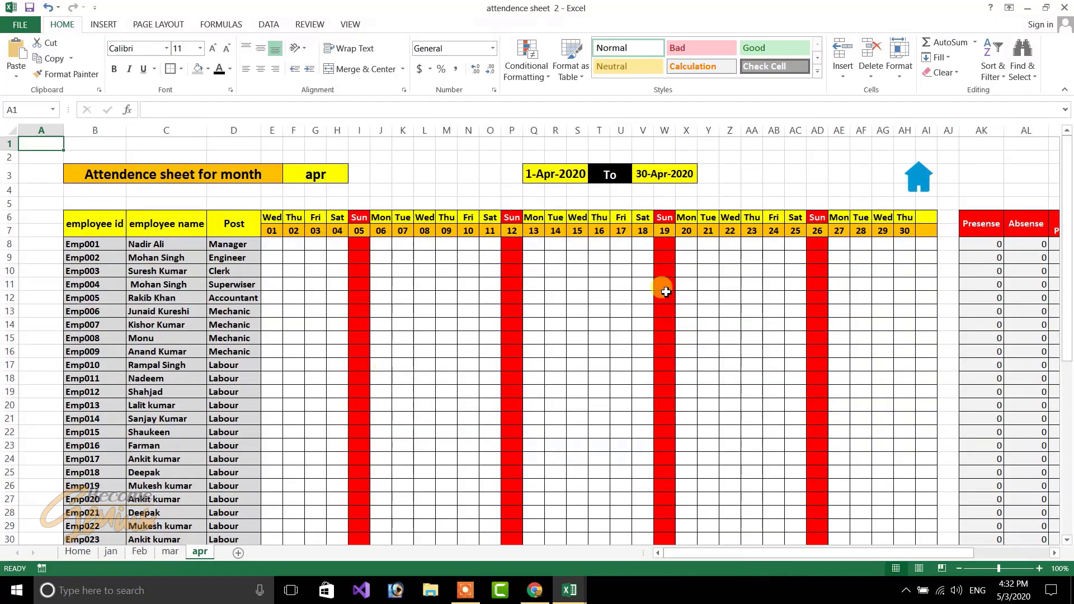
pyautogui.click(923, 167)
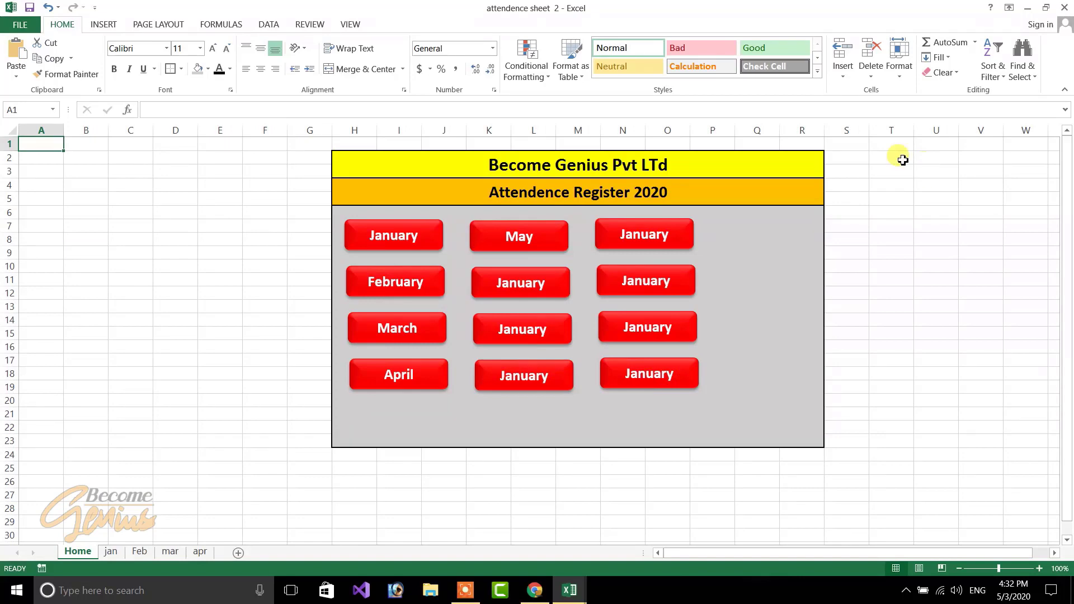
pyautogui.click(509, 240)
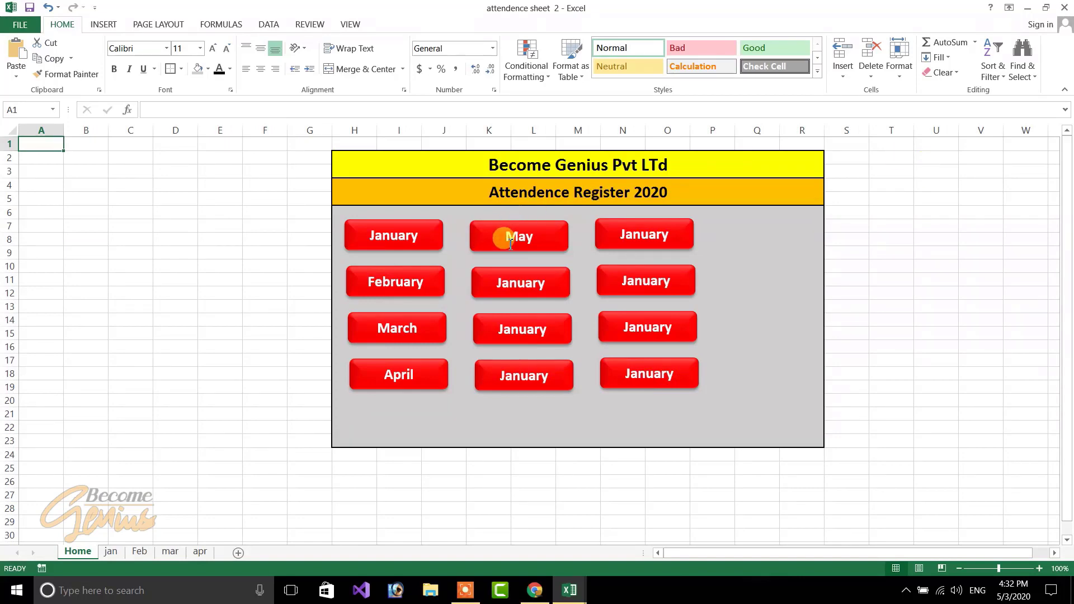